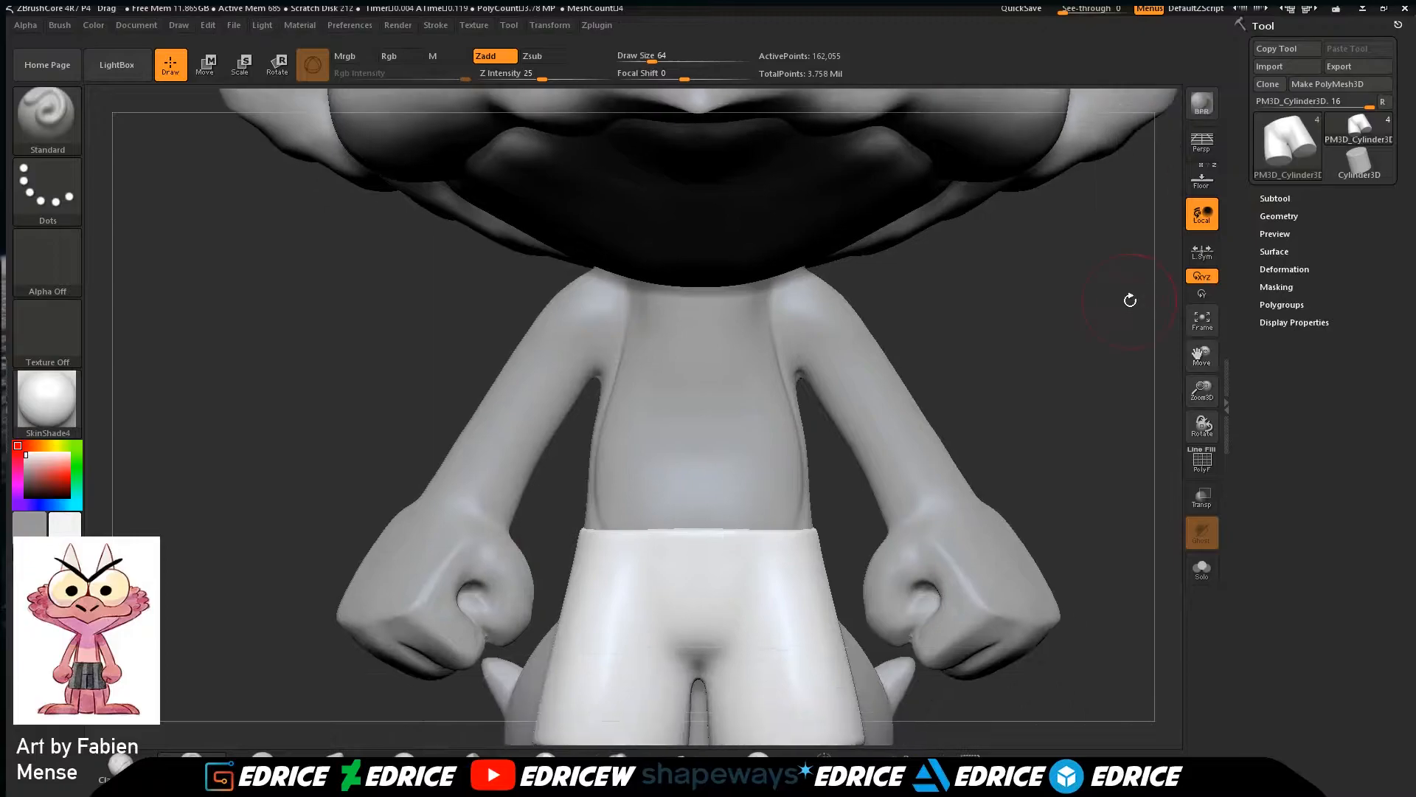
Select the PolySphere body subtool and adjust the sides of the torso with the Move Topological brush at draw size 108.
click(62, 118)
click(496, 178)
click(1280, 199)
click(1328, 221)
click(655, 61)
drag(657, 70, 664, 70)
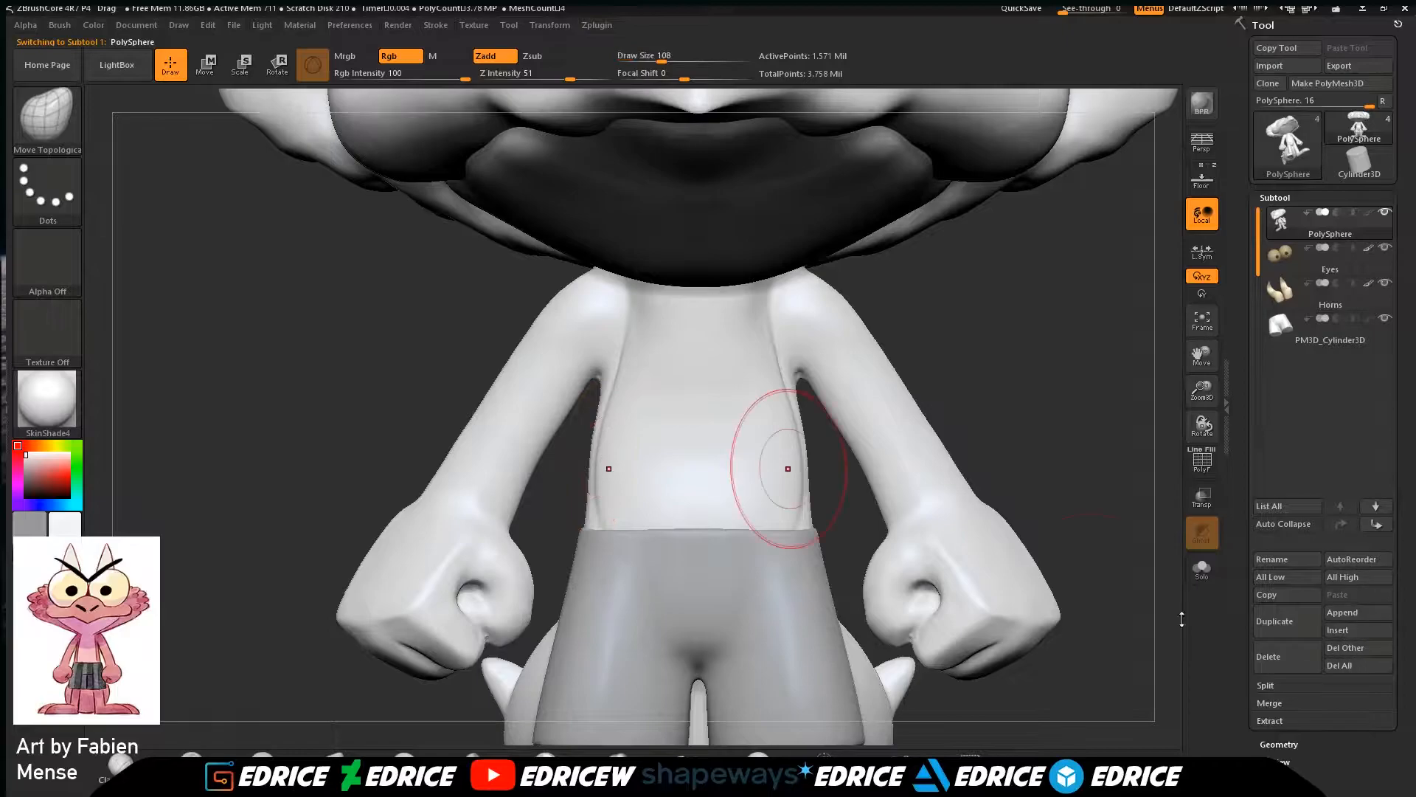
drag(1059, 354, 723, 479)
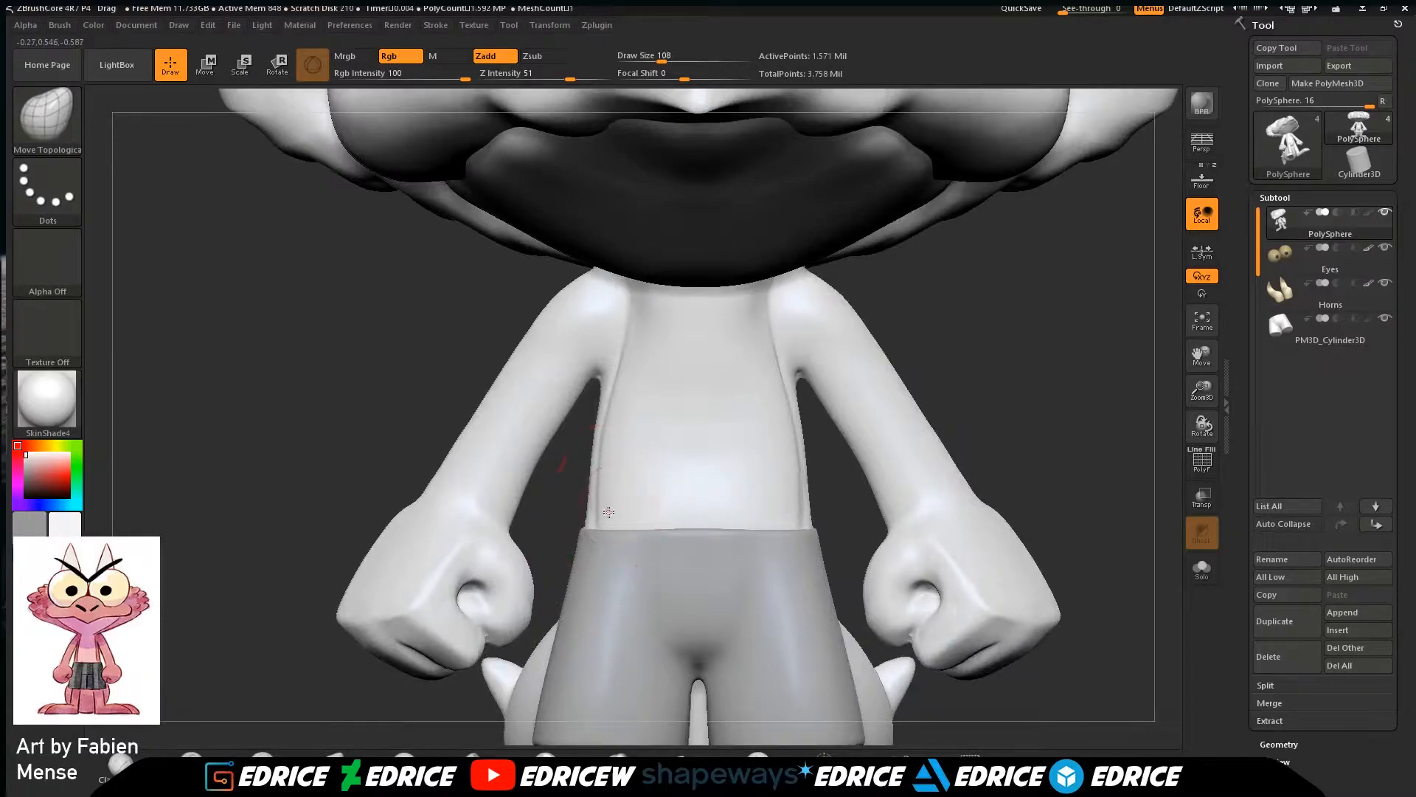
right_drag(622, 456, 1117, 377)
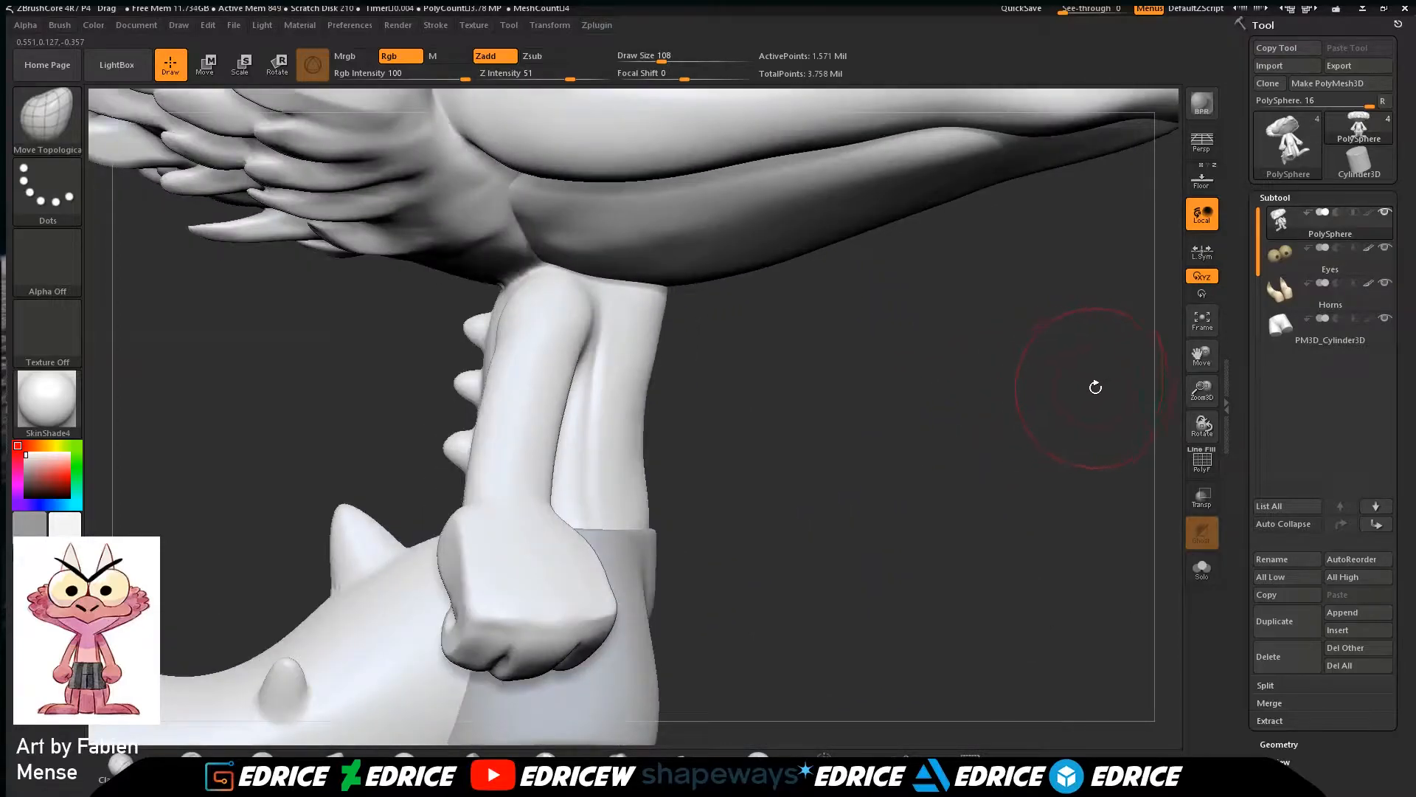
Switch to the Inflate brush at draw size 65 and thicken the small scales around the base of the horn.
right_drag(1145, 438, 1072, 449)
ctrl+right_drag(1196, 411, 1037, 456)
ctrl+right_drag(1150, 384, 1102, 370)
mouse_move(1077, 560)
right_down()
mouse_move(1107, 530)
mouse_move(1096, 526)
right_up()
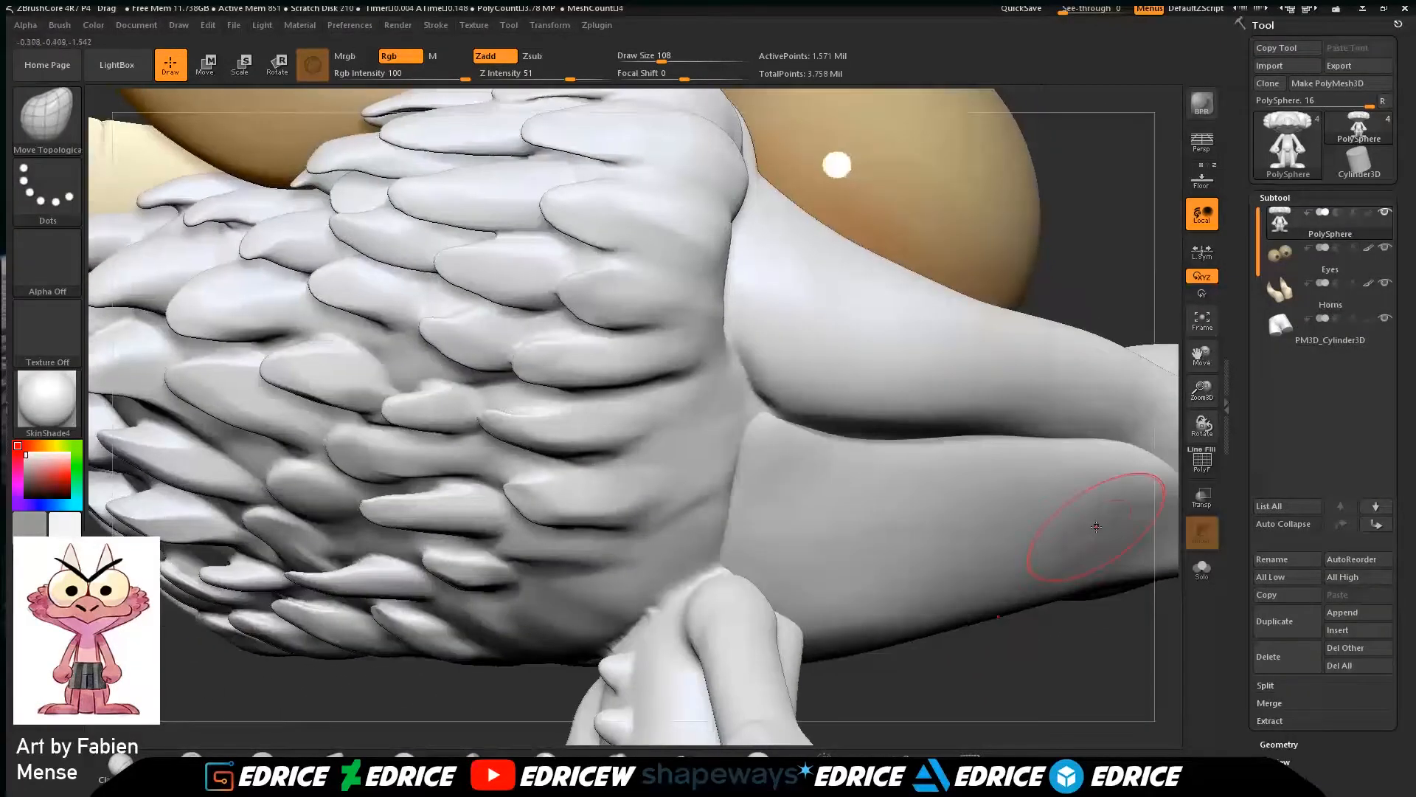
drag(667, 59, 654, 95)
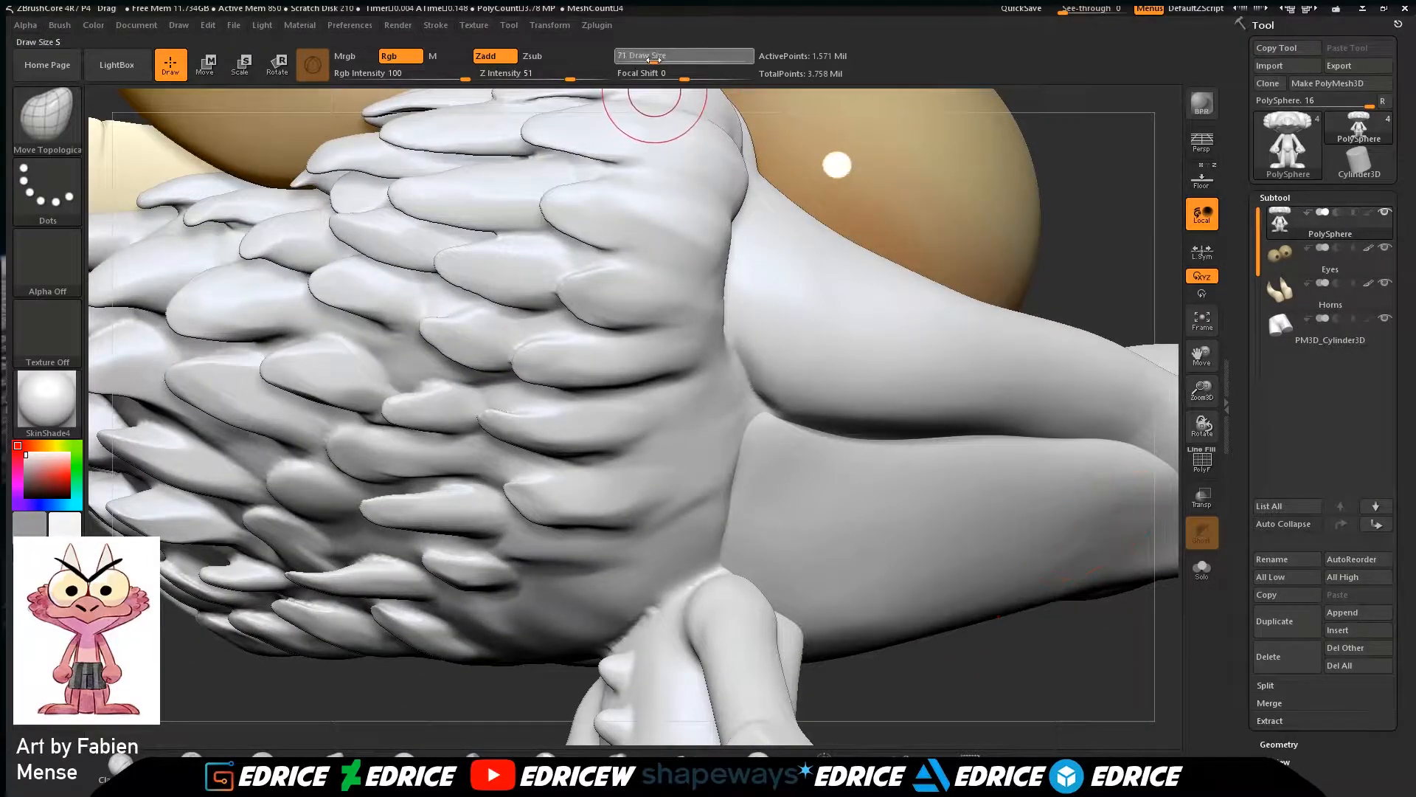
drag(1204, 363, 1204, 516)
right_drag(907, 314, 1031, 329)
key(b)
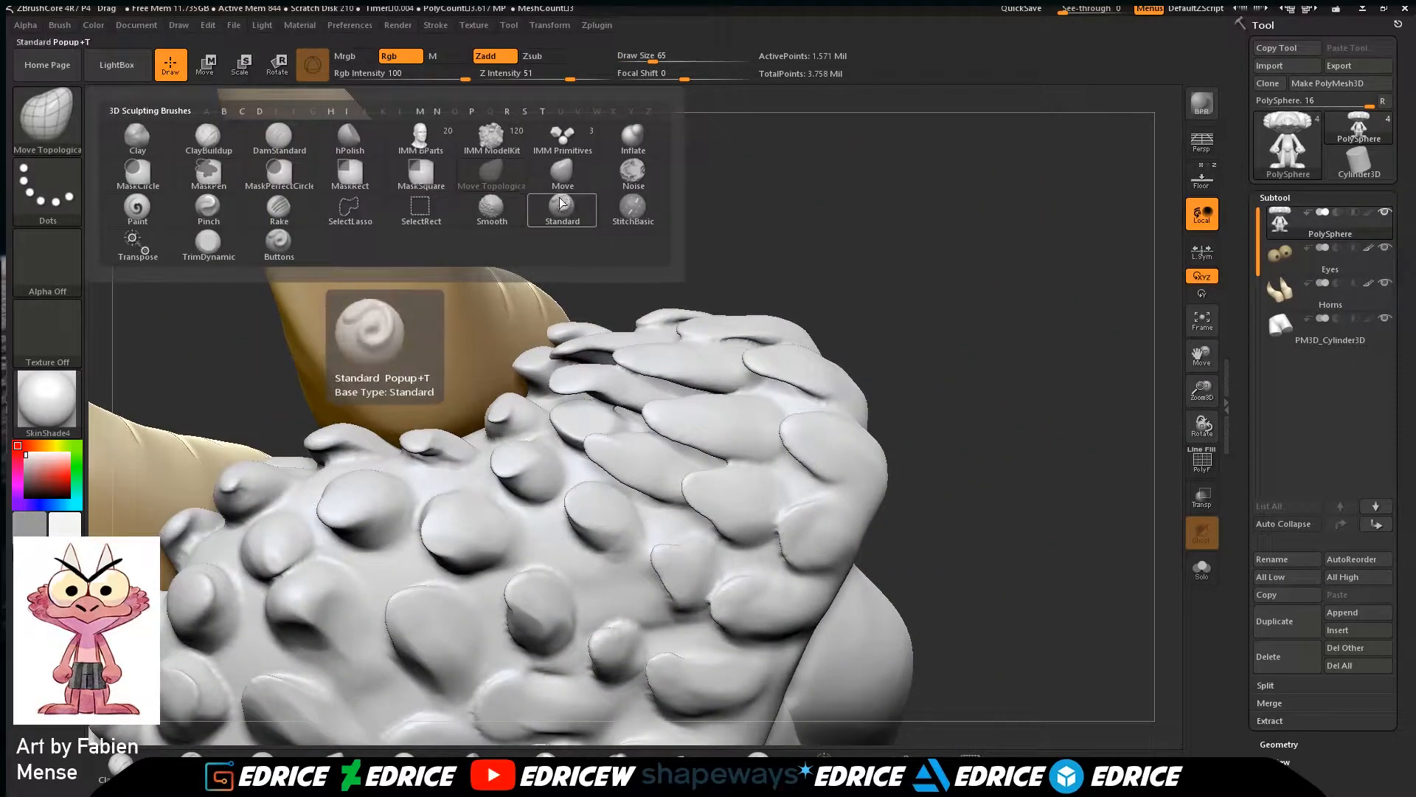
click(642, 139)
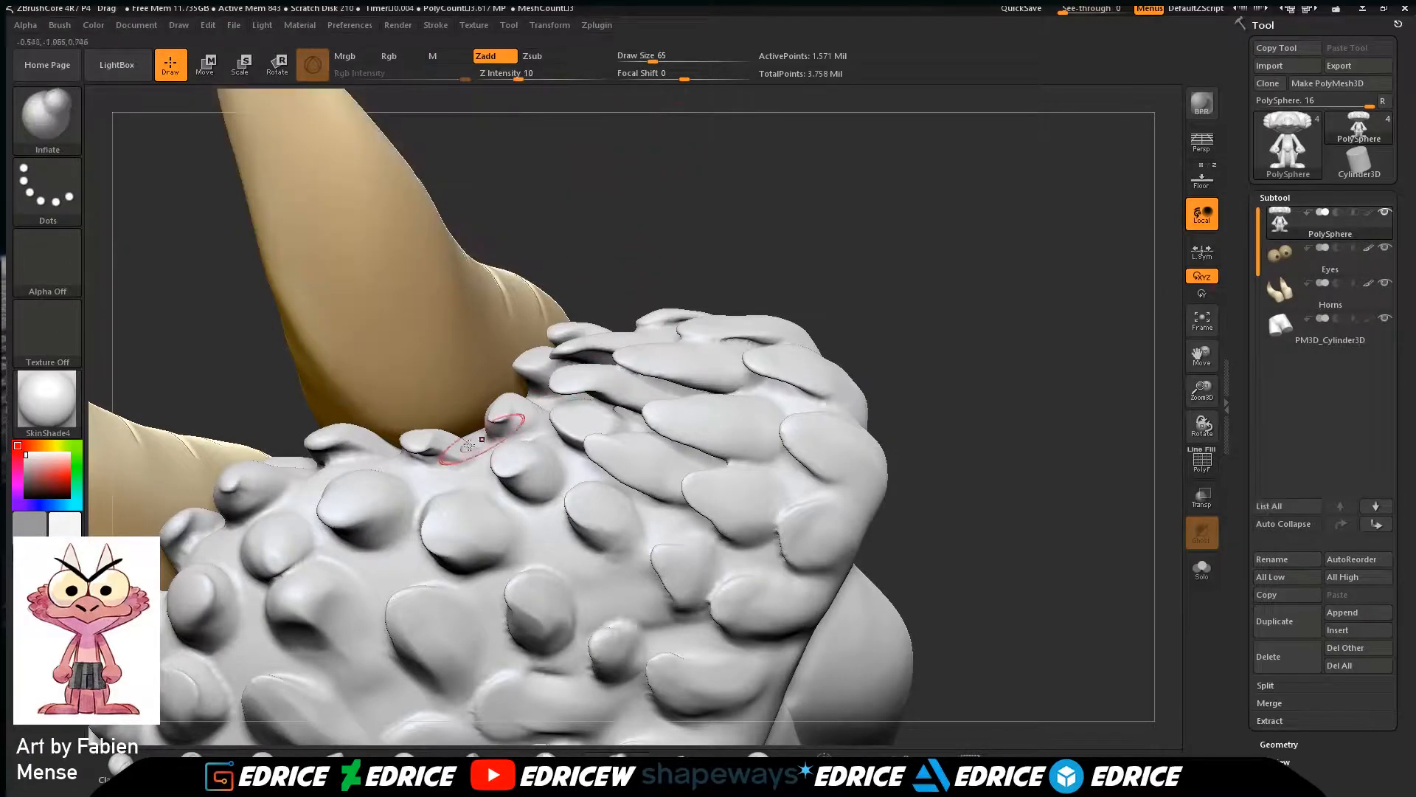
right_drag(422, 446, 434, 467)
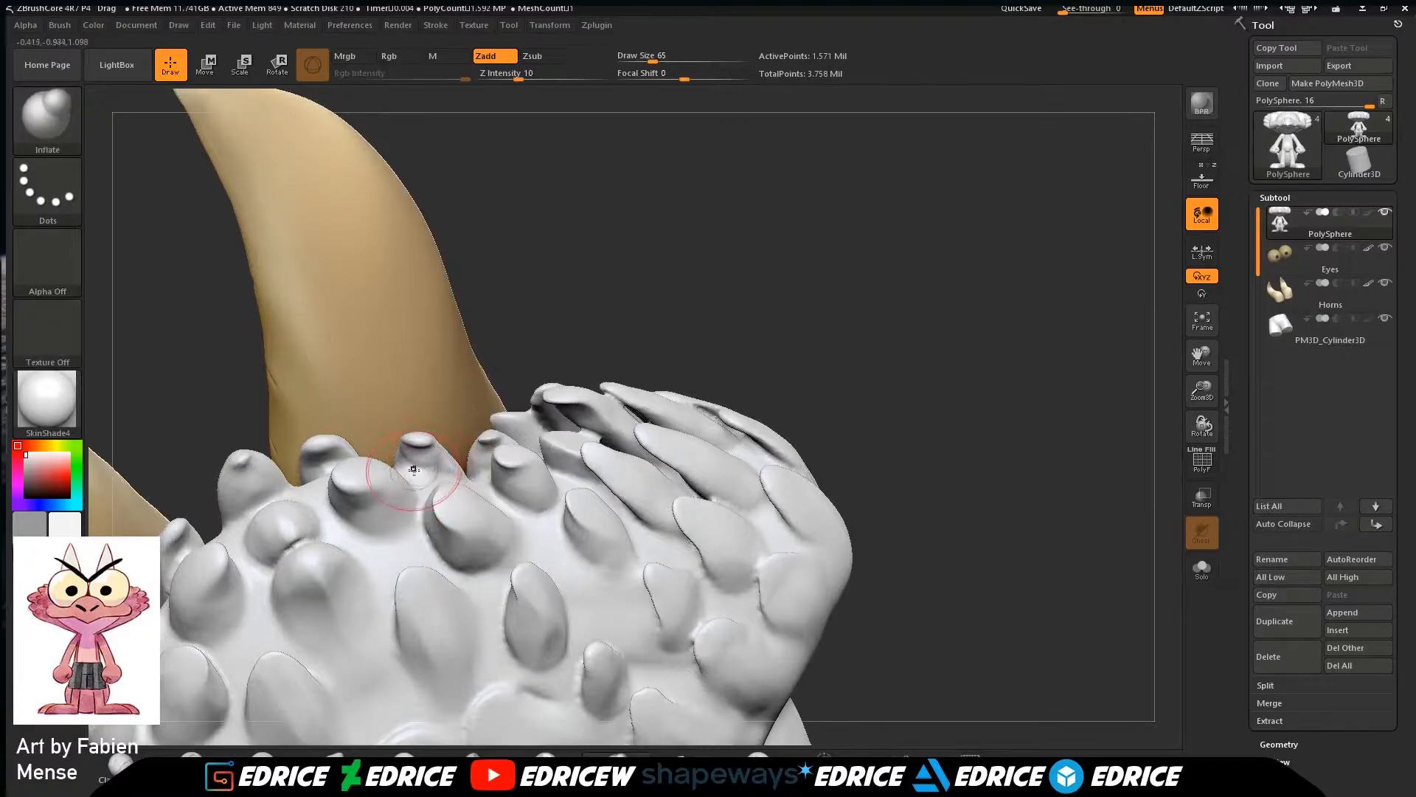
Inflate the overlapping scales between the horn and the outer edge of the head.
drag(584, 364, 571, 386)
drag(759, 312, 712, 358)
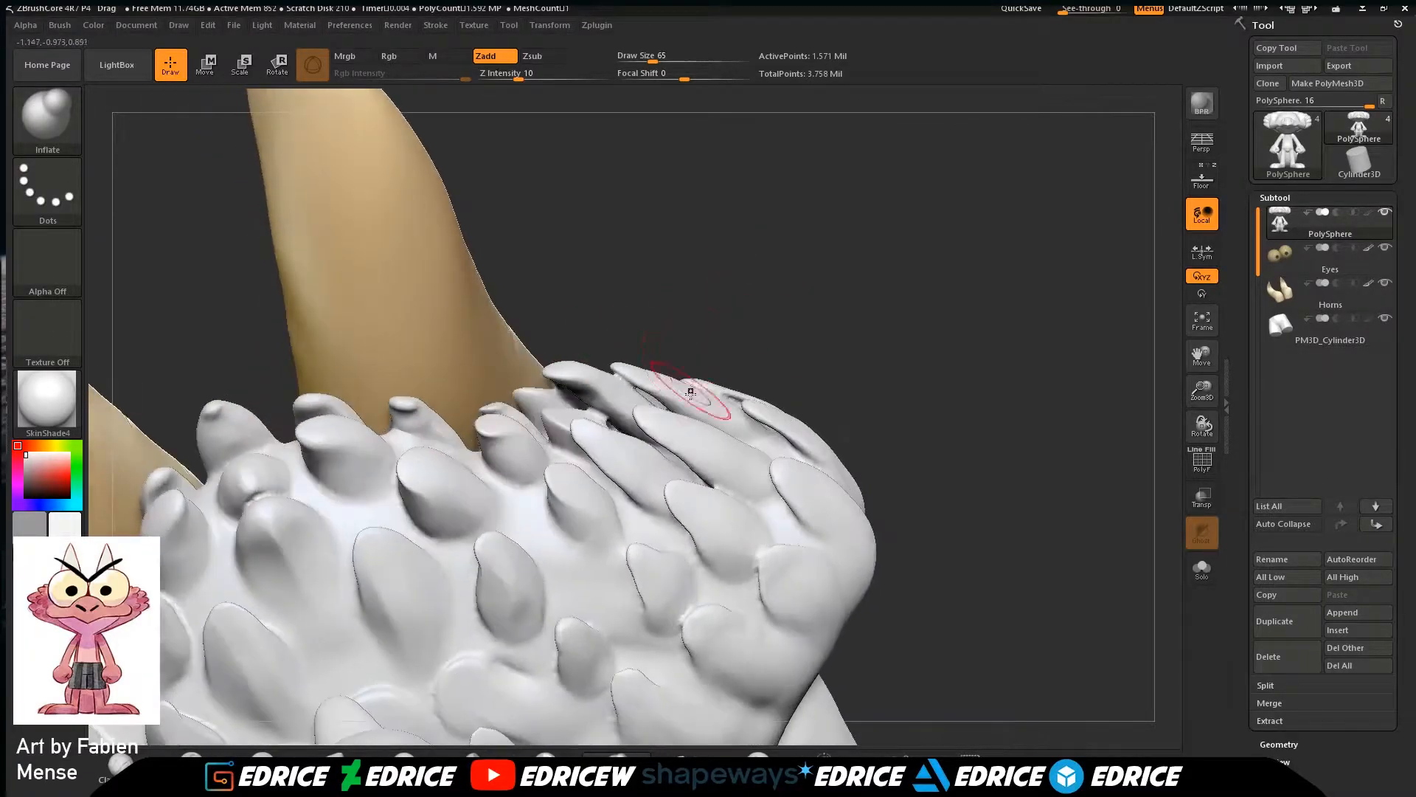
mouse_move(808, 315)
mouse_down()
mouse_move(774, 354)
mouse_move(682, 387)
mouse_up()
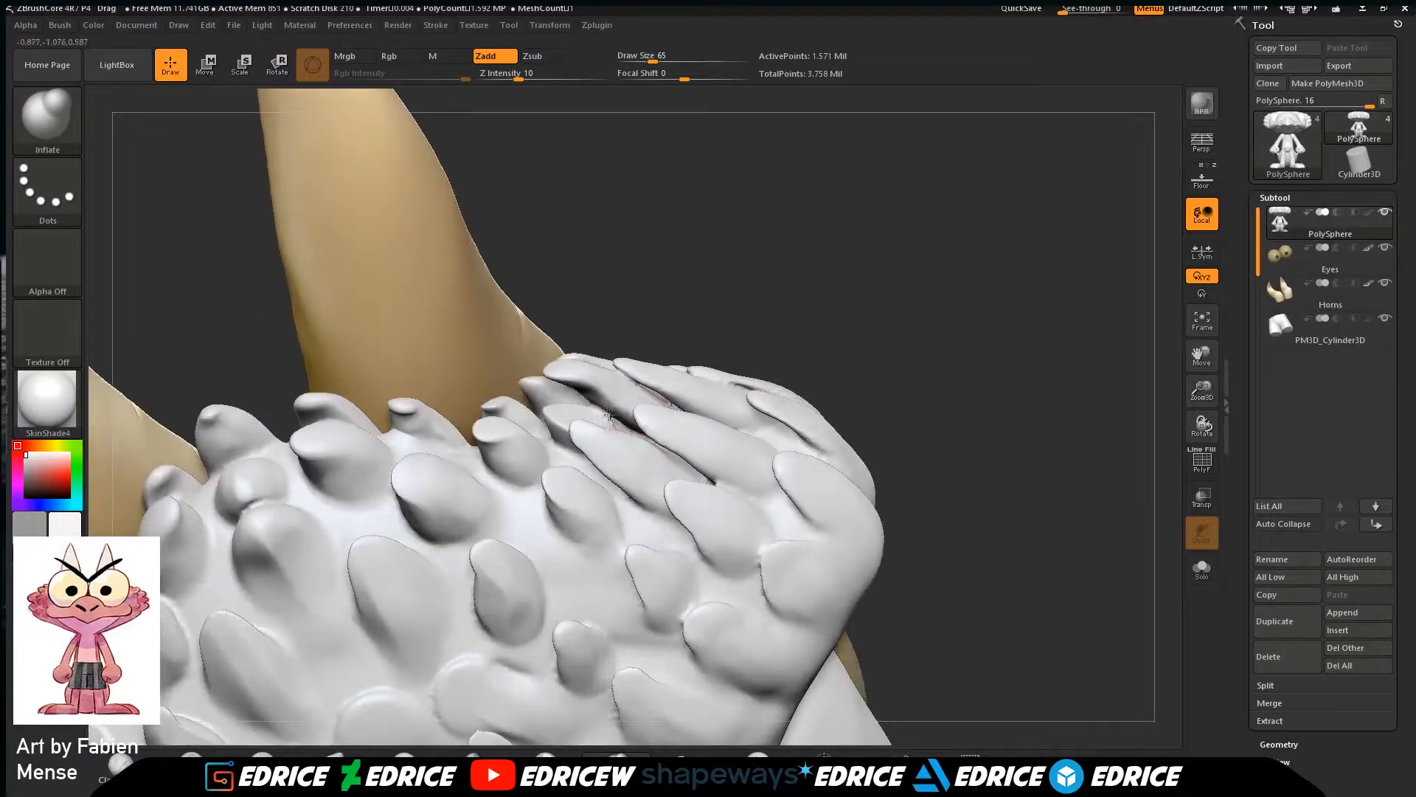
drag(748, 310, 803, 321)
drag(727, 279, 704, 329)
drag(581, 306, 545, 375)
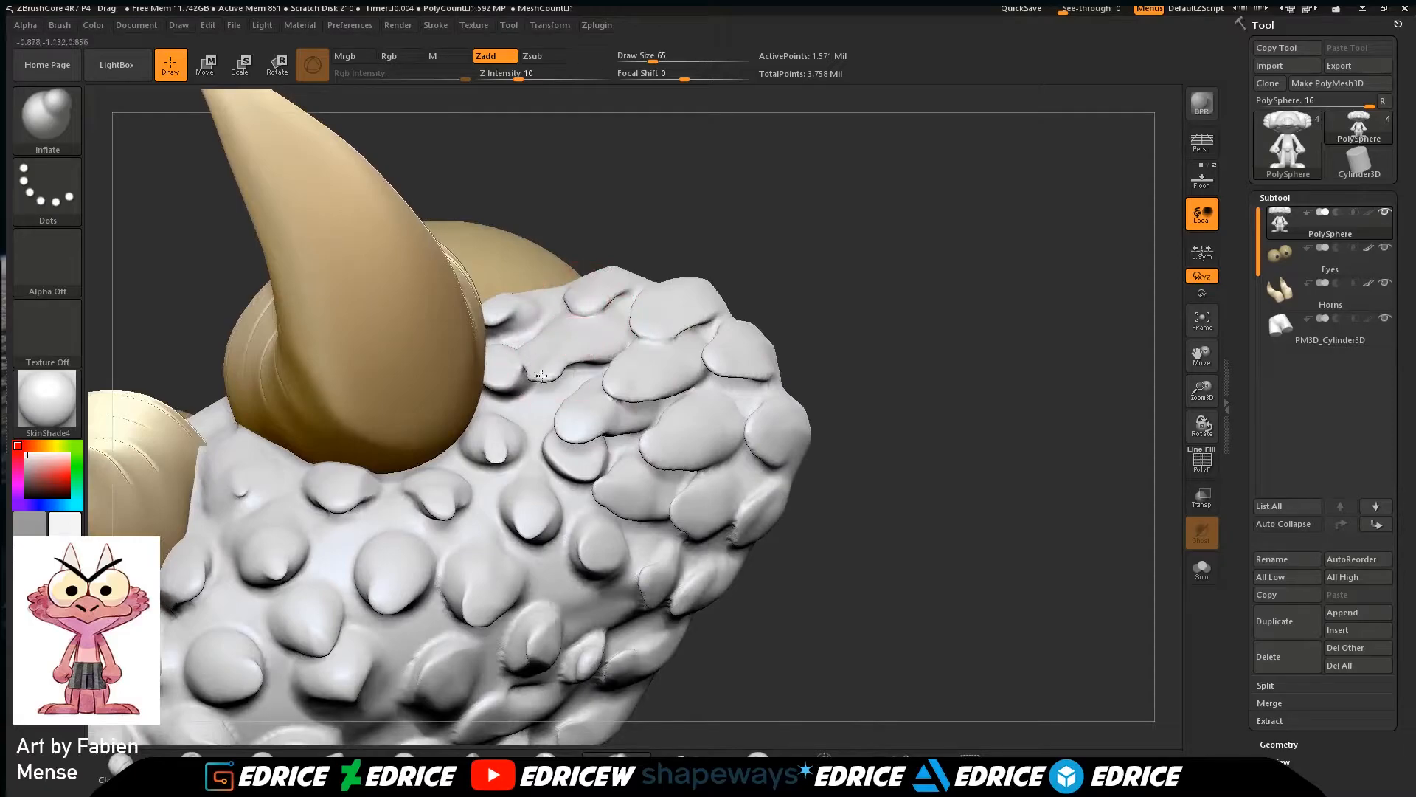
drag(649, 333, 575, 372)
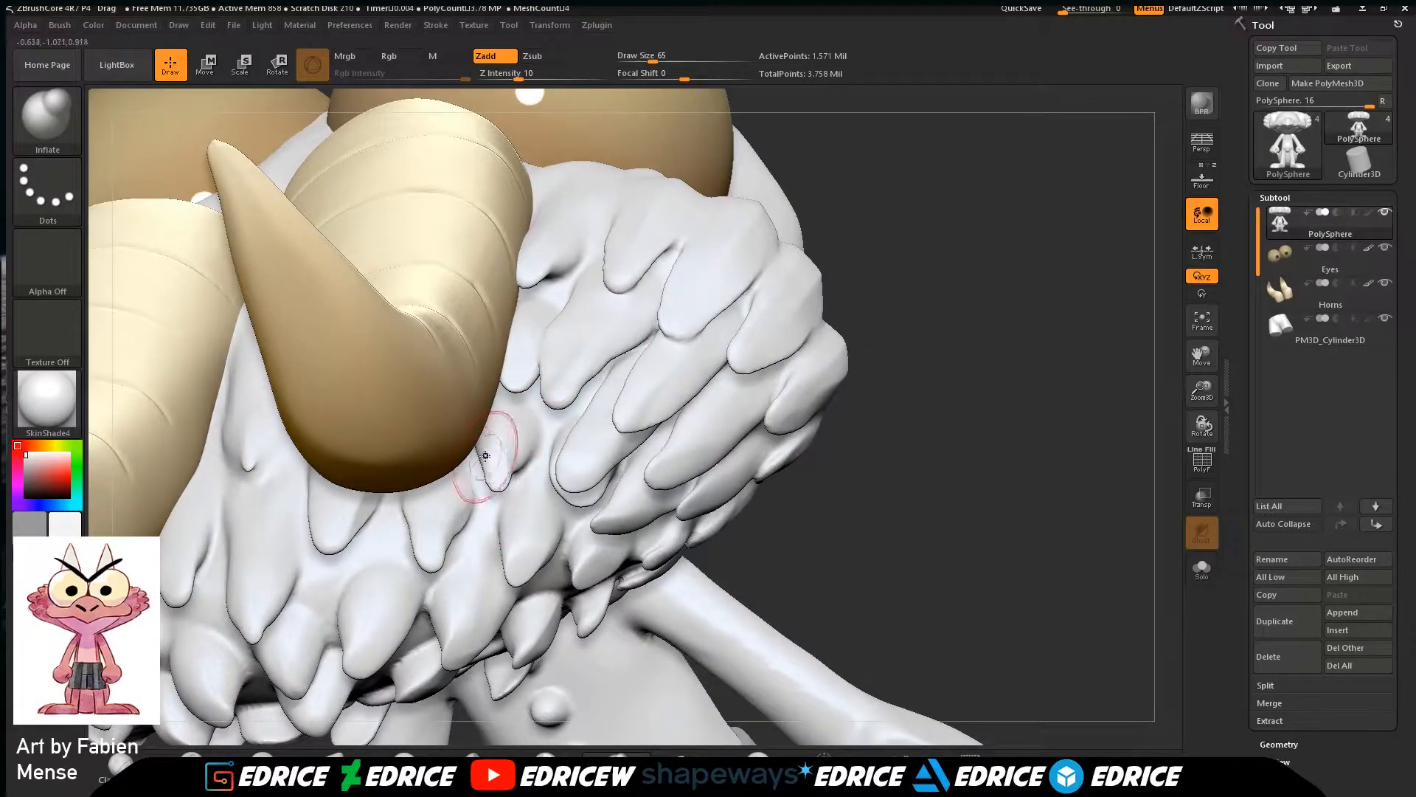
Enlarge the Inflate brush to draw size 87 and fill out the scales on the side and back of the head.
mouse_move(966, 279)
mouse_down()
mouse_move(901, 180)
mouse_move(843, 259)
mouse_up()
click(658, 56)
drag(828, 375, 863, 301)
drag(770, 432, 802, 461)
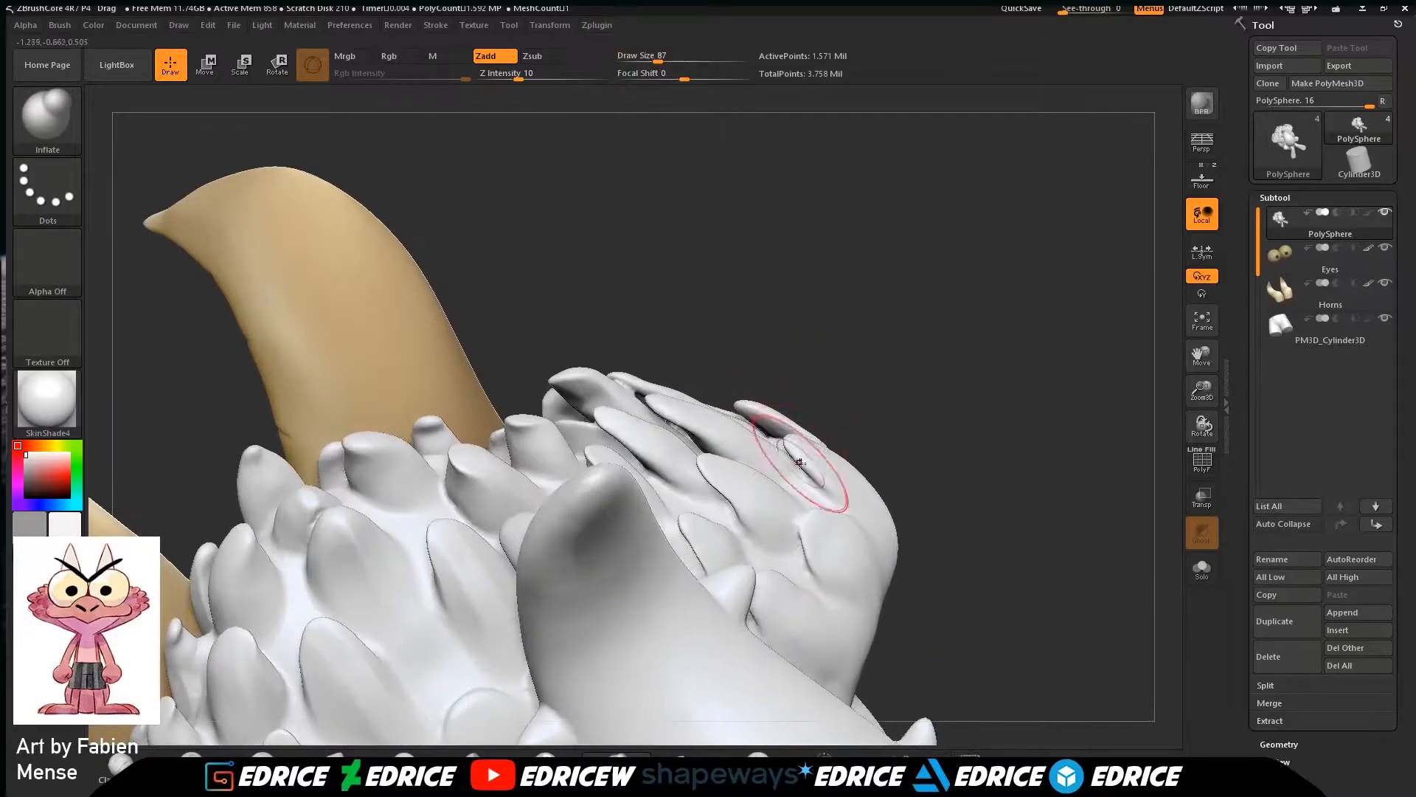
mouse_move(1011, 421)
mouse_down()
mouse_move(866, 507)
mouse_move(927, 439)
mouse_move(909, 443)
mouse_up()
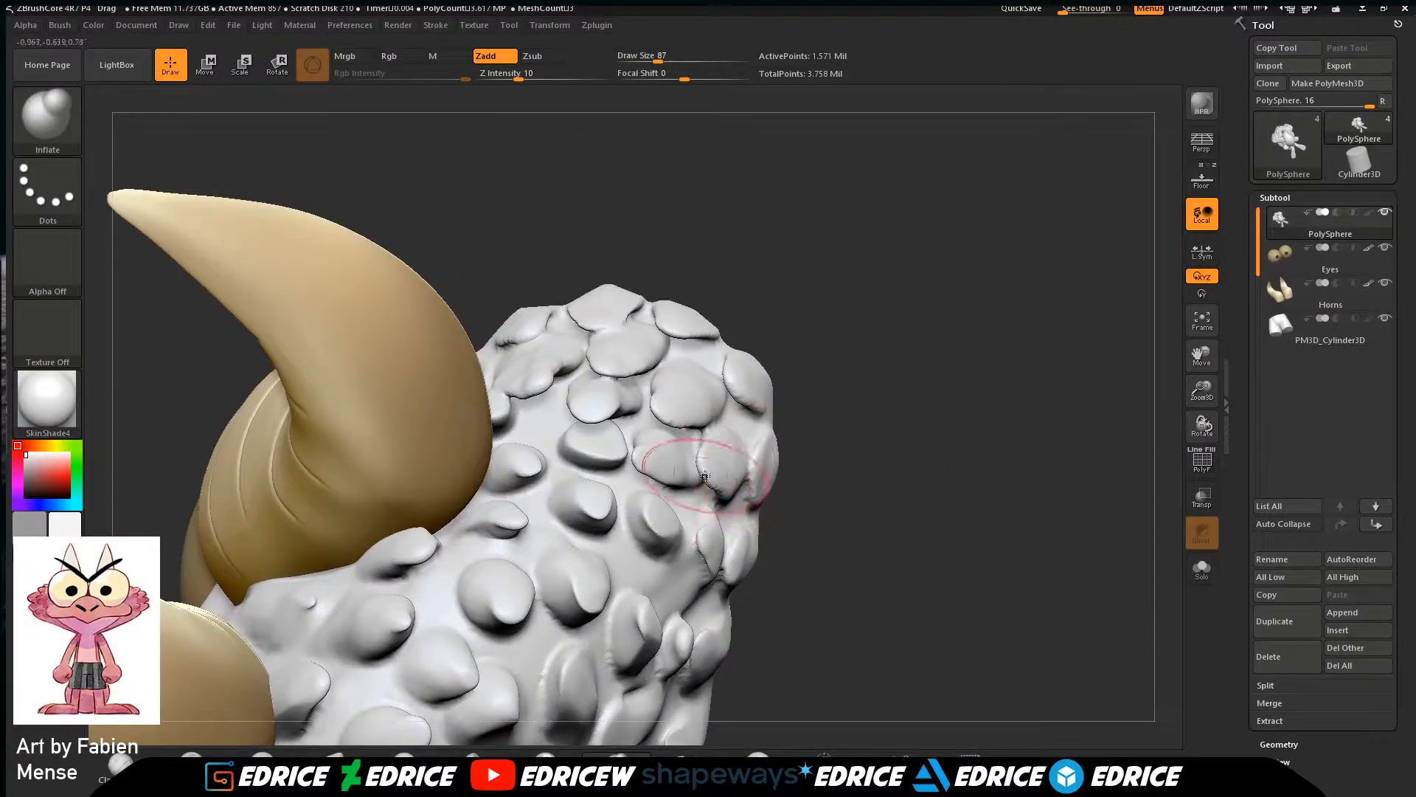
drag(645, 442, 640, 455)
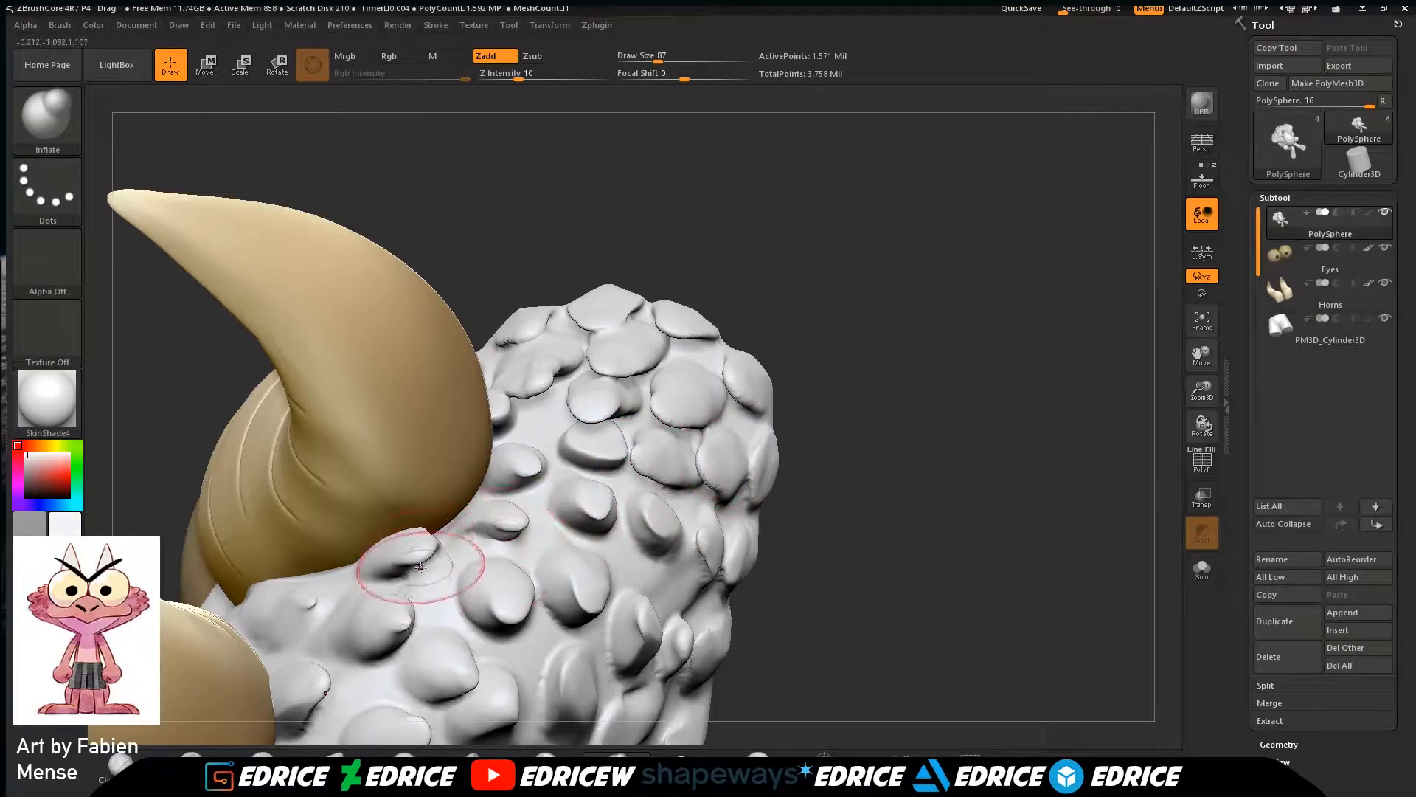
drag(421, 566, 410, 557)
drag(398, 607, 401, 622)
Inflate the long pointed scales along the side of the head behind the eye and horn.
drag(1215, 359, 1210, 221)
mouse_move(1082, 329)
mouse_down()
mouse_move(1100, 345)
mouse_move(1103, 325)
mouse_move(1081, 374)
mouse_move(1072, 246)
mouse_move(1033, 284)
mouse_up()
drag(1202, 357, 729, 304)
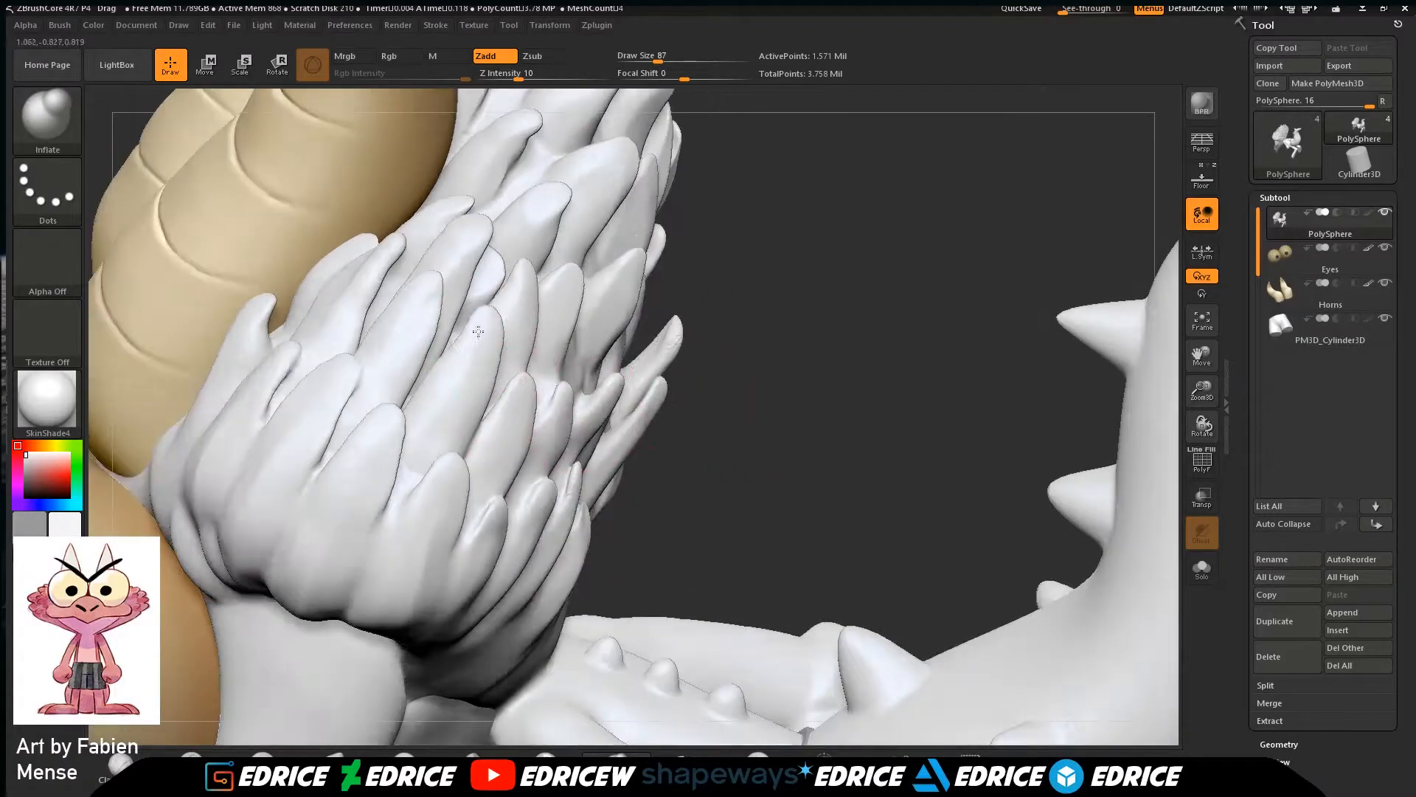
drag(797, 317, 627, 291)
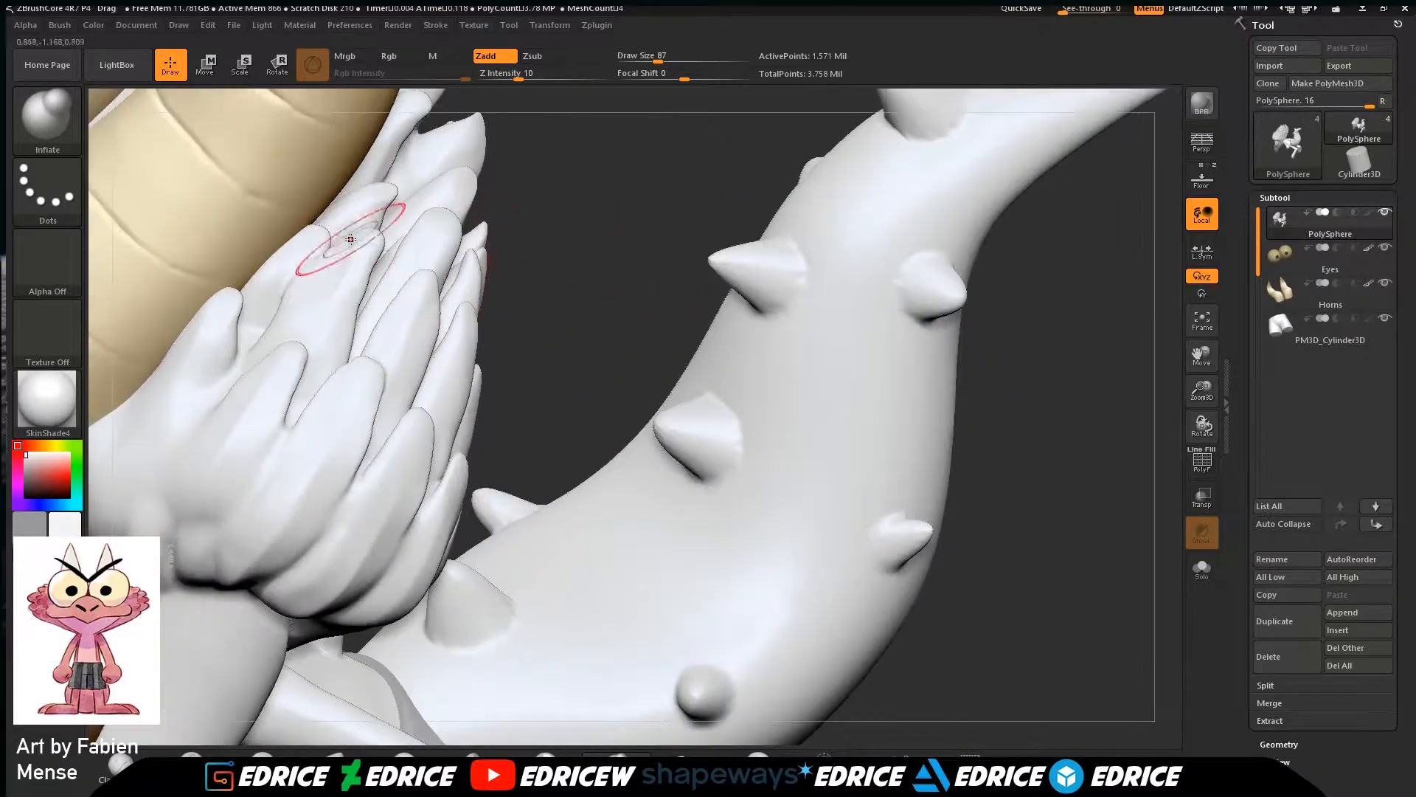
mouse_move(531, 295)
mouse_down()
mouse_move(599, 262)
mouse_move(578, 216)
mouse_move(635, 212)
mouse_up()
Hide the Horns and Eyes subtools to expose the bare head.
drag(1202, 392, 1180, 361)
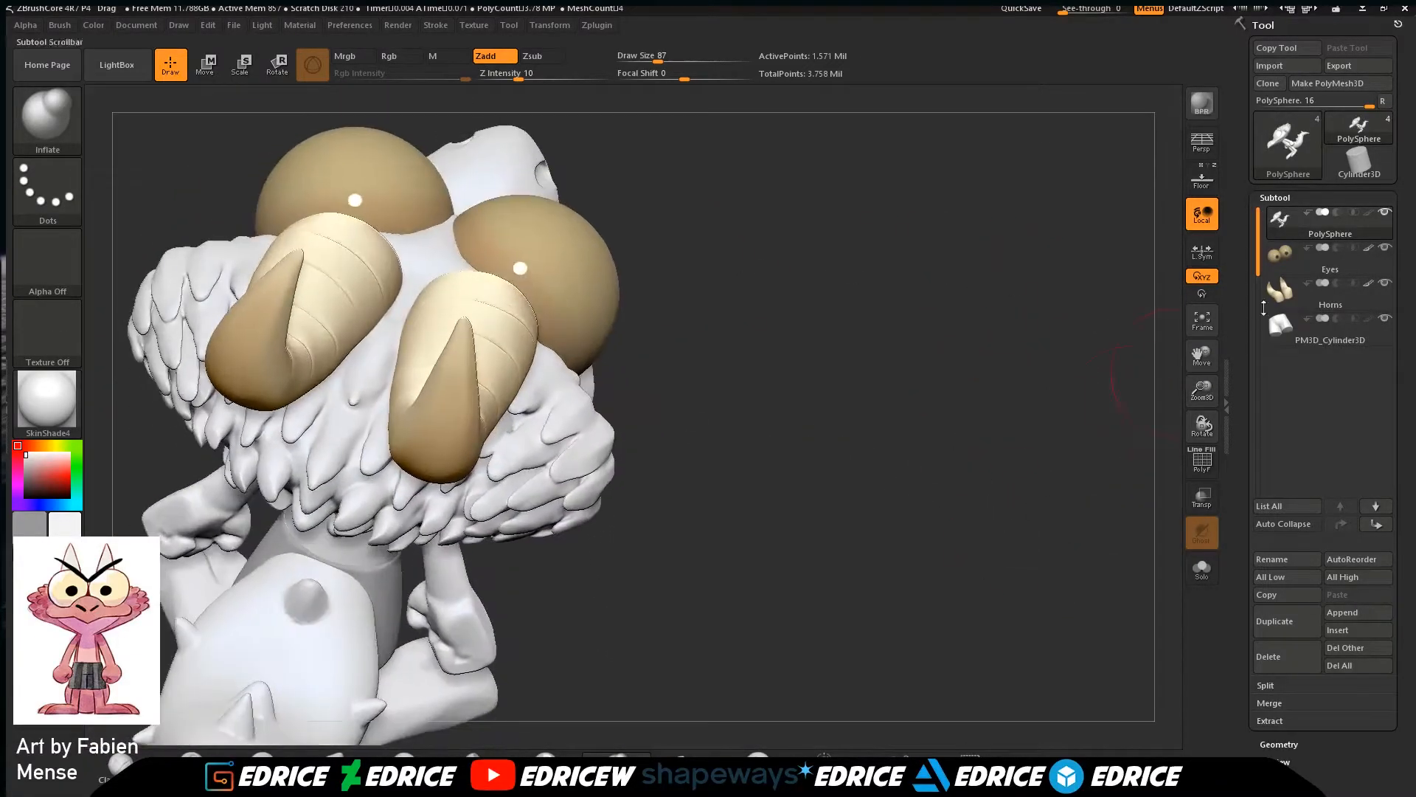
click(1385, 282)
click(1385, 248)
mouse_move(1332, 246)
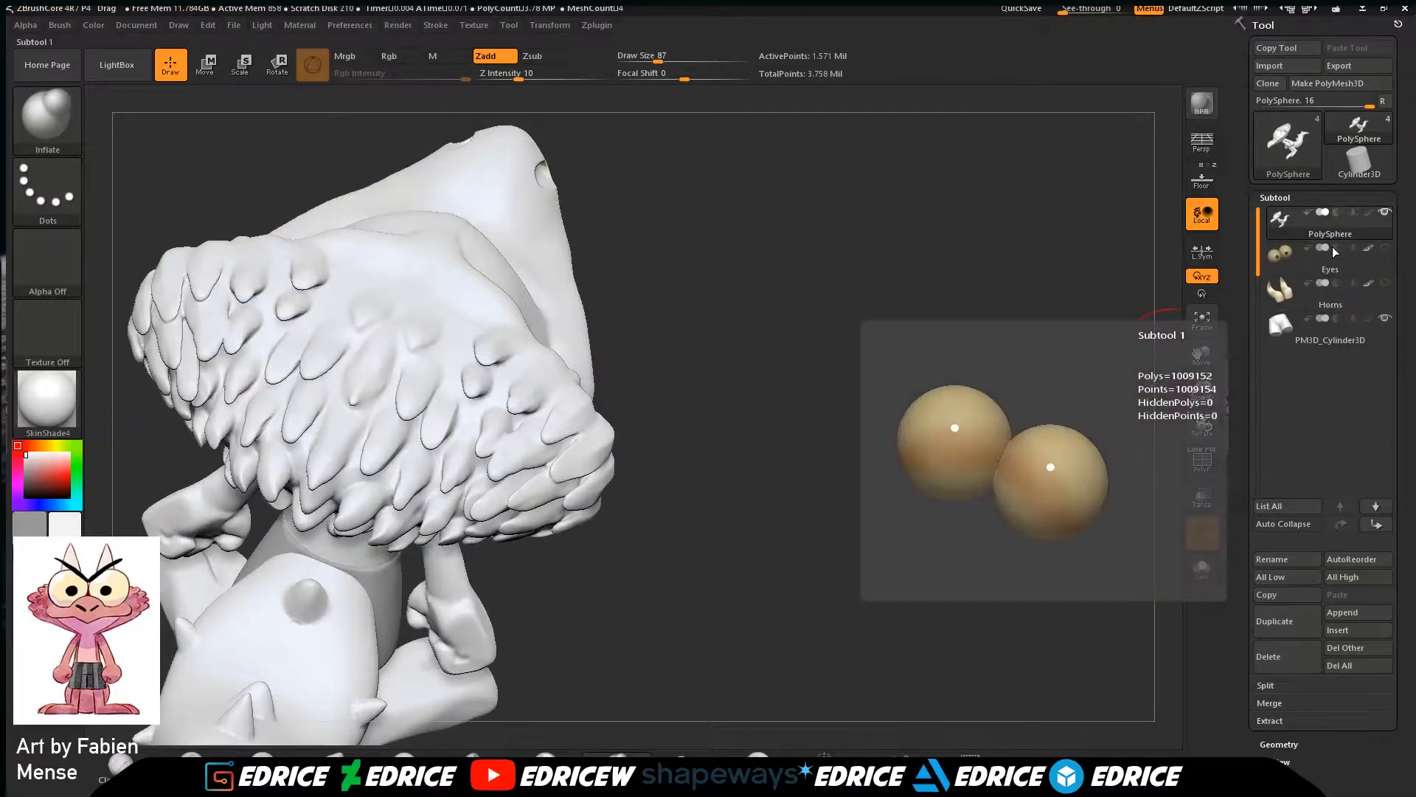
drag(1202, 387, 1209, 410)
drag(1202, 355, 1064, 352)
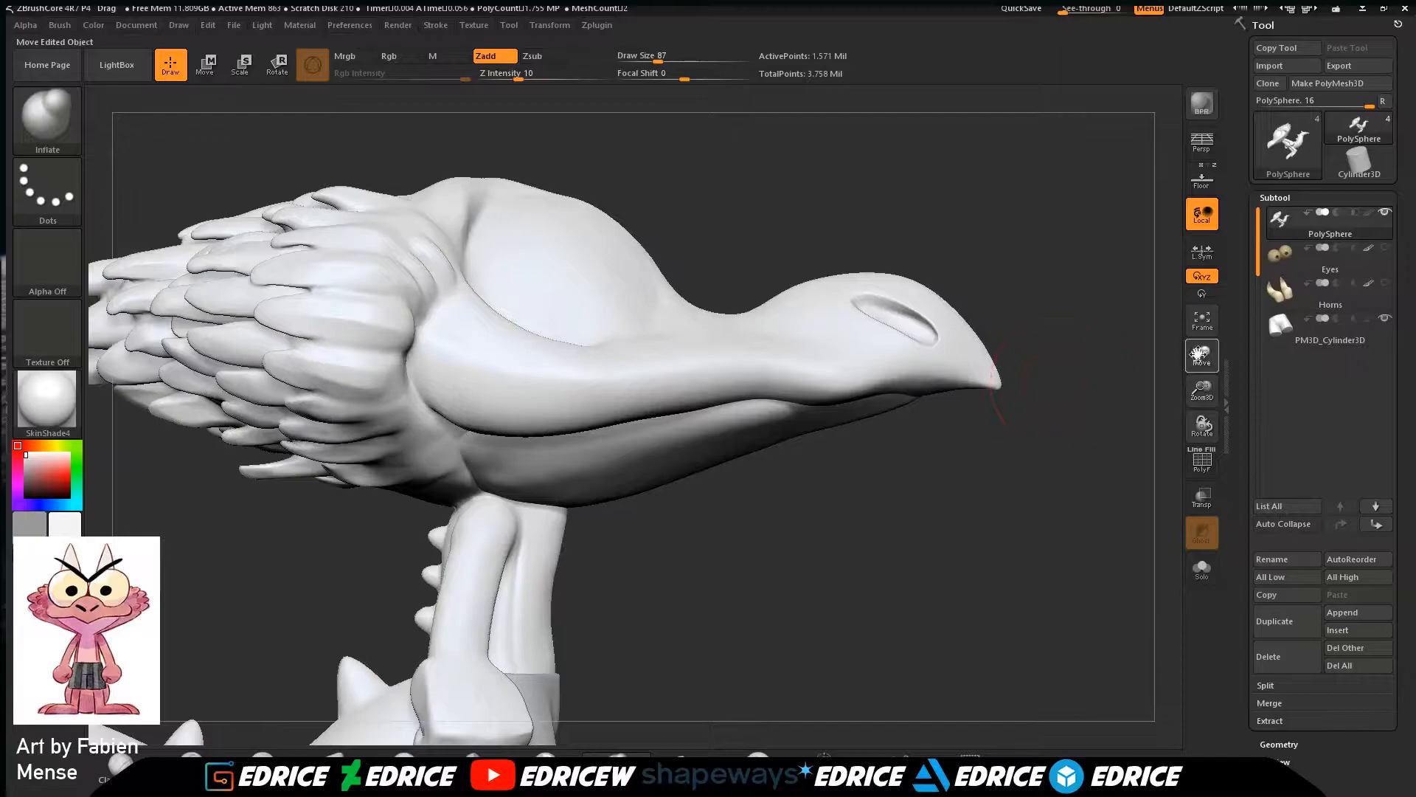
Isolate the tail of the body mesh so that its other parts are hidden.
drag(1198, 355, 1246, 103)
drag(1078, 354, 1148, 443)
drag(1210, 359, 1390, 316)
drag(1113, 408, 1145, 390)
click(1298, 222)
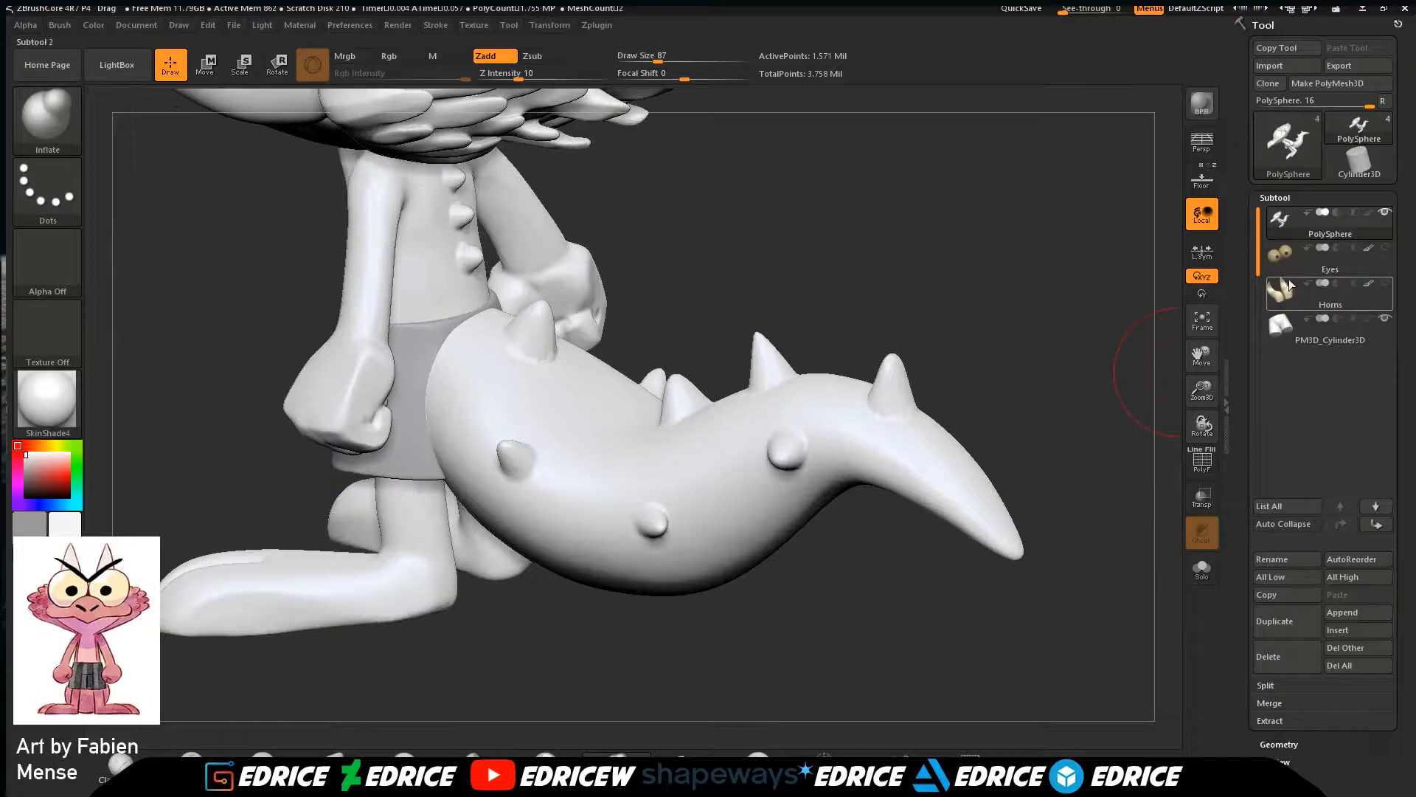
ctrl+shift+click(544, 402)
Switch to the Move brush at draw size 177 and turn on transparency to see the tail's base through the shorts.
mouse_move(847, 300)
mouse_down()
mouse_move(868, 403)
mouse_move(859, 442)
mouse_up()
click(667, 59)
drag(764, 247, 790, 137)
mouse_move(756, 217)
mouse_down()
mouse_move(775, 152)
mouse_move(734, 189)
mouse_move(568, 148)
mouse_move(642, 376)
mouse_move(622, 301)
mouse_up()
click(47, 118)
click(493, 174)
click(65, 133)
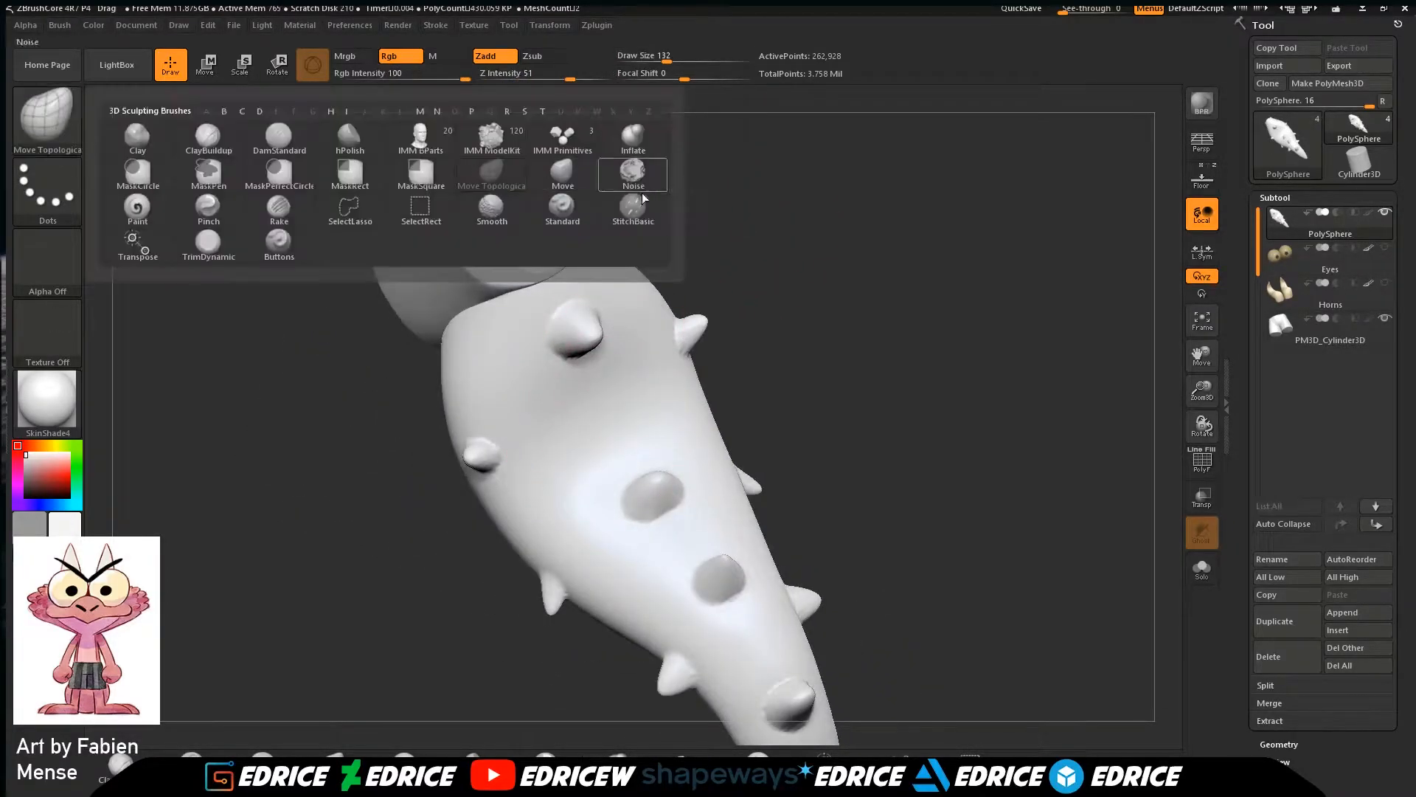
click(564, 177)
click(674, 58)
drag(719, 198, 693, 201)
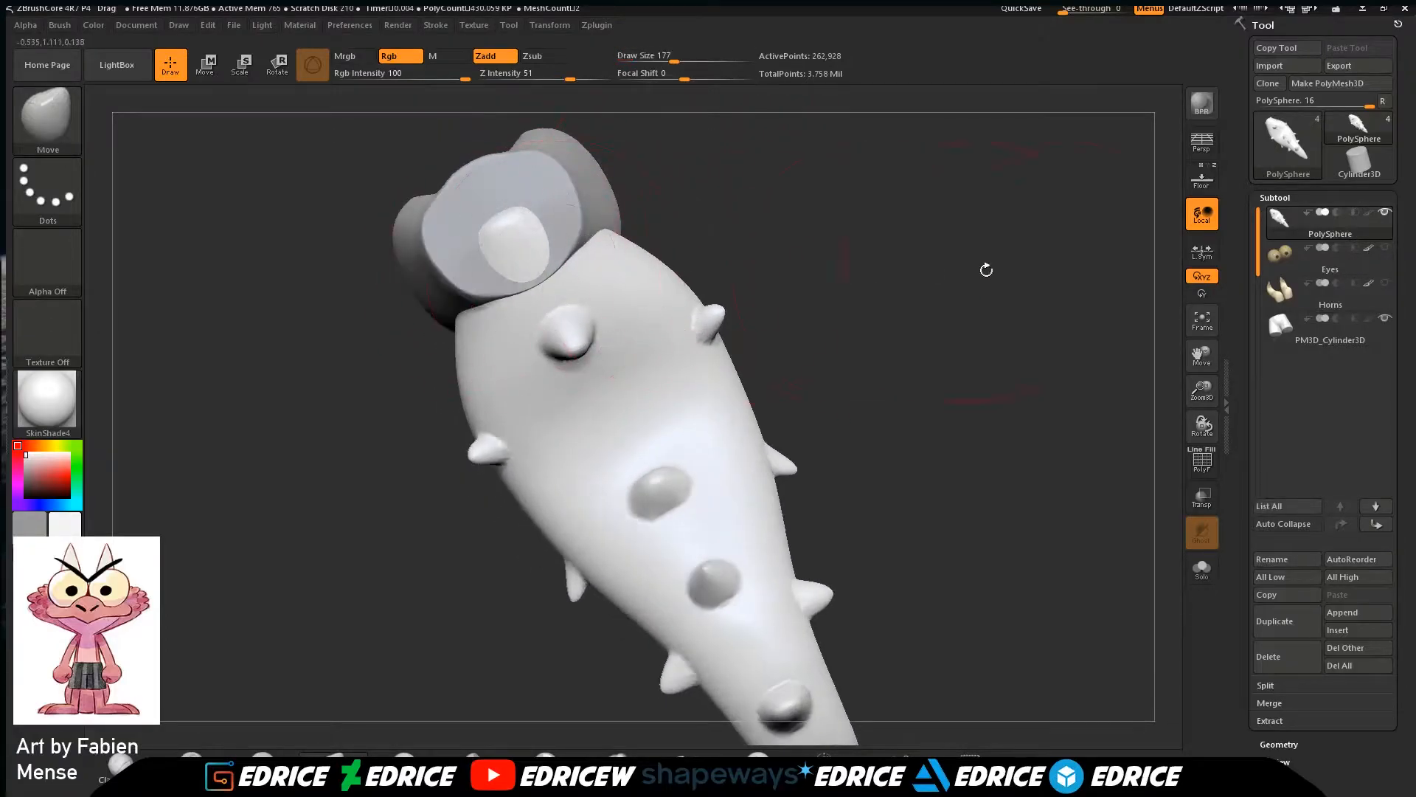
click(1203, 498)
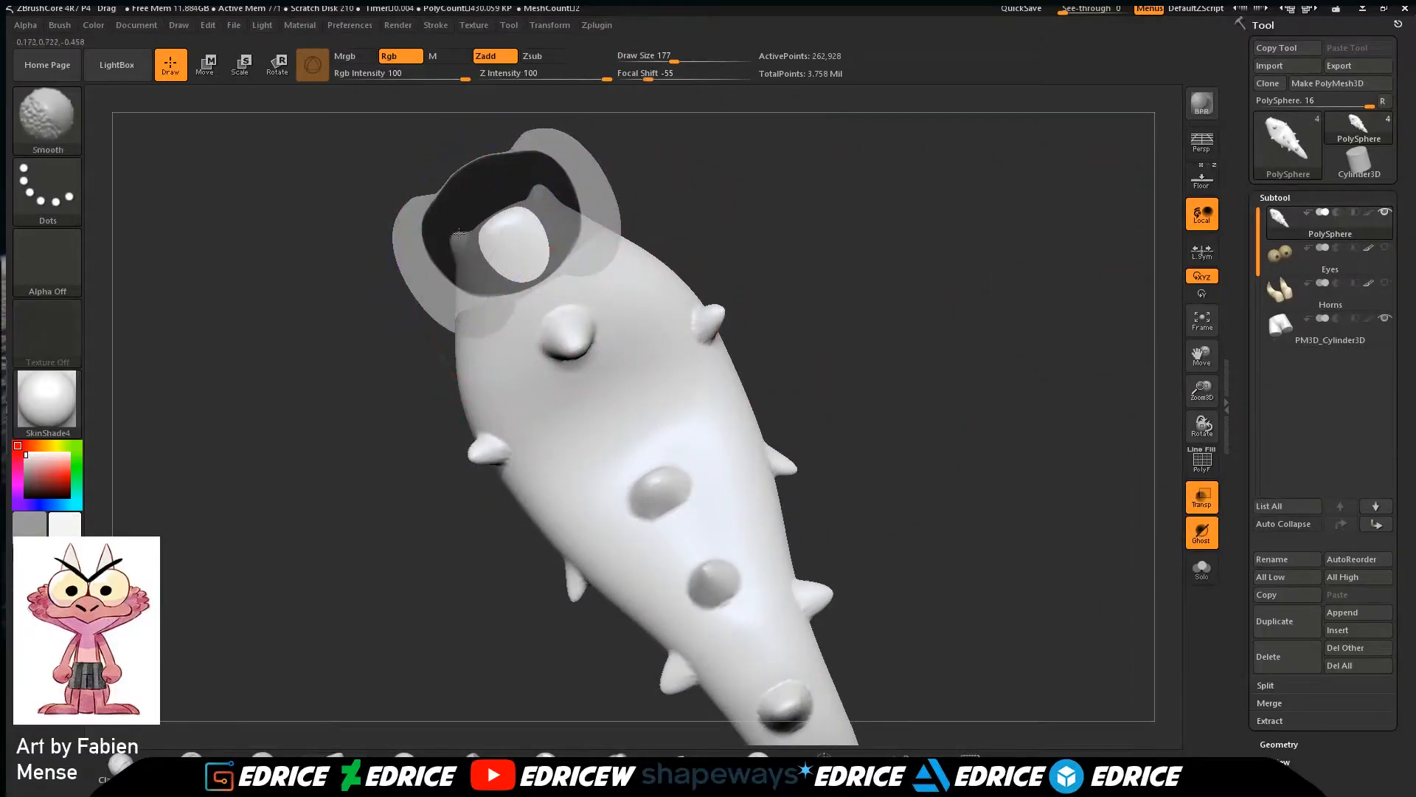
Smooth the tail's upper end inside the shorts.
drag(683, 145, 525, 189)
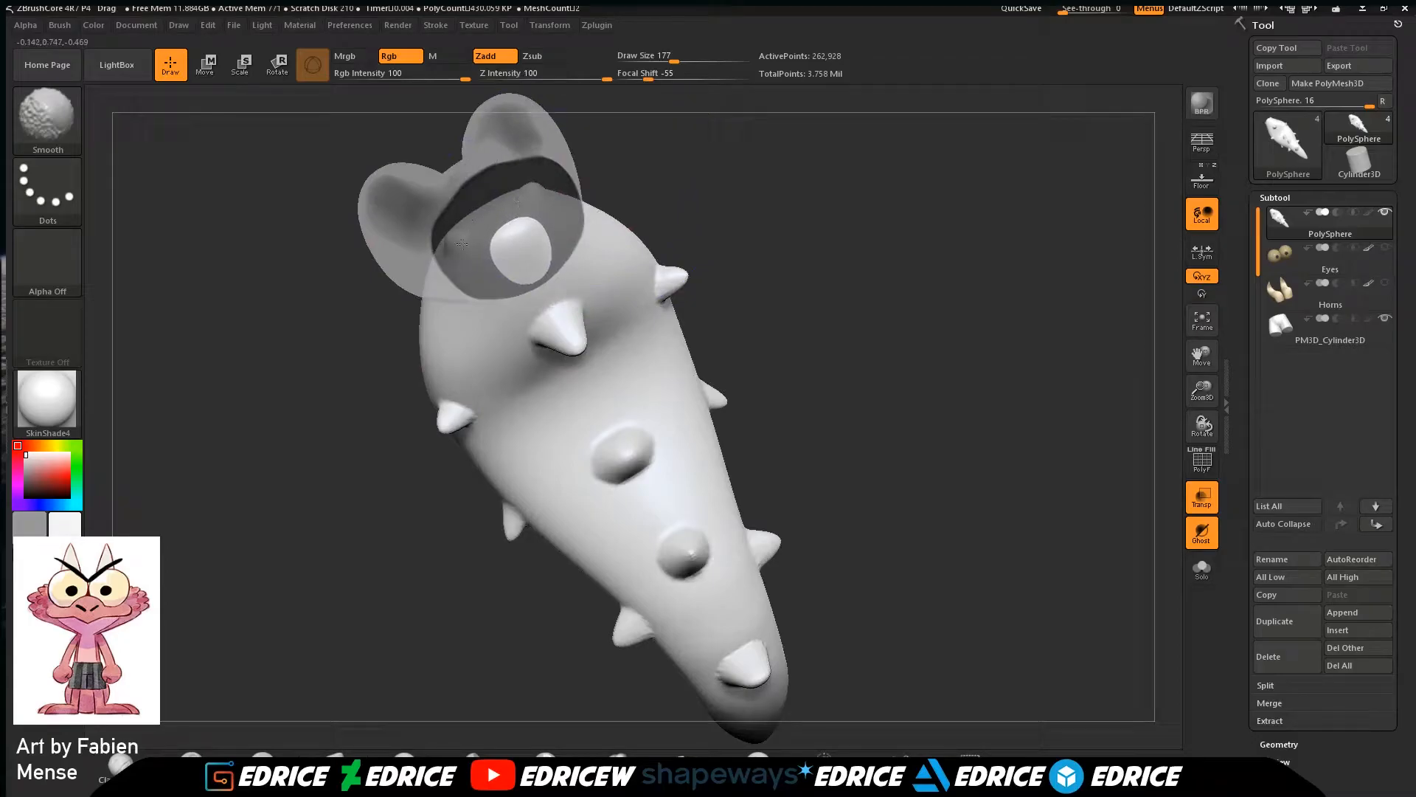
drag(458, 240, 556, 184)
shift+drag(506, 229, 696, 148)
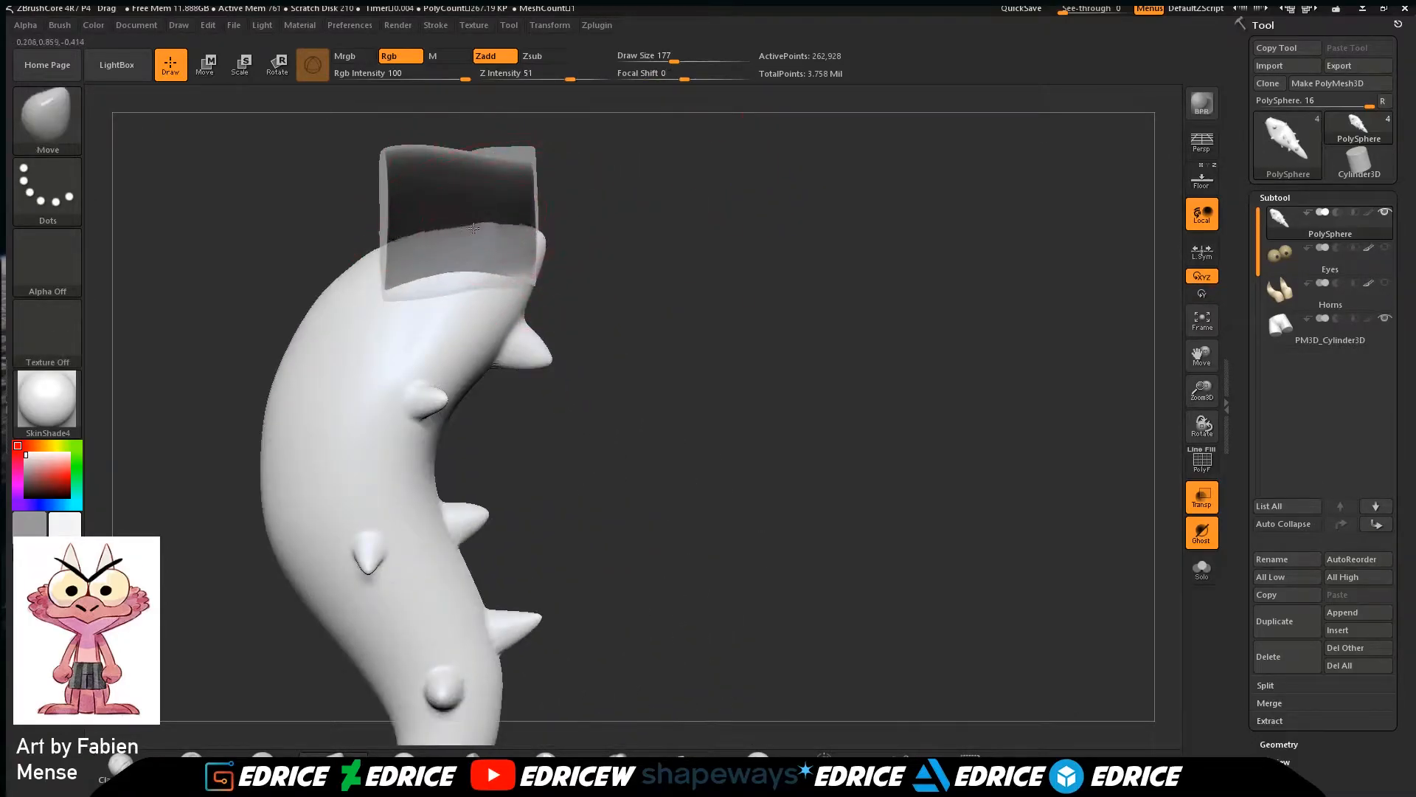
Reshape the tail's base inside the shorts from both side views with the Move brush, smoothing the surface.
drag(649, 238, 565, 255)
mouse_move(730, 288)
mouse_down()
mouse_move(661, 195)
mouse_move(721, 247)
mouse_move(732, 279)
mouse_up()
right_drag(715, 264, 760, 294)
shift+drag(759, 294, 714, 265)
mouse_move(636, 244)
mouse_down()
mouse_move(688, 224)
mouse_move(776, 233)
mouse_up()
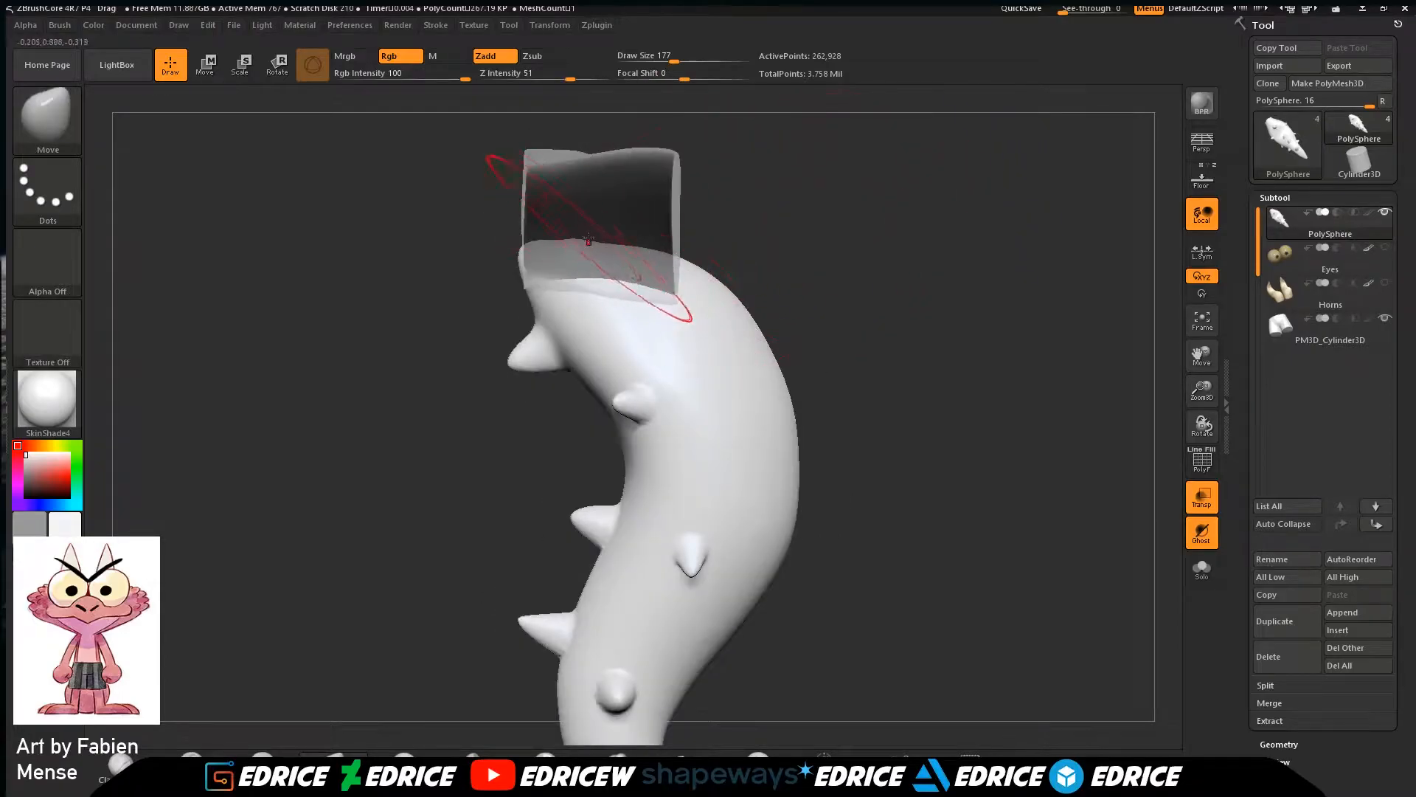
shift+drag(707, 276, 745, 312)
Adjust the width and outline of the upper tail symmetrically from the back and underside with the Move brush.
drag(843, 346, 931, 314)
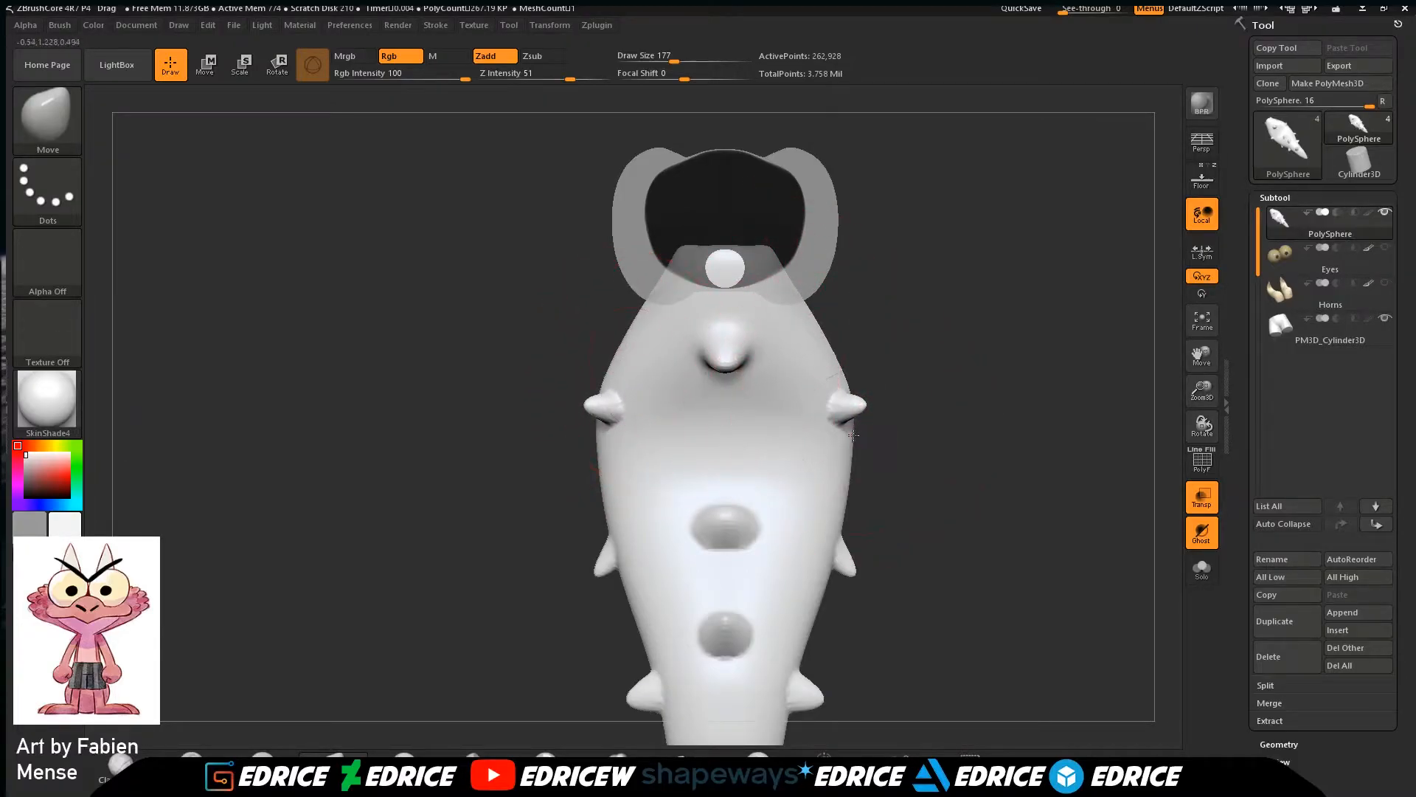
drag(846, 437, 961, 375)
drag(931, 289, 978, 251)
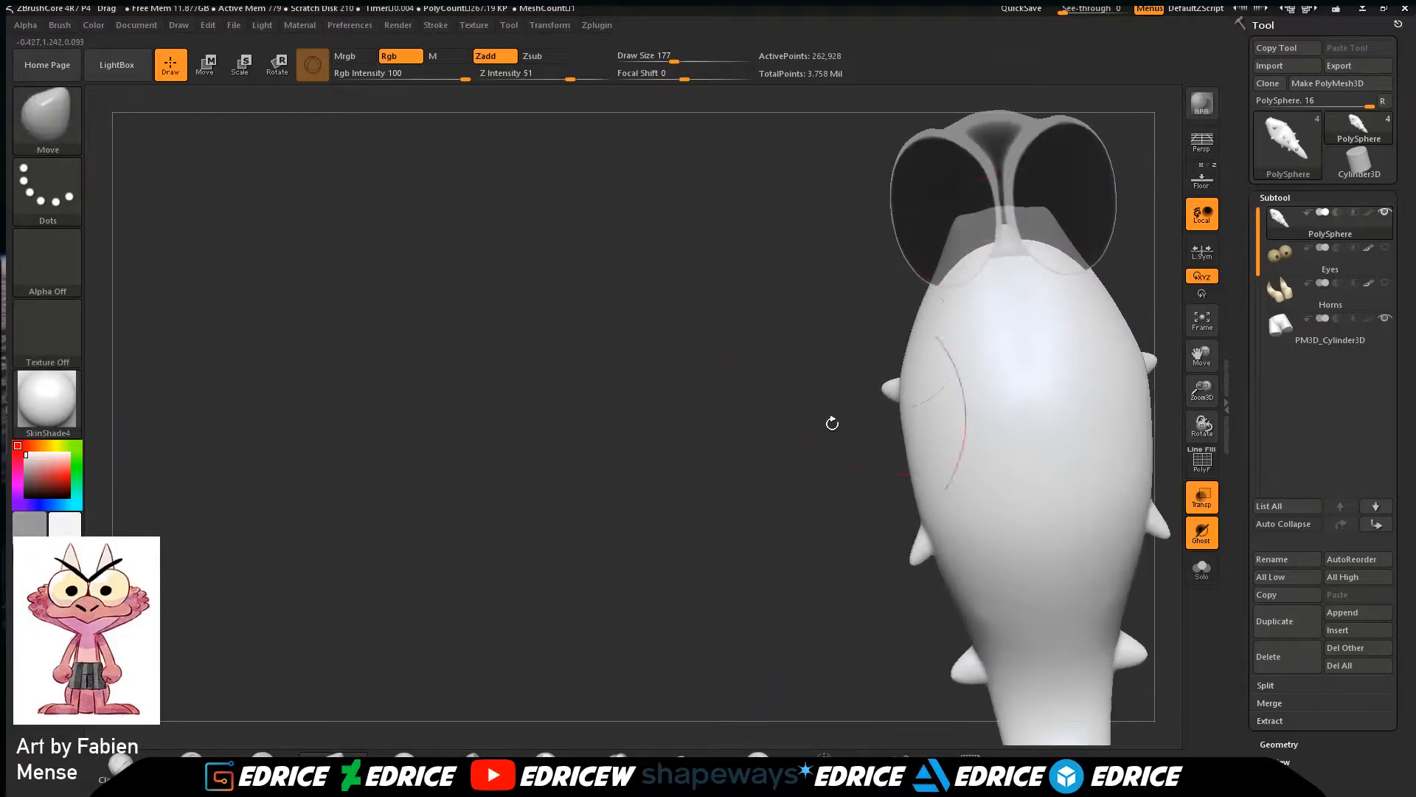
drag(858, 389, 912, 395)
drag(1202, 356, 1006, 403)
drag(1006, 403, 1042, 331)
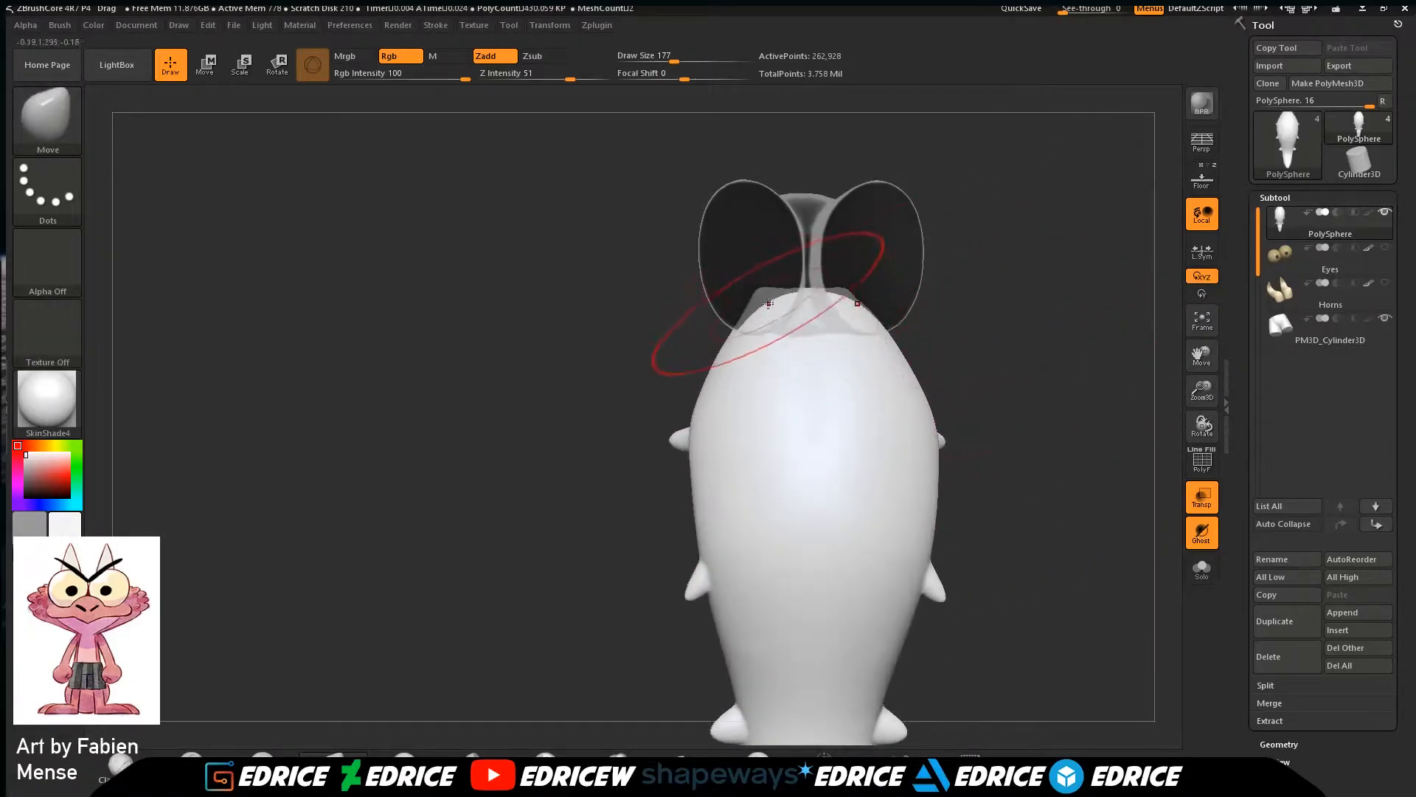
Refine the tail's top edge between the leg openings with the Move brush and smooth it.
mouse_move(952, 258)
mouse_down()
mouse_move(1019, 275)
mouse_move(966, 277)
mouse_up()
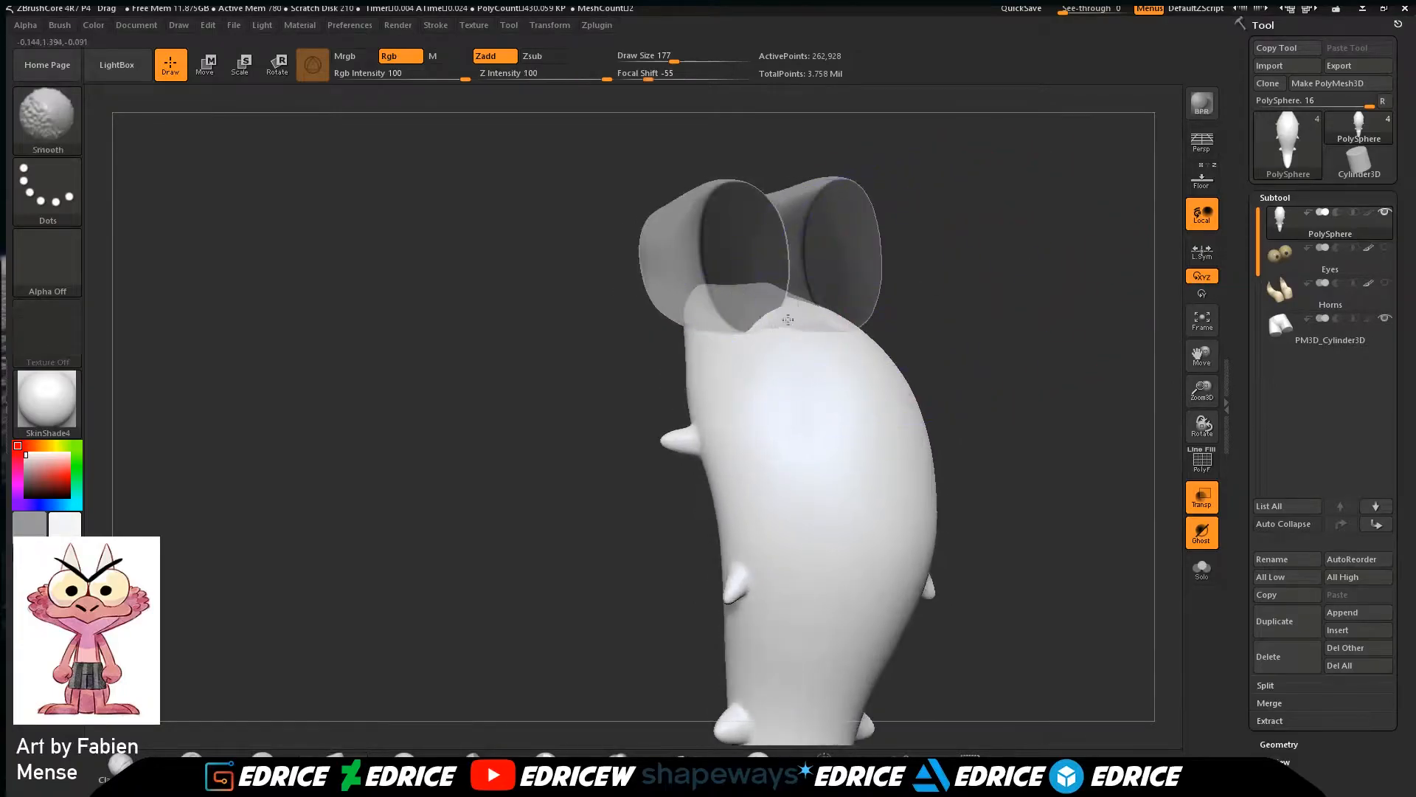
drag(880, 296, 942, 296)
drag(823, 326, 785, 331)
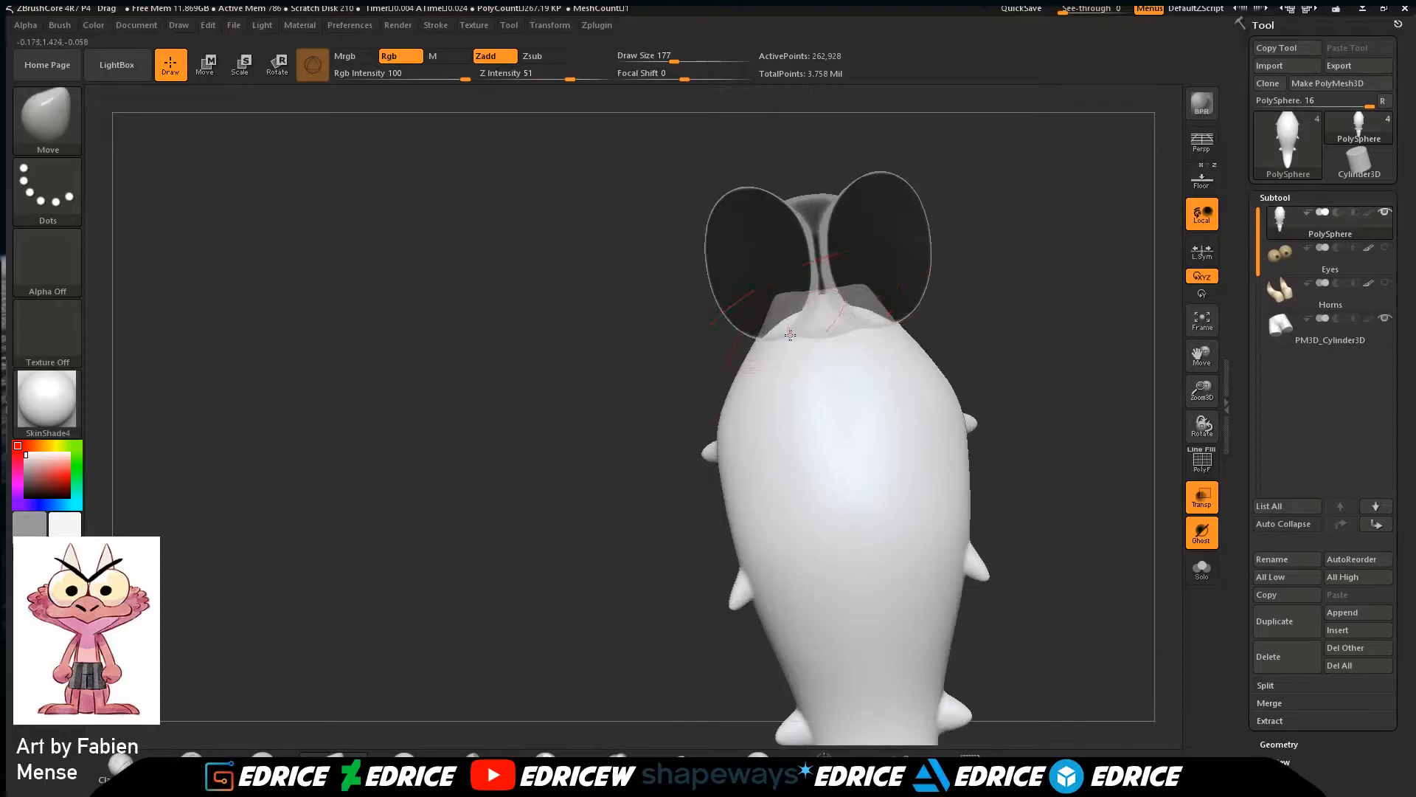
mouse_move(1005, 284)
mouse_down()
mouse_move(1062, 364)
mouse_move(1054, 294)
mouse_move(991, 335)
mouse_up()
shift+drag(832, 275, 987, 240)
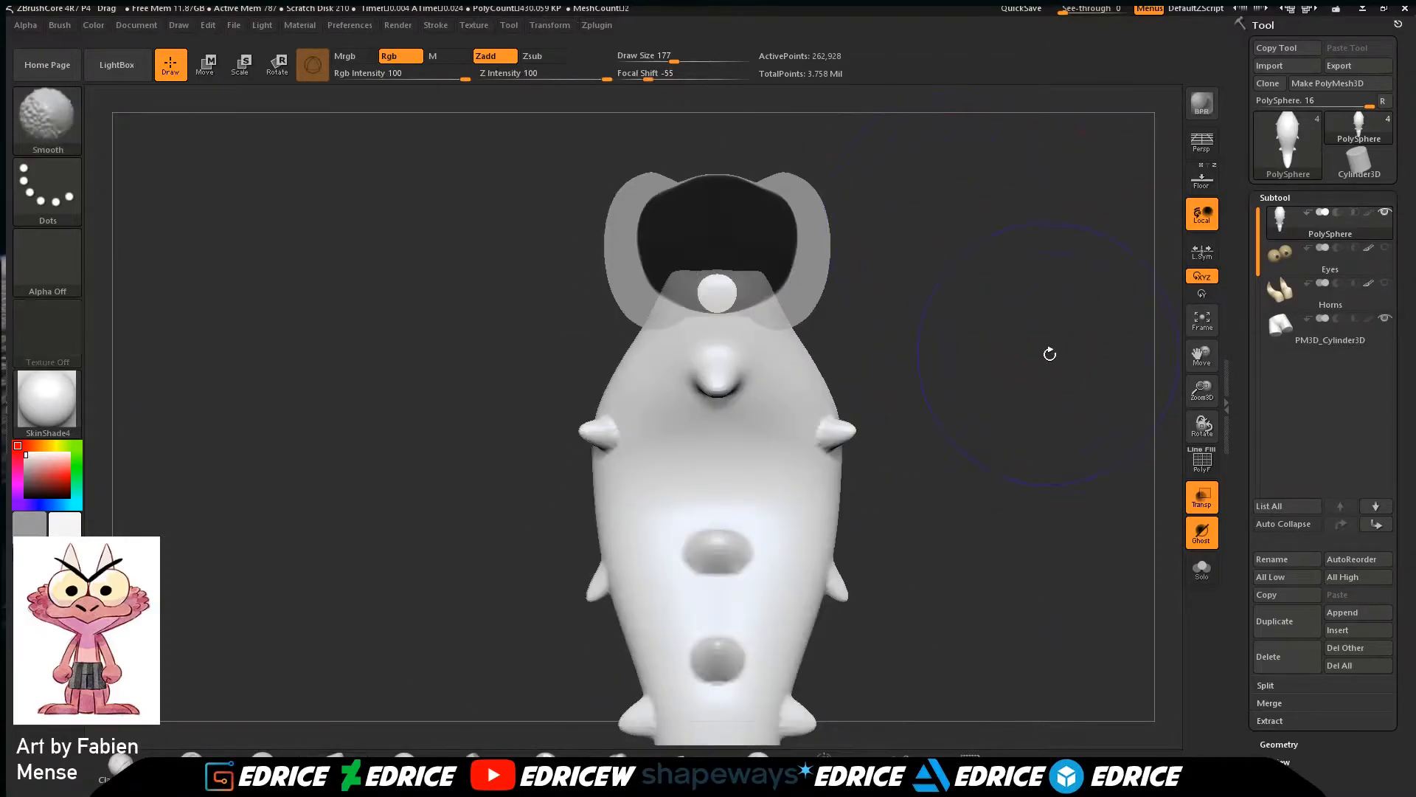
Unhide the rest of the body mesh and frame the whole character from the side.
mouse_move(1069, 407)
mouse_down()
mouse_move(1069, 366)
mouse_move(1140, 385)
mouse_move(1154, 452)
mouse_move(1071, 572)
mouse_move(1121, 509)
mouse_move(1181, 473)
mouse_up()
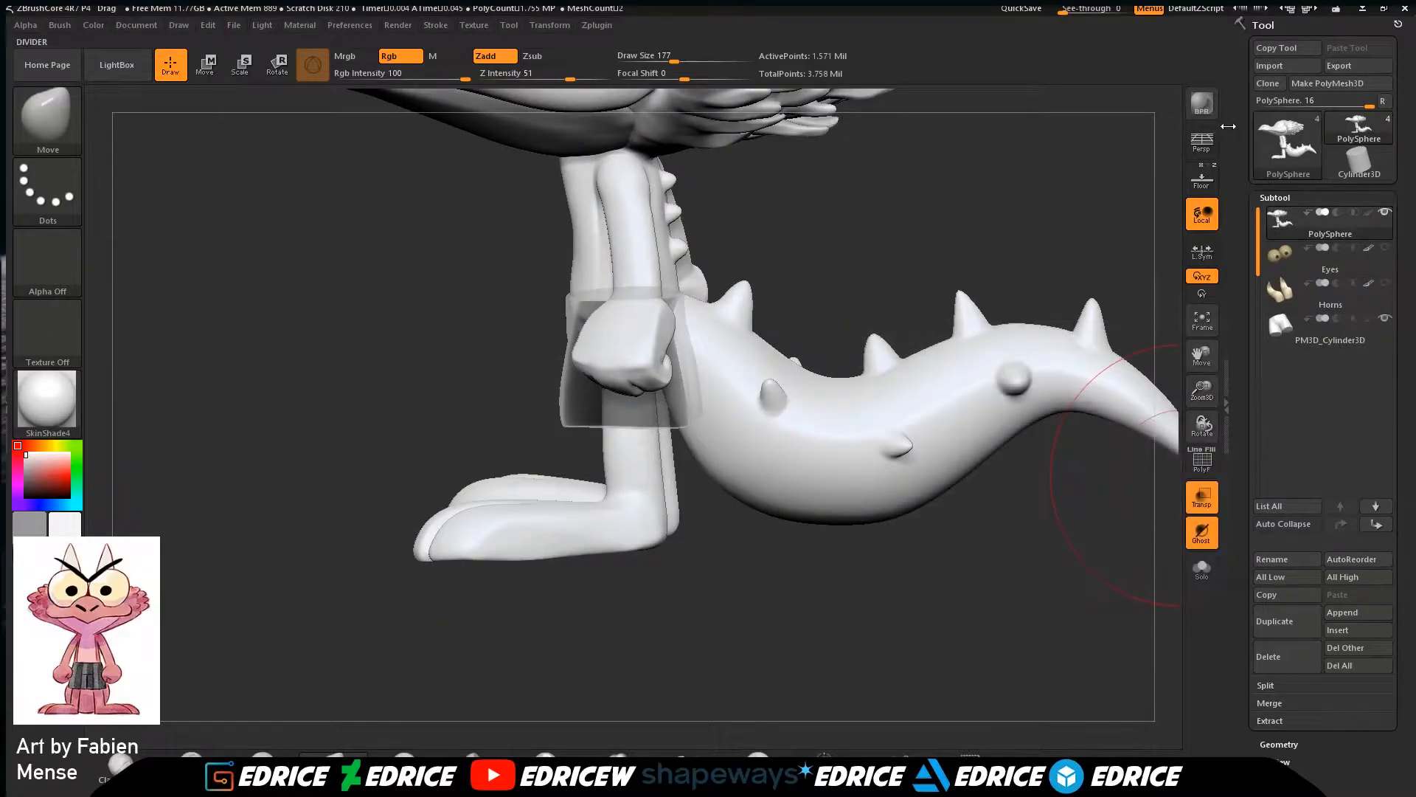
drag(1198, 393, 1189, 370)
drag(1197, 354, 1183, 391)
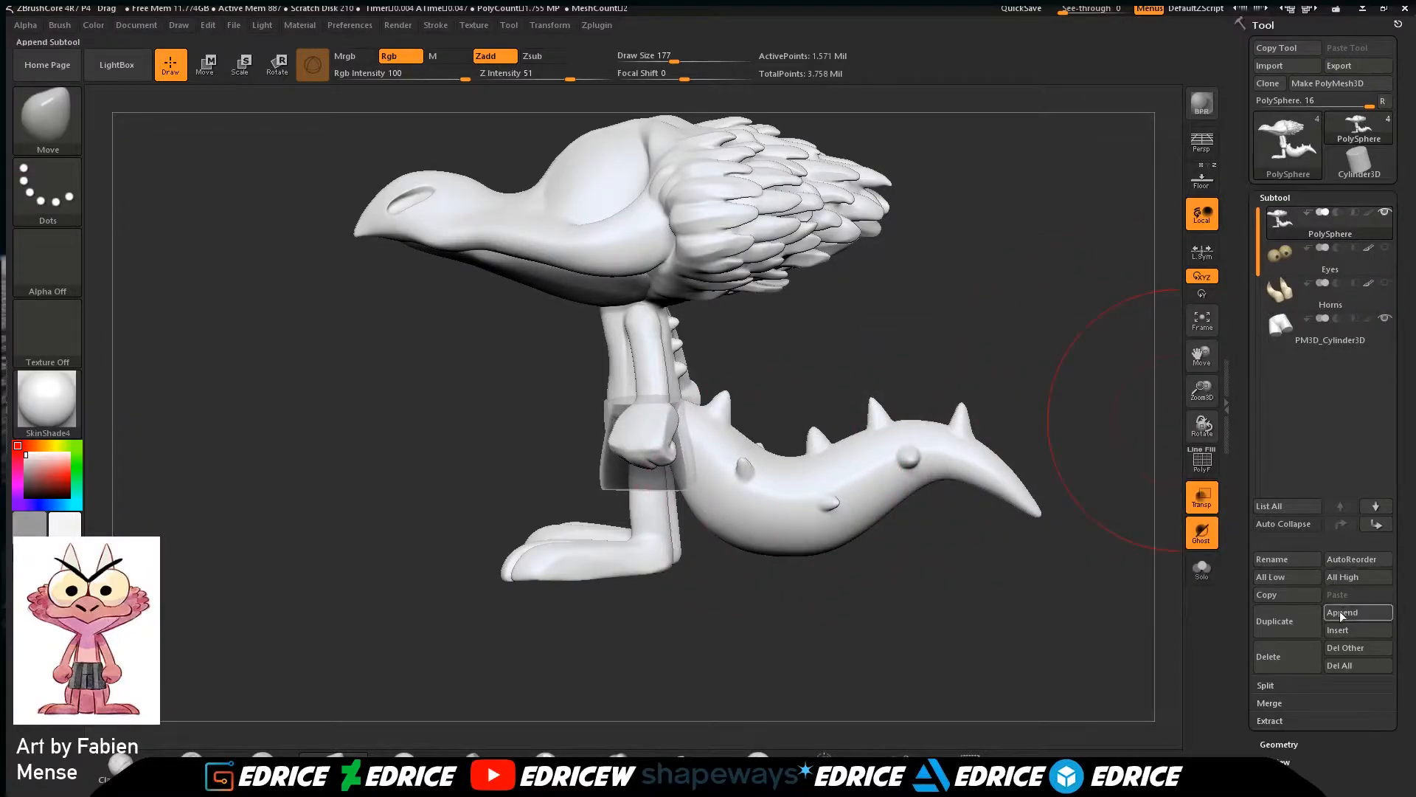
Duplicate the body subtool and rename the copy as Tail.
click(1300, 629)
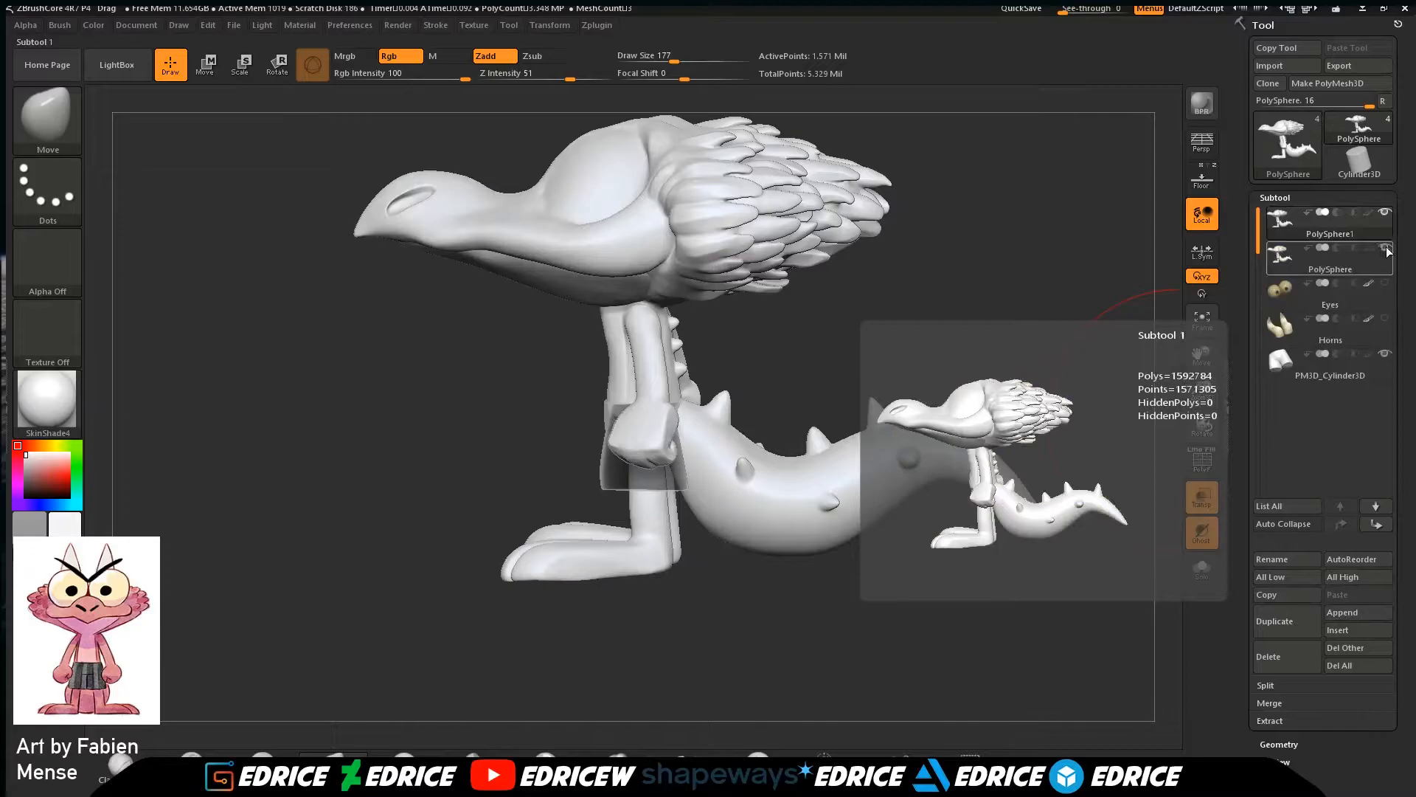
click(1352, 262)
click(1272, 557)
text(tail)
key(Return)
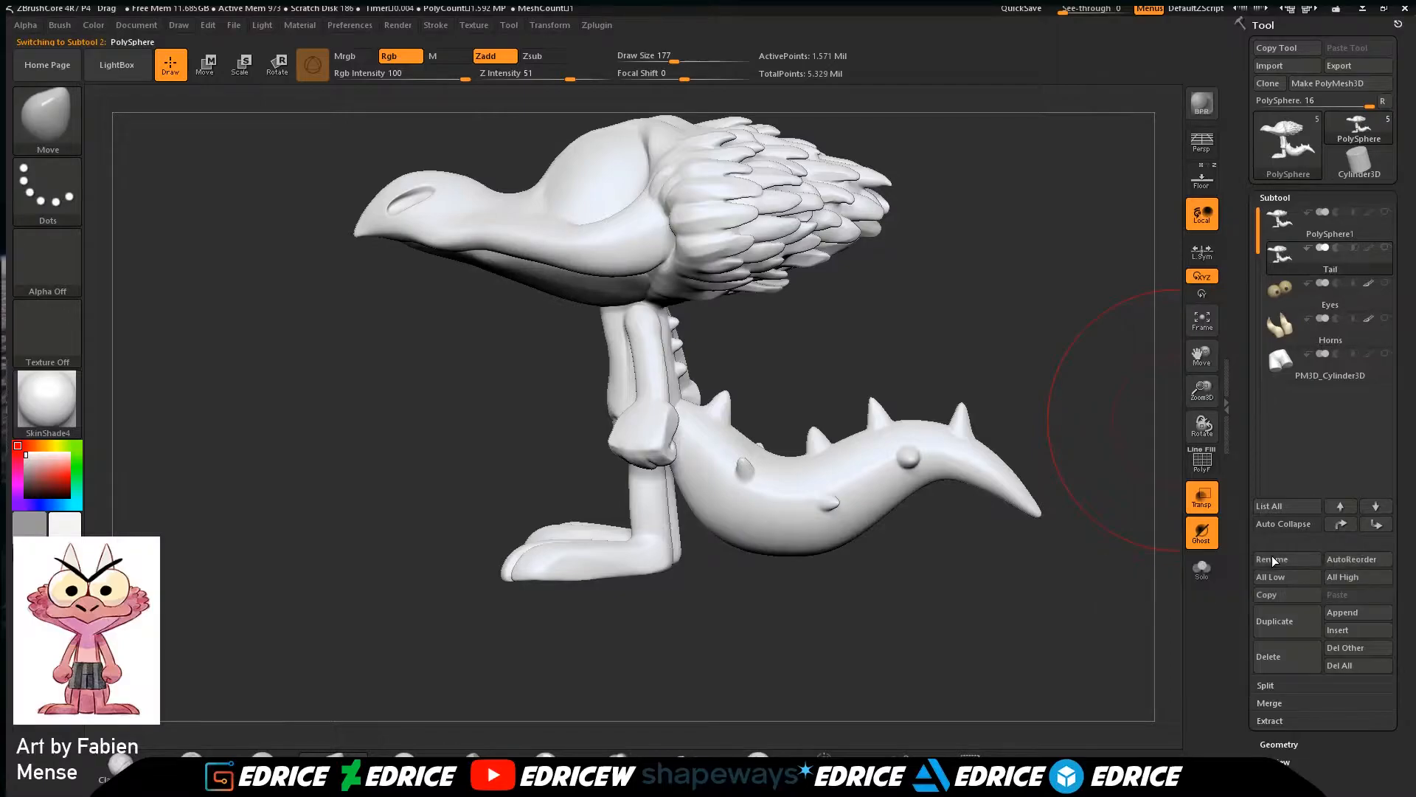
Isolate the tail on the Tail subtool and delete its hidden geometry.
ctrl+shift+click(838, 483)
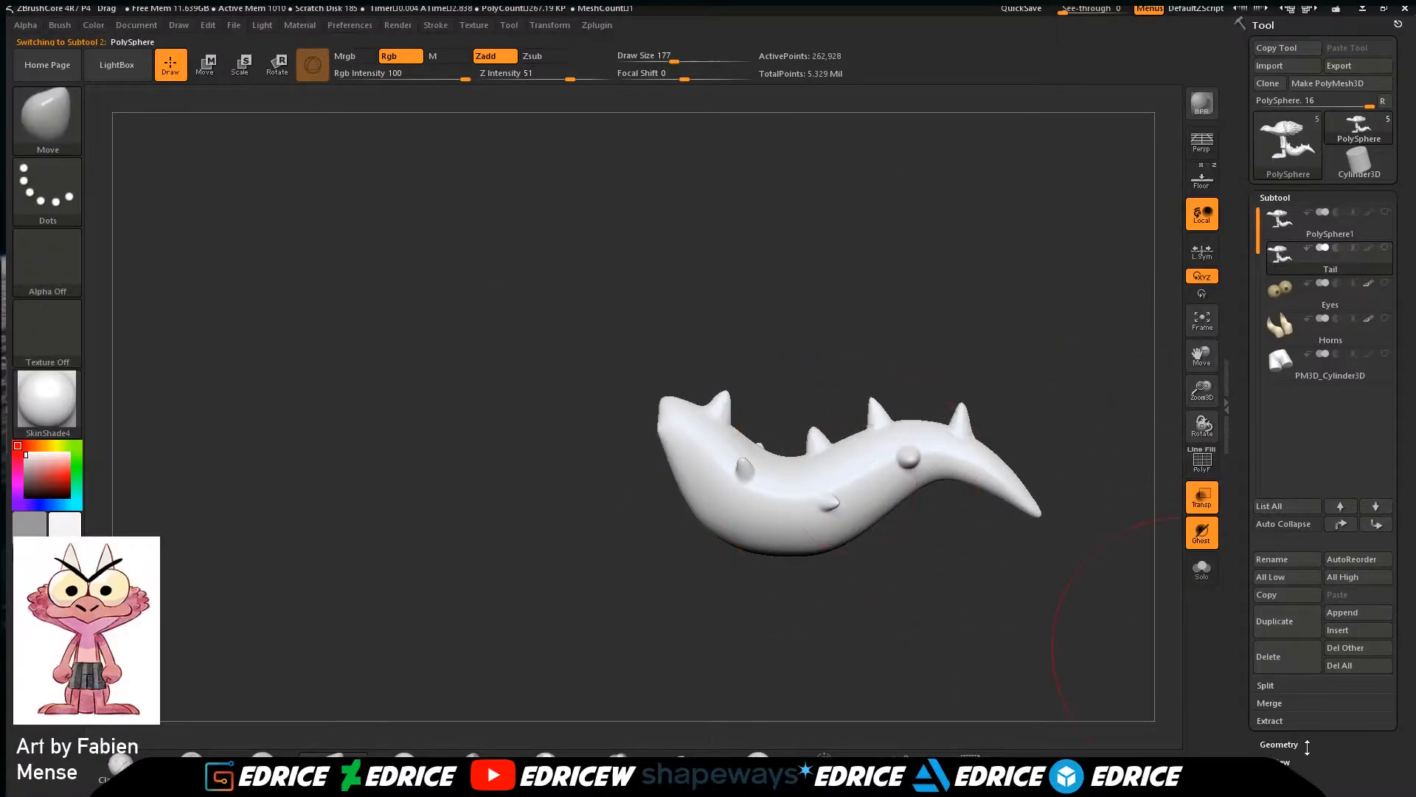
click(1284, 744)
click(1303, 498)
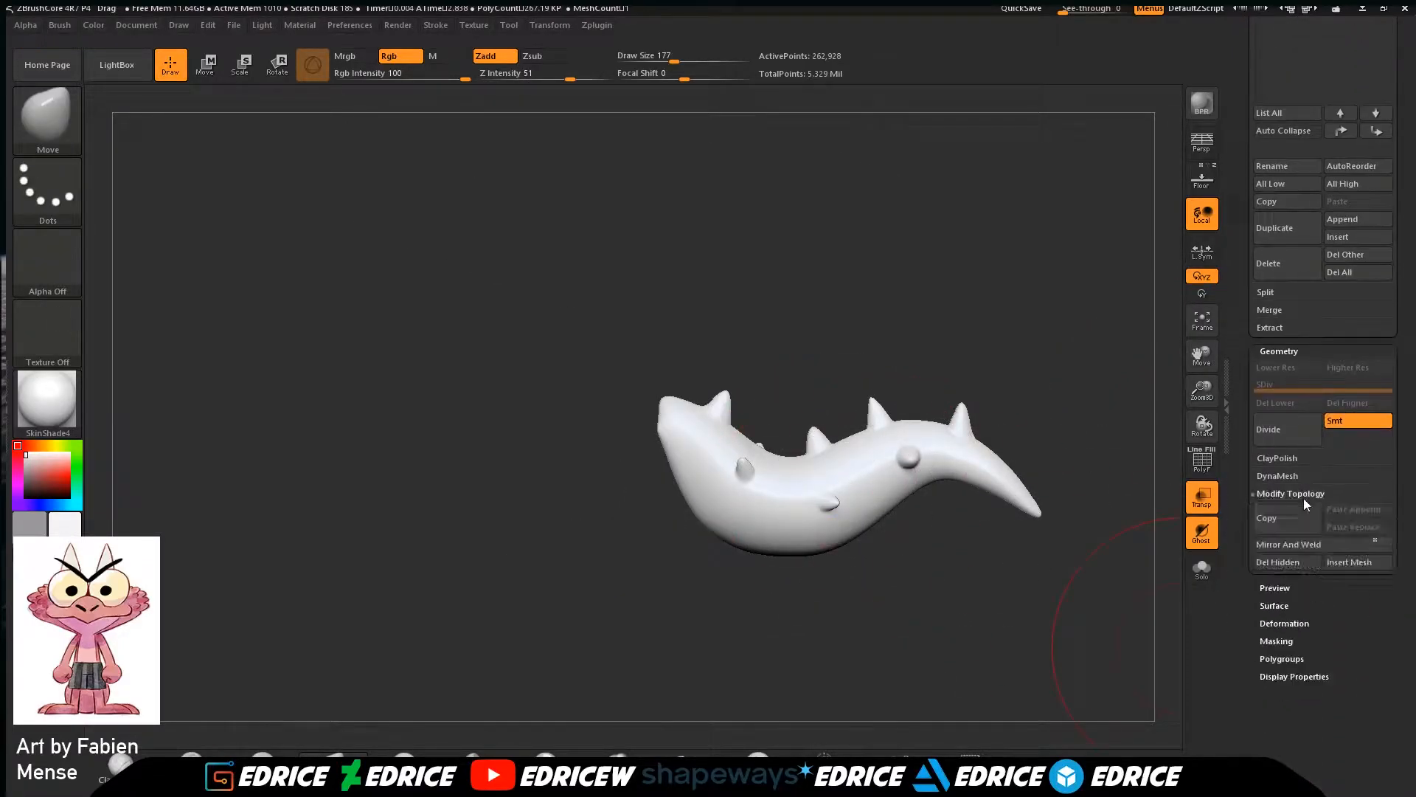
click(1282, 562)
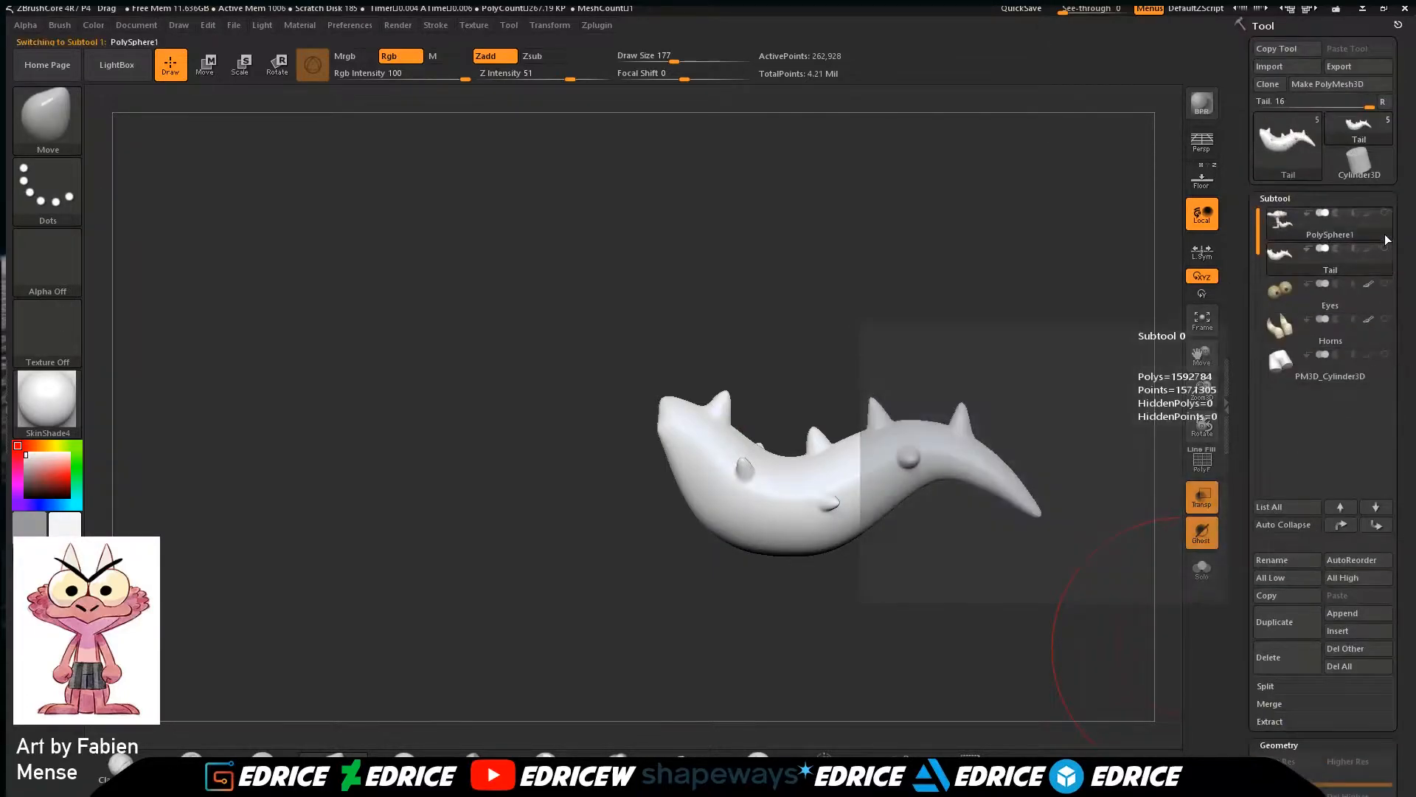
Hide the tail on the body subtool and delete that hidden geometry.
click(1384, 233)
key(ctrl+shift)
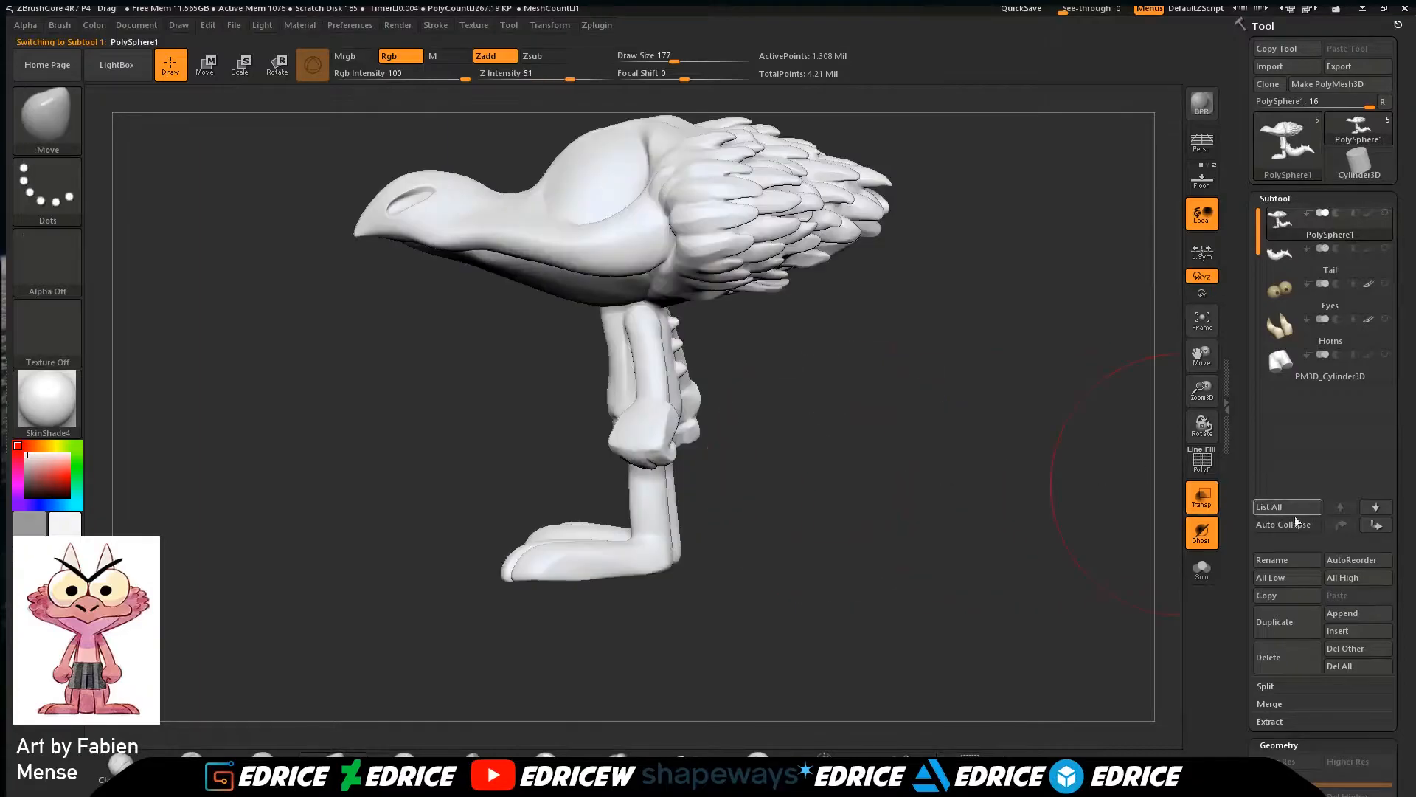
drag(1400, 726, 1394, 622)
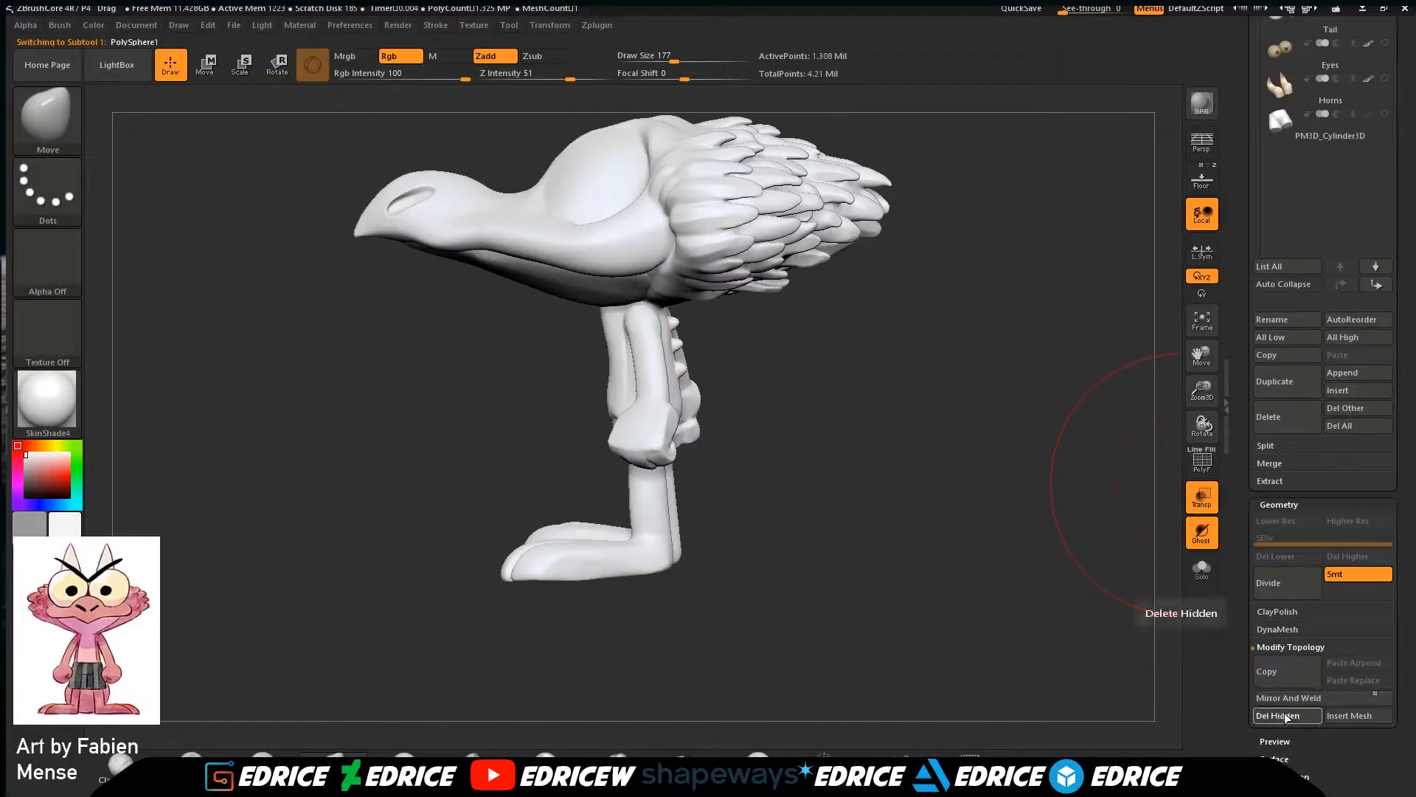
scroll(1393, 177, up, 3)
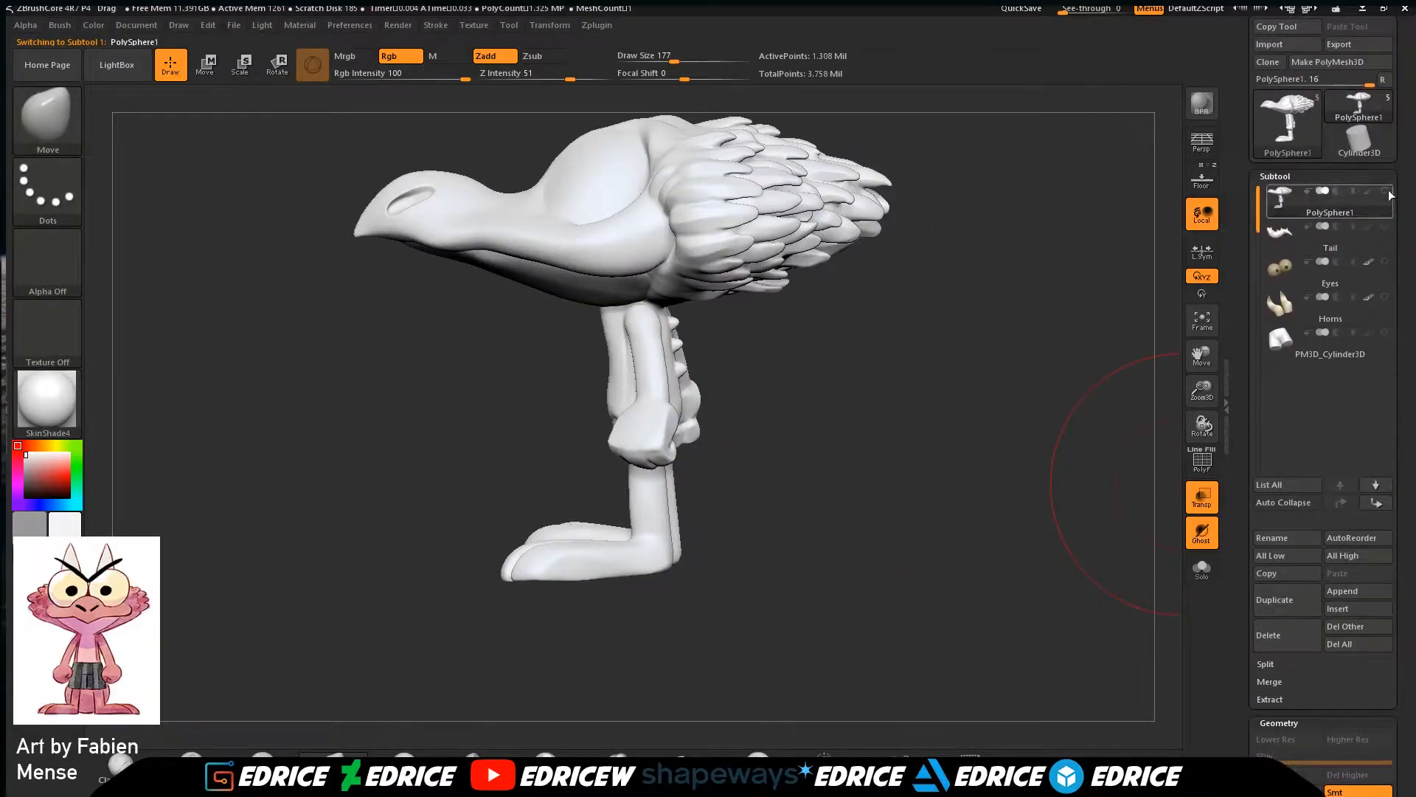
Show all the subtools again, turn off transparency and turn the whole character toward its upper side.
click(1387, 195)
click(1214, 496)
drag(1071, 401, 1181, 481)
drag(1154, 427, 1078, 594)
Adjust the bases of the horns at subdivision level 1 with the Move brush, and restore their highest subdivision level.
click(1276, 323)
drag(1217, 394, 1212, 427)
drag(1206, 358, 1291, 217)
click(1280, 754)
drag(1280, 756, 1267, 745)
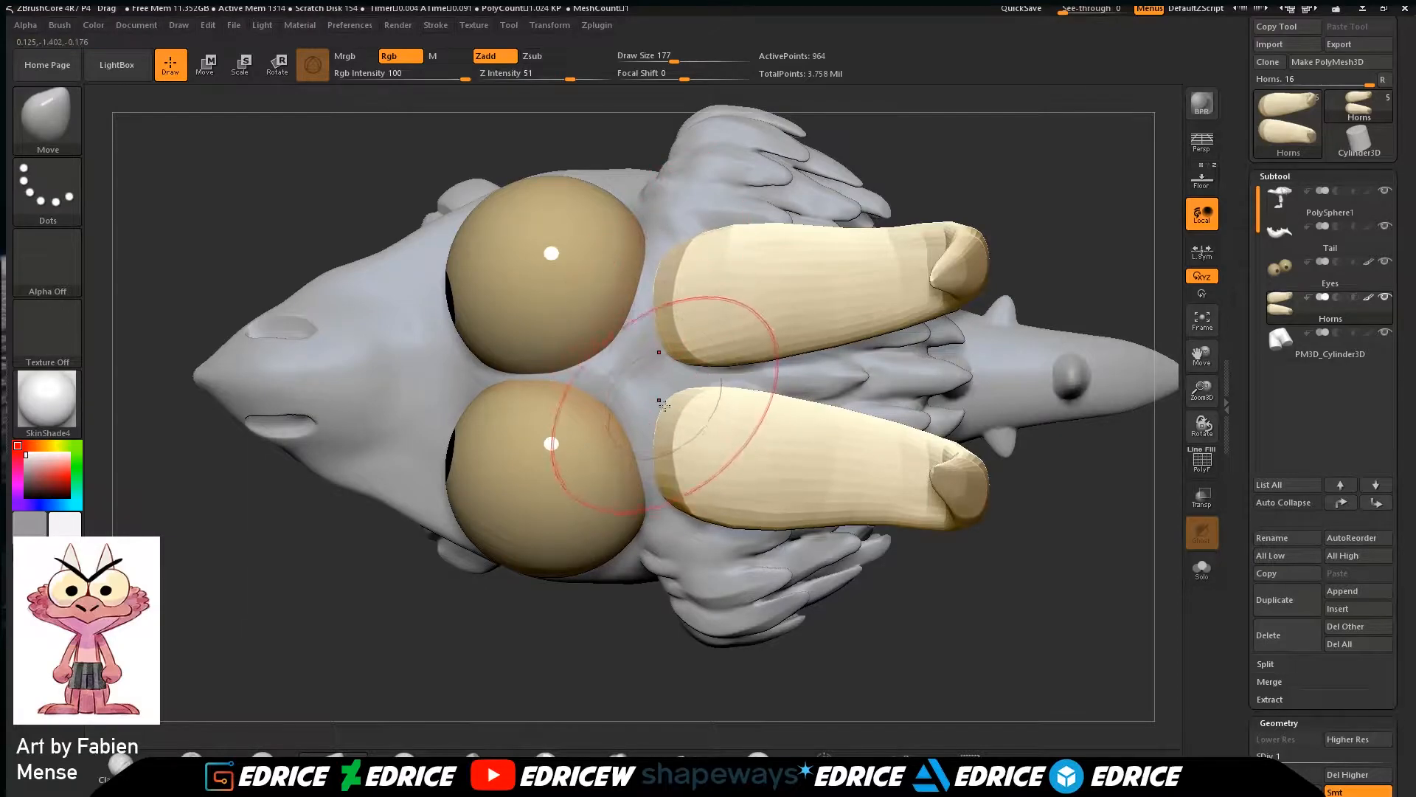
drag(1099, 450, 1122, 187)
drag(1066, 478, 1164, 484)
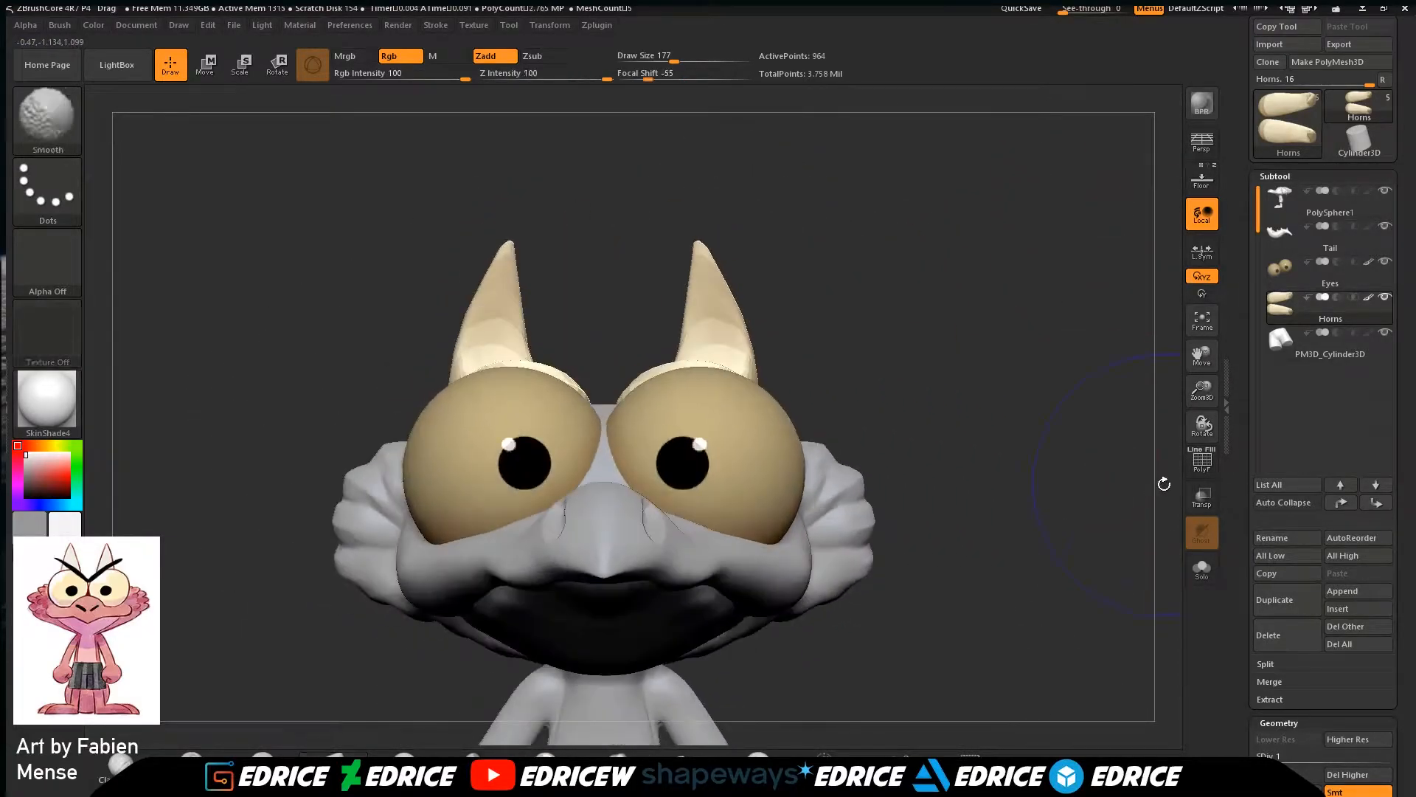
click(1381, 758)
drag(1014, 609, 1169, 542)
Select the body subtool, hide all the other subtools and frame the head scales behind the eye socket.
click(1286, 213)
drag(1203, 391, 1211, 183)
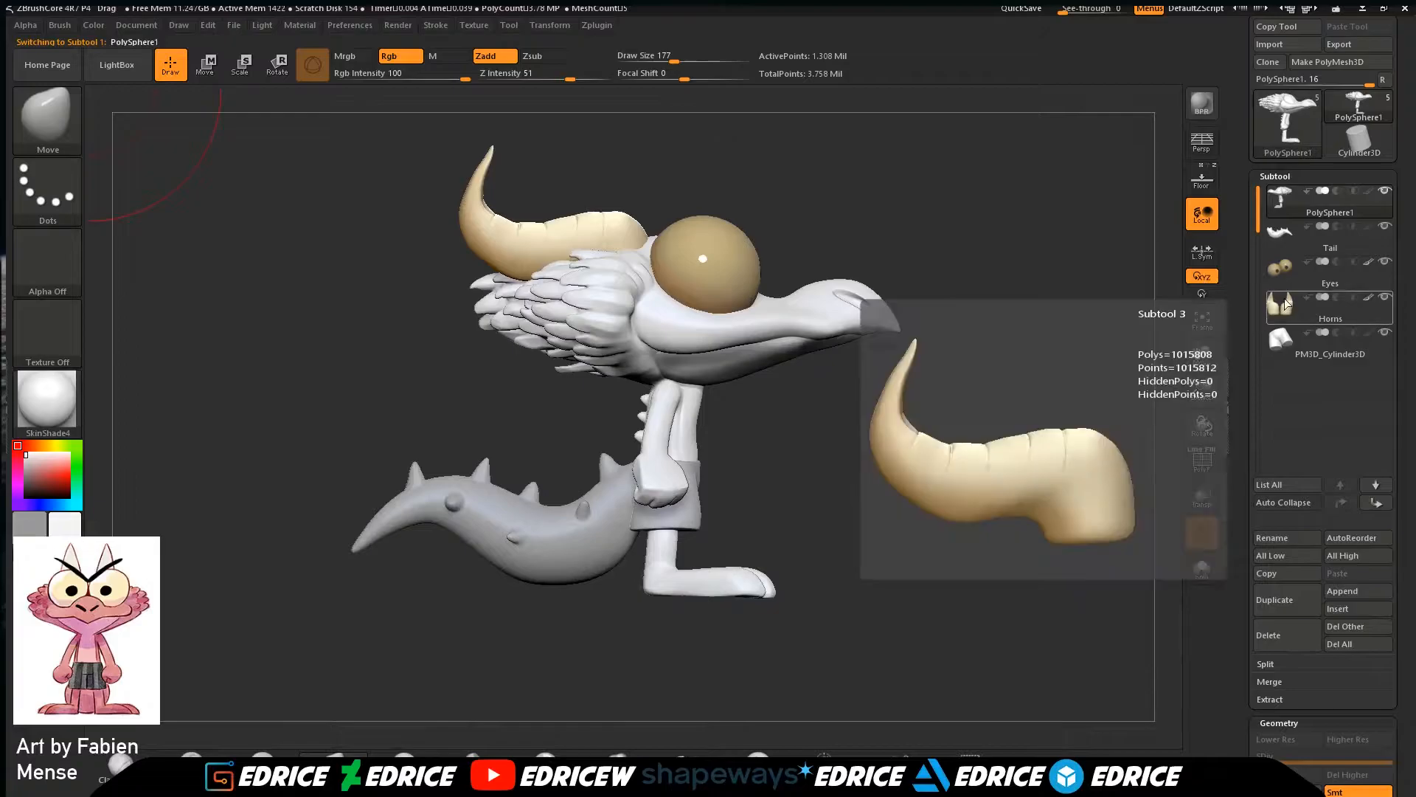
drag(1033, 473, 1054, 490)
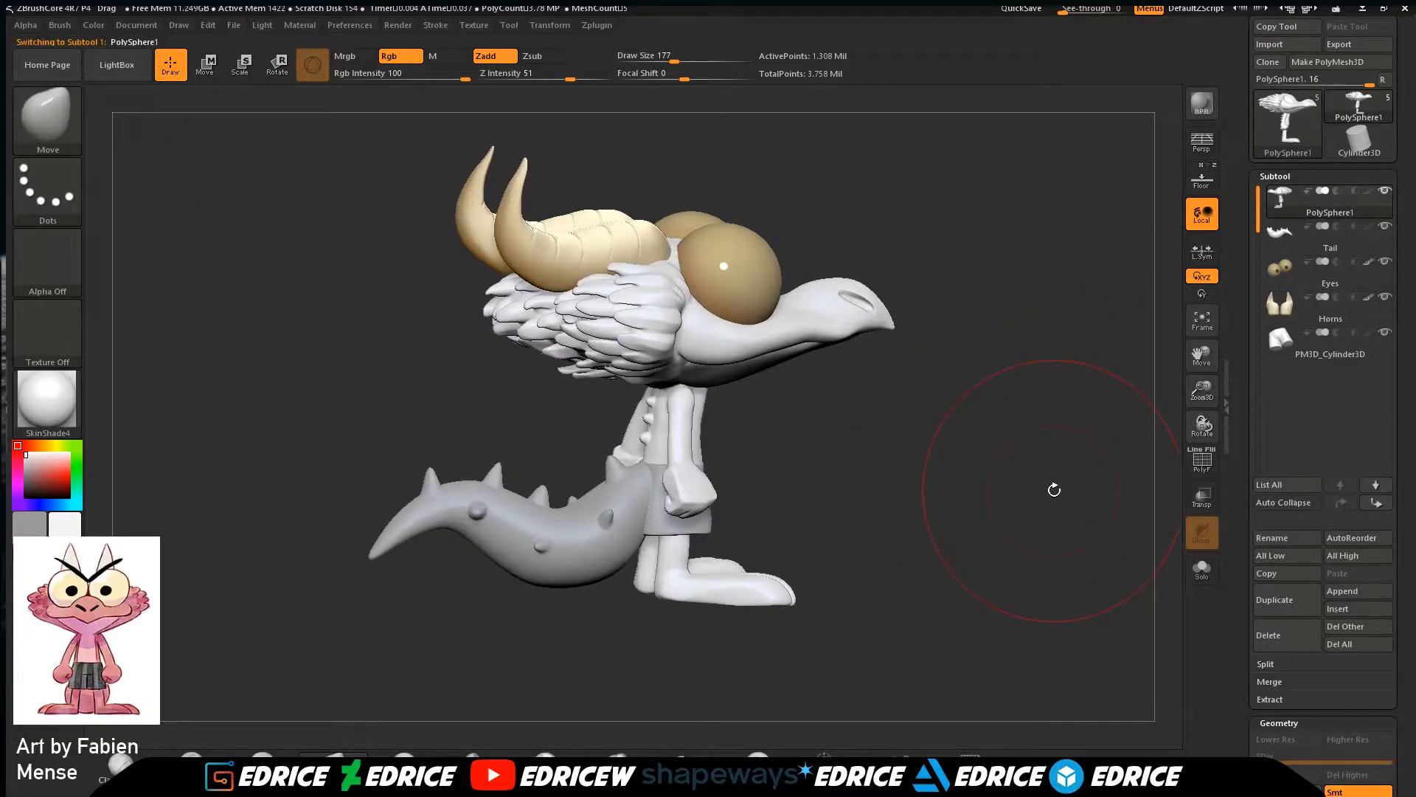
shift+click(1384, 191)
drag(1203, 393, 1203, 419)
mouse_move(1098, 276)
mouse_down()
mouse_move(1113, 342)
mouse_move(1105, 427)
mouse_up()
Carve creases around the upper scales behind the eye socket with the DamStandard brush at draw size 101.
click(57, 140)
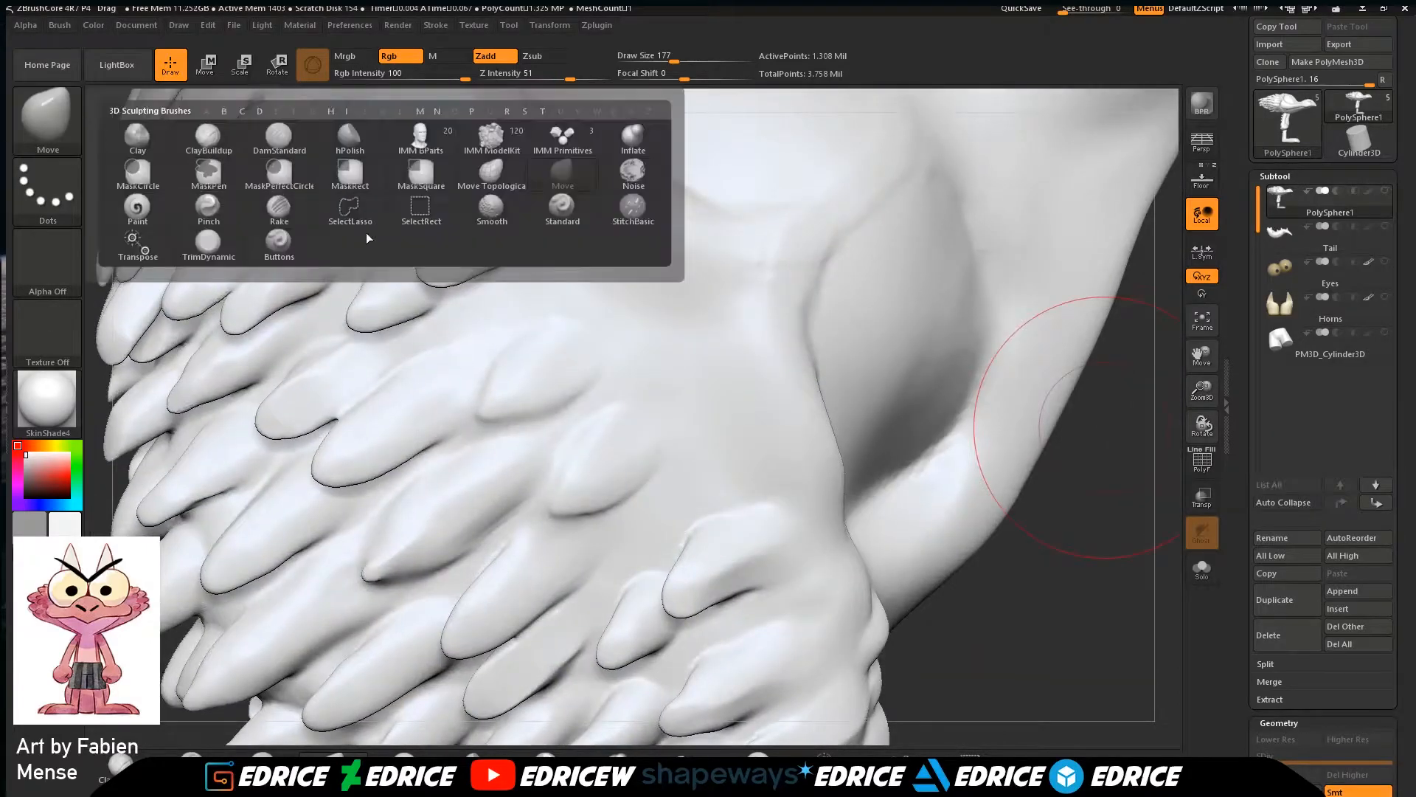
click(280, 139)
click(662, 59)
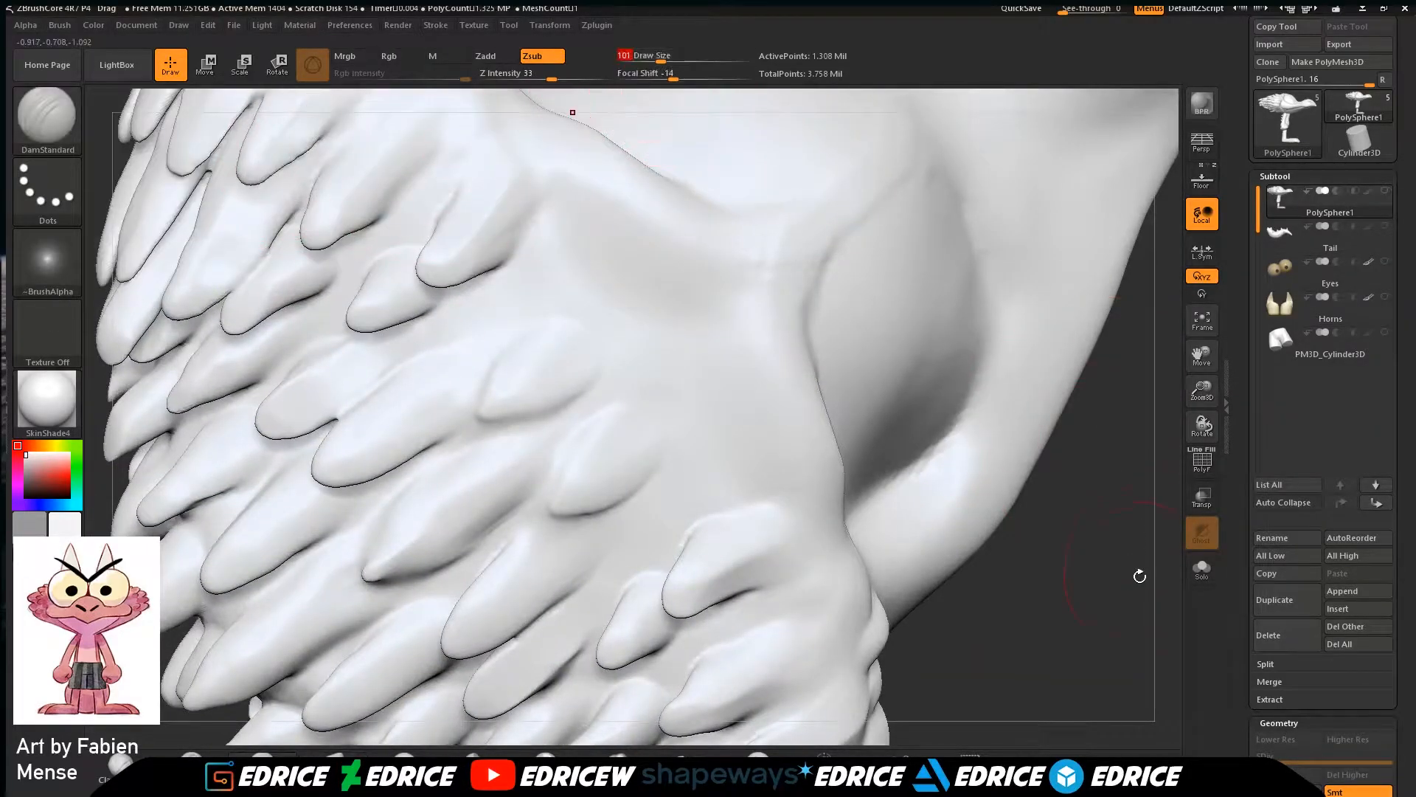
drag(1139, 570, 1014, 550)
drag(595, 391, 490, 426)
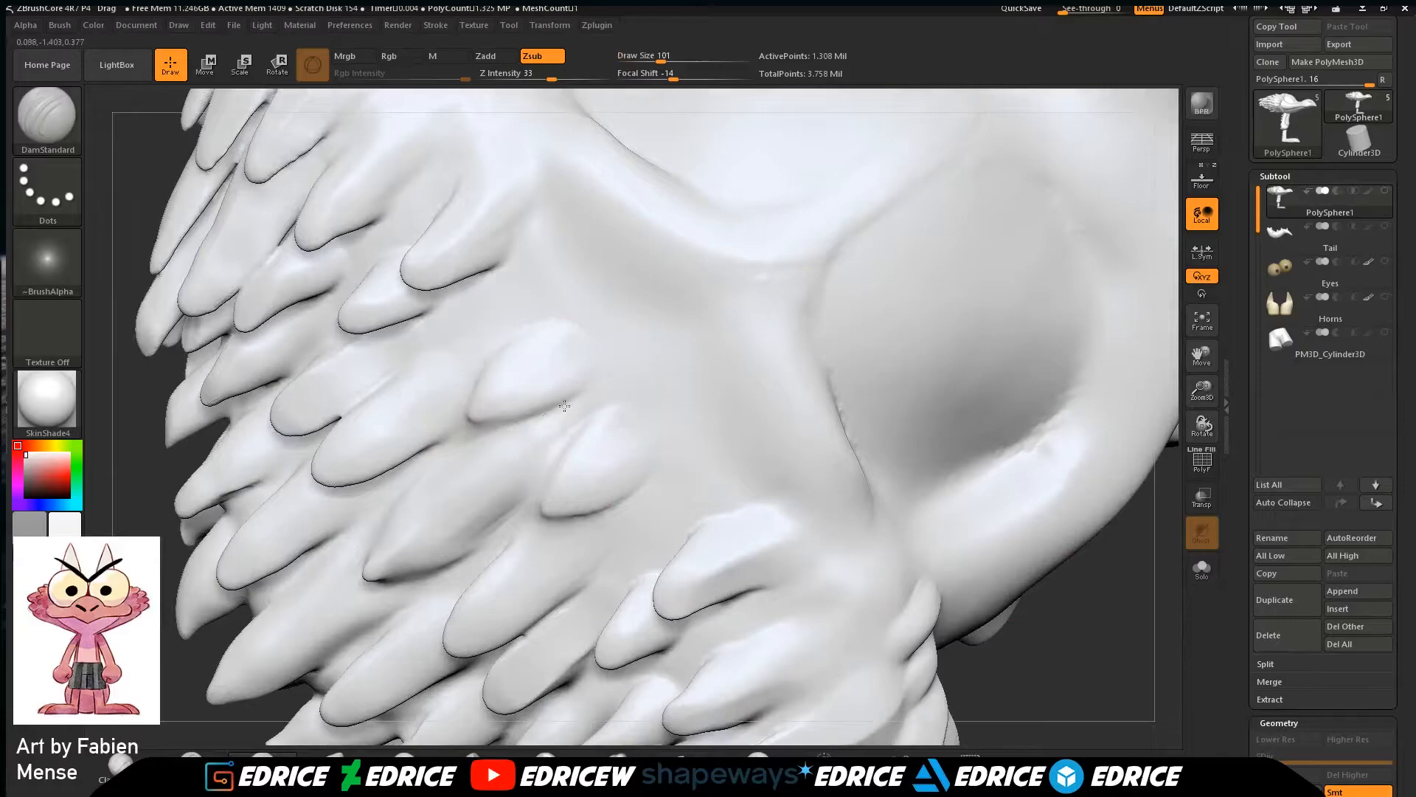
drag(1052, 638, 1088, 664)
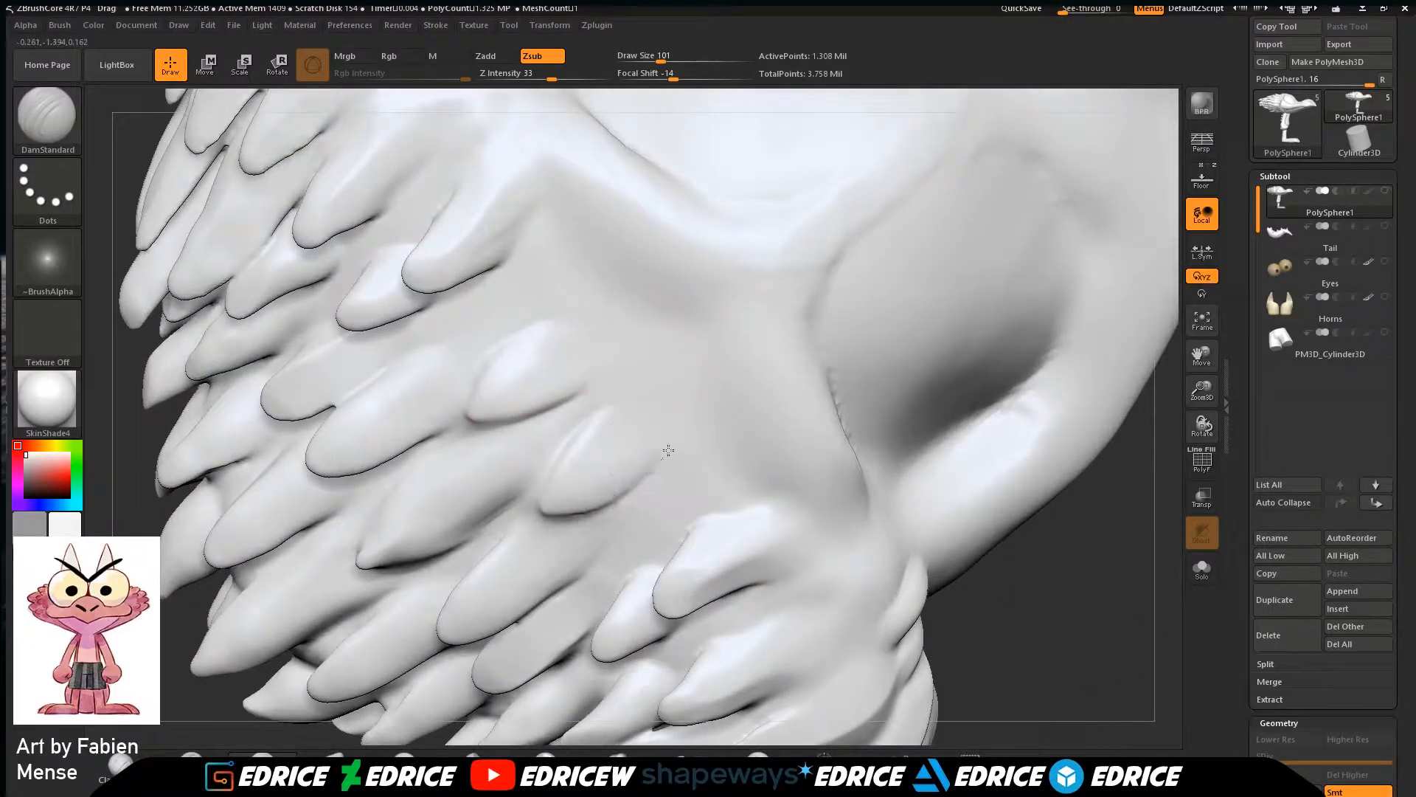
mouse_move(548, 509)
mouse_down()
mouse_move(560, 443)
mouse_move(630, 392)
mouse_up()
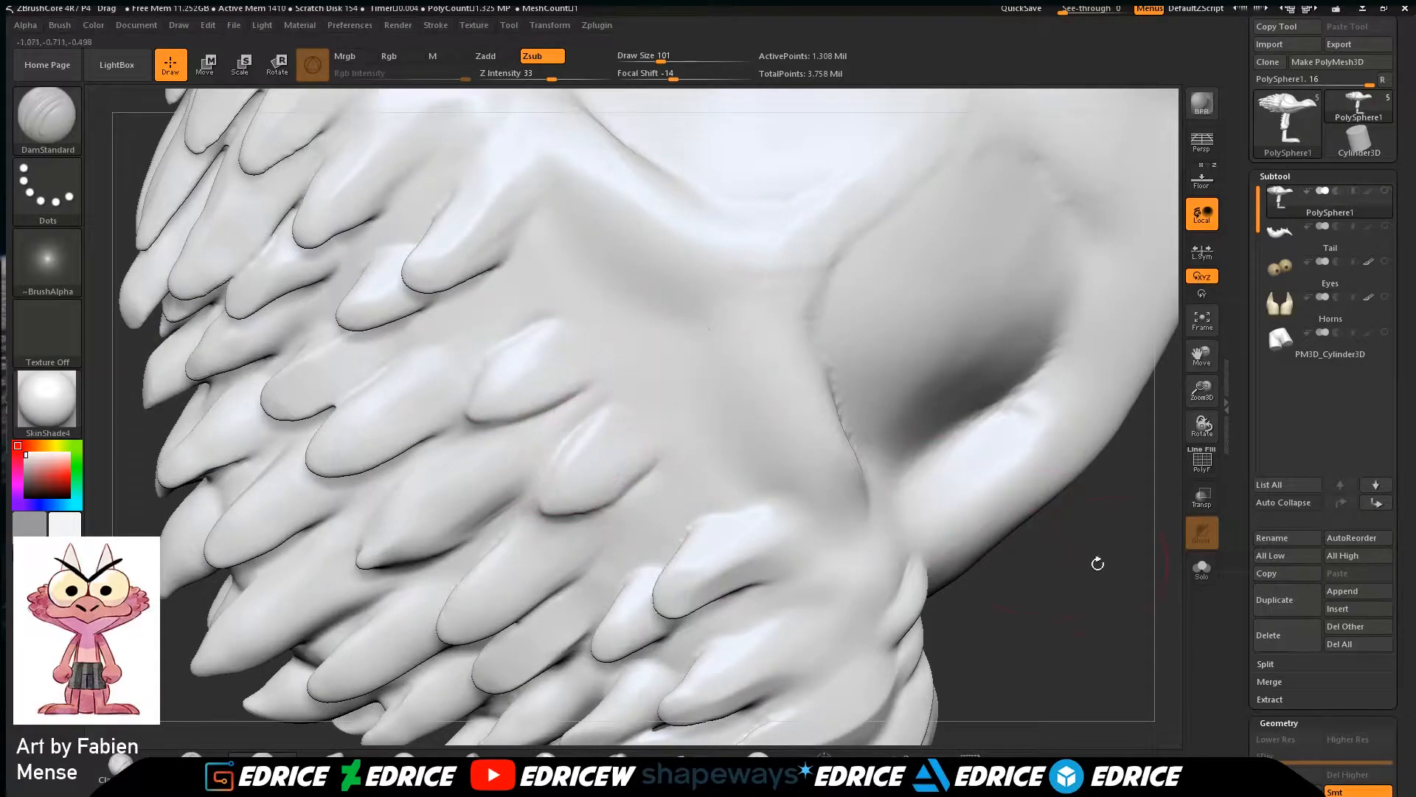
Carve creases between the front cheek scales just below the eye socket with the DamStandard brush.
drag(1069, 552, 1173, 471)
drag(1201, 357, 1128, 236)
mouse_move(959, 472)
mouse_down()
mouse_move(942, 519)
mouse_move(800, 380)
mouse_up()
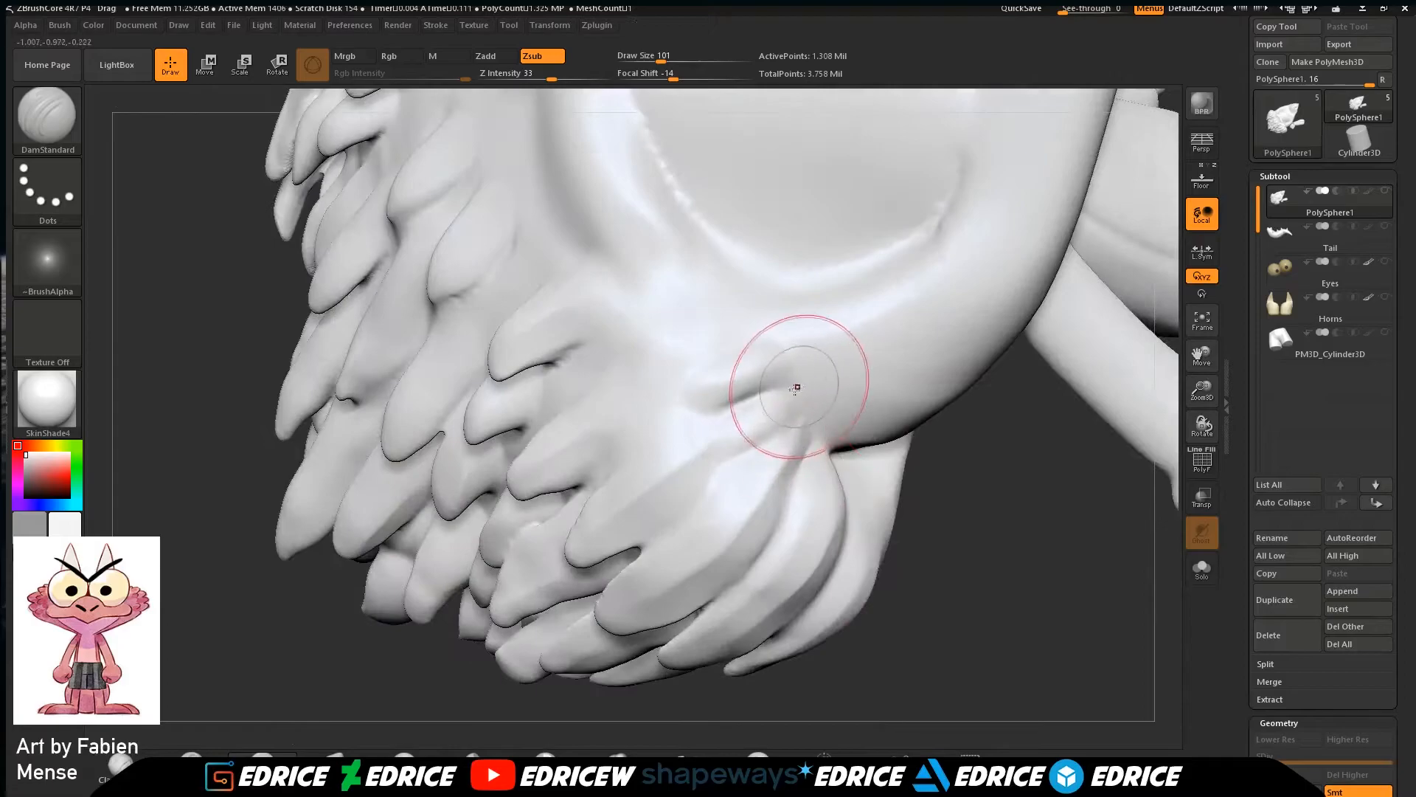
drag(959, 511, 1027, 517)
drag(794, 433, 801, 476)
drag(907, 533, 977, 538)
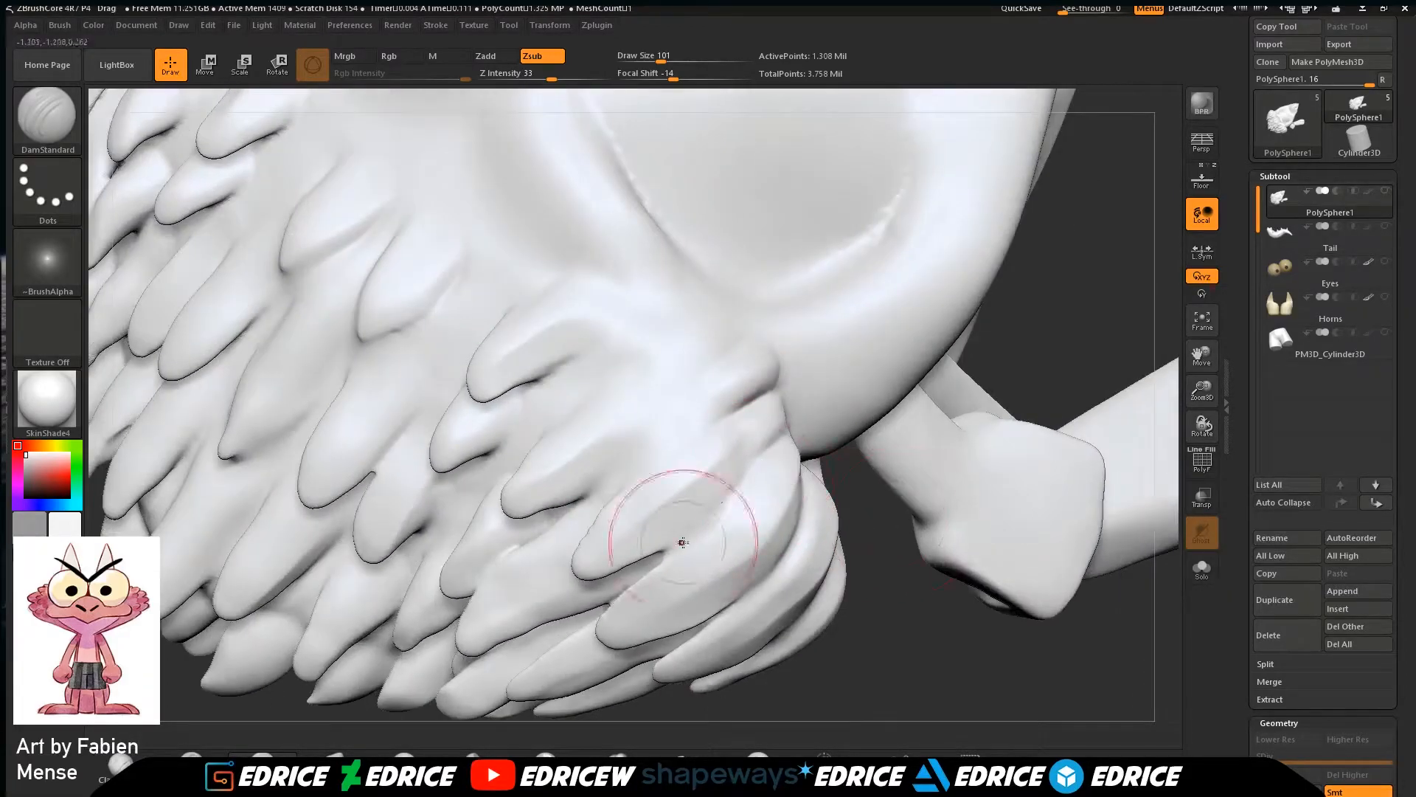
Extend the grooves between the long scales at the corner of the jaw toward their roots.
drag(895, 527, 822, 528)
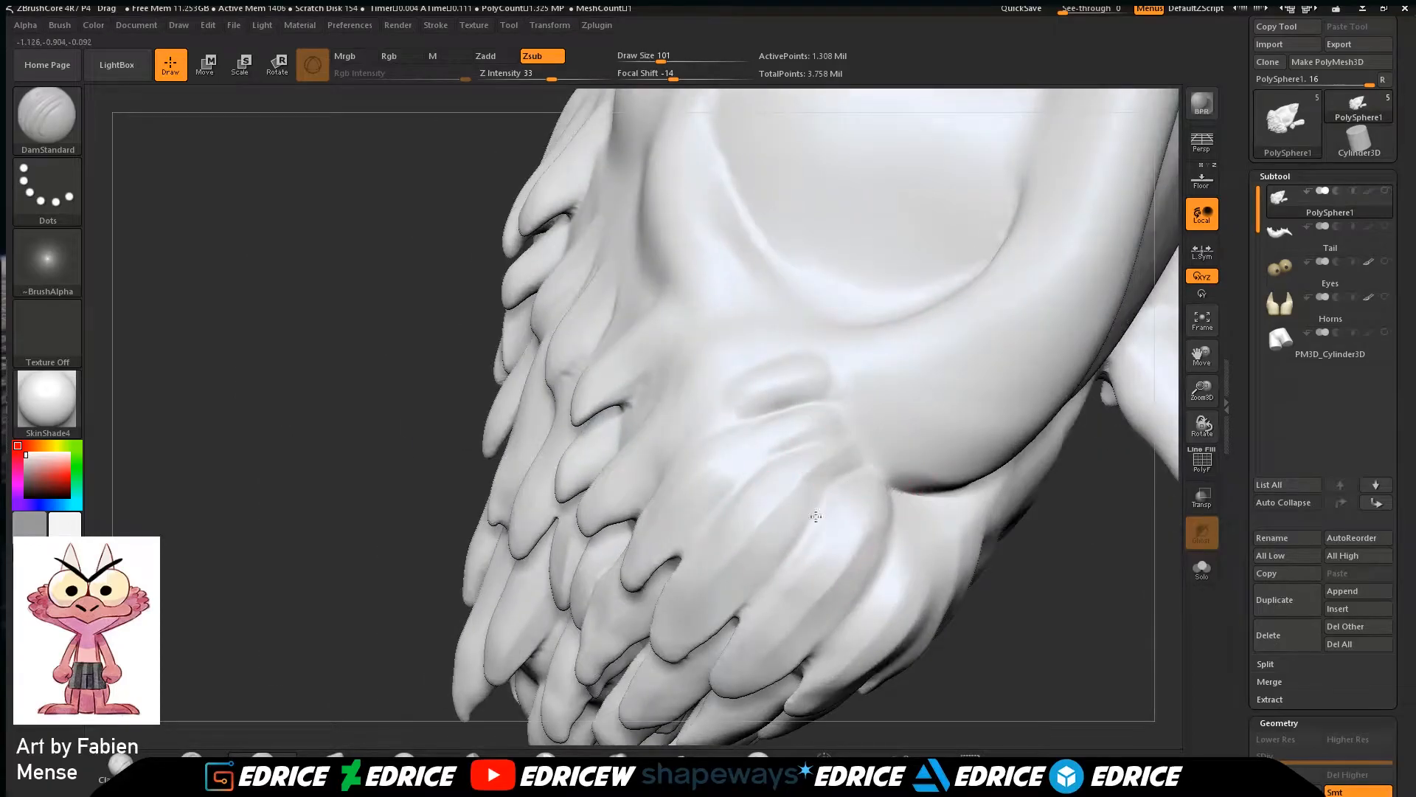
drag(1024, 636, 910, 490)
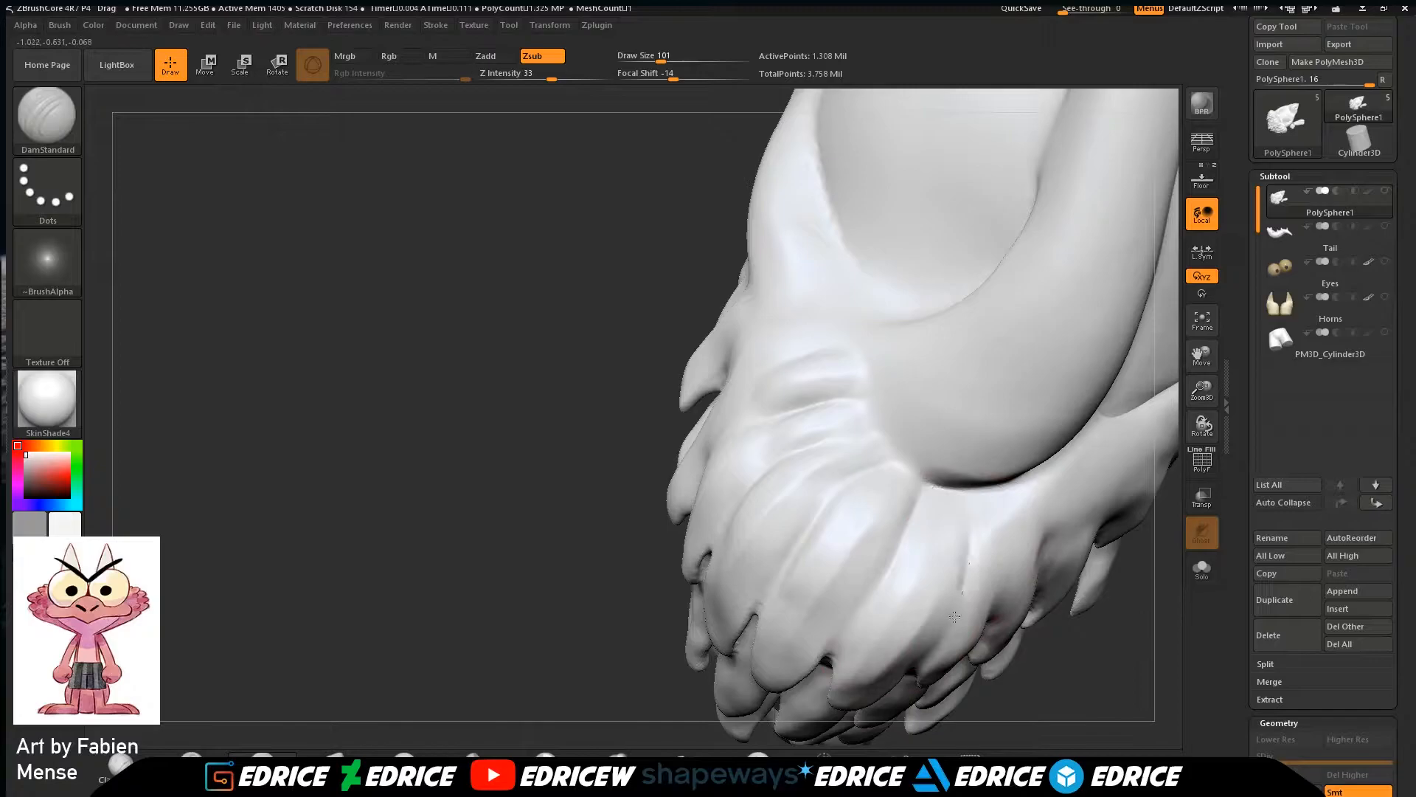
alt+drag(1202, 379, 1013, 231)
drag(1092, 590, 1070, 457)
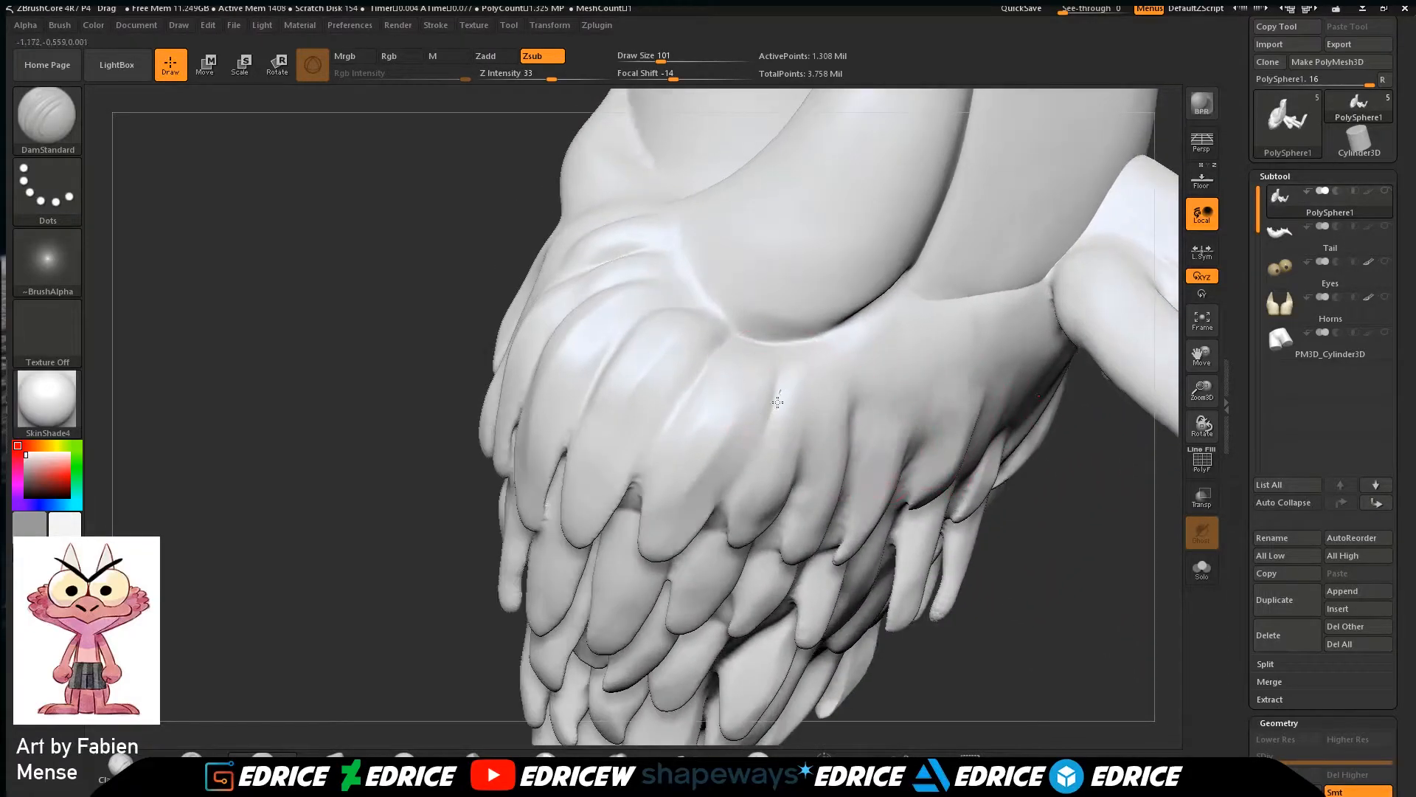
drag(753, 456, 727, 483)
Define the separations between the lower cheek scales beneath the jaw with the DamStandard brush.
drag(1036, 587, 1180, 605)
drag(879, 401, 907, 505)
drag(1002, 391, 977, 492)
drag(545, 670, 745, 627)
drag(896, 385, 805, 557)
drag(1088, 542, 1029, 562)
drag(848, 363, 843, 325)
drag(966, 394, 955, 424)
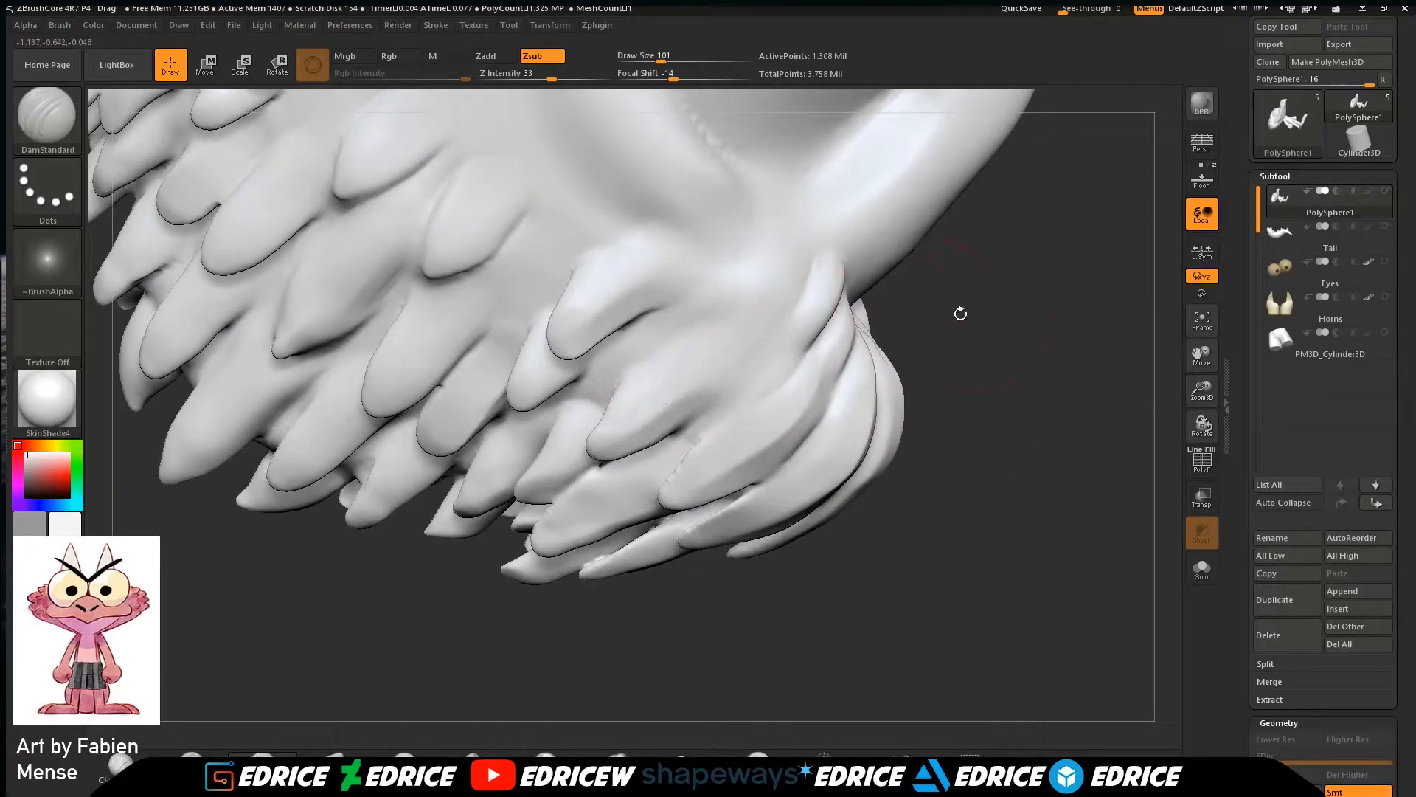
Refine and smooth the creases around the middle scales on the side of the head.
drag(1183, 390, 796, 385)
drag(350, 650, 473, 534)
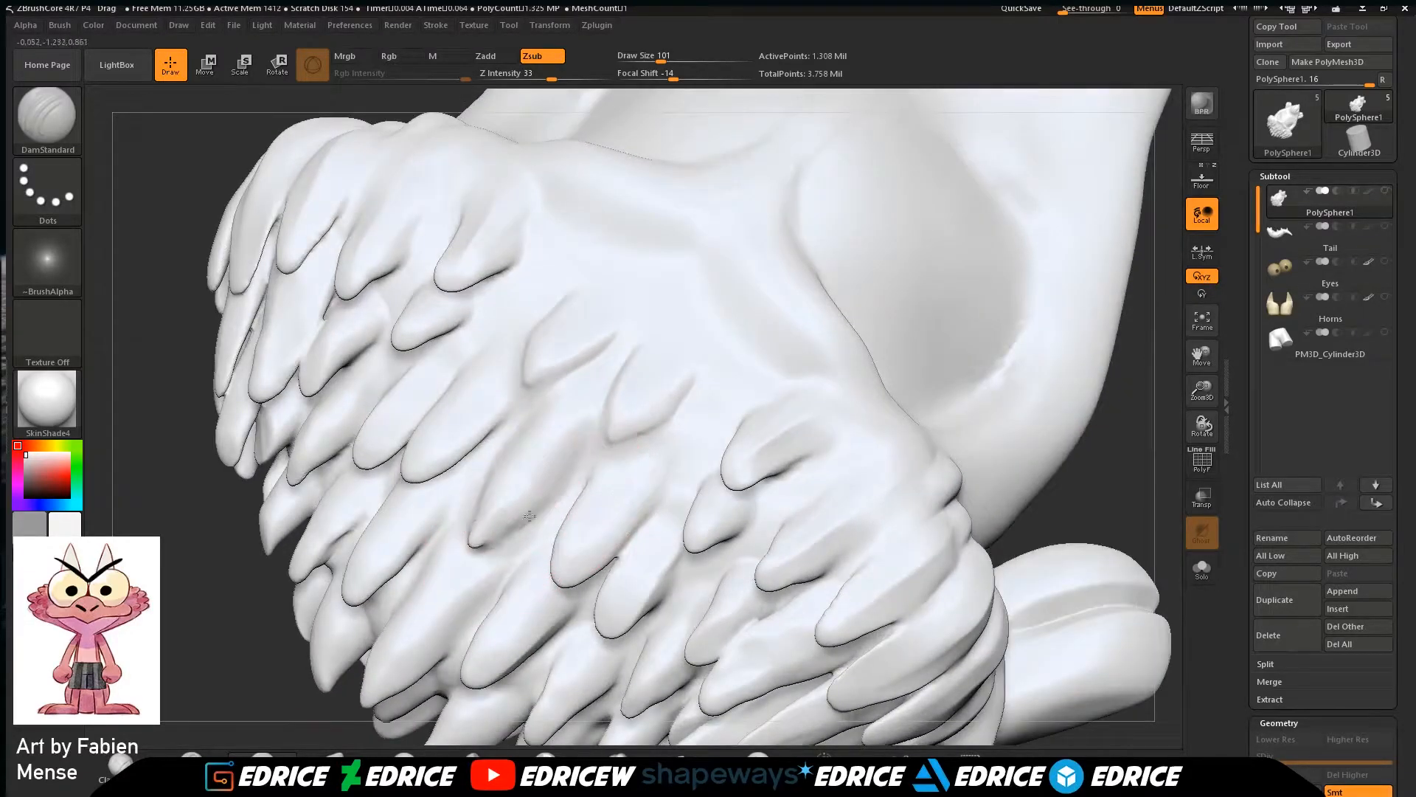
key(shift)
drag(573, 408, 544, 436)
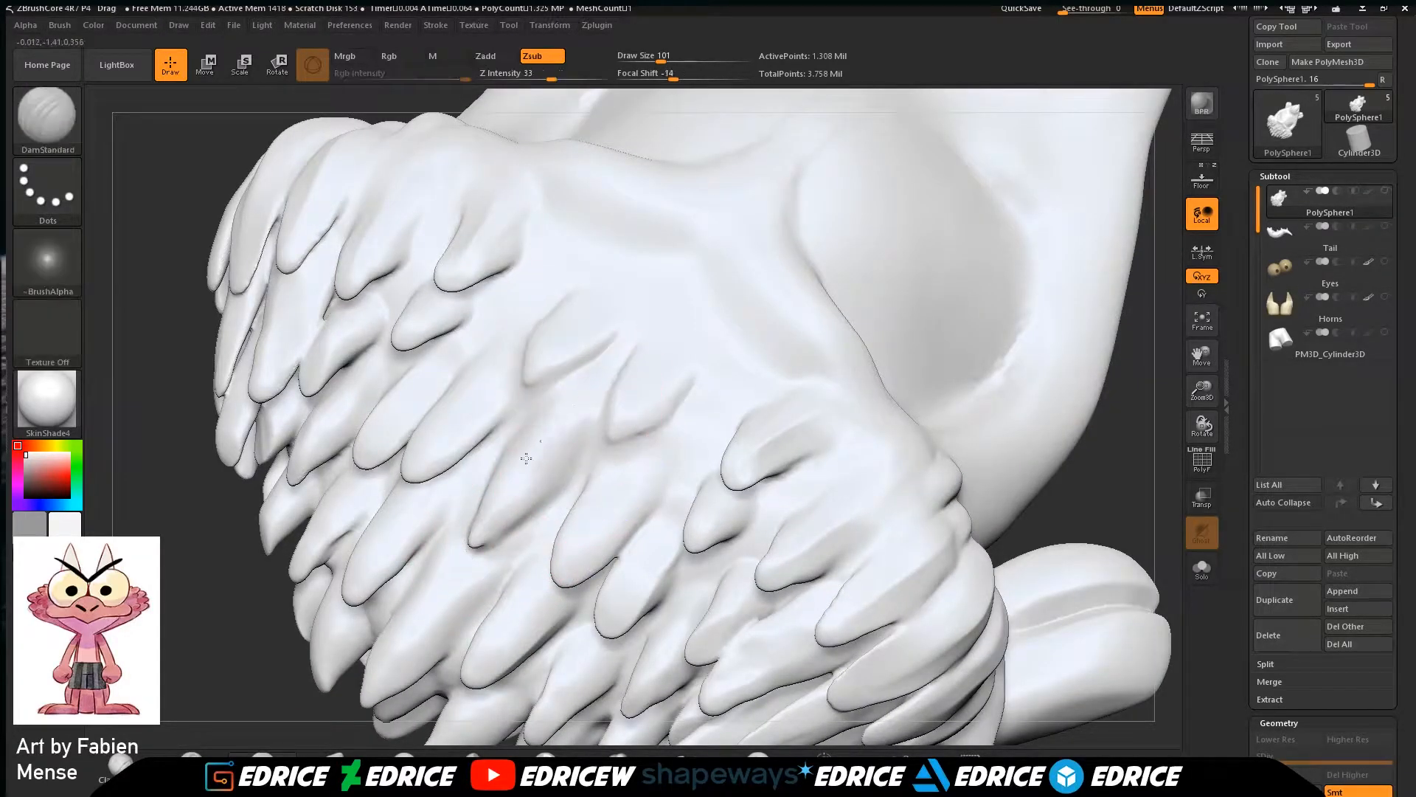
mouse_move(249, 671)
mouse_down()
mouse_move(214, 675)
mouse_move(284, 641)
mouse_up()
Switch the material to MatCap Gray and carve the root outlines of the upper side scales.
click(47, 402)
click(278, 377)
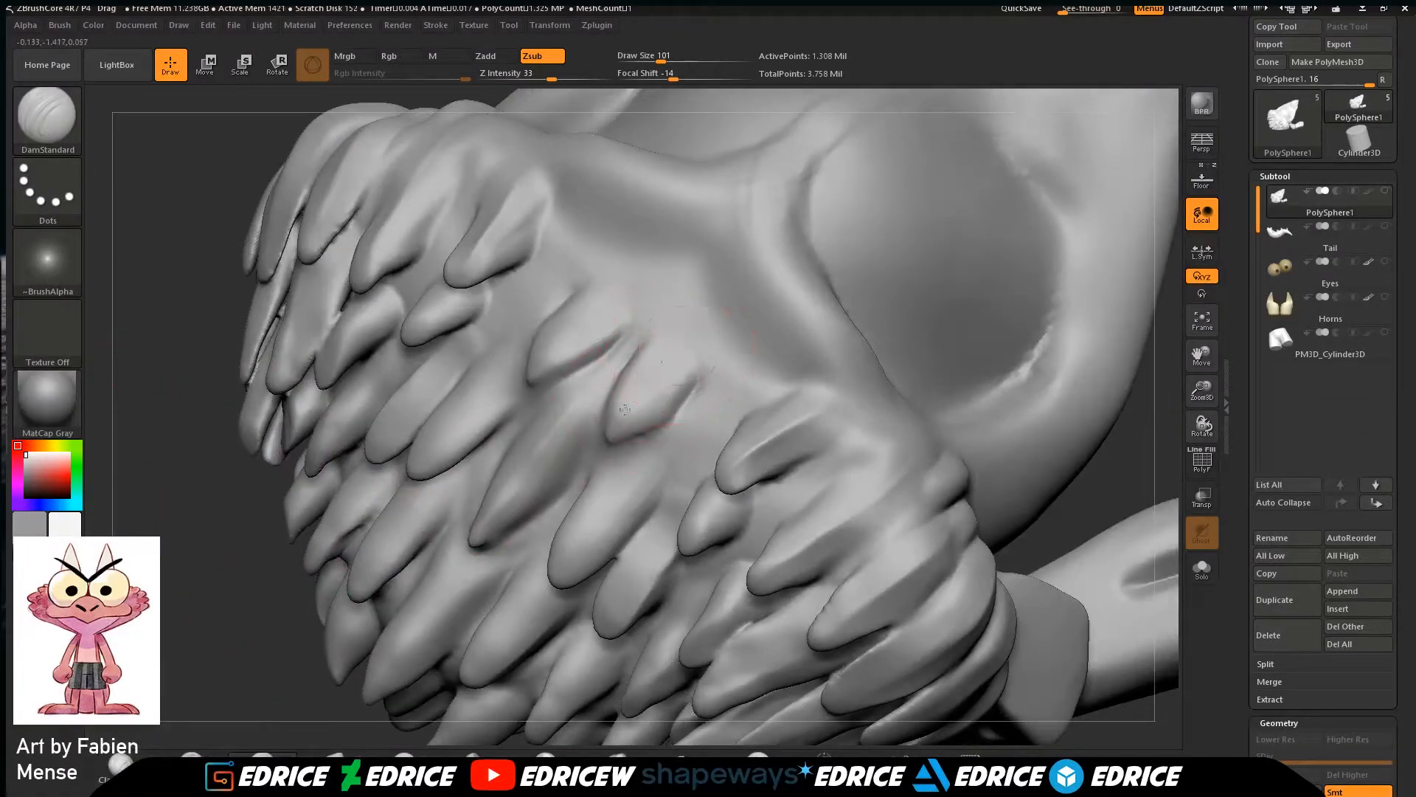
drag(677, 346, 646, 381)
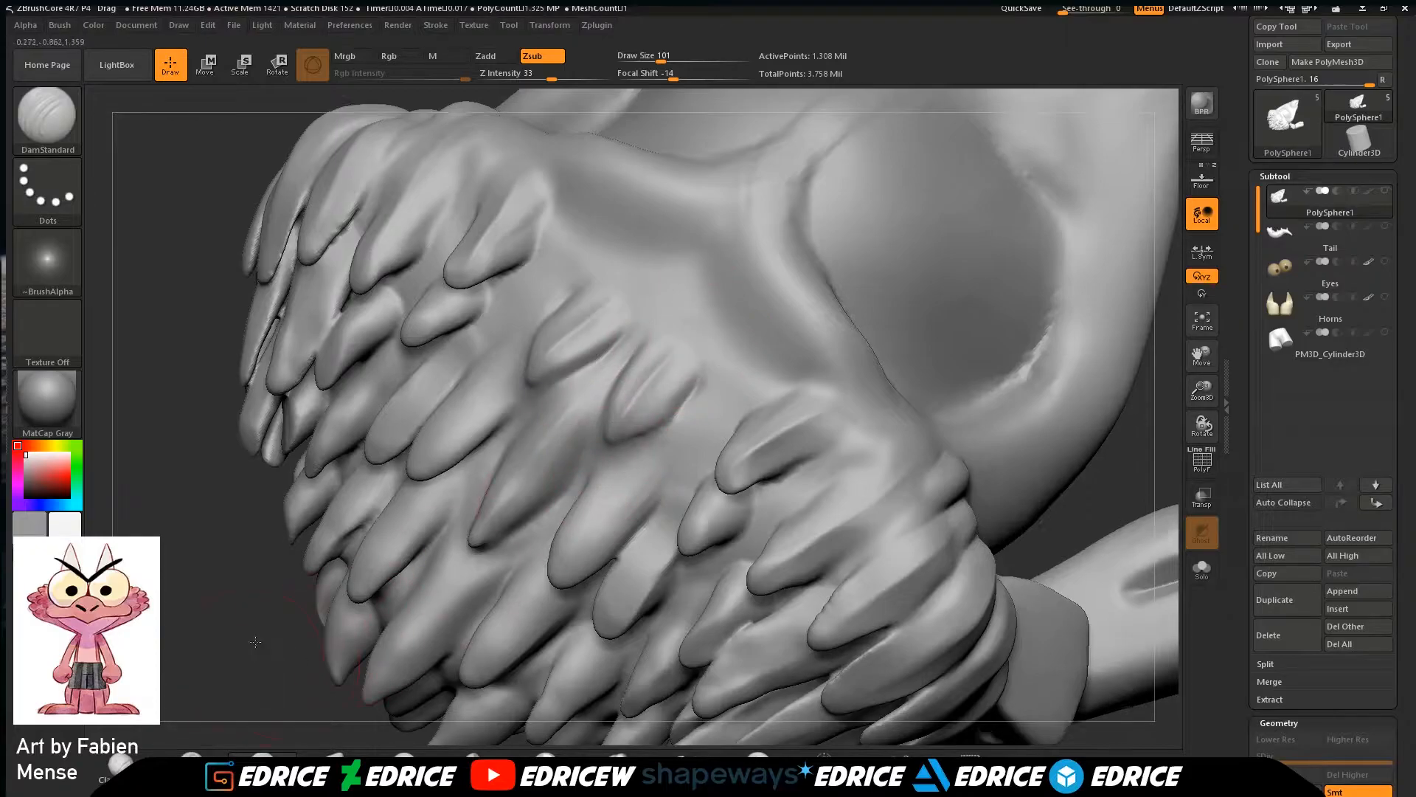
drag(252, 654, 632, 506)
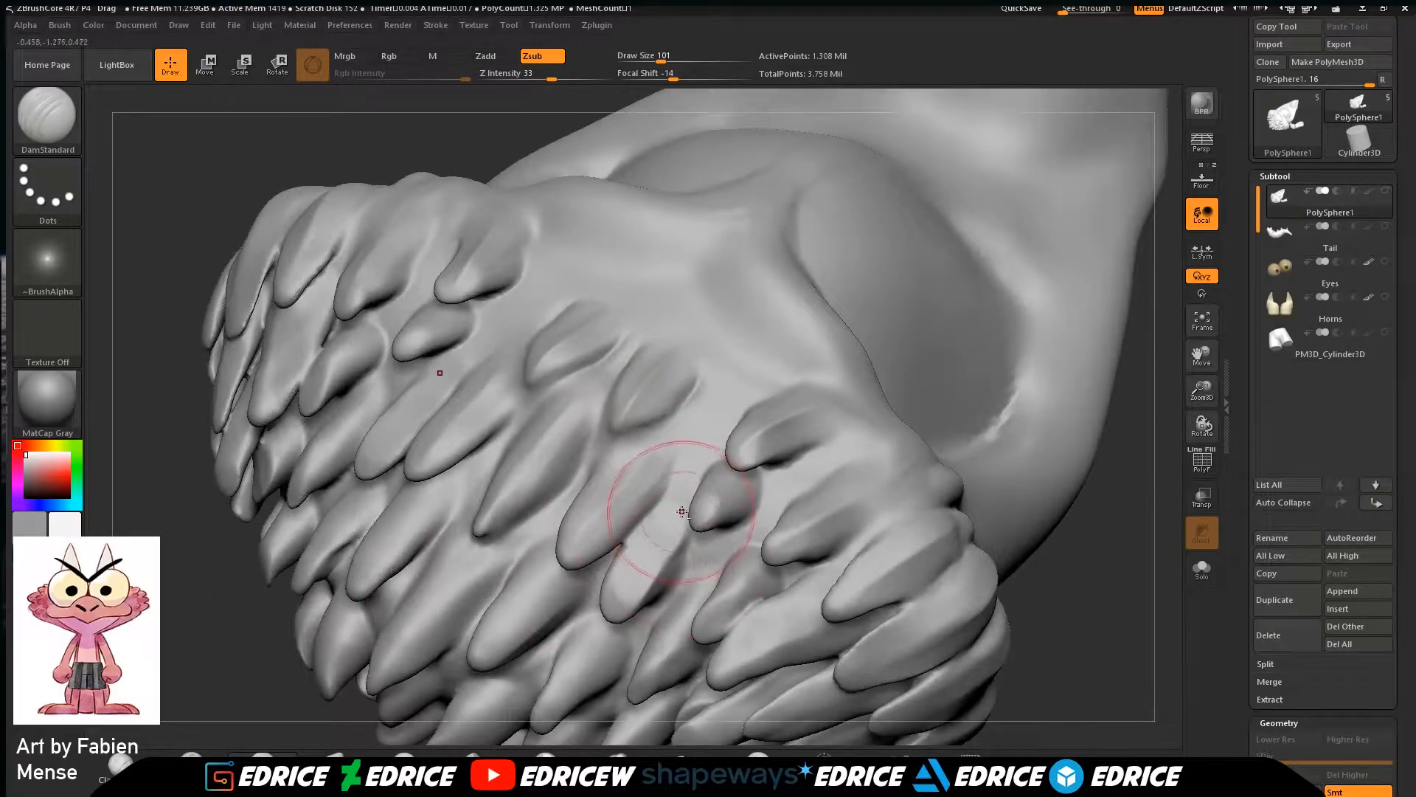
Deepen the creases between the scales across the back of the head with the DamStandard brush.
drag(1211, 360, 1129, 181)
drag(1048, 422, 1151, 434)
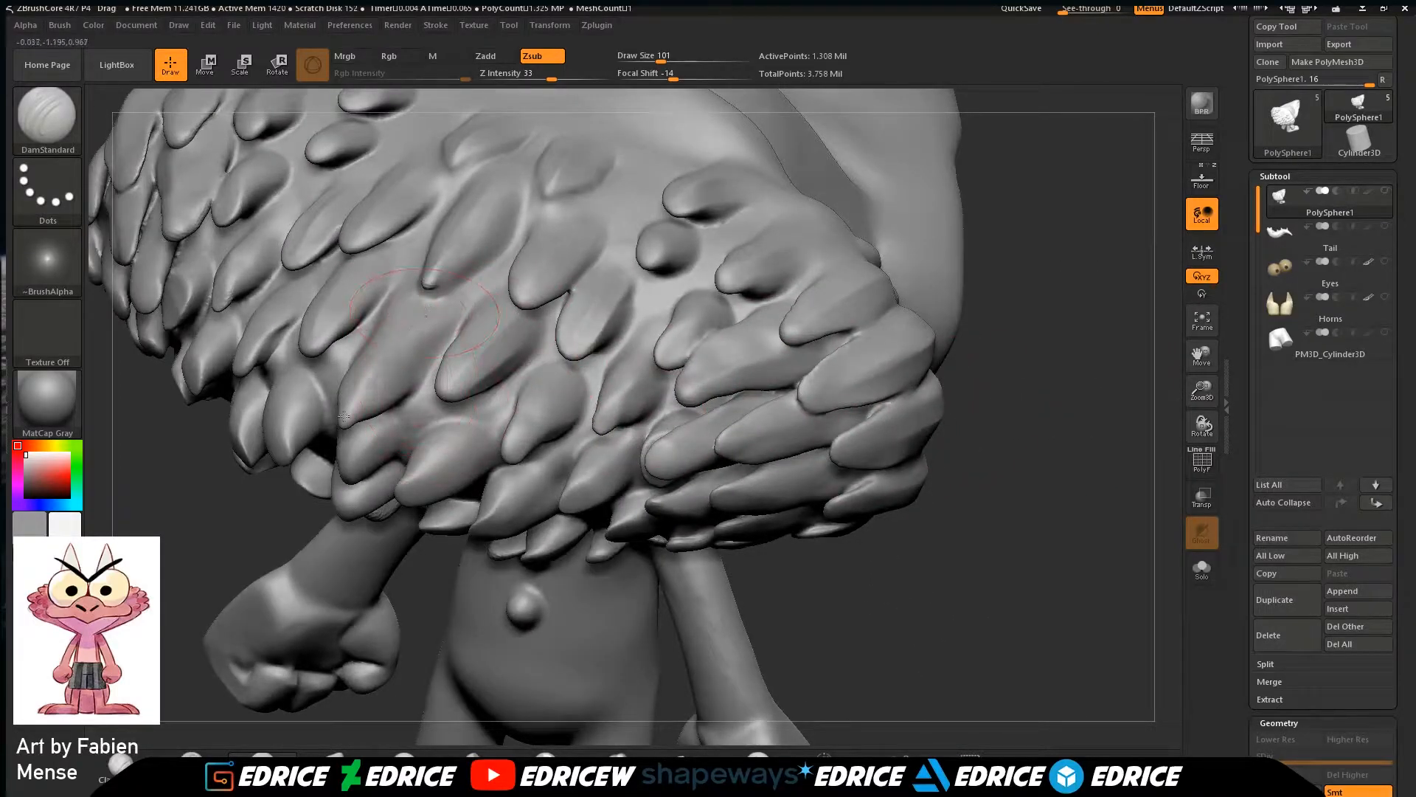
drag(288, 500, 564, 492)
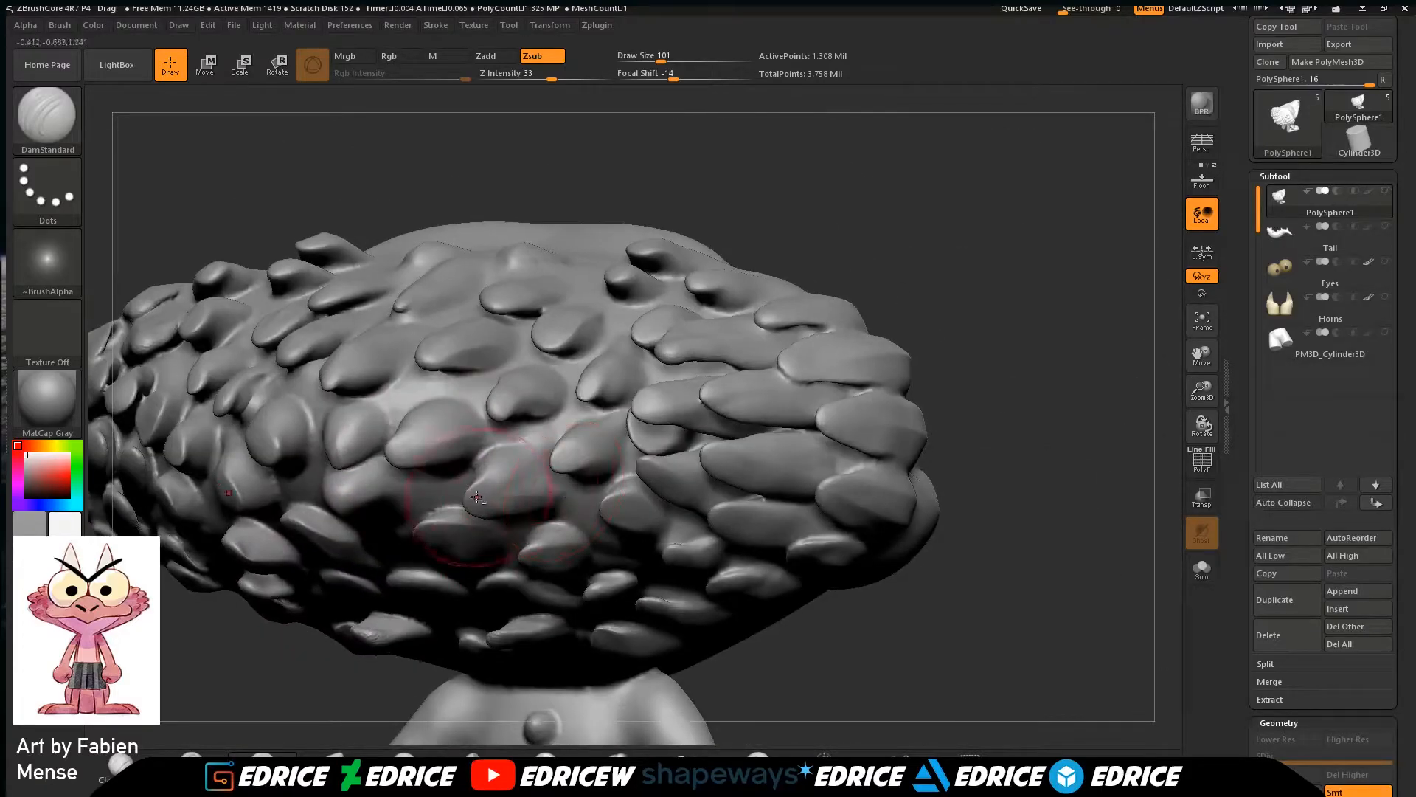
mouse_move(943, 395)
mouse_down()
mouse_move(775, 501)
mouse_move(698, 591)
mouse_up()
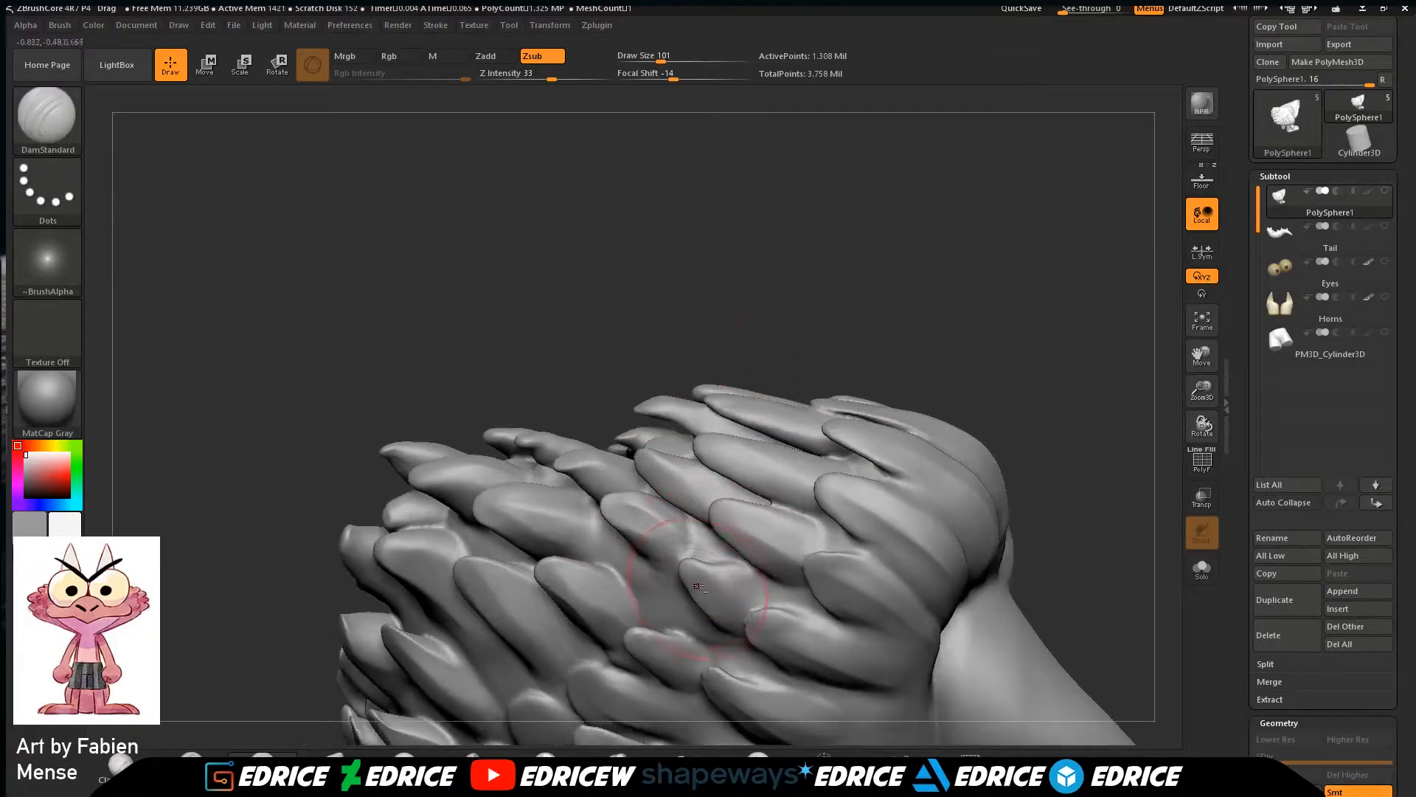
Cut the remaining creases around the scales on the side and lower back of the head with the DamStandard brush.
mouse_move(784, 337)
mouse_down()
mouse_move(949, 287)
mouse_move(1084, 276)
mouse_move(1078, 258)
mouse_up()
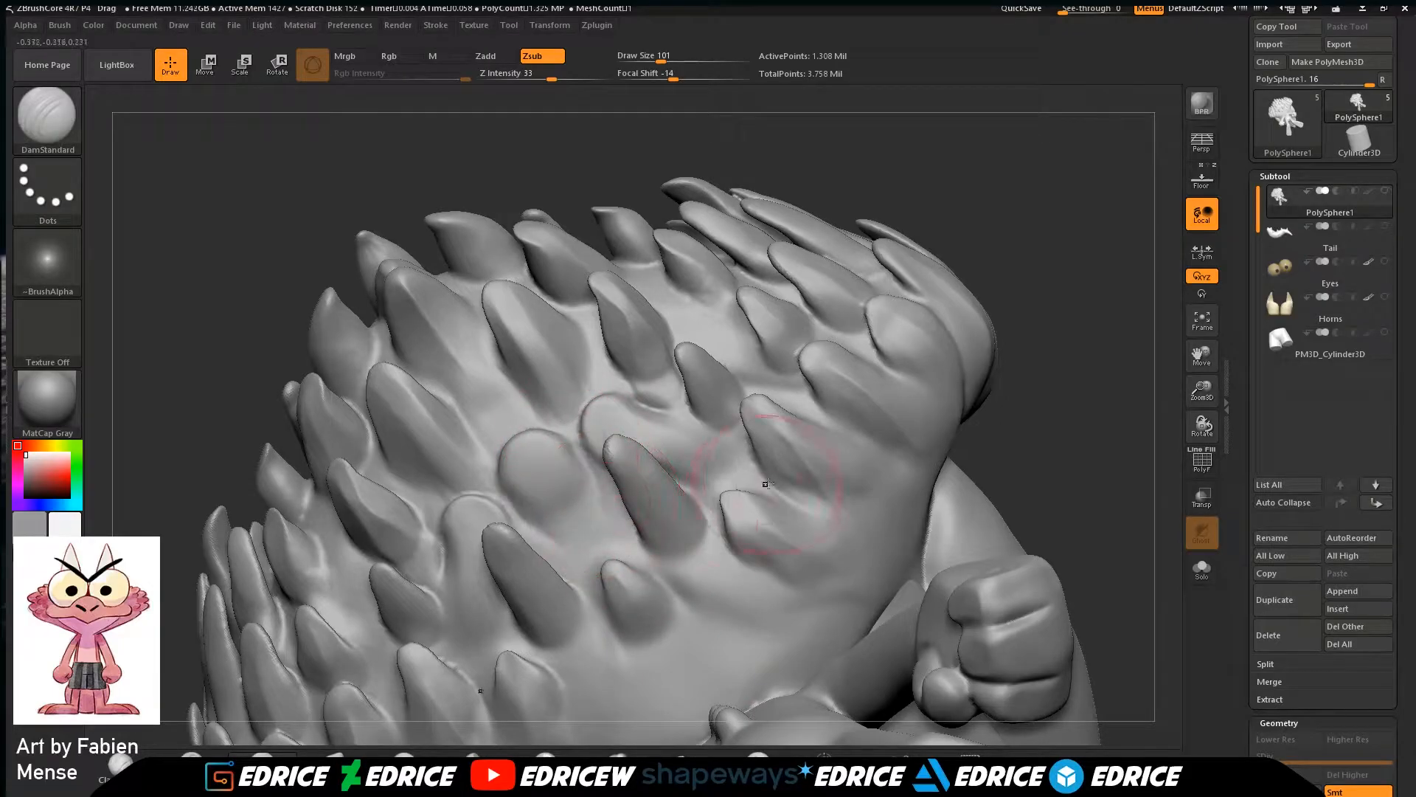
mouse_move(1111, 409)
mouse_down()
mouse_move(1127, 373)
mouse_move(1085, 380)
mouse_up()
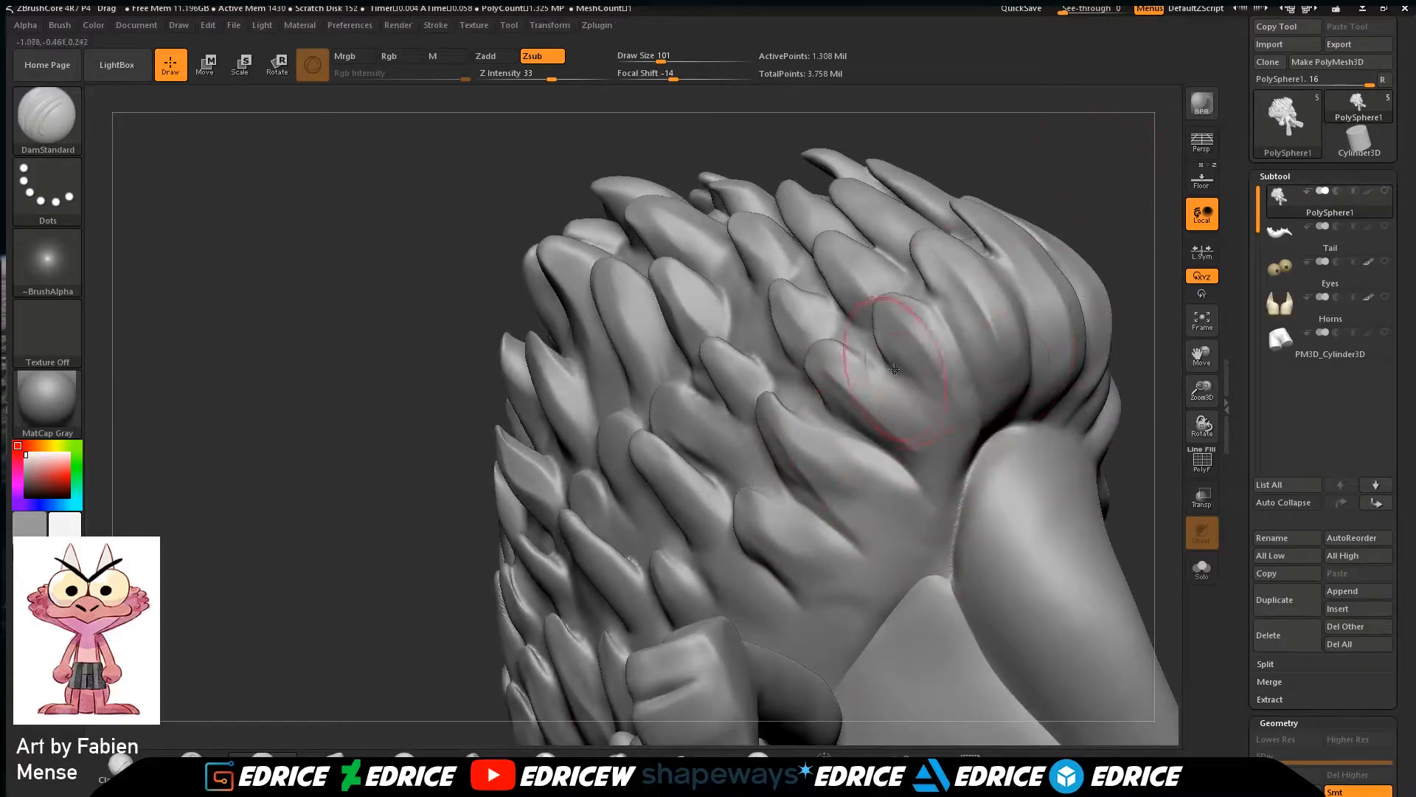
mouse_move(1101, 187)
mouse_down()
mouse_move(1138, 194)
mouse_move(1062, 254)
mouse_up()
drag(980, 208, 1040, 115)
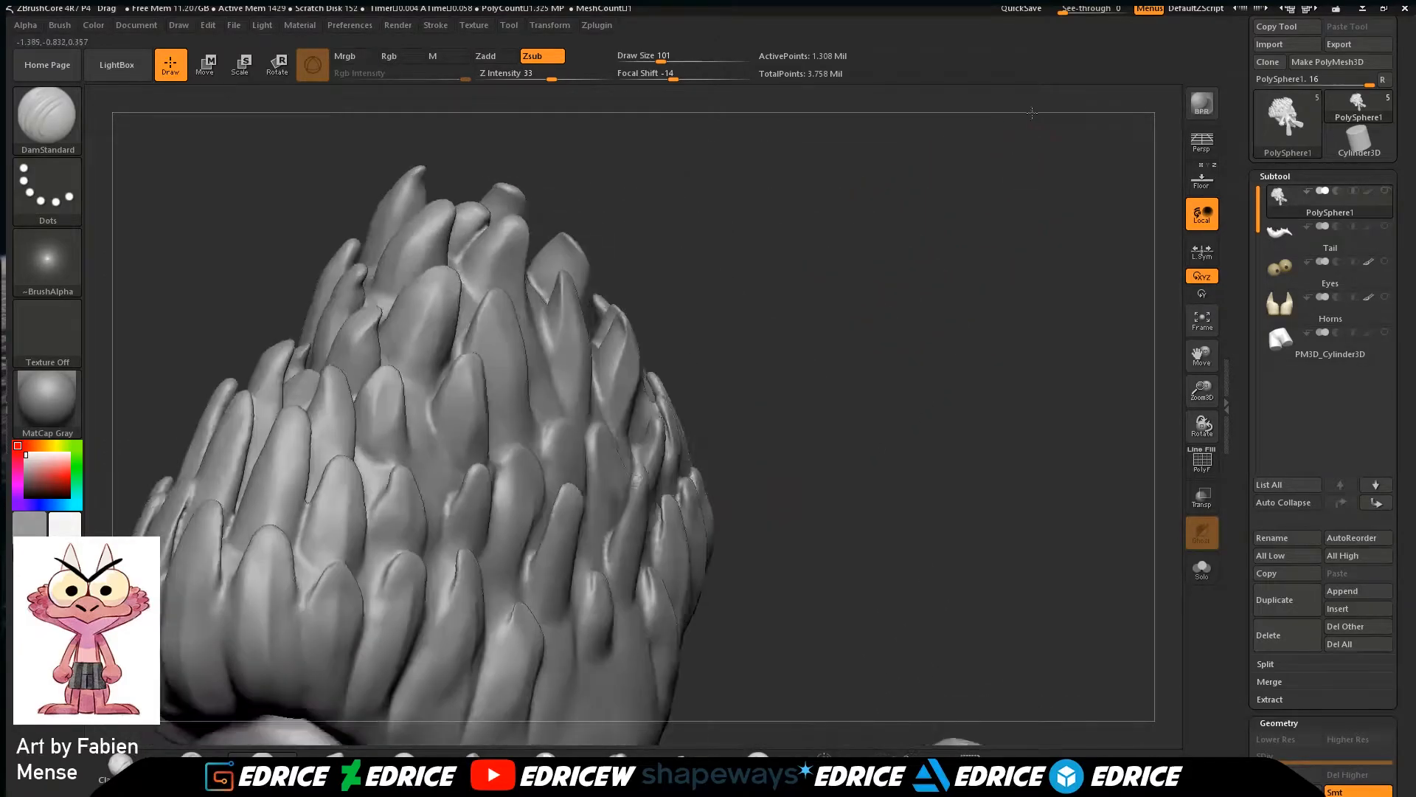
drag(724, 329, 844, 293)
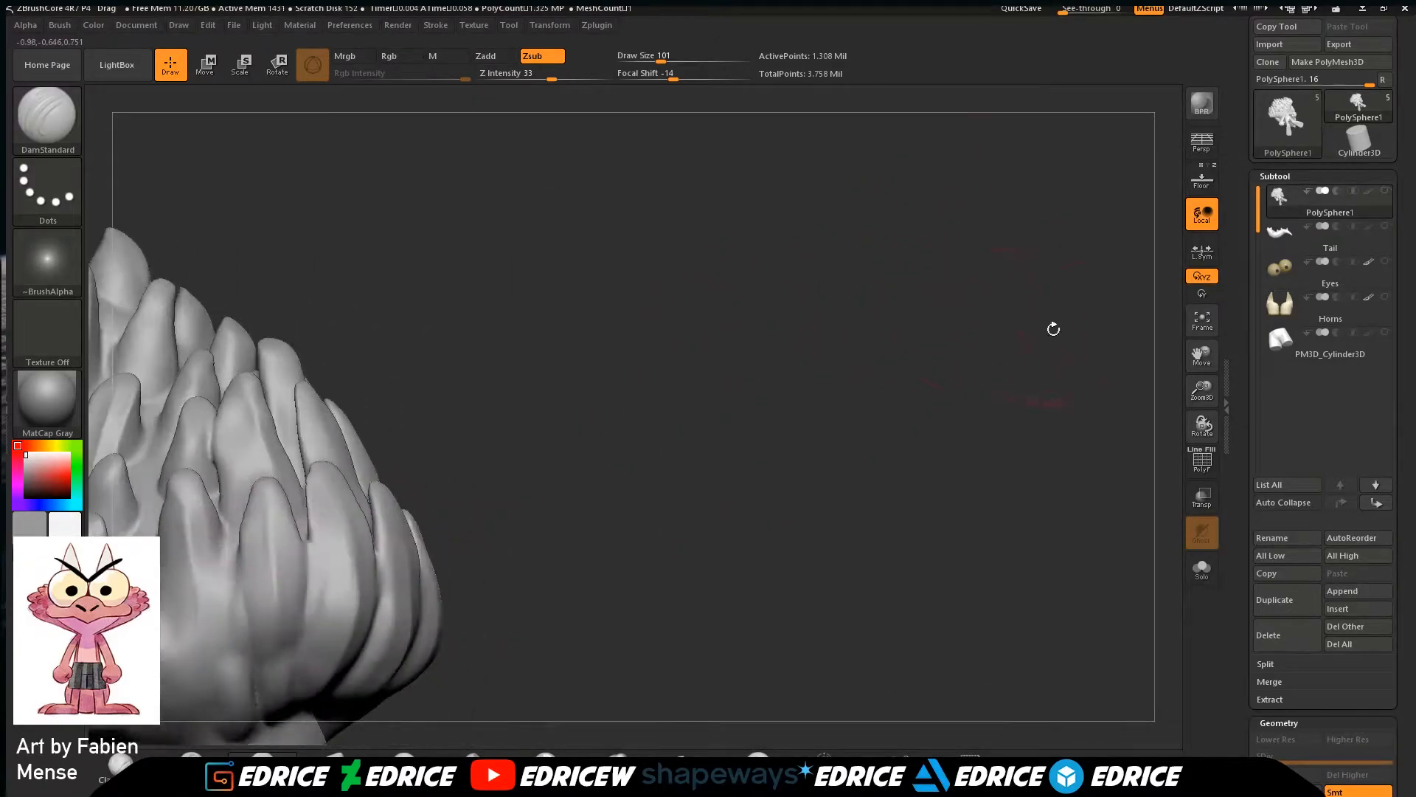
Carve the inner rims of both eye sockets down along the bridge of the nose with the DamStandard brush.
click(1213, 332)
drag(1125, 375, 1099, 358)
drag(1208, 389, 1208, 407)
drag(1206, 367, 1191, 306)
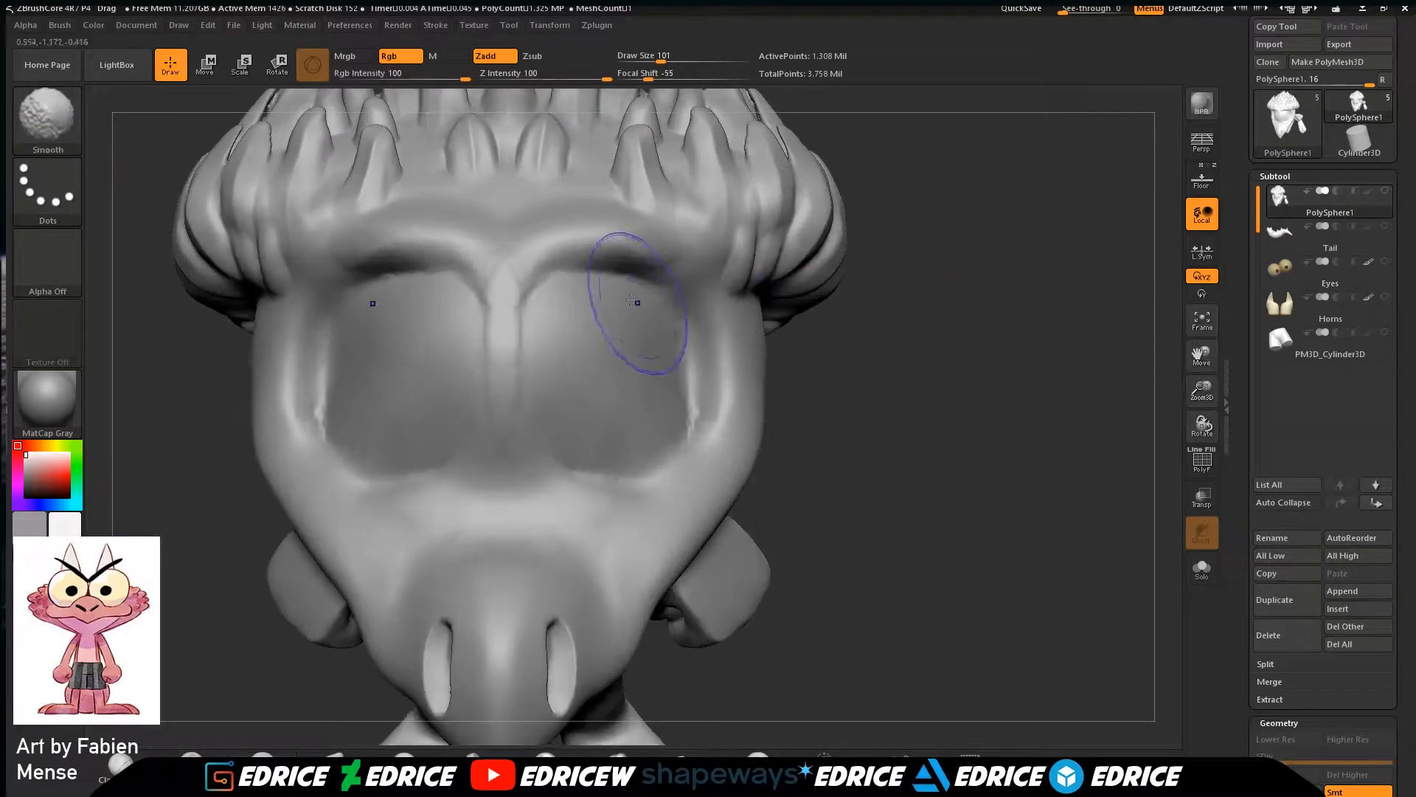
drag(973, 401, 893, 392)
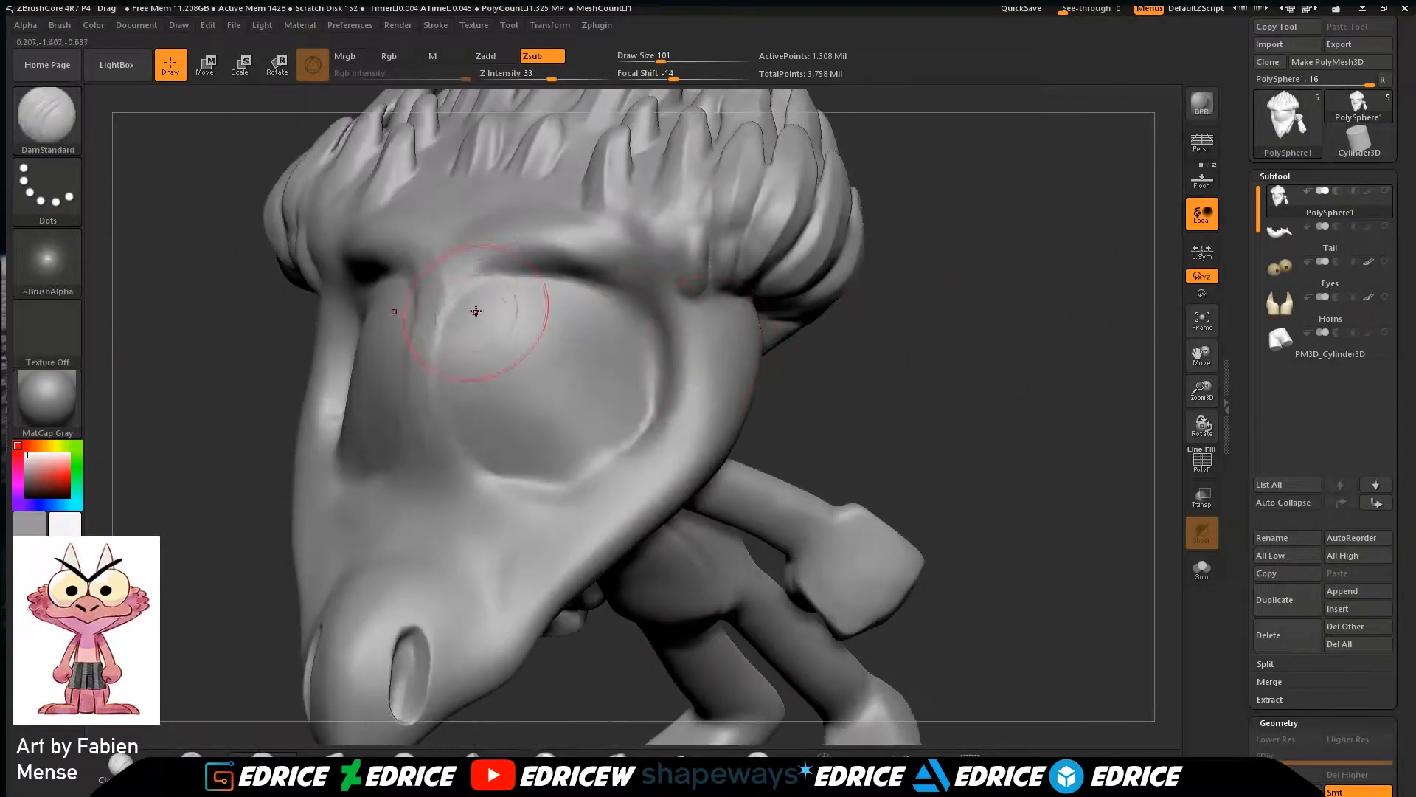
mouse_move(1013, 250)
mouse_down()
mouse_move(503, 279)
mouse_move(453, 327)
mouse_move(451, 387)
mouse_up()
drag(460, 319, 453, 399)
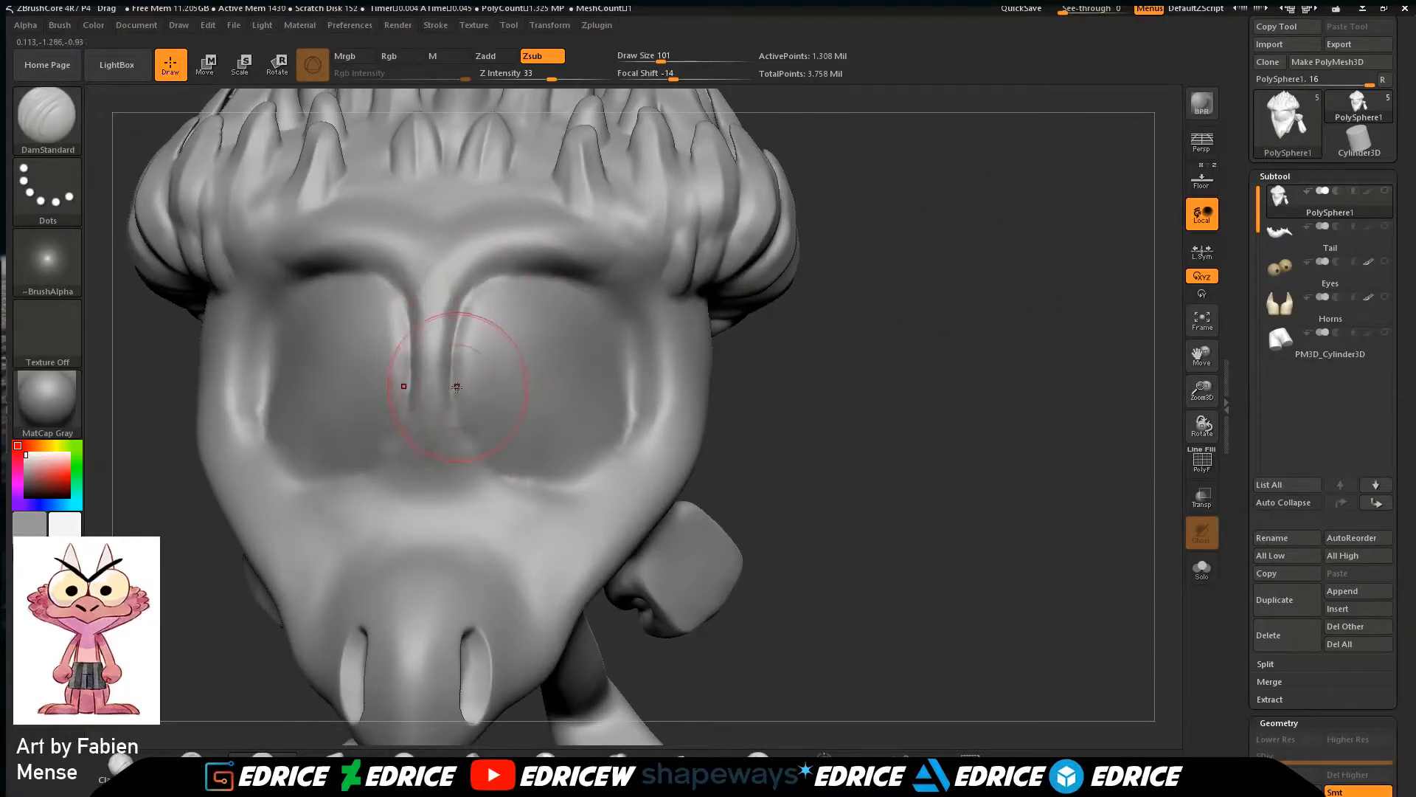
drag(762, 423, 506, 442)
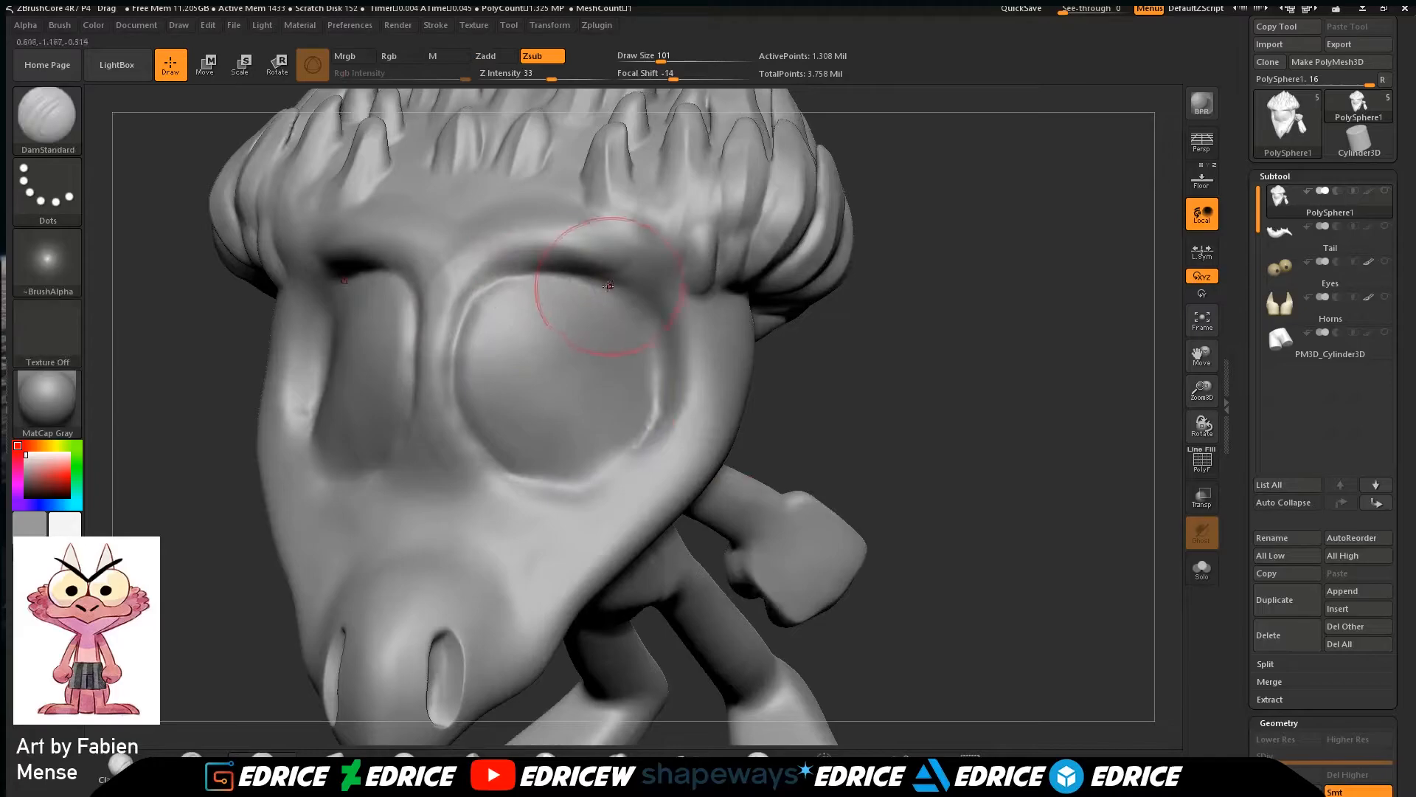
Deepen the upper and outer rims of both eye sockets so the creases run around the whole opening.
mouse_move(622, 285)
mouse_down()
mouse_move(658, 399)
mouse_move(635, 452)
mouse_up()
mouse_move(819, 399)
mouse_down()
mouse_move(895, 411)
mouse_move(940, 443)
mouse_up()
mouse_move(658, 417)
mouse_down()
mouse_move(602, 496)
mouse_move(661, 452)
mouse_up()
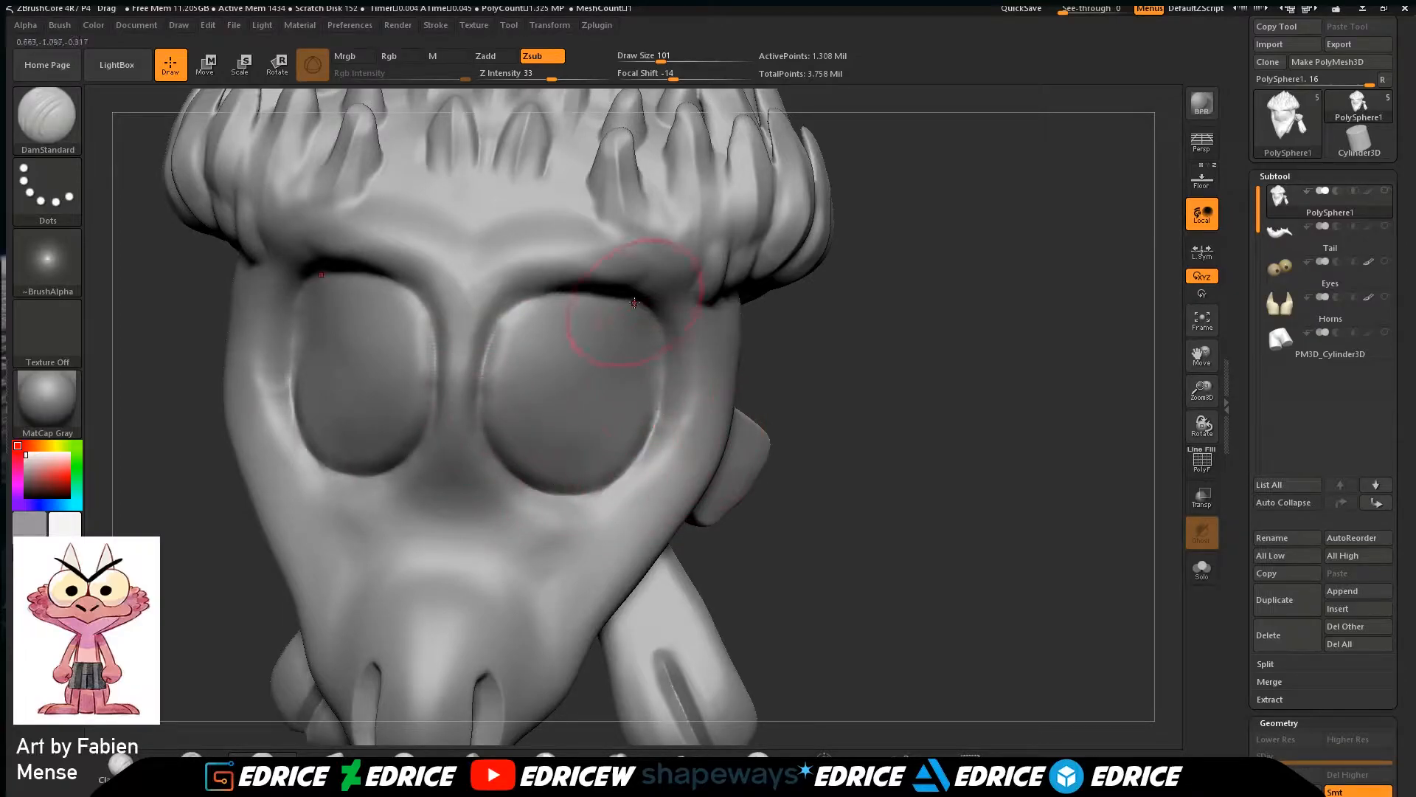
drag(812, 310, 927, 264)
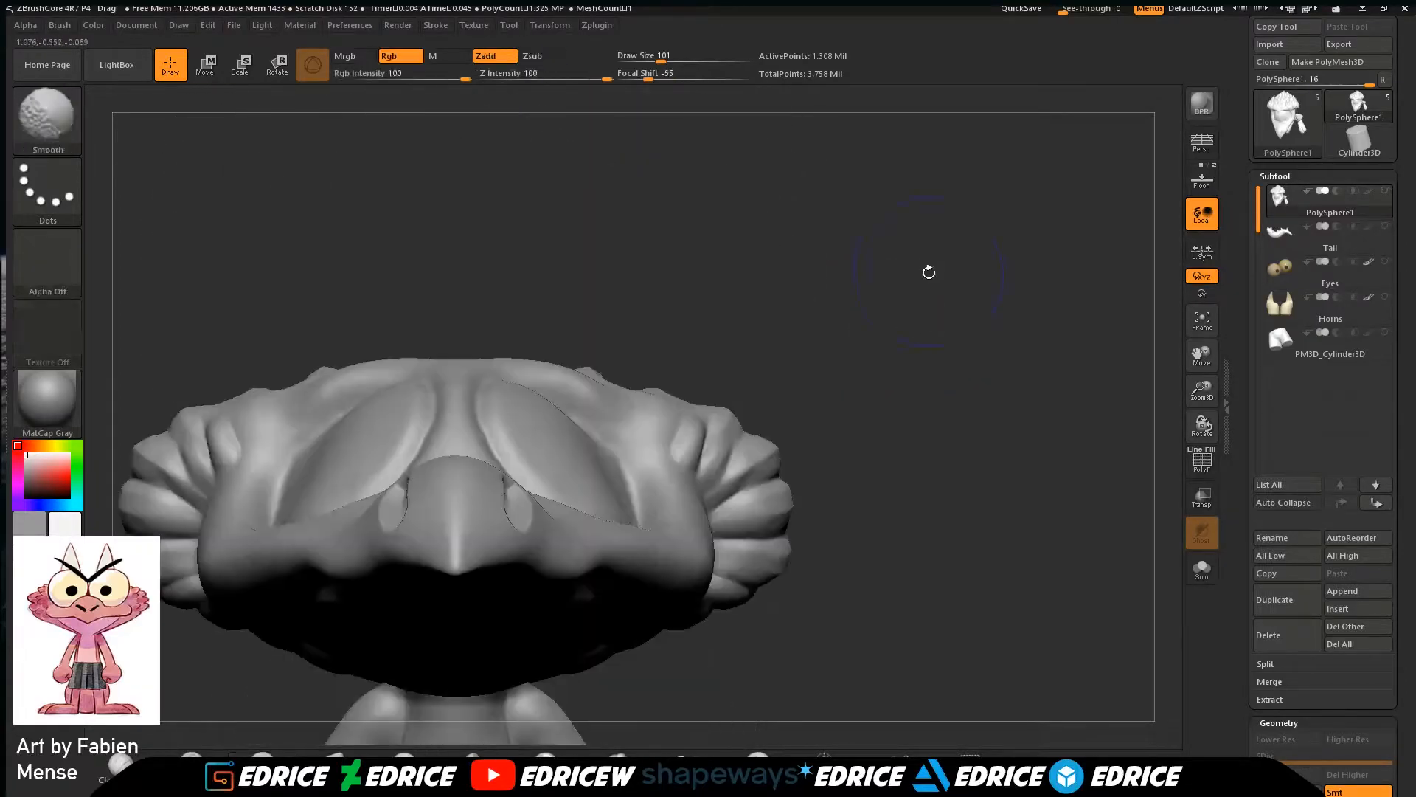
drag(1048, 431, 1055, 491)
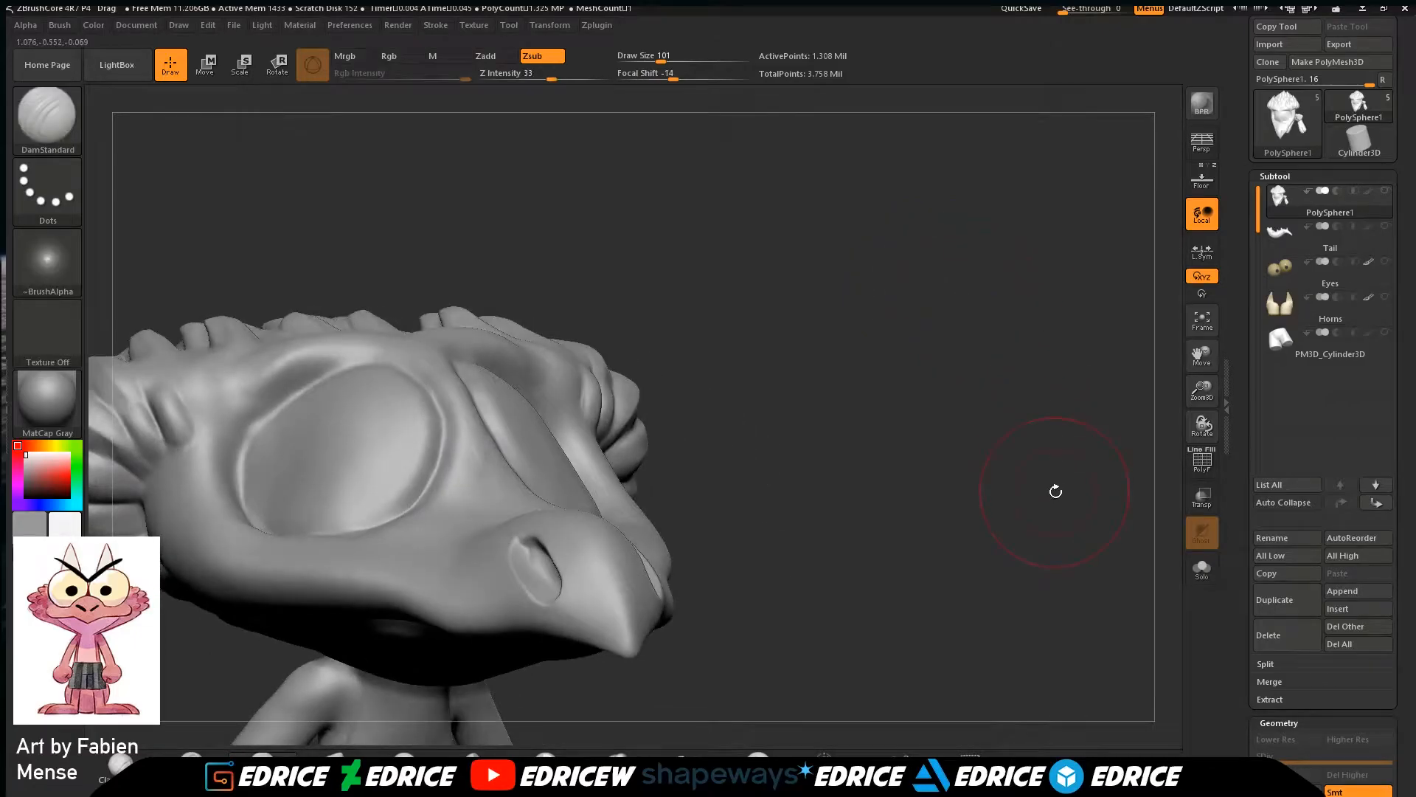
Show the Eyes subtool and sharpen the brow ridge above and between the eyeballs with the DamStandard brush.
click(1202, 320)
drag(1126, 446, 1075, 474)
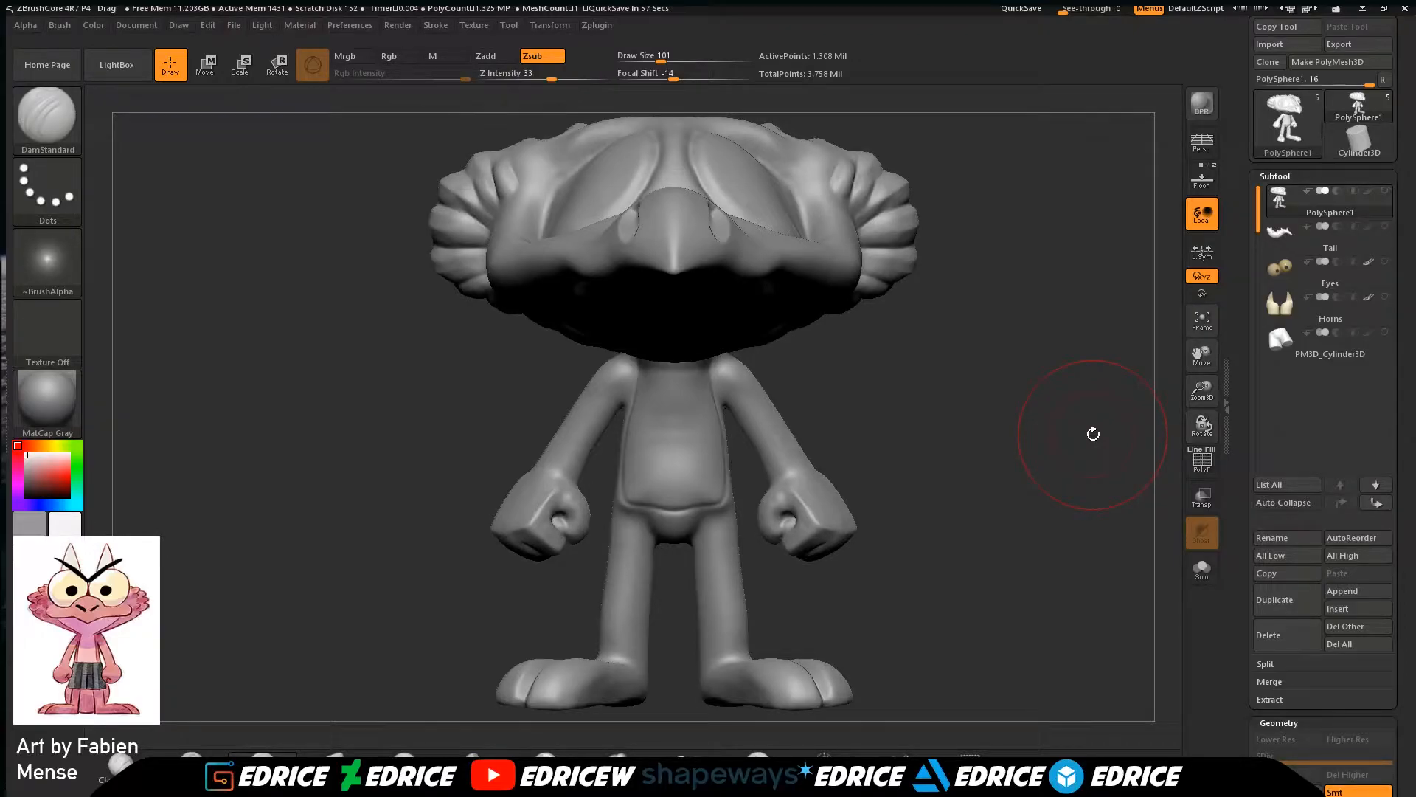
drag(1049, 378, 948, 433)
click(1386, 263)
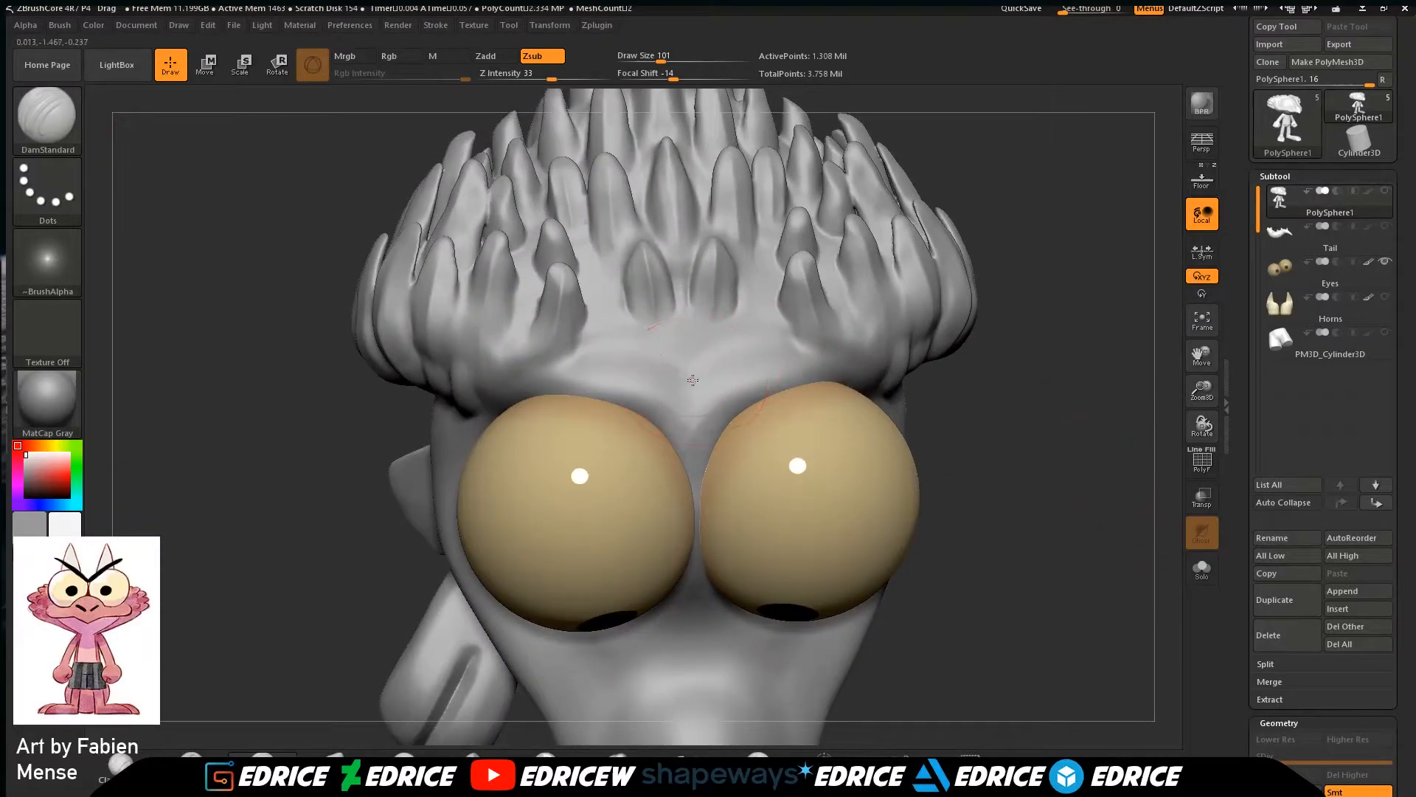
drag(1071, 320, 996, 364)
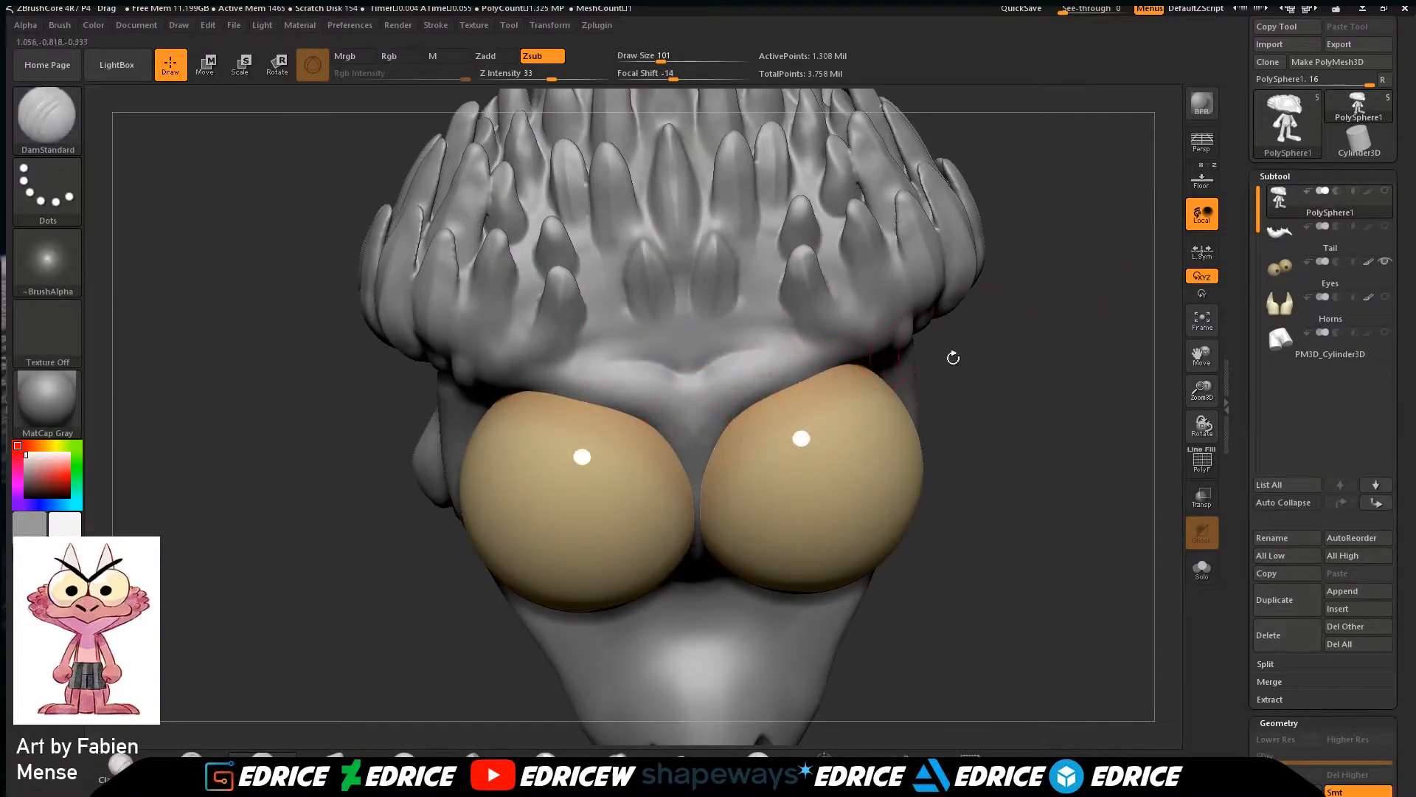
drag(926, 360, 935, 325)
drag(804, 374, 825, 364)
drag(1096, 317, 1018, 276)
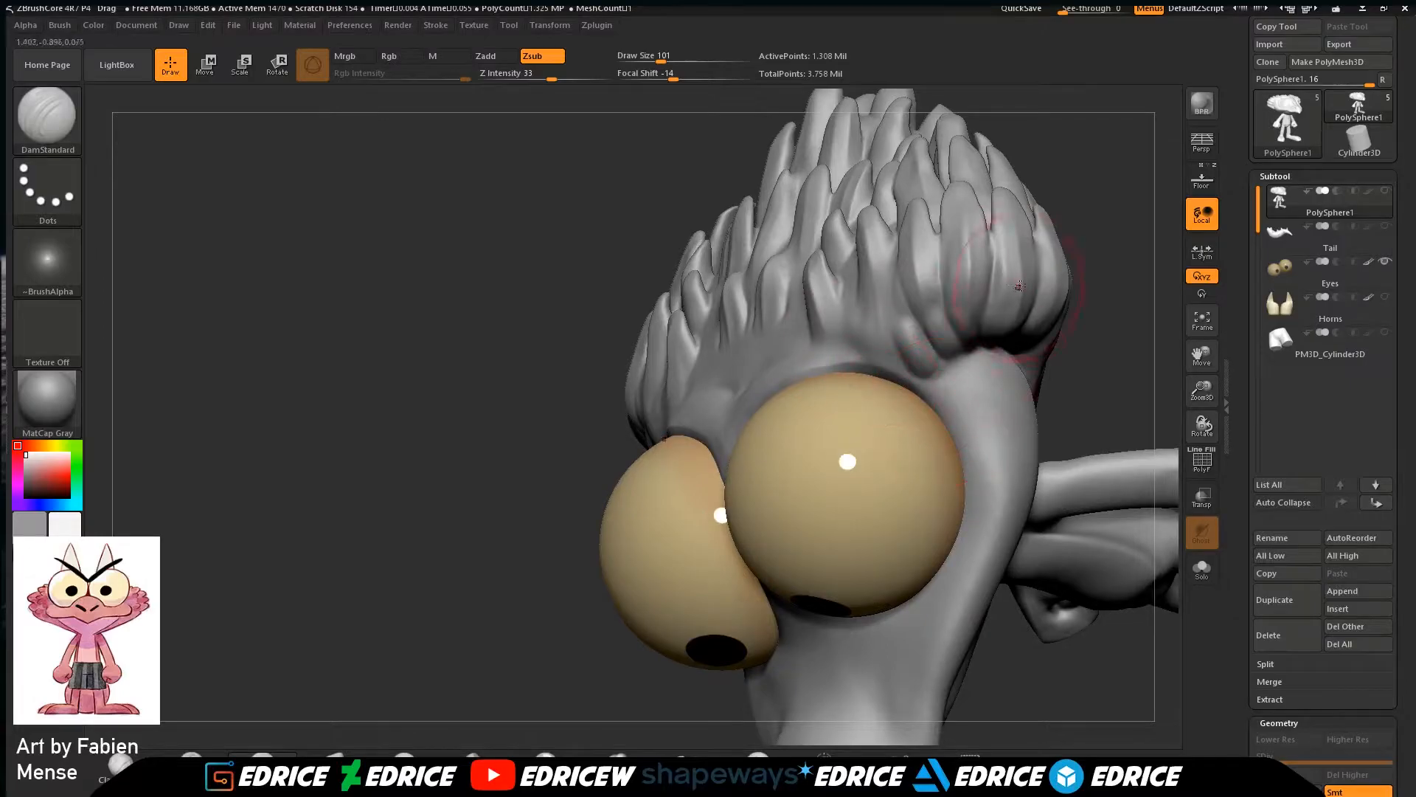
Smooth the surface of the snout just below the eyes and check its shape from several angles.
mouse_move(443, 627)
mouse_down()
mouse_move(550, 708)
mouse_move(590, 704)
mouse_up()
mouse_move(1076, 317)
mouse_down()
mouse_move(1109, 239)
mouse_move(1093, 372)
mouse_move(1063, 388)
mouse_up()
drag(1043, 549, 1174, 507)
drag(1202, 356, 1234, 152)
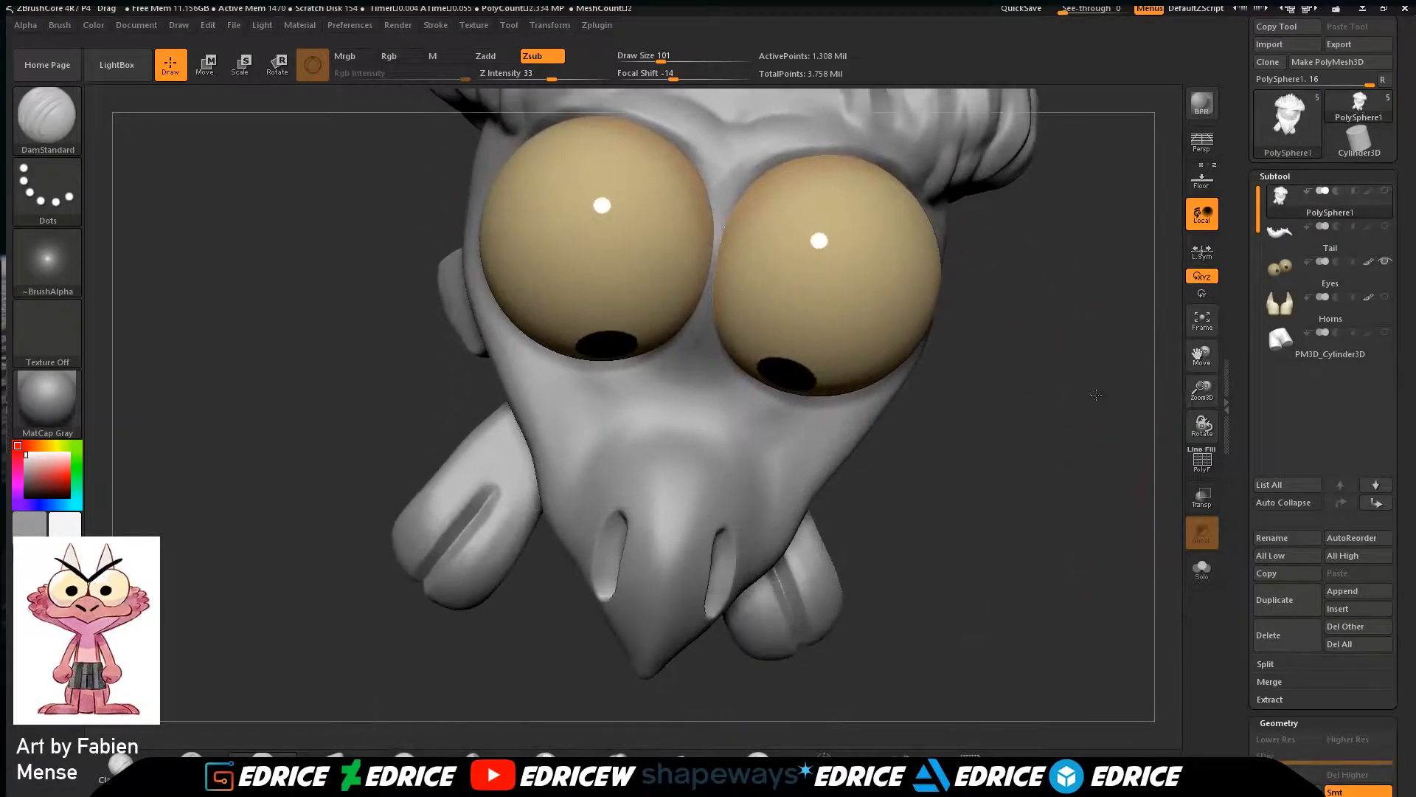
drag(1100, 396, 1044, 332)
shift+drag(631, 450, 660, 473)
mouse_move(705, 627)
mouse_down()
mouse_move(671, 598)
mouse_move(946, 468)
mouse_move(1049, 426)
mouse_move(1141, 430)
mouse_up()
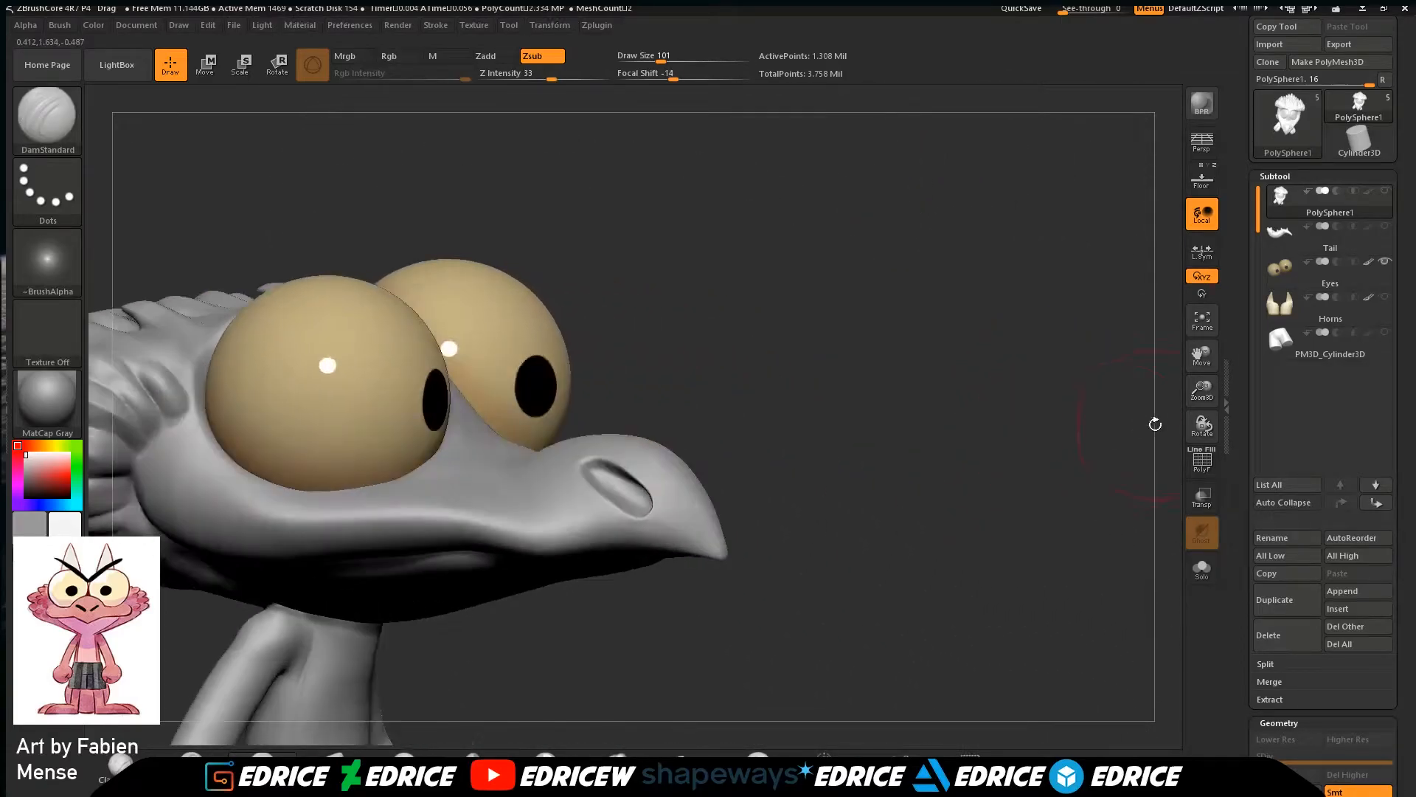
drag(1196, 357, 1391, 447)
drag(1106, 461, 1107, 614)
Show the Tail and Horns subtools and examine the whole creature, briefly turning on transparency to check the eye fit.
click(1385, 227)
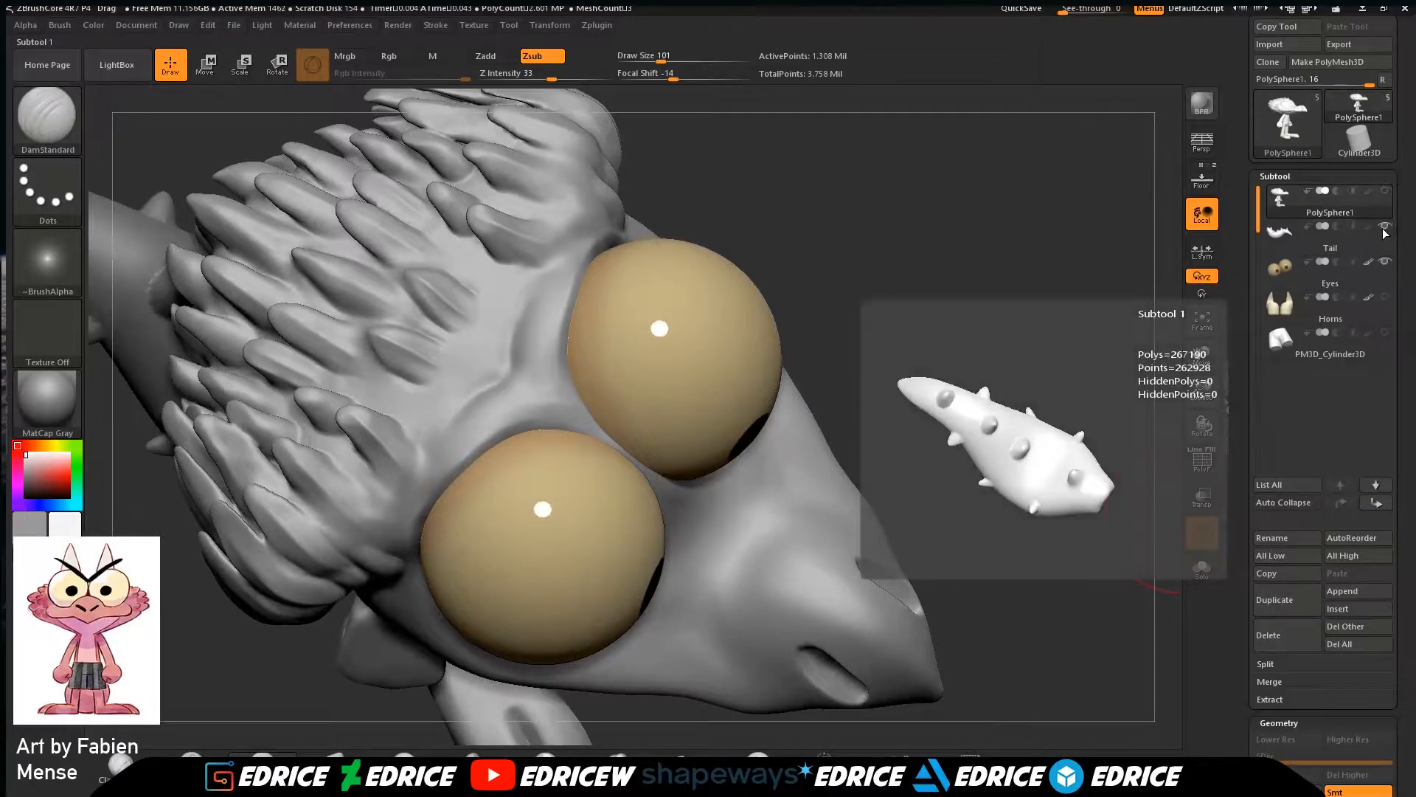
click(1385, 298)
drag(1107, 354, 1151, 455)
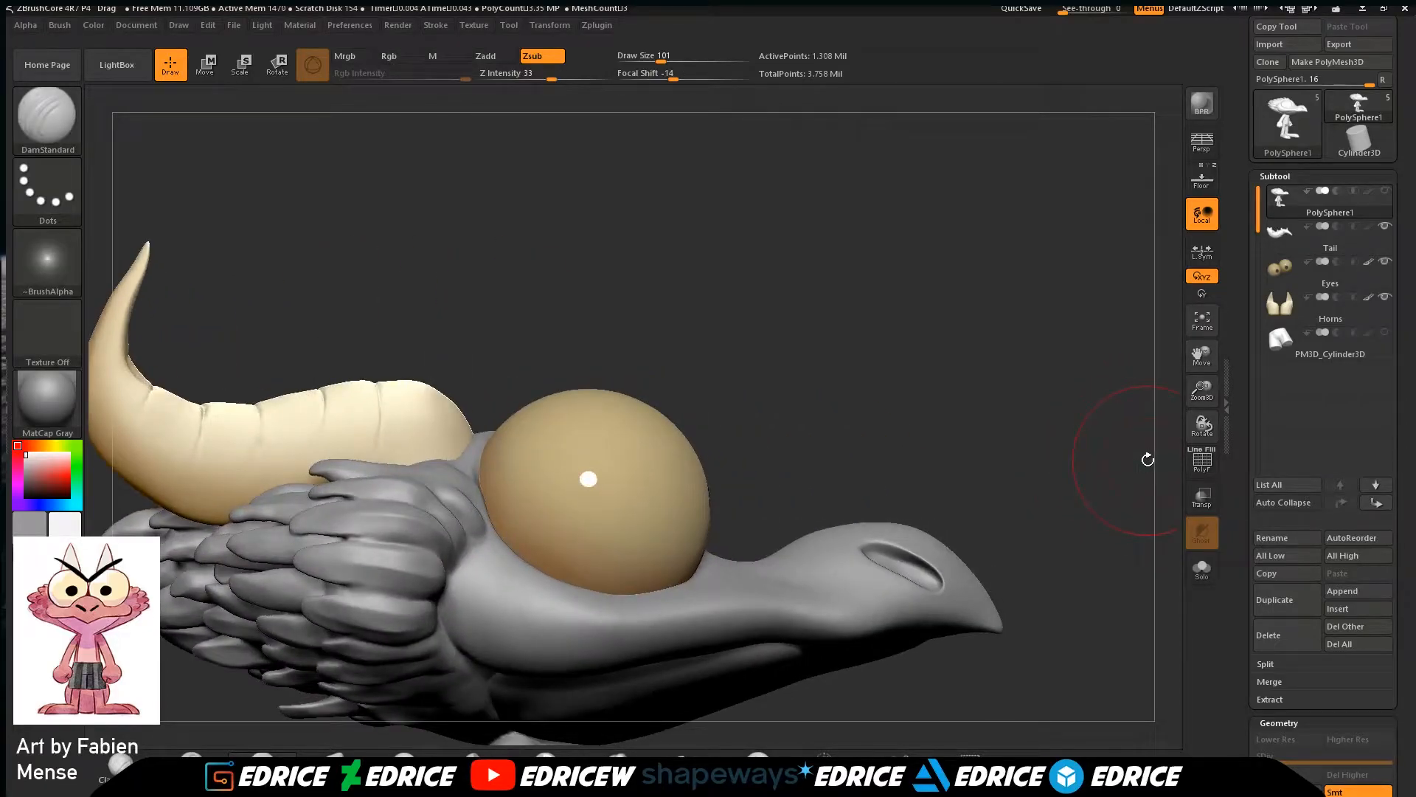
click(1211, 493)
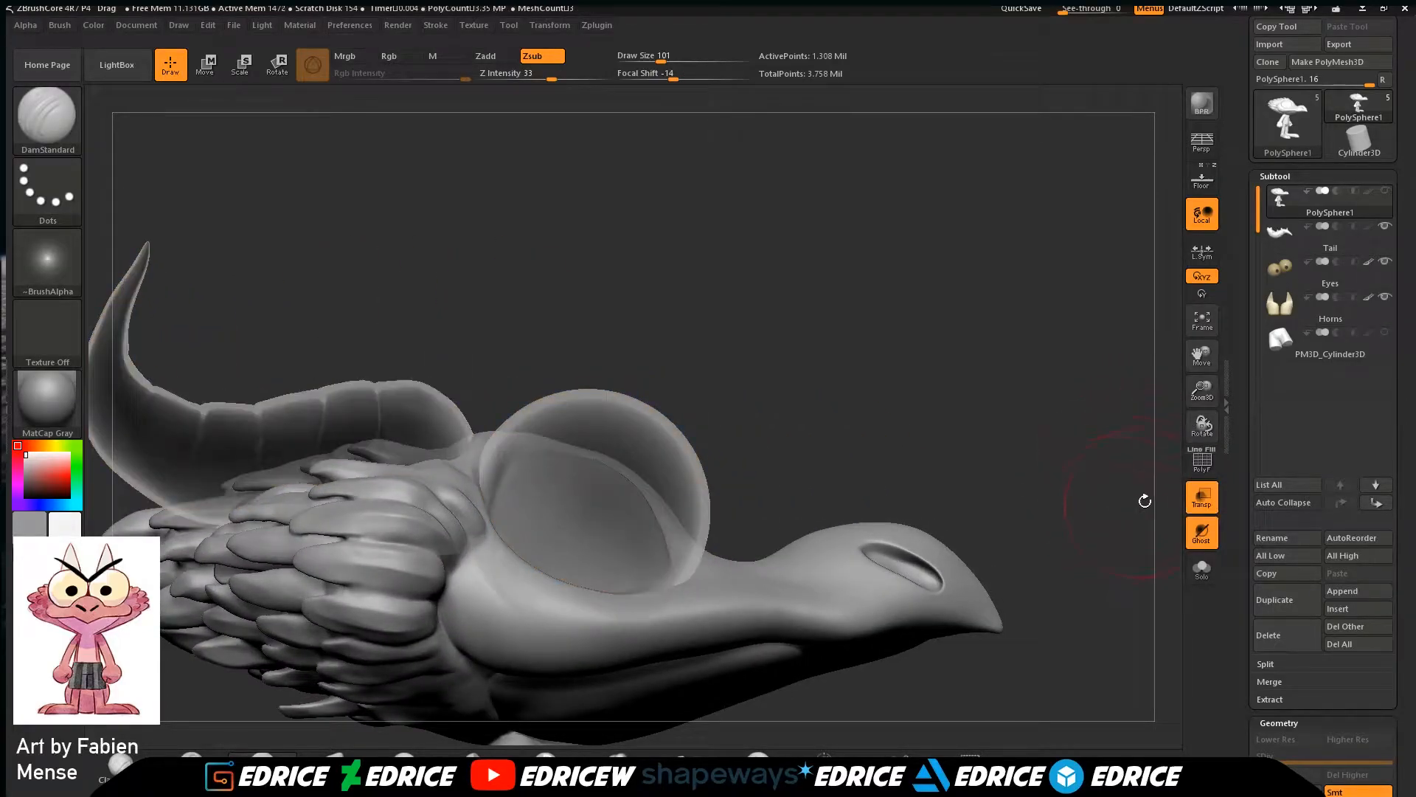
click(1202, 499)
drag(1169, 476, 1122, 476)
drag(1202, 391, 1023, 266)
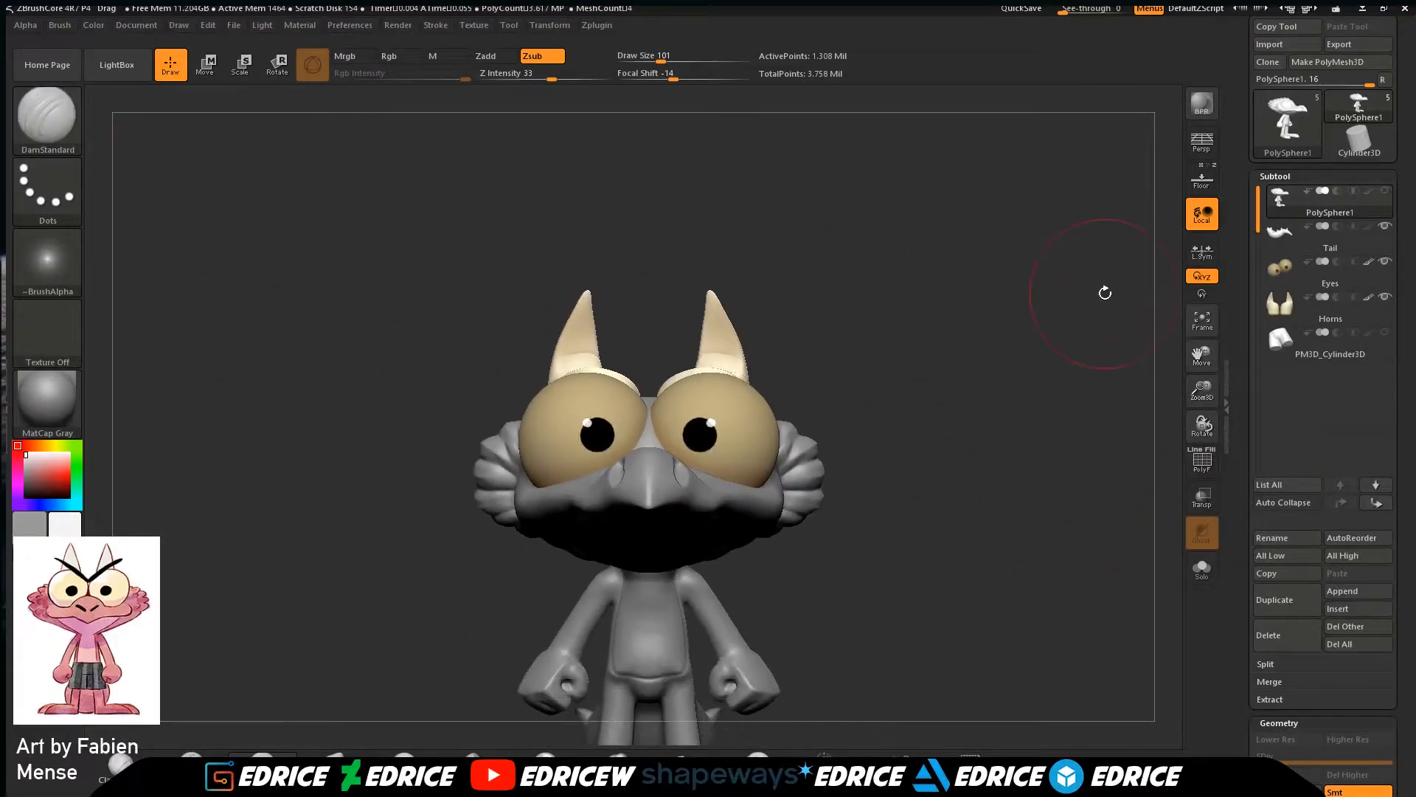
Isolate the body subtool and flatten the scales beside the eye socket with the hPolish brush at draw size 49.
shift+click(1384, 192)
drag(1106, 435, 1018, 562)
key(b)
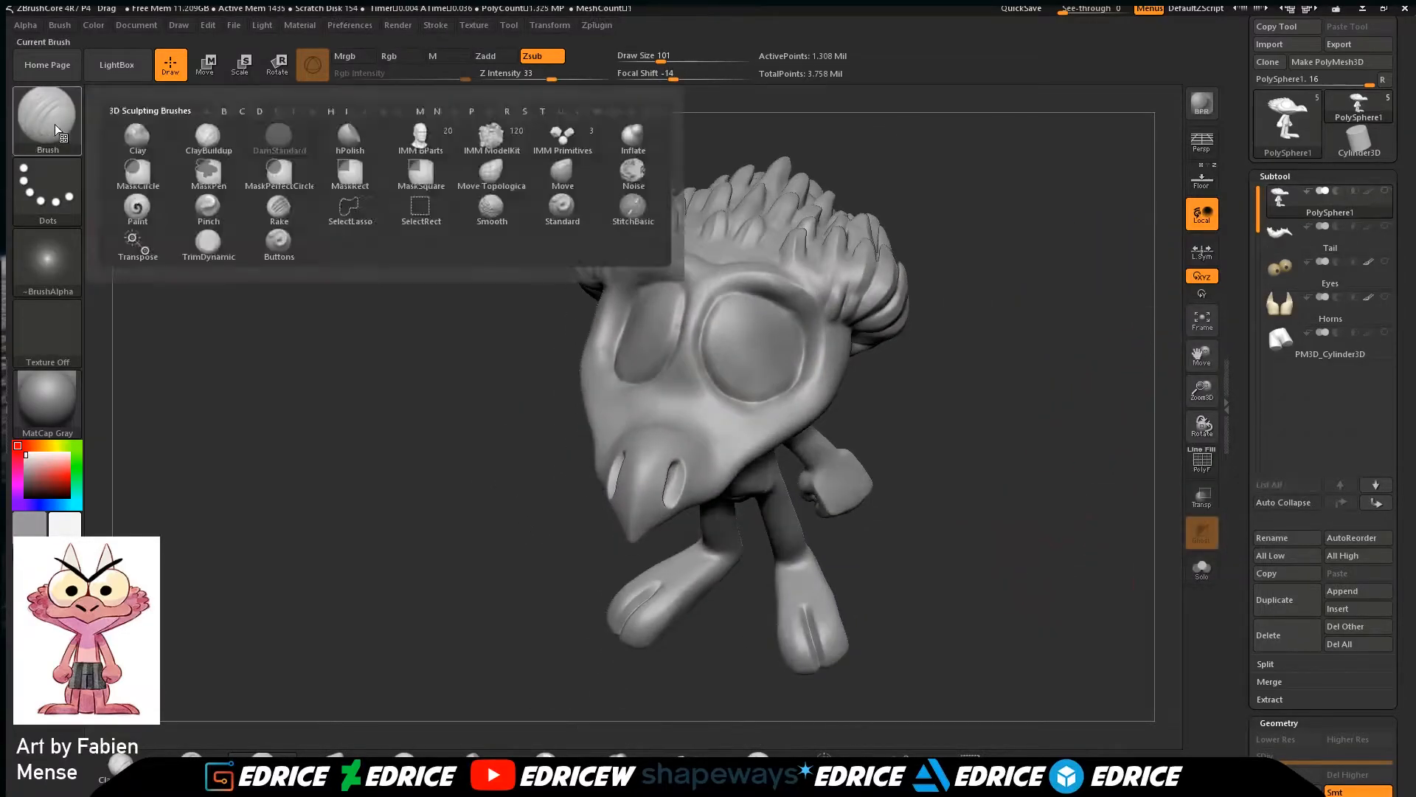
click(420, 174)
drag(1123, 465, 1072, 411)
drag(1210, 392, 1206, 496)
drag(1206, 358, 913, 500)
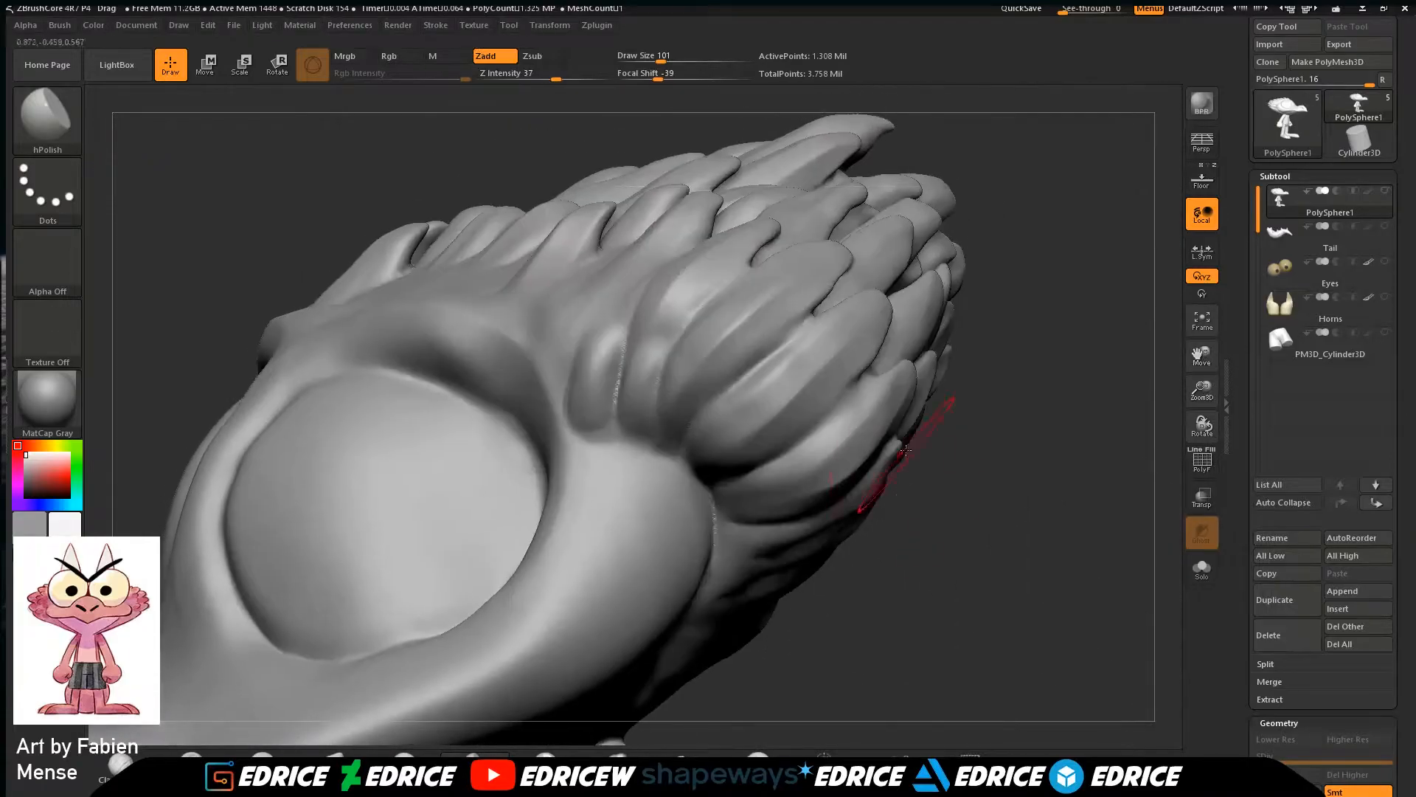
click(648, 59)
drag(1016, 271, 684, 362)
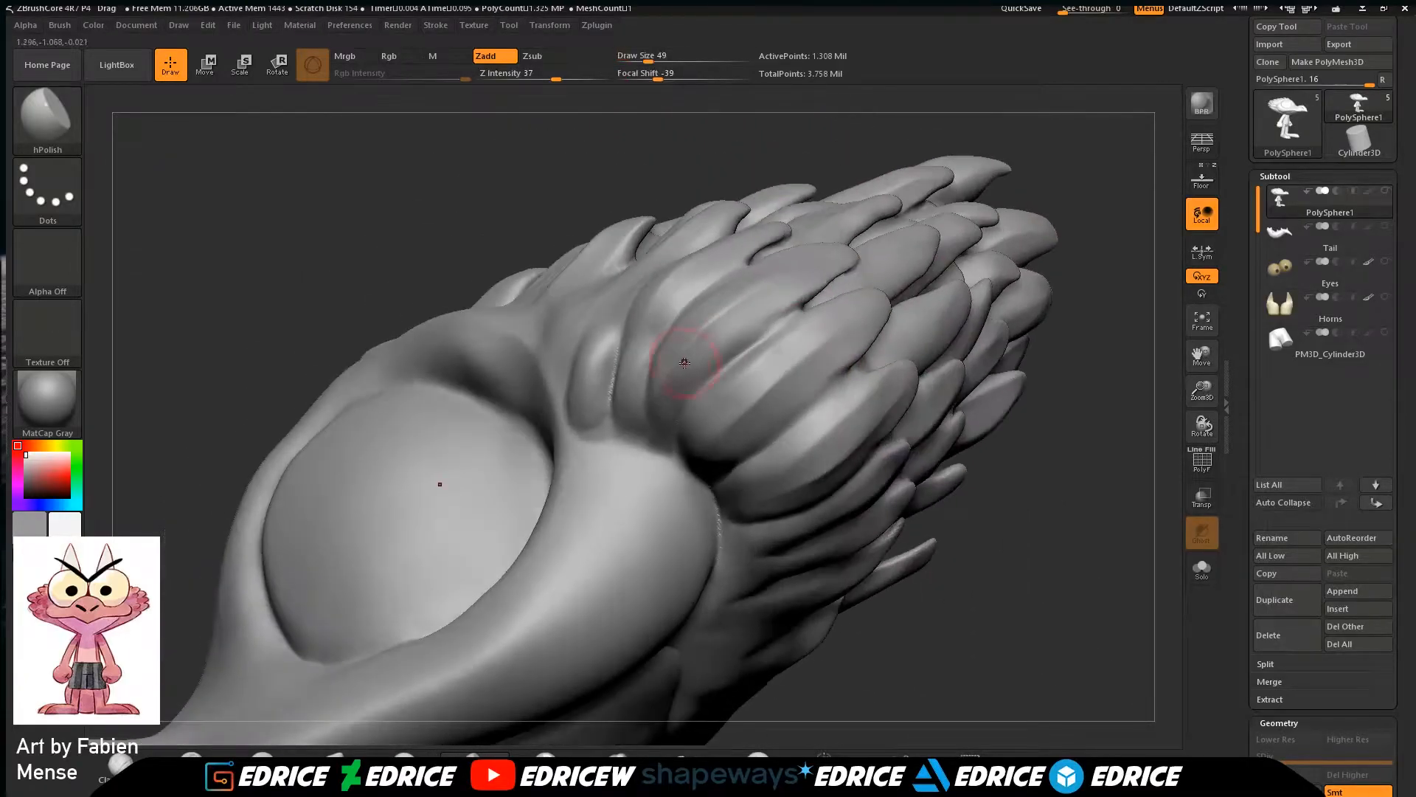
Polish flat planes onto the large scales along the upper side of the head with the hPolish brush.
drag(1054, 177, 870, 317)
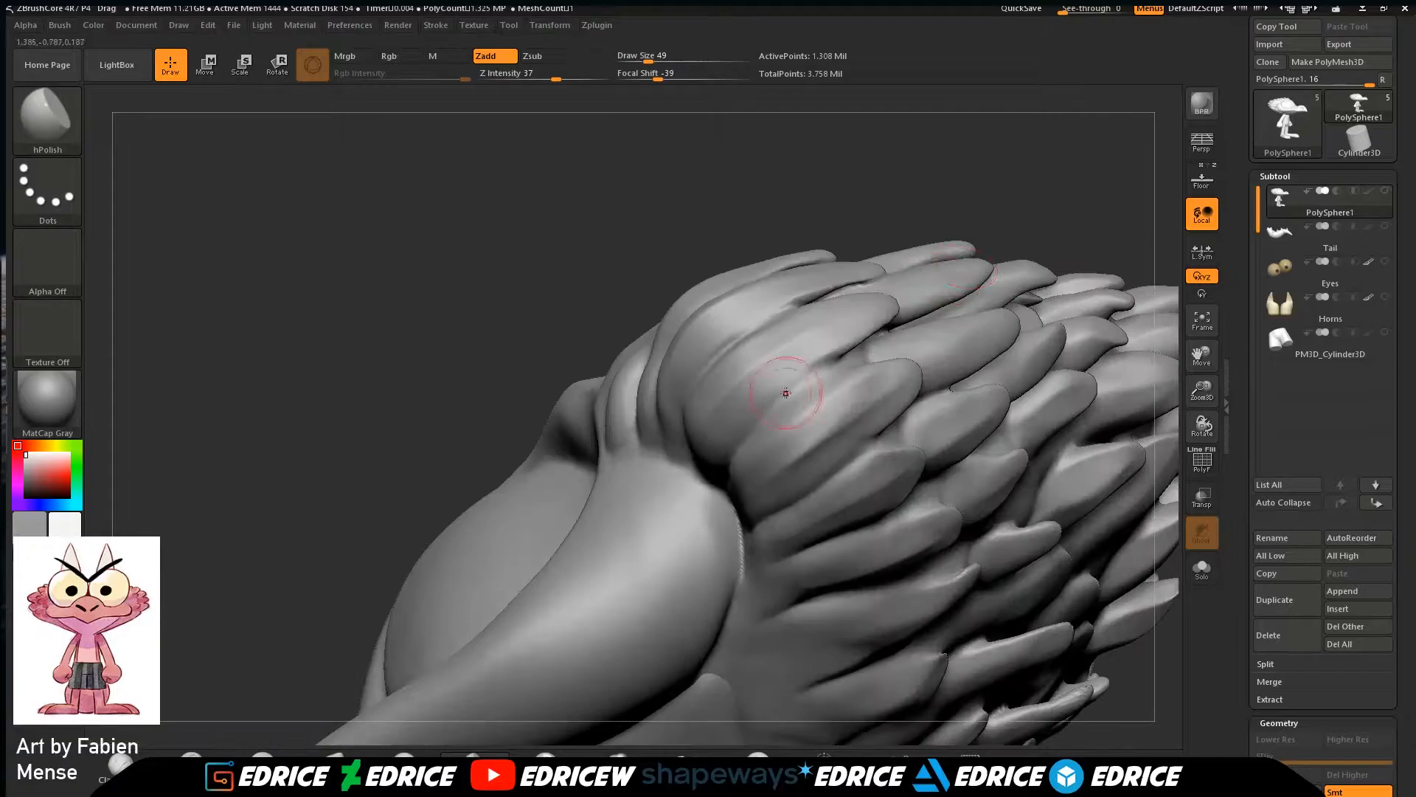
drag(959, 210, 878, 354)
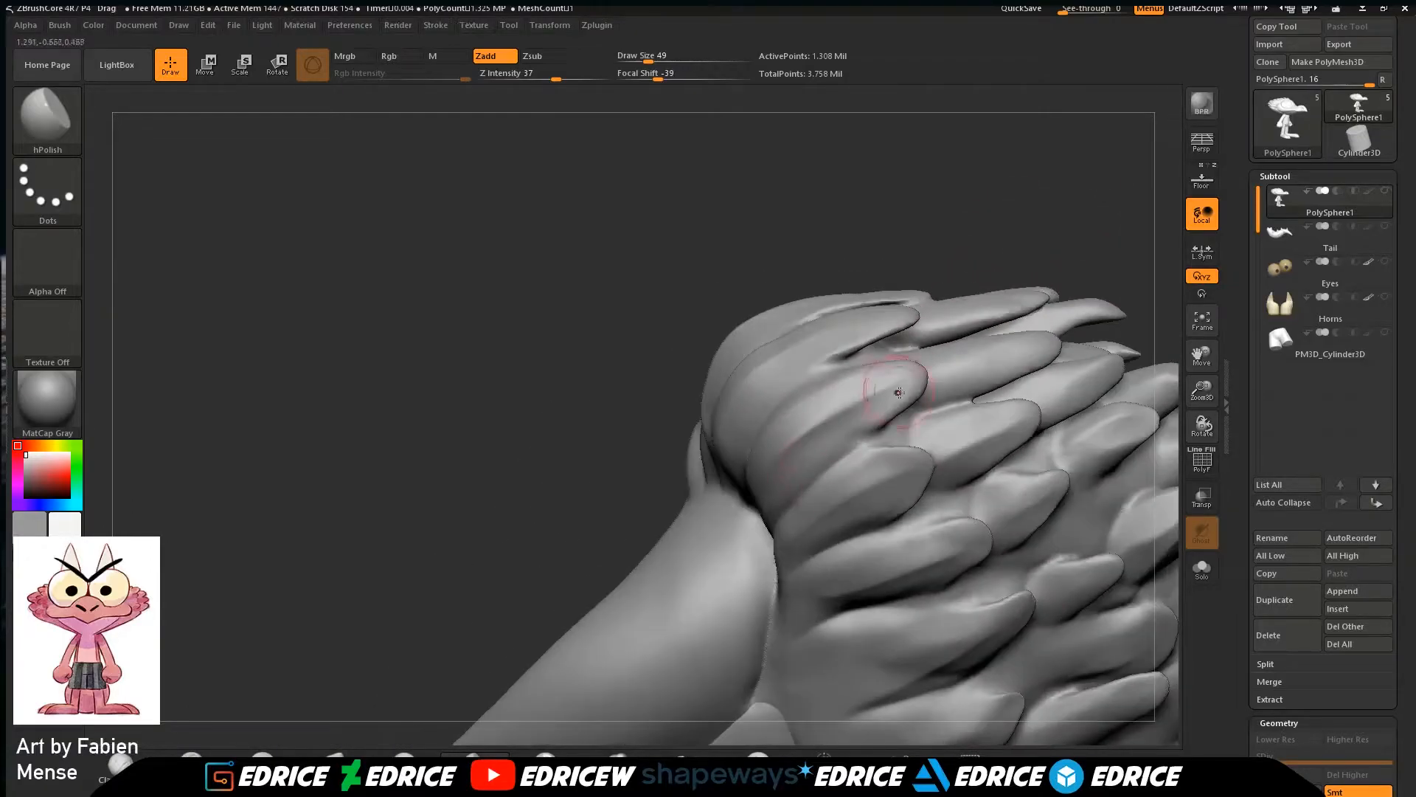
drag(1108, 237, 1059, 231)
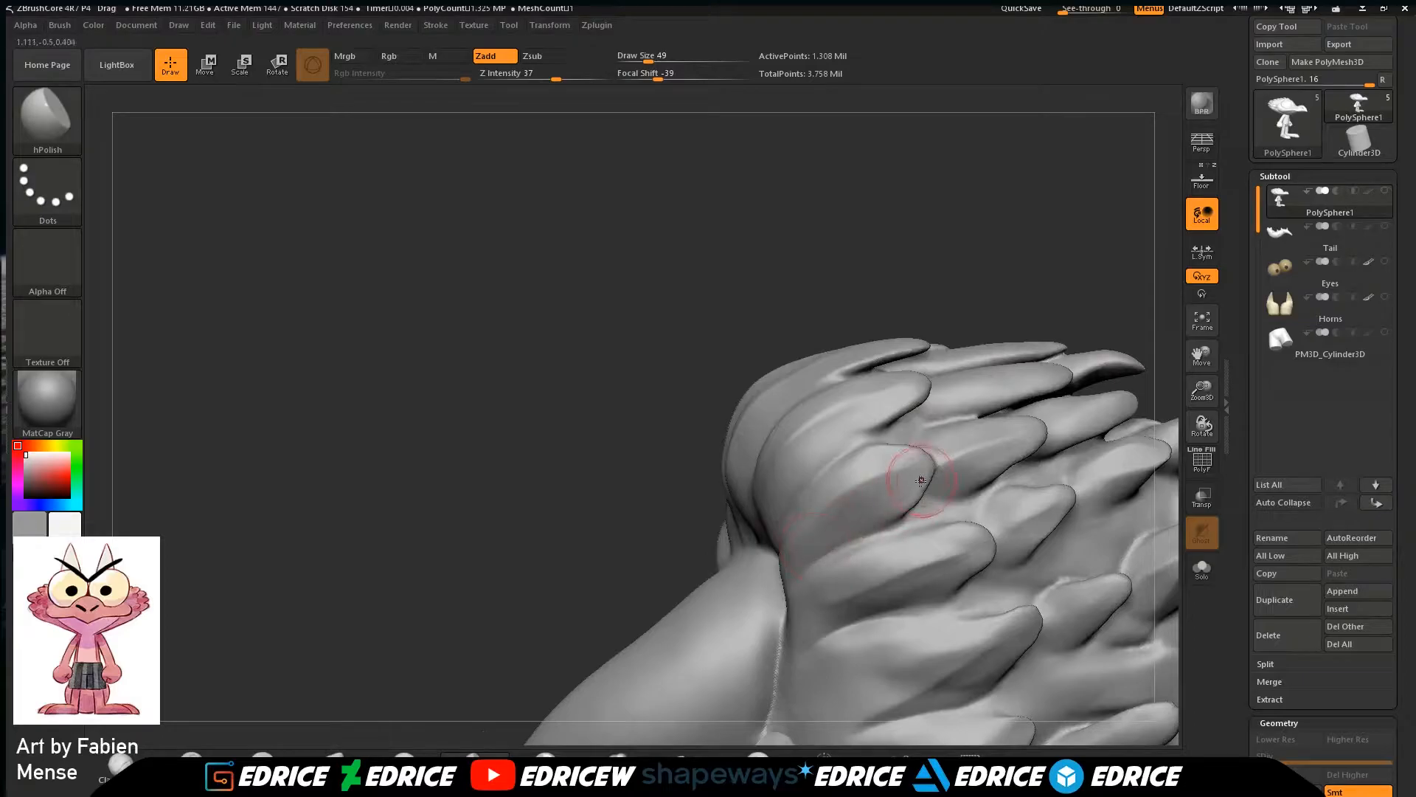
drag(1201, 360, 1022, 110)
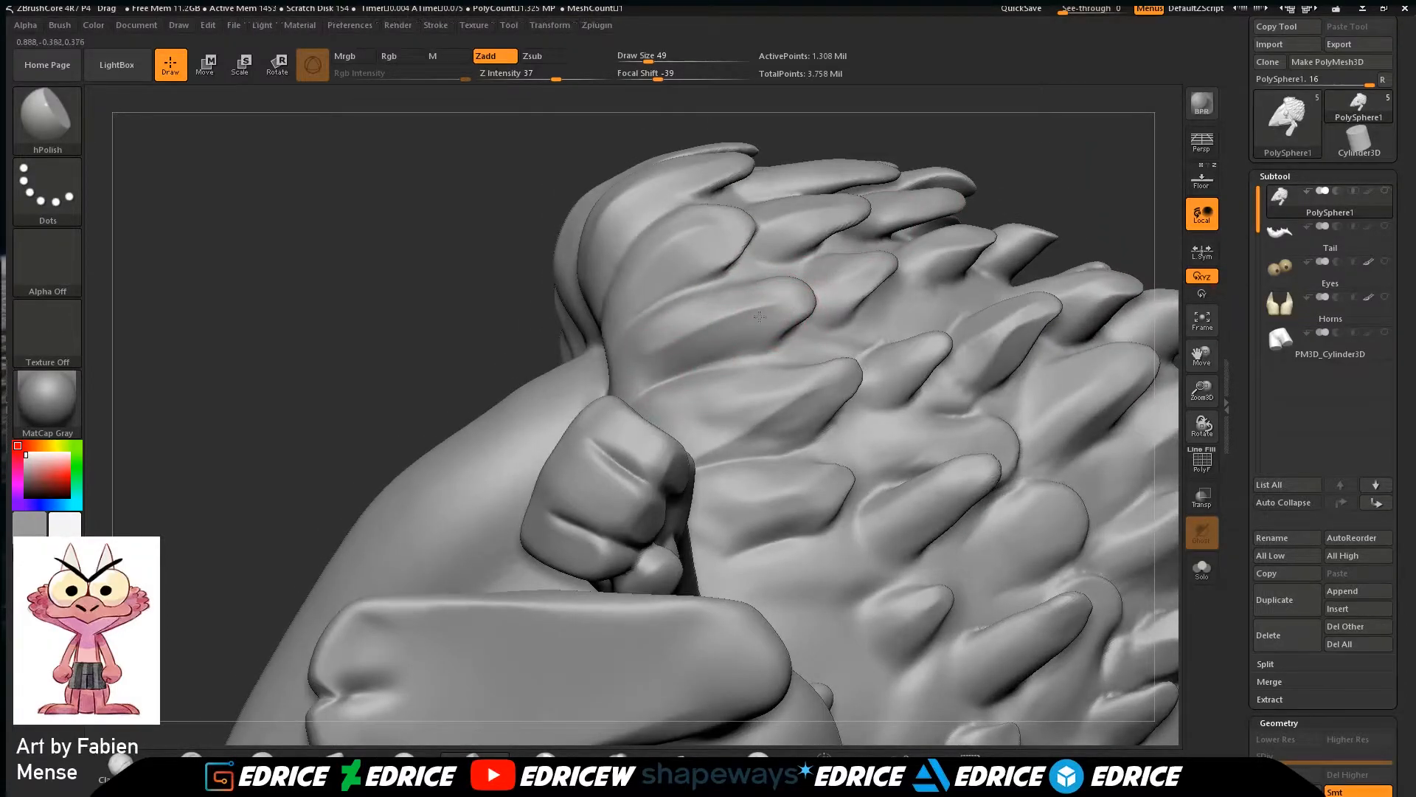
Flatten the faces of the lower side scales behind the jaw with the hPolish brush.
drag(1080, 197, 785, 422)
mouse_move(1099, 196)
mouse_down()
mouse_move(1201, 265)
mouse_move(1136, 325)
mouse_up()
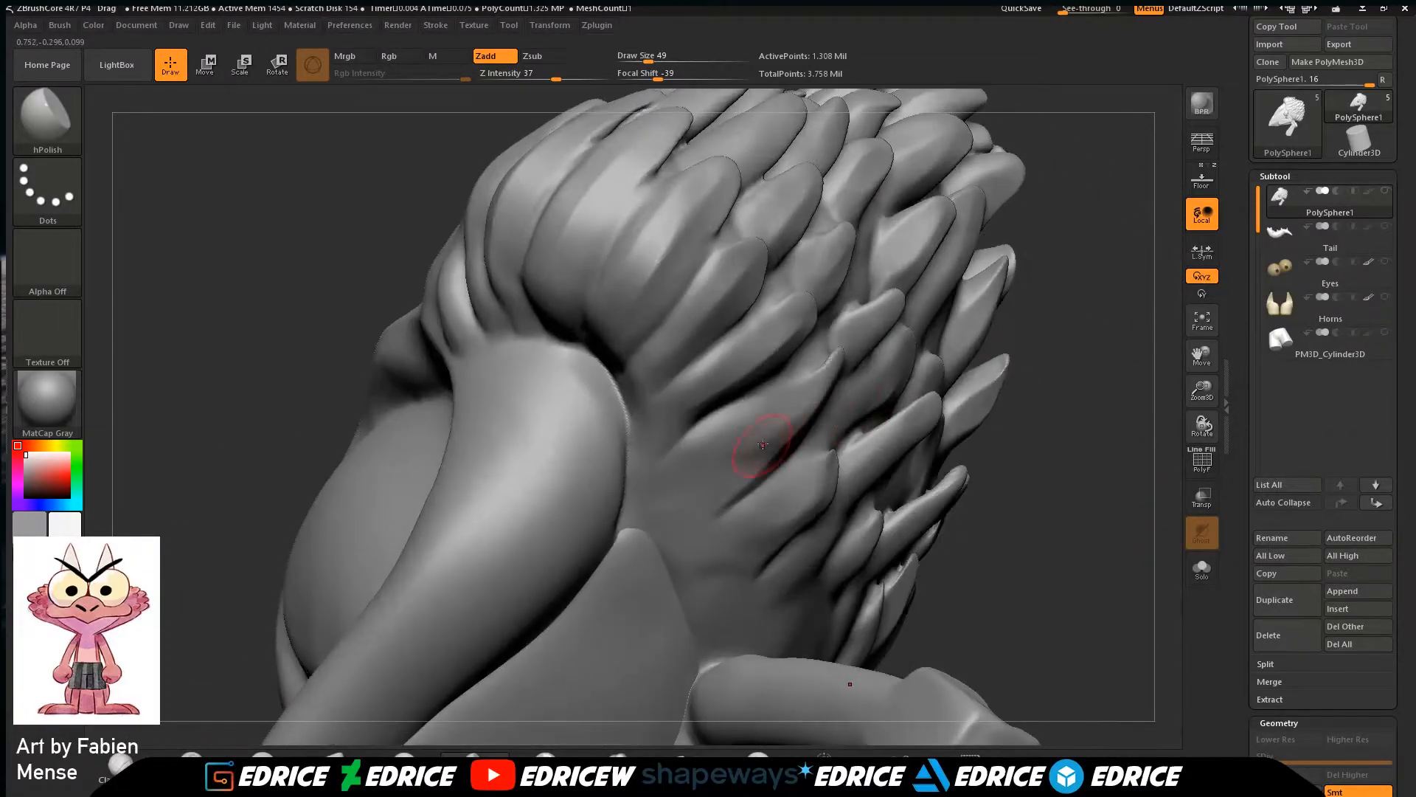
drag(1024, 348, 1027, 279)
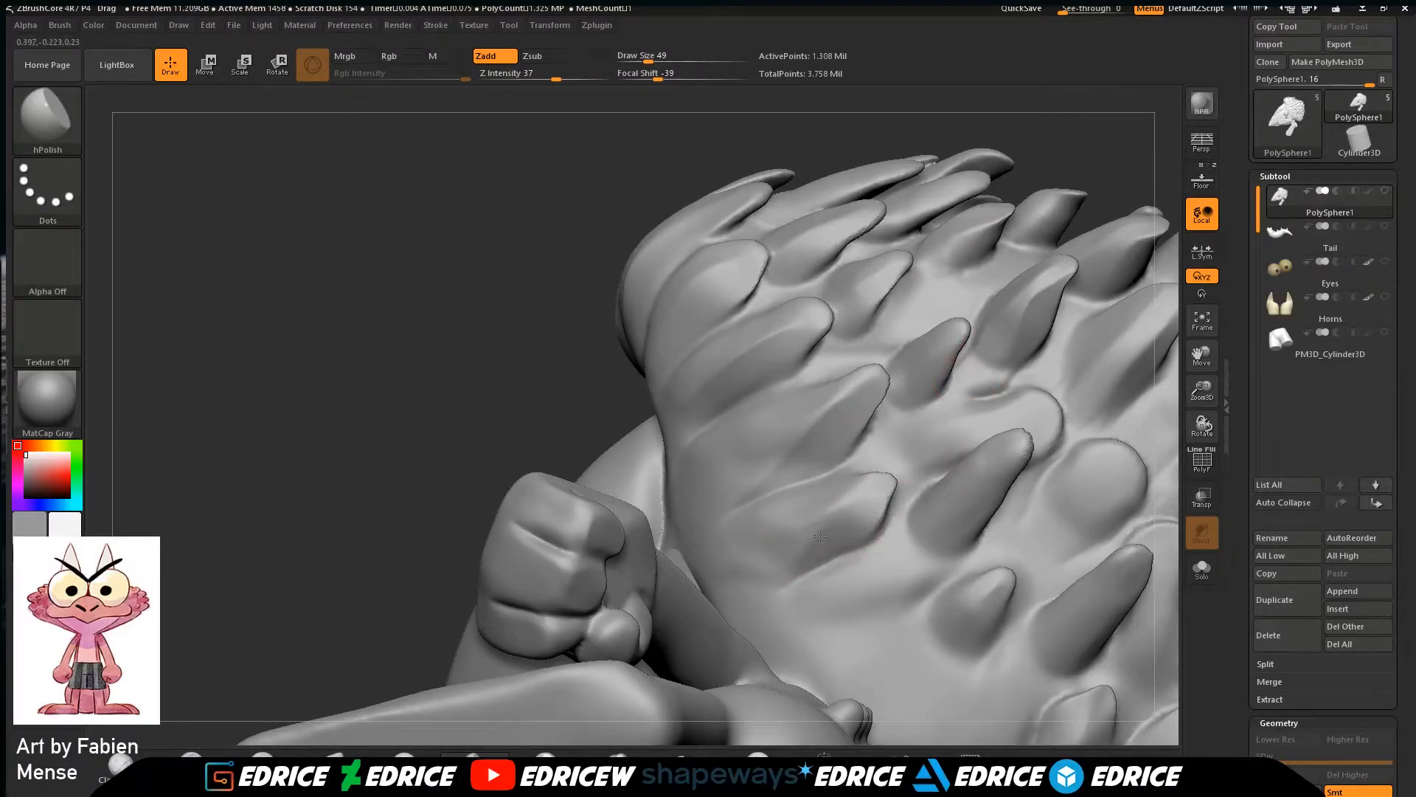
click(1211, 331)
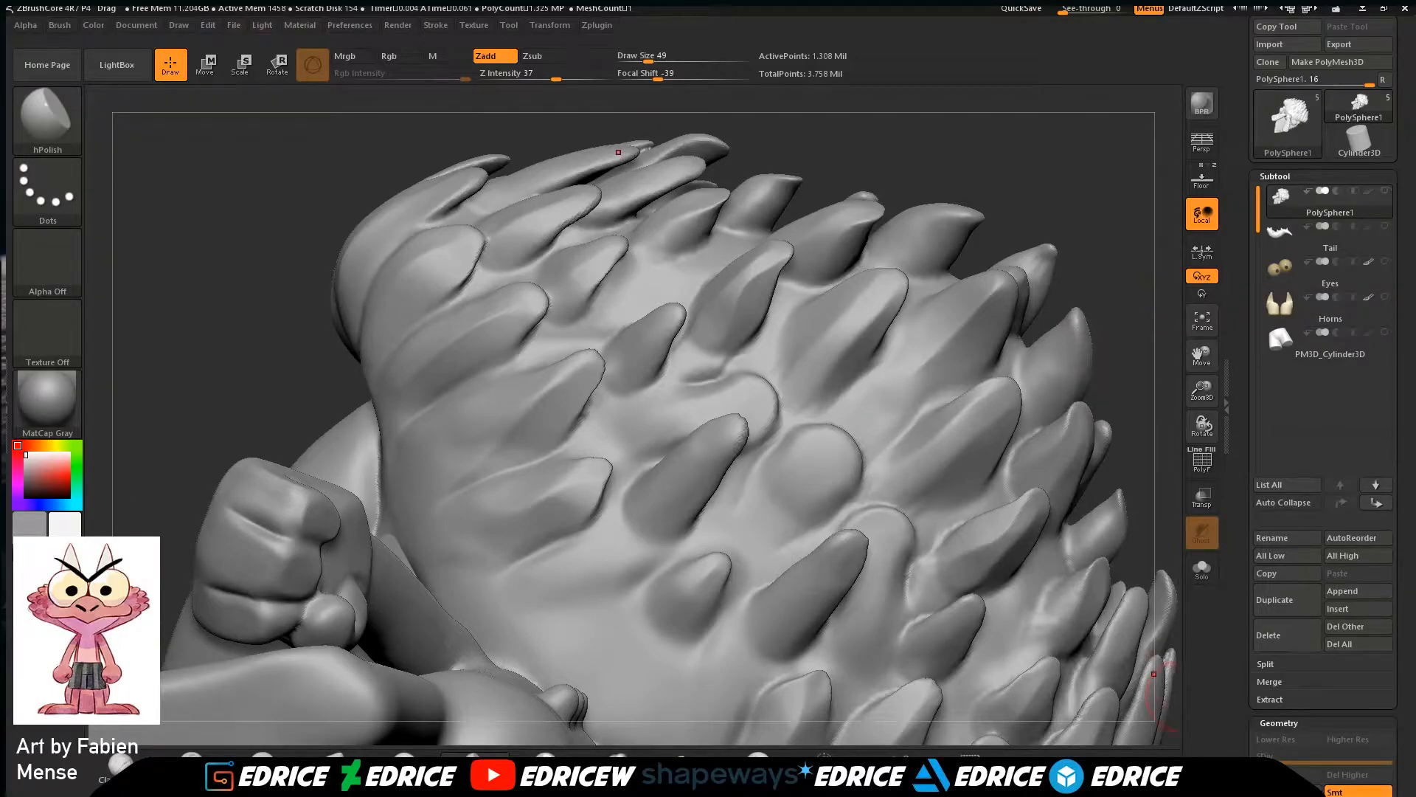
Flatten the faces of the scales on the underside and rear of the head with the hPolish brush.
drag(1401, 723, 1387, 347)
drag(1197, 356, 883, 424)
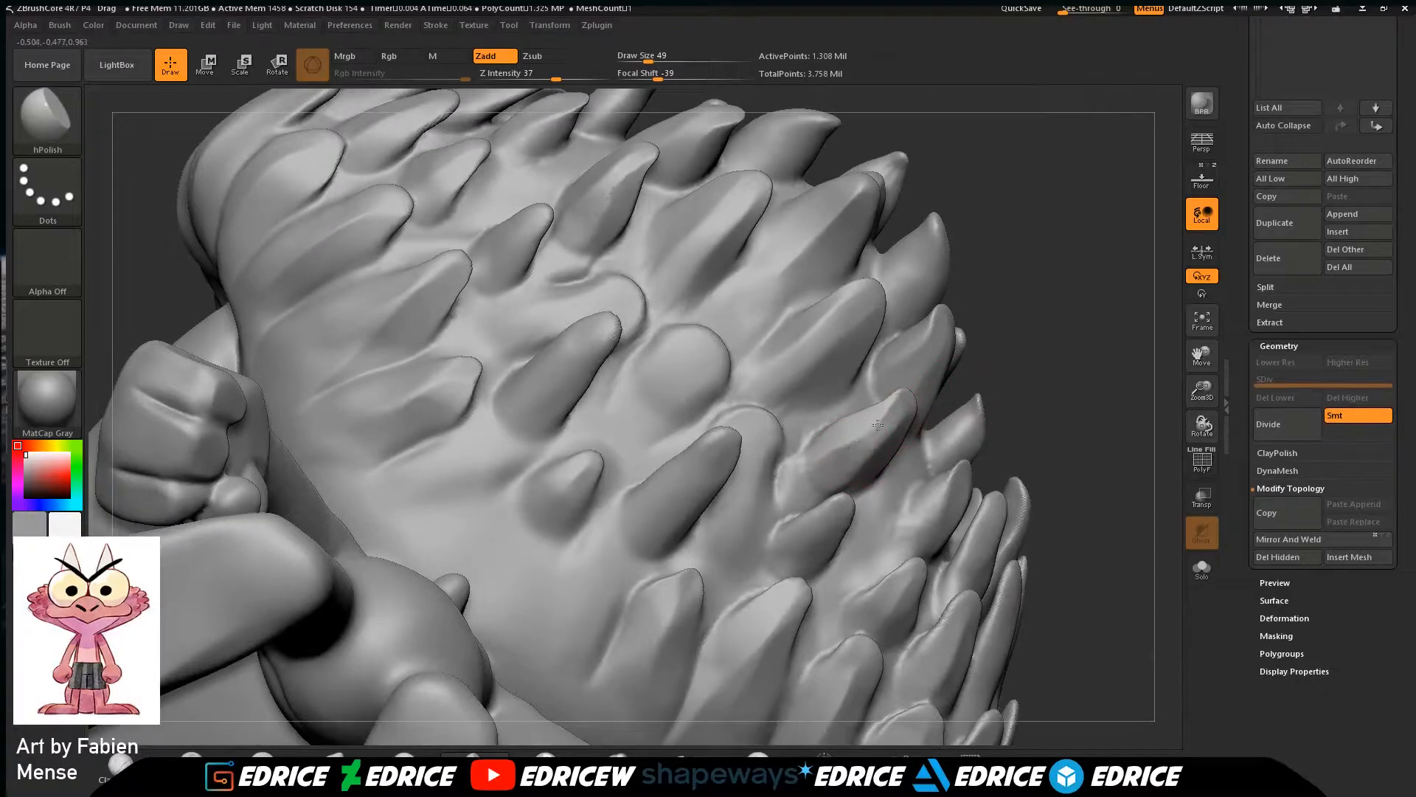
drag(1106, 357, 1040, 324)
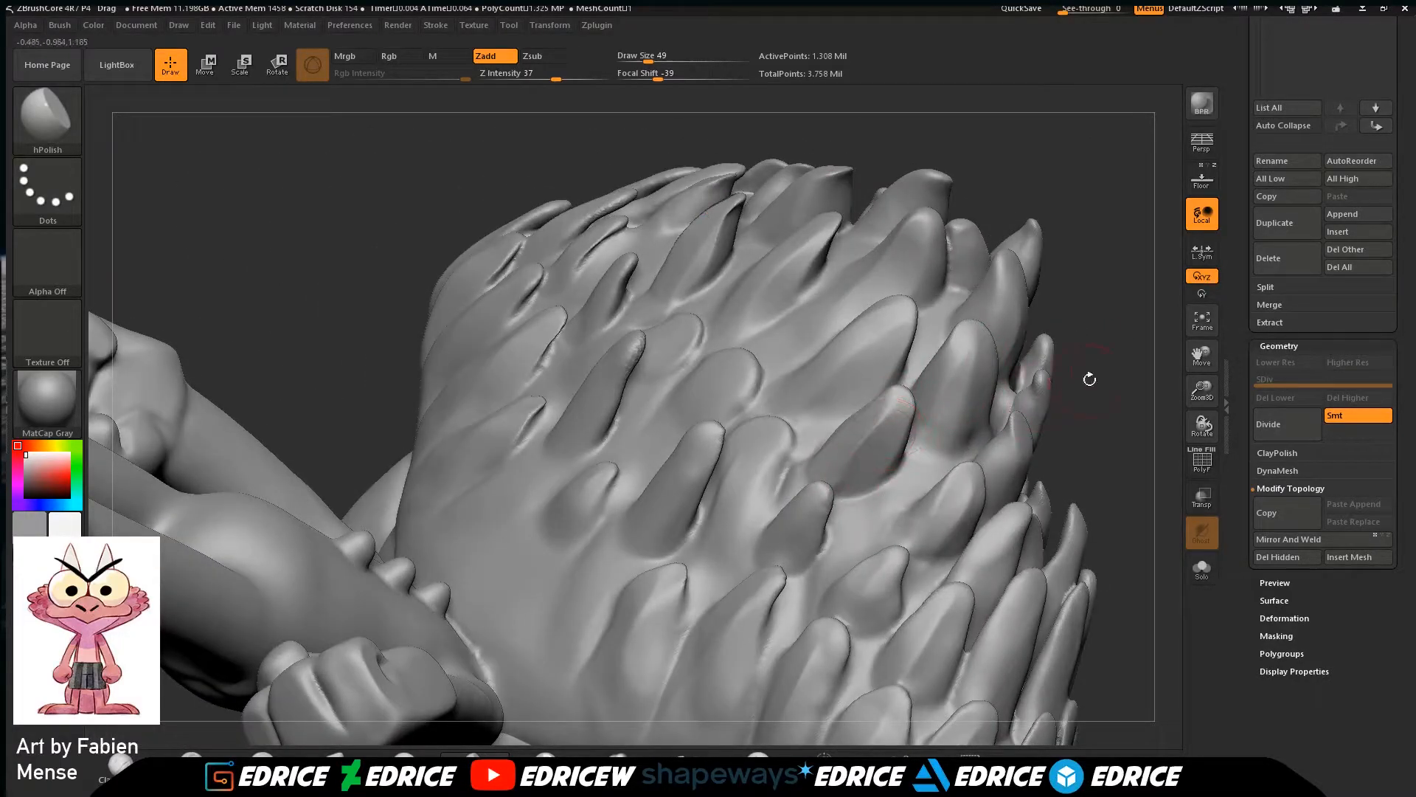
drag(1063, 387, 807, 550)
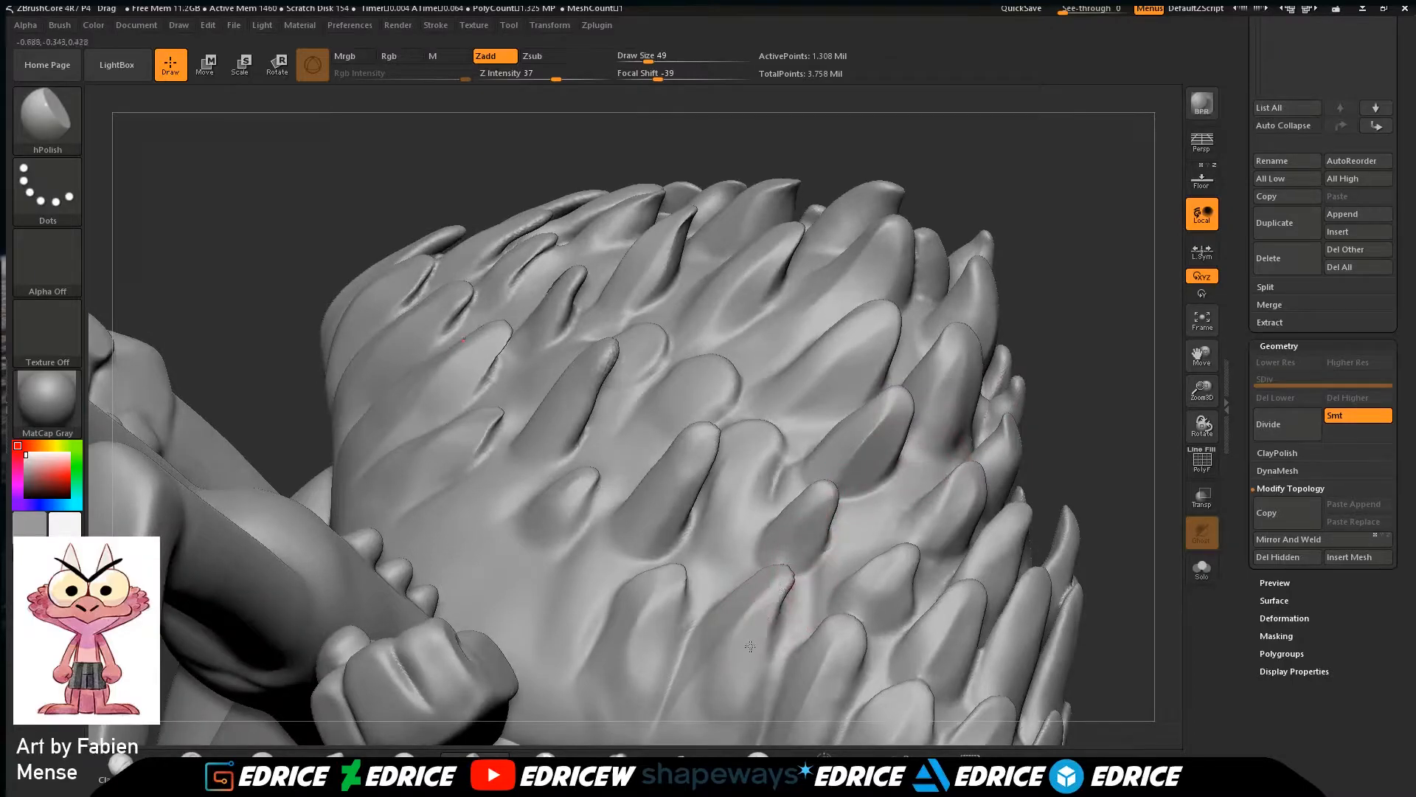
drag(771, 599, 745, 660)
drag(1201, 357, 1060, 152)
drag(1075, 339, 1015, 306)
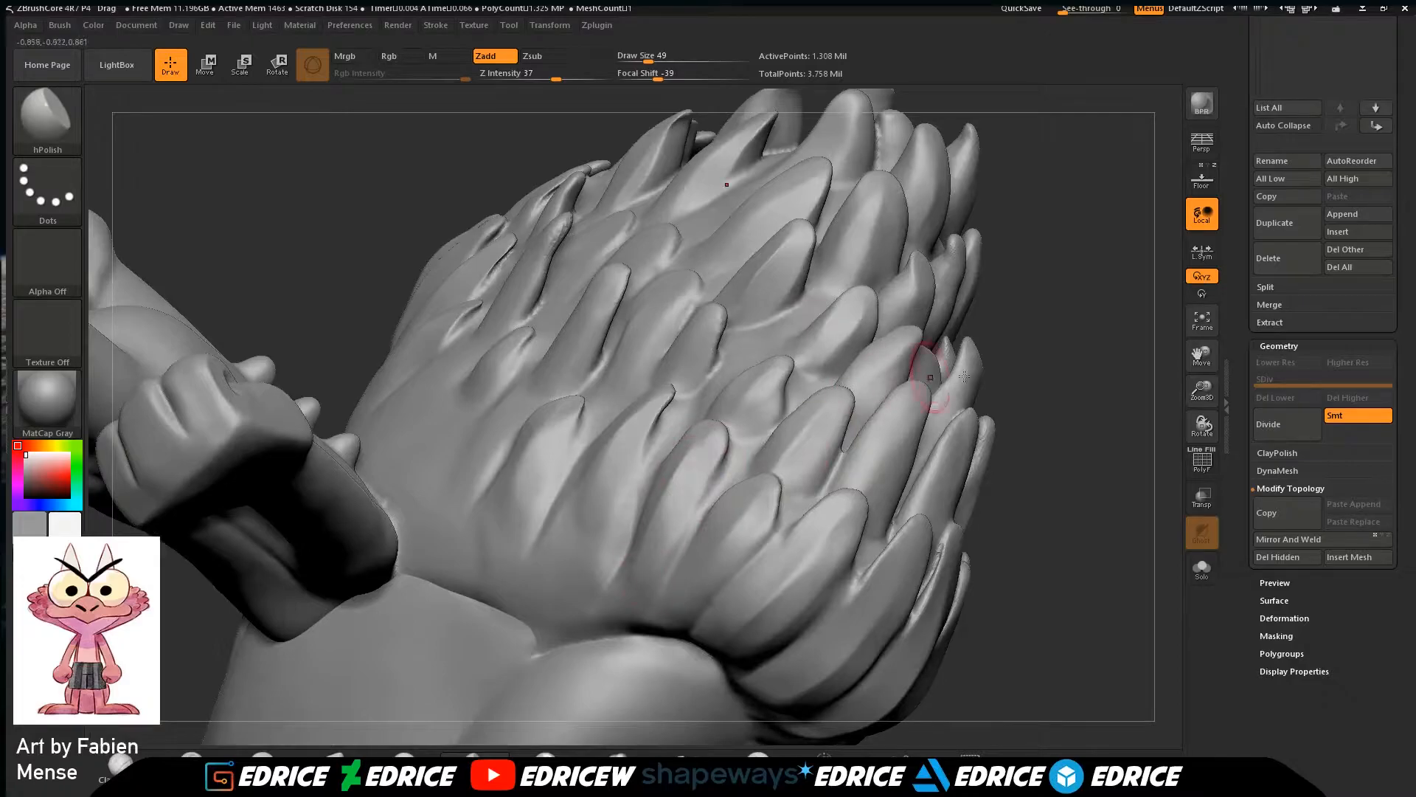
Polish the large scales at the corner of the jaw into flat planes and smooth the transitions between them.
drag(897, 379, 797, 507)
drag(710, 564, 767, 604)
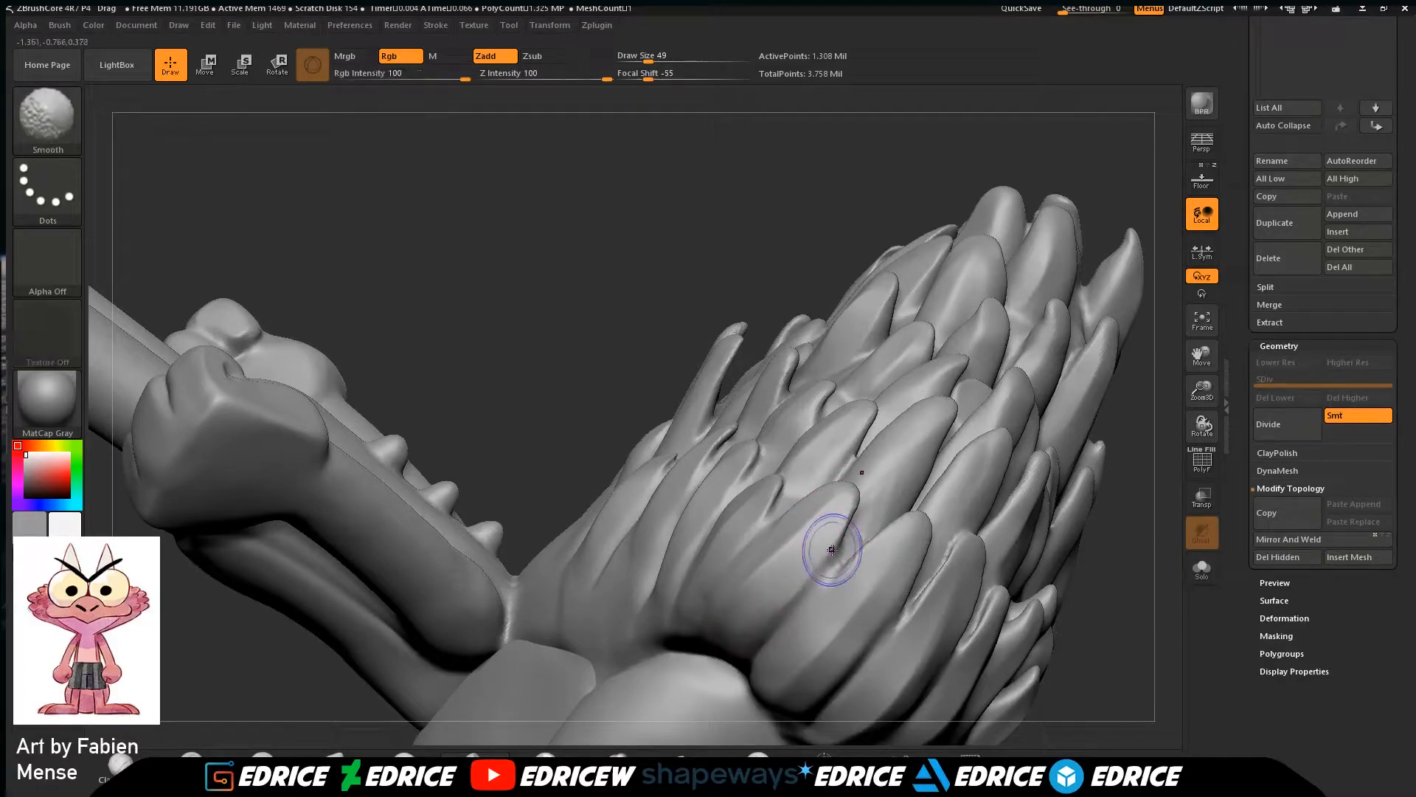
drag(1204, 359, 804, 592)
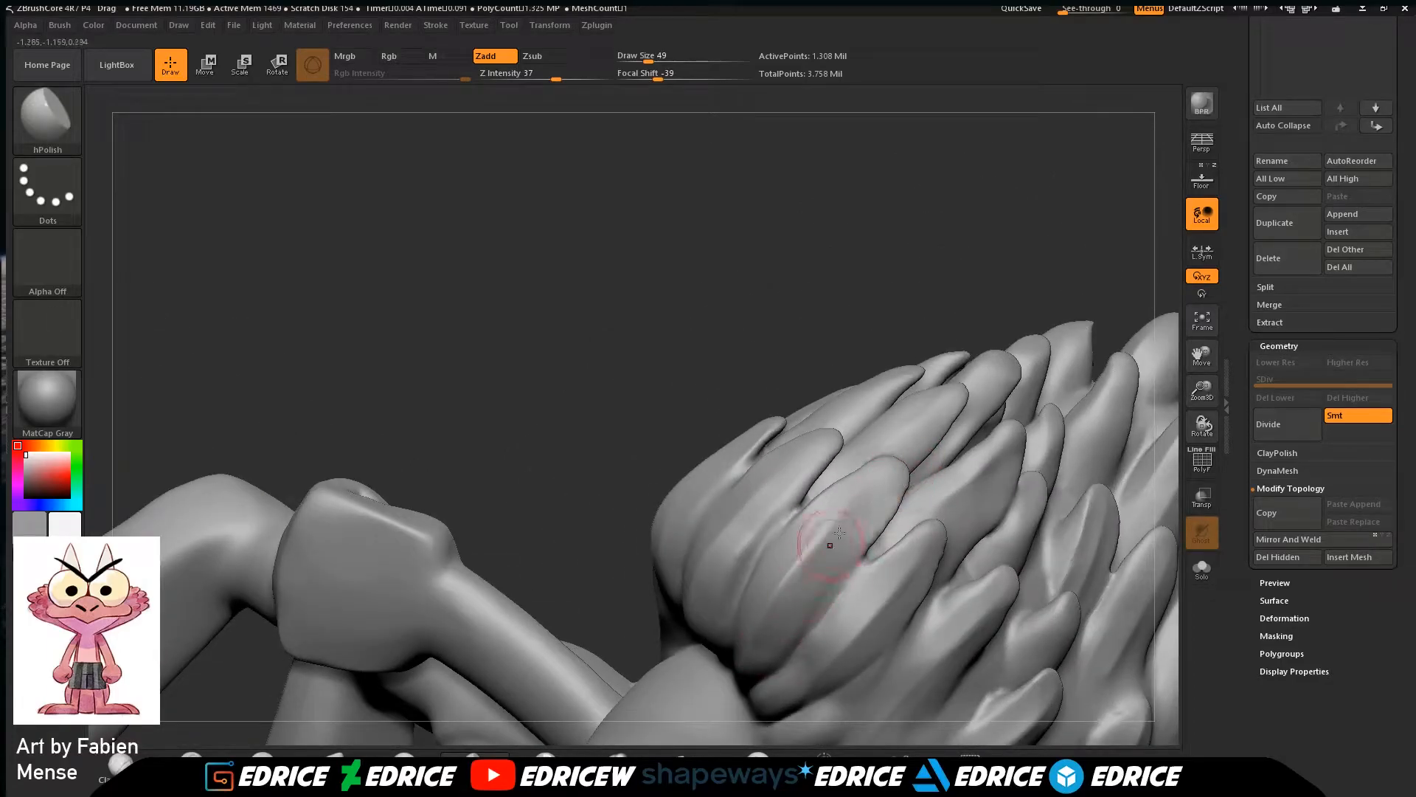
drag(651, 636, 740, 559)
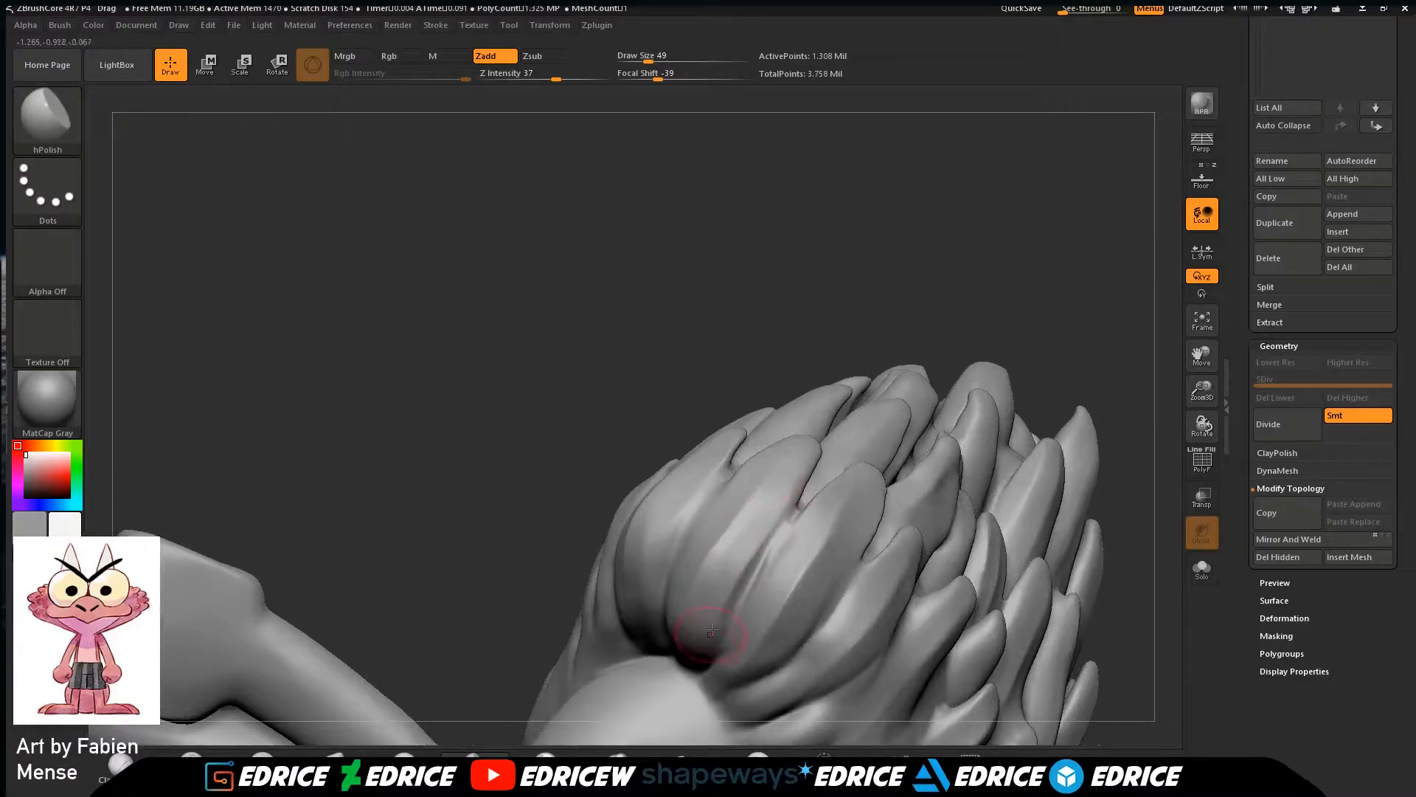
Flatten the scales behind and above the eye sockets with the hPolish brush.
mouse_move(1178, 387)
mouse_down()
mouse_move(1132, 275)
mouse_move(987, 274)
mouse_move(740, 465)
mouse_up()
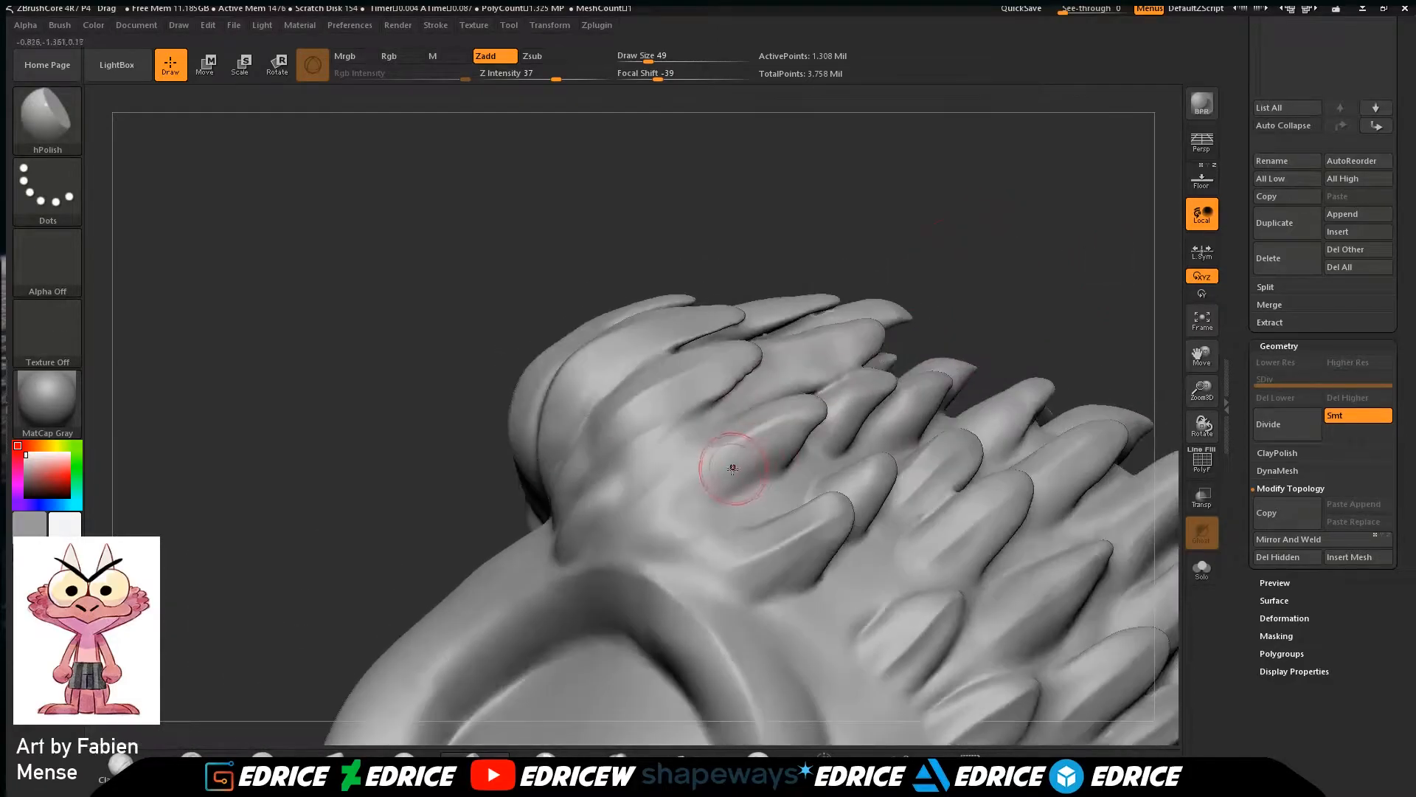
drag(1110, 328, 1066, 303)
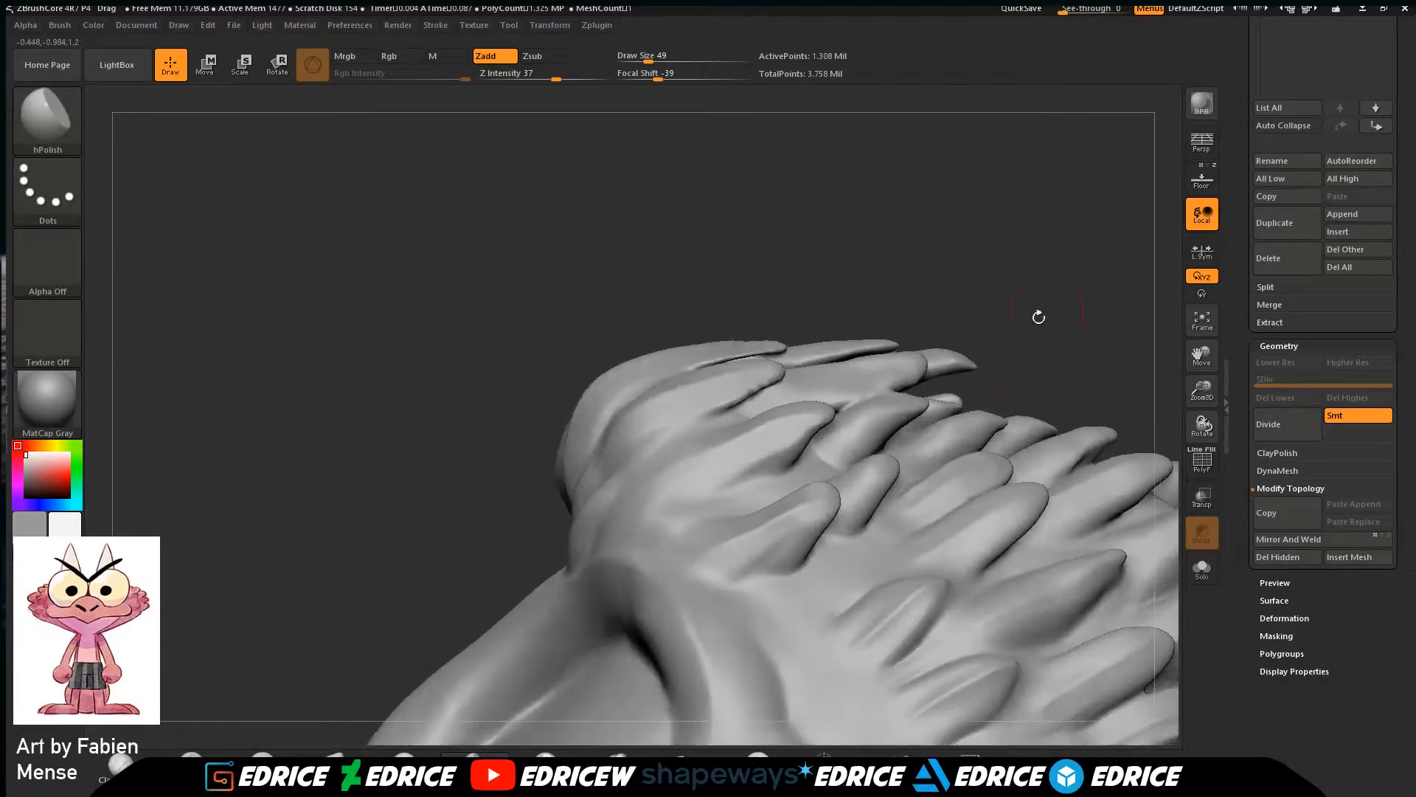
drag(817, 515, 735, 559)
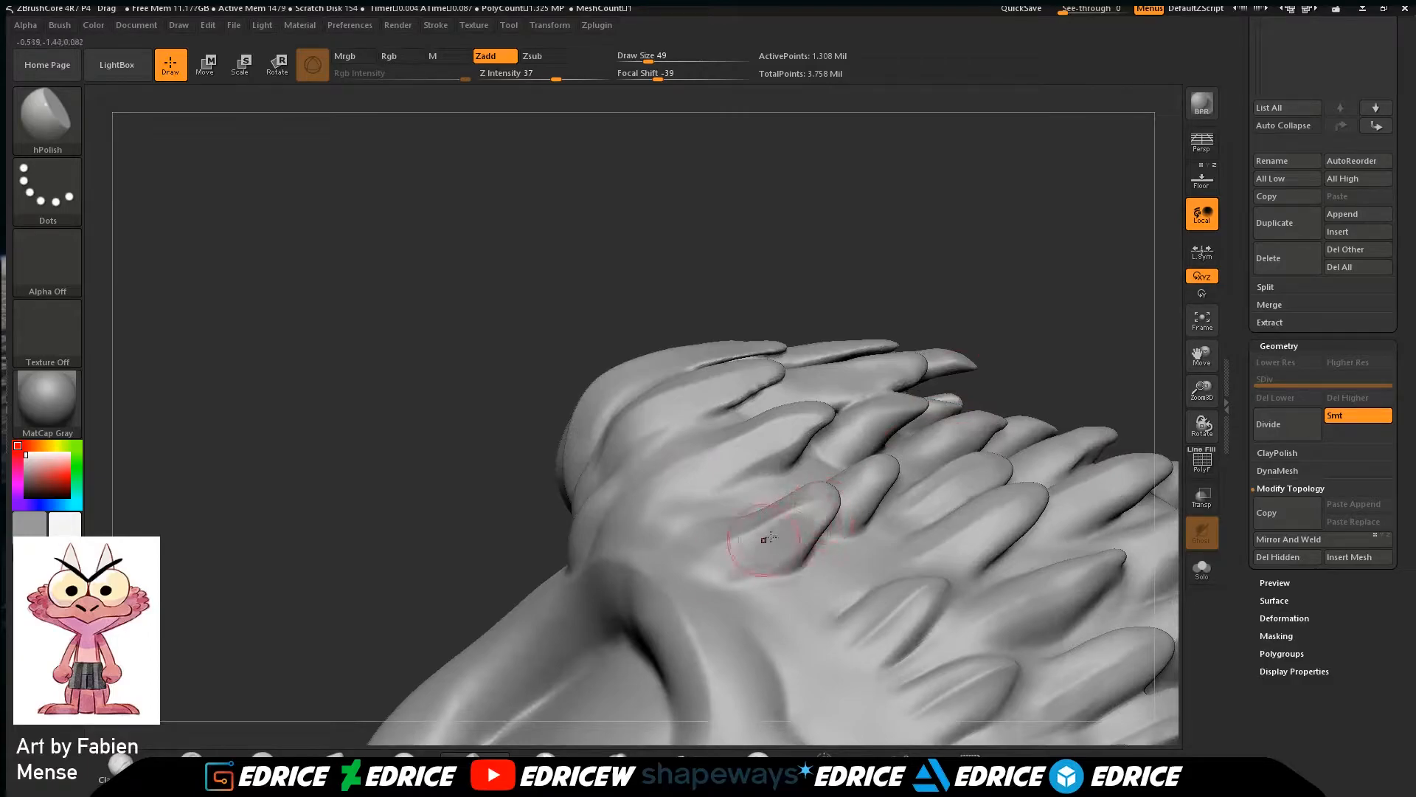
drag(1202, 361, 996, 280)
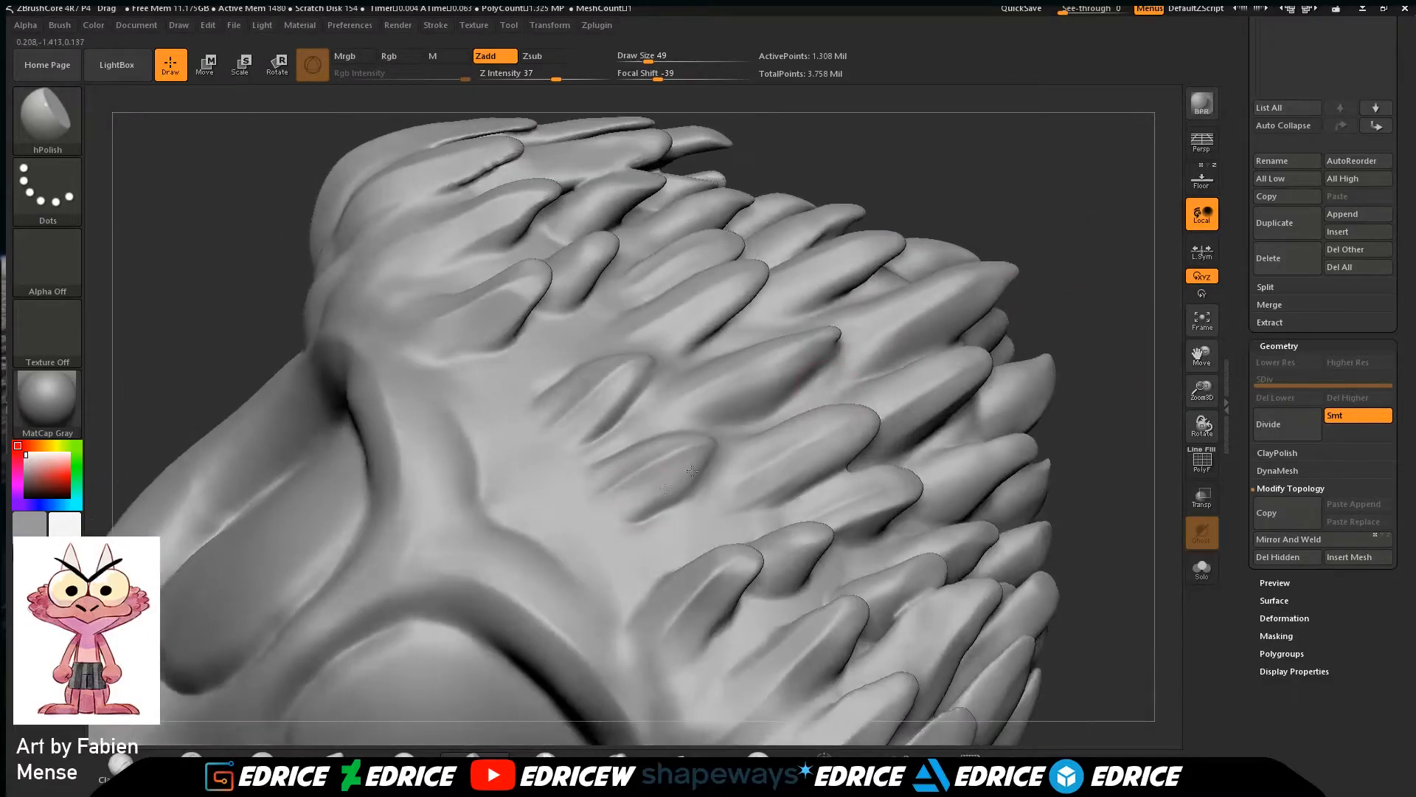
right_drag(971, 389, 818, 476)
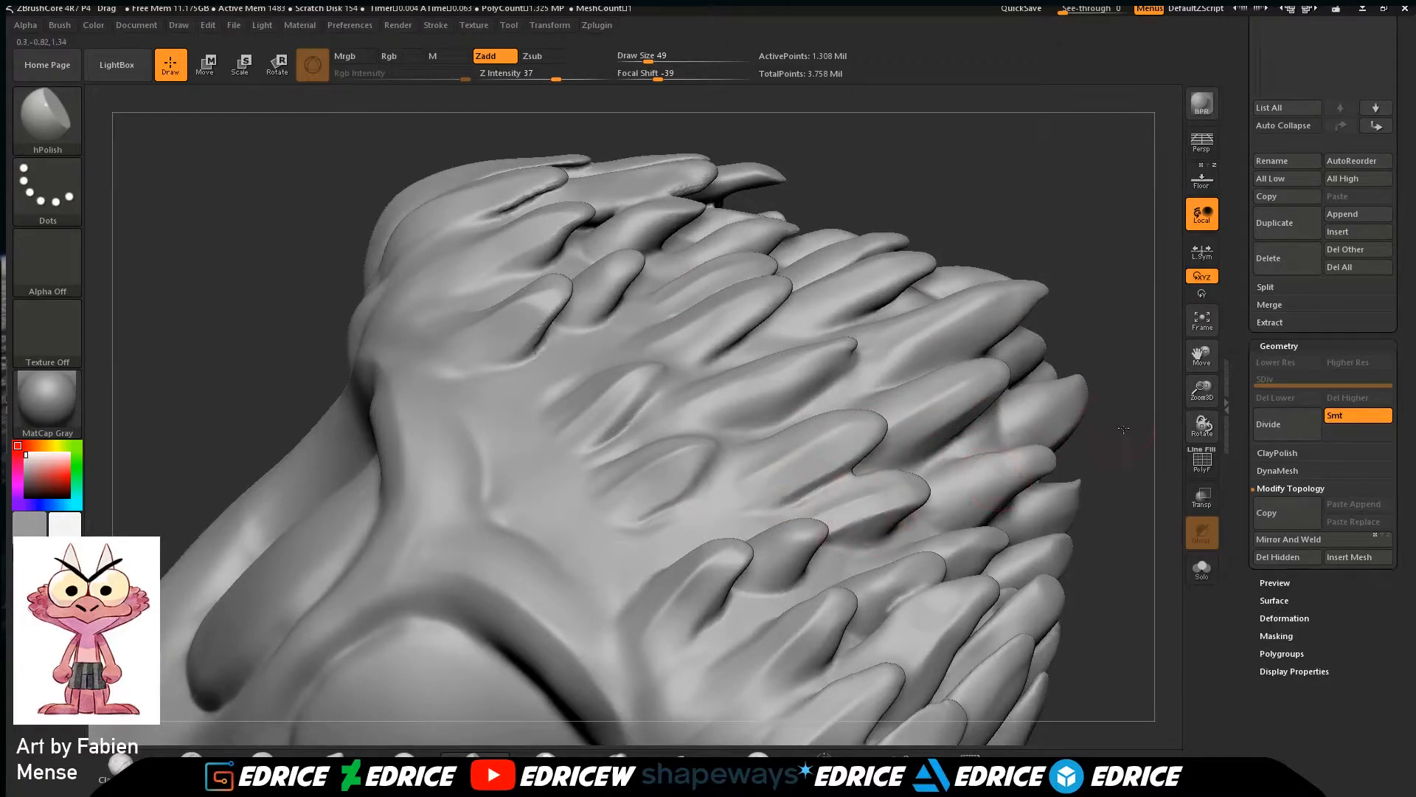
drag(1121, 426, 838, 512)
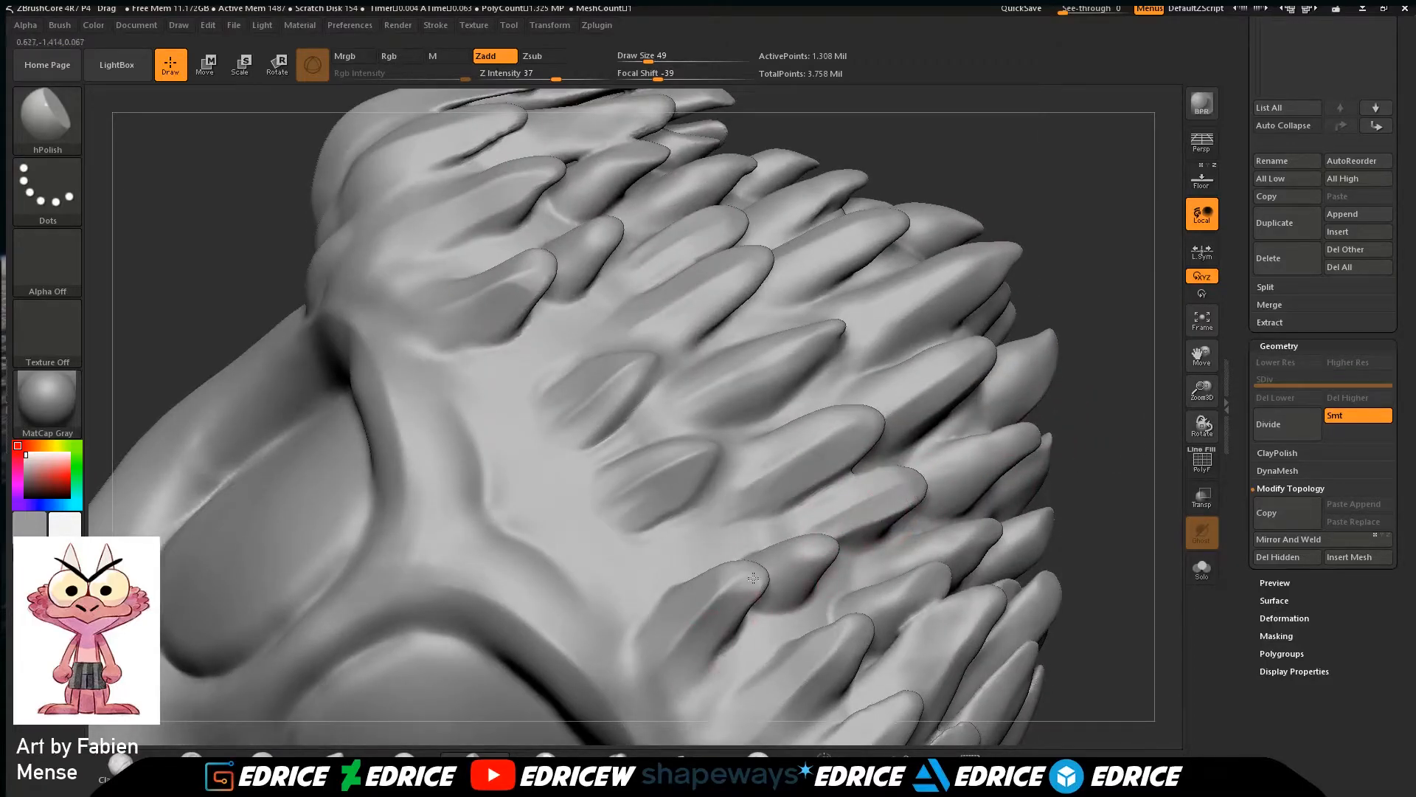
drag(1210, 365, 1039, 348)
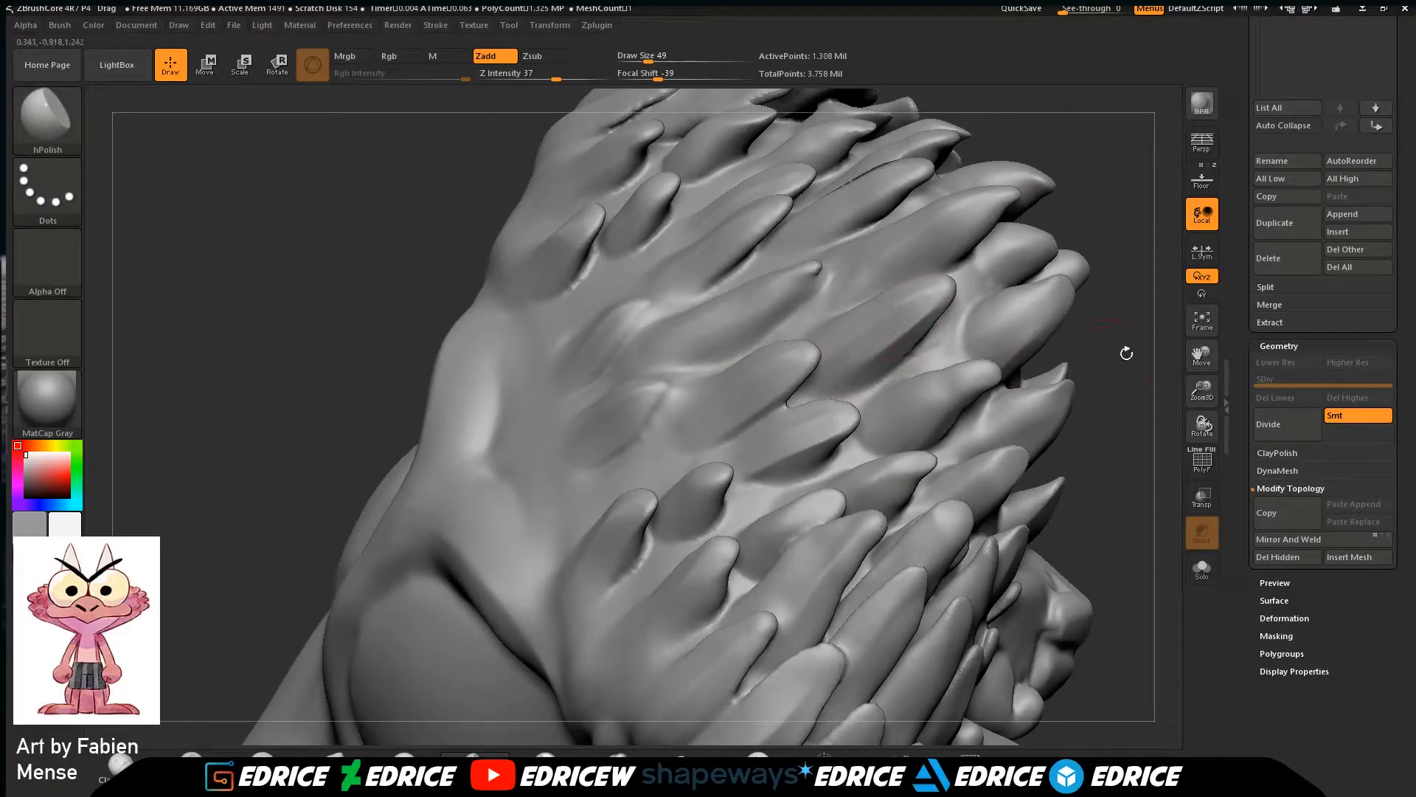
Polish the scales across the crown and back of the head, smoothing the rough spots around their tips.
mouse_move(1204, 345)
mouse_down()
mouse_move(1145, 433)
mouse_move(1033, 472)
mouse_move(1062, 566)
mouse_move(1022, 352)
mouse_up()
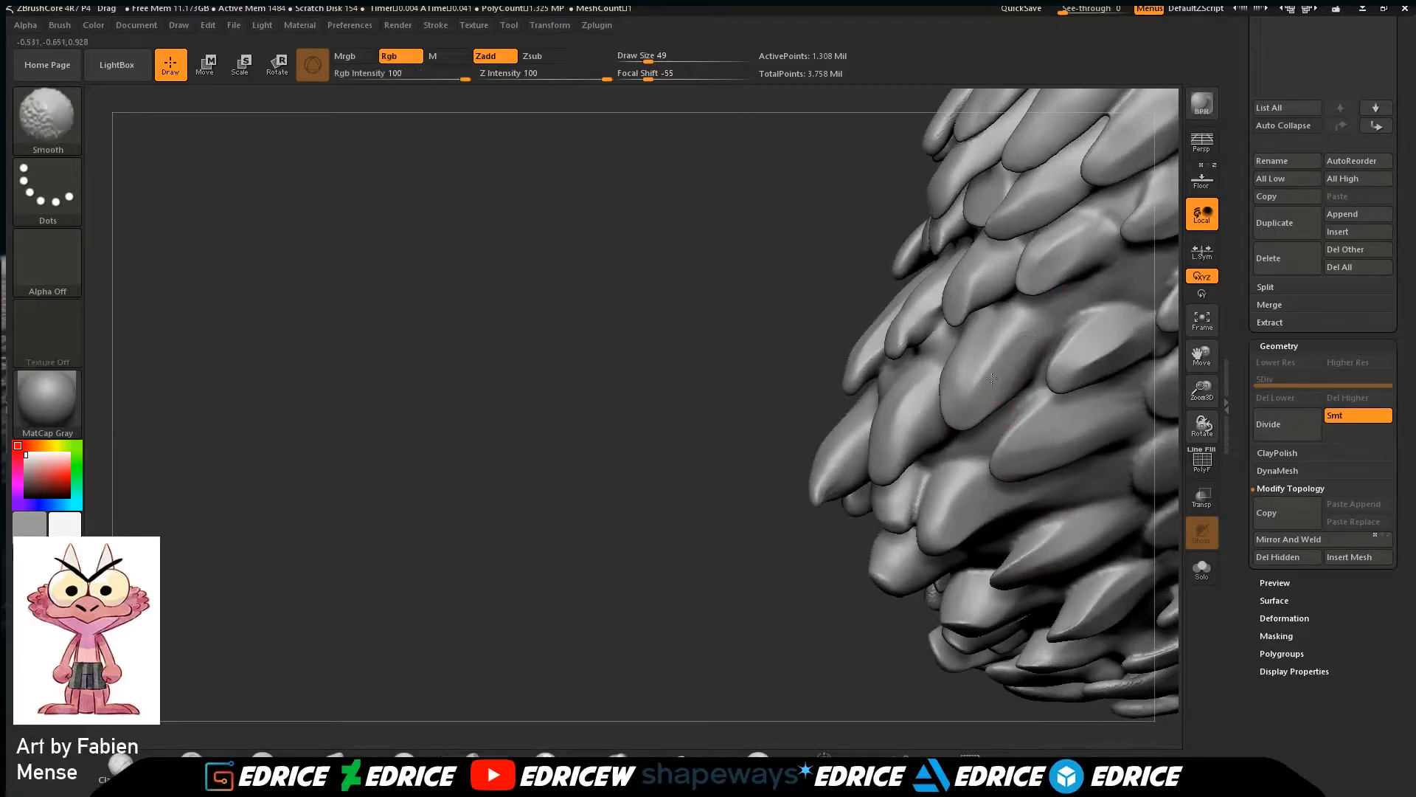
drag(1206, 359, 1117, 472)
mouse_move(649, 577)
mouse_down()
mouse_move(616, 595)
mouse_move(472, 583)
mouse_up()
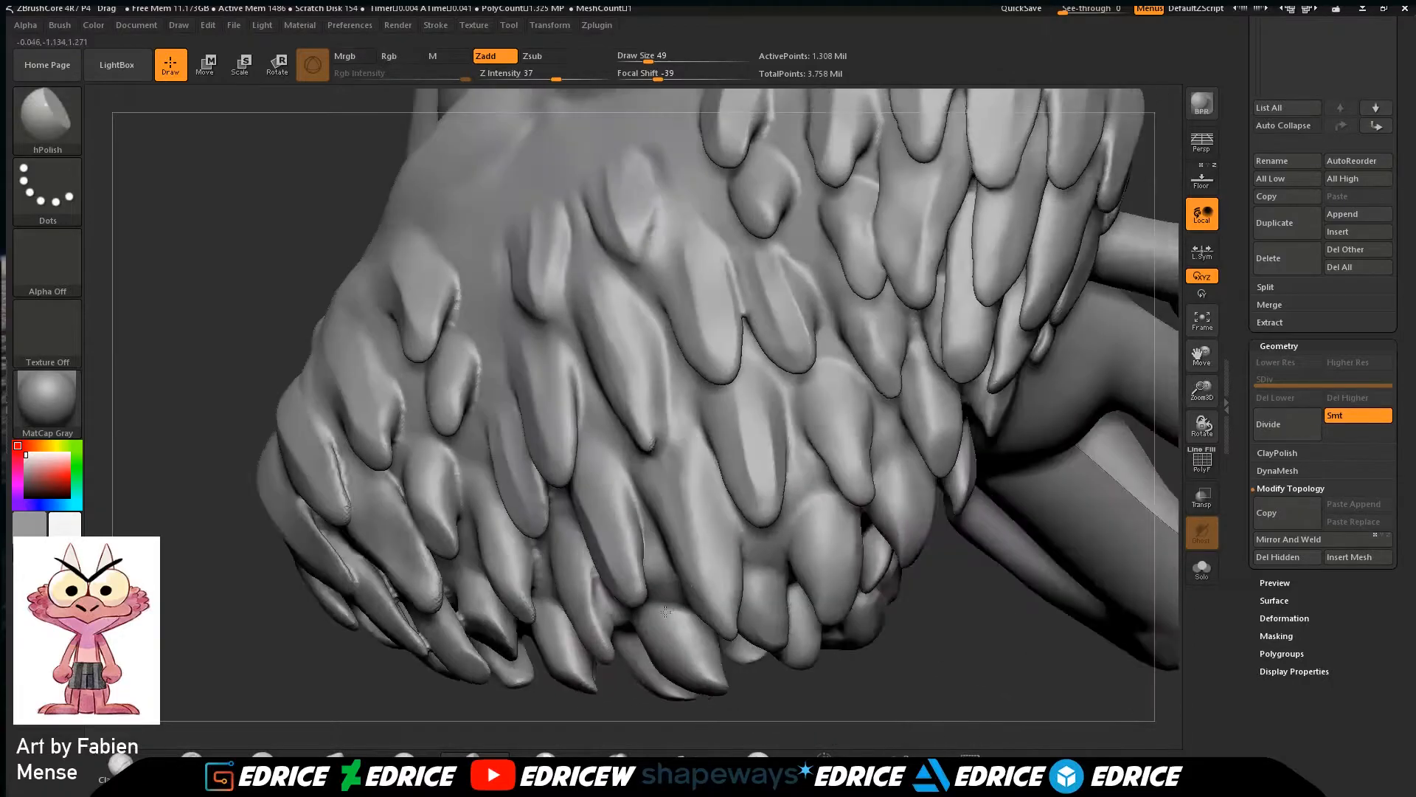
shift+drag(940, 223, 933, 330)
mouse_move(1003, 616)
mouse_down()
mouse_move(968, 648)
mouse_move(933, 604)
mouse_up()
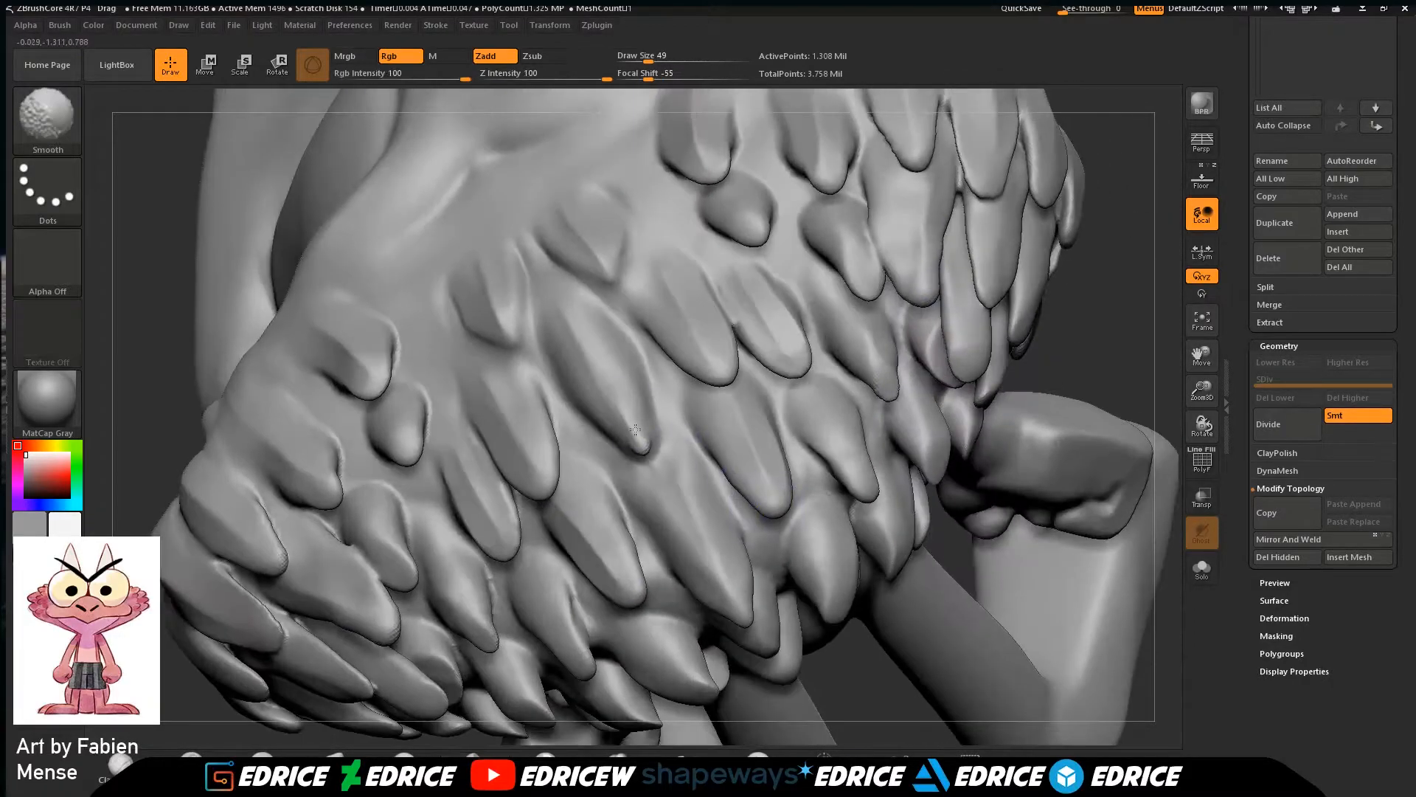
drag(1110, 313, 1091, 435)
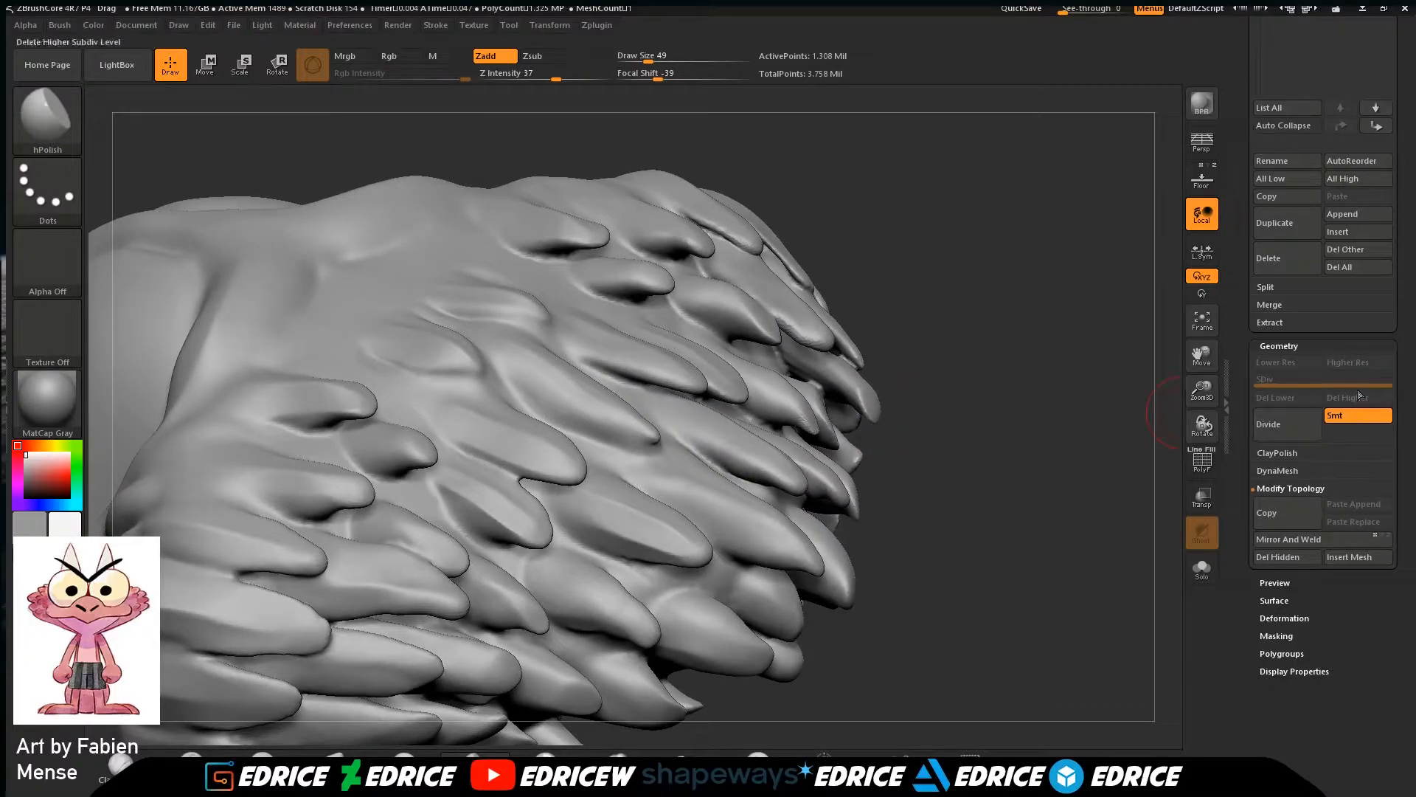
Rebuild the body mesh with DynaMesh at a resolution of 512.
click(1283, 470)
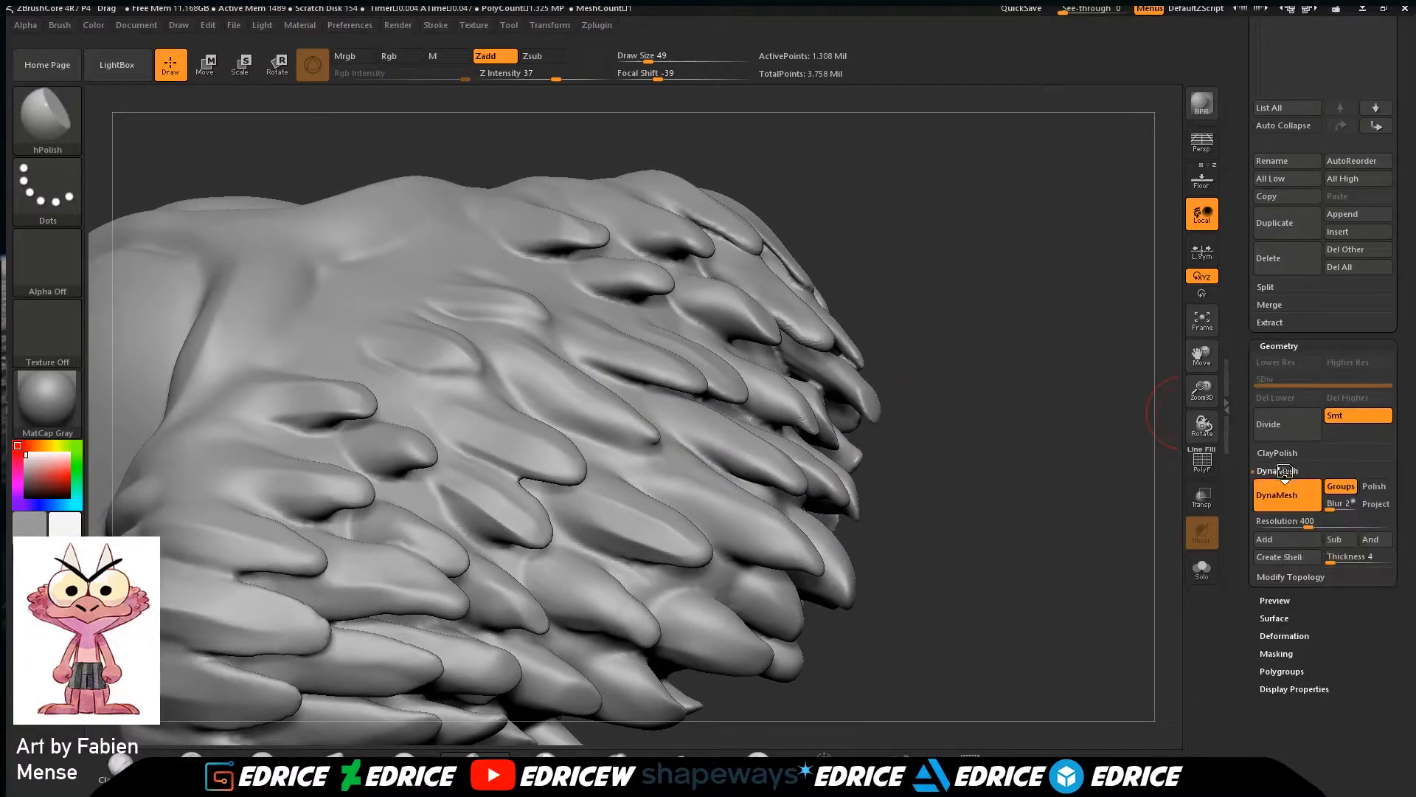
click(1311, 520)
text(512)
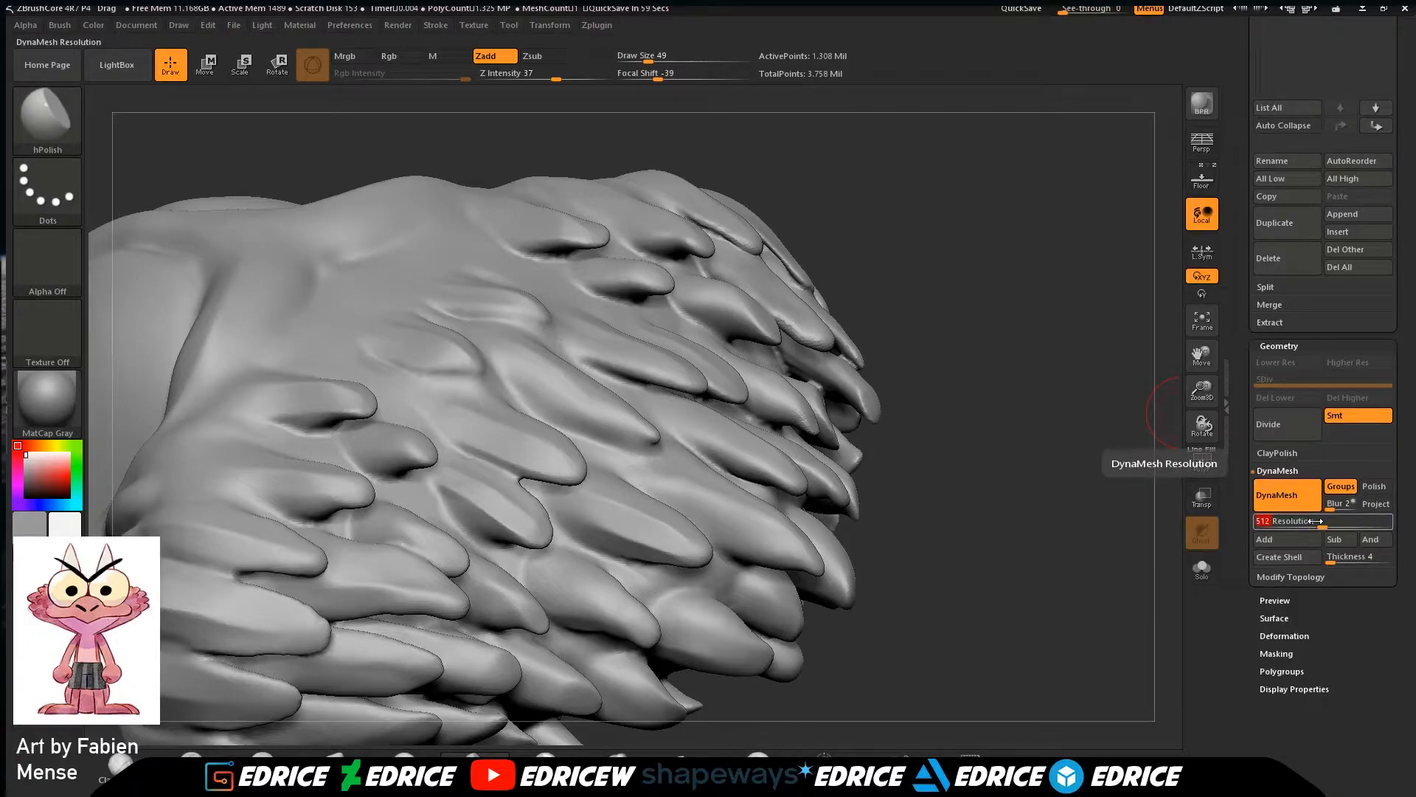
key(Return)
click(1201, 320)
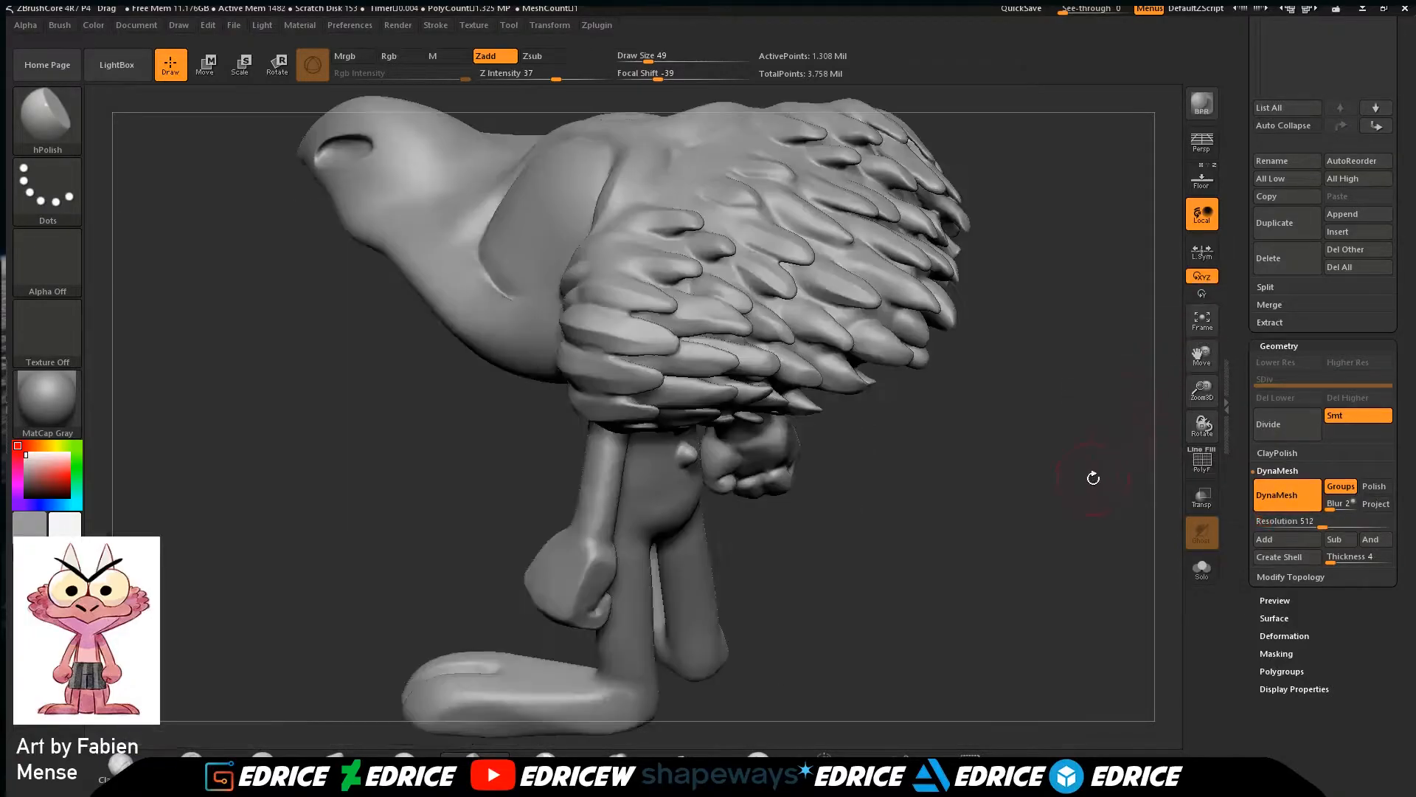
drag(989, 595, 907, 487)
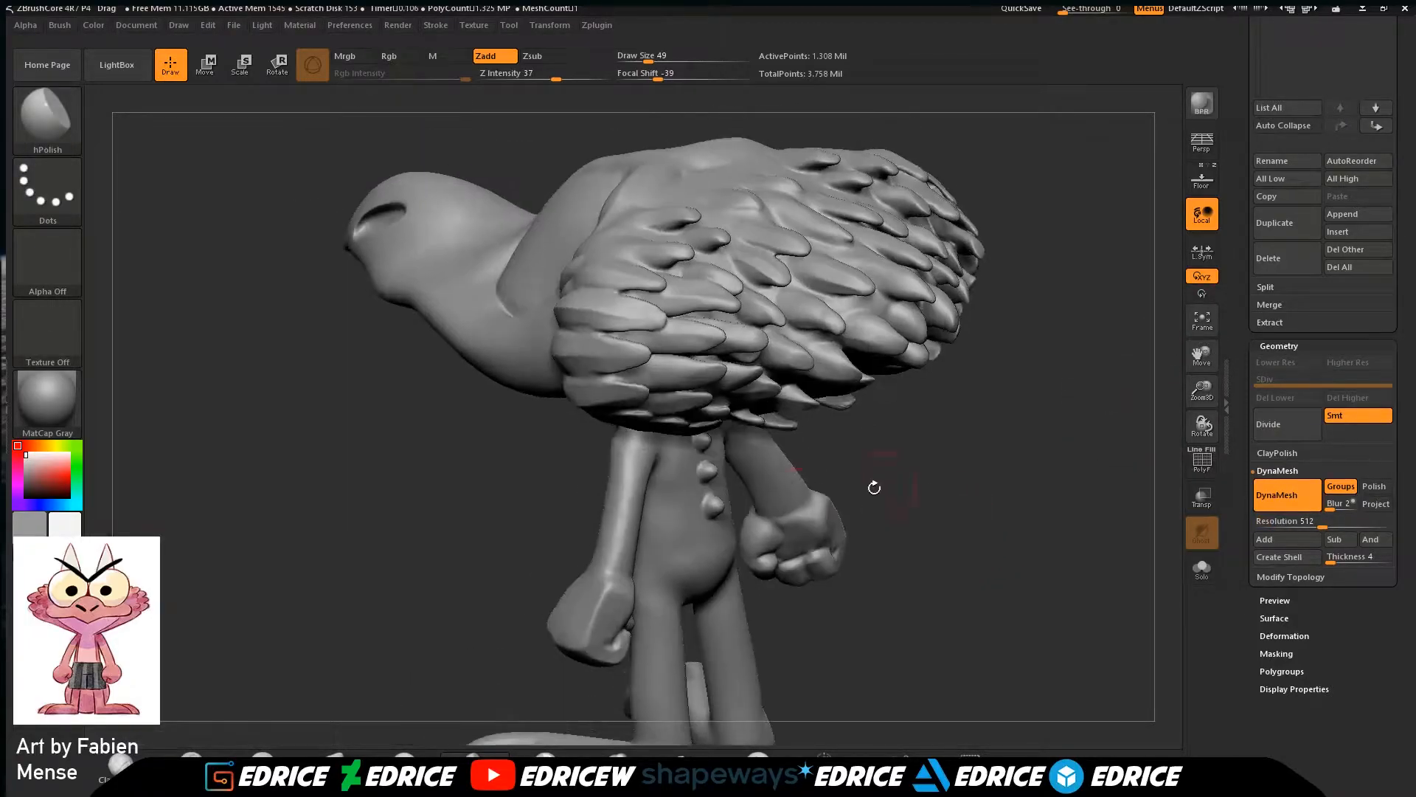
key(shift)
drag(992, 428, 877, 395)
shift+drag(668, 469, 649, 517)
mouse_move(841, 443)
mouse_down()
mouse_move(980, 411)
mouse_move(1062, 417)
mouse_up()
shift+drag(834, 459, 1116, 461)
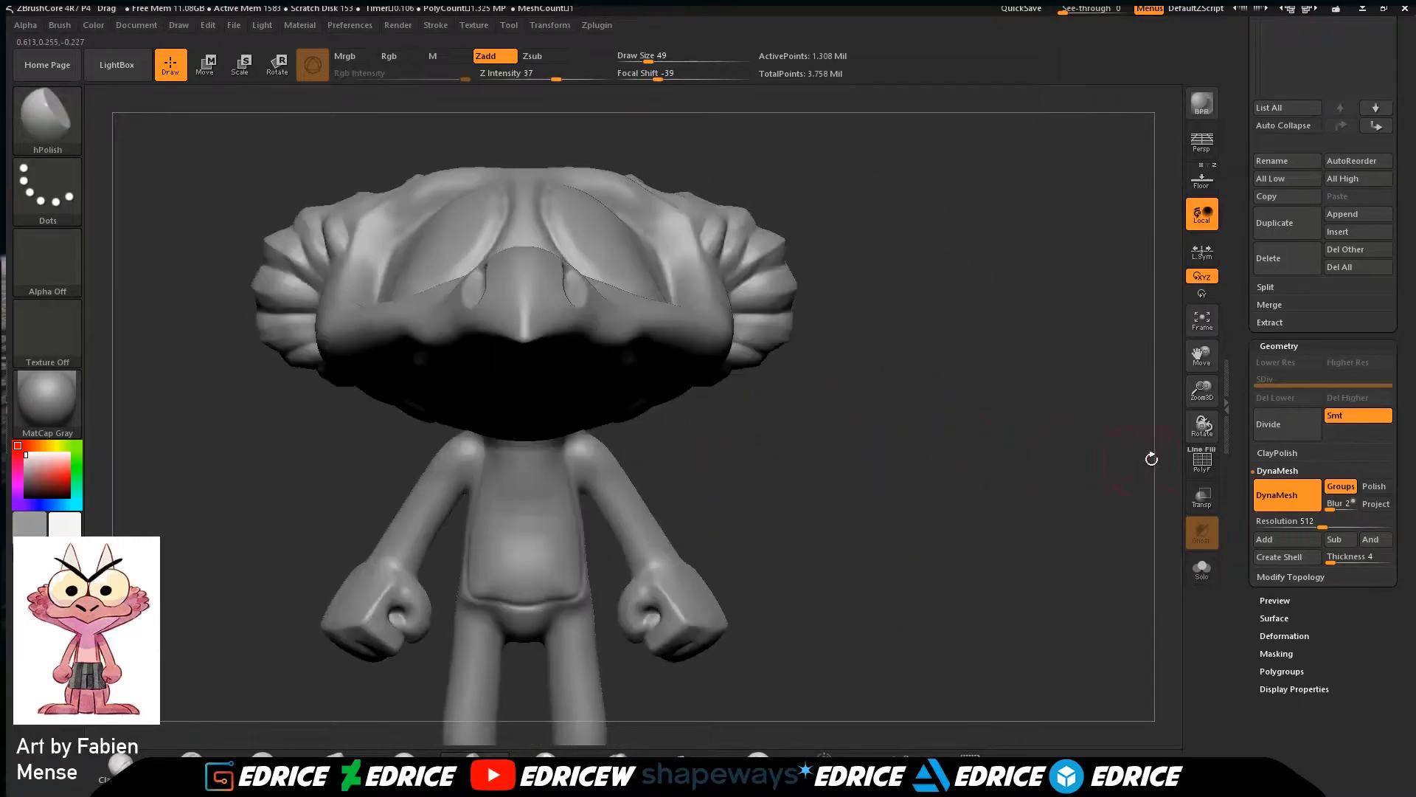
drag(1201, 390, 1239, 450)
drag(1201, 356, 1320, 169)
mouse_move(1056, 353)
ctrl+mouse_down()
mouse_move(1001, 475)
mouse_move(976, 497)
ctrl+mouse_up()
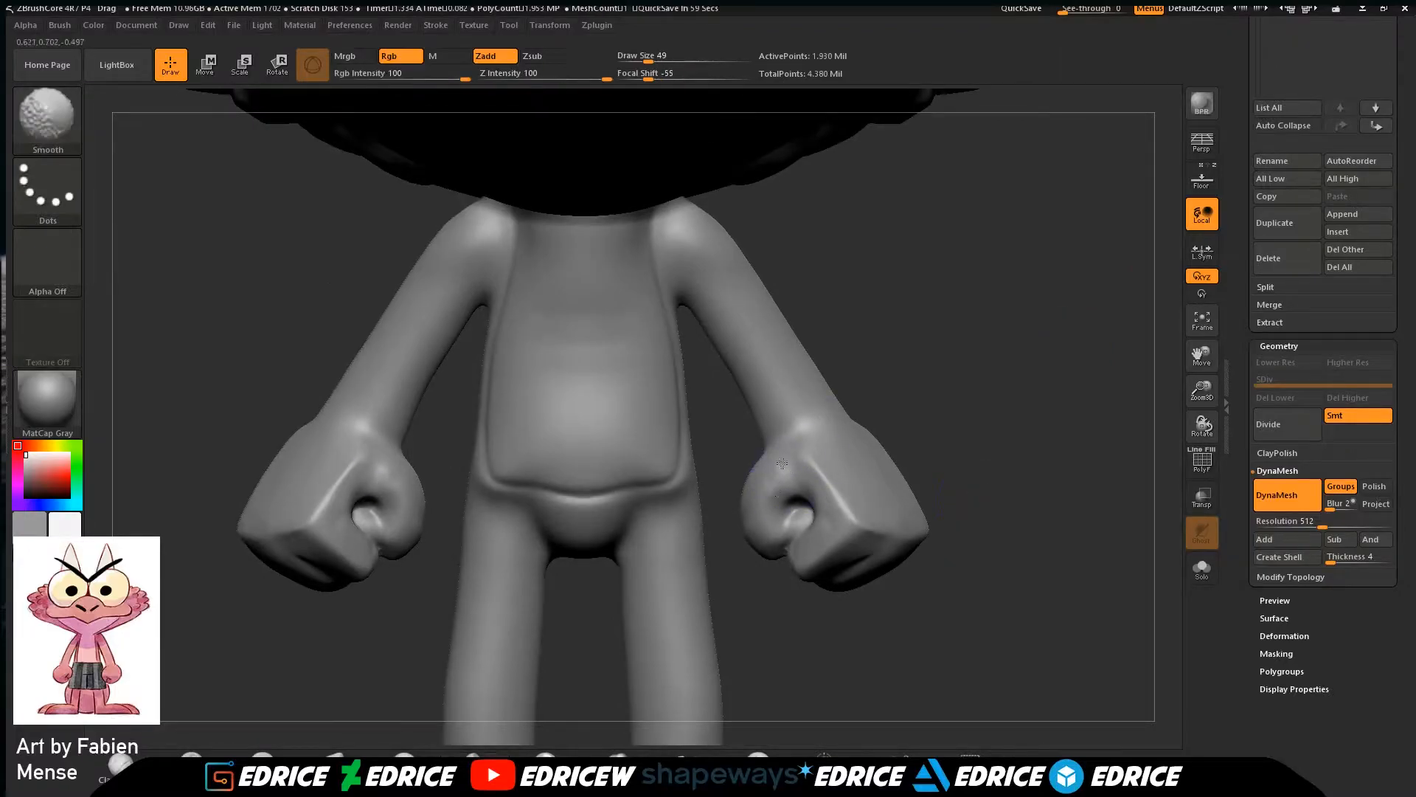
Smooth the surfaces of the fists and the back around the row of spikes.
drag(931, 550, 869, 474)
drag(1077, 543, 904, 513)
drag(992, 627, 885, 550)
drag(927, 686, 952, 656)
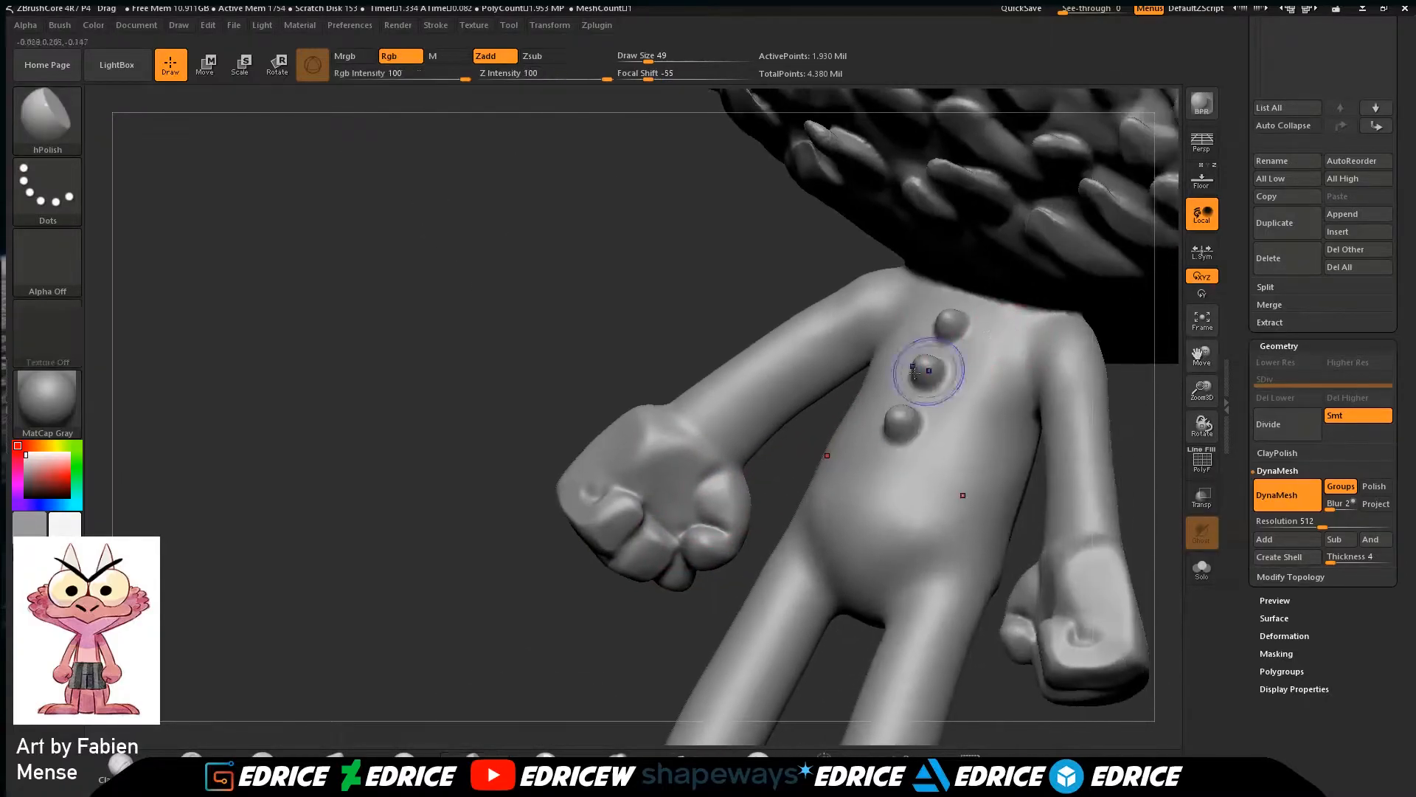
Smooth the creature's legs down to the ankles.
drag(1201, 354, 1131, 132)
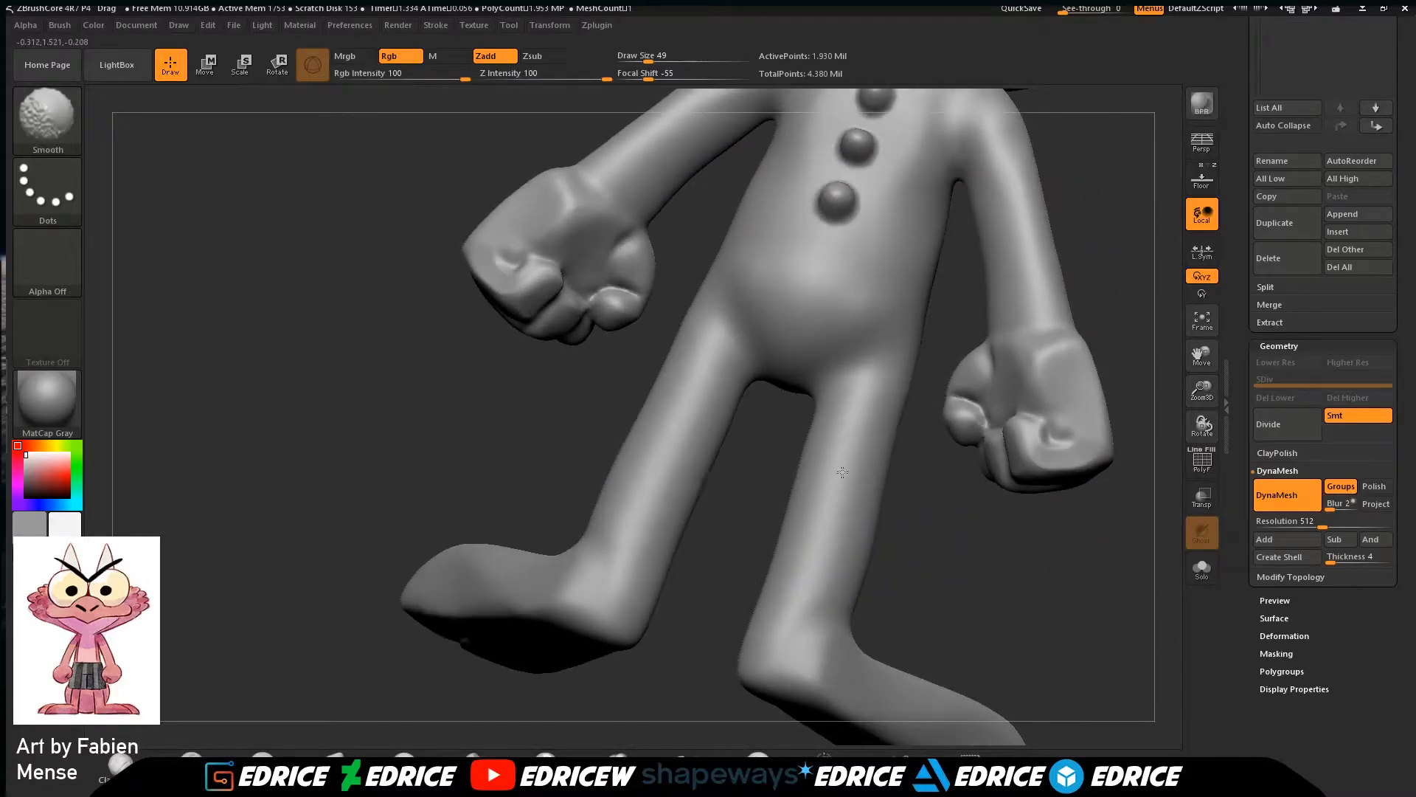
drag(952, 539, 968, 572)
shift+drag(821, 509, 813, 532)
mouse_move(903, 566)
mouse_down()
mouse_move(1018, 575)
mouse_move(1045, 563)
mouse_up()
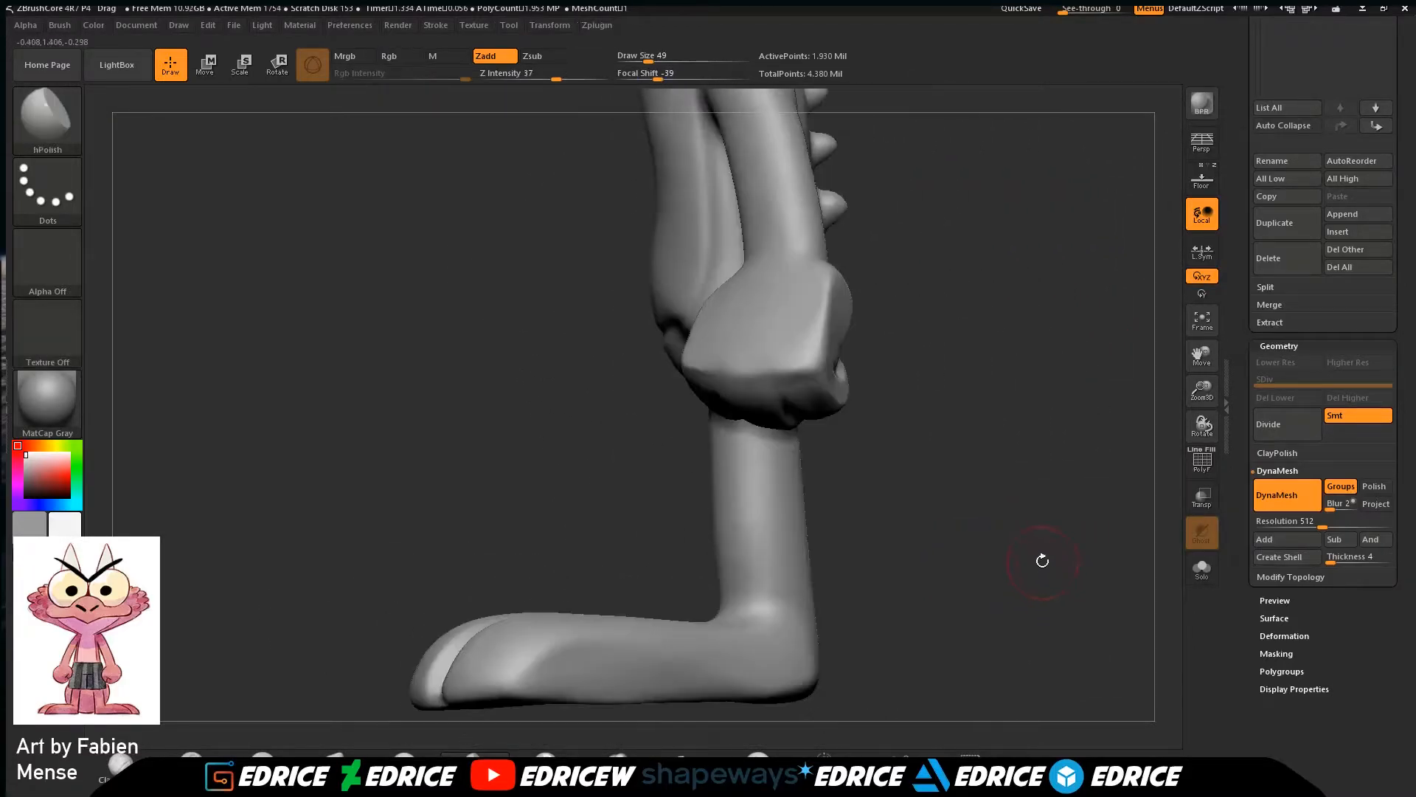
shift+drag(886, 531, 1055, 435)
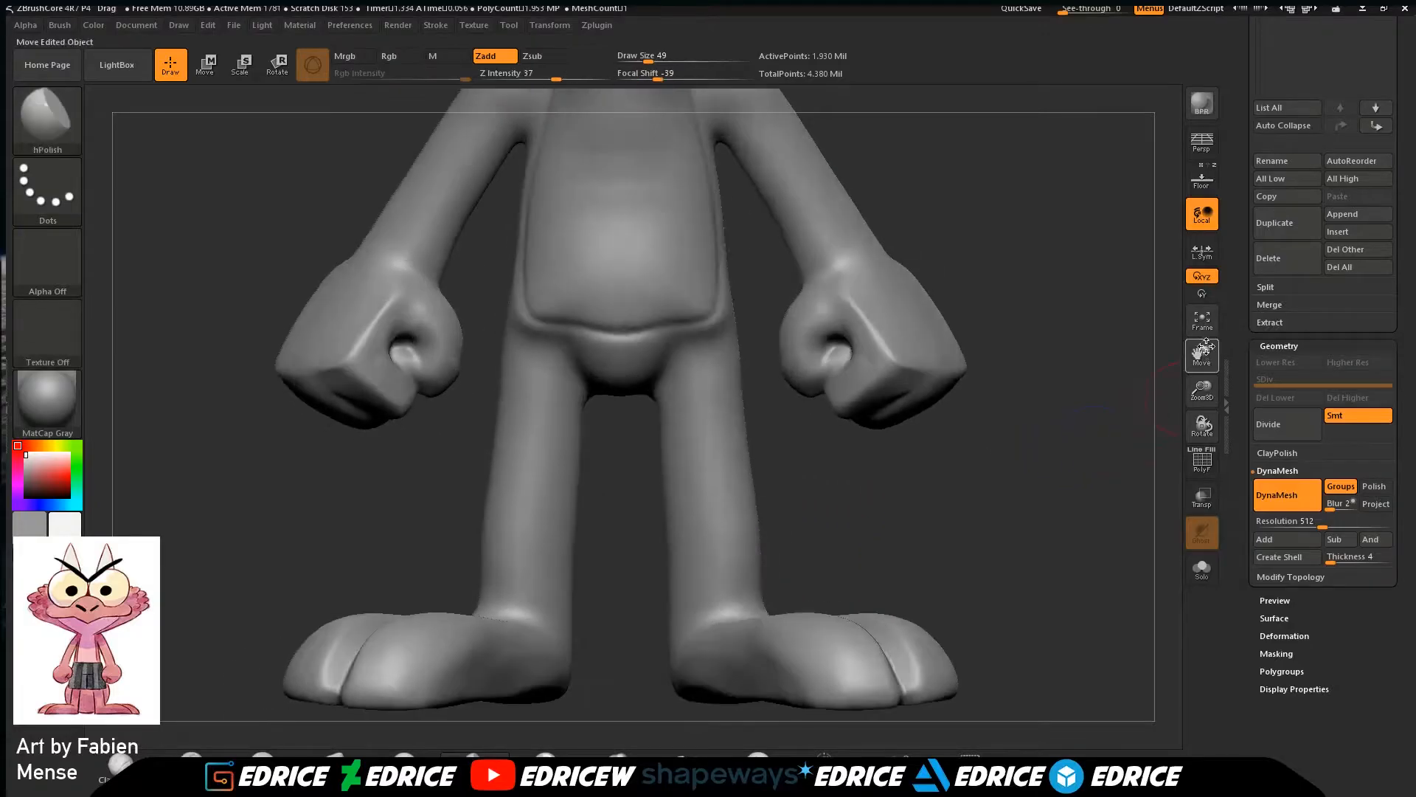
Crease the neck seam under the head and the belly plate's edge with the DamStandard brush, smoothing the surrounding surface.
drag(1206, 346, 1206, 661)
drag(1129, 455, 1002, 387)
click(74, 114)
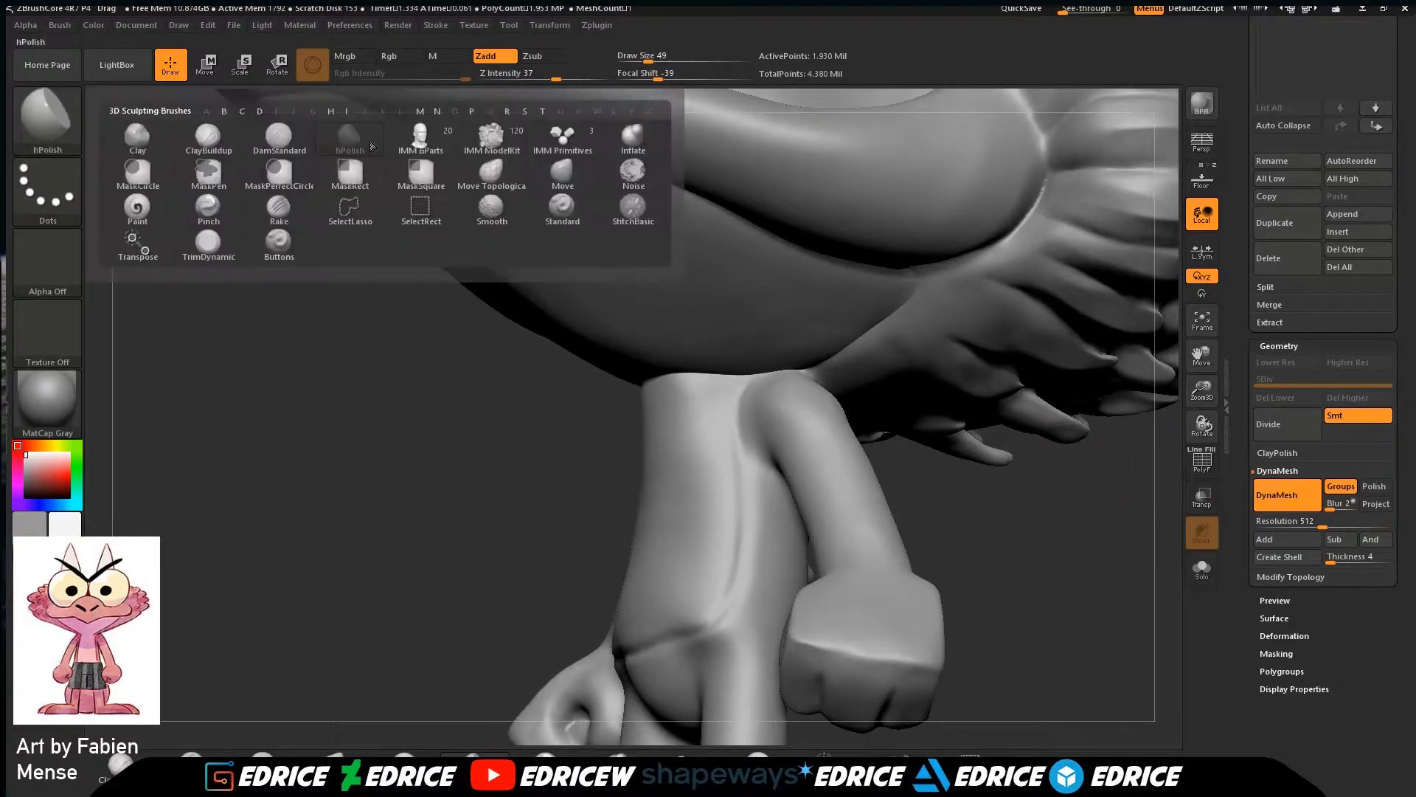
click(278, 136)
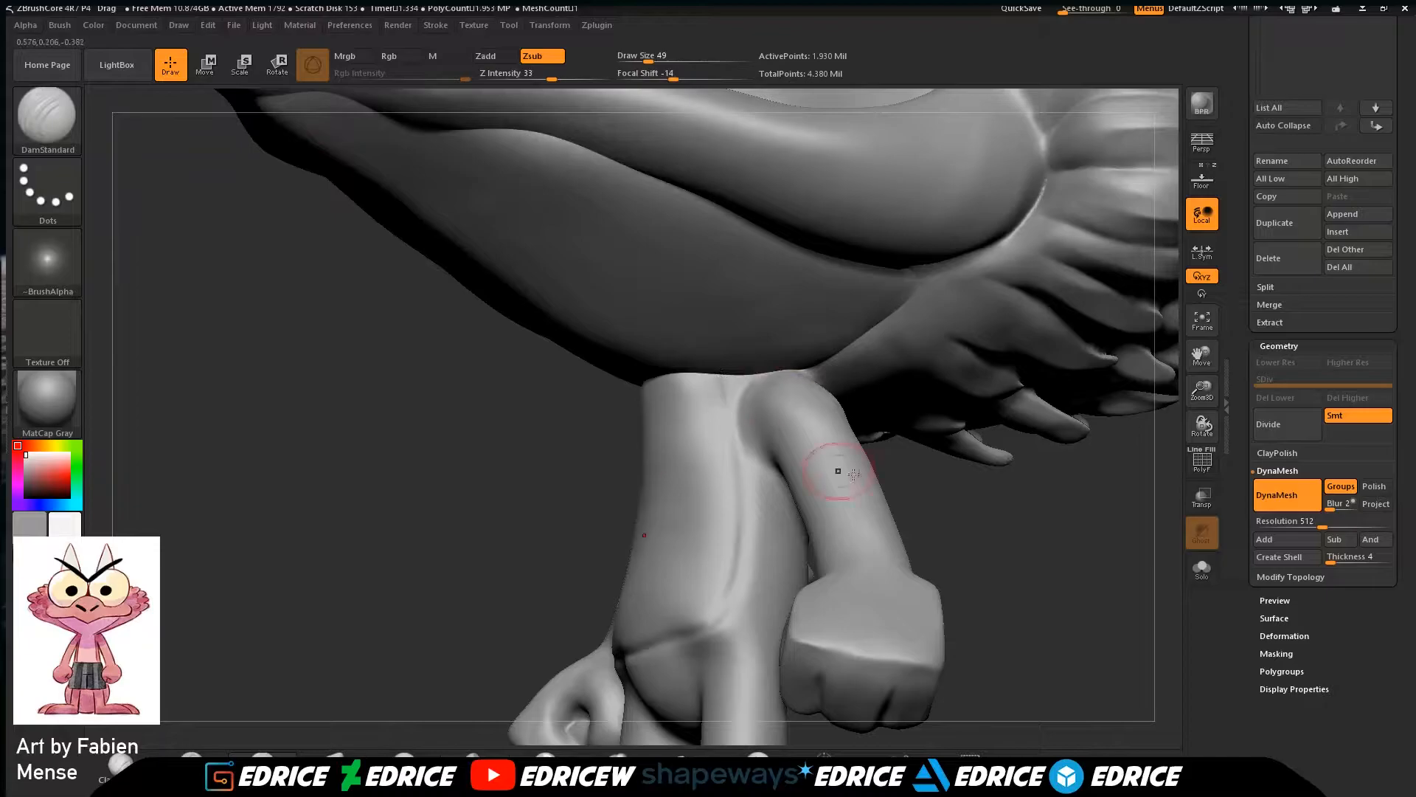
drag(936, 486, 967, 516)
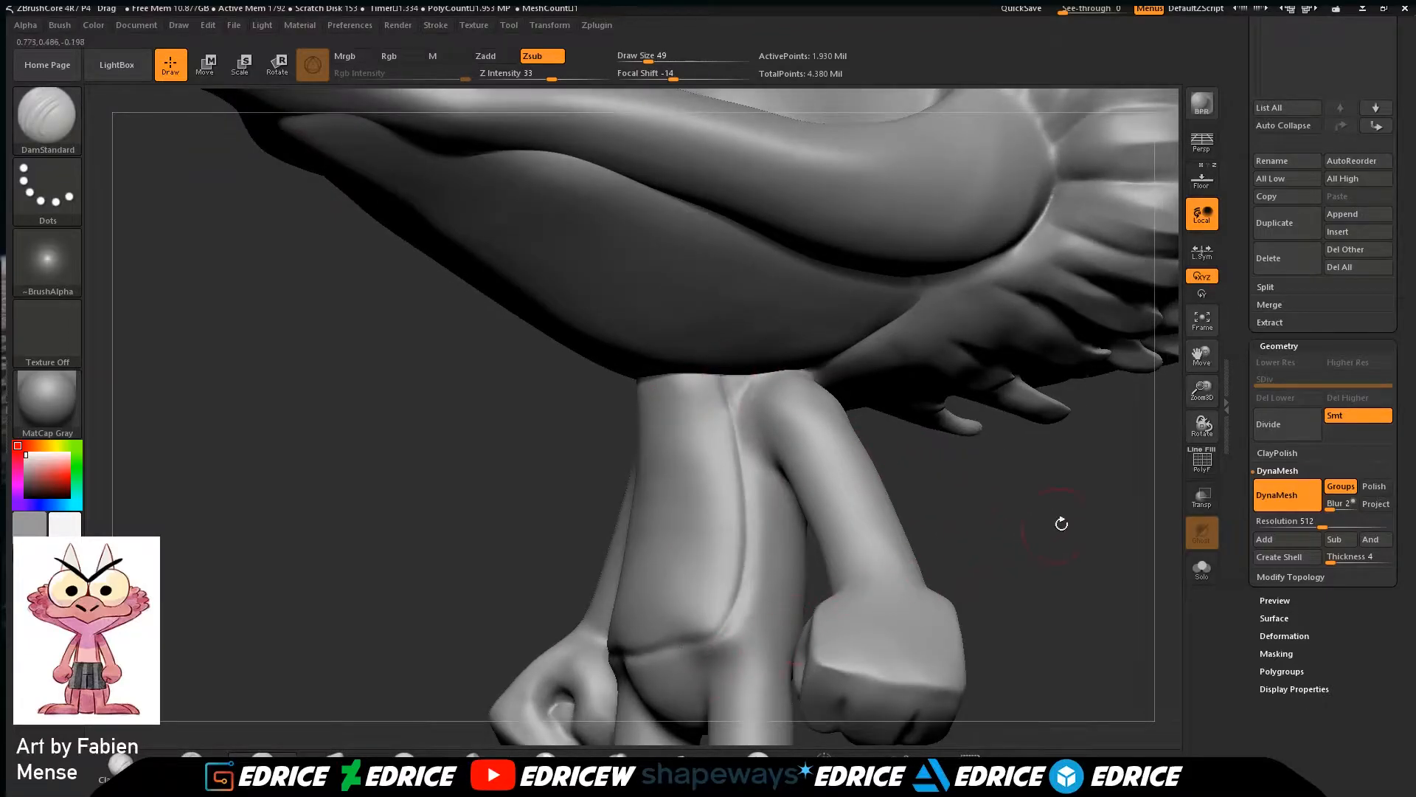
drag(1049, 526, 1107, 509)
shift+drag(731, 414, 736, 447)
mouse_move(952, 483)
mouse_down()
mouse_move(1028, 487)
mouse_move(1154, 373)
mouse_move(1136, 544)
mouse_move(1157, 533)
mouse_up()
mouse_move(492, 352)
shift+mouse_down()
mouse_move(509, 385)
mouse_move(522, 373)
shift+mouse_up()
drag(1074, 601, 1136, 539)
mouse_move(1210, 359)
alt+mouse_down()
mouse_move(1097, 490)
mouse_move(1100, 442)
alt+mouse_up()
shift+drag(1002, 460, 1008, 496)
mouse_move(1091, 450)
mouse_down()
mouse_move(1110, 437)
mouse_move(1170, 452)
mouse_move(1107, 487)
mouse_move(1117, 499)
mouse_up()
Adjust the stray scales on the underside of the head with the Move Topological brush at draw size 104.
key(f)
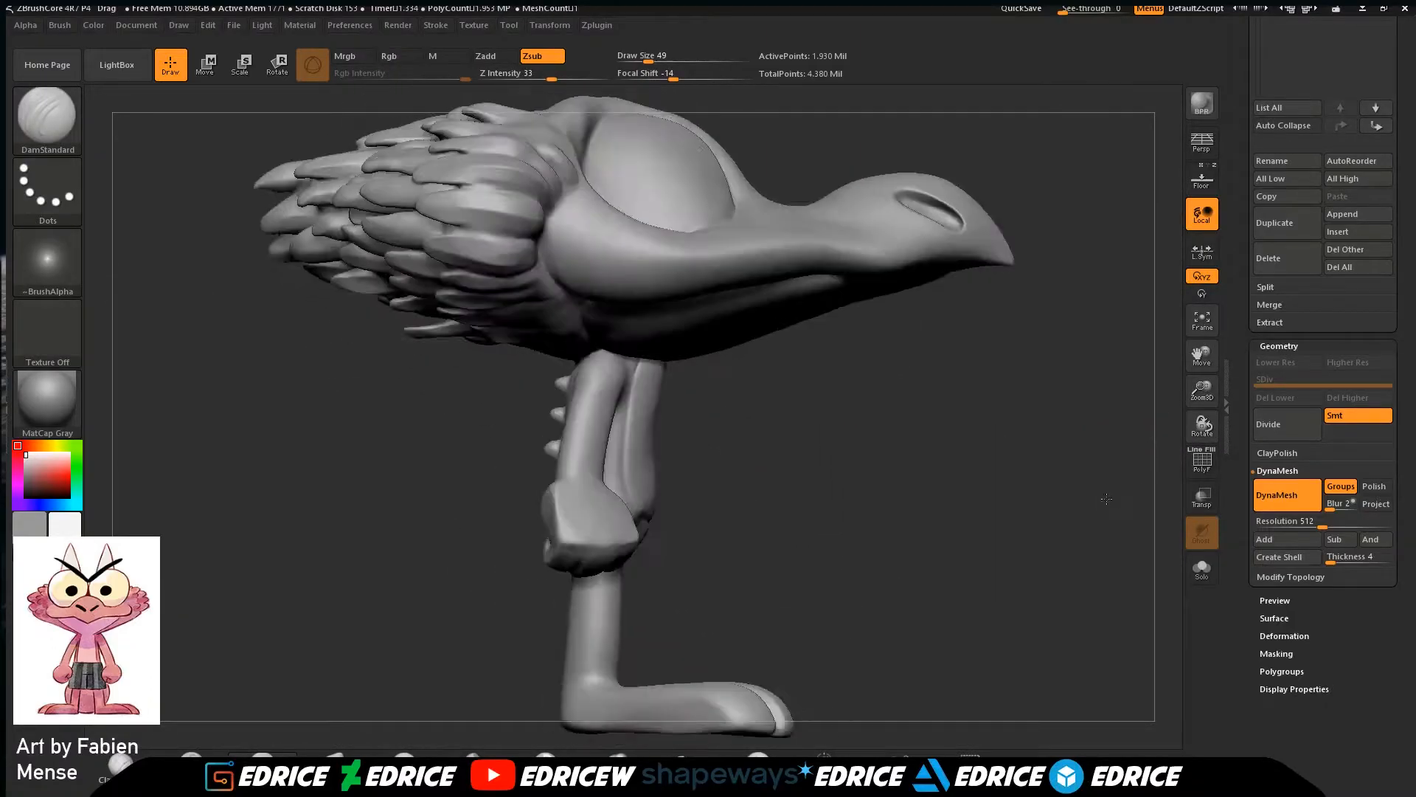
key(b)
click(490, 177)
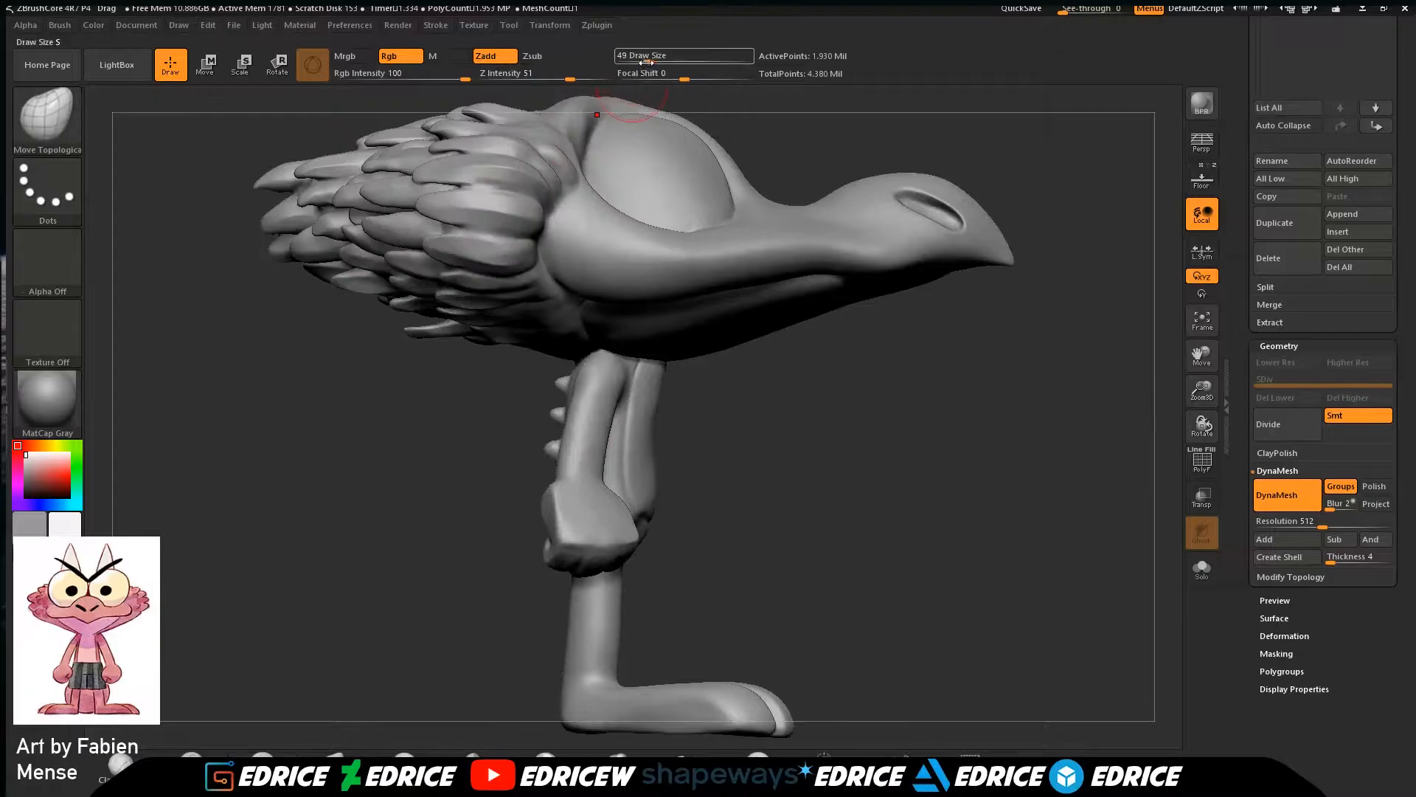
drag(657, 56, 661, 56)
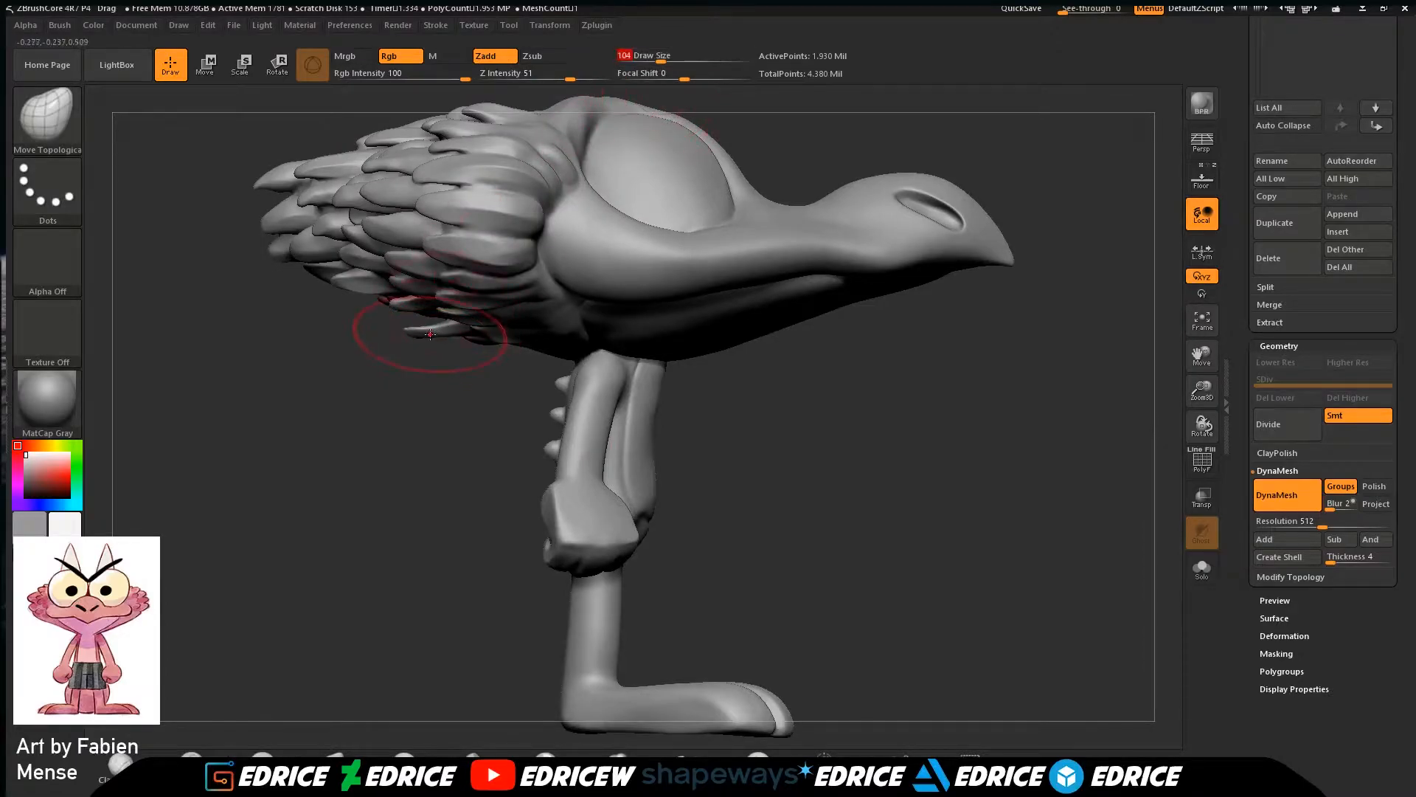
drag(405, 324, 404, 318)
drag(446, 377, 559, 296)
drag(357, 350, 358, 350)
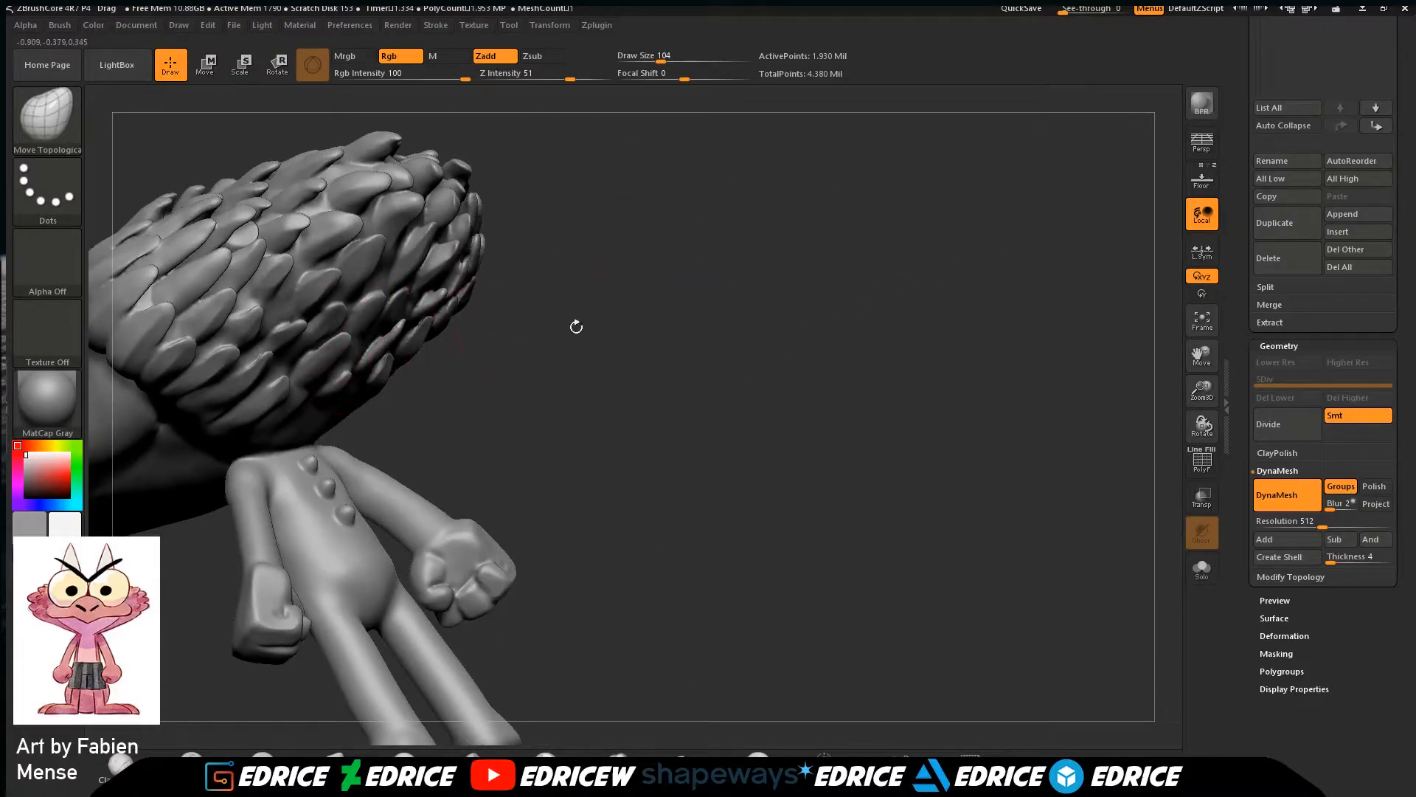
drag(570, 320, 497, 393)
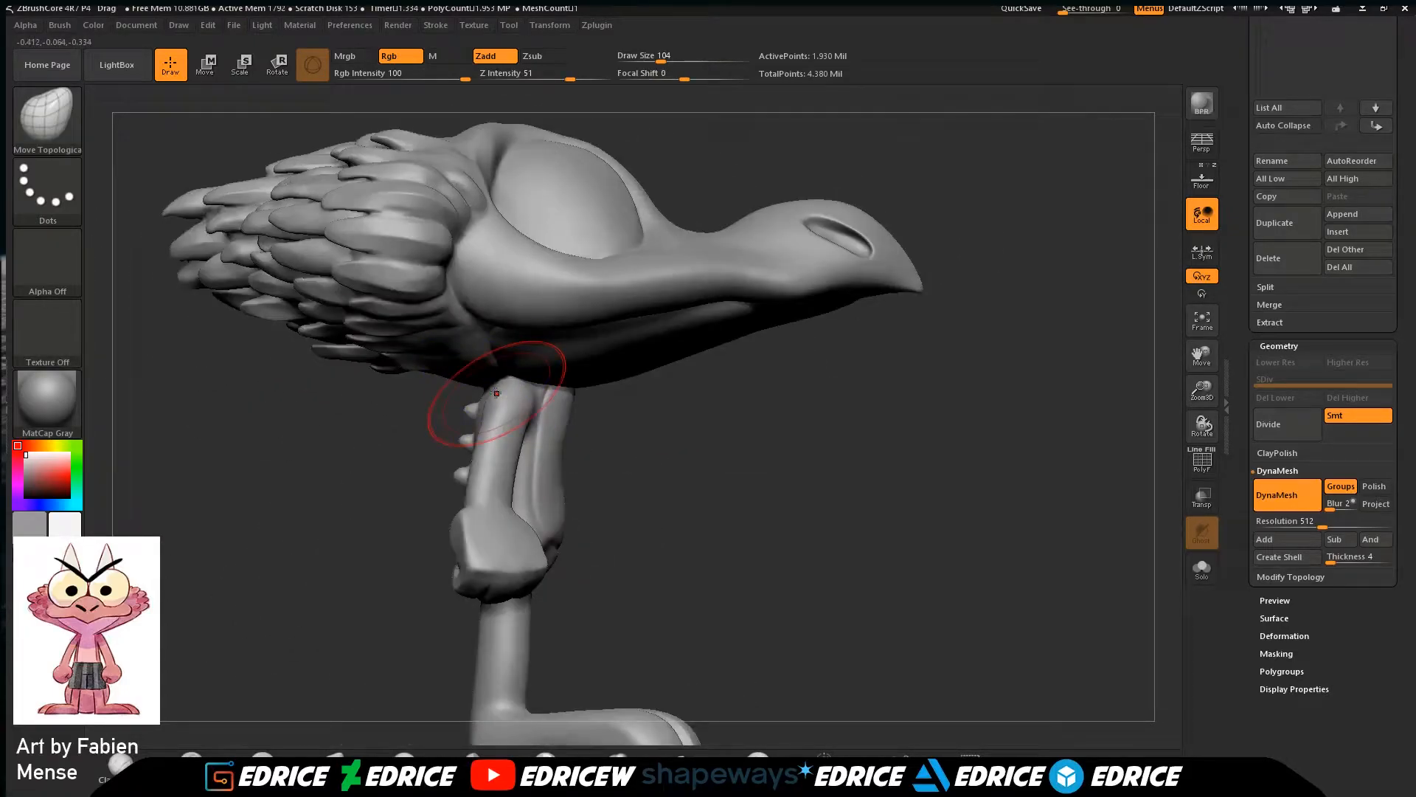
Flatten the lower scales on the back of the head with the hPolish brush, smoothing their edges and the gaps between them.
click(1202, 320)
drag(1111, 494, 1151, 605)
drag(601, 617, 579, 654)
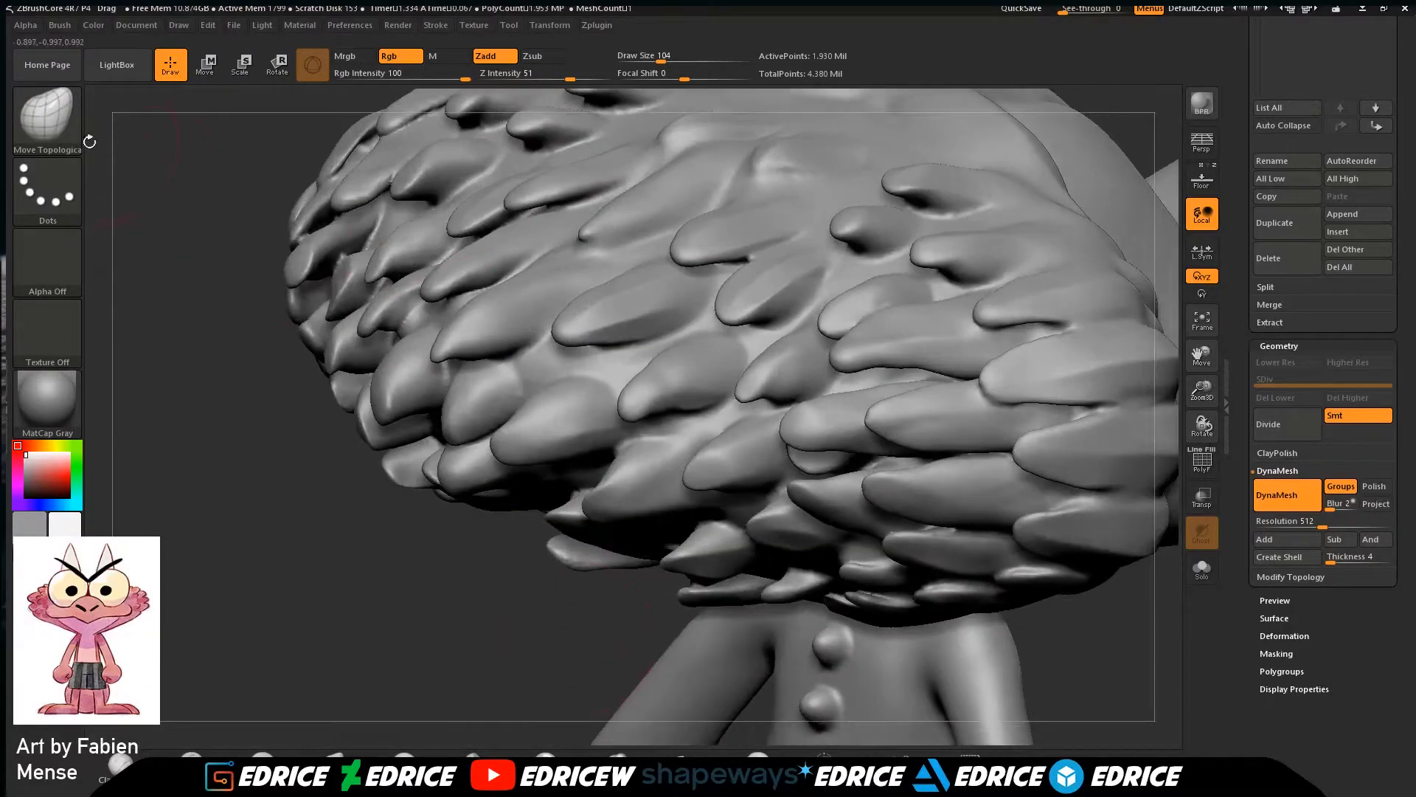
key(b)
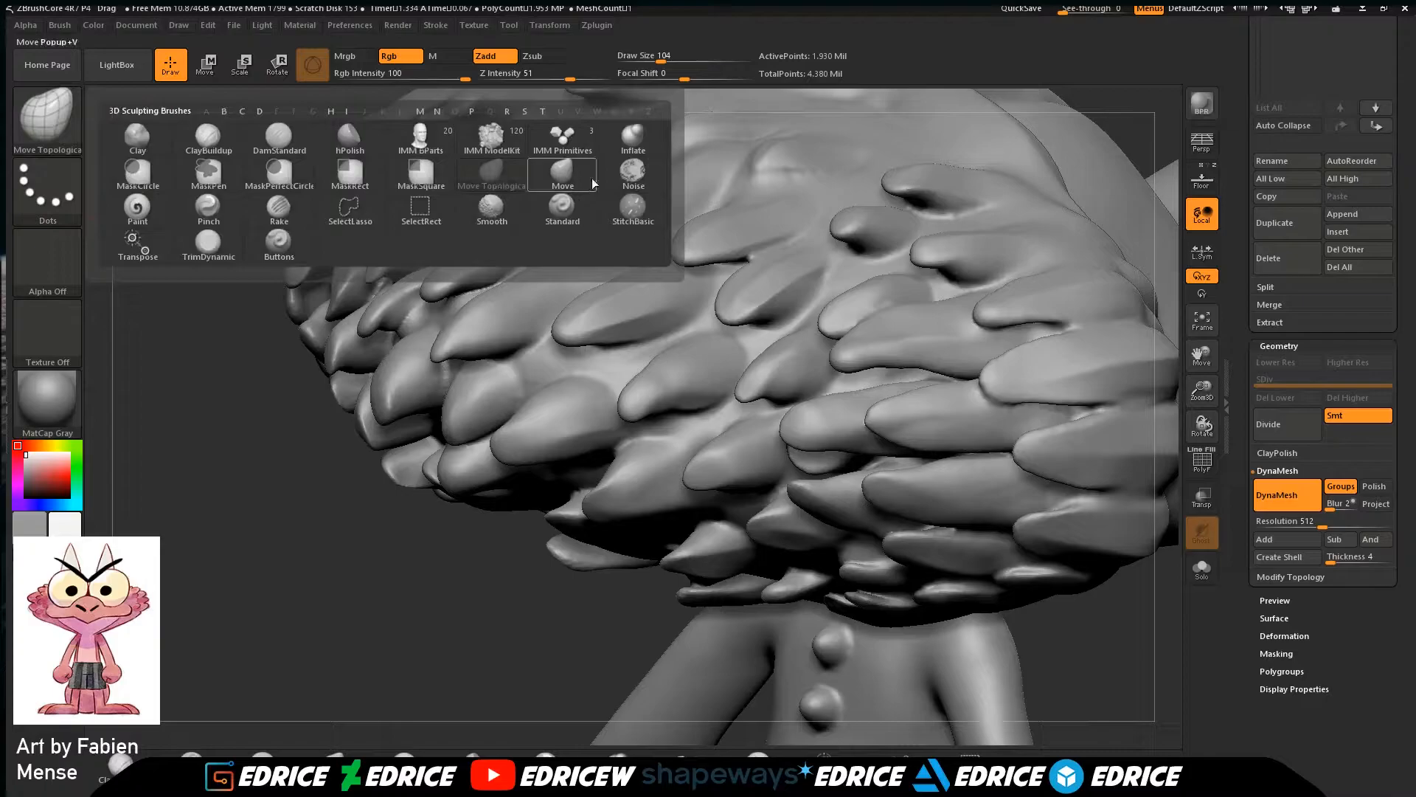
click(349, 137)
drag(396, 547, 435, 519)
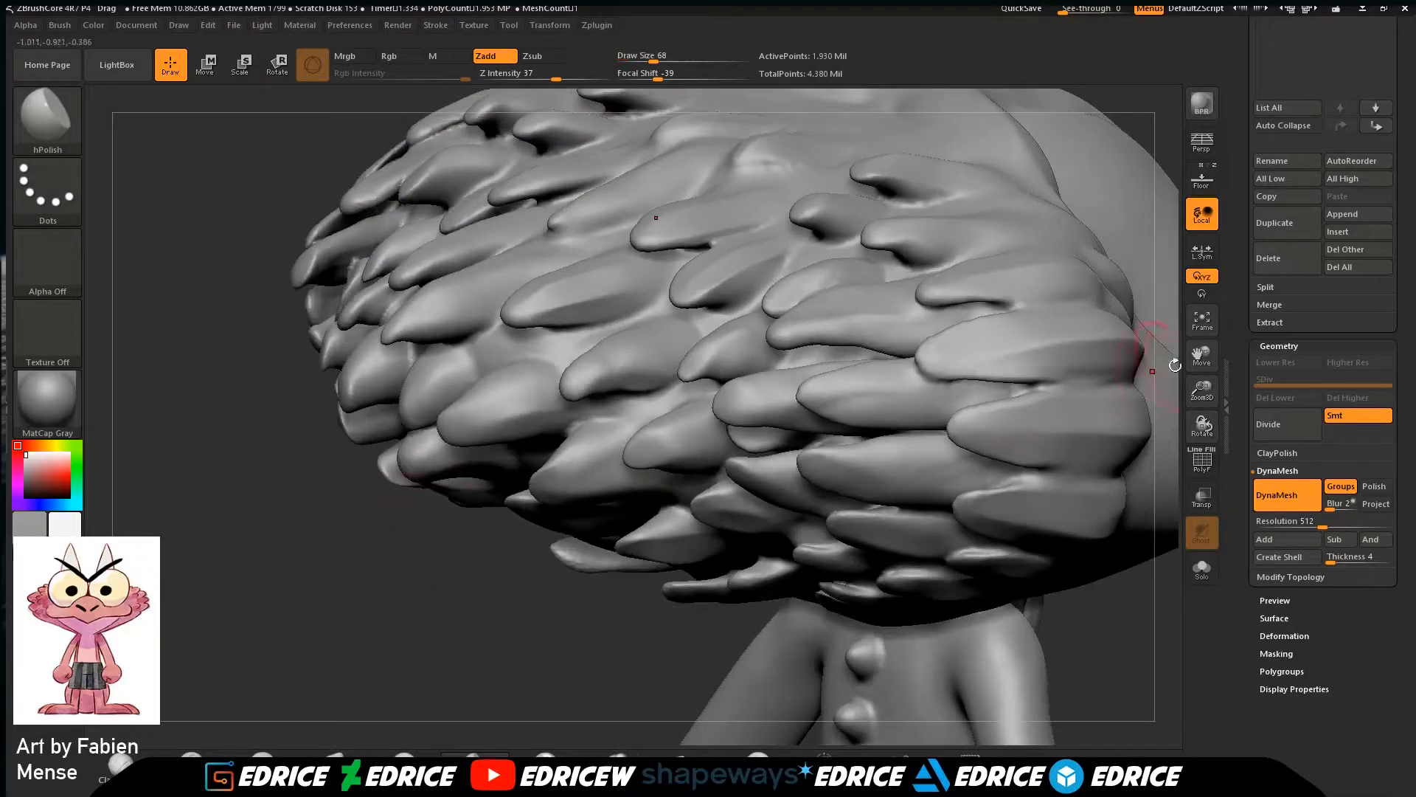
drag(1203, 391, 1204, 443)
drag(1203, 356, 1357, 402)
shift+drag(830, 382, 715, 353)
drag(548, 616, 549, 543)
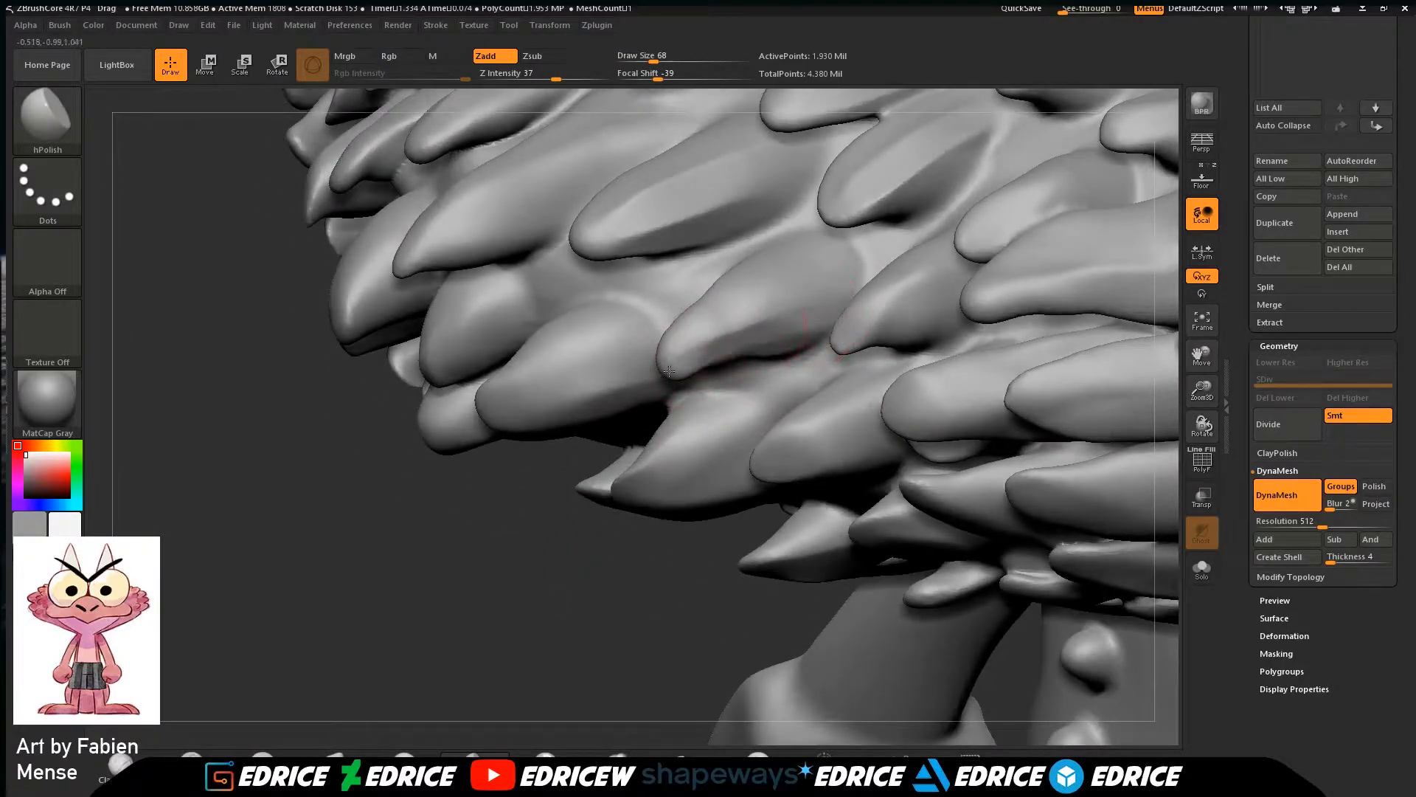
mouse_move(579, 483)
mouse_down()
mouse_move(794, 344)
mouse_move(683, 365)
mouse_up()
shift+drag(800, 325, 682, 362)
Polish the faces of the scales in the middle rows on the back of the head with hPolish.
mouse_move(434, 609)
mouse_down()
mouse_move(410, 616)
mouse_move(600, 231)
mouse_up()
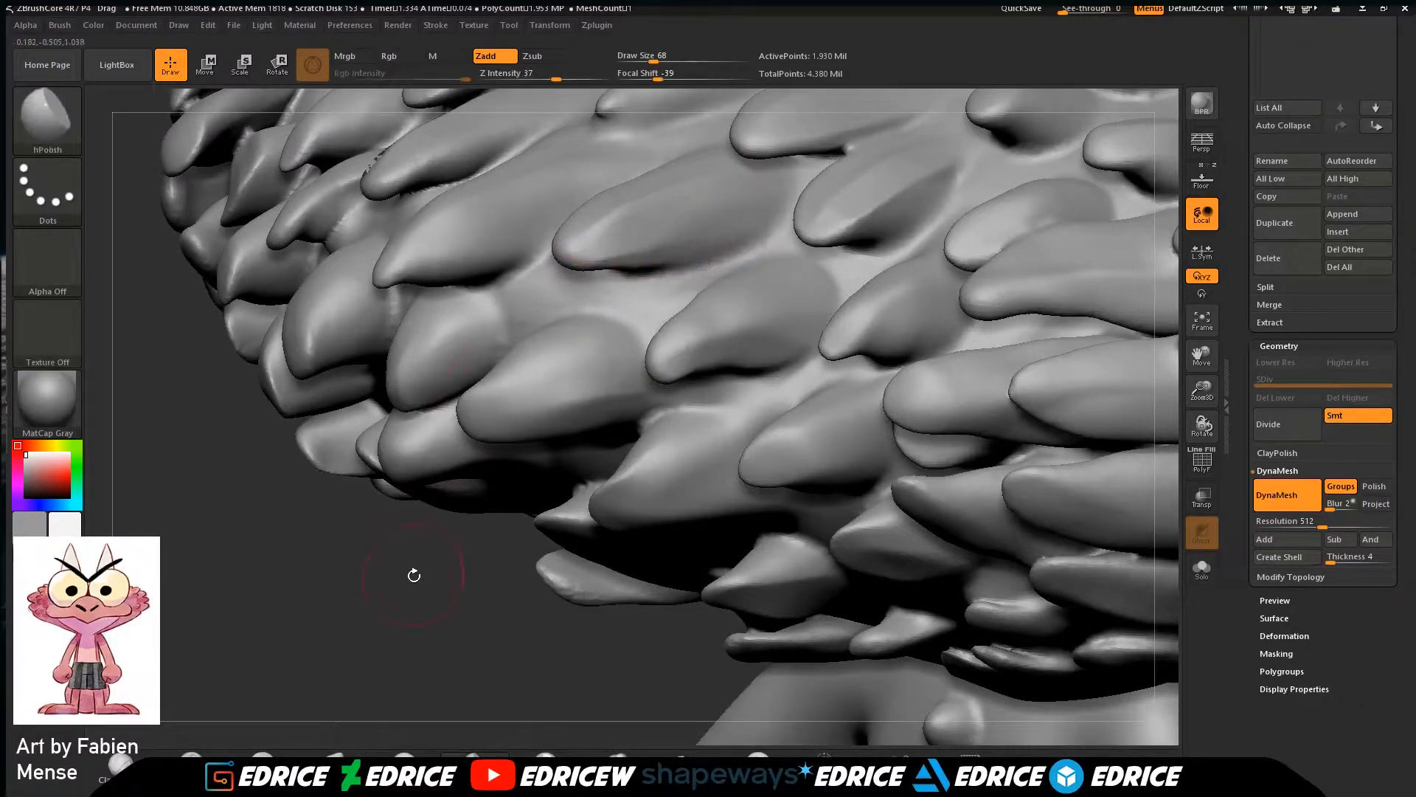
drag(411, 569, 565, 479)
drag(1193, 354, 1313, 461)
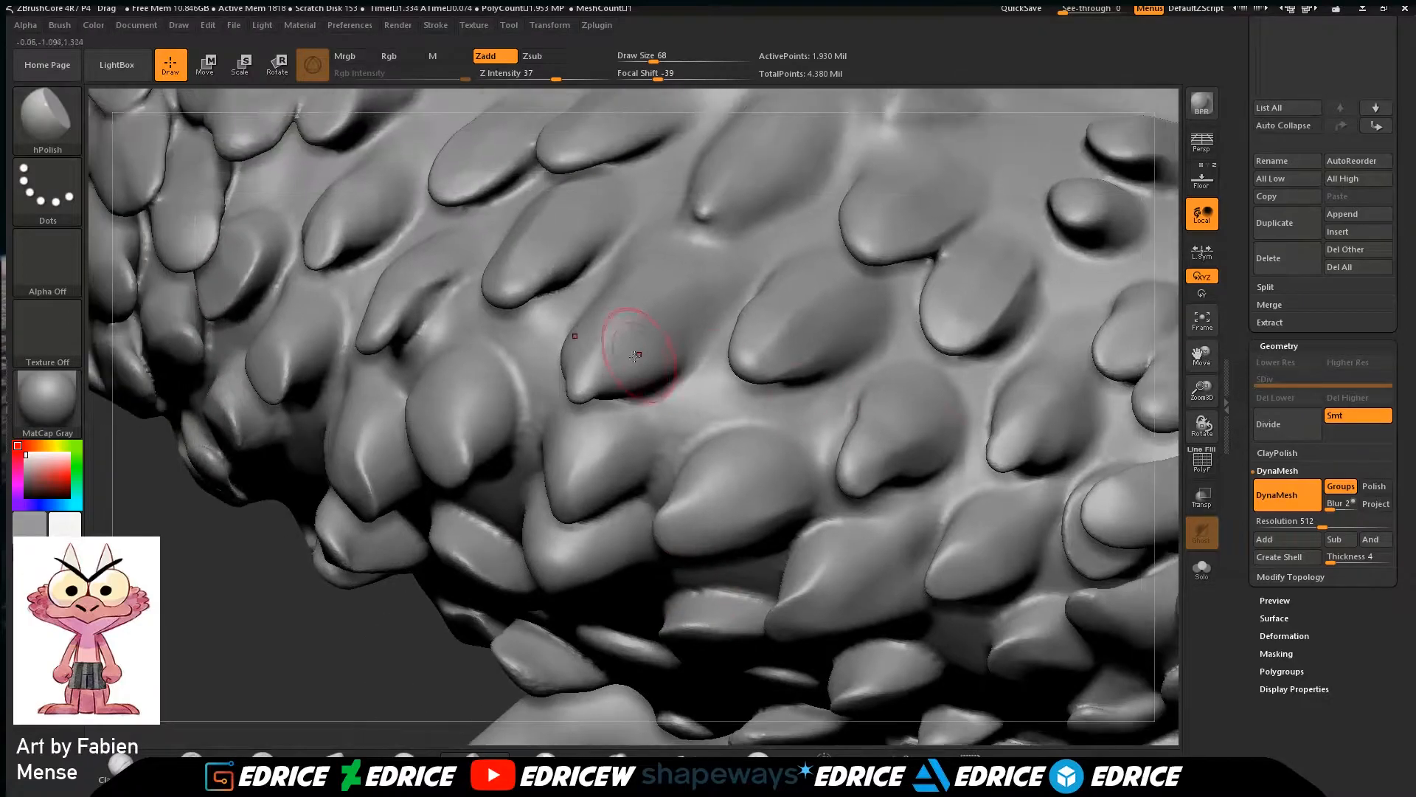
mouse_move(387, 622)
mouse_down()
mouse_move(320, 686)
mouse_move(236, 675)
mouse_up()
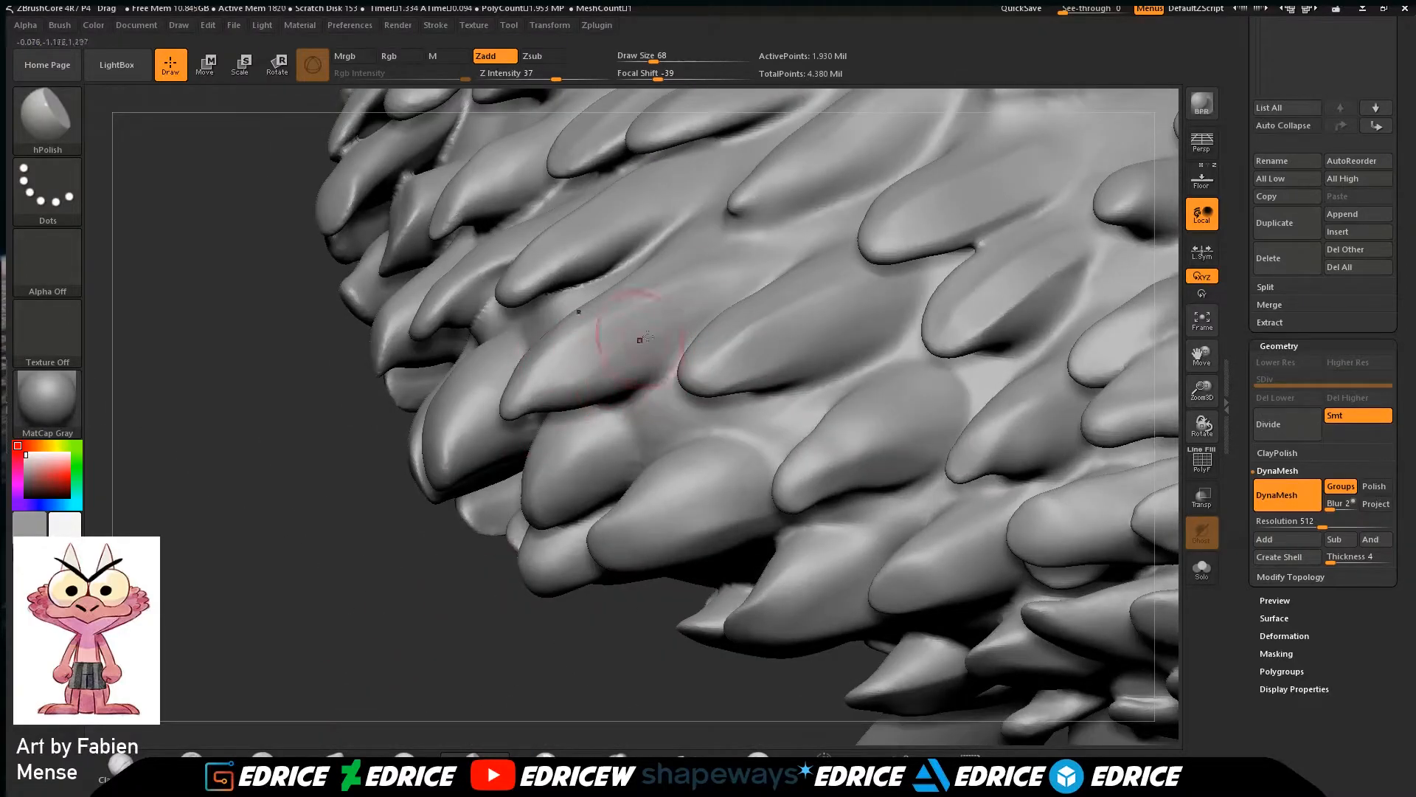
drag(540, 398, 523, 410)
Polish and smooth the scales hanging above the creature's back and around the far side of the head.
mouse_move(416, 603)
mouse_down()
mouse_move(436, 583)
mouse_move(413, 560)
mouse_move(274, 546)
mouse_up()
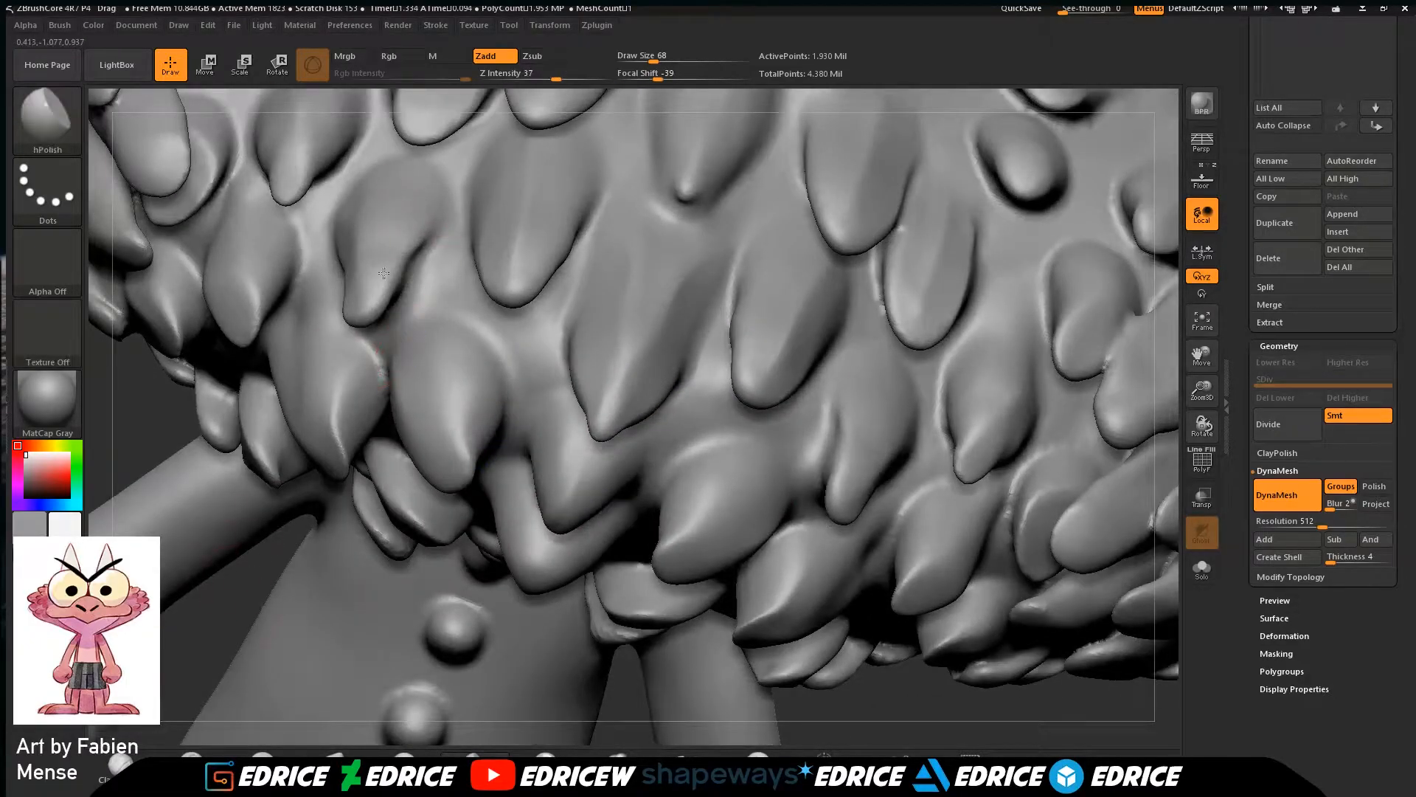
drag(134, 467, 1088, 509)
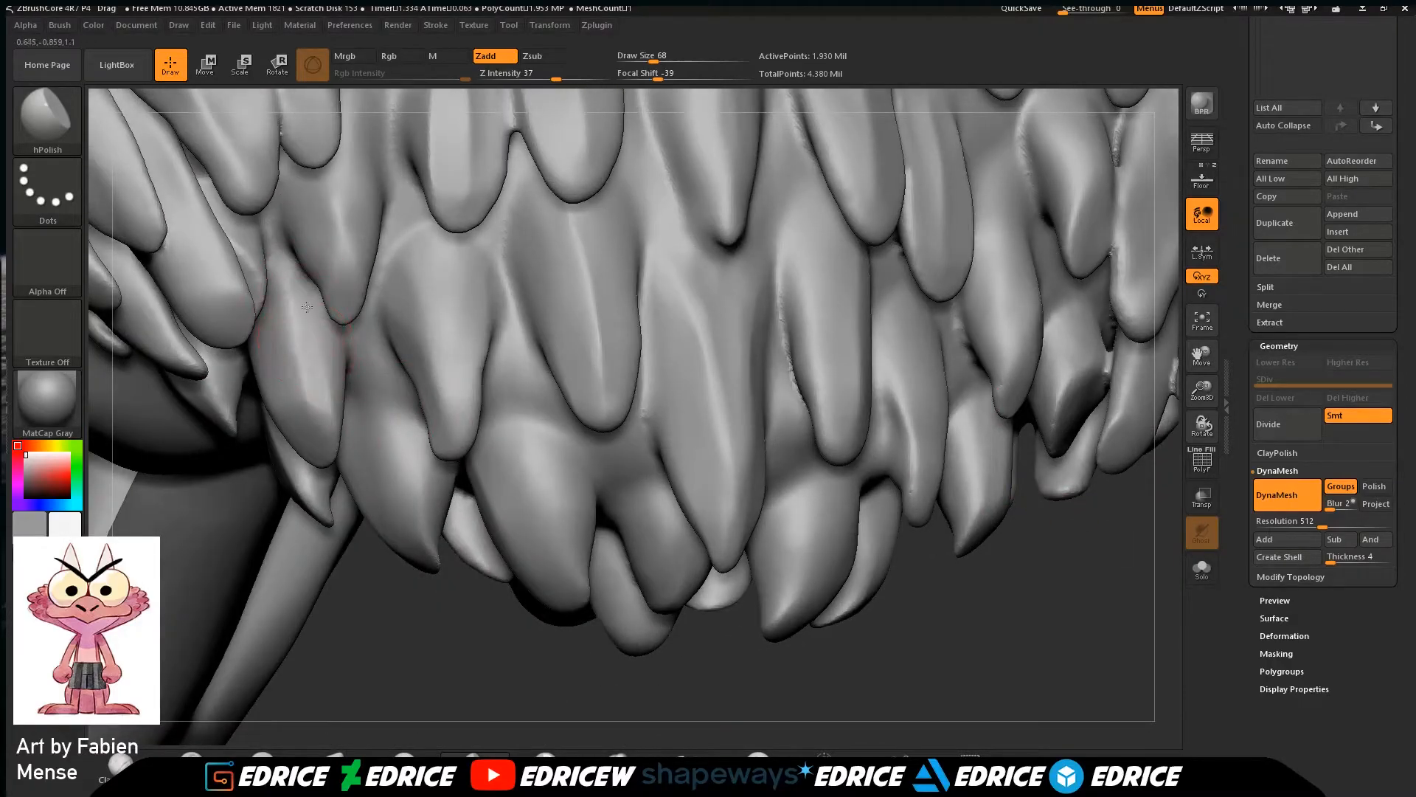
shift+drag(316, 369, 312, 354)
mouse_move(373, 627)
mouse_down()
mouse_move(546, 590)
mouse_move(561, 664)
mouse_up()
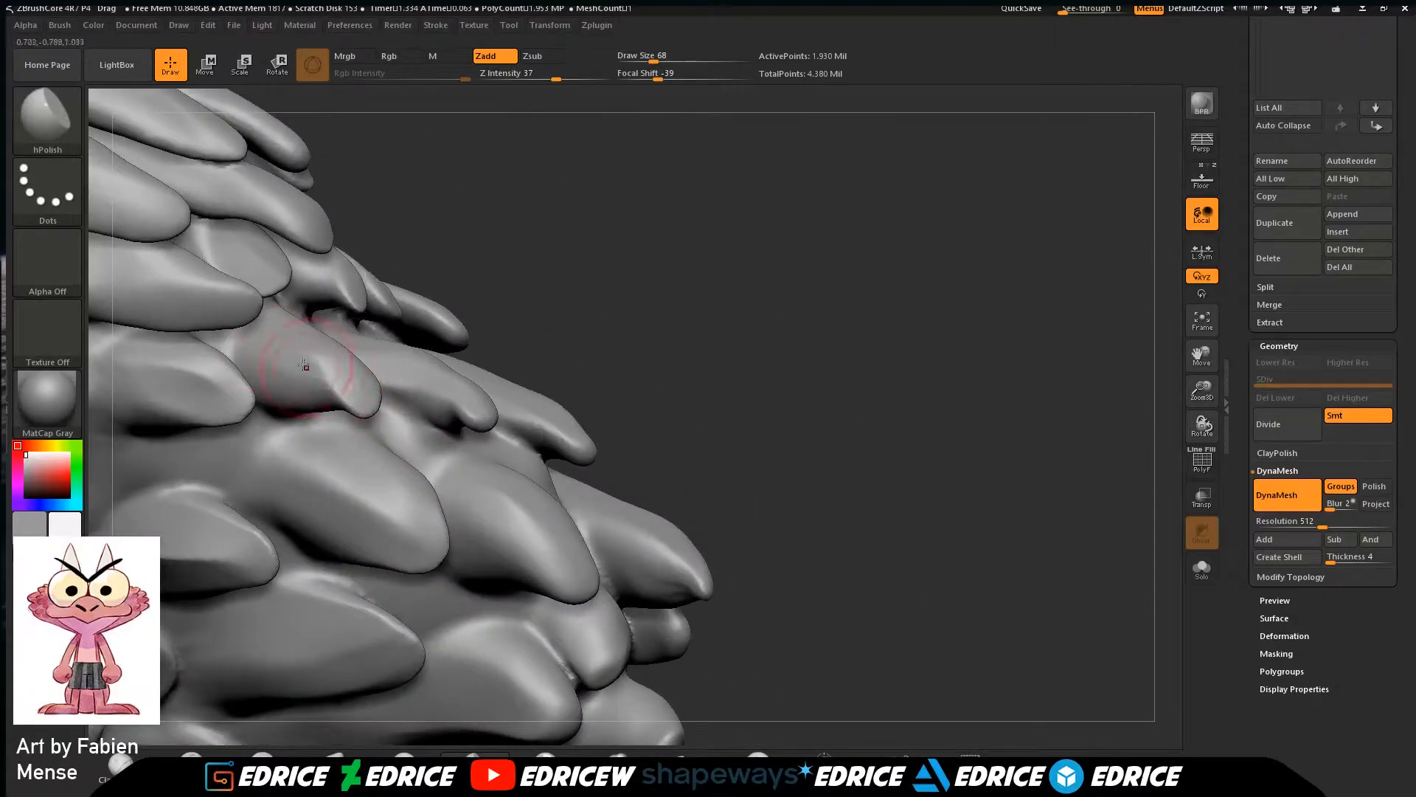
mouse_move(329, 382)
shift+mouse_down()
mouse_move(313, 363)
mouse_move(320, 378)
shift+mouse_up()
drag(489, 238, 480, 147)
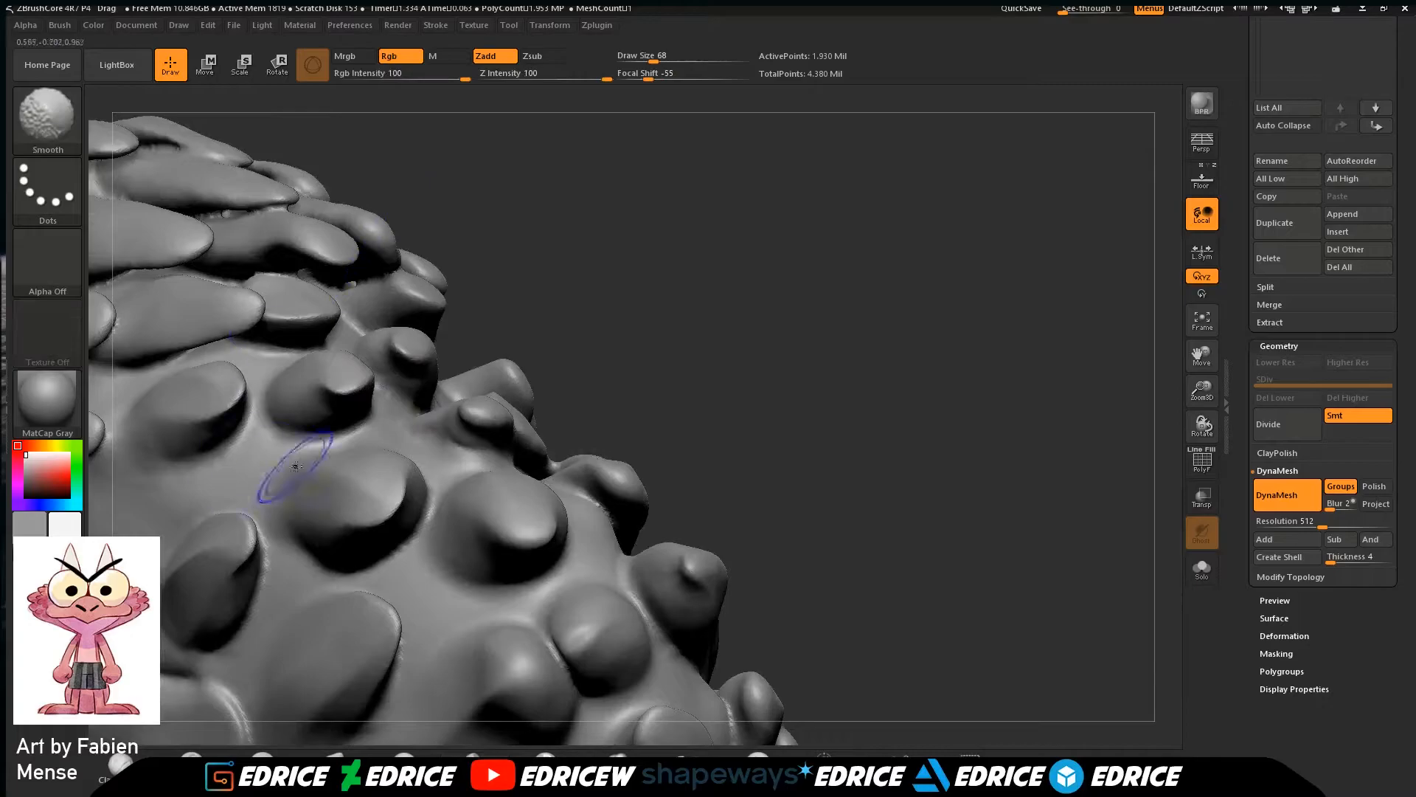
drag(727, 294, 572, 368)
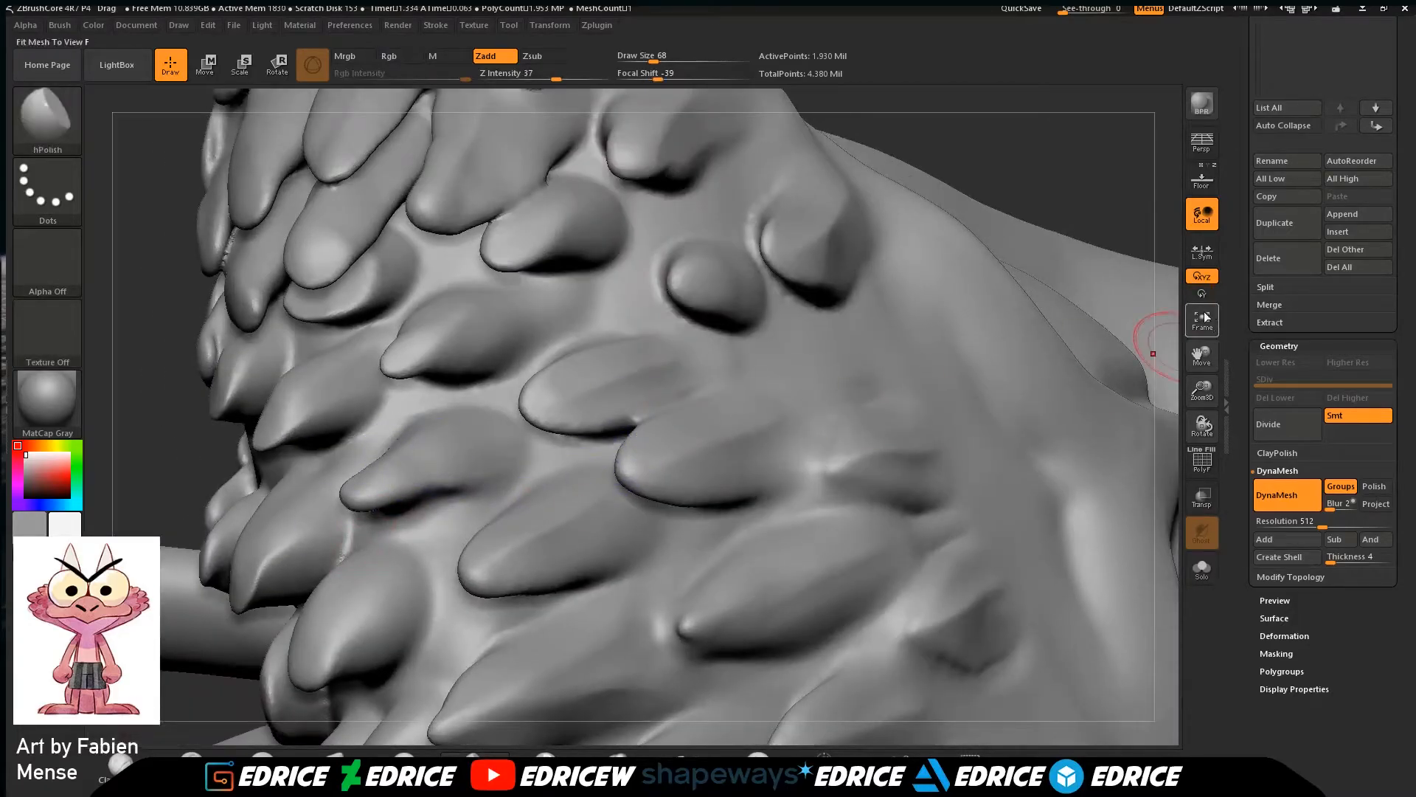
Smooth the side cluster of scales behind the cheek and the gaps between the narrow scales along the head's edge.
click(1210, 317)
drag(1129, 422, 1113, 343)
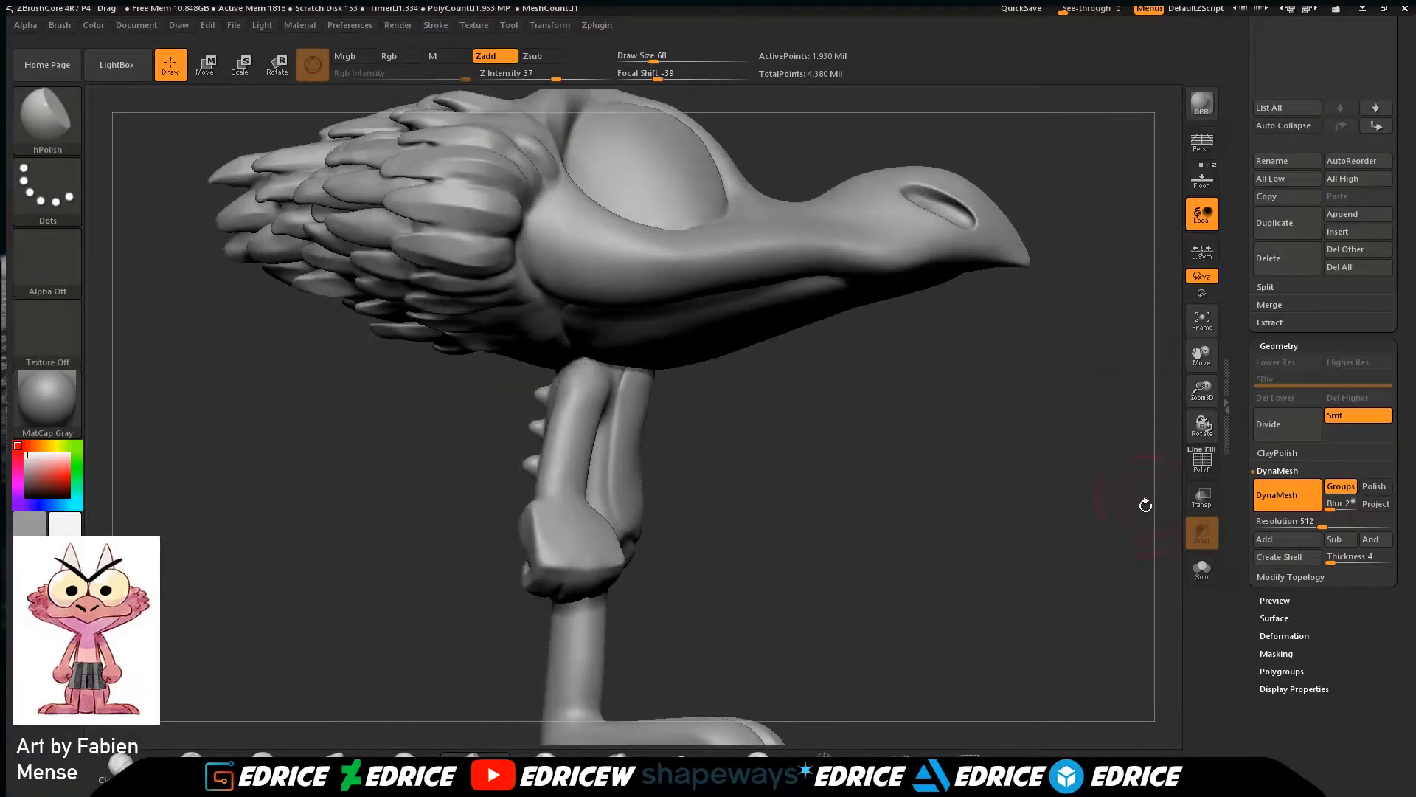
drag(1205, 411, 1212, 472)
drag(1204, 357, 1284, 682)
drag(1167, 671, 1070, 583)
drag(1062, 229, 1069, 118)
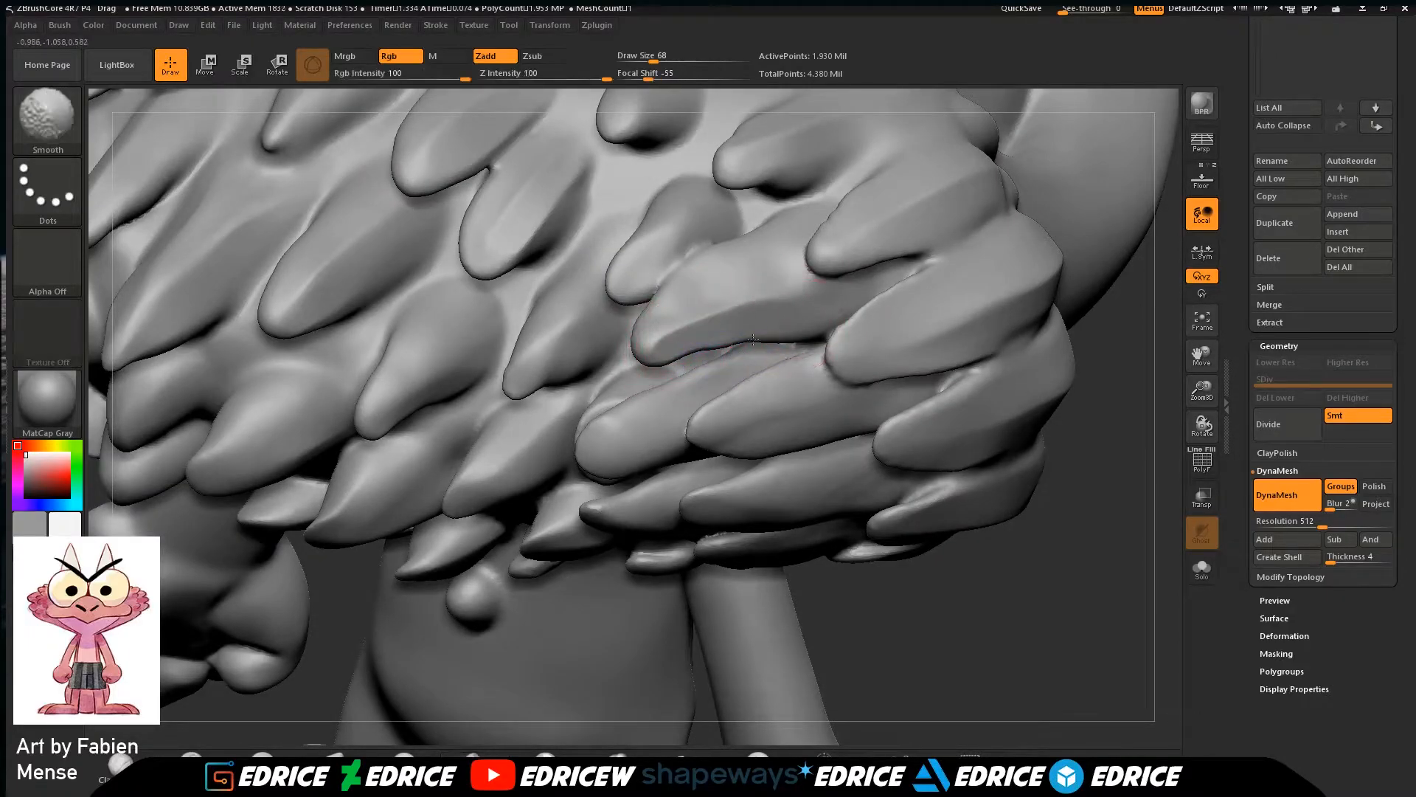
mouse_move(1077, 499)
mouse_down()
mouse_move(1114, 392)
mouse_move(901, 288)
mouse_up()
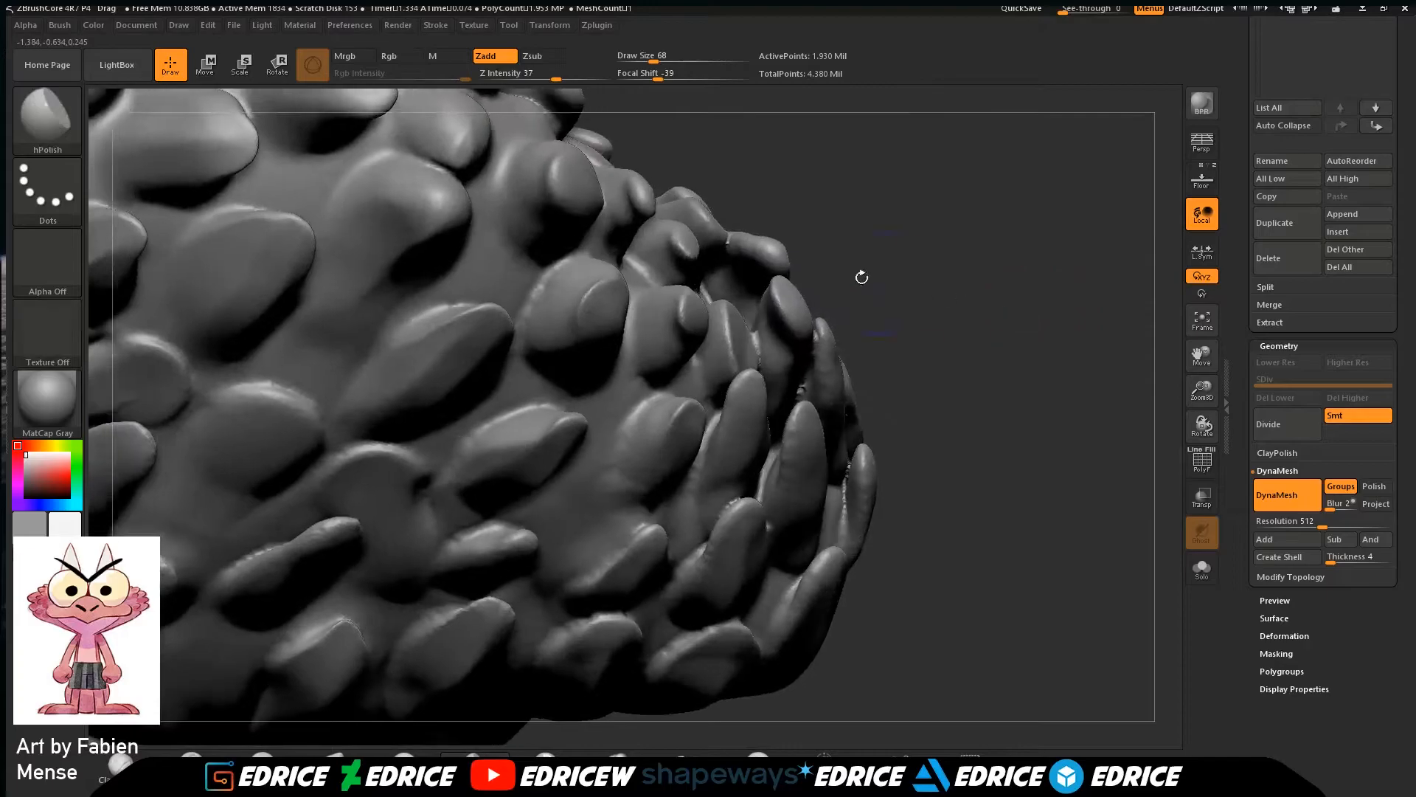
key(shift)
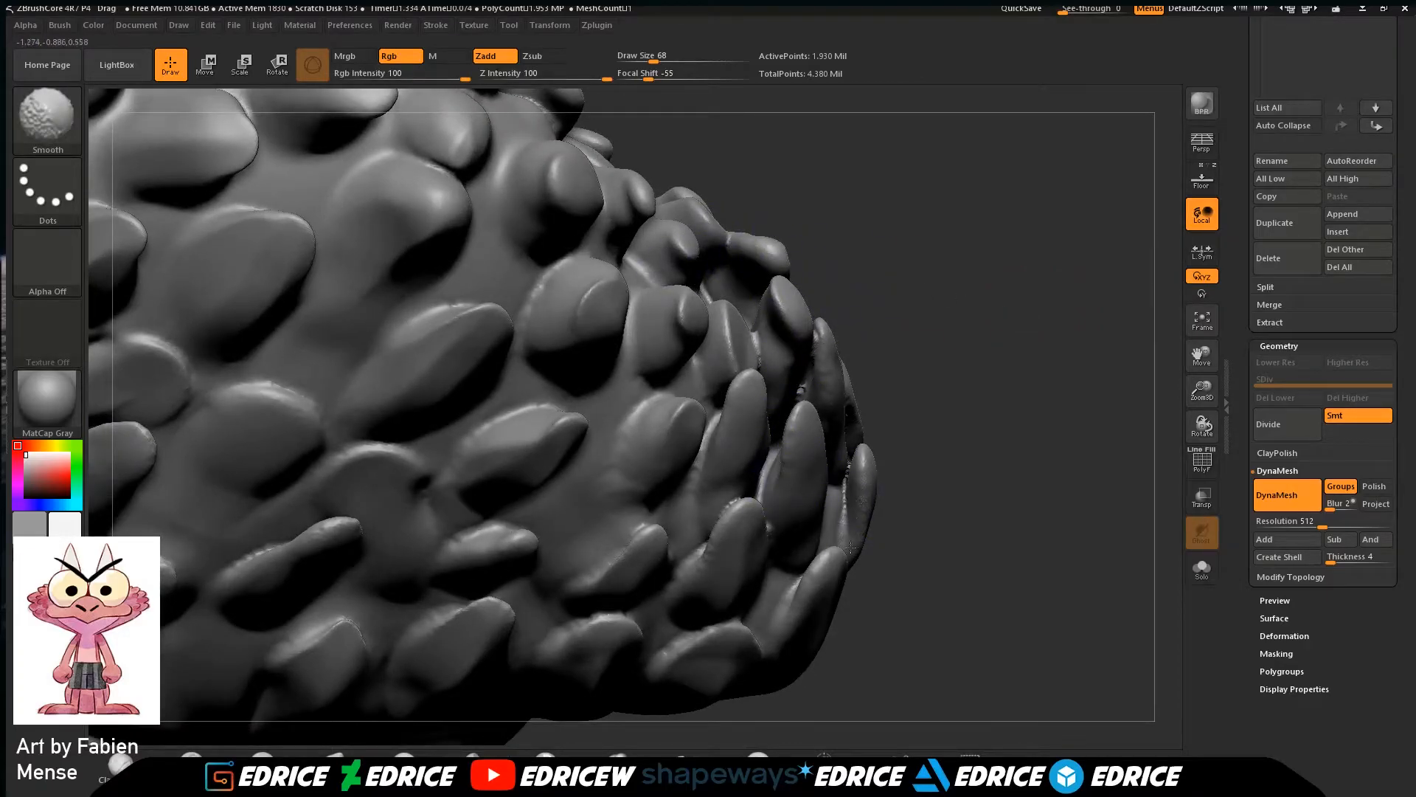
shift+drag(819, 351, 809, 589)
shift+drag(652, 548, 604, 622)
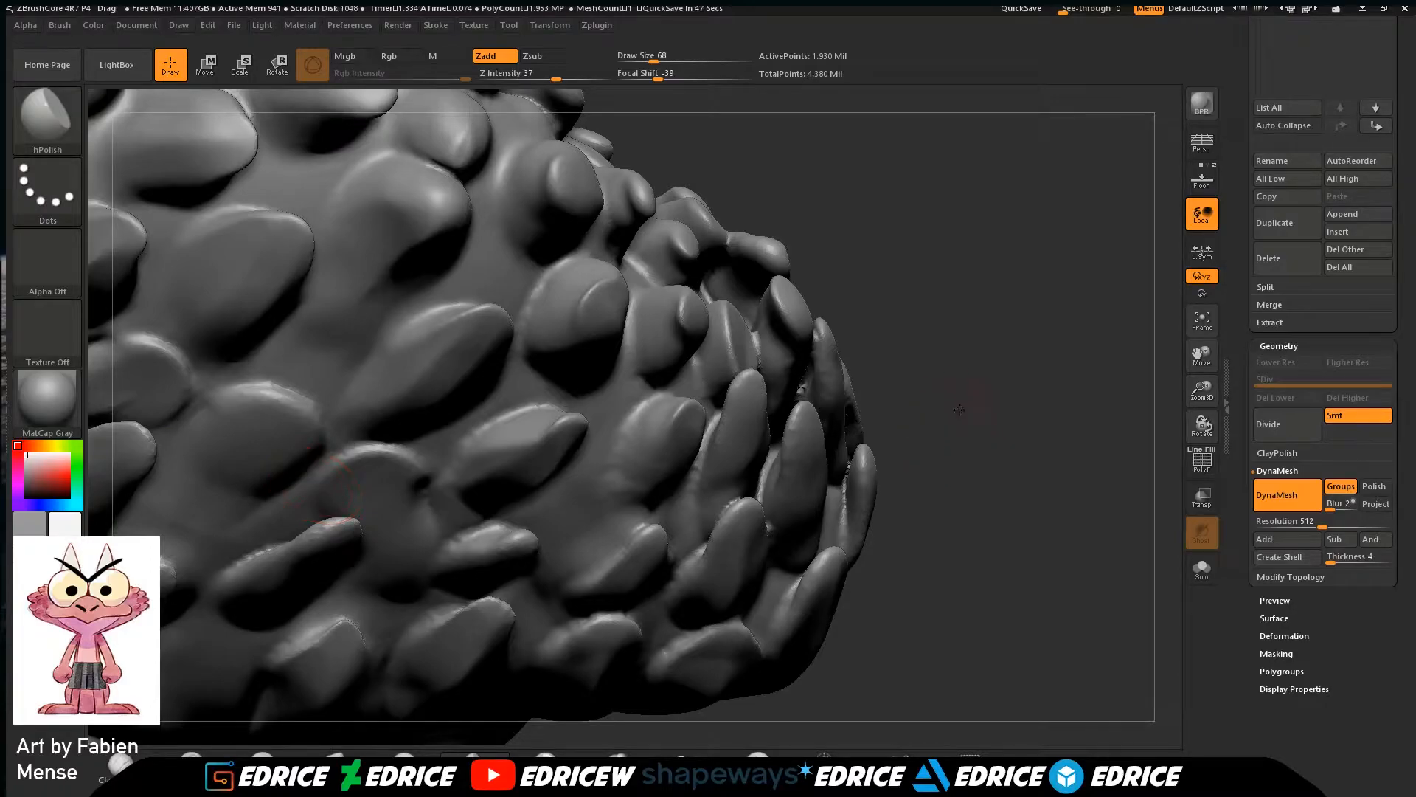
Polish the broad, widely spaced scales on the head with the hPolish brush.
drag(957, 419, 993, 384)
key(shift)
mouse_move(1214, 360)
mouse_down()
mouse_move(1258, 361)
mouse_move(1181, 379)
mouse_up()
drag(1114, 411, 1055, 413)
key(shift)
drag(910, 363, 959, 388)
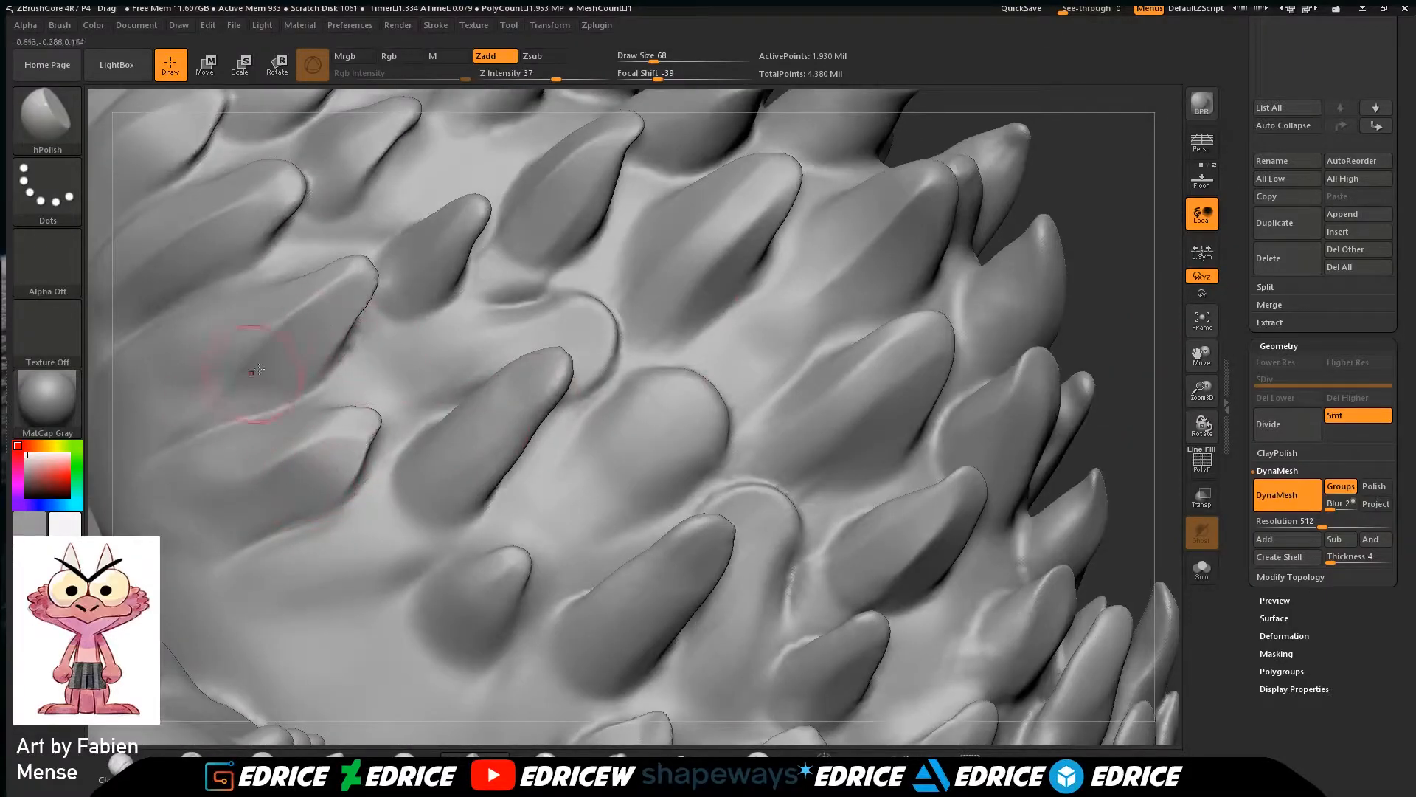
Polish and smooth the long scales growing out of the crease behind the cheek.
drag(1197, 354, 1054, 162)
mouse_move(1104, 299)
mouse_down()
mouse_move(1044, 307)
mouse_move(1051, 344)
mouse_move(1091, 364)
mouse_move(1110, 354)
mouse_up()
drag(1203, 356, 1151, 328)
drag(646, 419, 616, 531)
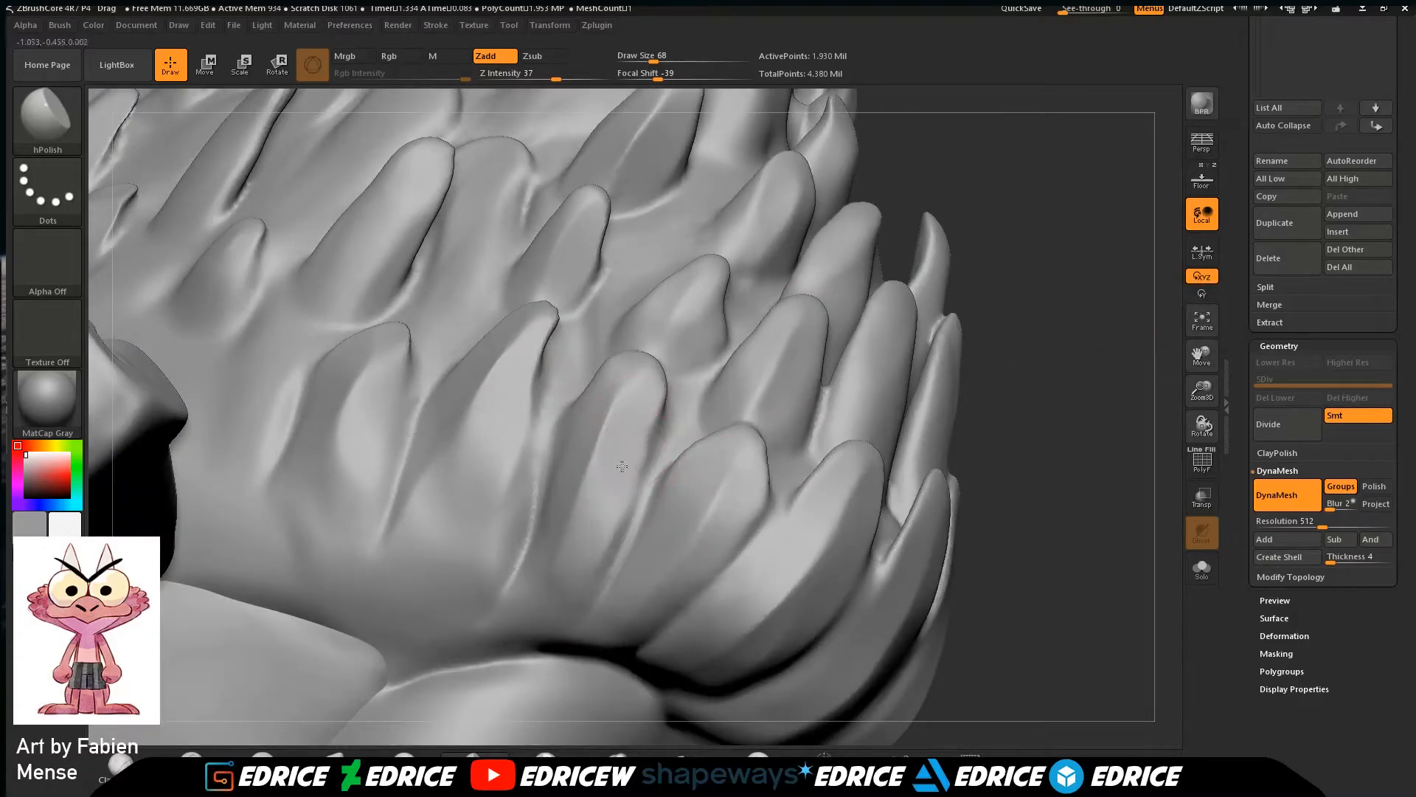
shift+drag(644, 435, 624, 517)
drag(1024, 407, 1005, 379)
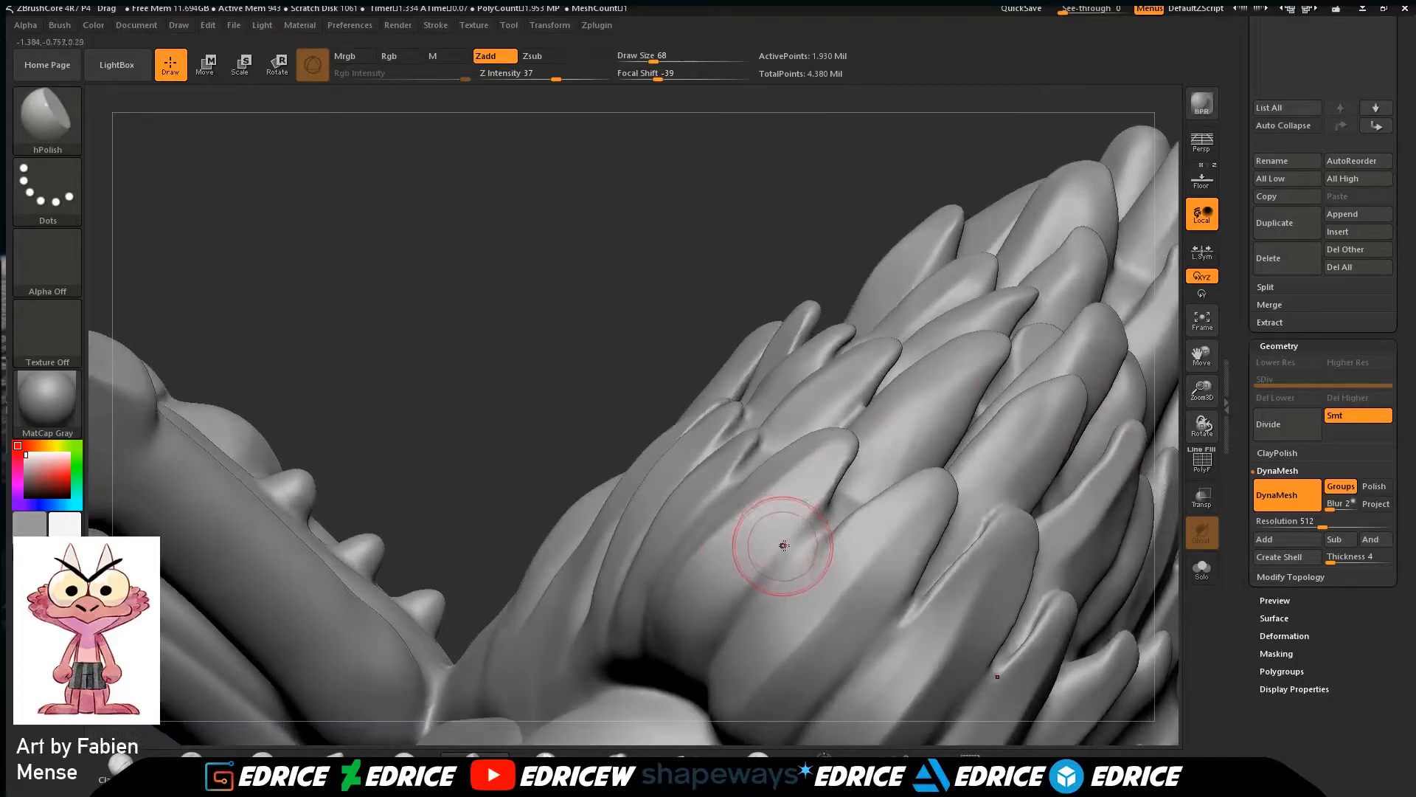
Flatten the outer faces of the scales next to the smooth part of the head with hPolish.
mouse_move(1201, 355)
mouse_down()
mouse_move(1052, 334)
mouse_move(1088, 369)
mouse_move(1099, 354)
mouse_move(1062, 413)
mouse_up()
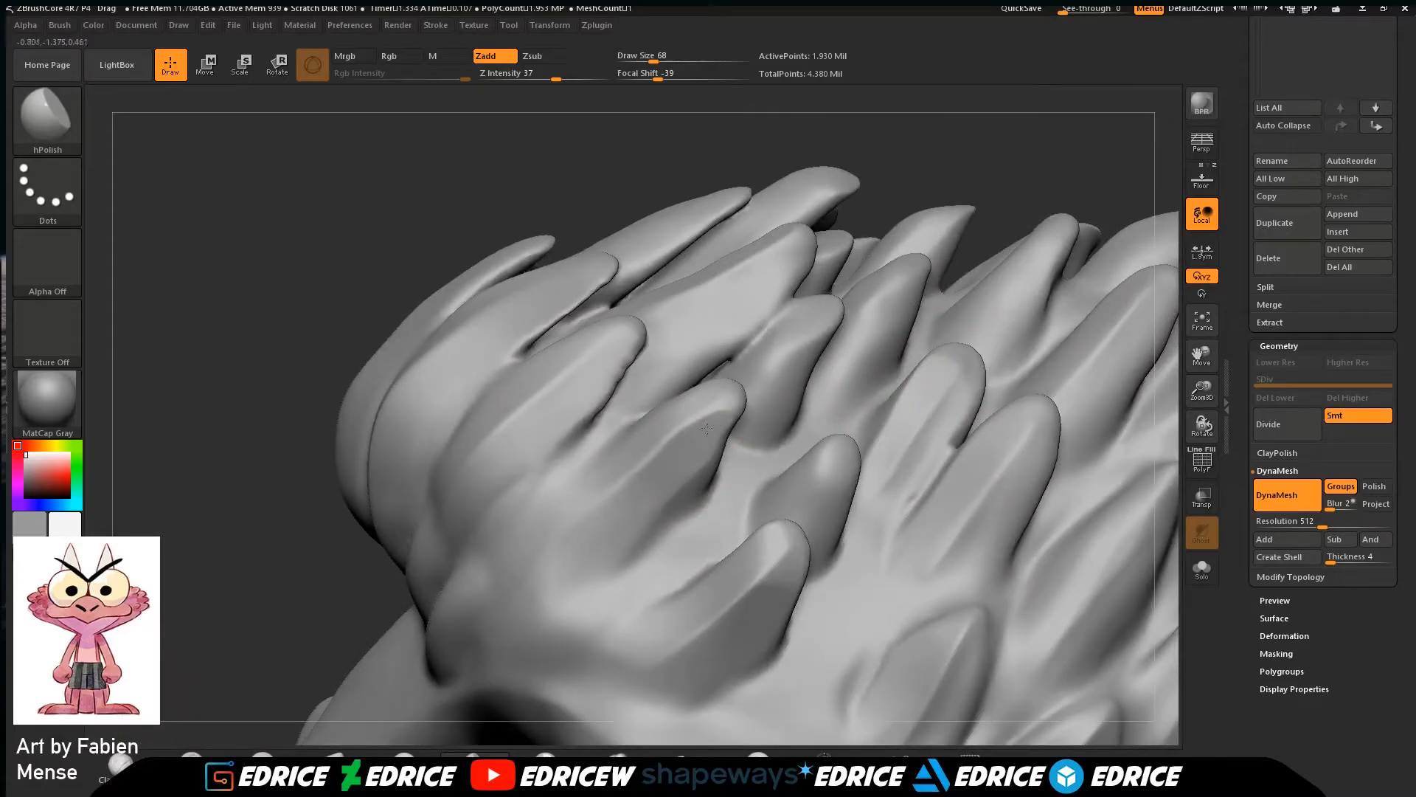
drag(630, 339, 572, 446)
drag(1005, 143, 1022, 203)
drag(683, 528, 714, 473)
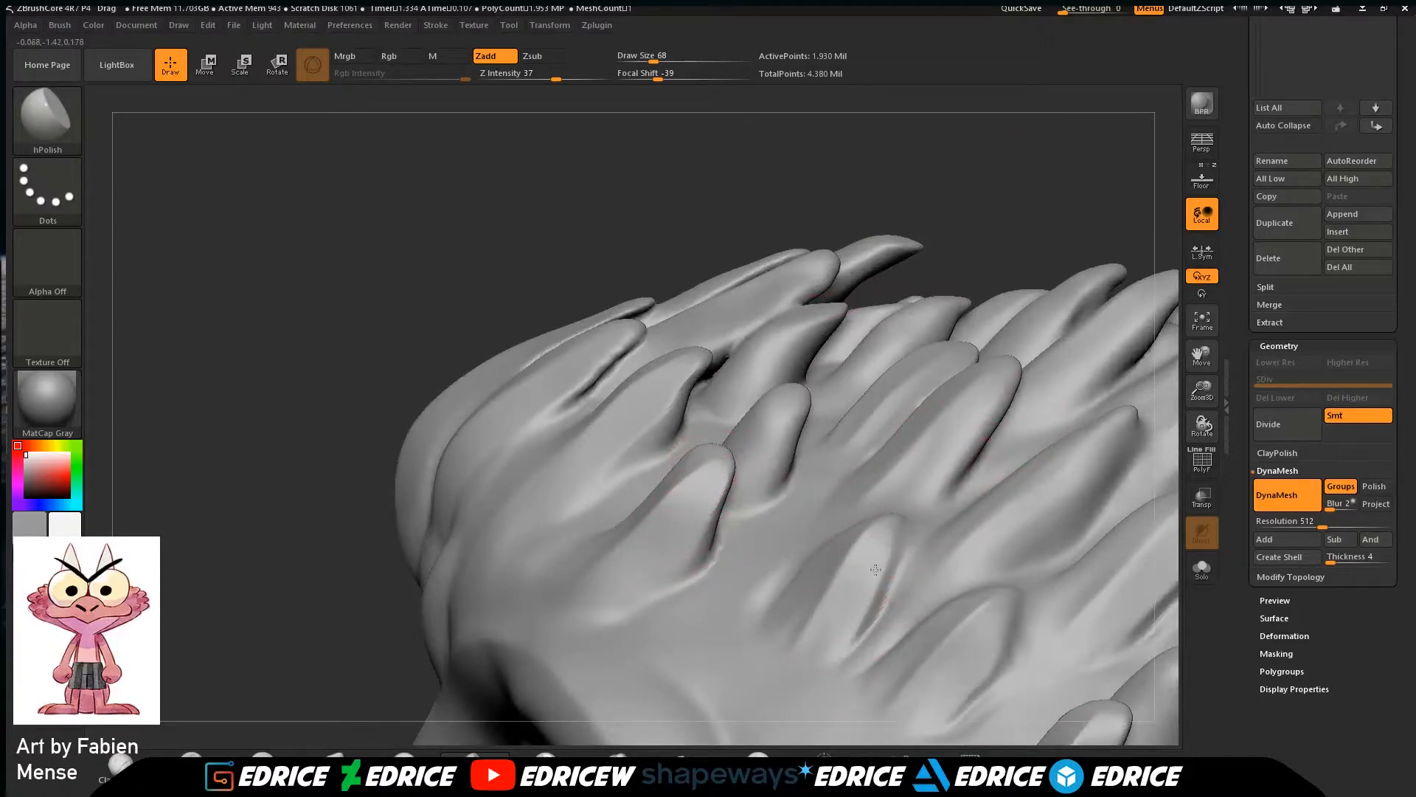
drag(1151, 470, 1007, 315)
drag(676, 433, 692, 426)
drag(1027, 221, 1012, 322)
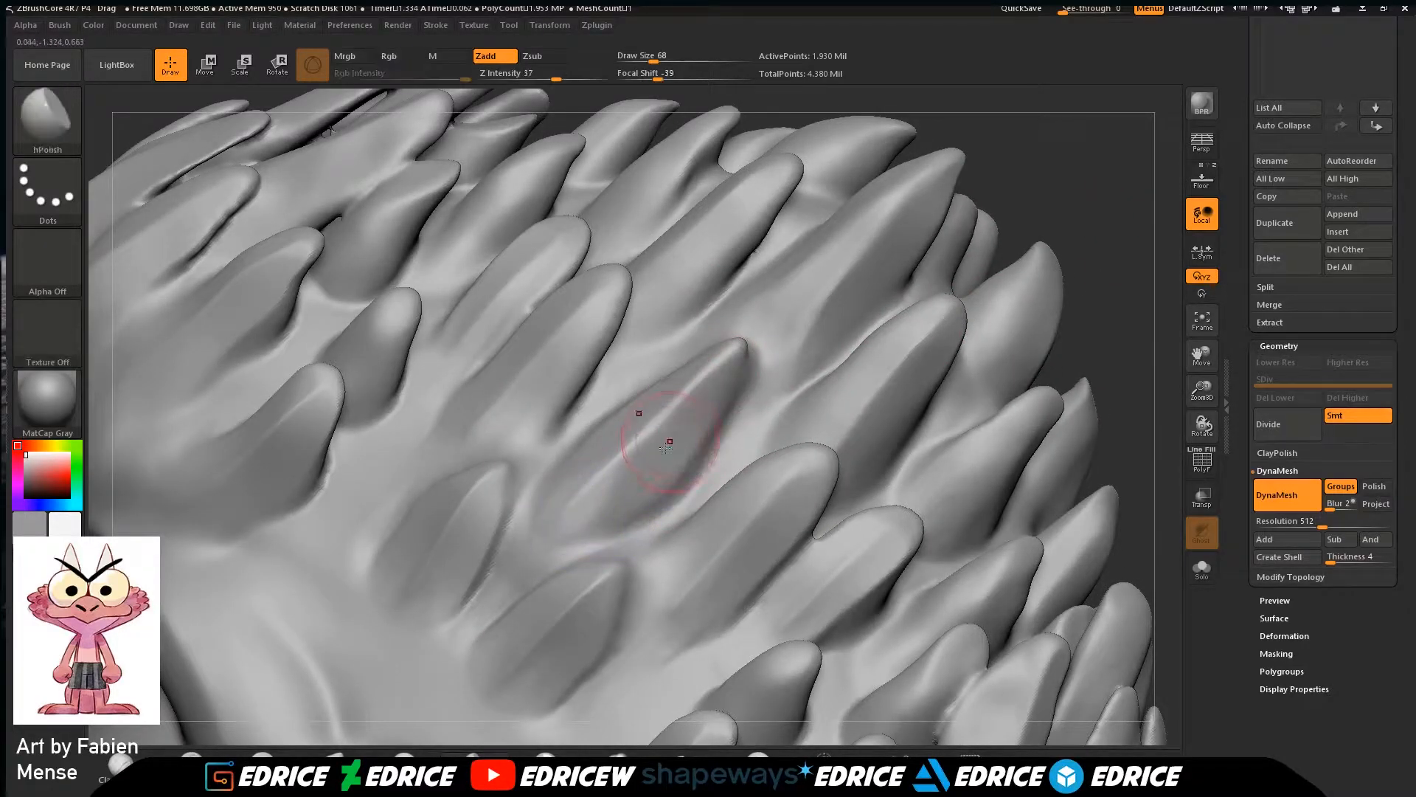
Polish the large pointed scales farther back on the head and smooth the creases around their bases and tips.
drag(1100, 286, 1022, 274)
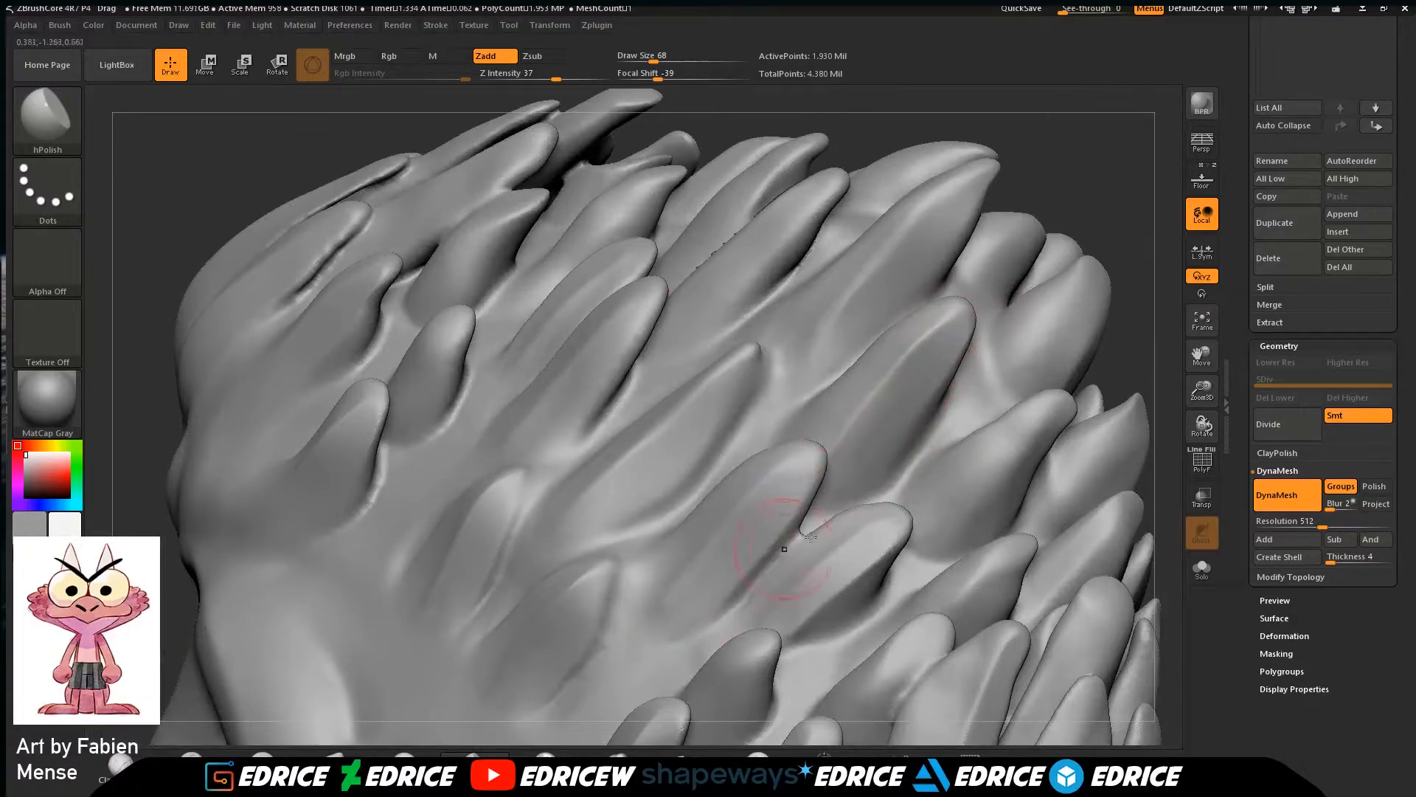
drag(1201, 356, 1026, 340)
drag(787, 401, 726, 461)
drag(1028, 321, 826, 406)
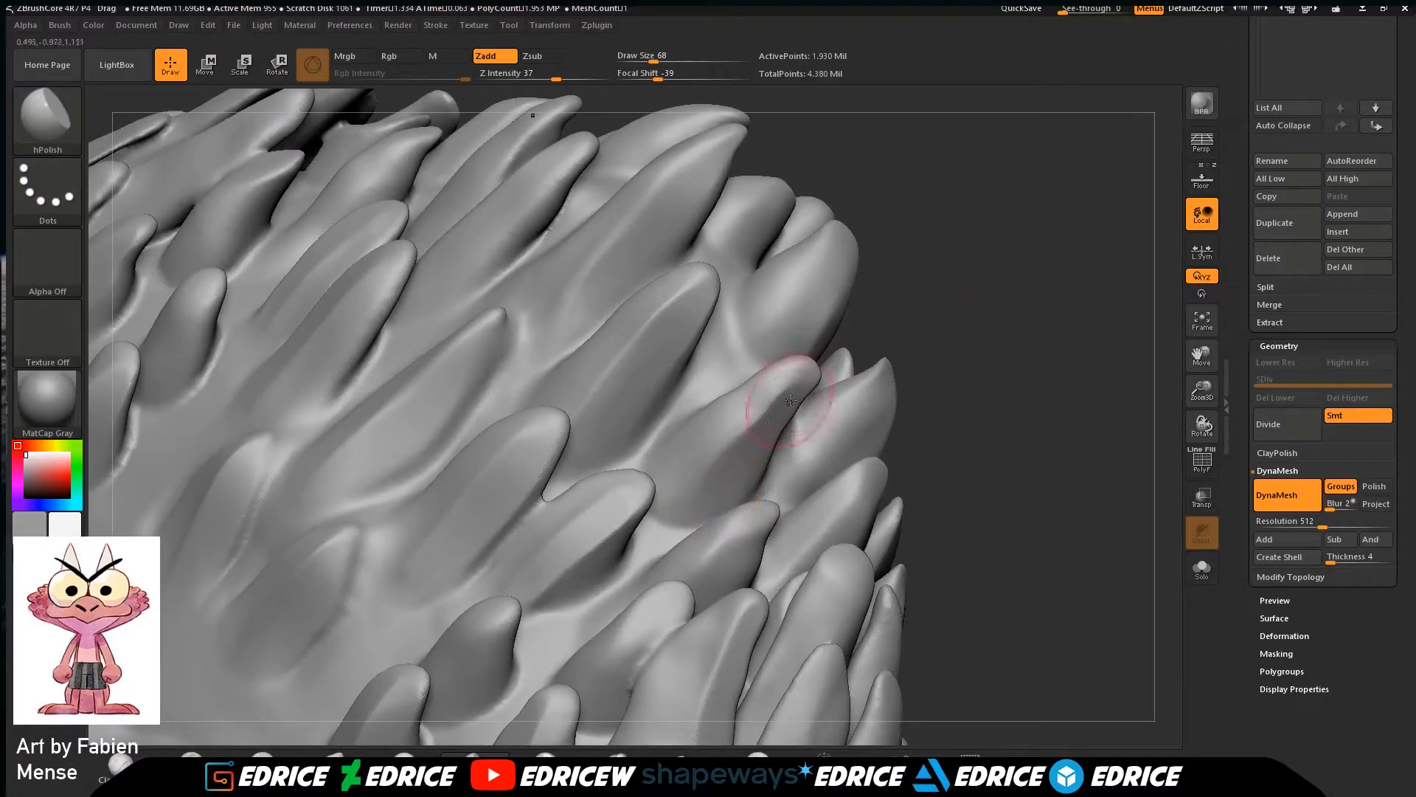
shift+drag(686, 474, 727, 462)
mouse_move(944, 295)
mouse_down()
mouse_move(896, 354)
mouse_move(996, 266)
mouse_move(1022, 273)
mouse_up()
shift+drag(822, 371, 830, 398)
drag(1055, 273, 1106, 295)
shift+drag(901, 391, 896, 421)
Polish the upright scales on the rear of the head and around to the opposite cheek.
drag(1202, 355, 994, 255)
drag(1077, 219, 591, 500)
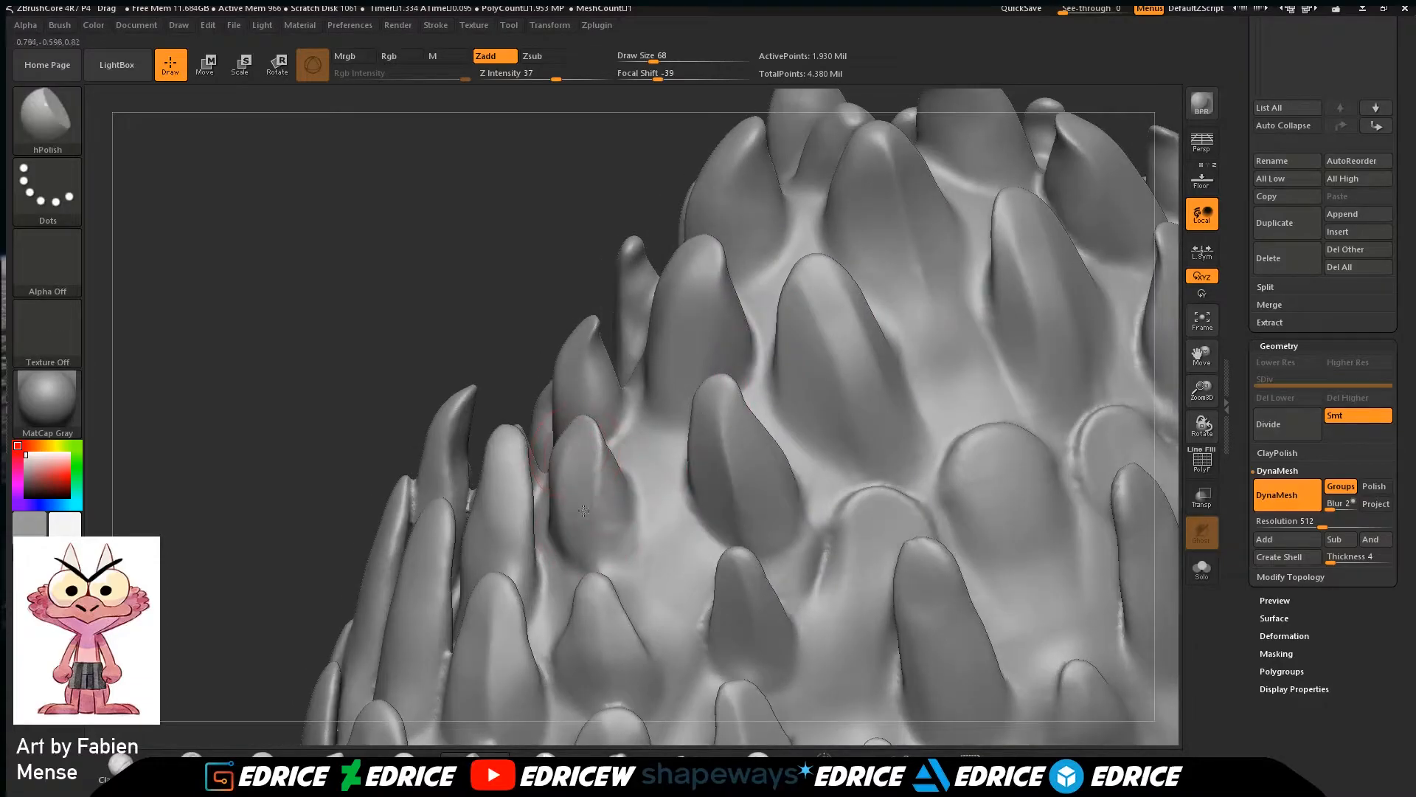
drag(413, 325, 288, 325)
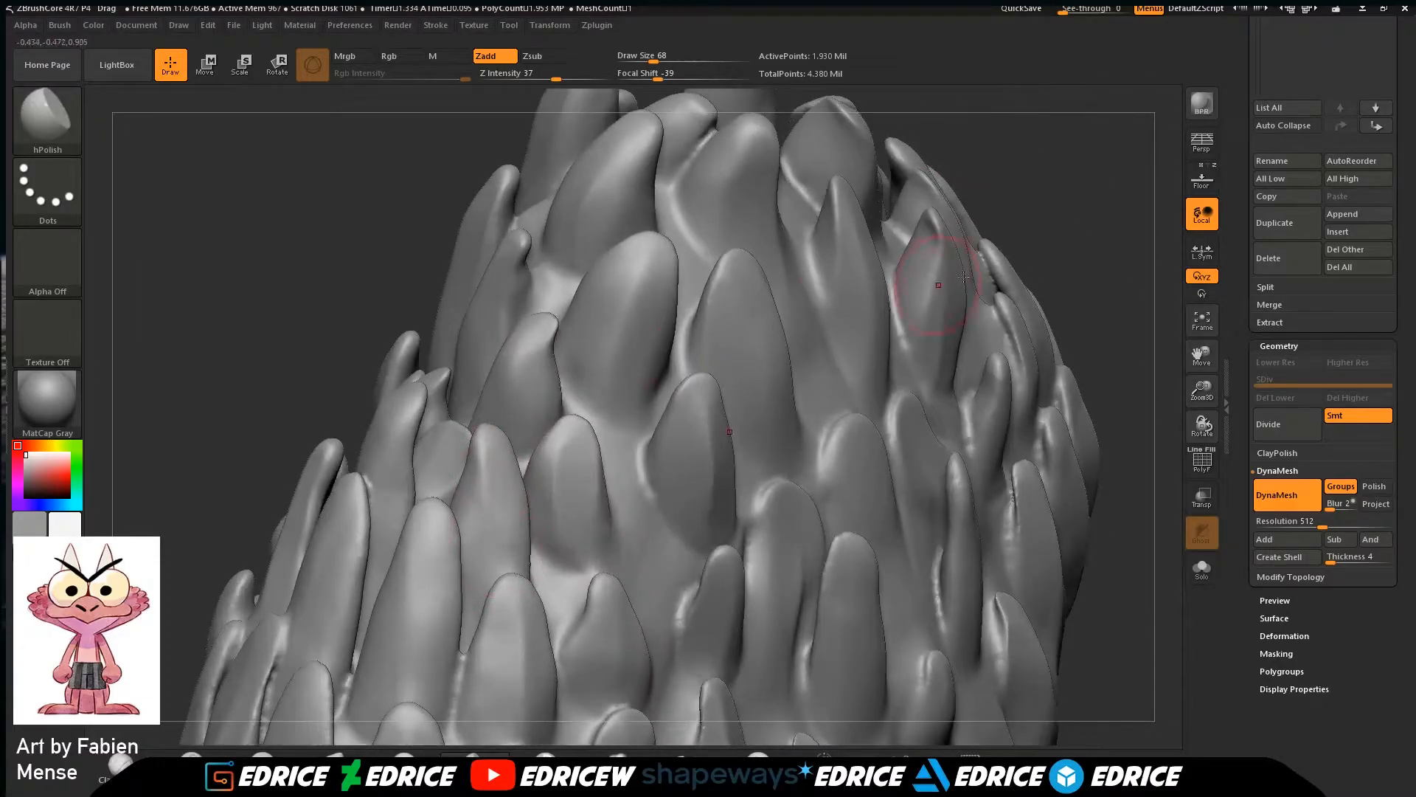
drag(910, 293, 1120, 267)
mouse_move(1177, 334)
alt+mouse_down()
mouse_move(1173, 310)
mouse_move(1062, 363)
alt+mouse_up()
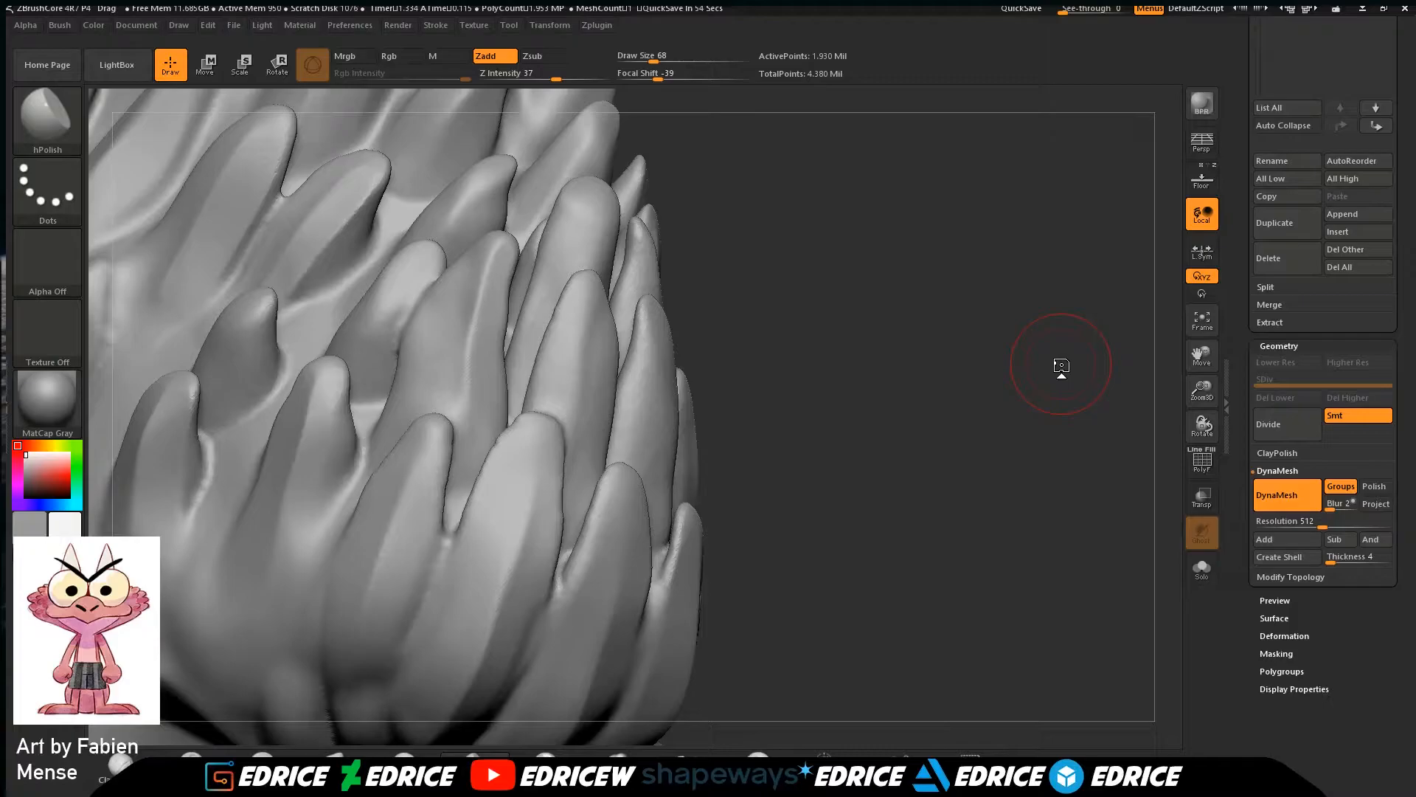
drag(921, 464, 531, 568)
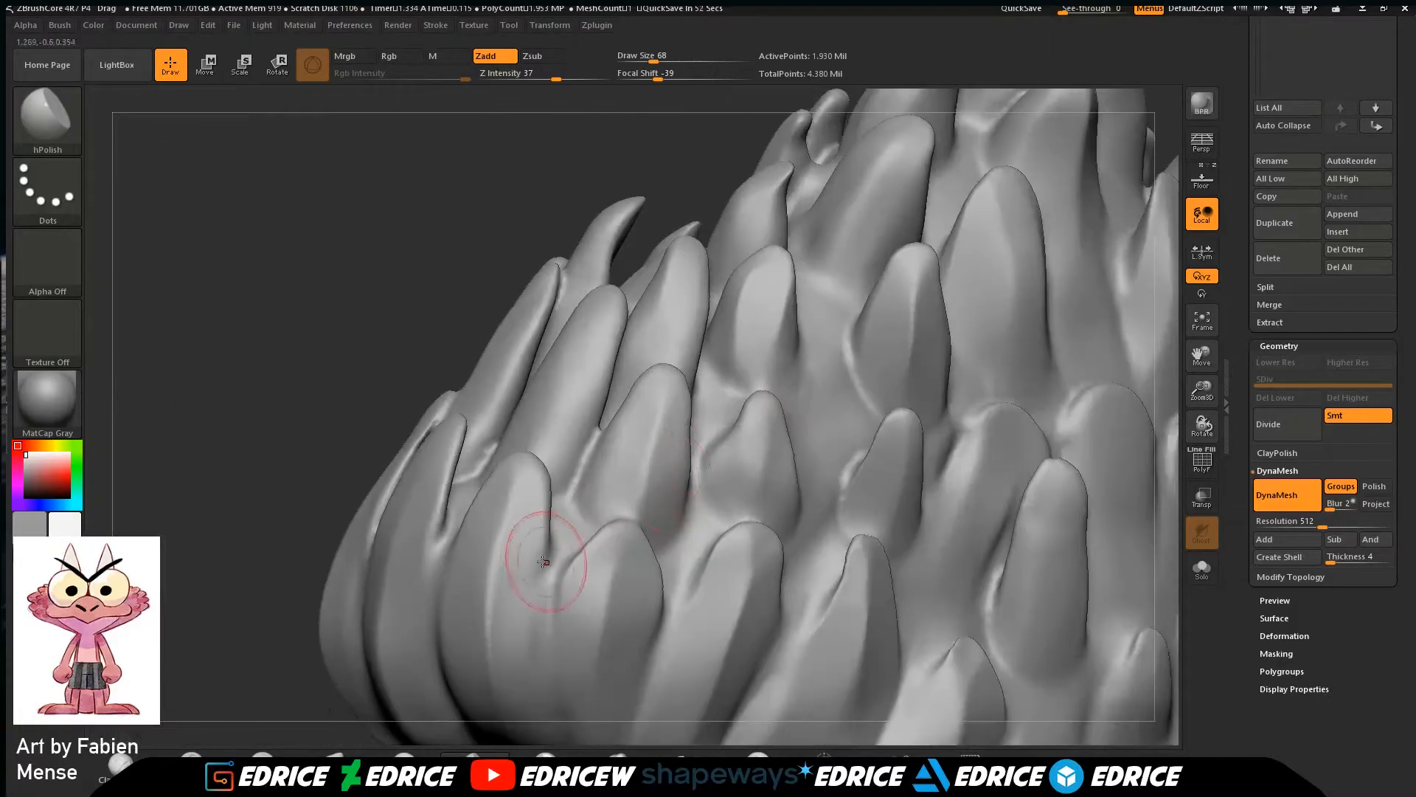
drag(1201, 356, 914, 215)
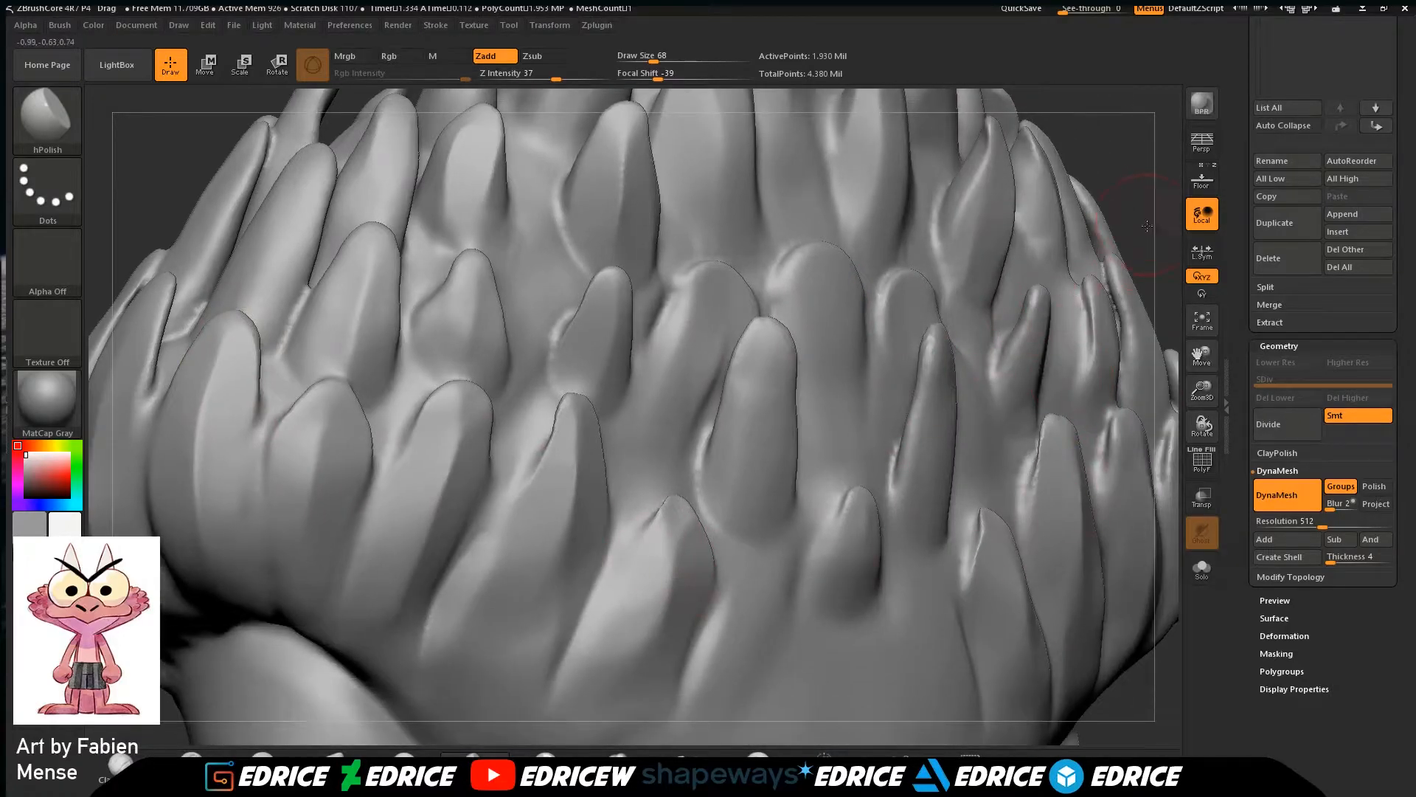
Polish the scales on the lower rear of the head, just above the back, with hPolish.
drag(1148, 222, 666, 525)
mouse_move(992, 441)
mouse_down()
mouse_move(709, 502)
mouse_move(657, 550)
mouse_up()
drag(1209, 360, 925, 279)
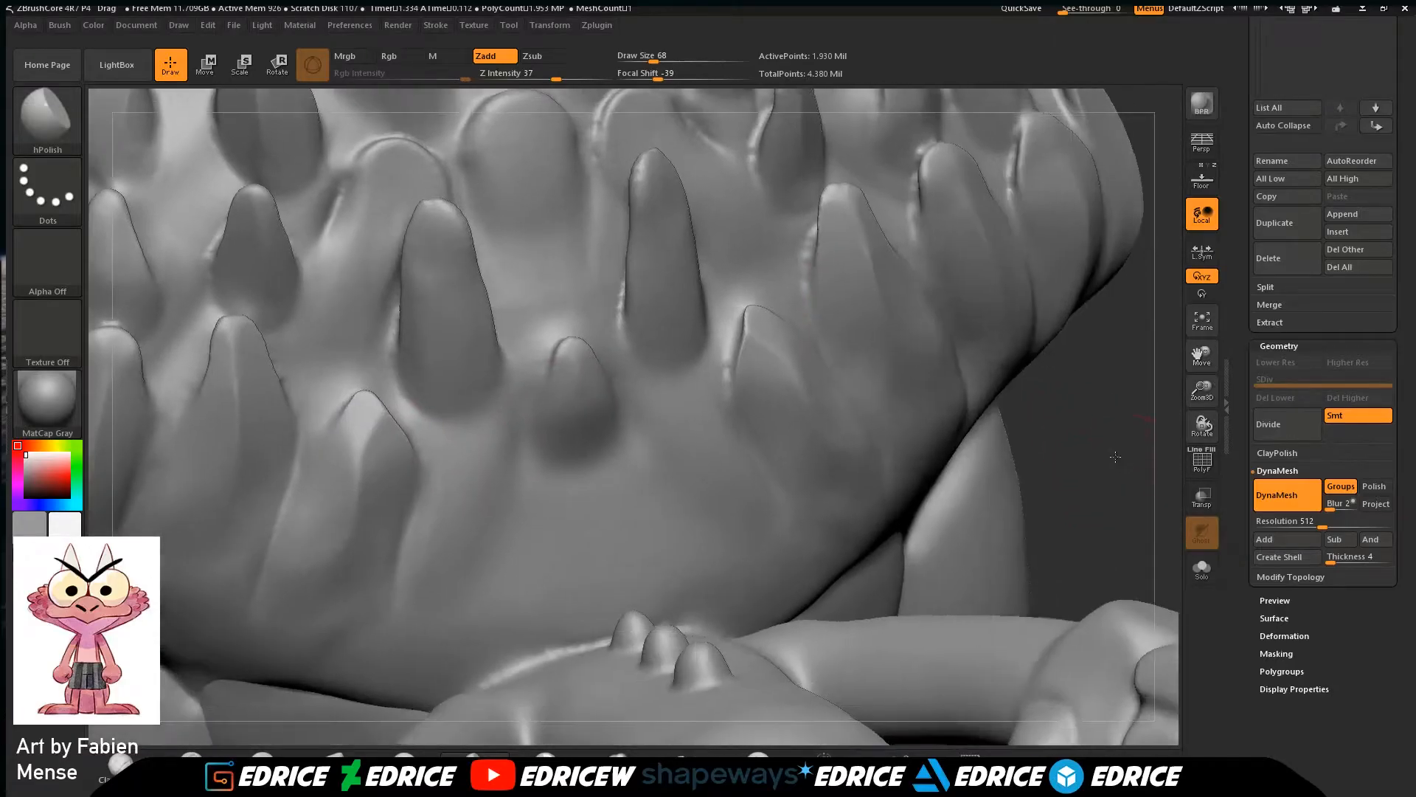
drag(1120, 459, 915, 432)
mouse_move(721, 328)
mouse_down()
mouse_move(753, 375)
mouse_move(748, 351)
mouse_up()
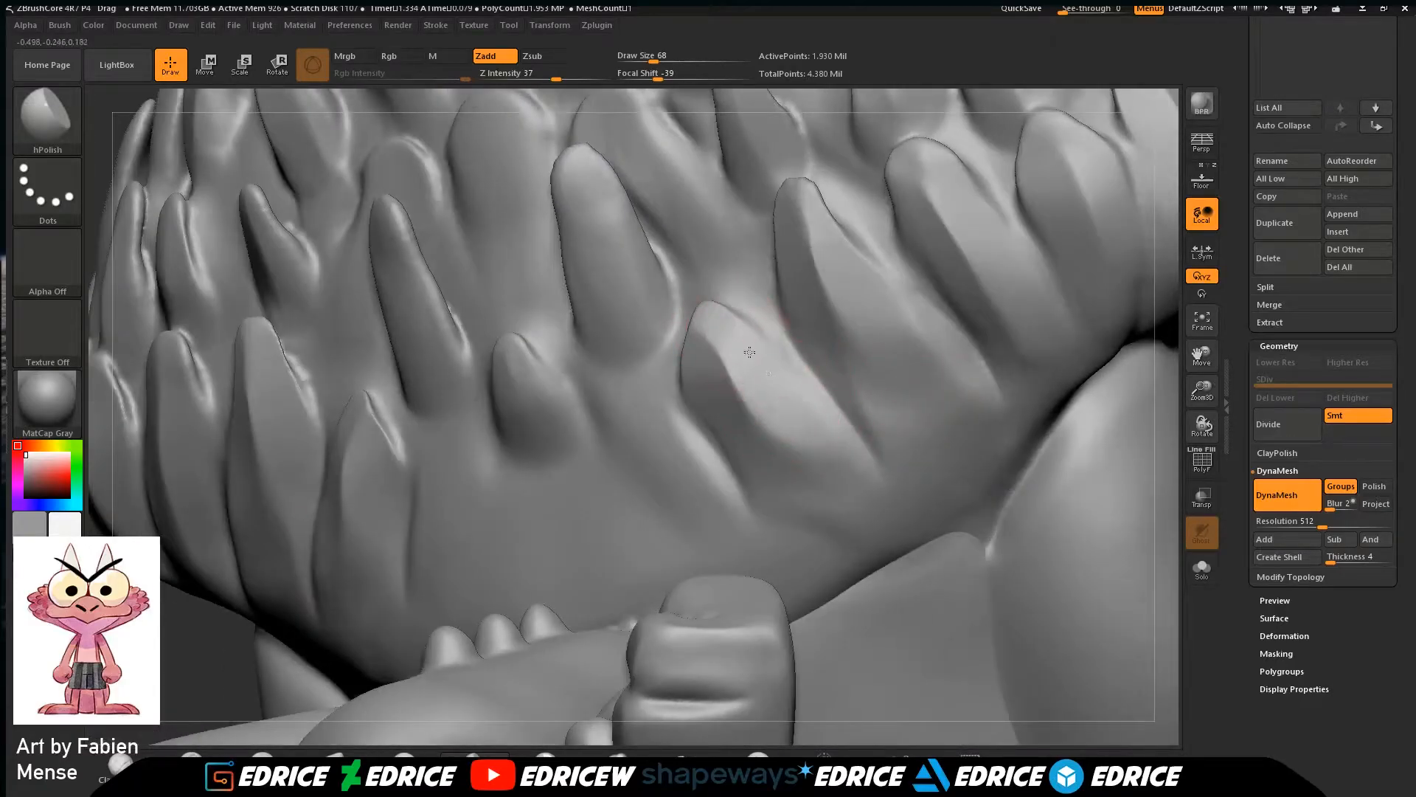
mouse_move(1172, 406)
mouse_down()
mouse_move(1129, 379)
mouse_move(1109, 443)
mouse_move(616, 538)
mouse_up()
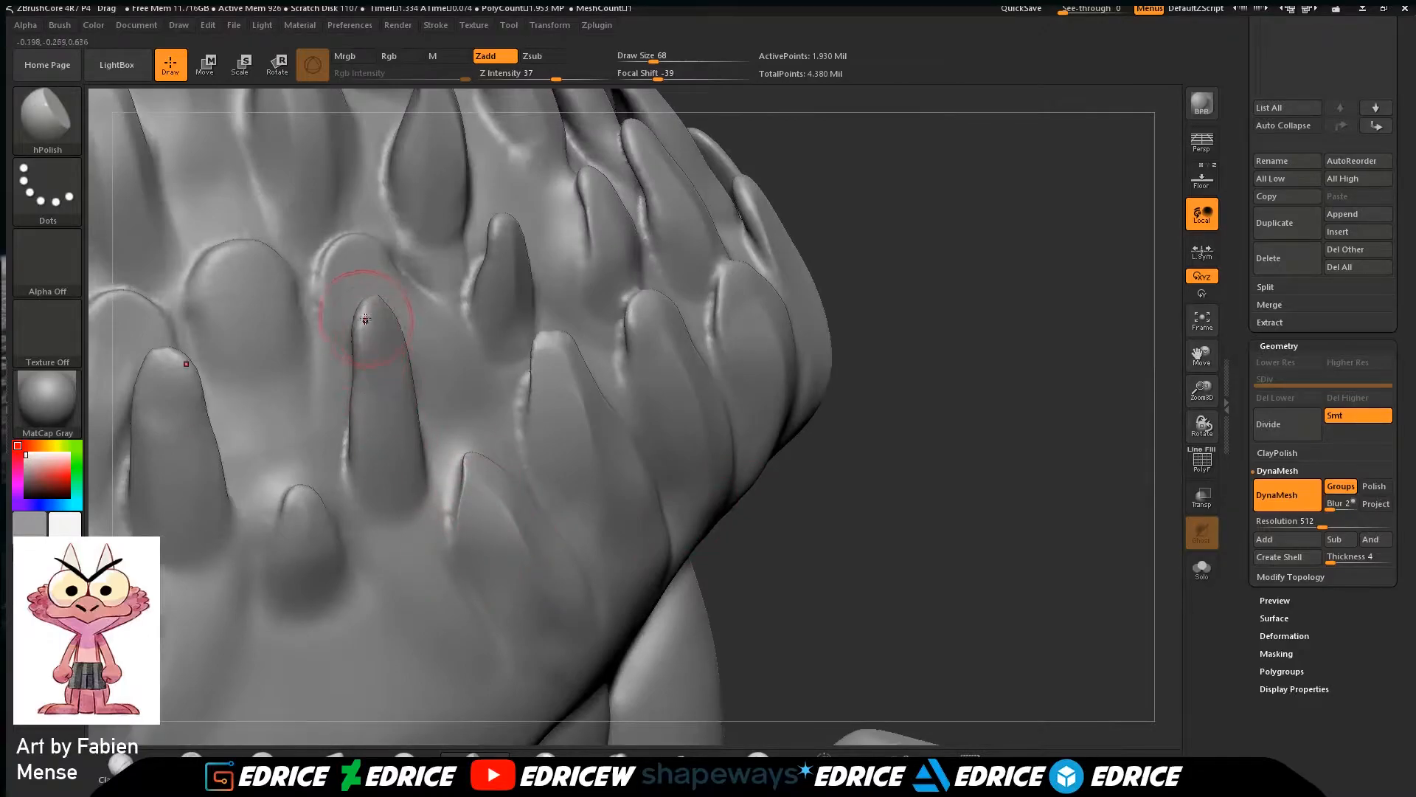
drag(364, 407, 396, 327)
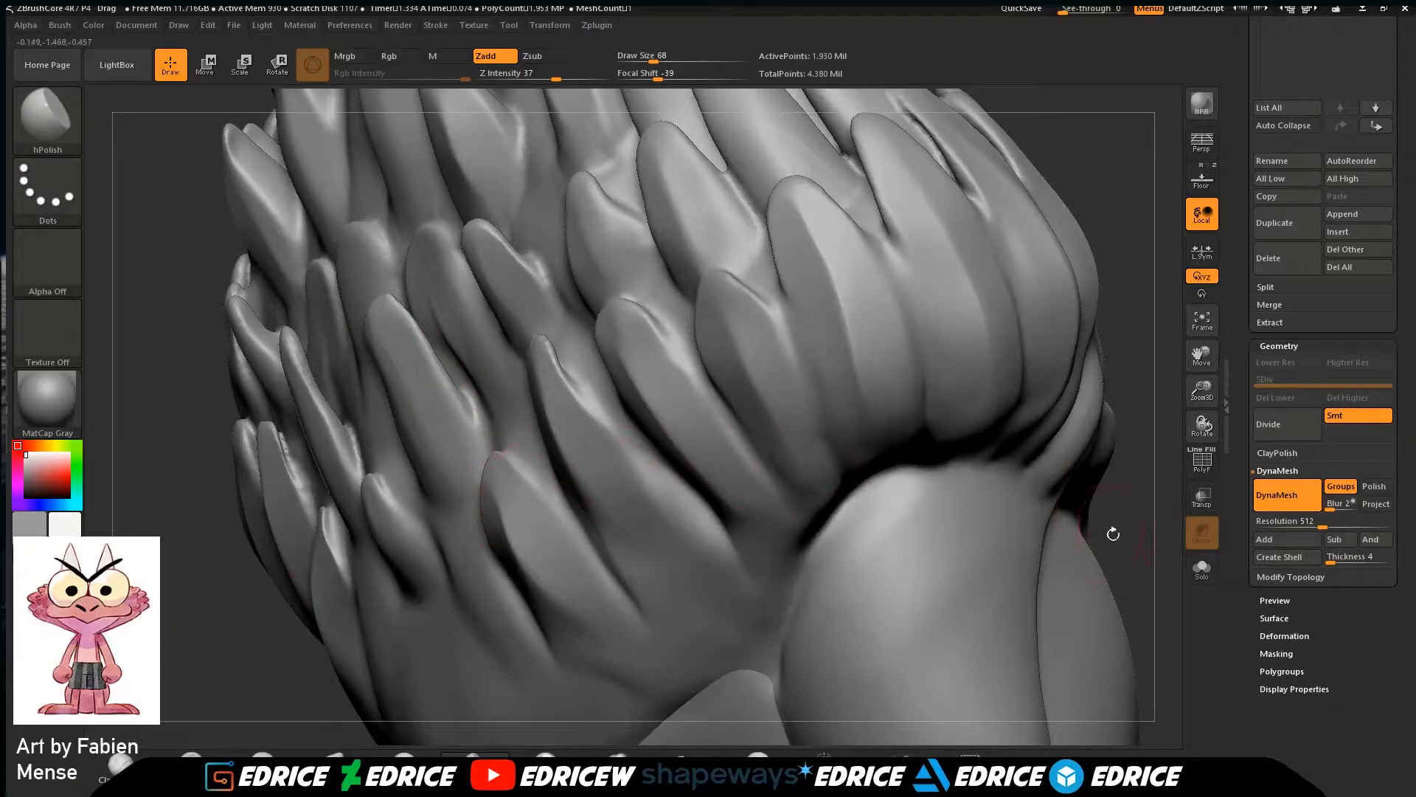
Polish and smooth the overlapping scales on the side of the head, including the tips of the long ones near the cheek.
drag(1101, 533, 883, 244)
mouse_move(1106, 538)
mouse_down()
mouse_move(1055, 509)
mouse_move(917, 250)
mouse_up()
mouse_move(1201, 343)
mouse_down()
mouse_move(819, 635)
mouse_move(731, 664)
mouse_up()
drag(1075, 240, 988, 302)
shift+drag(571, 284, 586, 341)
shift+drag(569, 279, 587, 347)
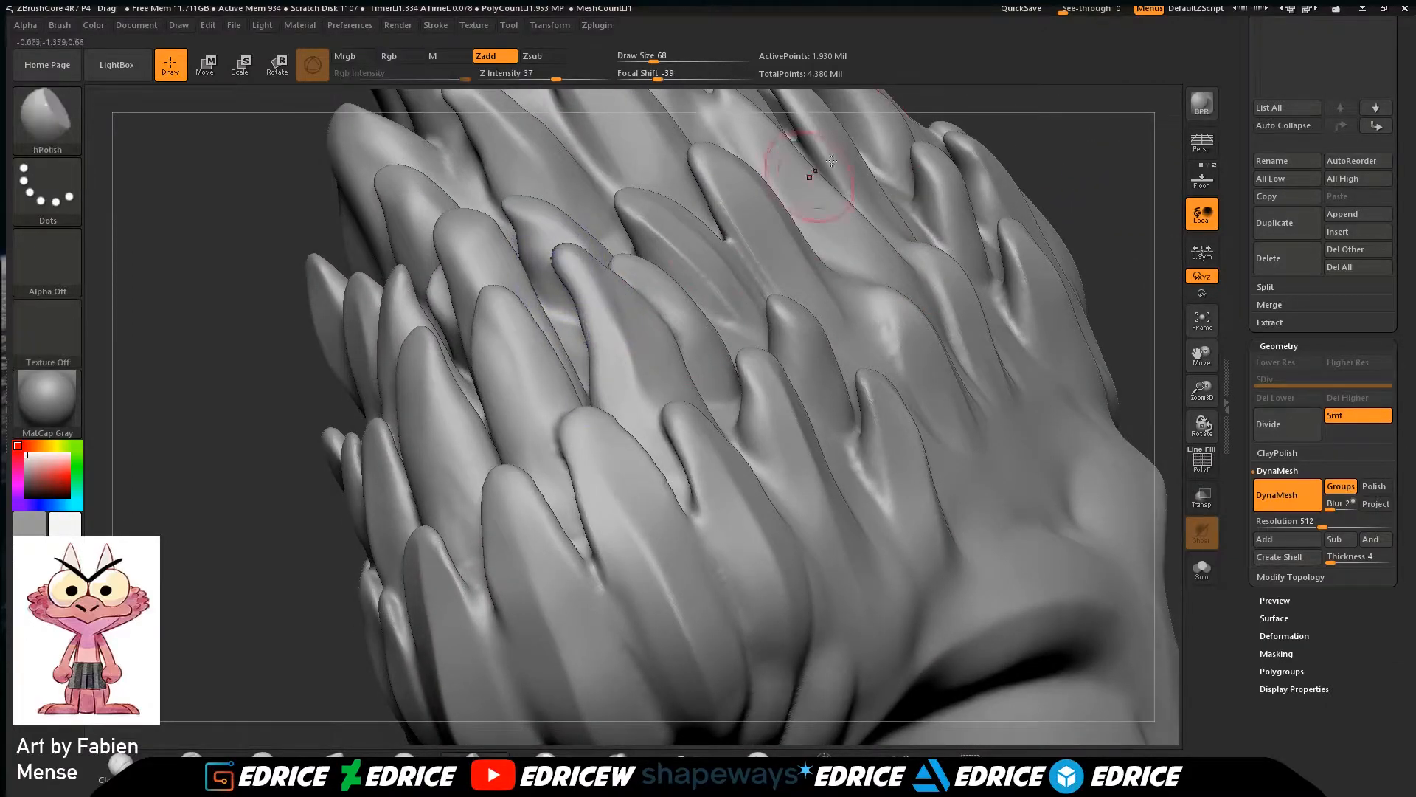
drag(570, 263, 601, 335)
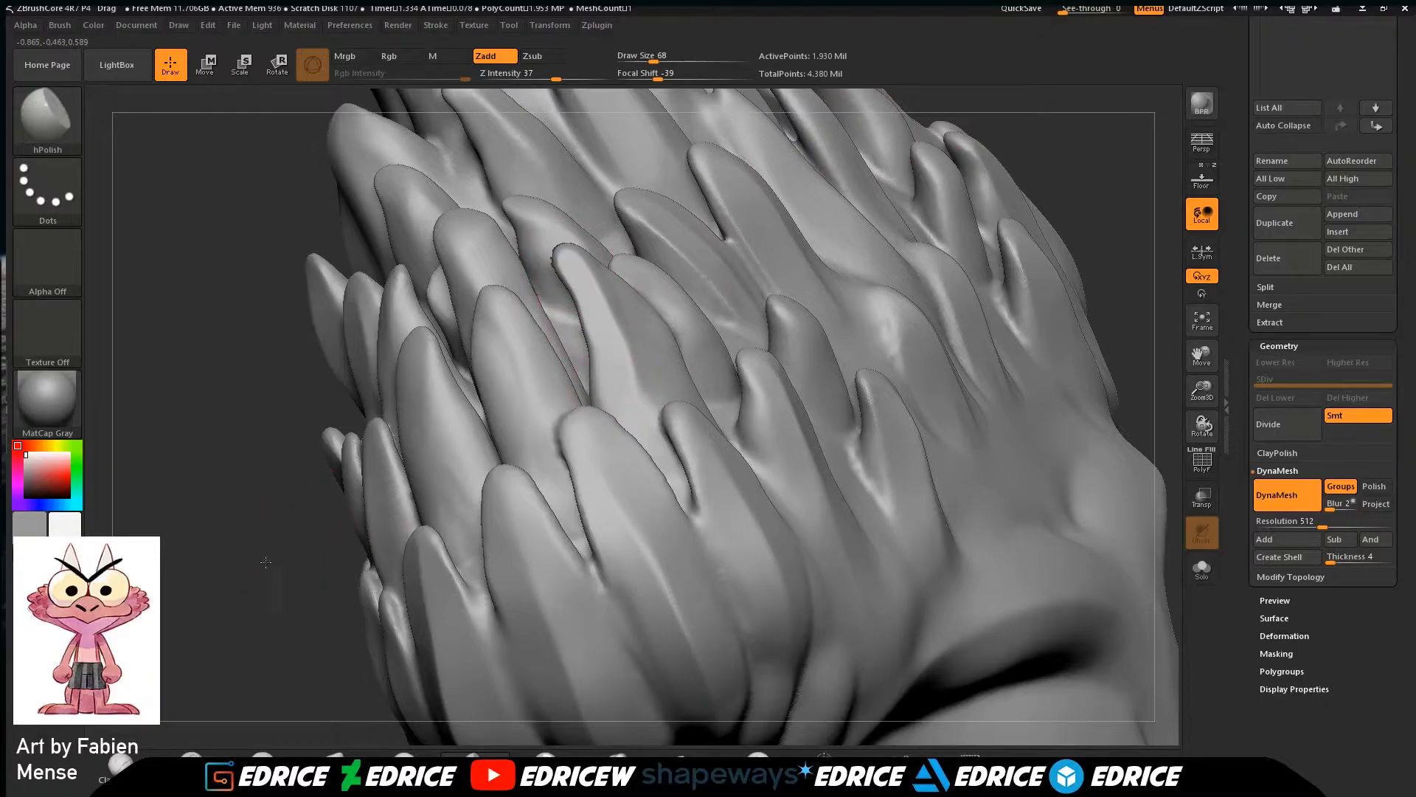
Smooth the creases and rough edges between the large scales around the side of the head.
drag(268, 559, 332, 542)
drag(317, 618, 465, 618)
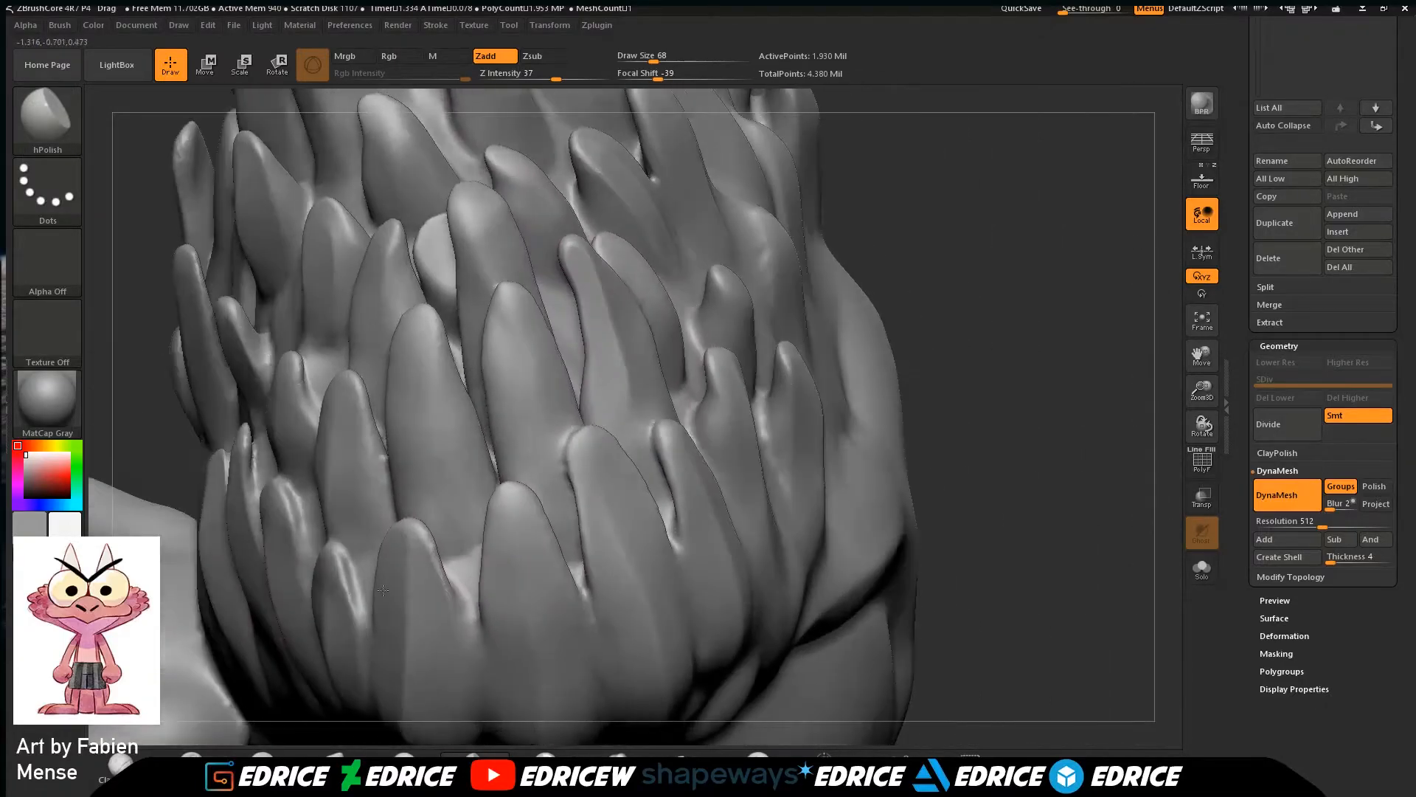
drag(952, 231, 1048, 240)
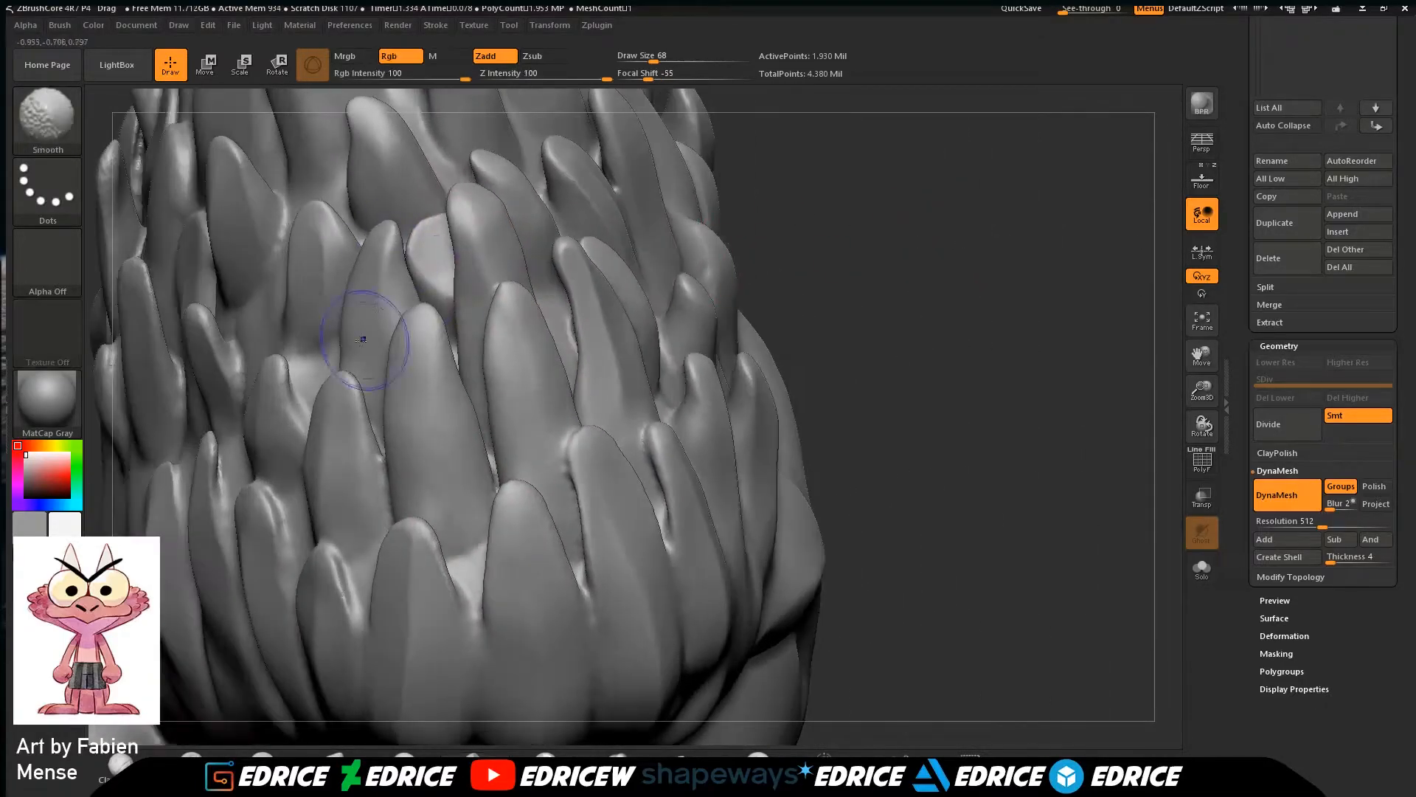
shift+drag(382, 461, 457, 546)
mouse_move(591, 595)
shift+mouse_down()
mouse_move(632, 538)
mouse_move(572, 456)
shift+mouse_up()
drag(830, 429, 600, 509)
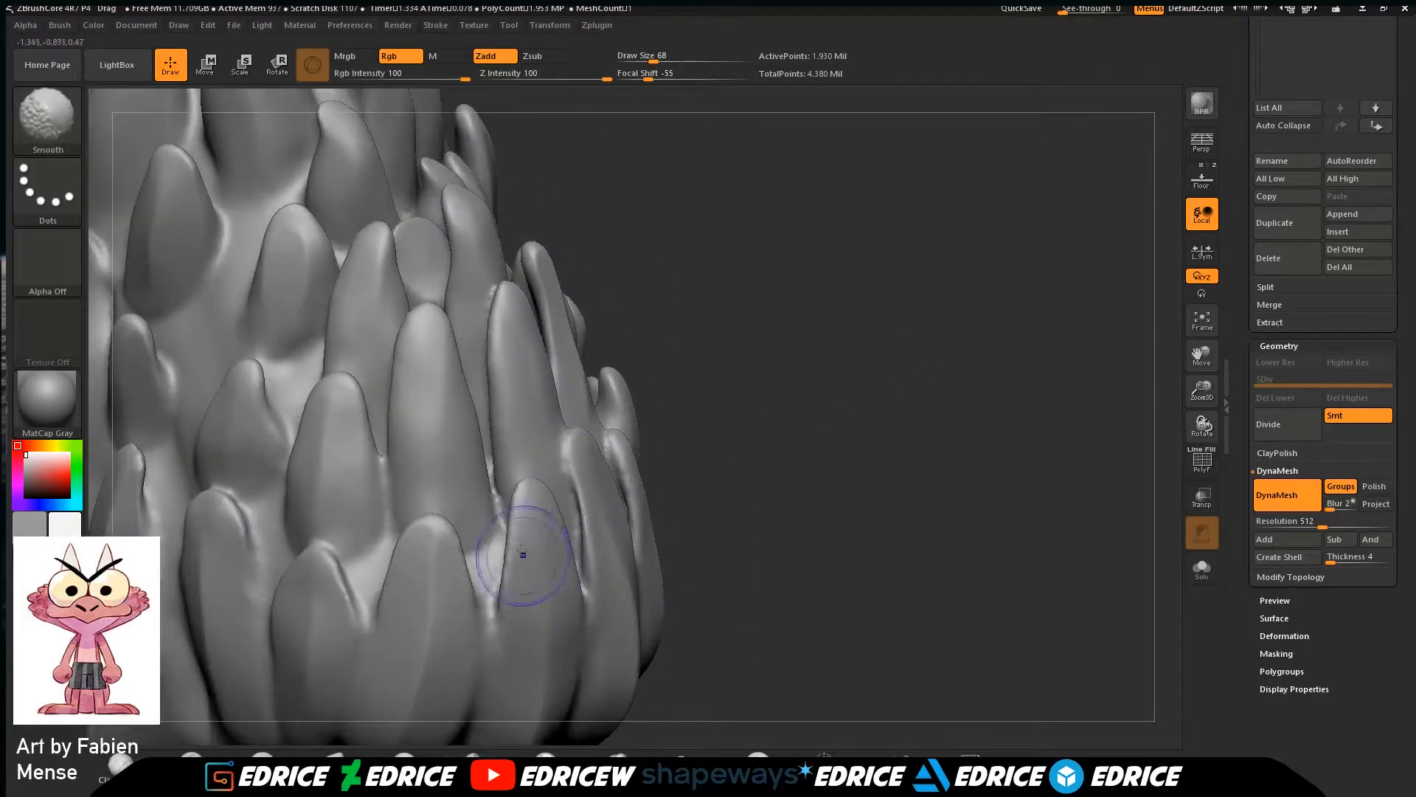
drag(629, 344, 332, 391)
shift+drag(647, 410, 663, 320)
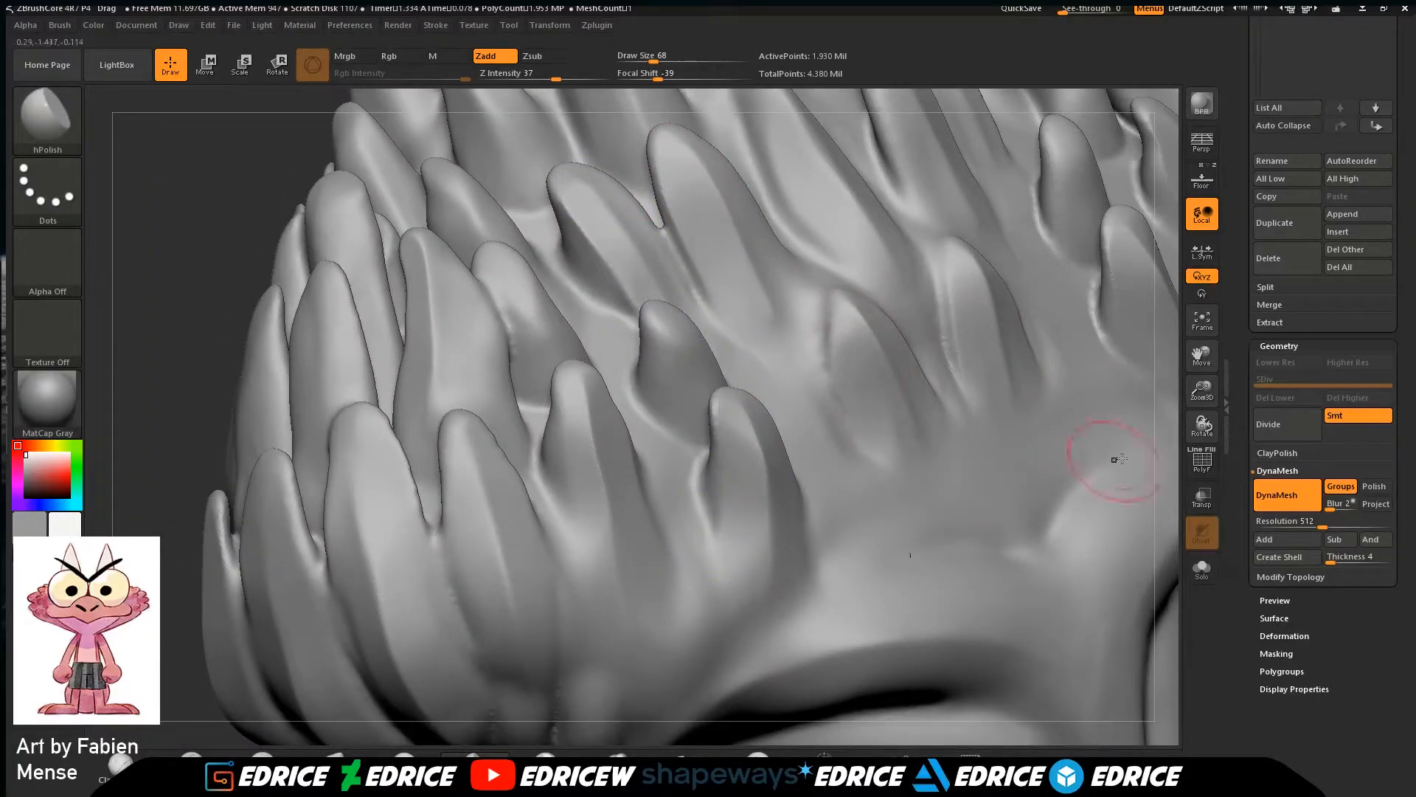
Flatten and smooth the scales around the upper head behind the eye socket with hPolish.
drag(1201, 362, 727, 653)
drag(980, 418, 874, 414)
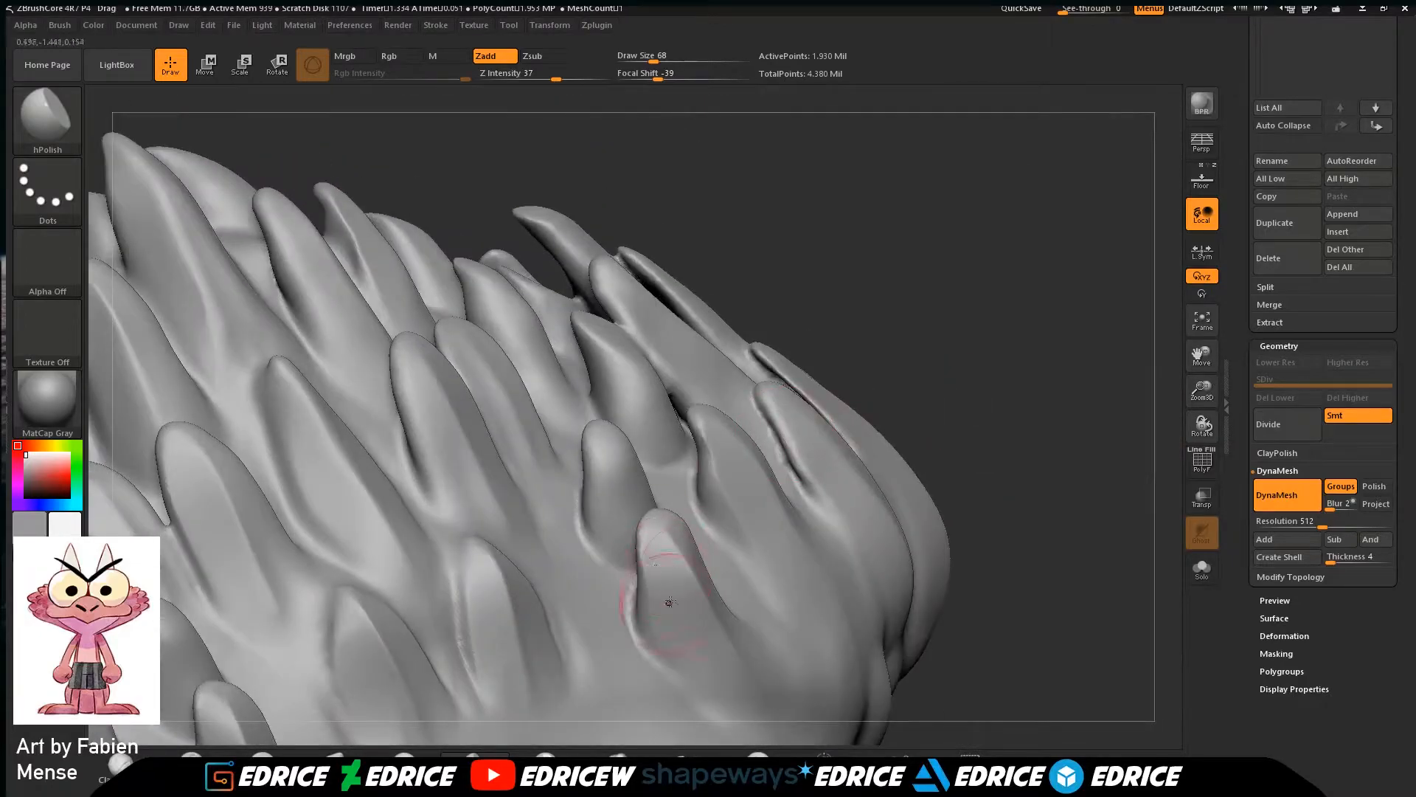
drag(943, 357, 867, 380)
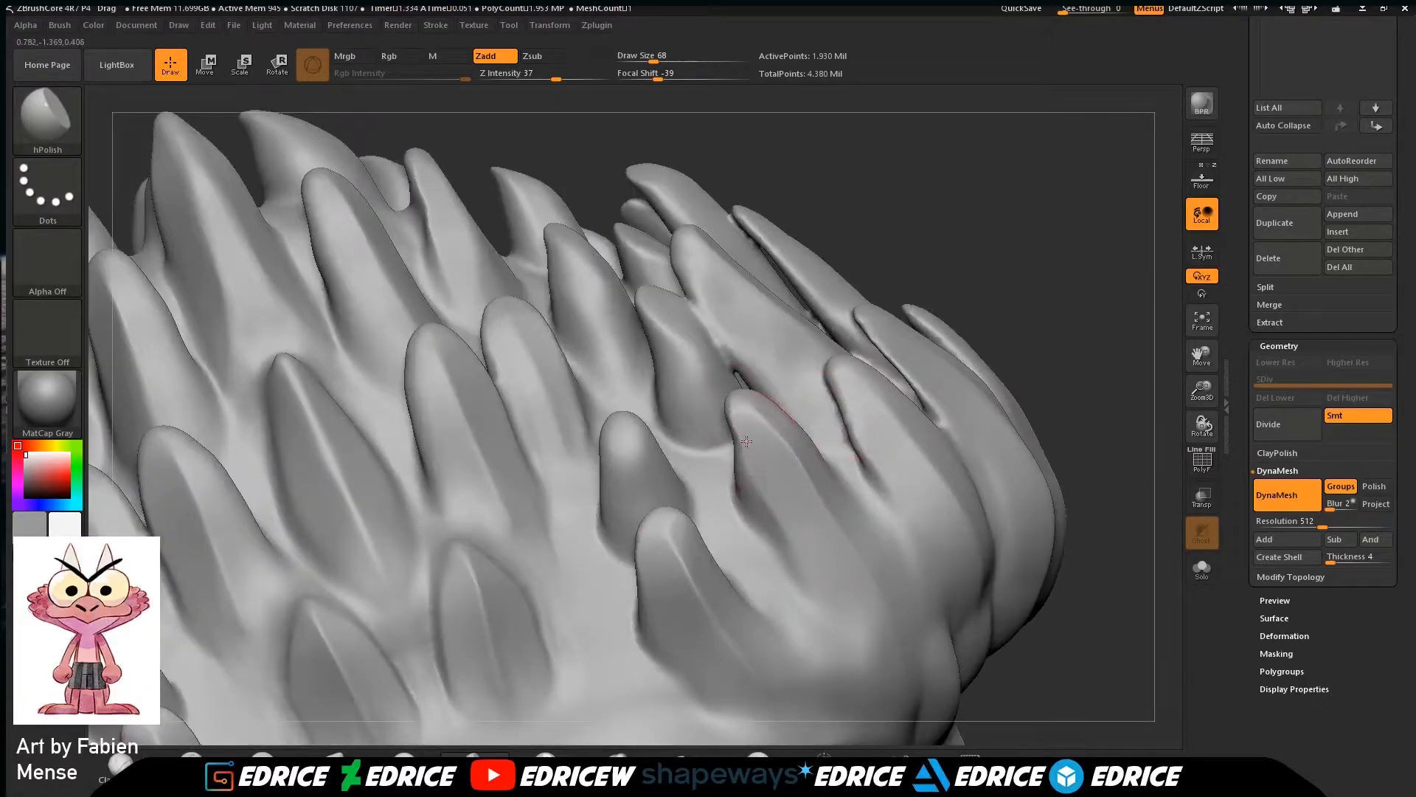
drag(1002, 356, 1070, 336)
shift+drag(888, 436, 768, 465)
drag(1001, 193, 1032, 182)
right_drag(1032, 182, 759, 391)
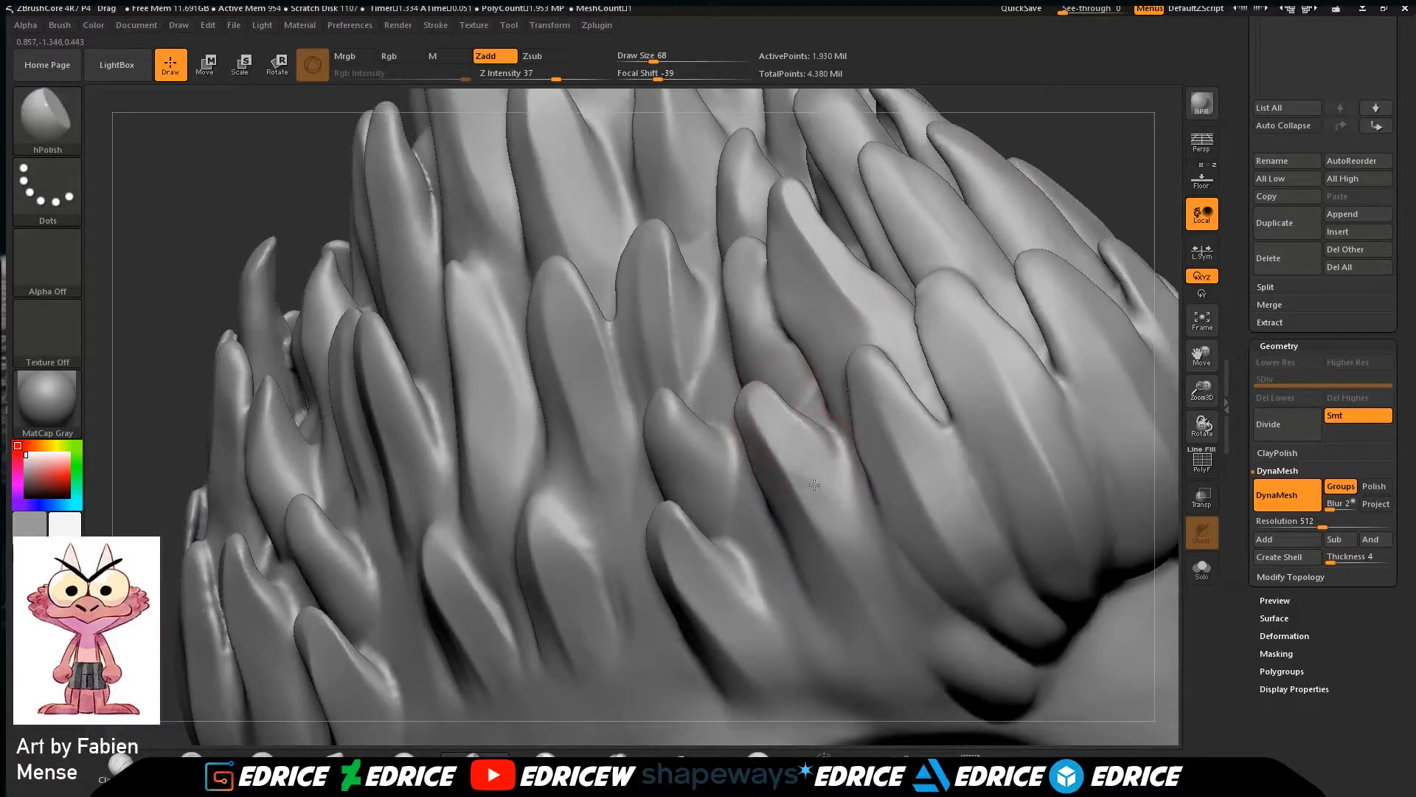
Smooth the surface of the creature's back along the three small spikes.
click(1202, 320)
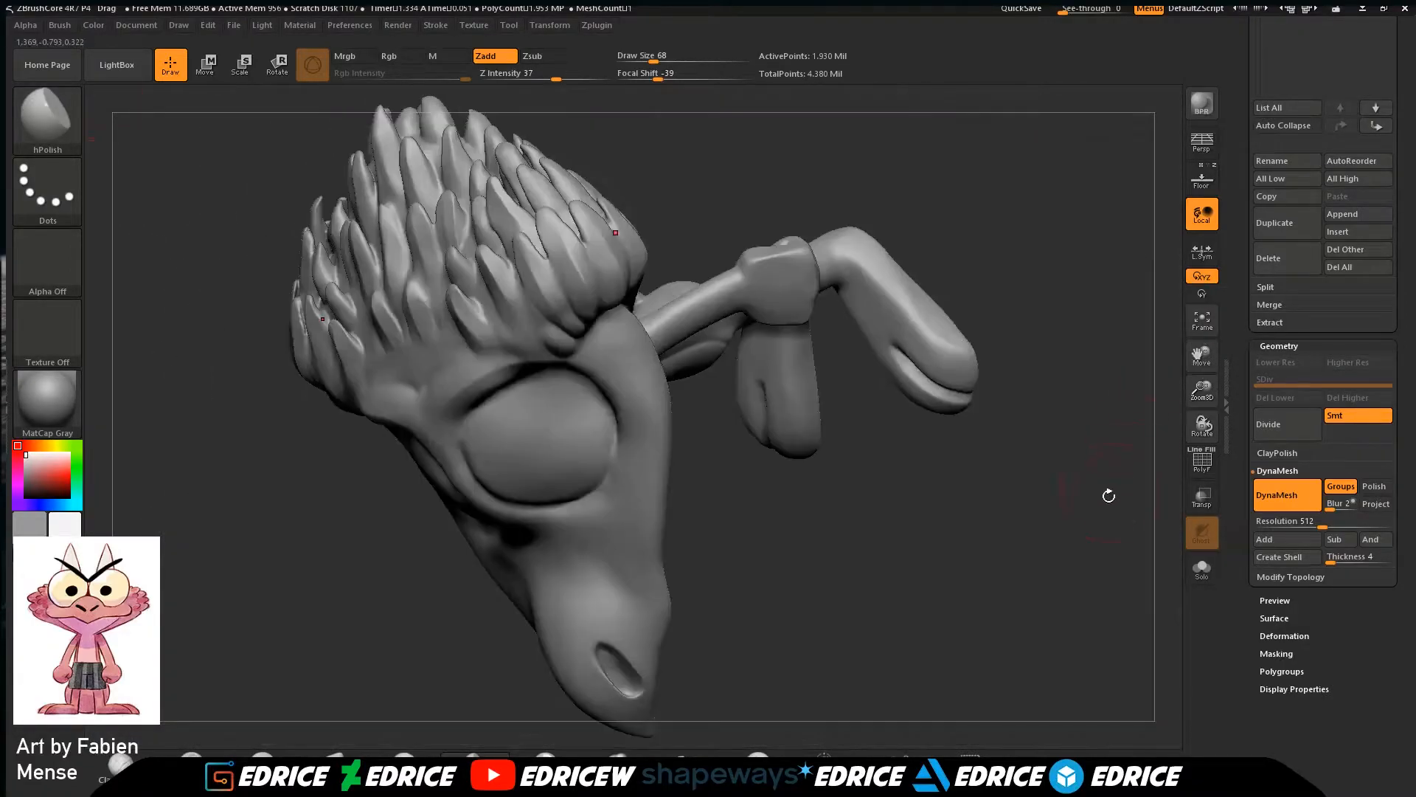
right_drag(1116, 485, 1118, 434)
drag(1118, 434, 1062, 295)
drag(1201, 388, 1202, 408)
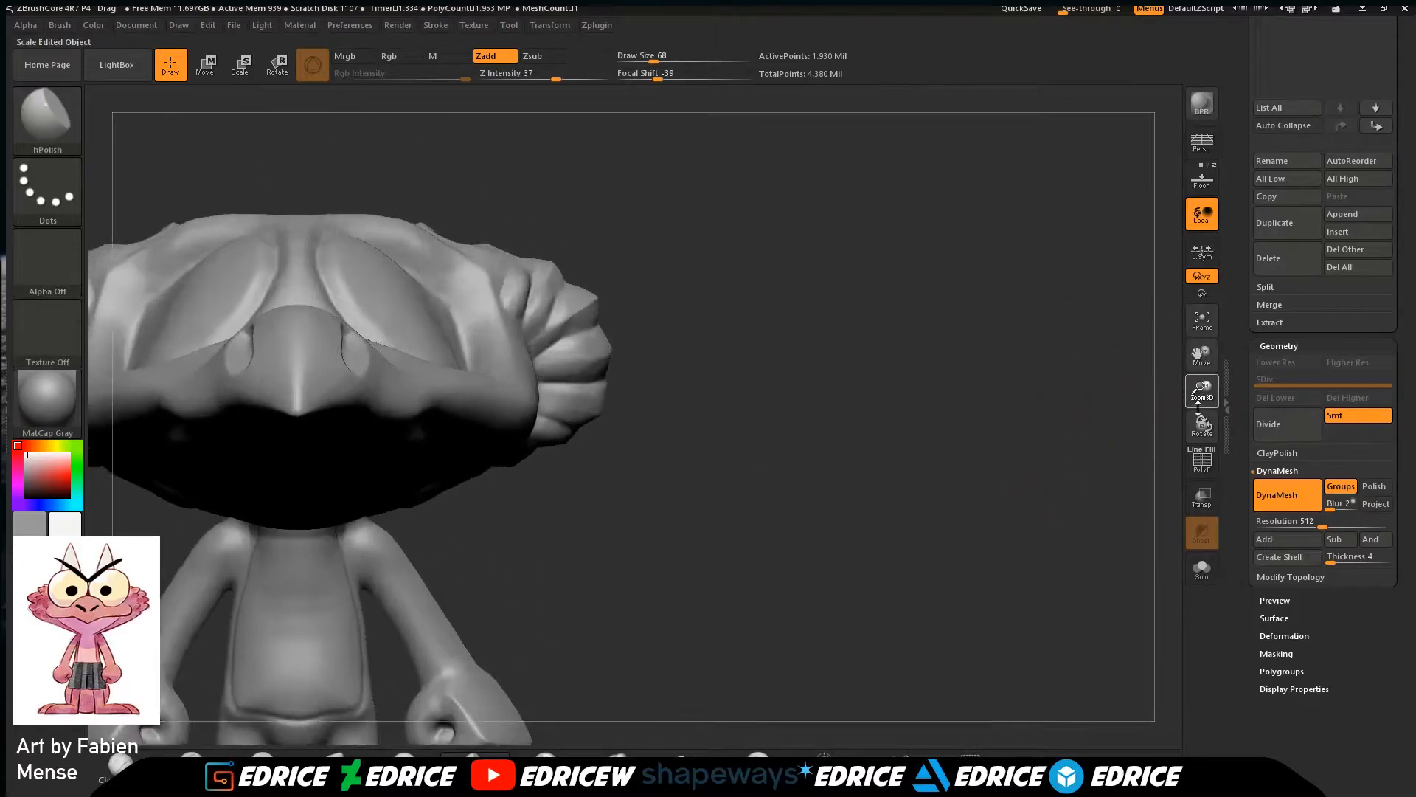
drag(1198, 355, 1248, 316)
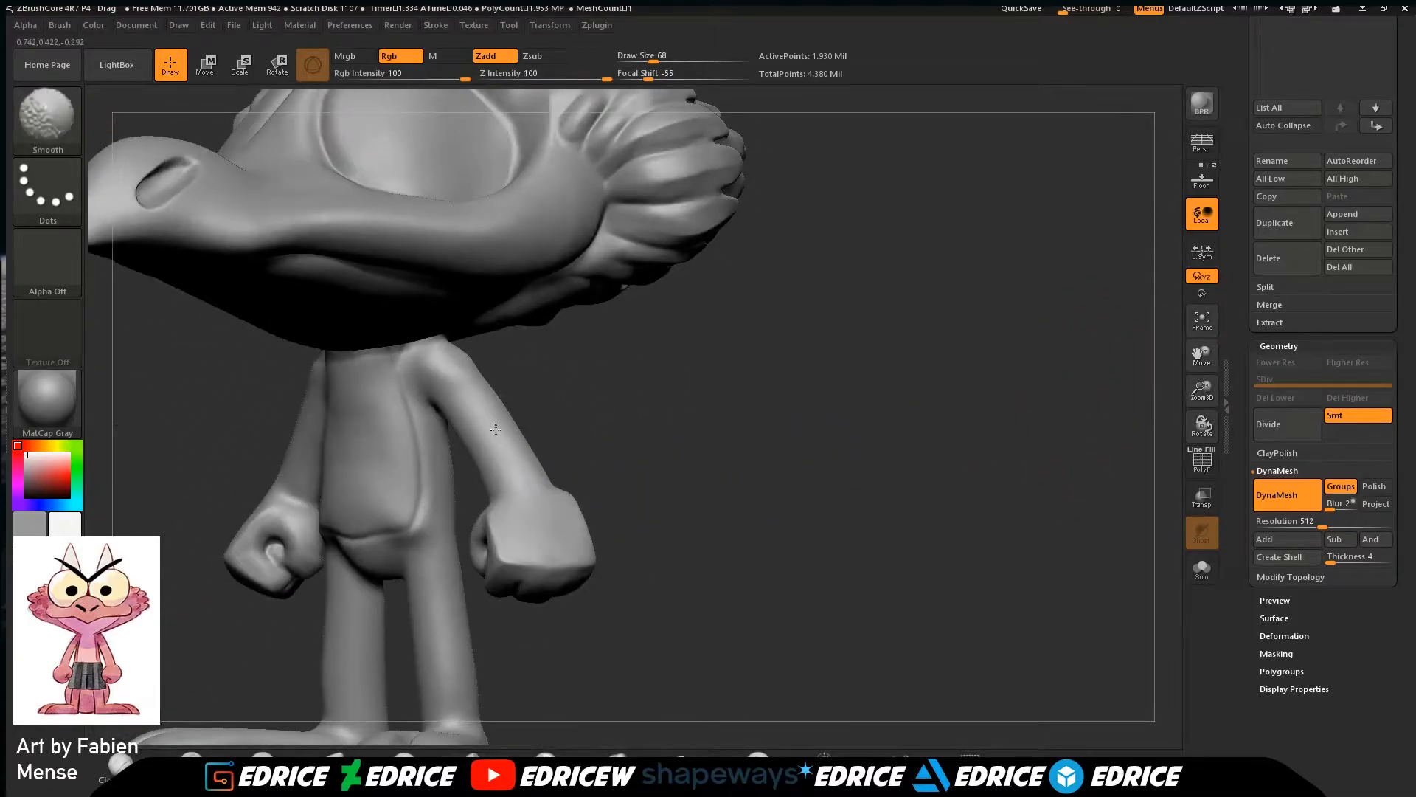
key(shift)
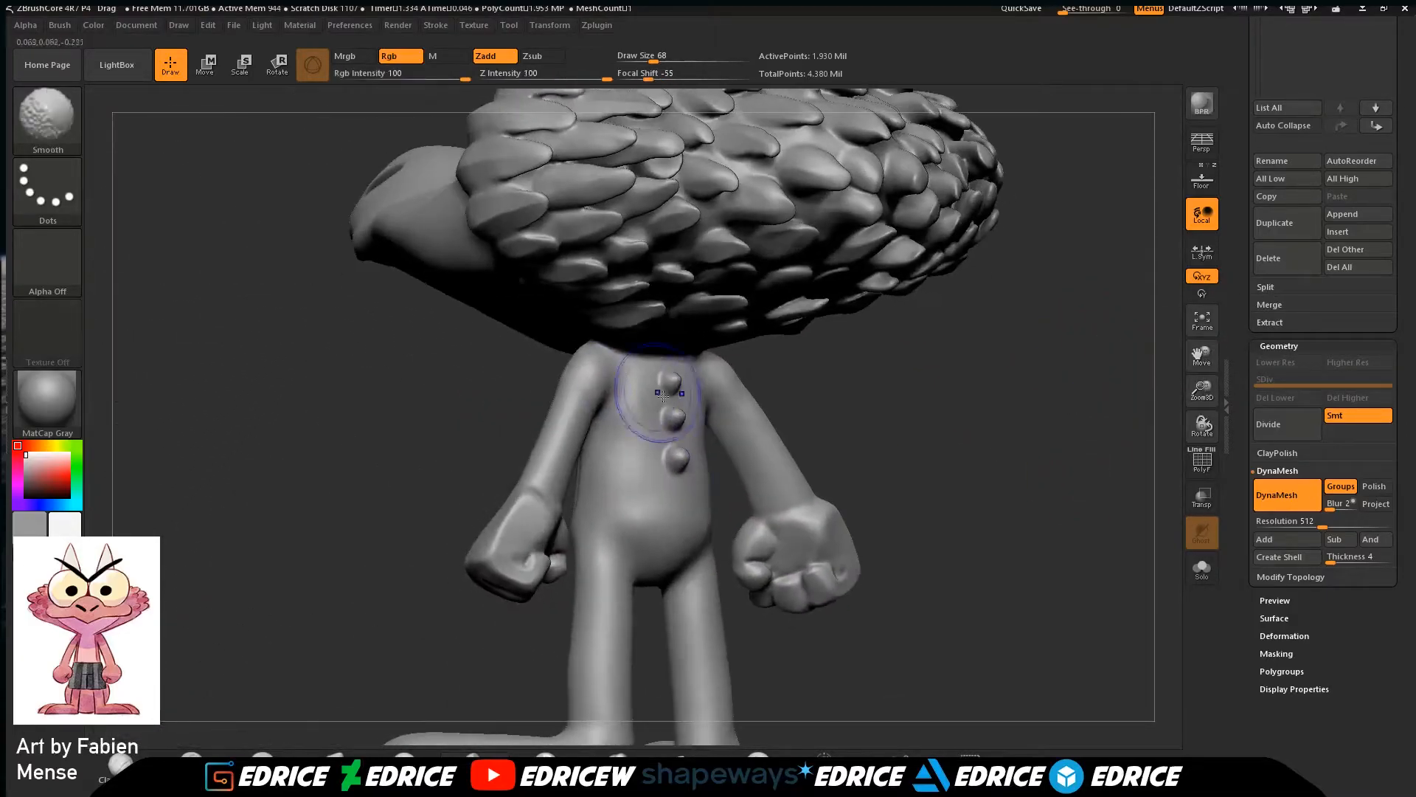
shift+drag(663, 396, 641, 509)
Smooth the shoulder area and the skin around the upper spikes on the back.
drag(1202, 391, 1204, 431)
drag(1201, 355, 1178, 393)
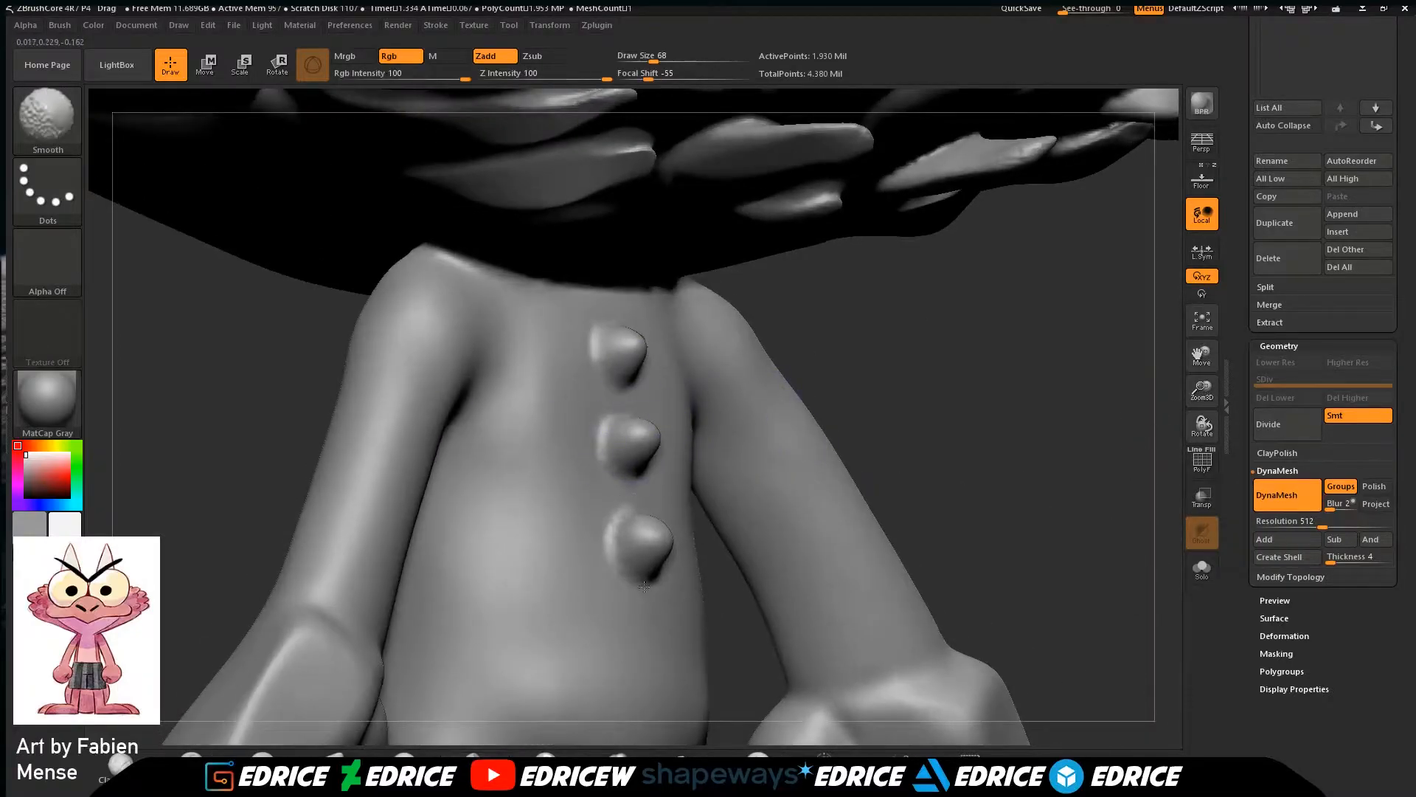
key(shift)
shift+drag(737, 376, 607, 404)
drag(1033, 354, 1022, 251)
mouse_move(622, 312)
shift+mouse_down()
mouse_move(686, 317)
mouse_move(572, 307)
shift+mouse_up()
drag(1018, 476, 1007, 546)
drag(1097, 405, 1006, 411)
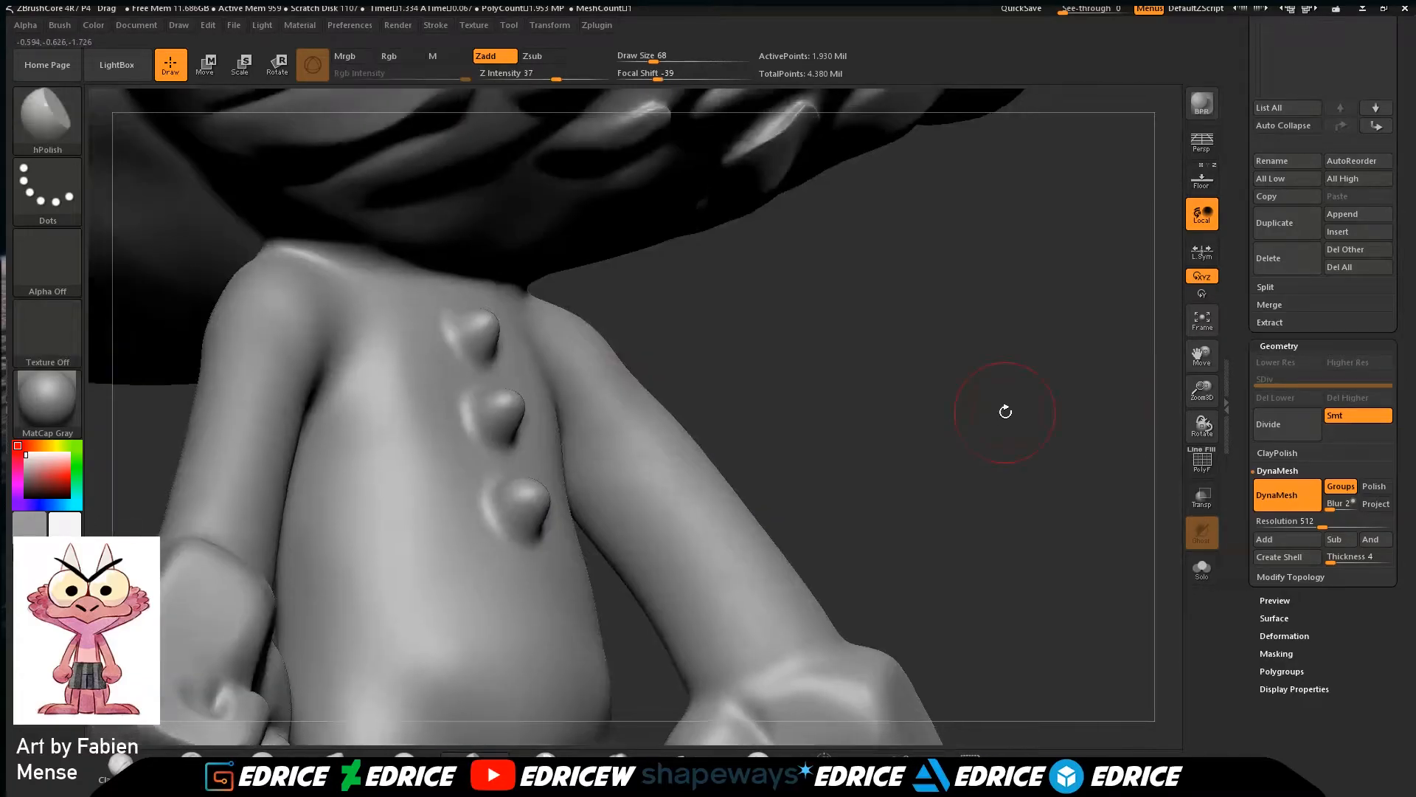
Choose the Pinch brush and isolate the upper torso so only the area with the three back spikes is shown.
click(52, 118)
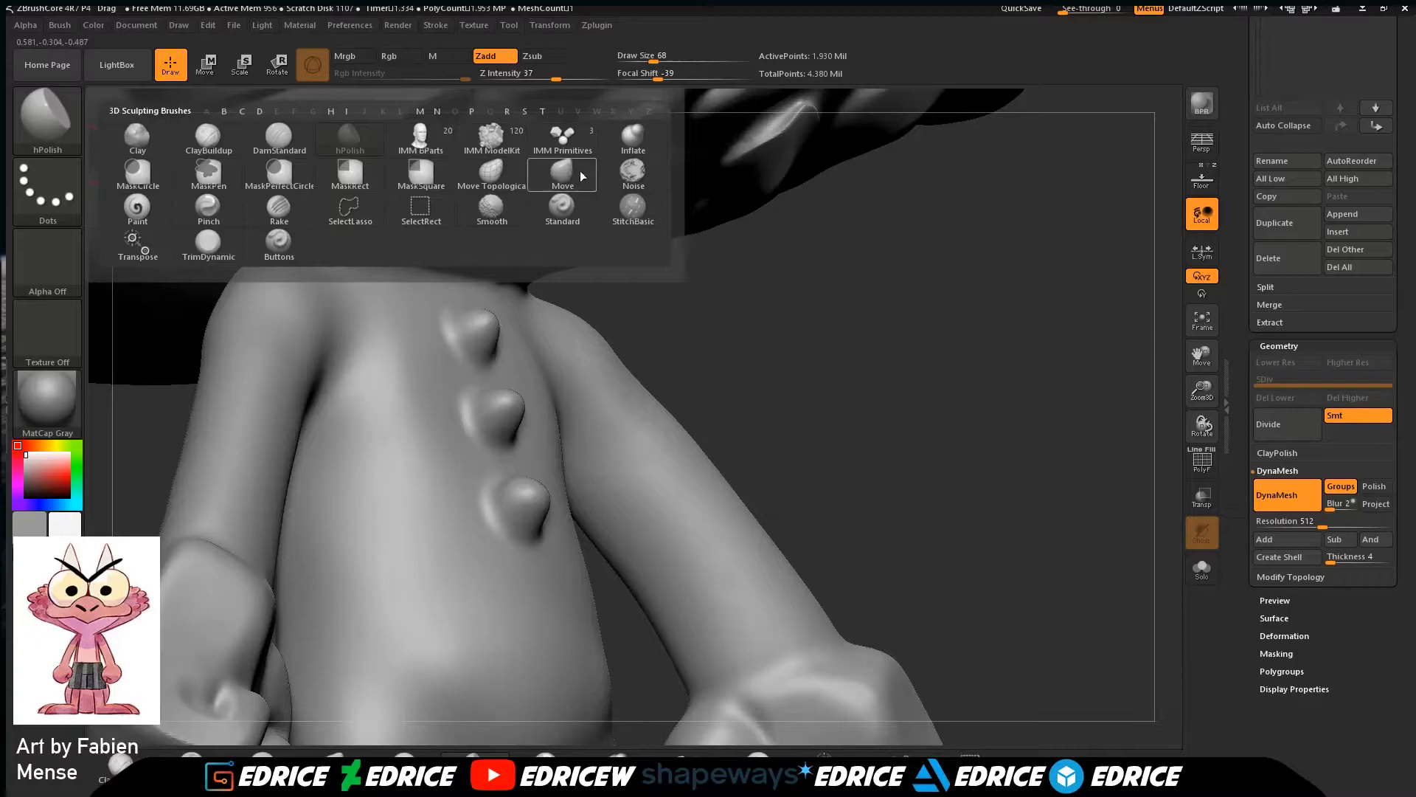
click(208, 210)
drag(738, 295, 912, 299)
mouse_move(457, 217)
ctrl+shift+mouse_down()
mouse_move(351, 477)
mouse_move(281, 555)
ctrl+shift+mouse_up()
drag(617, 418, 878, 346)
drag(1203, 389, 1207, 433)
drag(1202, 356, 1115, 583)
drag(1203, 427, 1040, 313)
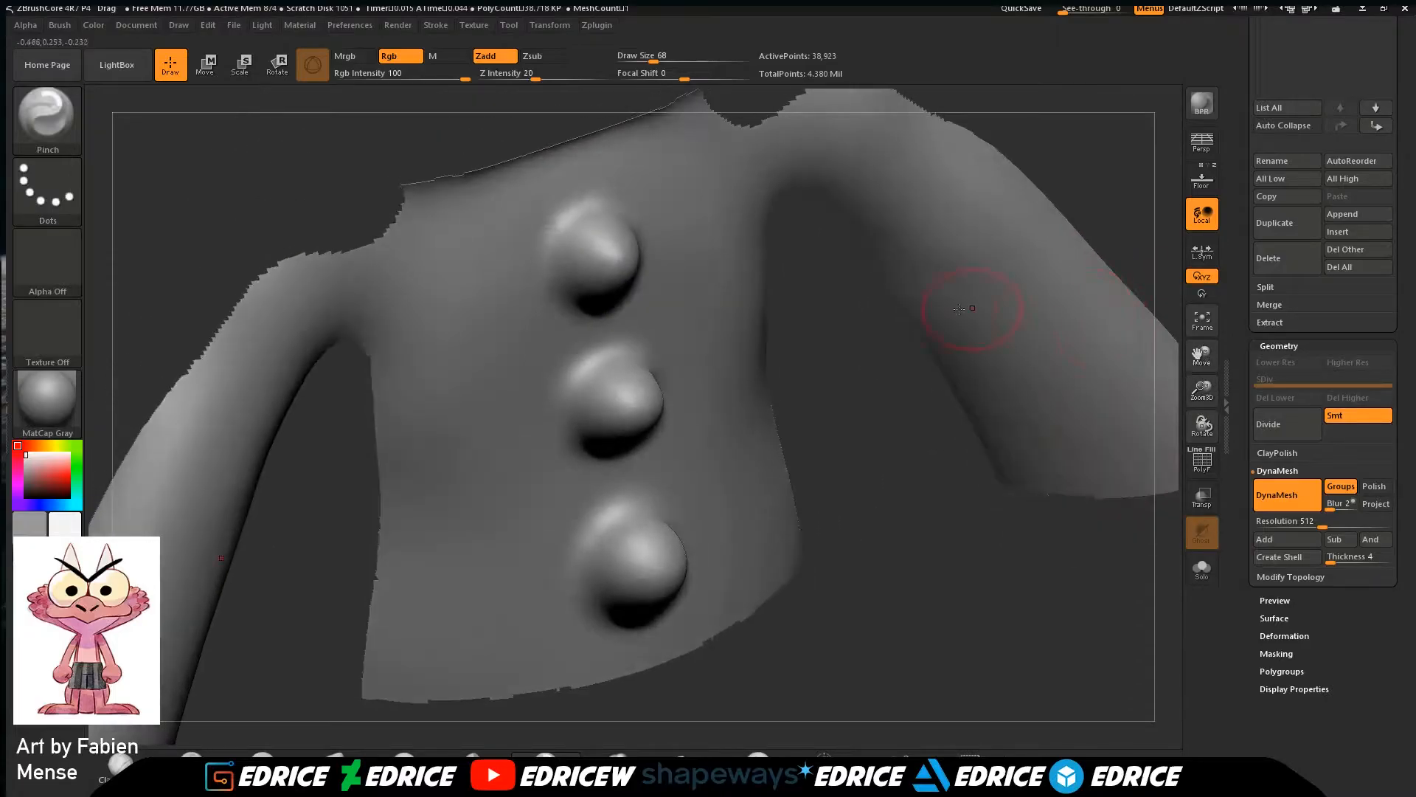
Pinch the upper edges of the three back spikes into sharper ridges and tips.
drag(585, 206, 584, 198)
key(shift)
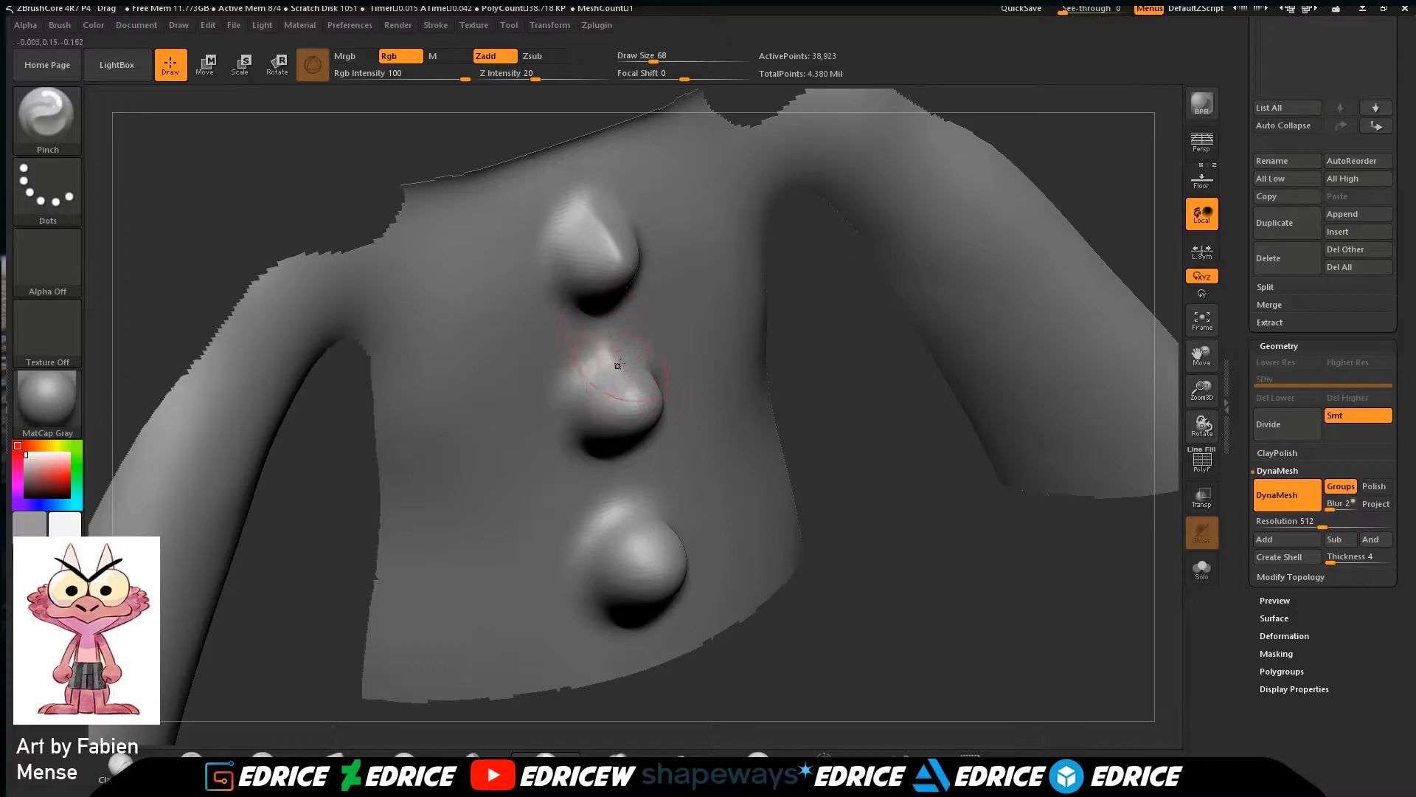
drag(578, 354, 627, 413)
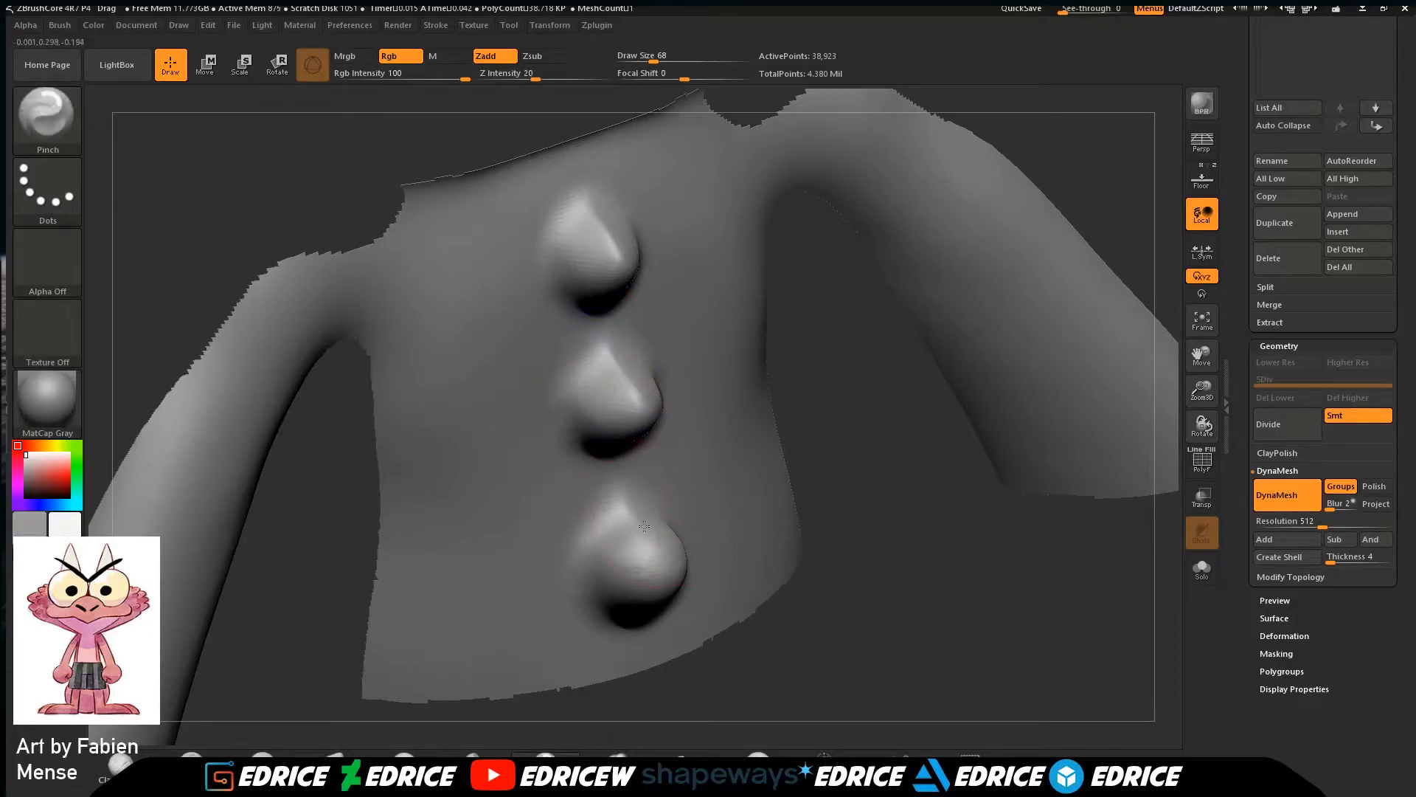
key(shift)
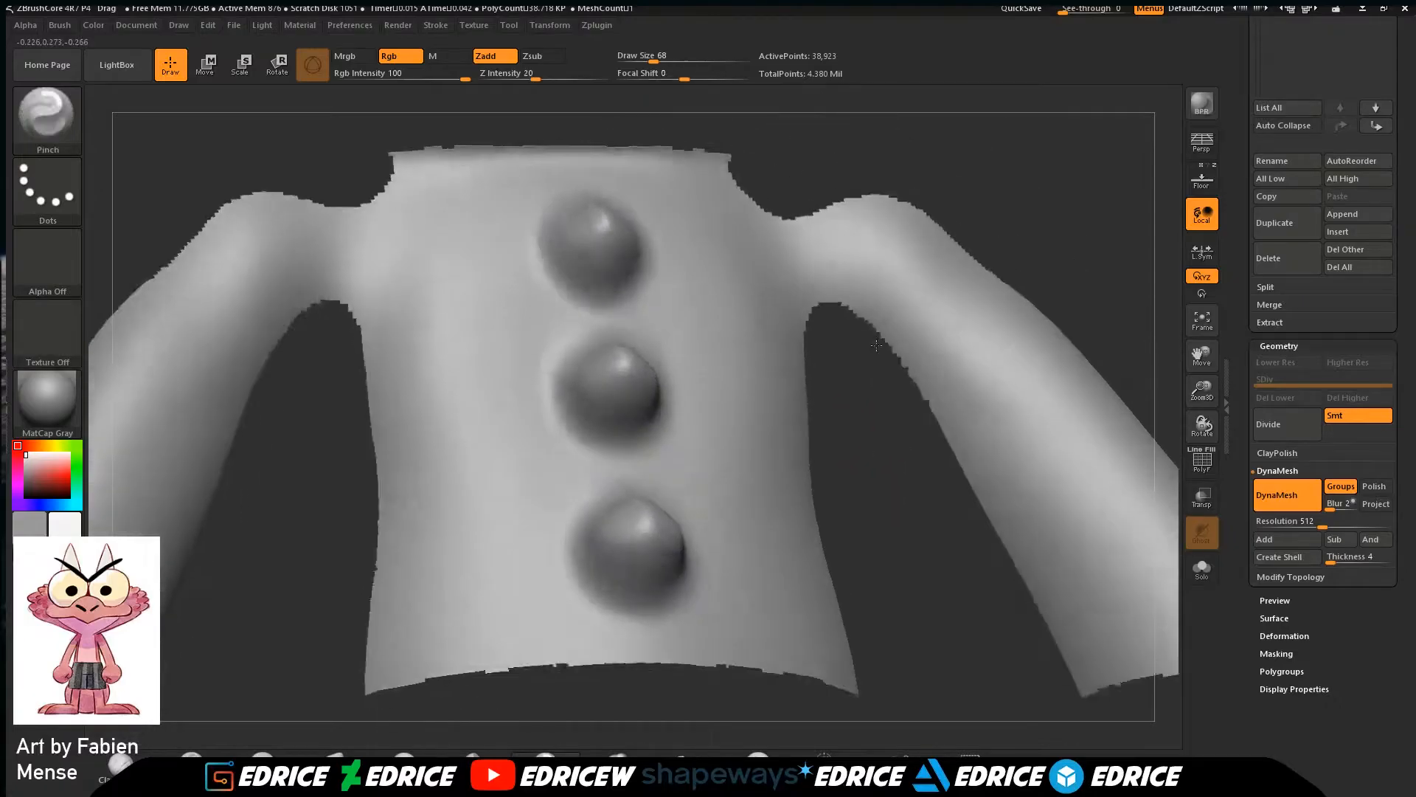
Flatten the sides of the back spikes with hPolish and smooth around their bases.
drag(221, 192, 196, 151)
key(b)
key(h)
key(p)
drag(915, 210, 940, 144)
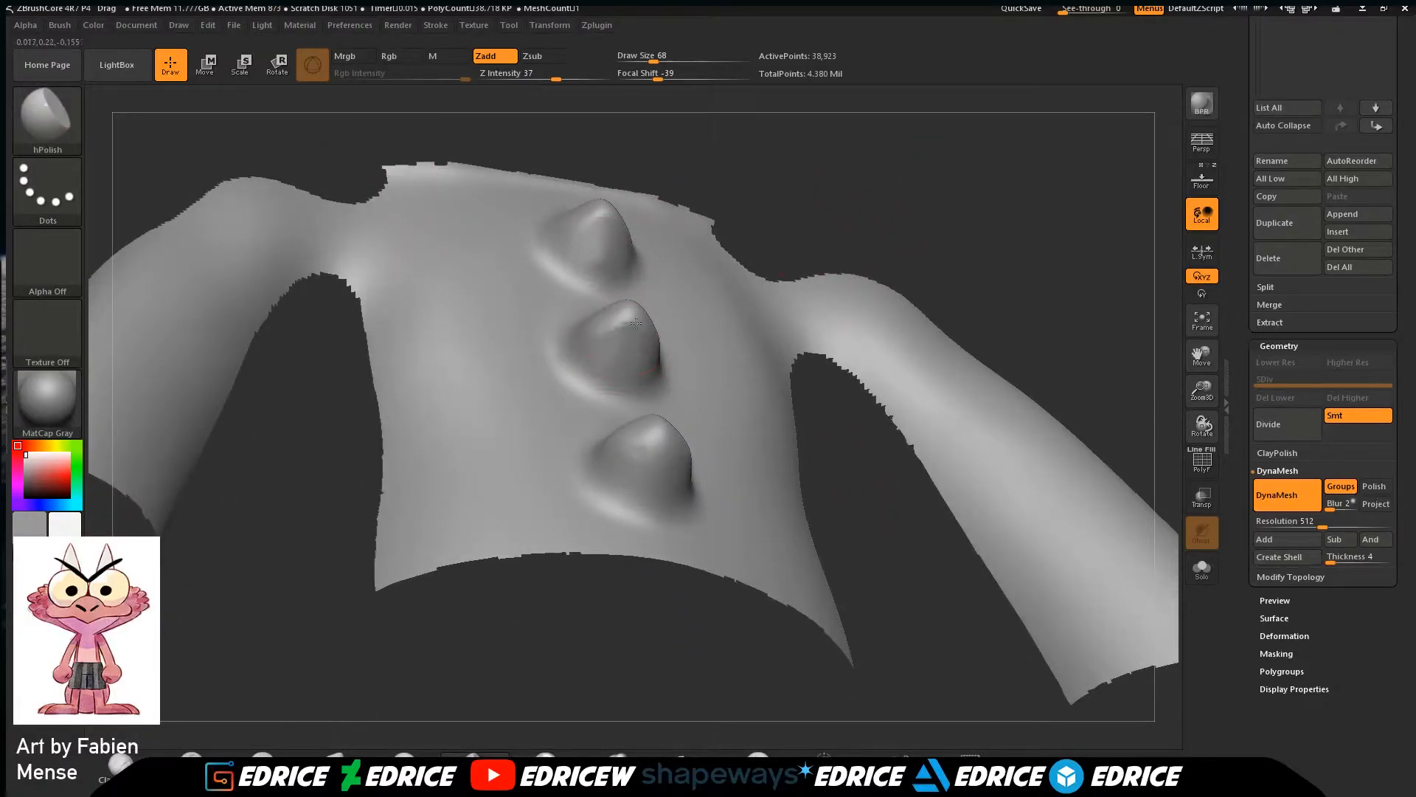
shift+drag(669, 462, 640, 502)
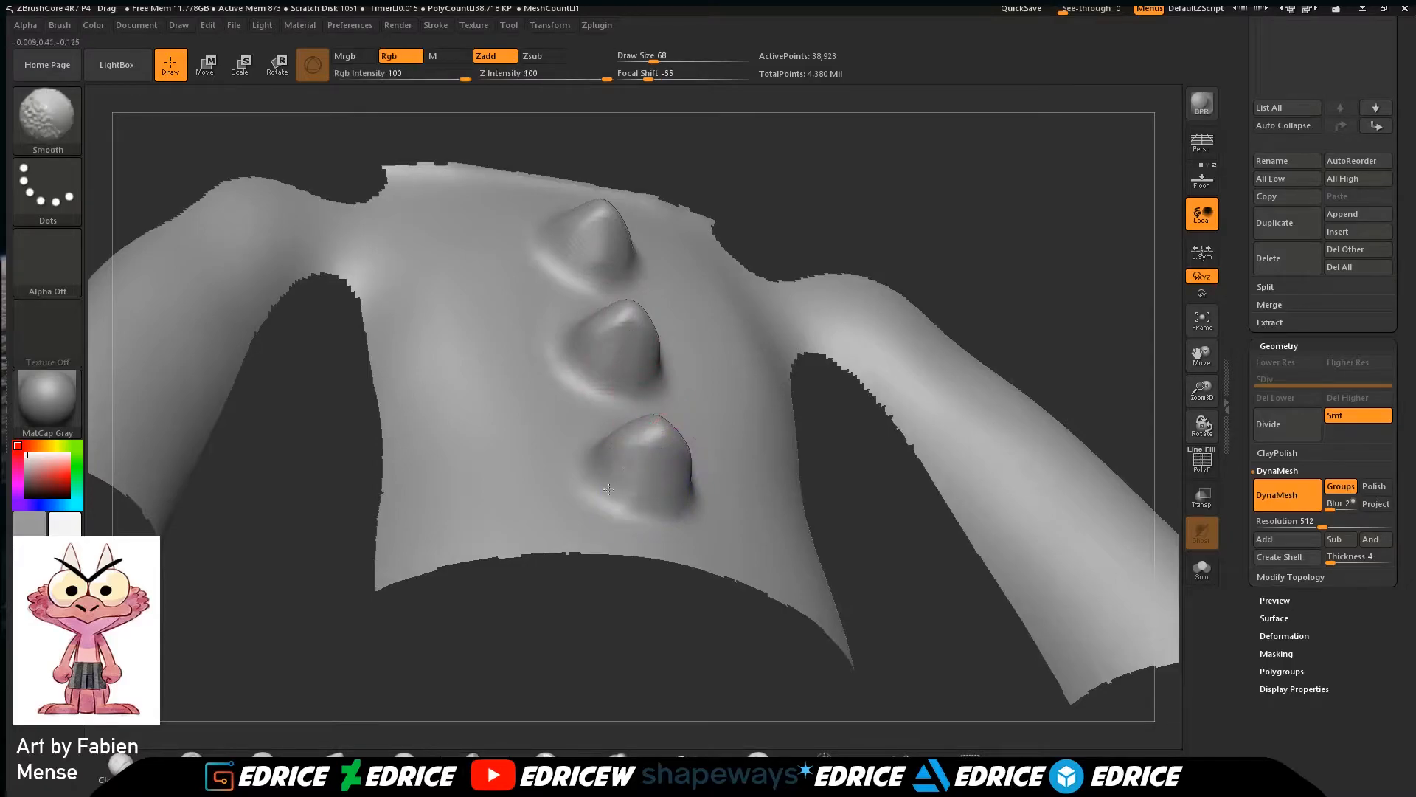
drag(878, 174, 889, 284)
mouse_move(619, 266)
shift+mouse_down()
mouse_move(594, 299)
mouse_move(582, 143)
shift+mouse_up()
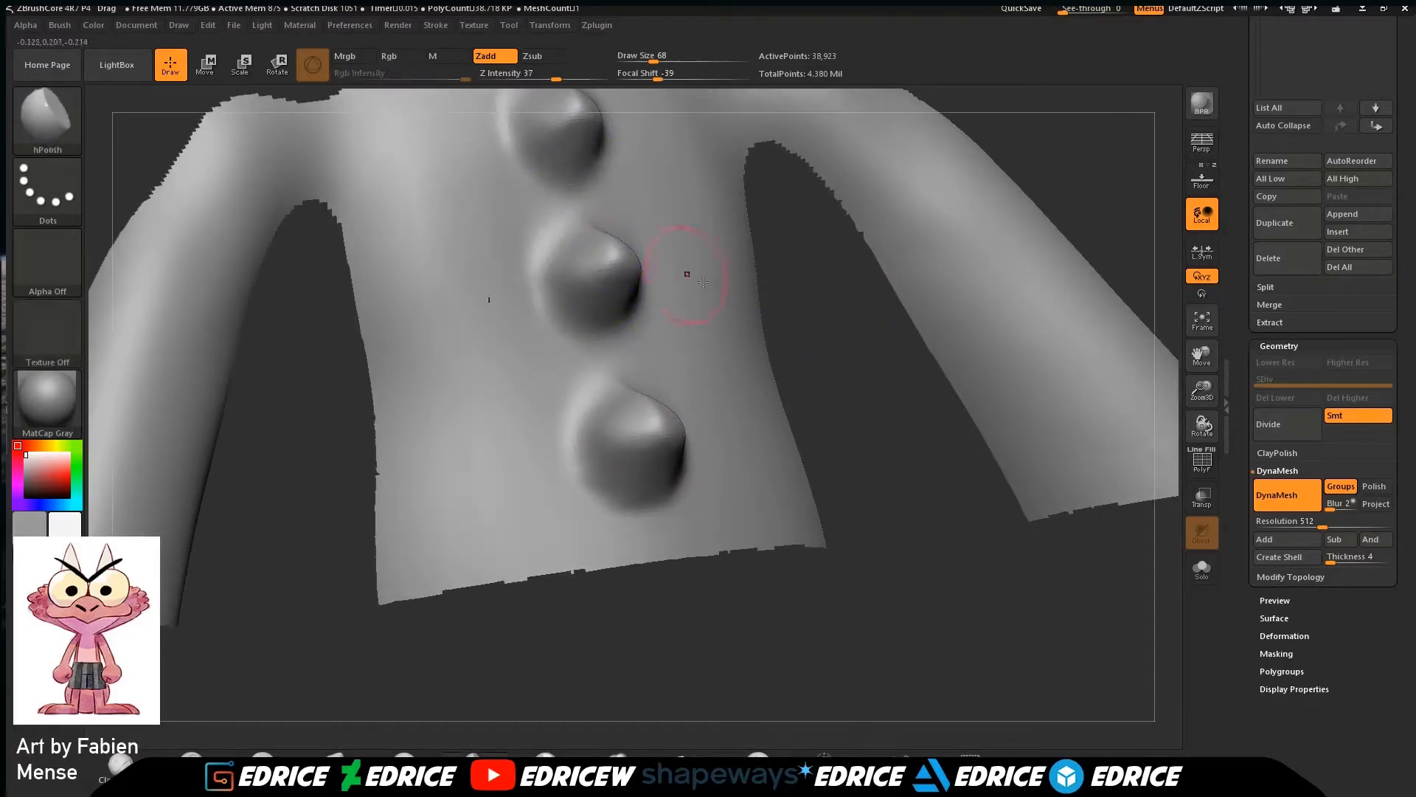
Bring the hidden parts of the body mesh back into view and refine the lowest back spike with polishing and smoothing.
ctrl+shift+click(958, 563)
drag(930, 571, 897, 664)
drag(656, 409, 655, 374)
mouse_move(1051, 370)
mouse_down()
mouse_move(1044, 338)
mouse_move(670, 396)
mouse_move(675, 360)
mouse_up()
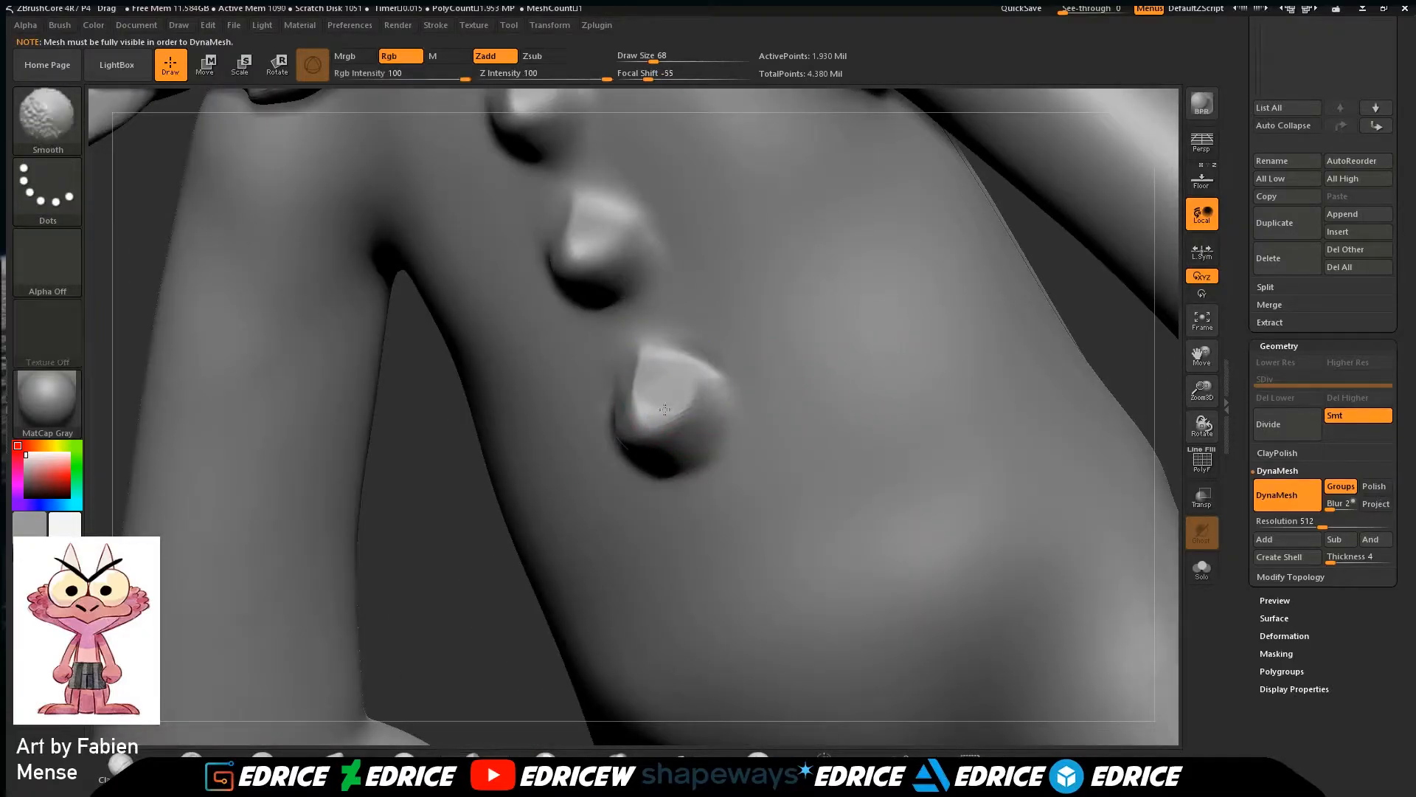
drag(509, 638, 668, 604)
shift+drag(690, 372, 679, 409)
Smooth down the length of the back beside the three spikes.
drag(1206, 347, 1221, 564)
drag(971, 135, 1098, 158)
drag(966, 214, 951, 158)
mouse_move(538, 288)
shift+mouse_down()
mouse_move(574, 548)
mouse_move(620, 614)
shift+mouse_up()
Show all the other subtools together with the body and check the whole character from the side and front.
click(1202, 319)
shift+drag(1073, 413, 1131, 427)
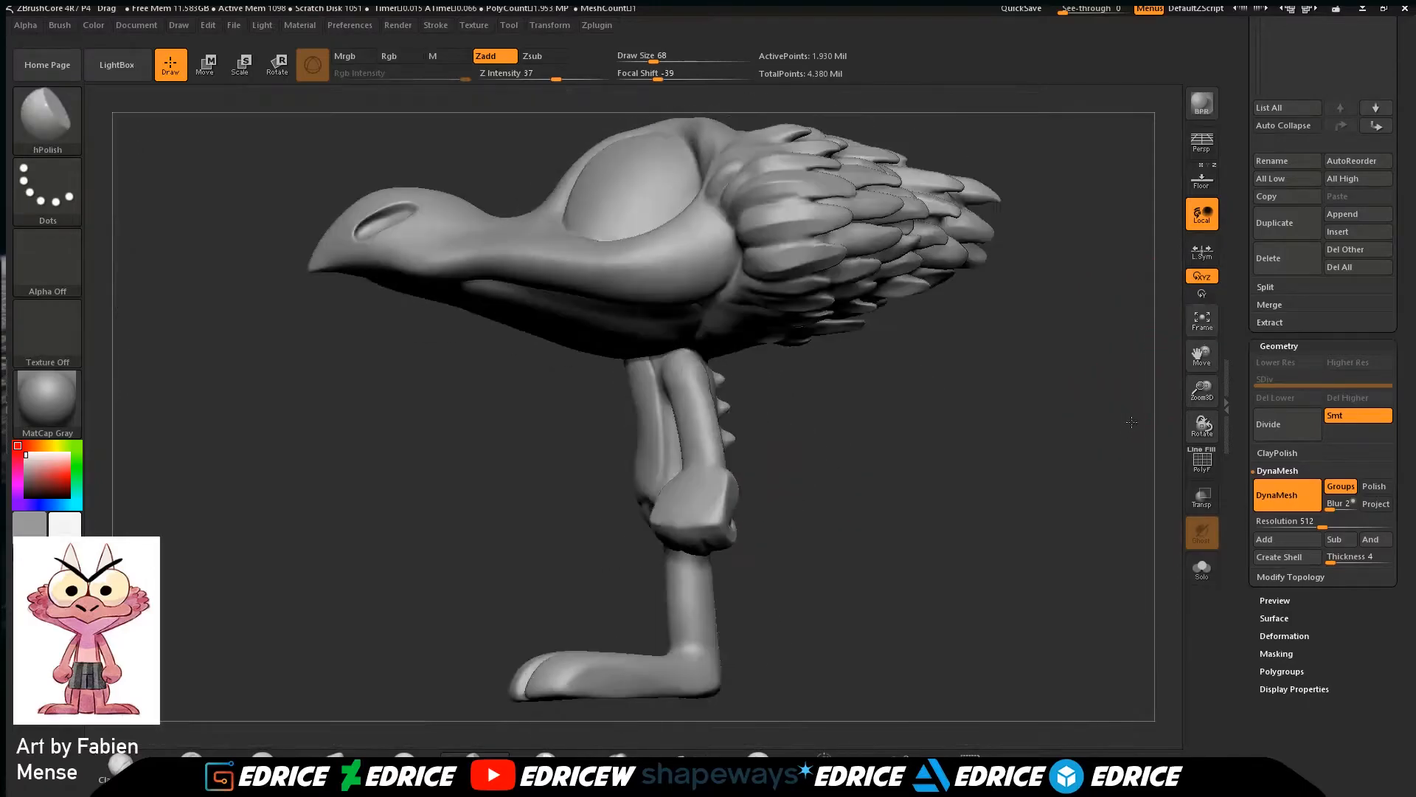
drag(1396, 240, 1396, 344)
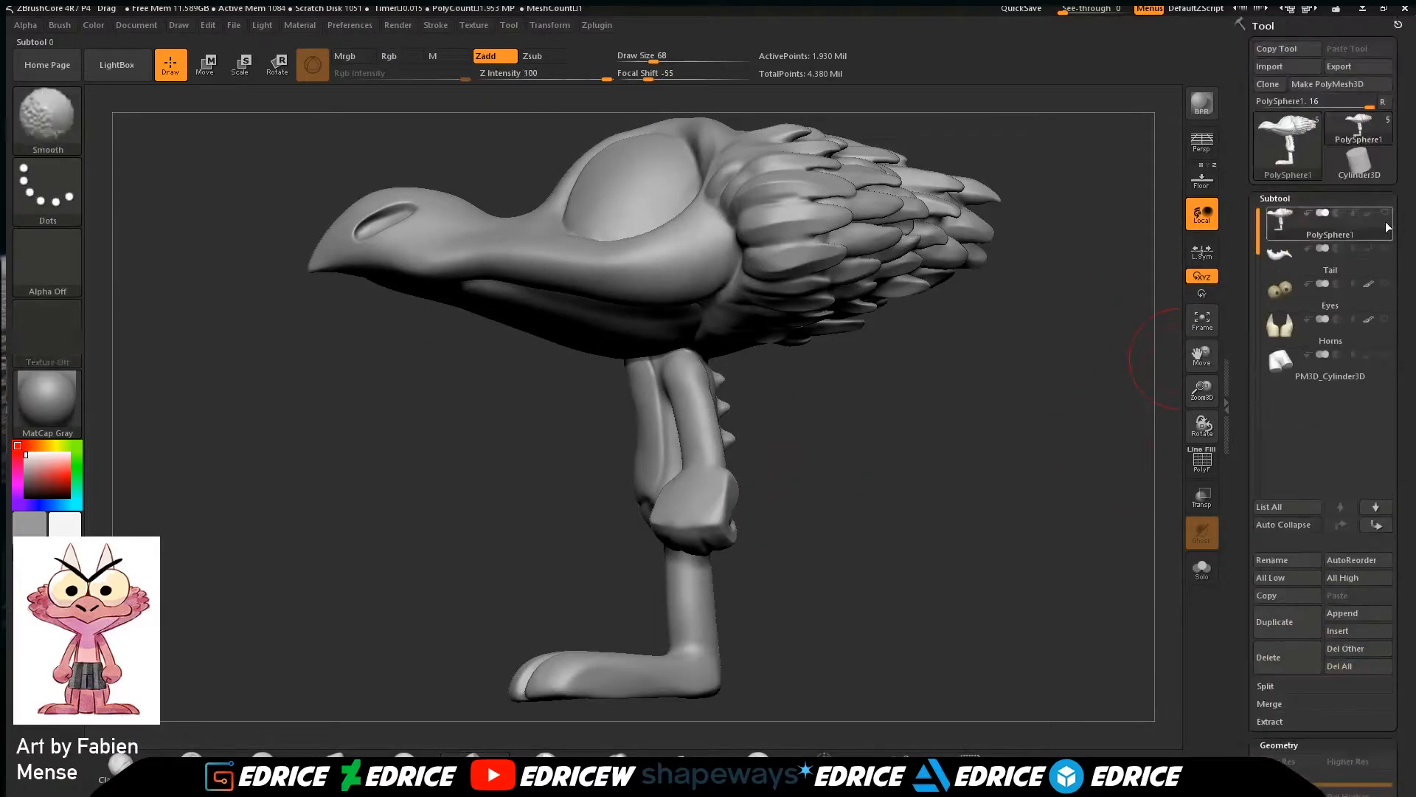
click(1385, 213)
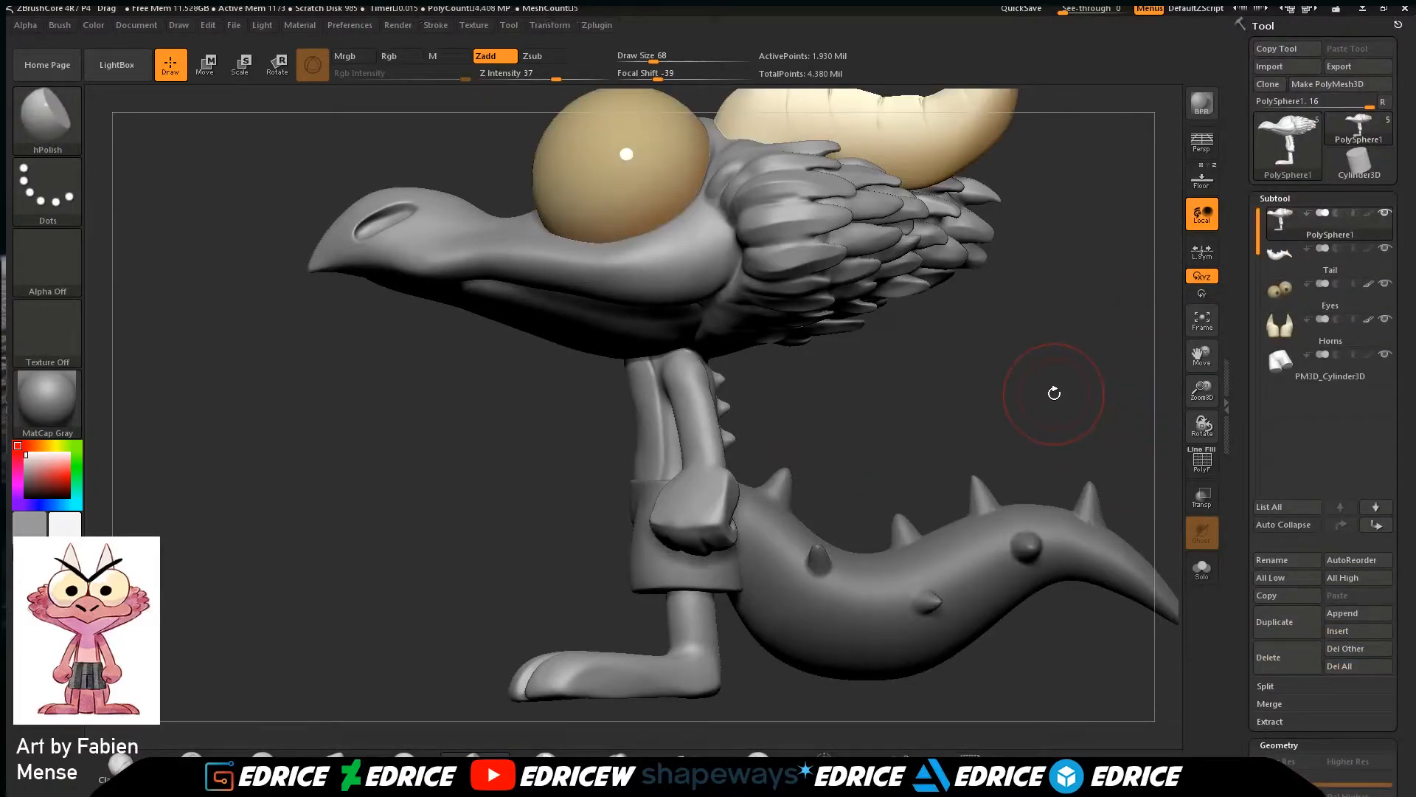
shift+drag(1093, 396, 1121, 365)
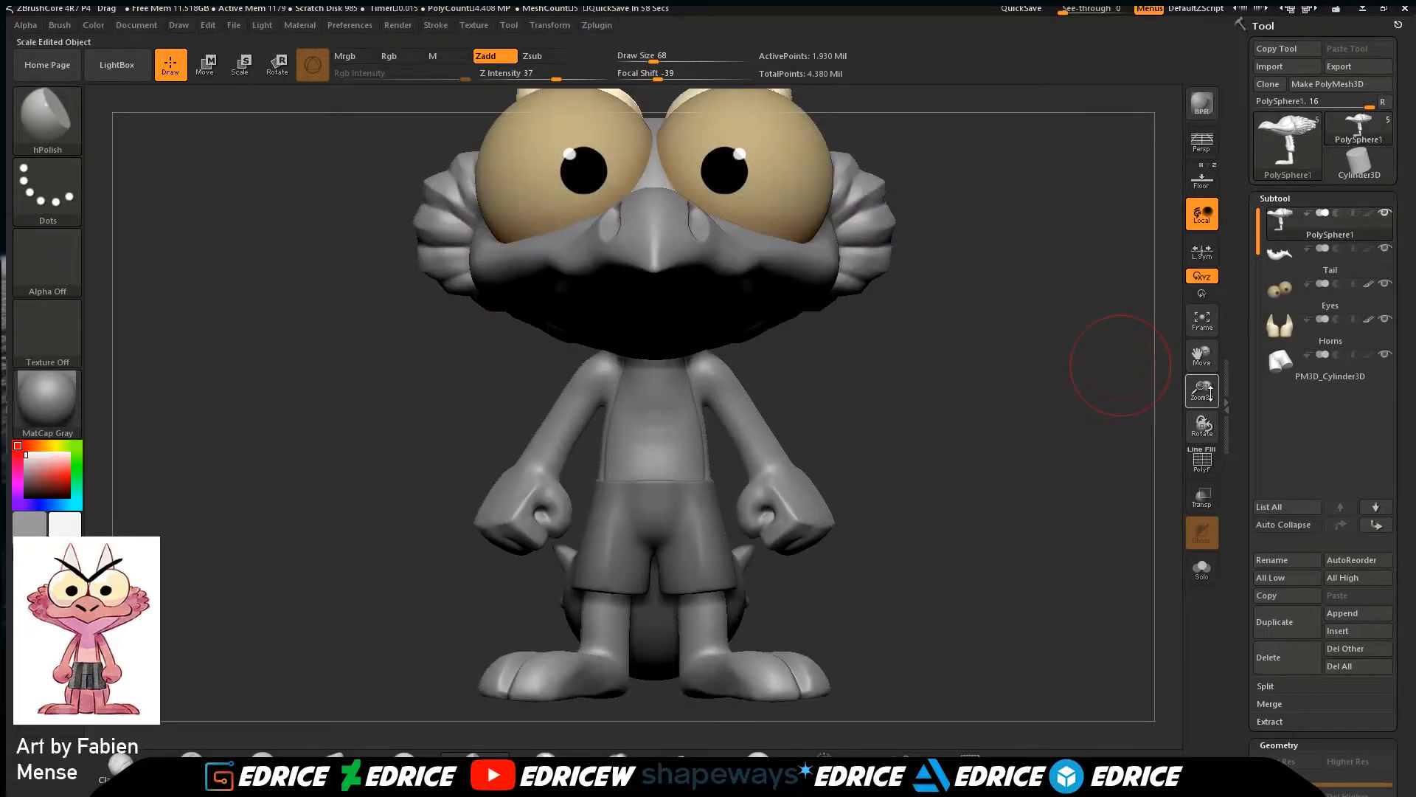
drag(1084, 490, 1158, 501)
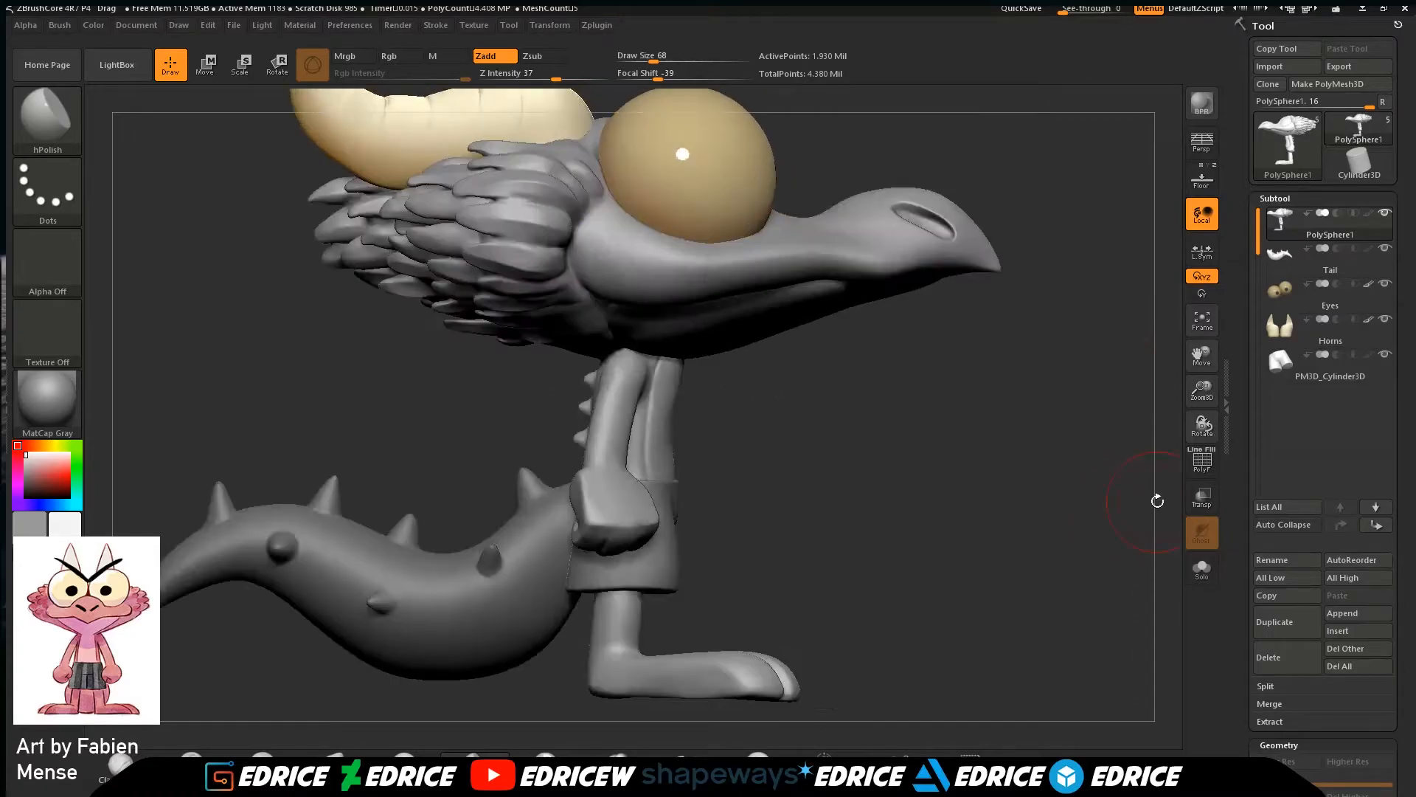
Append a Cube3D subtool and move it up the subtool list to directly below the body.
click(1343, 613)
click(1011, 658)
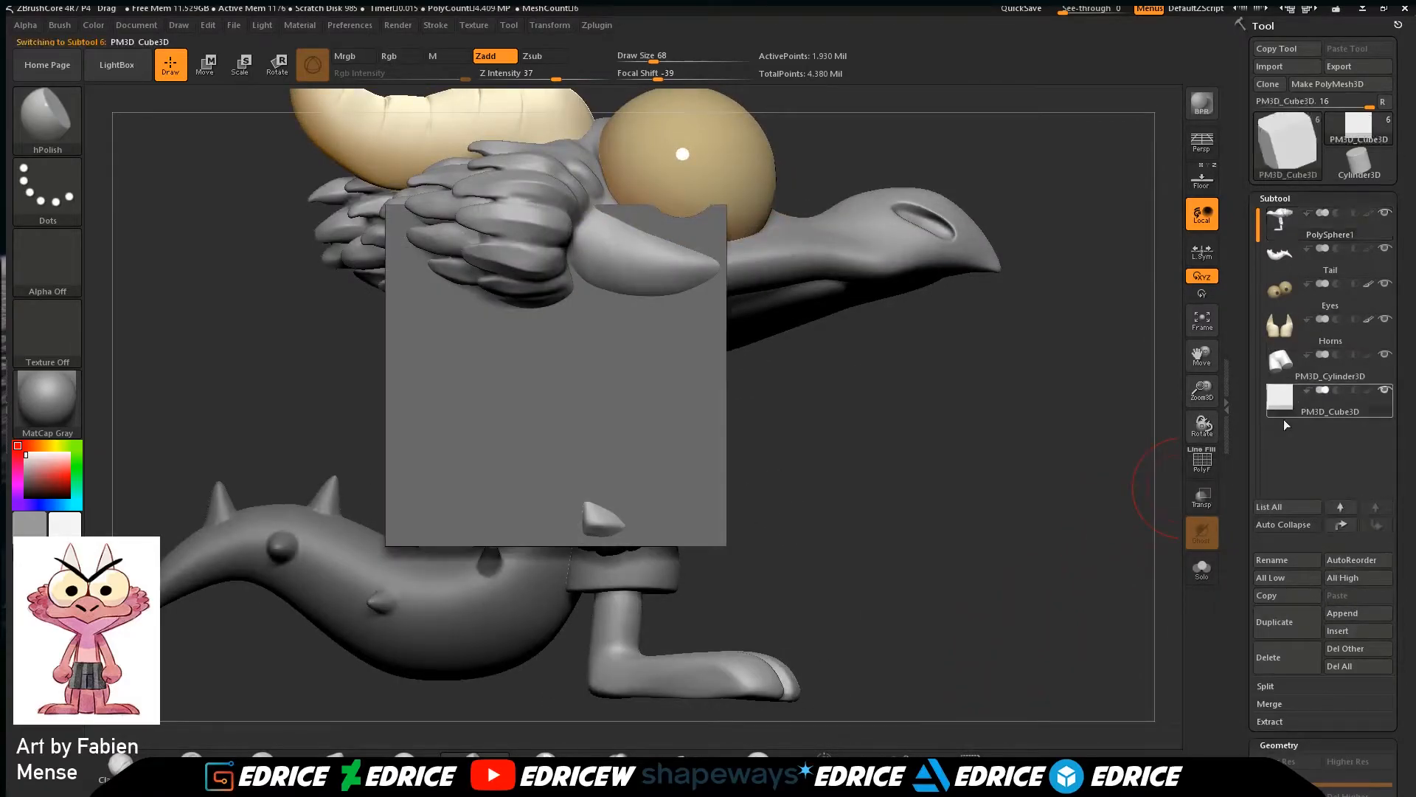
click(1340, 524)
click(1340, 525)
click(1340, 525)
click(1340, 525)
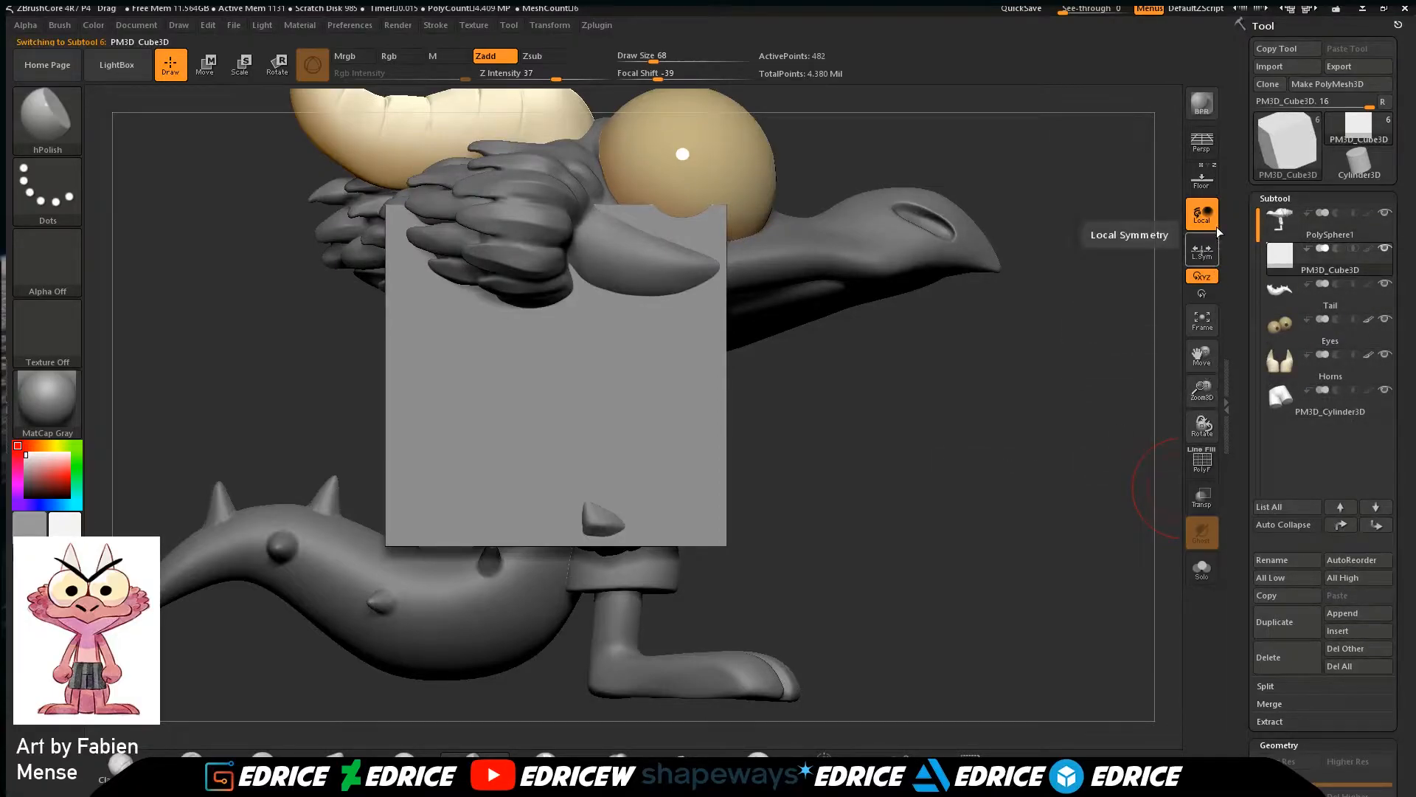
Move the cube straight down until its upper face slightly overlaps the soles of the feet, using transparent display to align it.
drag(1205, 384, 1196, 275)
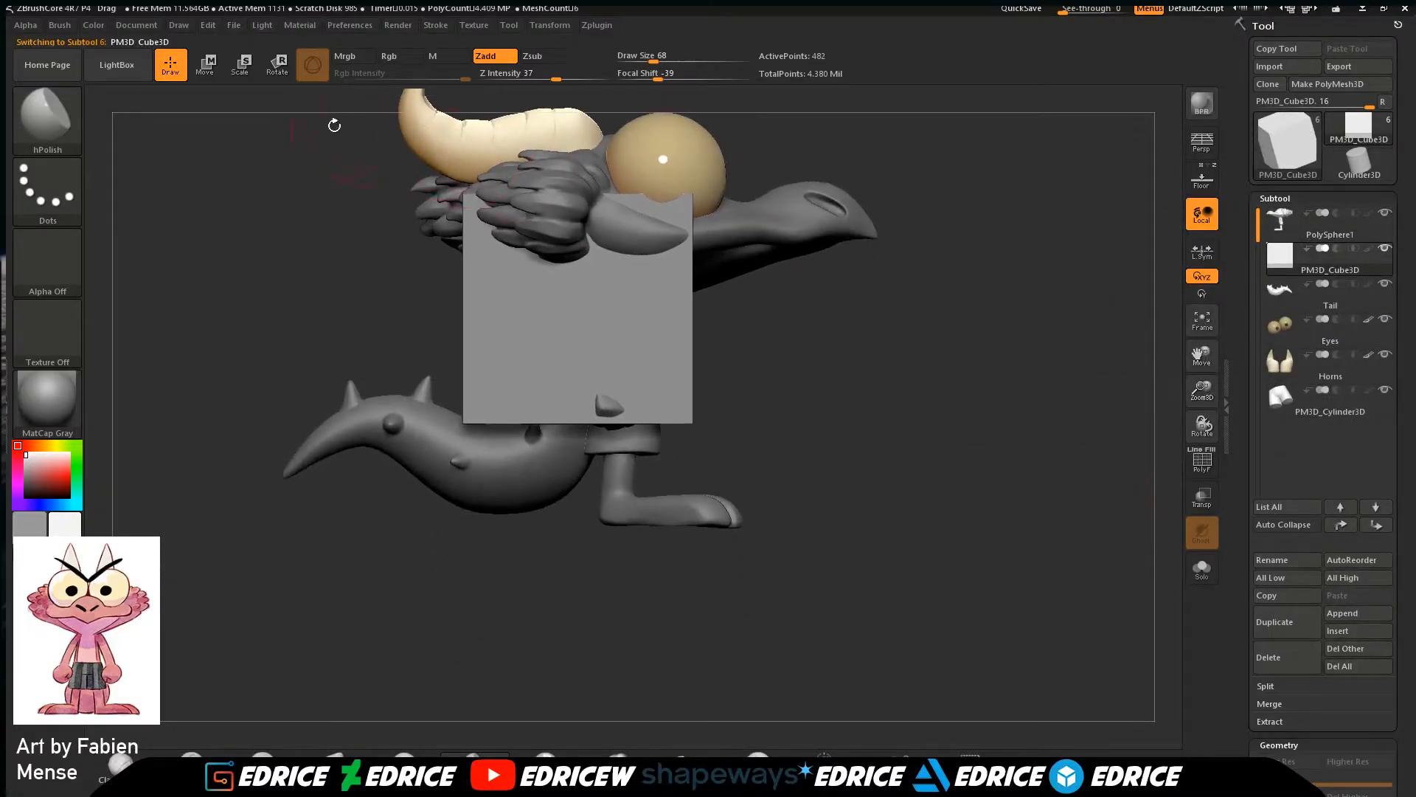
click(216, 73)
drag(585, 222, 585, 552)
click(1201, 497)
drag(664, 639, 747, 638)
drag(1202, 391, 1195, 454)
drag(660, 552, 660, 549)
drag(1084, 510, 993, 515)
drag(622, 631, 556, 622)
shift+drag(1053, 443, 1163, 450)
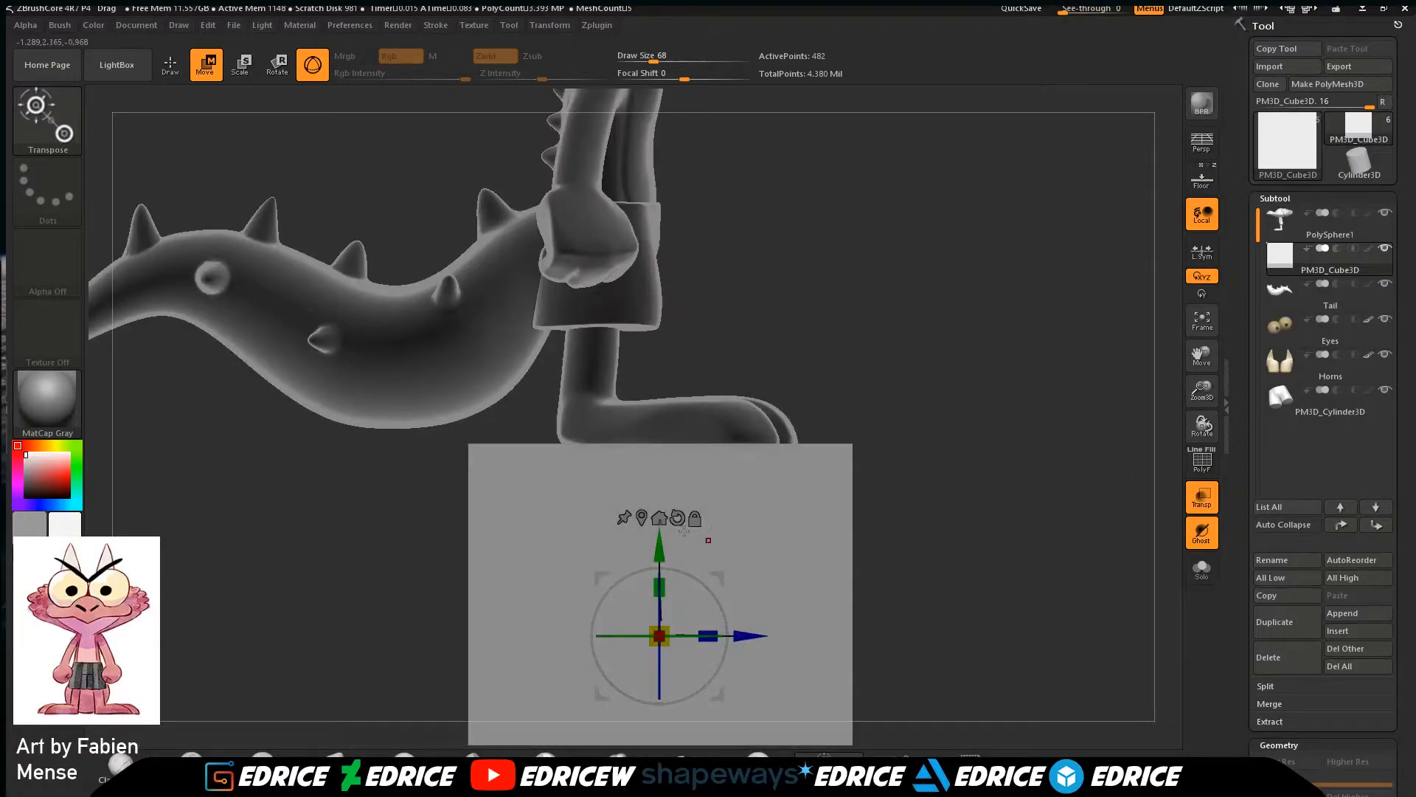
drag(660, 547, 660, 546)
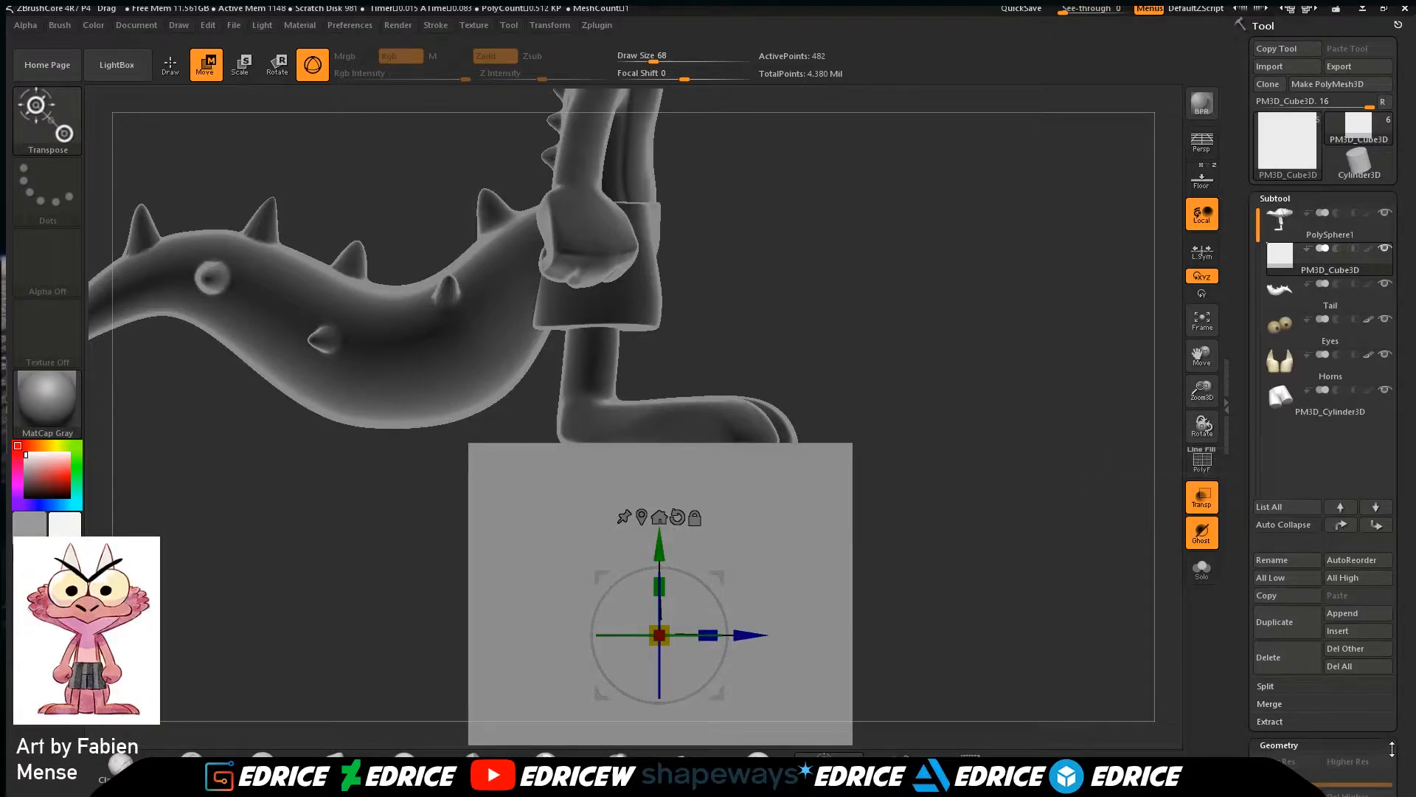
Convert the cube to a DynaMesh and set its subtool operation to subtraction.
scroll(1383, 670, down, 3)
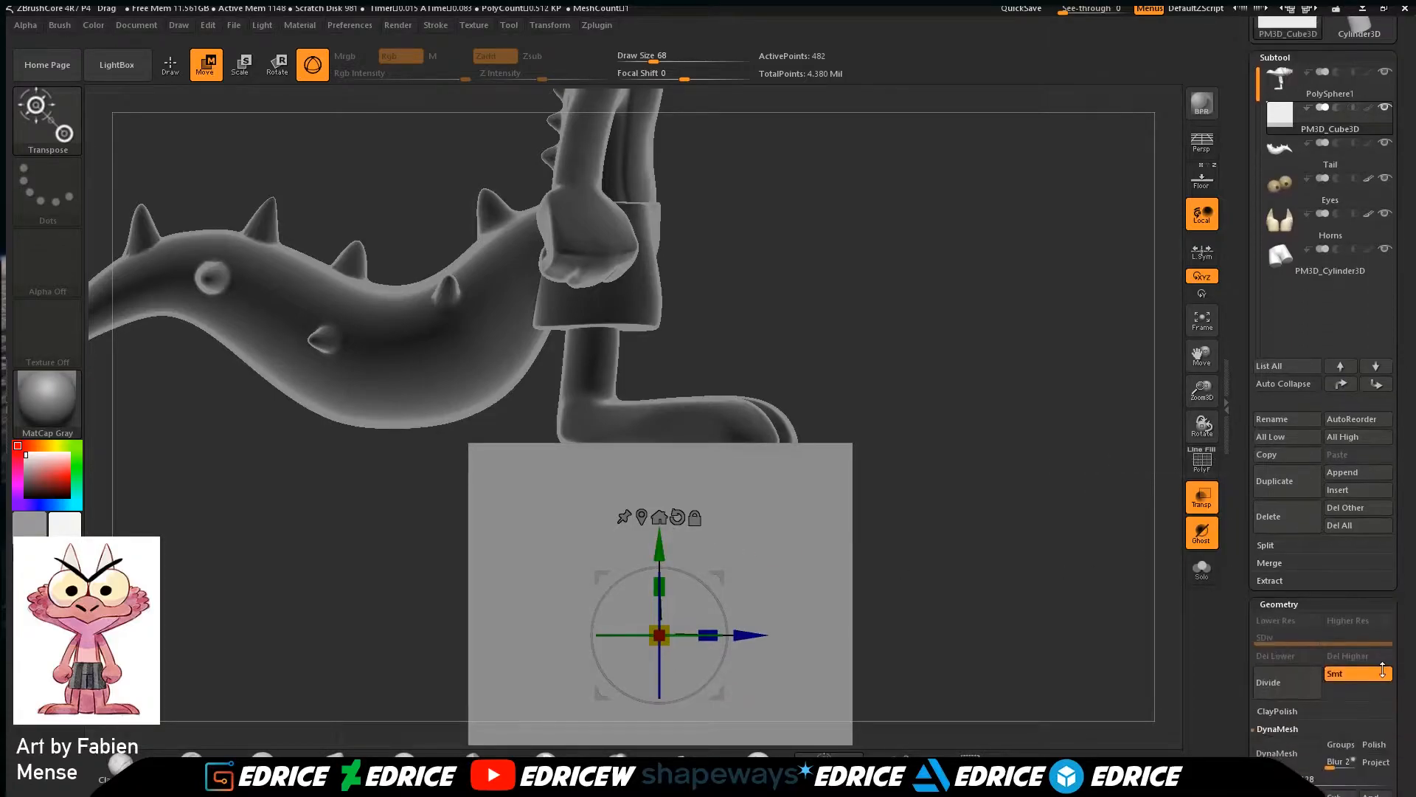
click(1285, 756)
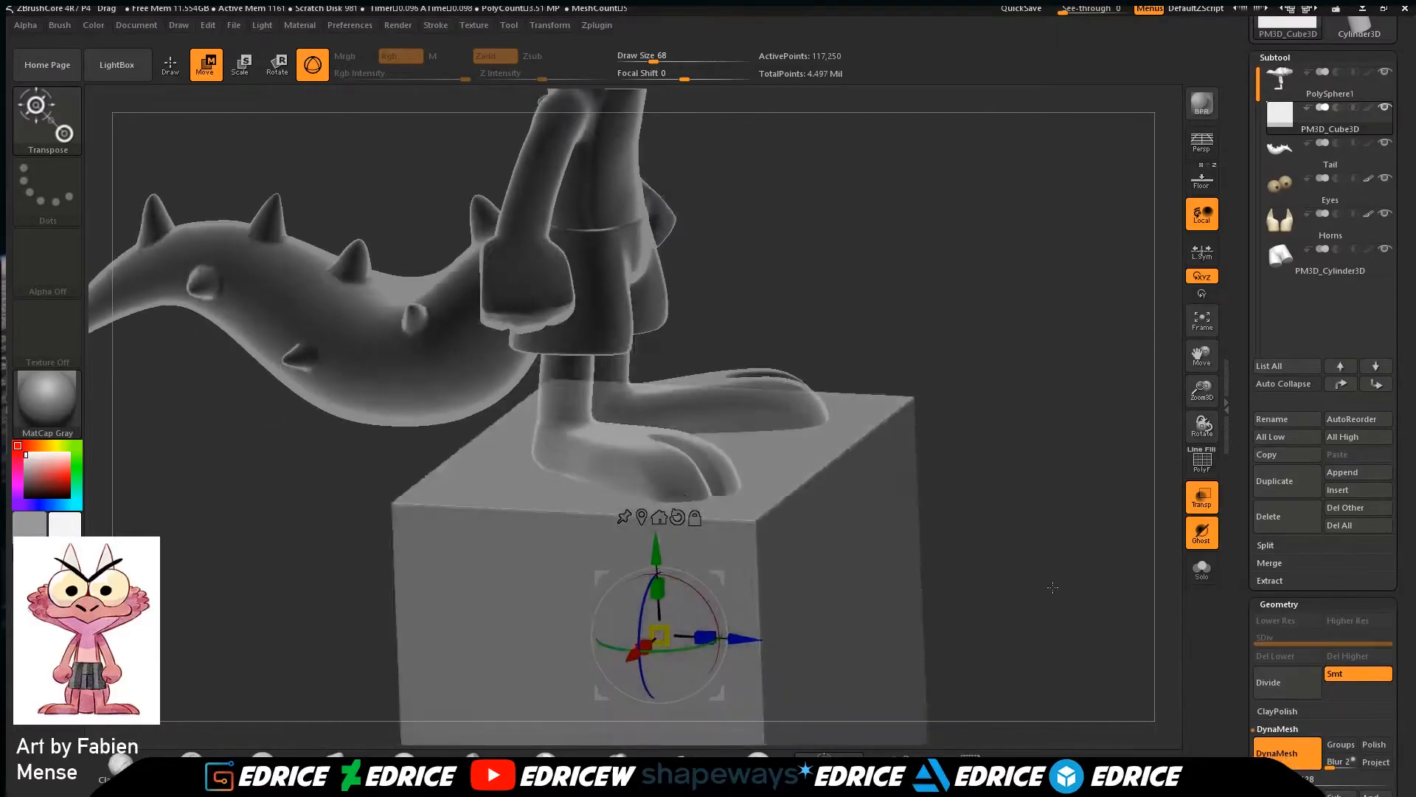
scroll(1321, 104, up, 3)
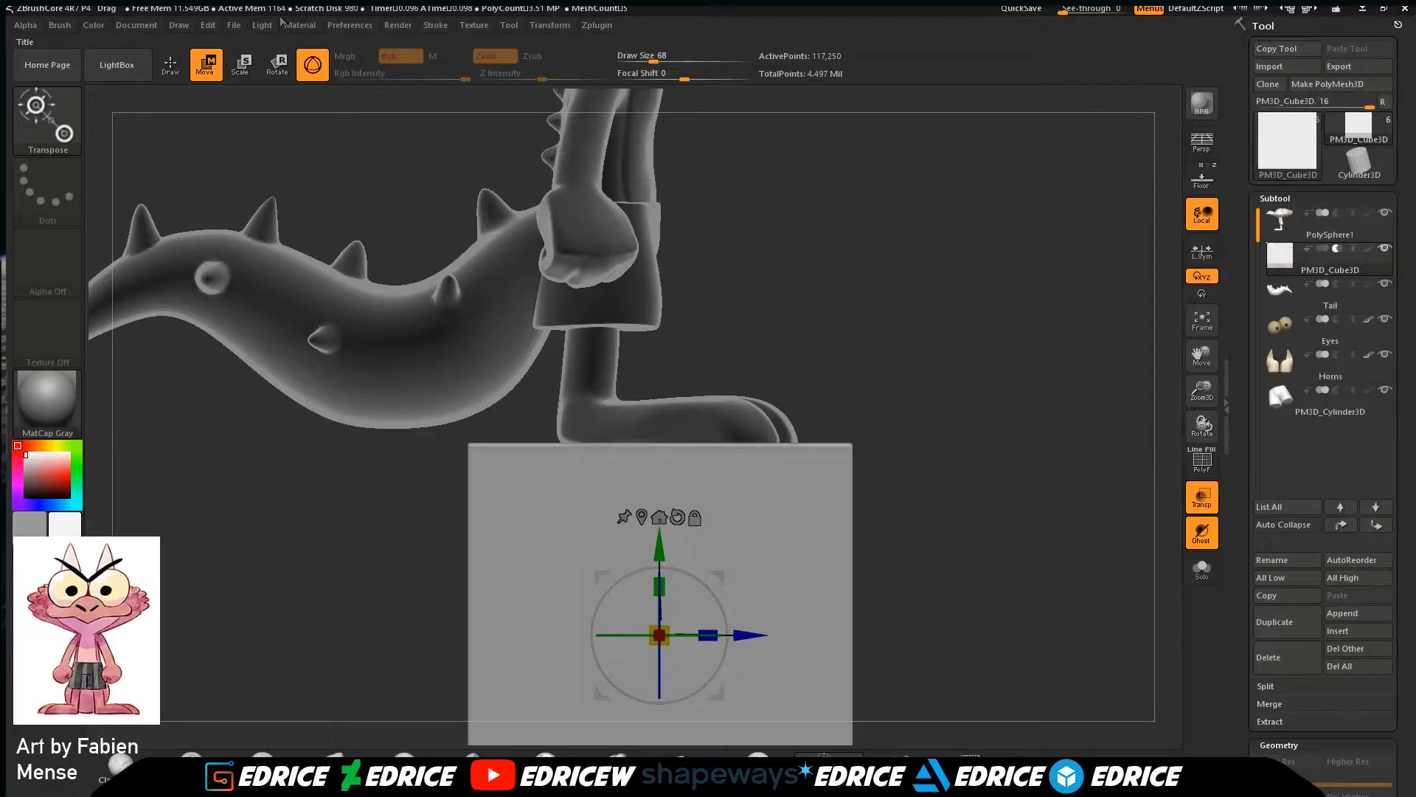
Save the project over the existing Drag.ZPR file.
mouse_move(235, 30)
click(345, 55)
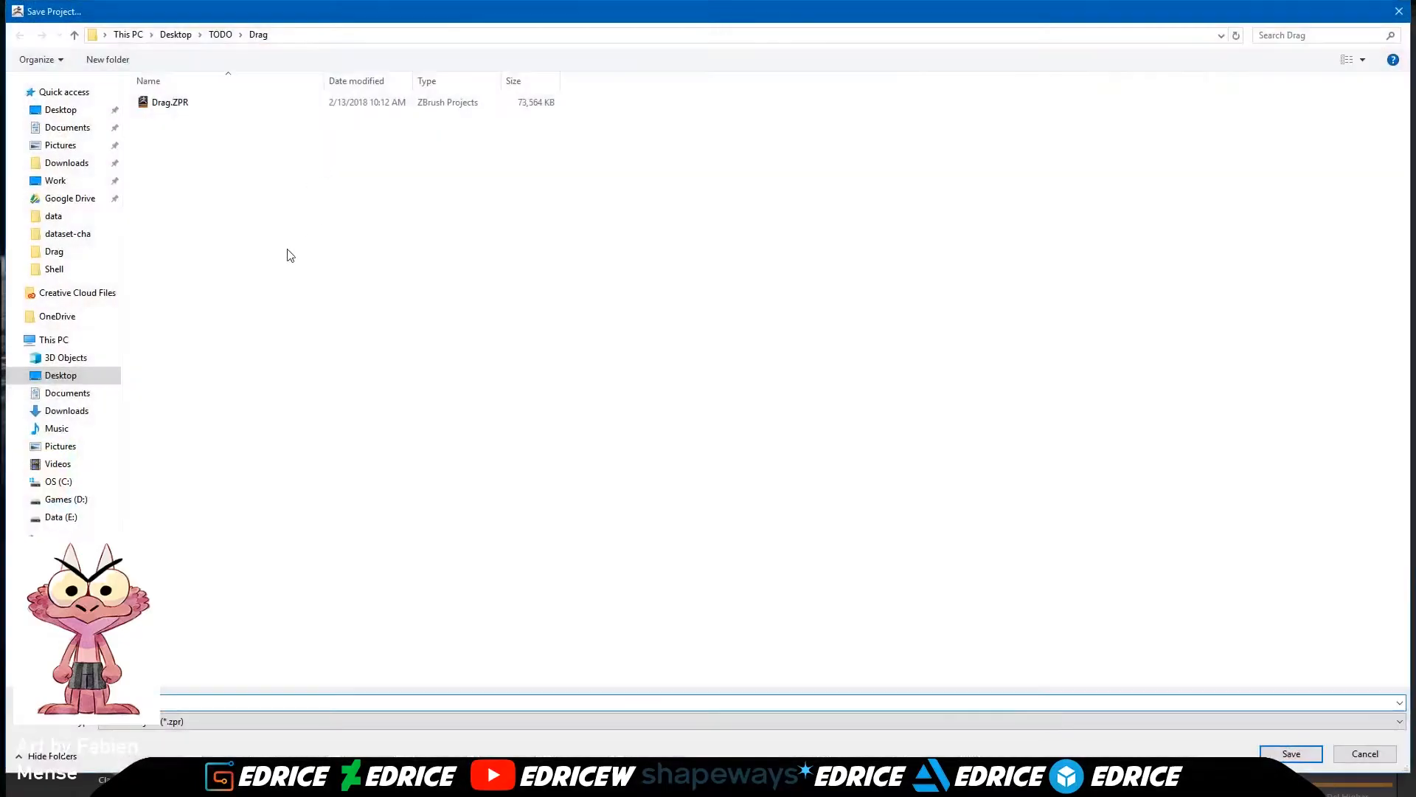
click(1305, 756)
click(753, 408)
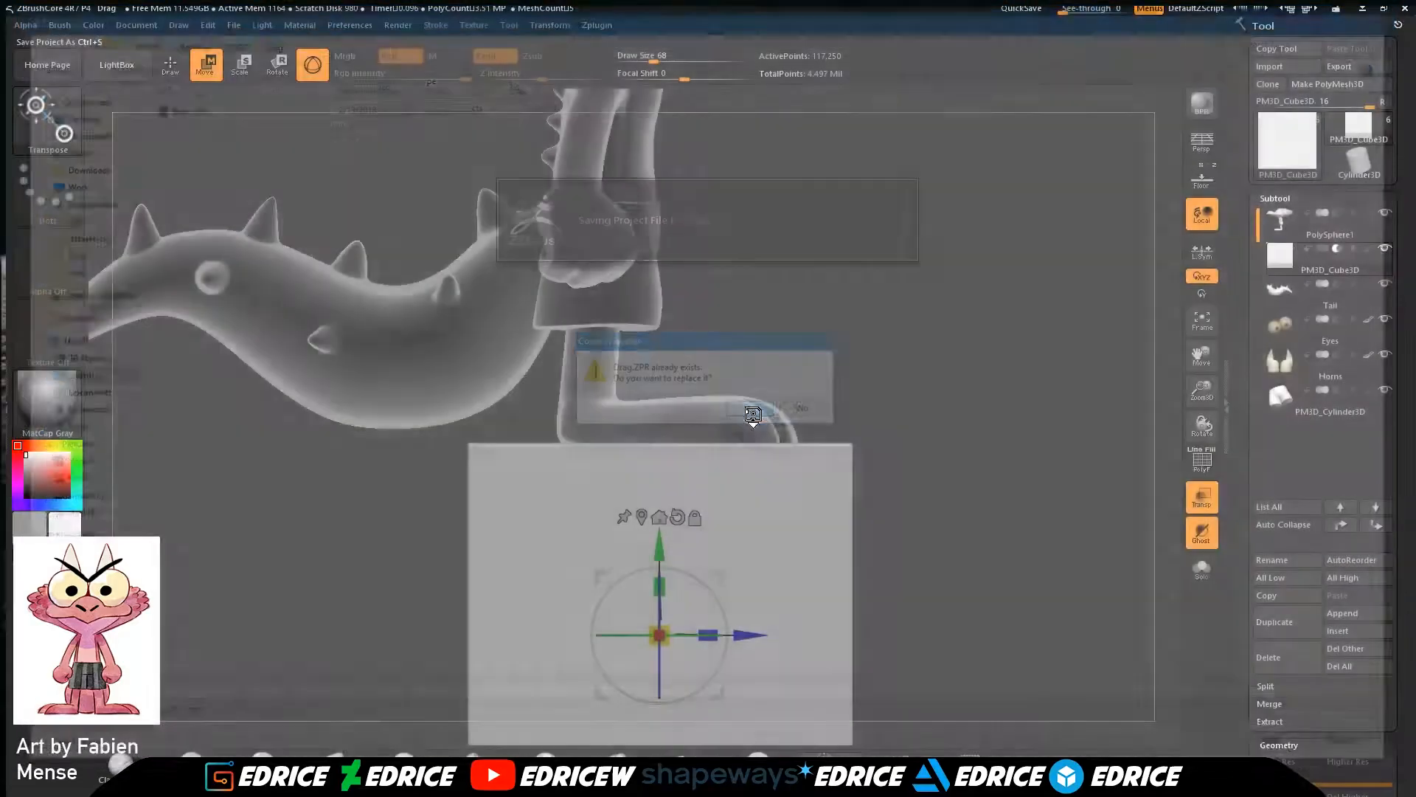
Merge the cube into the body subtool and remesh it with DynaMesh to cut the soles flat.
click(1309, 237)
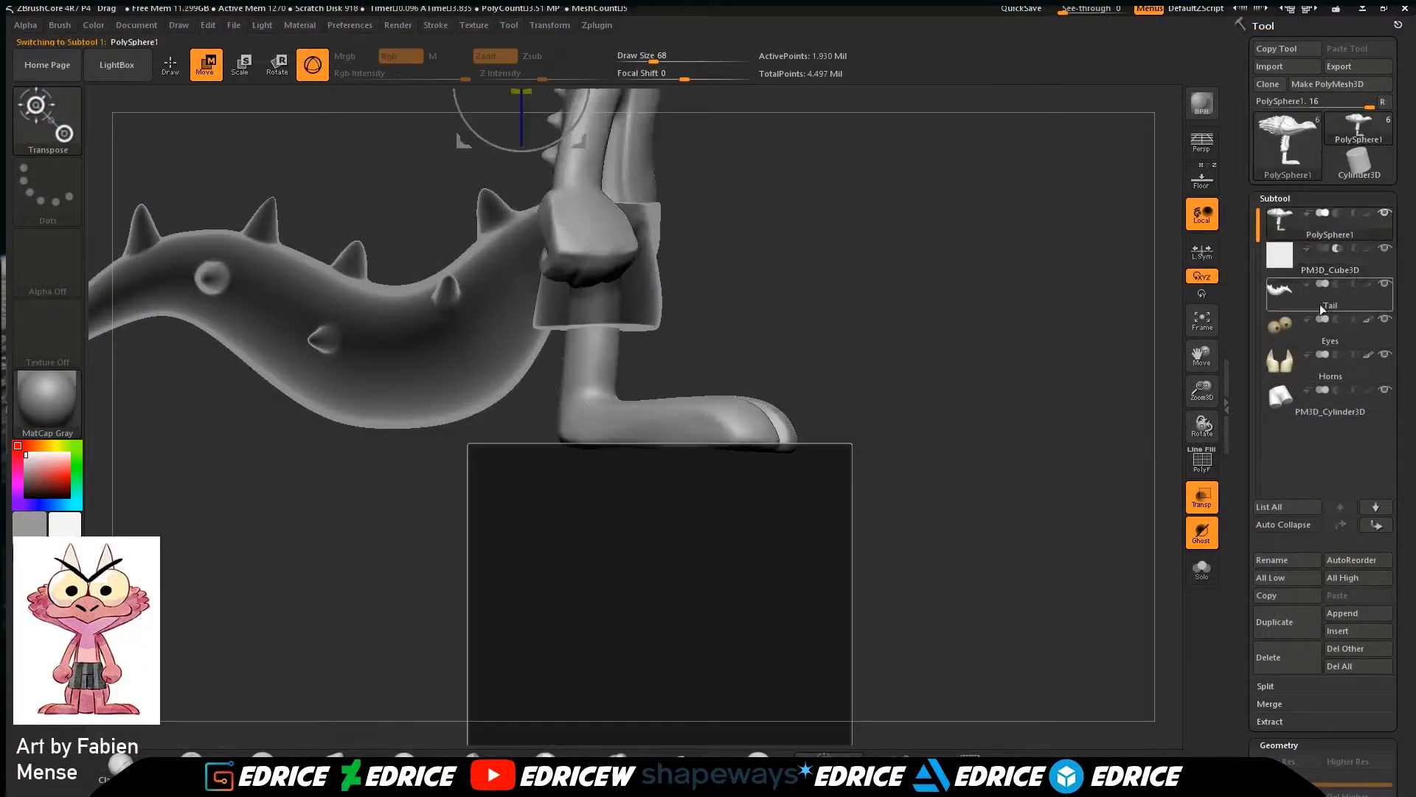
drag(1414, 647, 1408, 551)
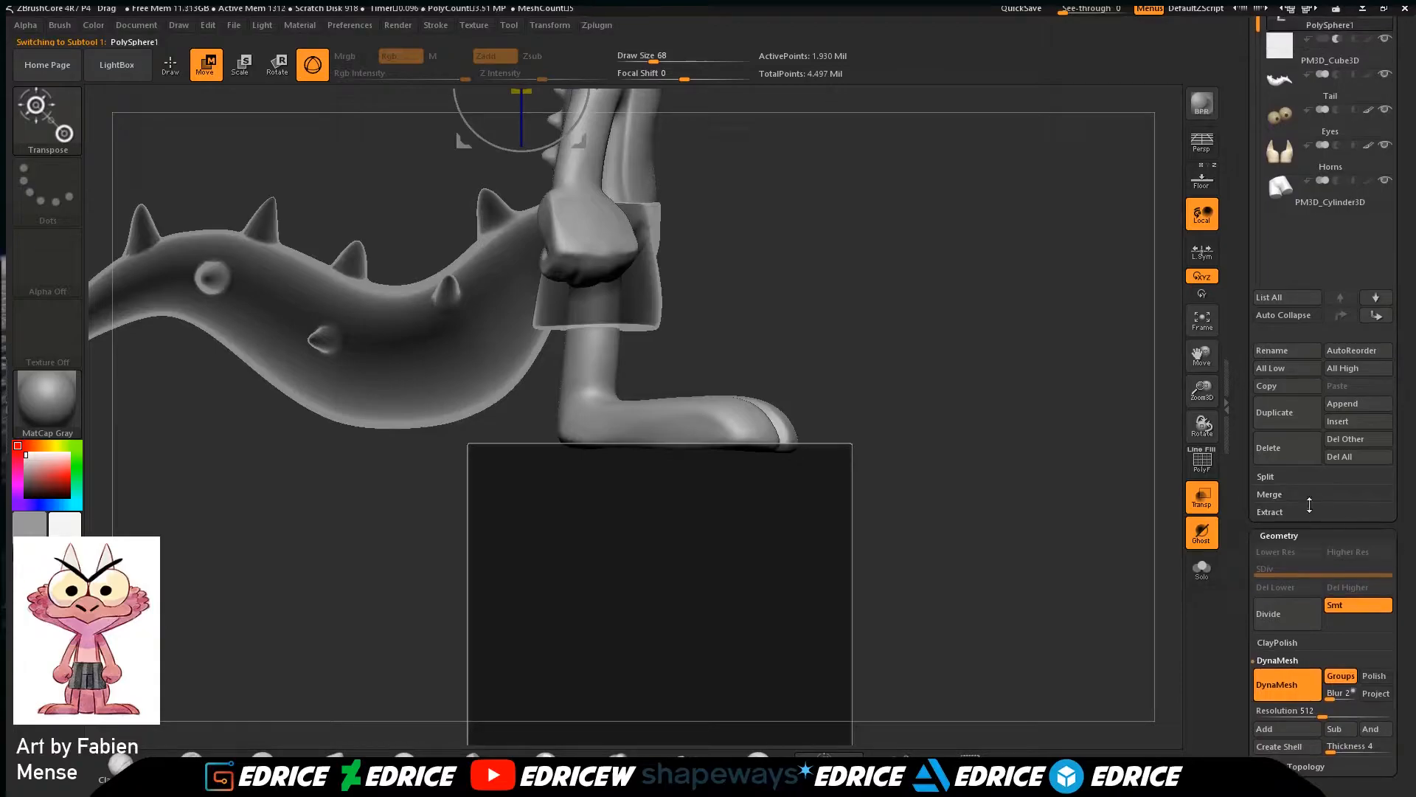
click(1284, 492)
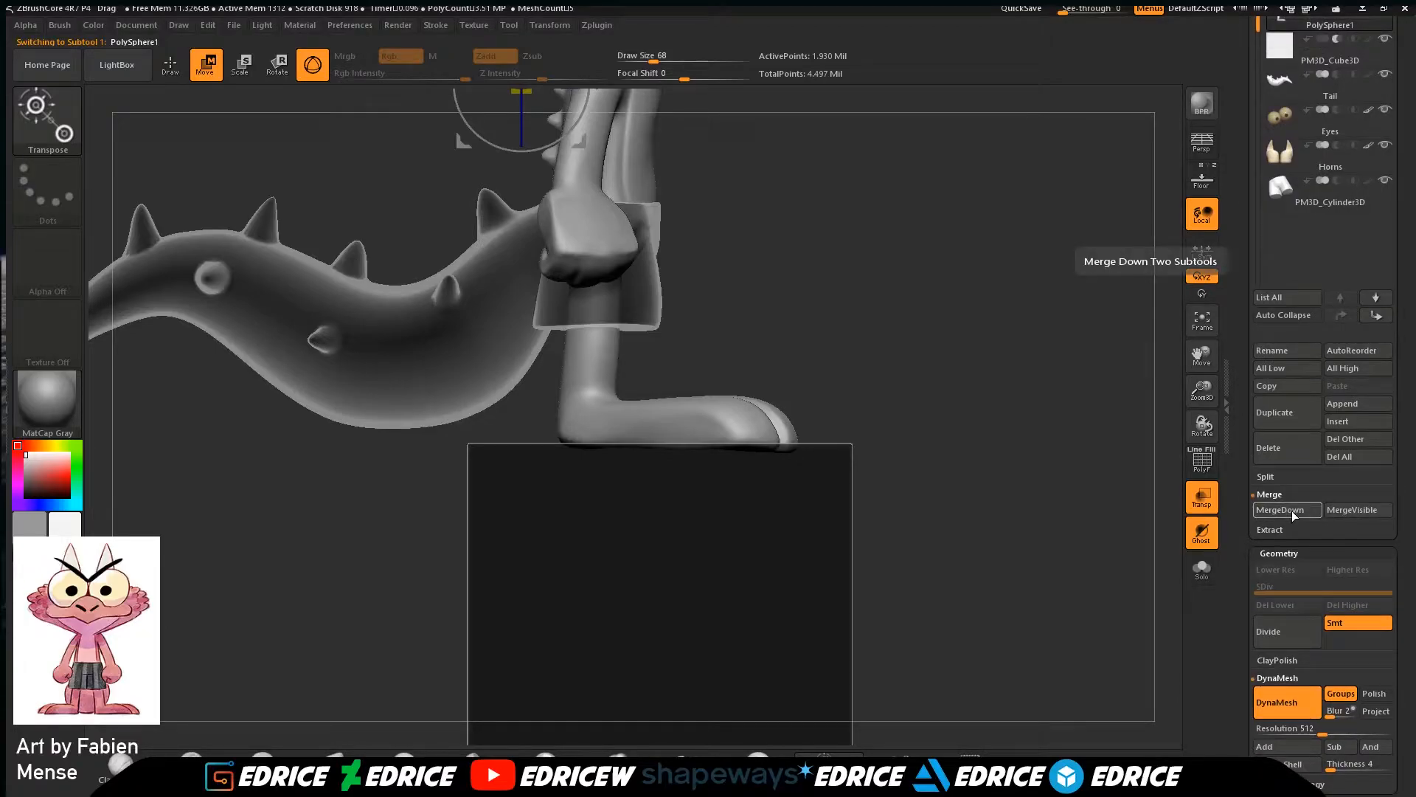
click(1292, 511)
click(1157, 543)
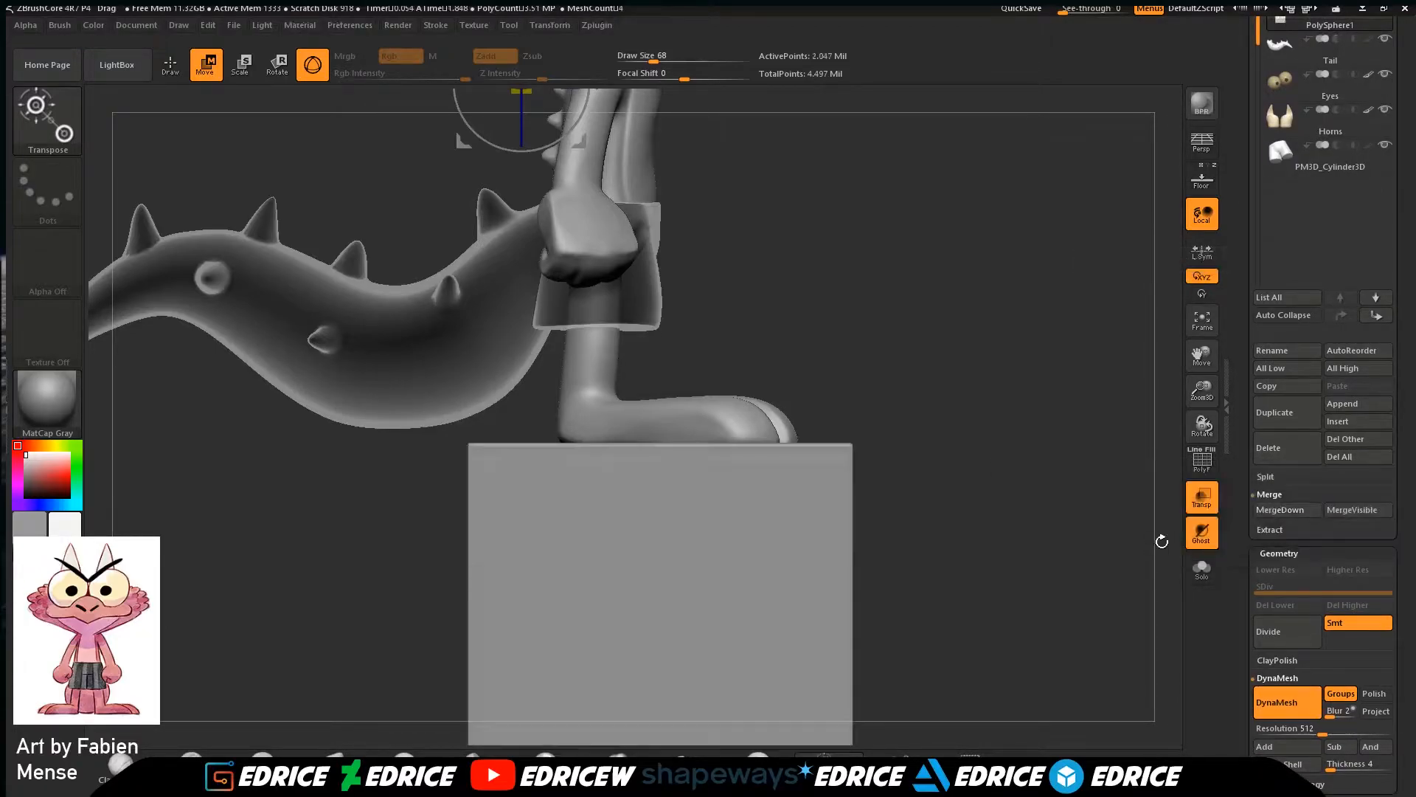
ctrl+drag(924, 278, 1066, 488)
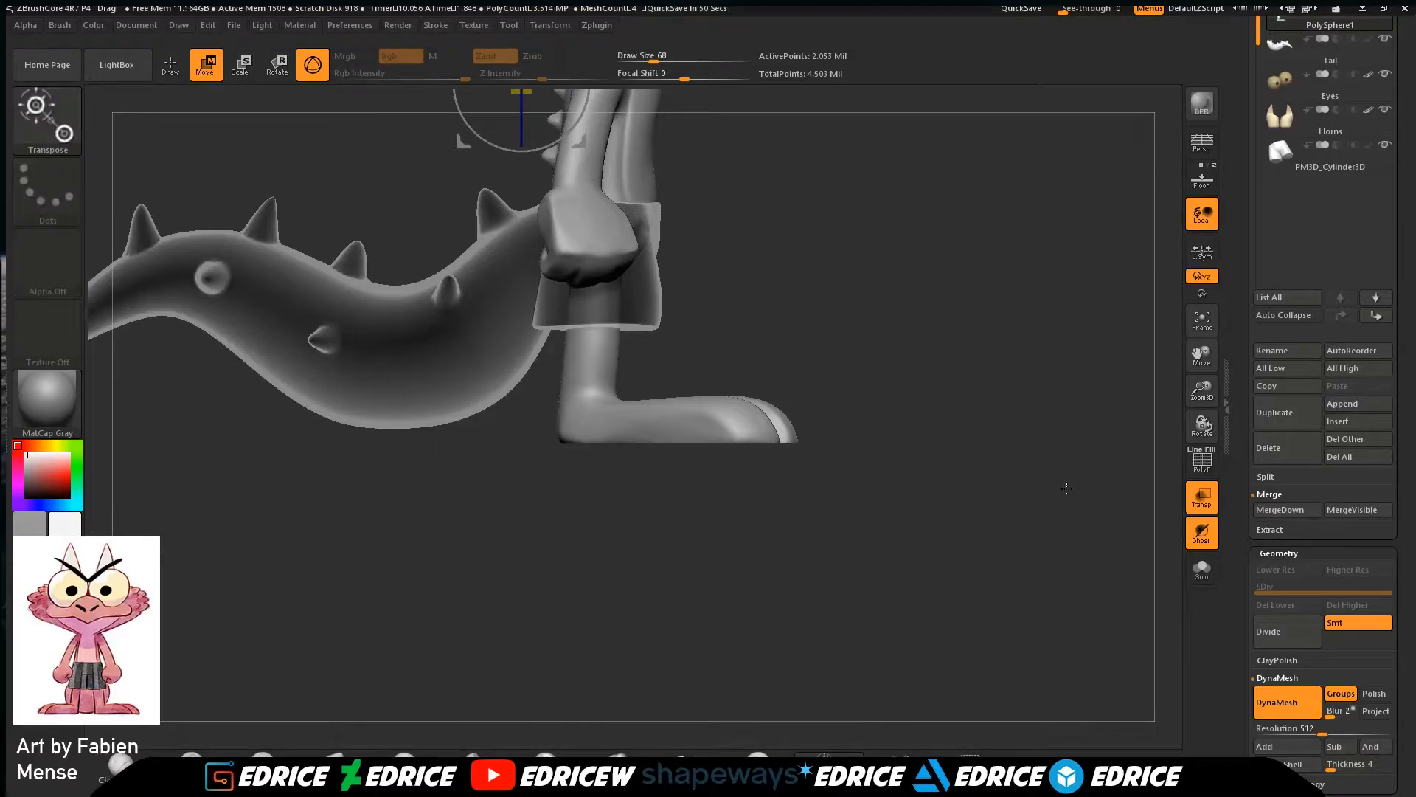
Turn off the transparent display and check the whole character with its flattened feet from the front and side.
drag(954, 464, 1172, 354)
click(1203, 321)
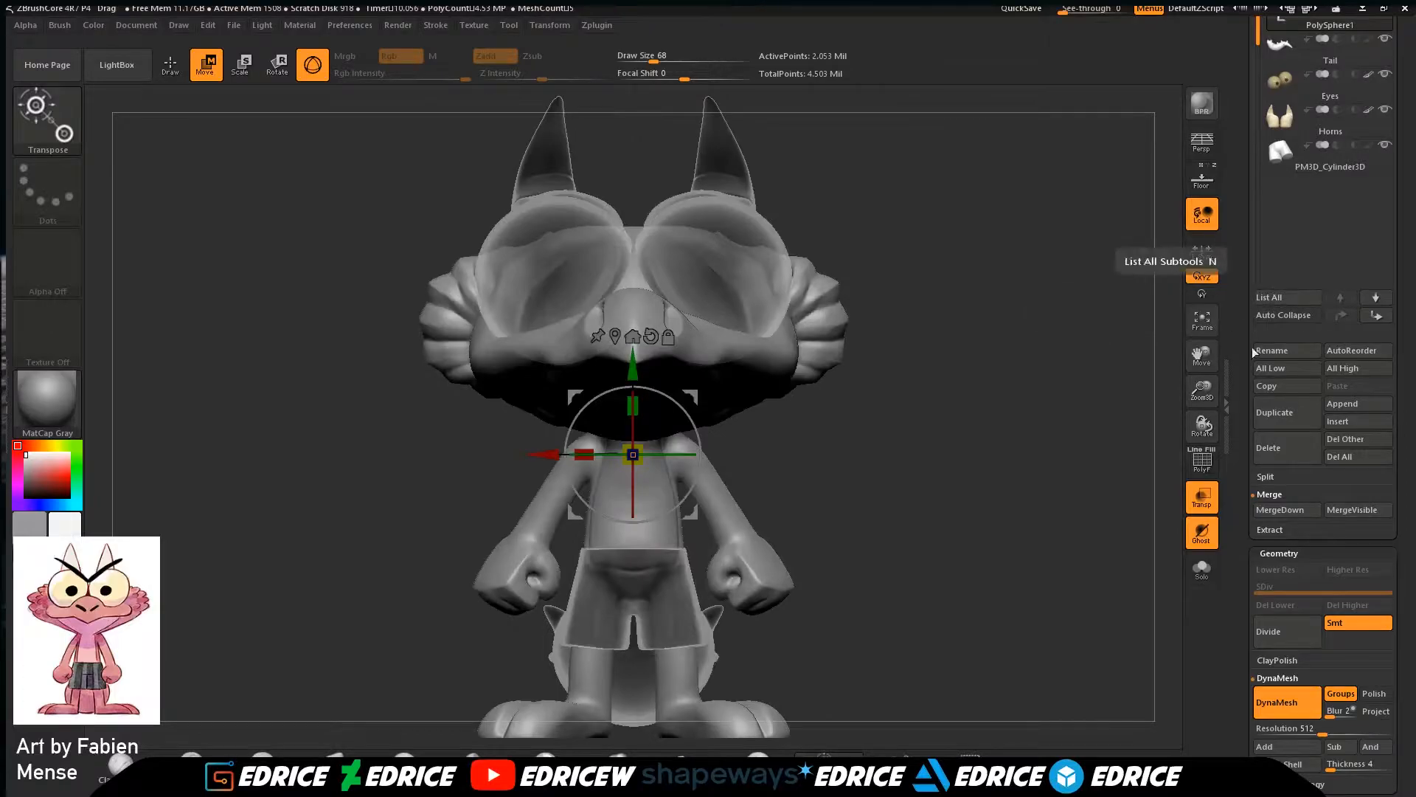
click(1190, 505)
drag(1029, 469, 1058, 456)
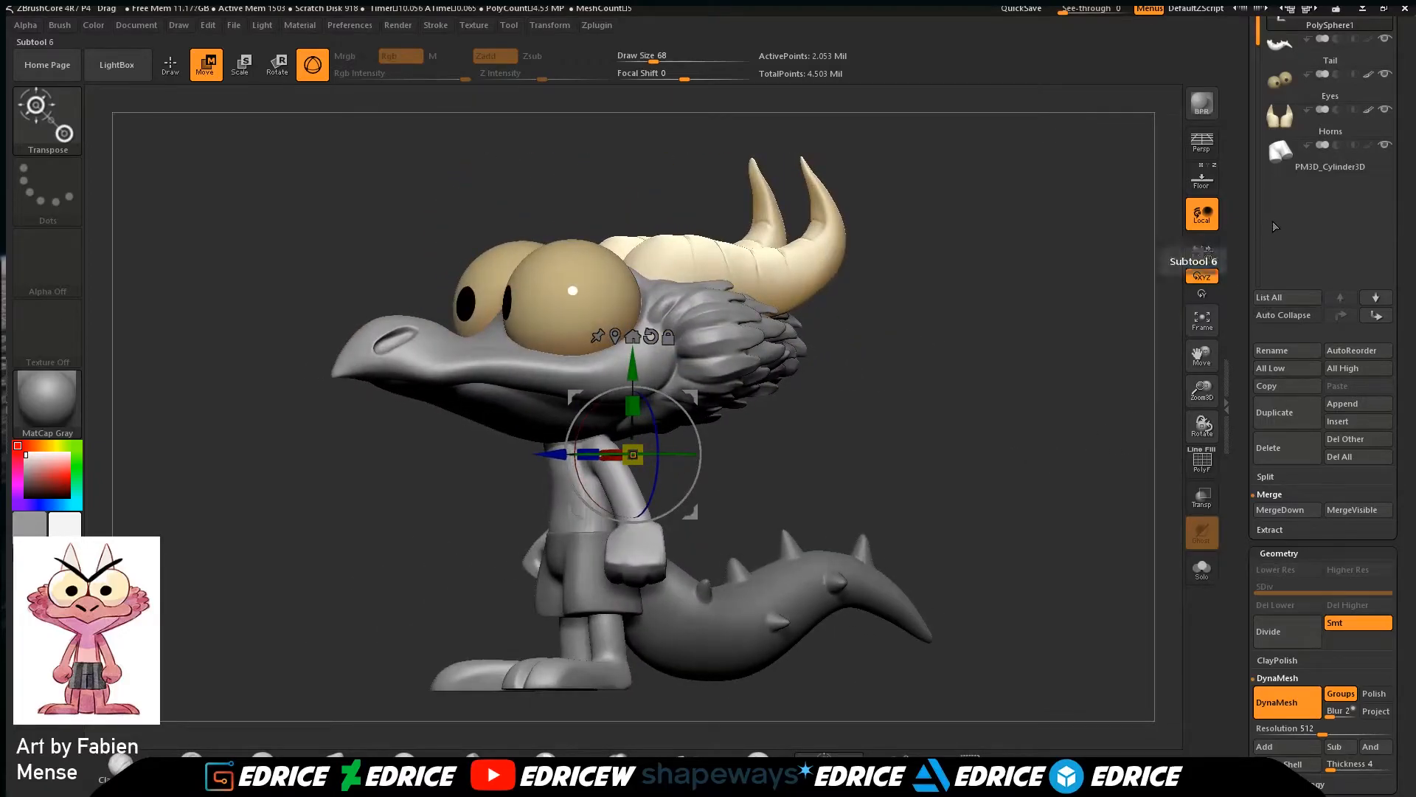
Set the tail's DynaMesh resolution to 512, smooth the surface around its spikes and remesh it.
key(Up)
key(Up)
key(Up)
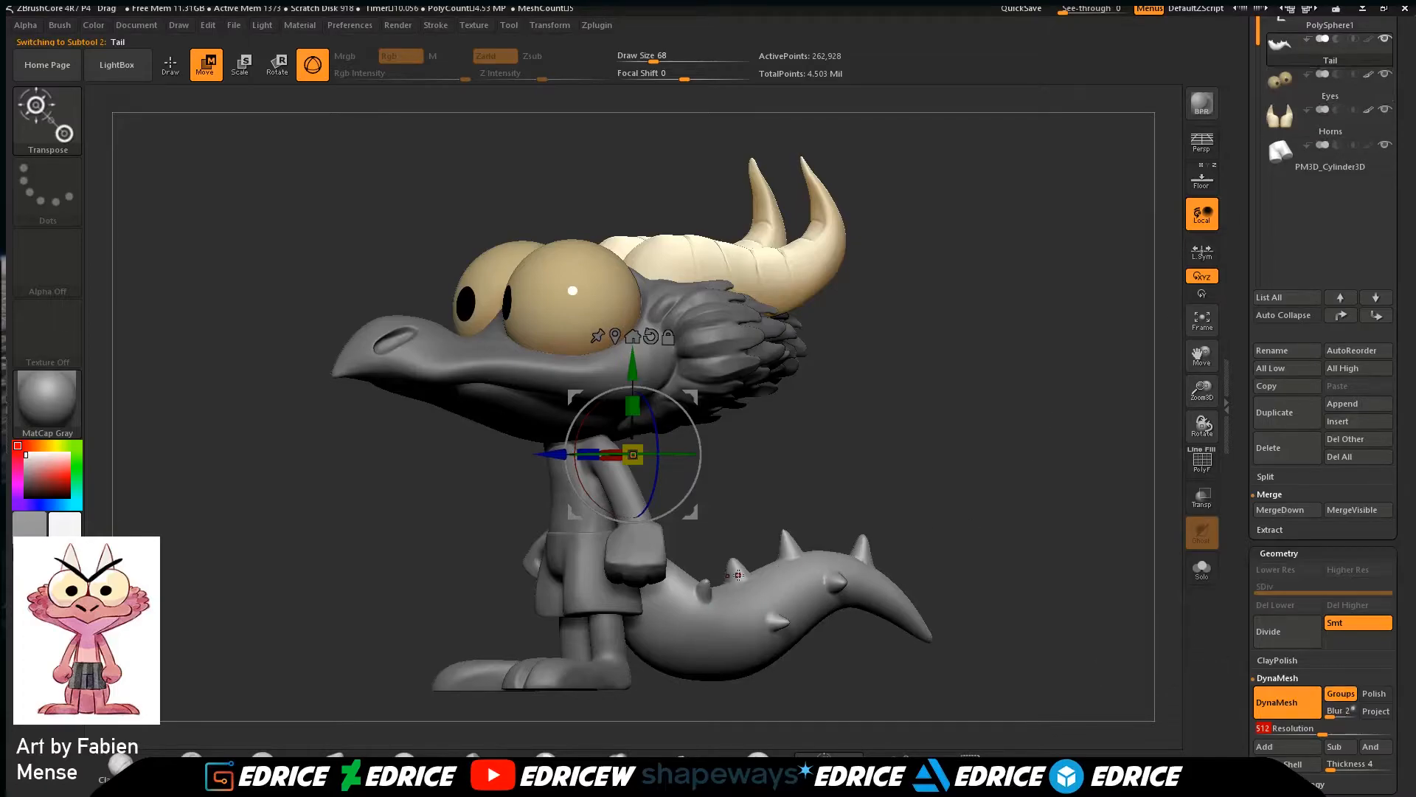
key(q)
mouse_move(866, 373)
mouse_down()
mouse_move(1055, 493)
mouse_move(909, 572)
mouse_up()
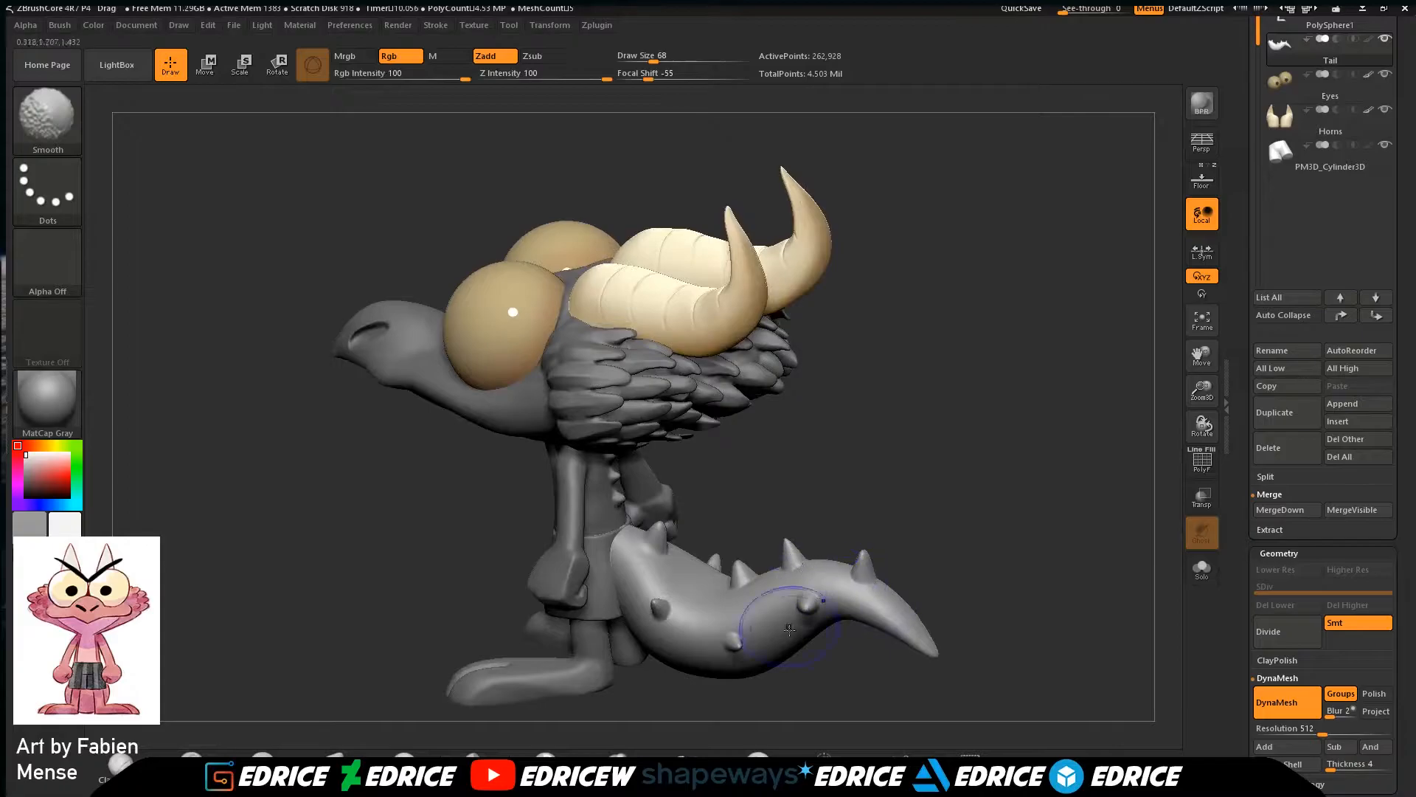
drag(735, 642, 799, 564)
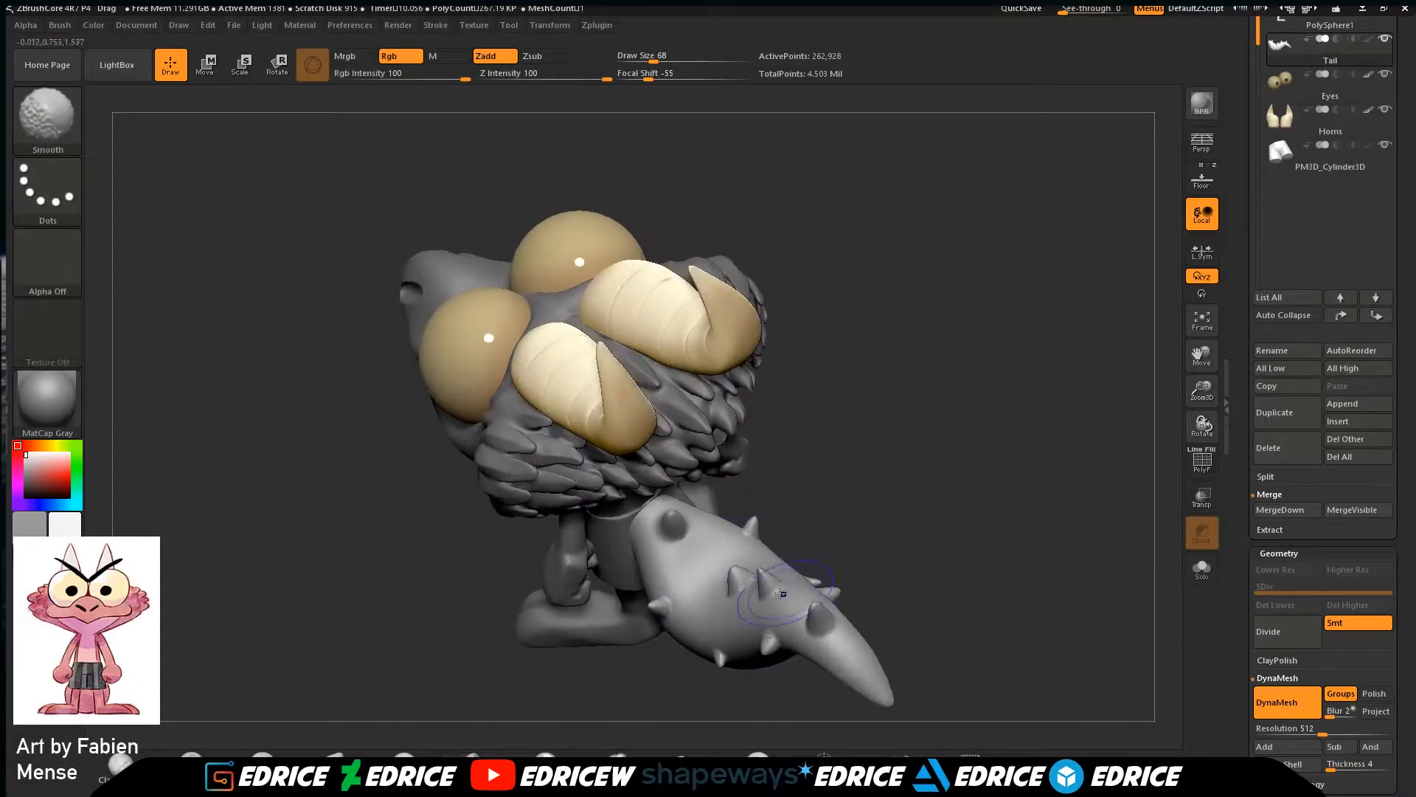
mouse_move(991, 486)
ctrl+mouse_down()
mouse_move(999, 638)
mouse_move(885, 590)
ctrl+mouse_up()
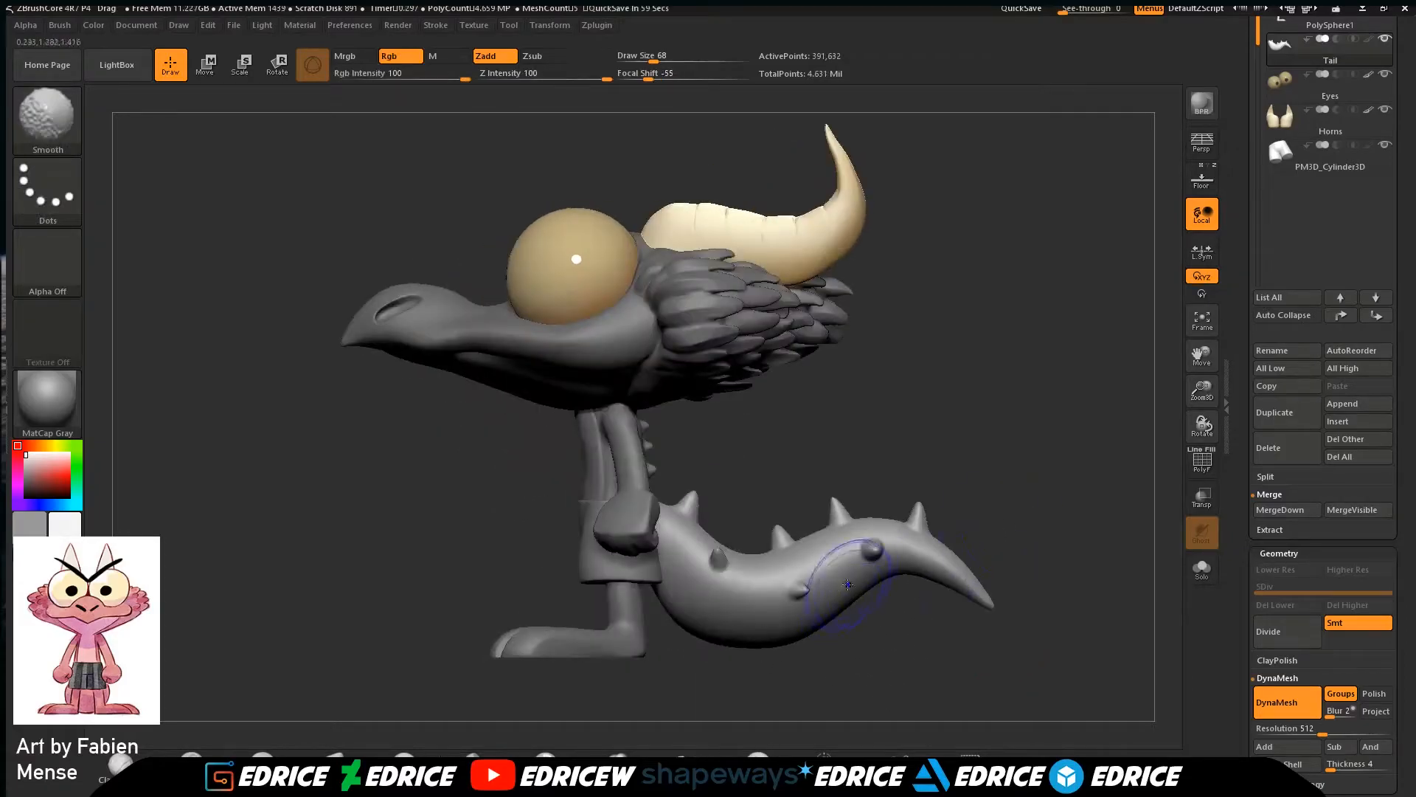
Check the character from the front and side, and inspect the shorts where they meet the tail.
drag(952, 487, 1091, 434)
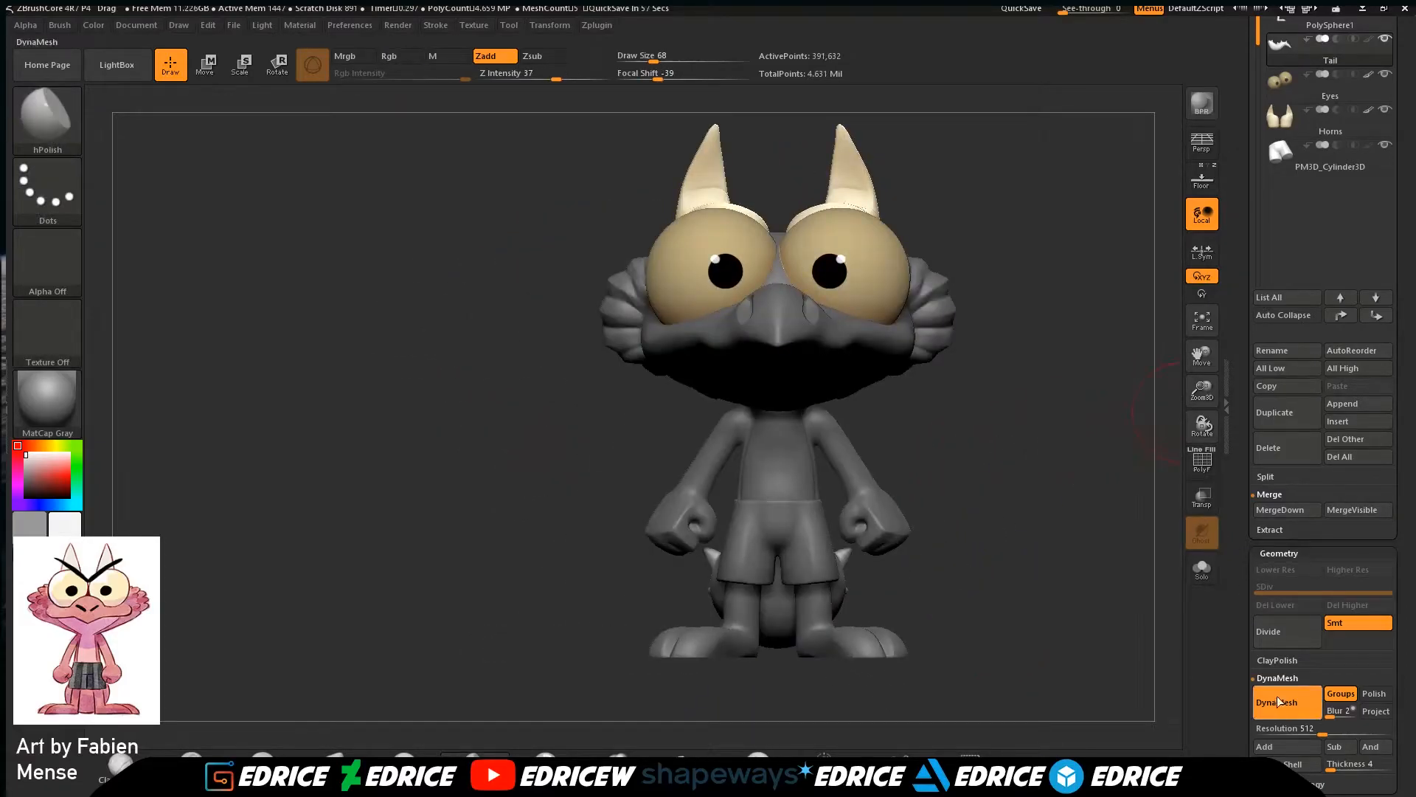
drag(1031, 600, 1124, 592)
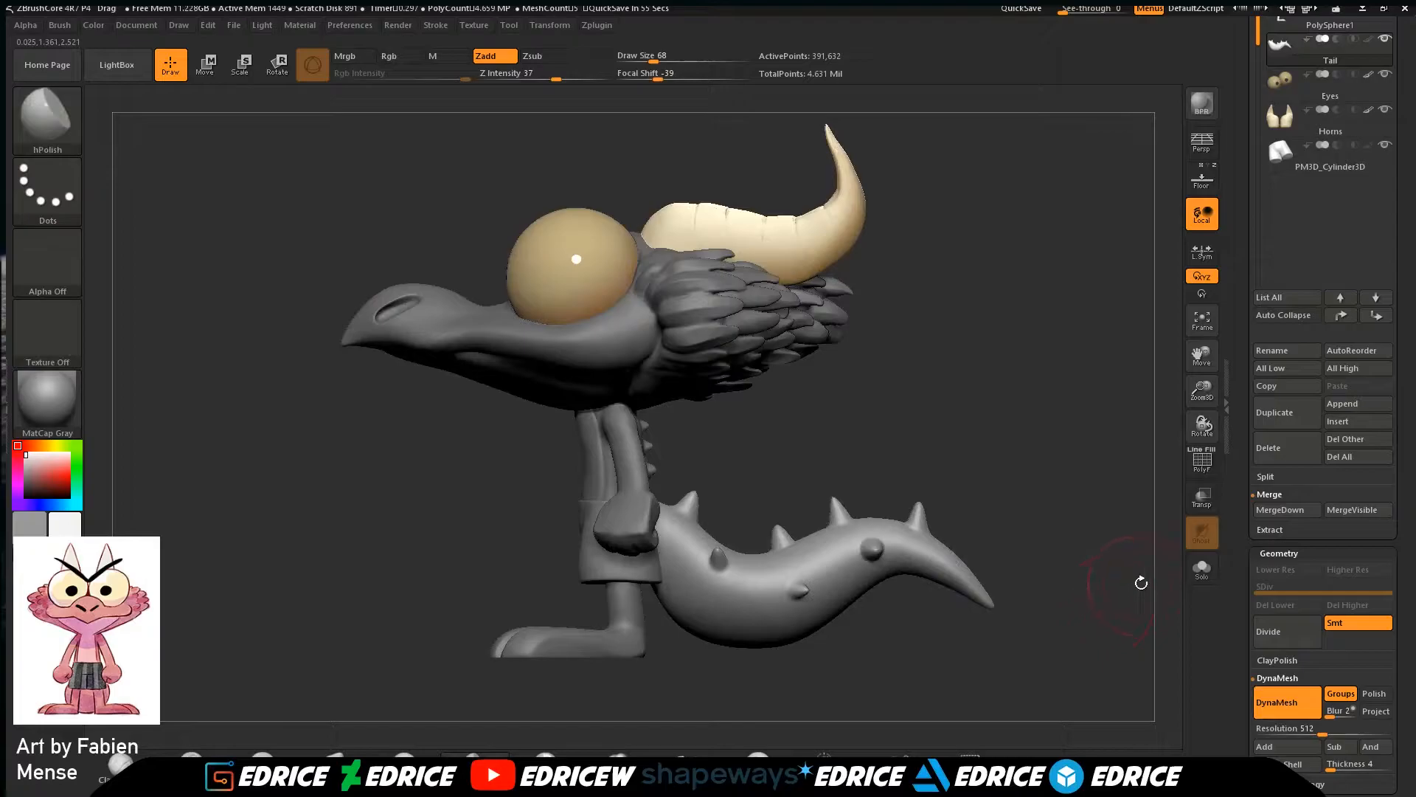
drag(1146, 467, 1216, 475)
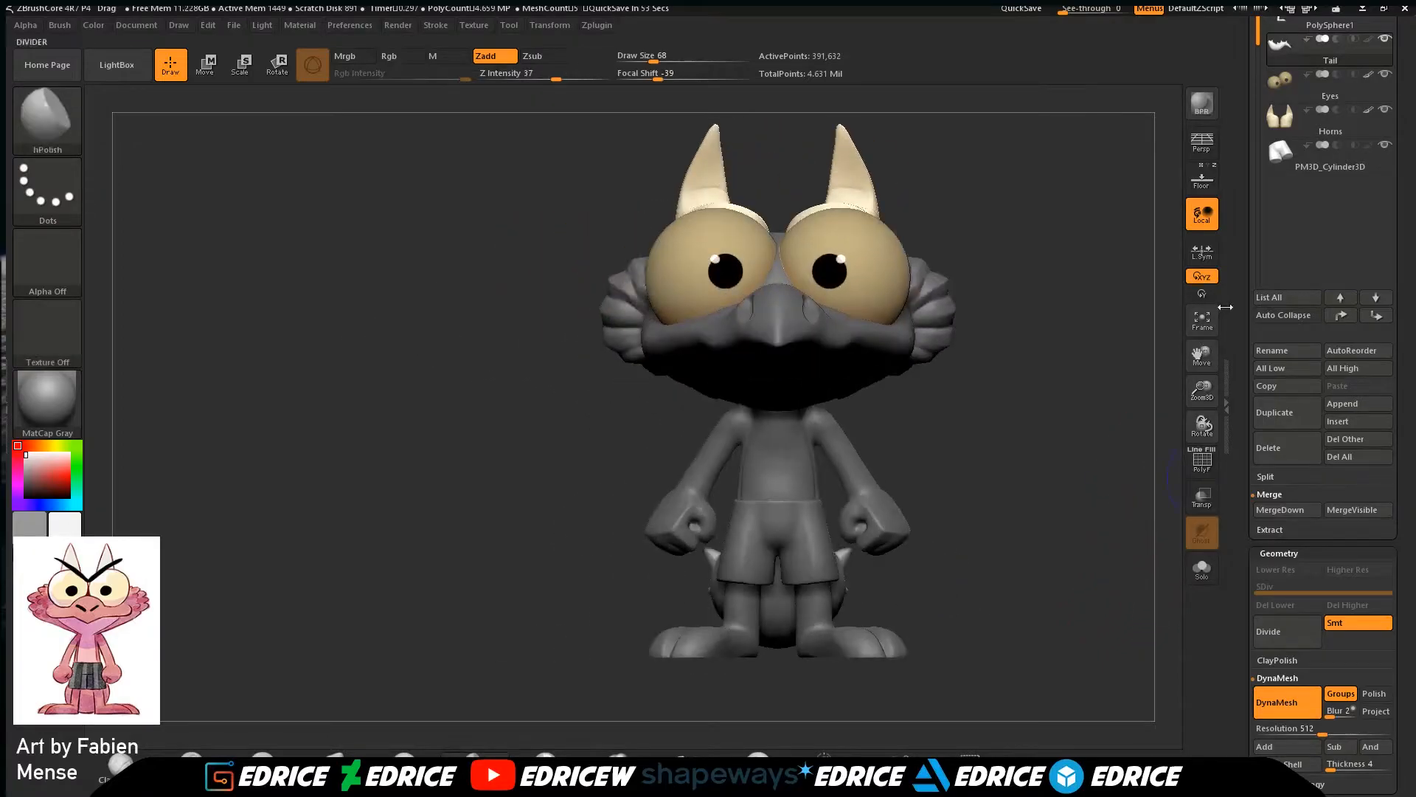
click(1271, 157)
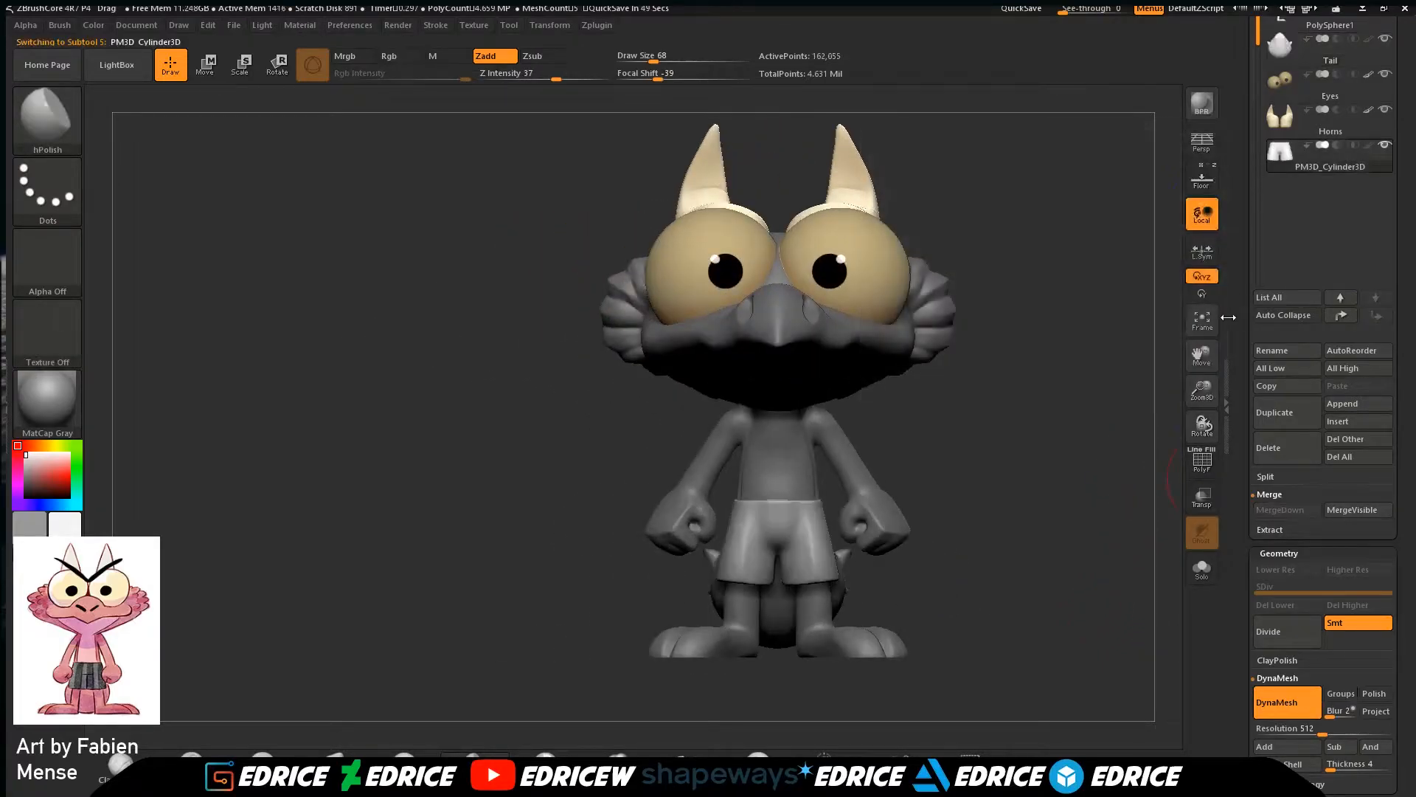
drag(1202, 389, 1099, 406)
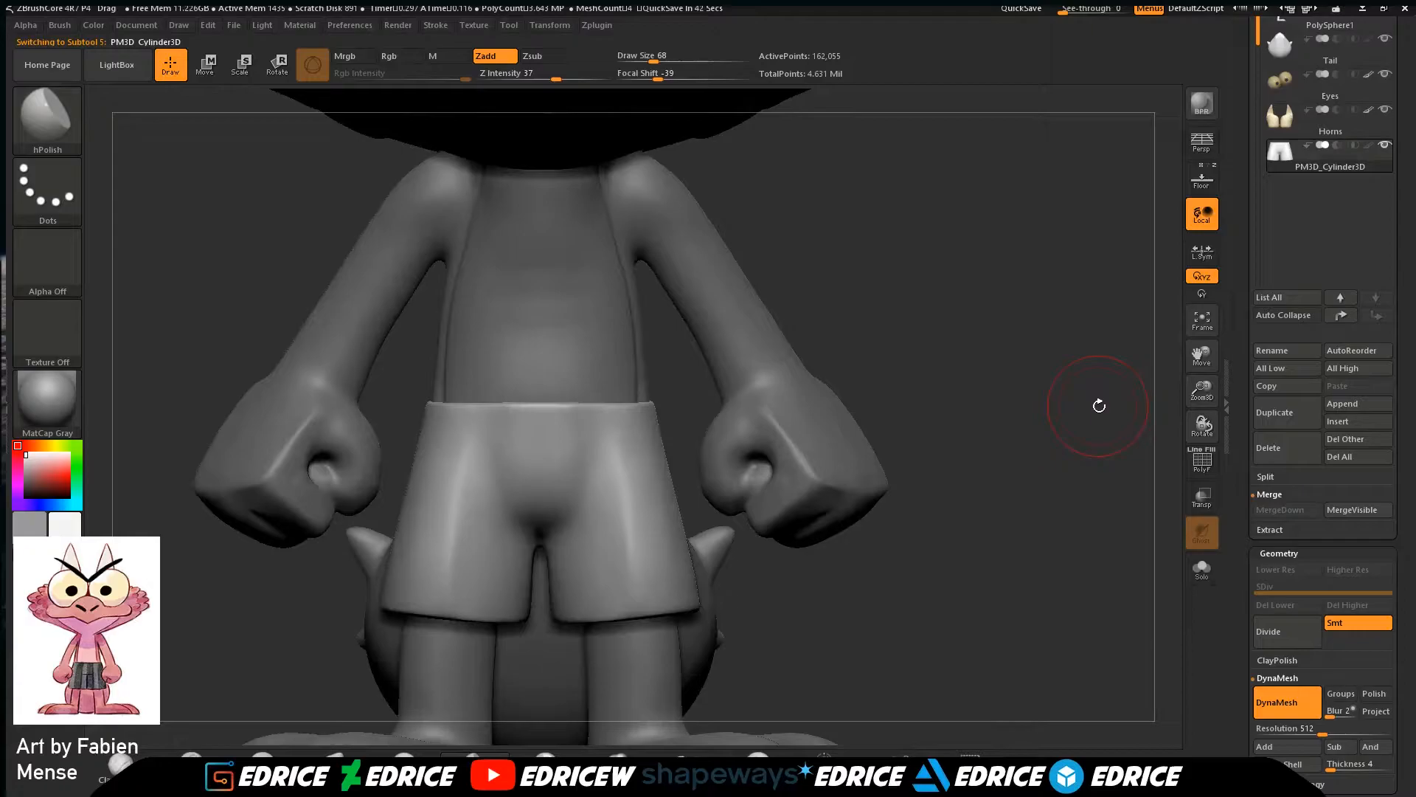
drag(1082, 596, 1181, 669)
drag(1204, 362, 1049, 458)
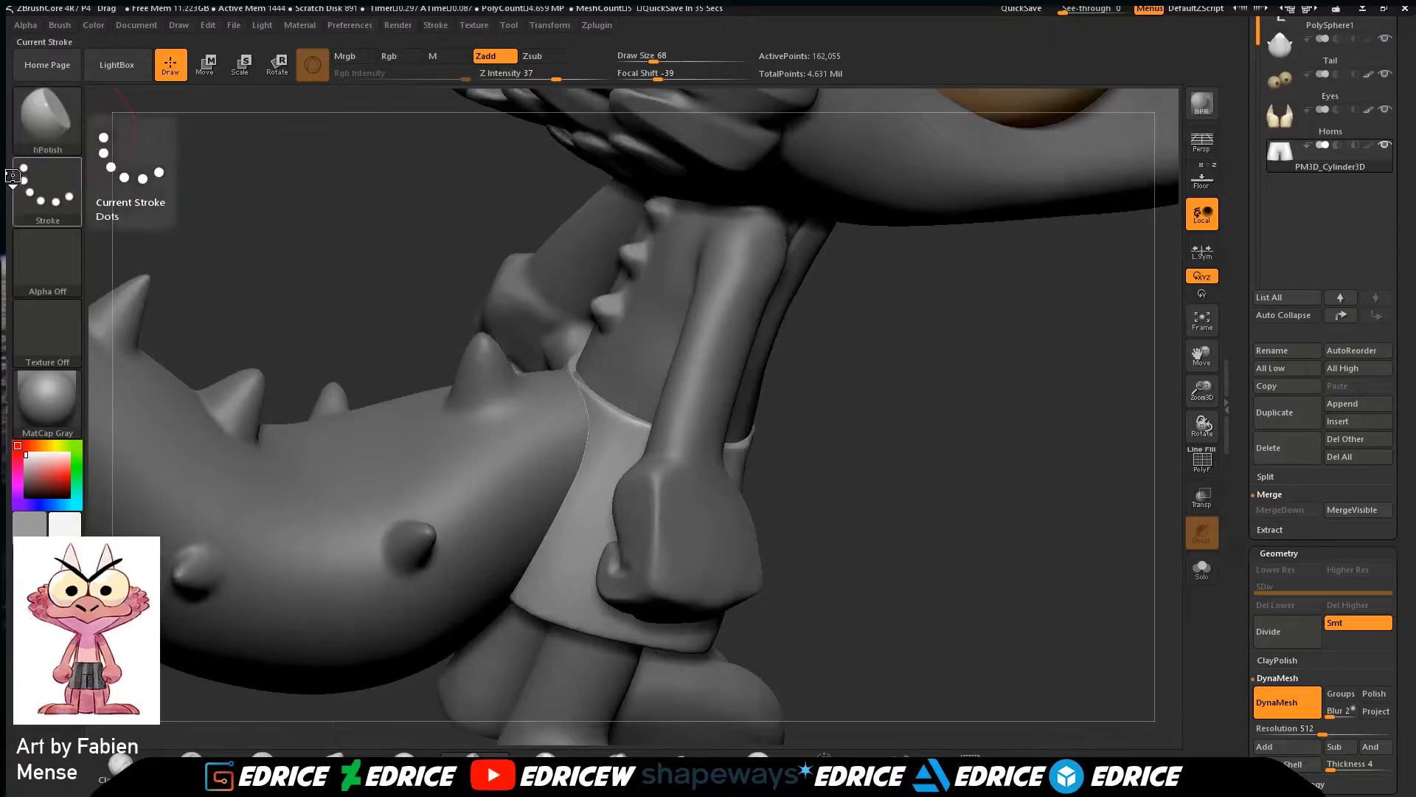
Adjust the tail's base where it meets the shorts using the Move Topological brush at draw size 97.
drag(1405, 133, 1394, 201)
click(1357, 117)
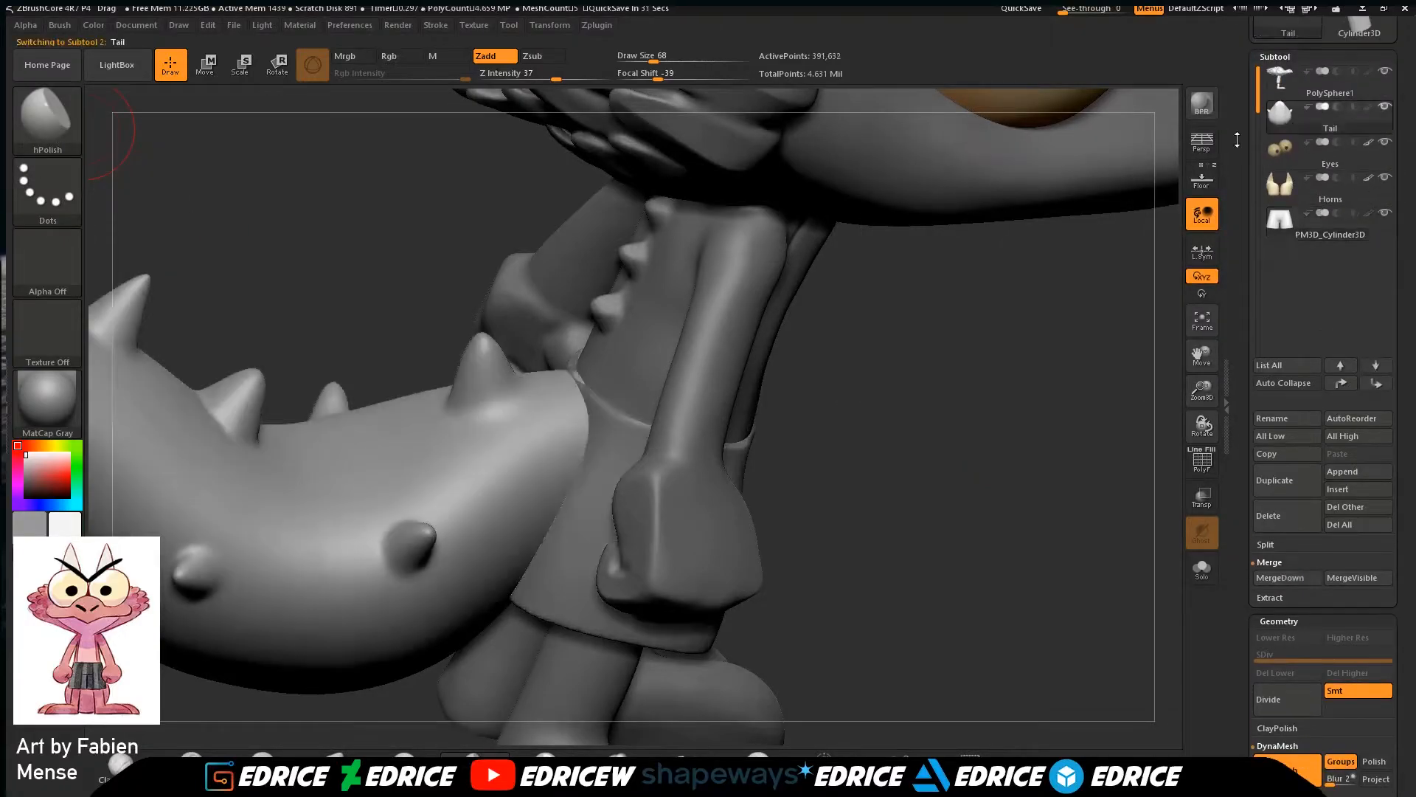
click(47, 116)
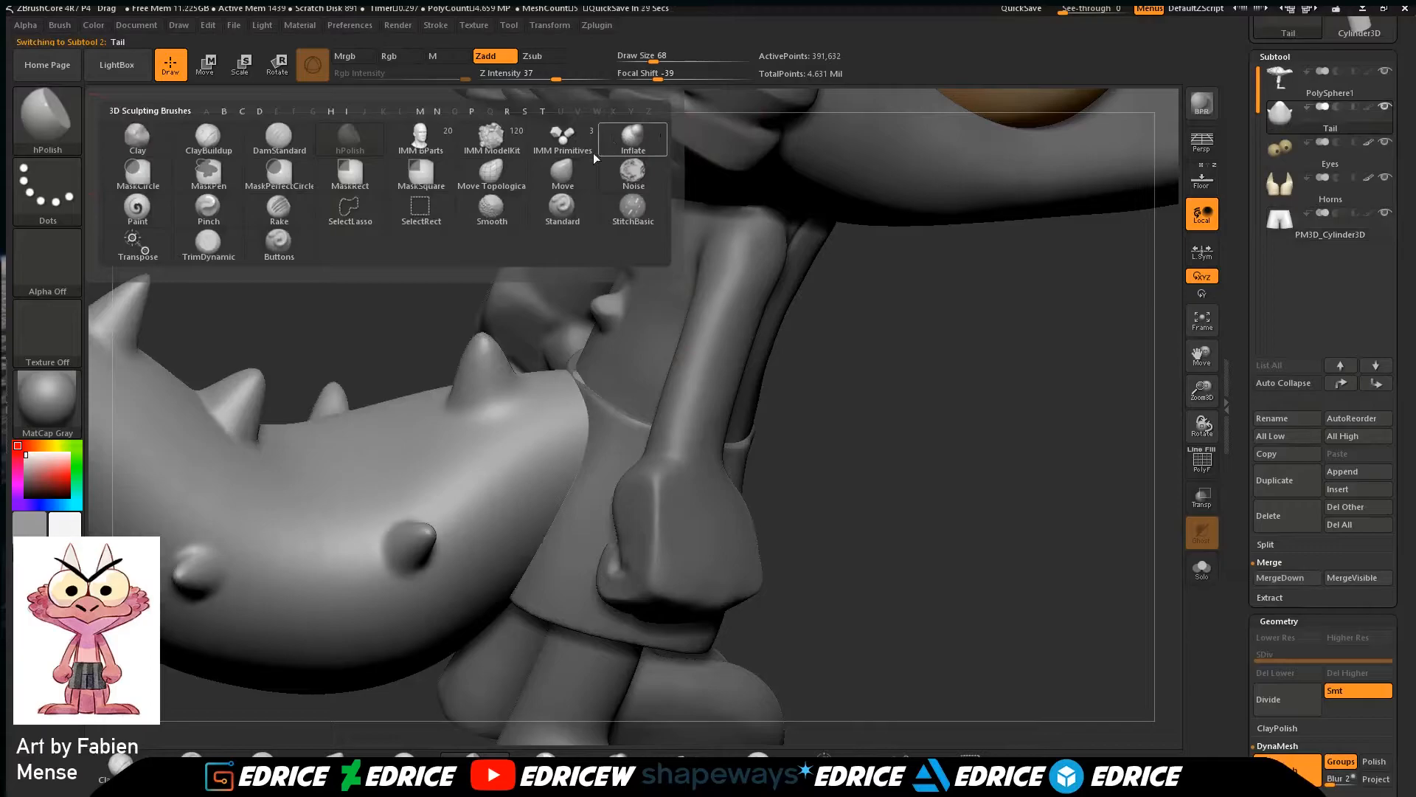
click(492, 171)
drag(895, 331, 585, 383)
mouse_move(893, 394)
mouse_down()
mouse_move(870, 361)
mouse_move(903, 399)
mouse_up()
mouse_move(965, 437)
mouse_down()
mouse_move(1028, 450)
mouse_move(957, 471)
mouse_move(999, 434)
mouse_move(986, 438)
mouse_up()
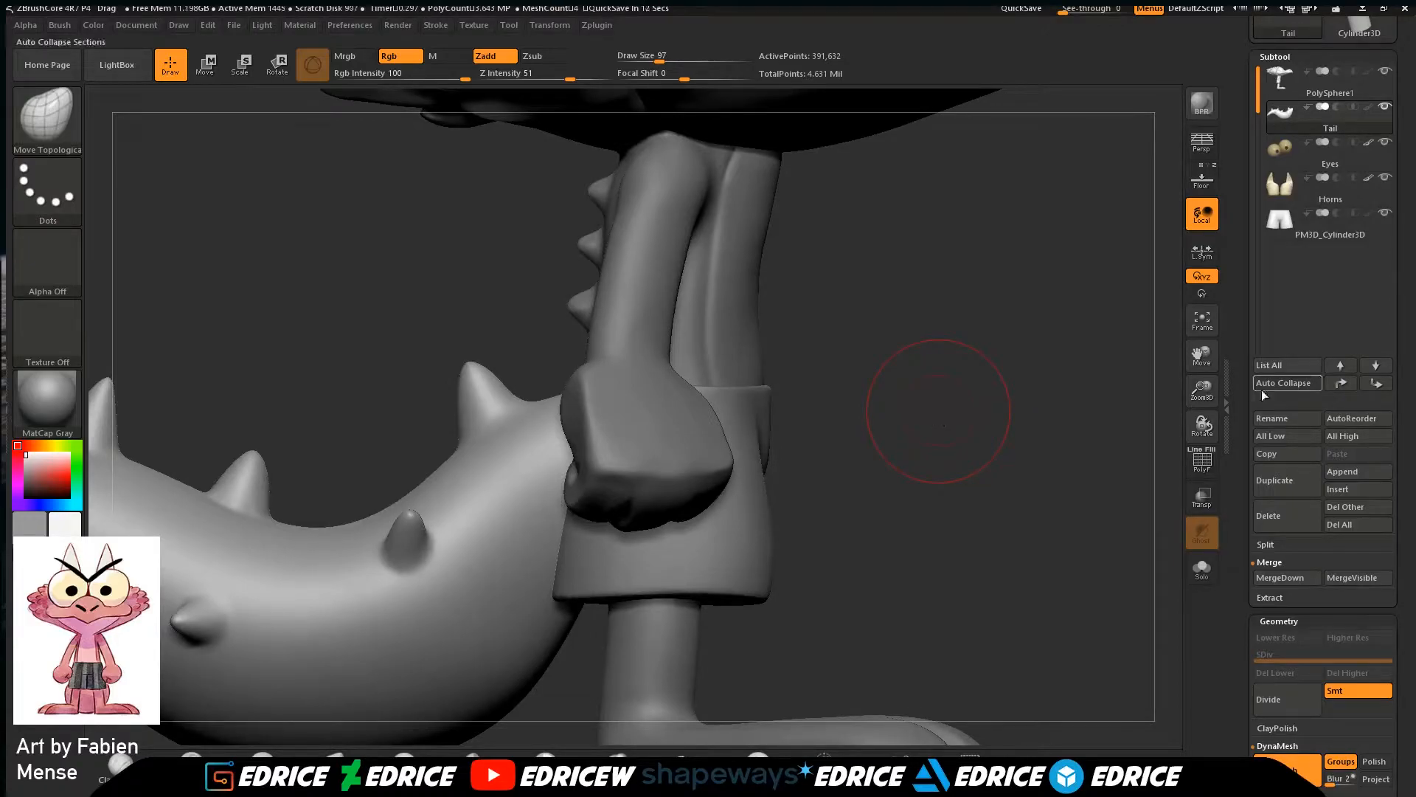
Smooth the tail's surface between the spikes from the tip along its sides and underside.
click(1204, 325)
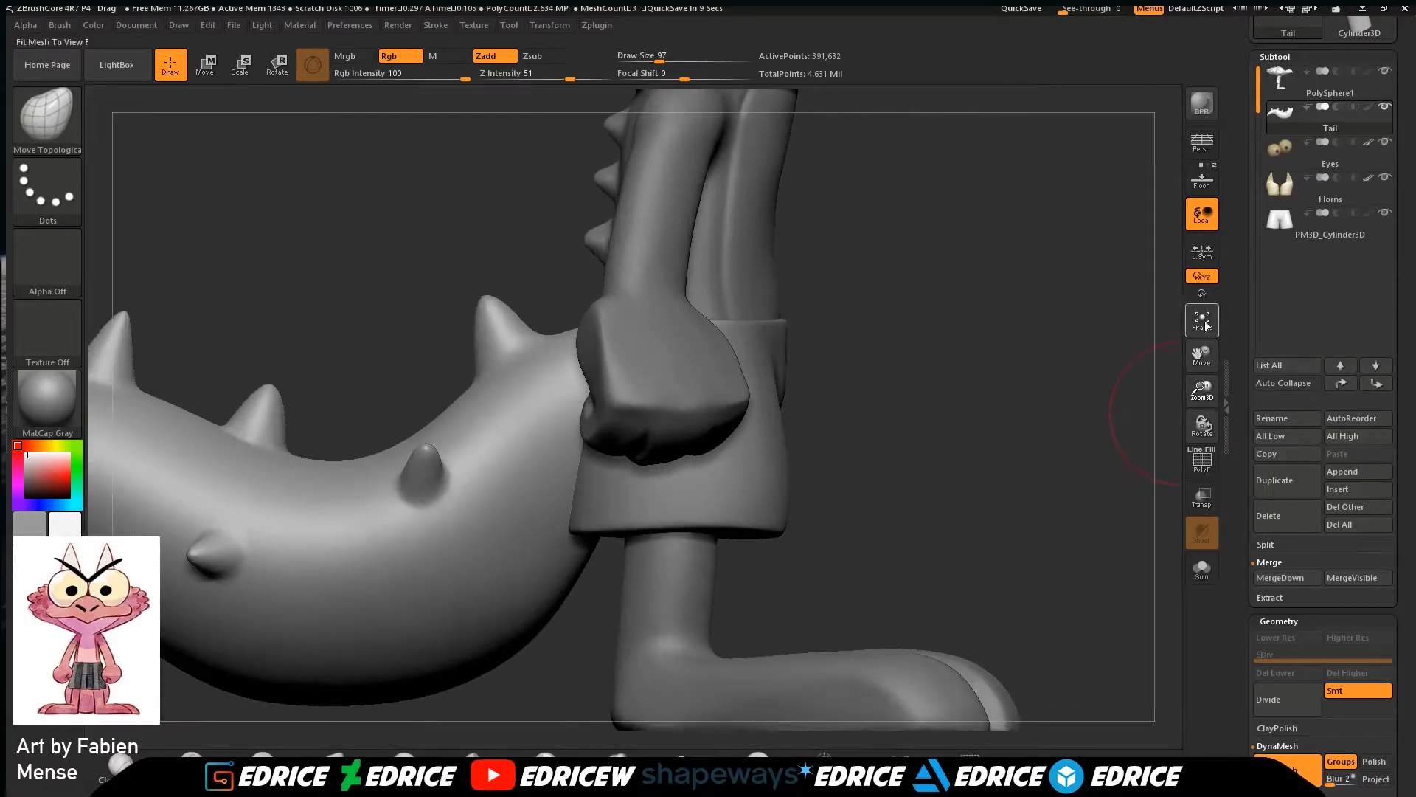
click(1208, 330)
mouse_move(1207, 361)
mouse_down()
mouse_move(1192, 309)
mouse_move(1238, 317)
mouse_up()
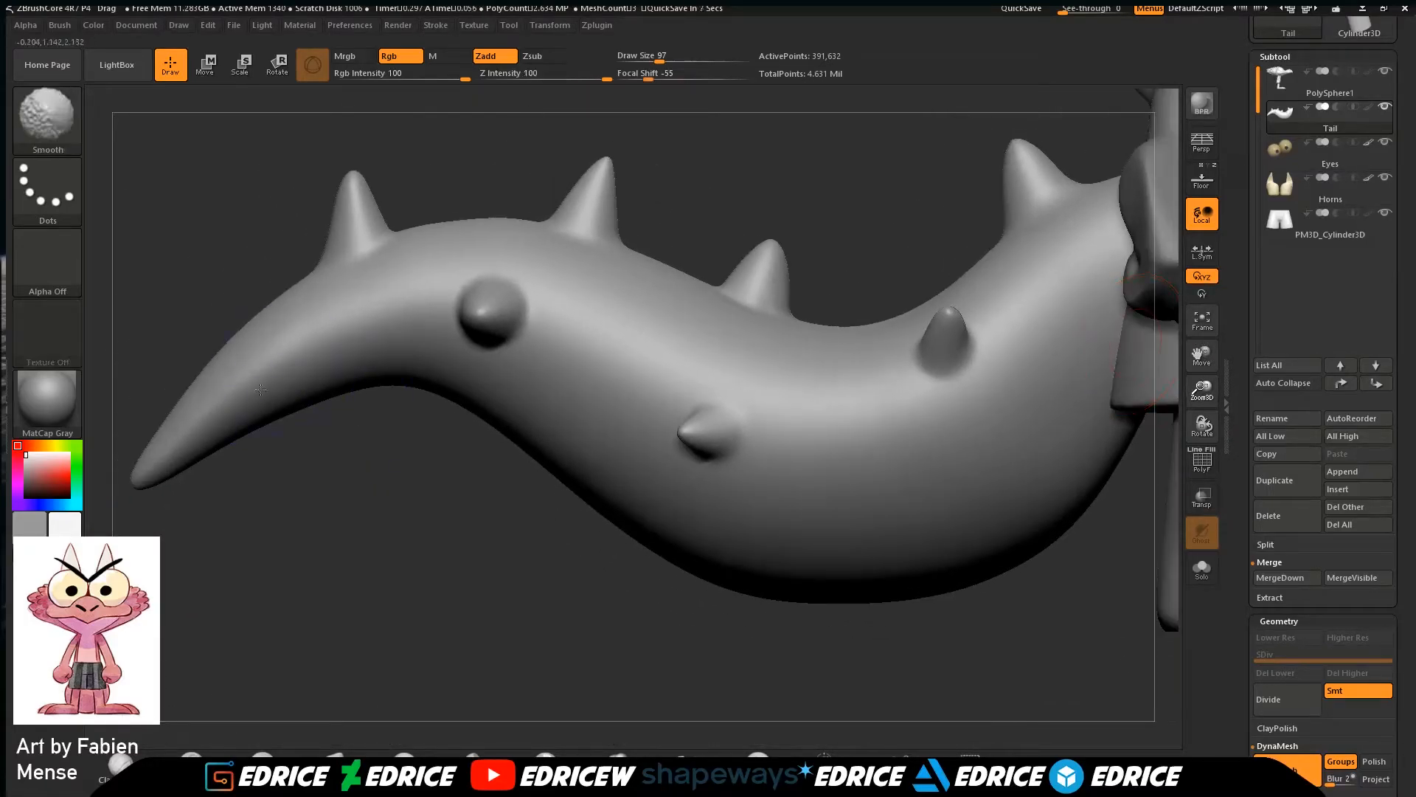
drag(341, 522, 436, 413)
drag(306, 619, 541, 445)
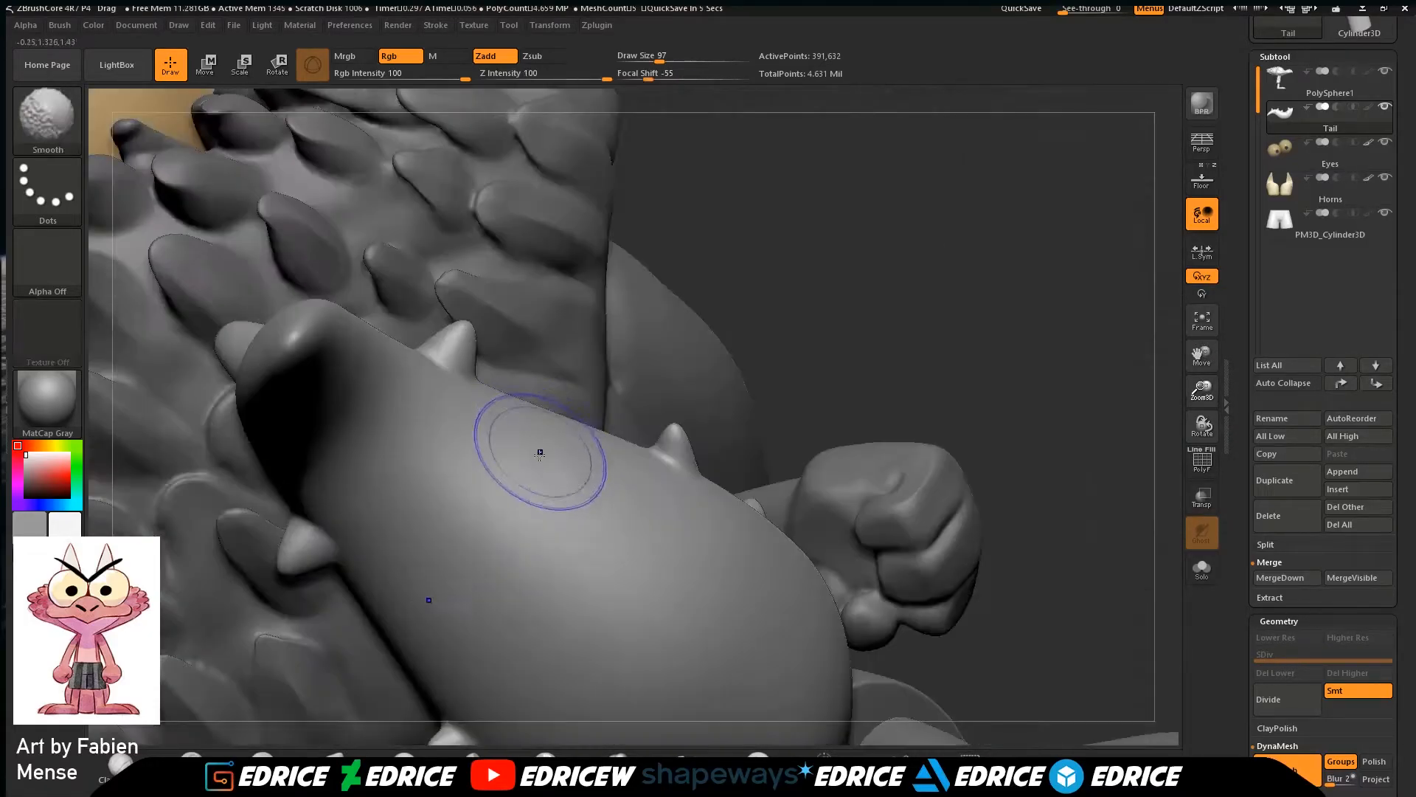
drag(656, 332, 709, 292)
shift+drag(411, 464, 458, 468)
drag(655, 303, 891, 285)
drag(834, 452, 905, 421)
Select the body subtool and smooth the scales on the back of the head.
drag(1206, 390, 1211, 355)
drag(1084, 373, 1131, 361)
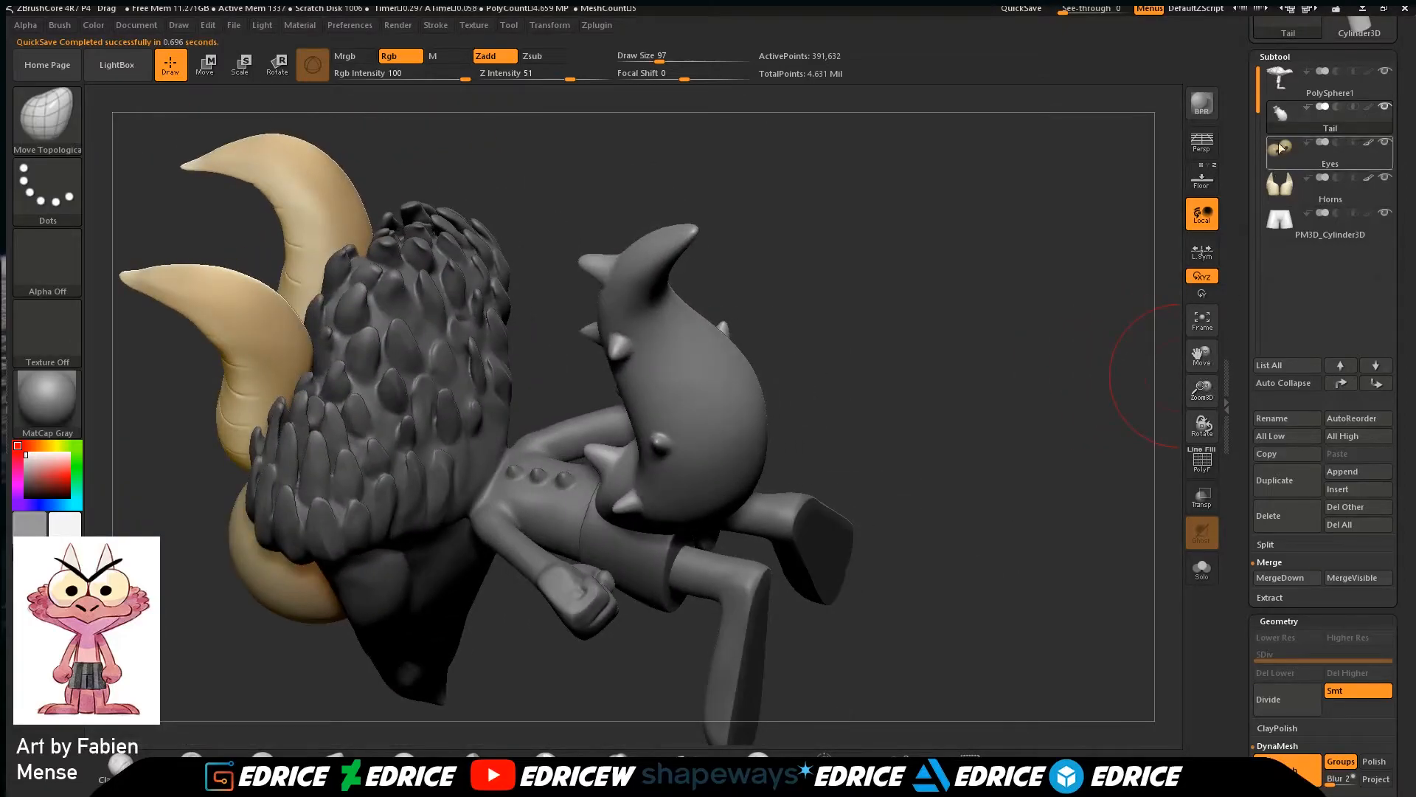
click(1289, 84)
drag(1211, 379, 1210, 397)
drag(951, 369, 983, 370)
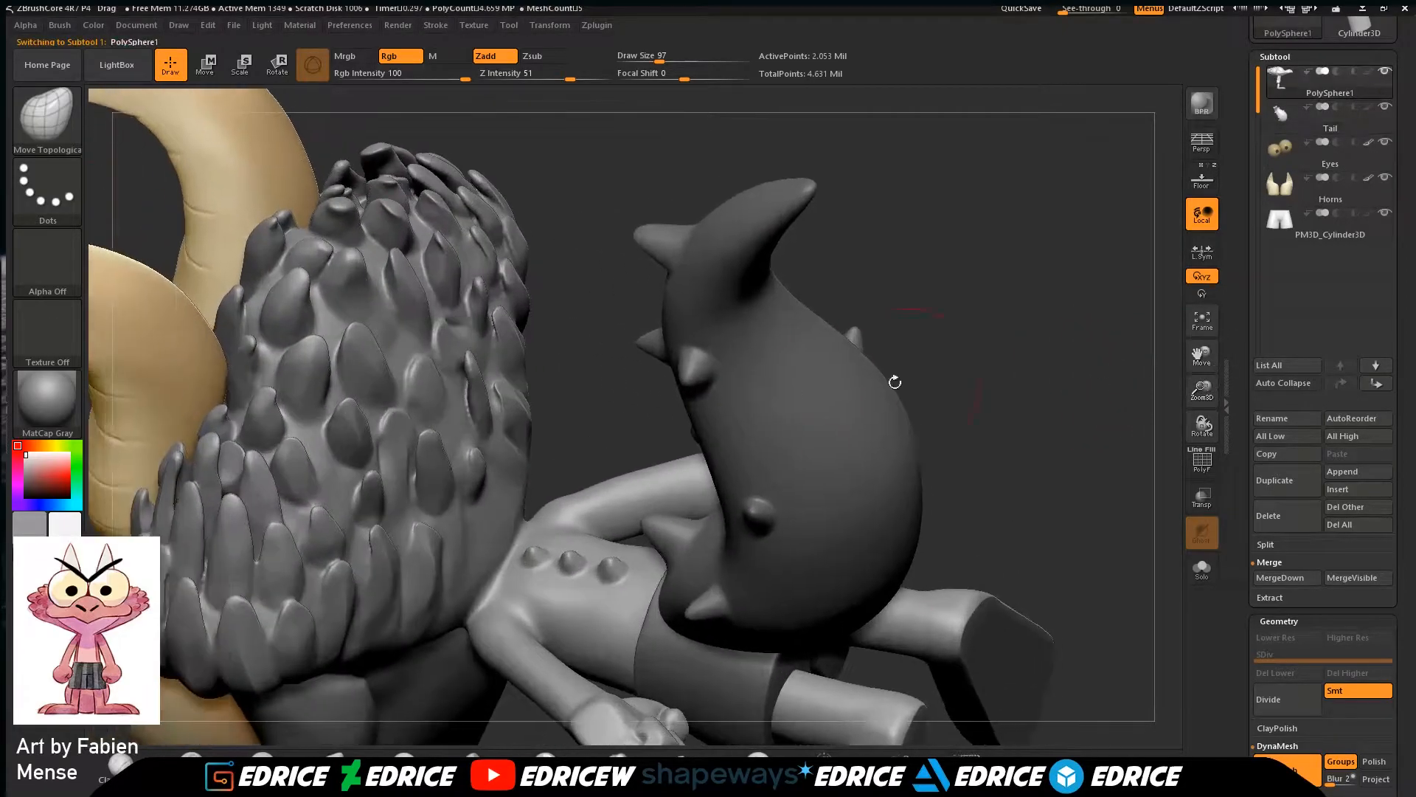
mouse_move(491, 345)
shift+mouse_down()
mouse_move(483, 480)
mouse_move(453, 375)
shift+mouse_up()
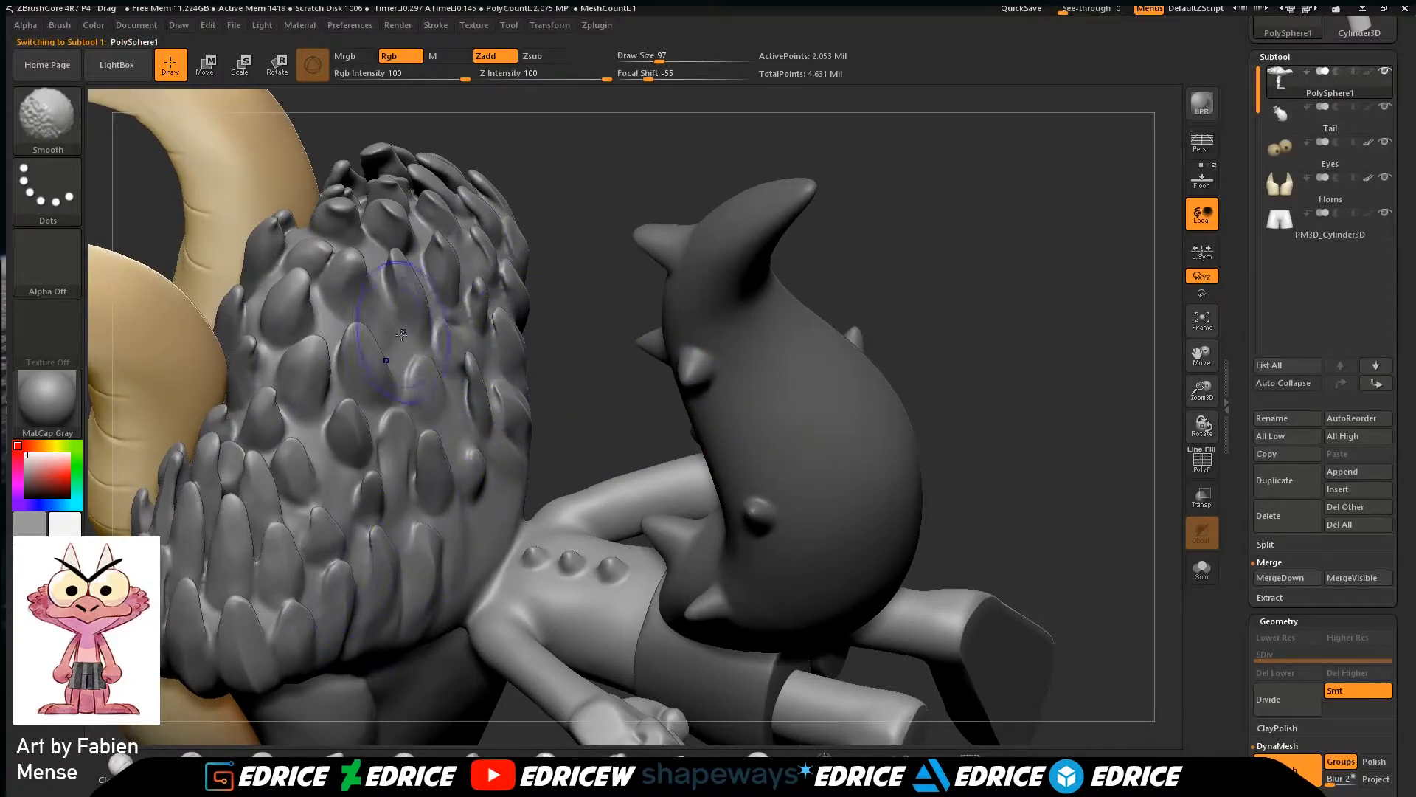
Carve and smooth the scales on the lower back of the head using the DamStandard brush at draw size 35.
drag(936, 322, 768, 237)
key(b)
click(282, 141)
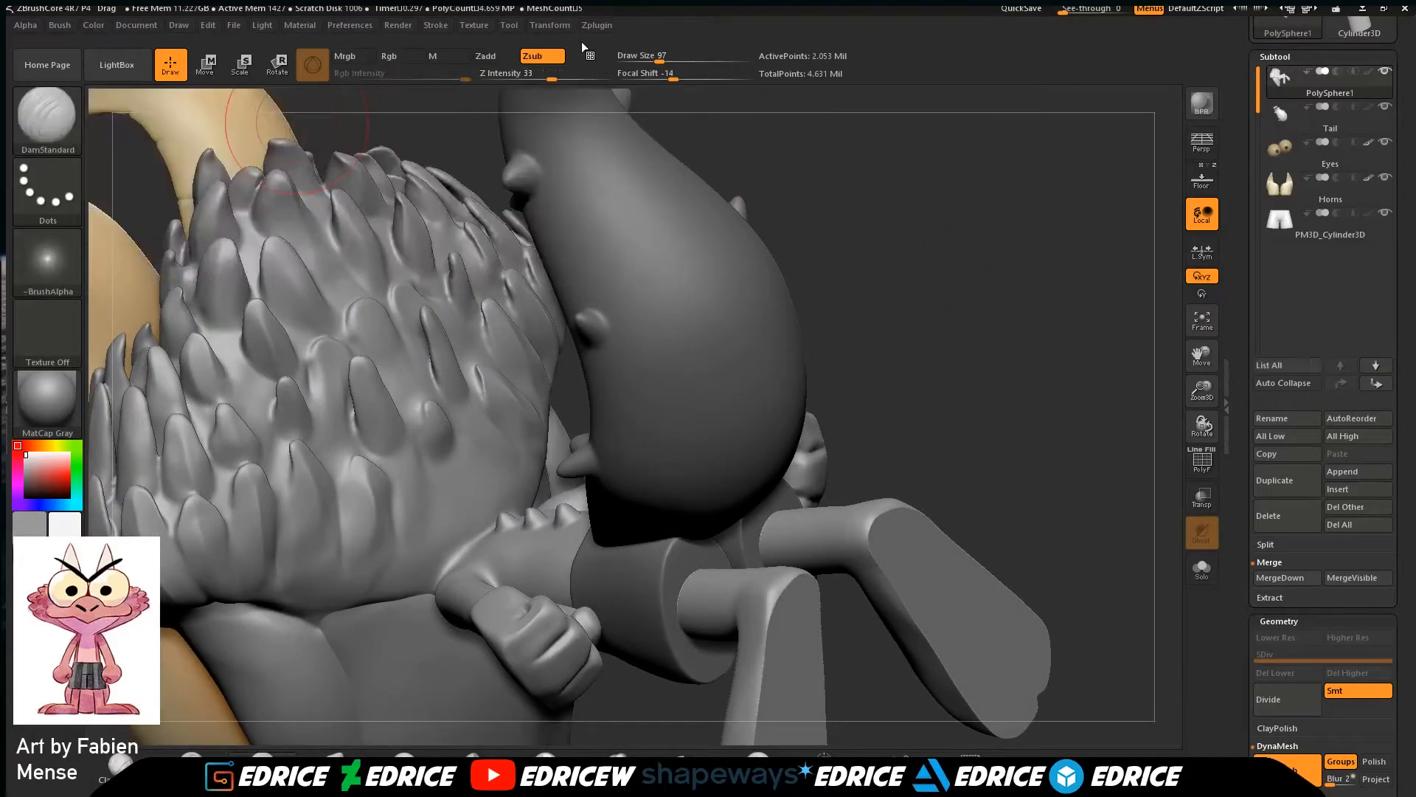
drag(659, 59, 644, 61)
mouse_move(421, 439)
mouse_down()
mouse_move(428, 500)
mouse_move(426, 469)
mouse_up()
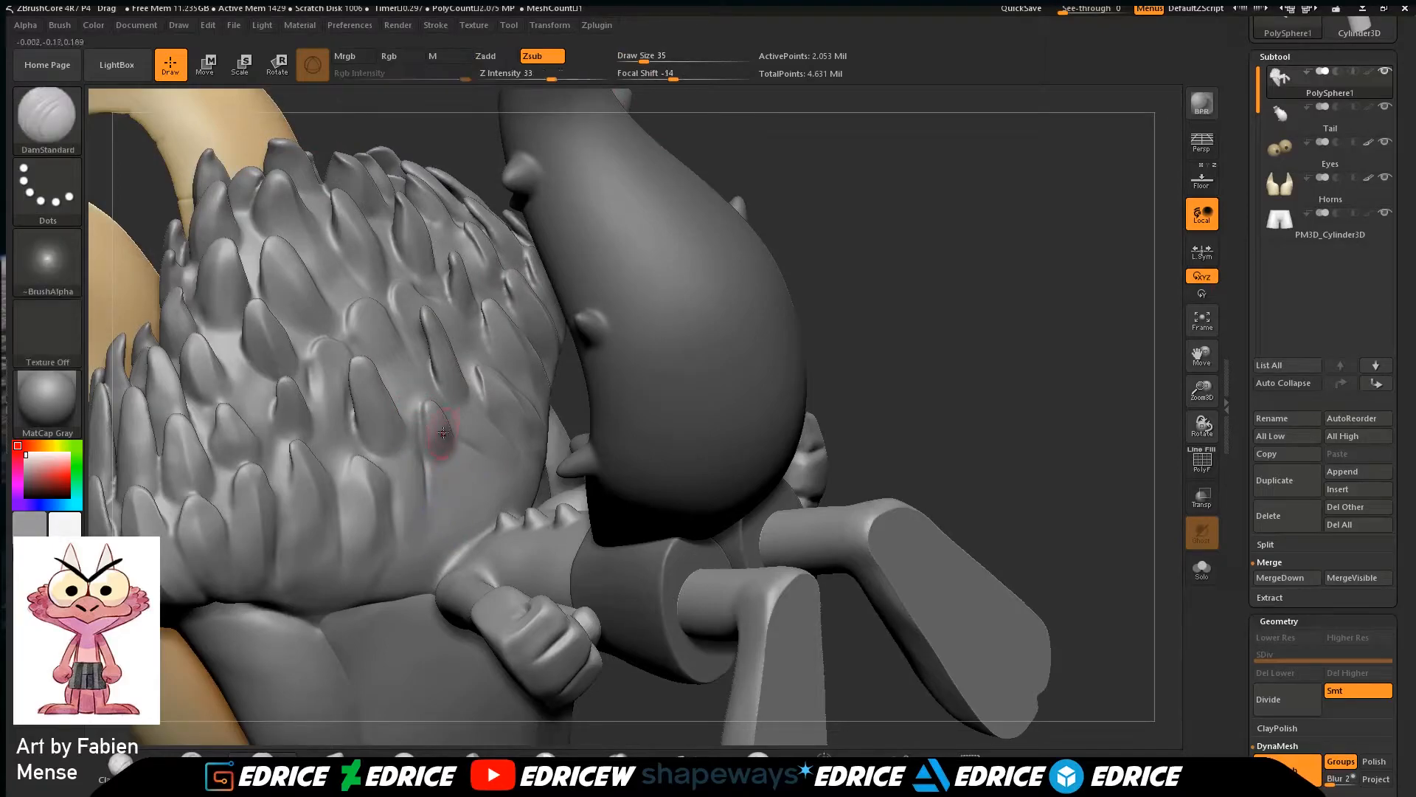
shift+drag(455, 519, 457, 481)
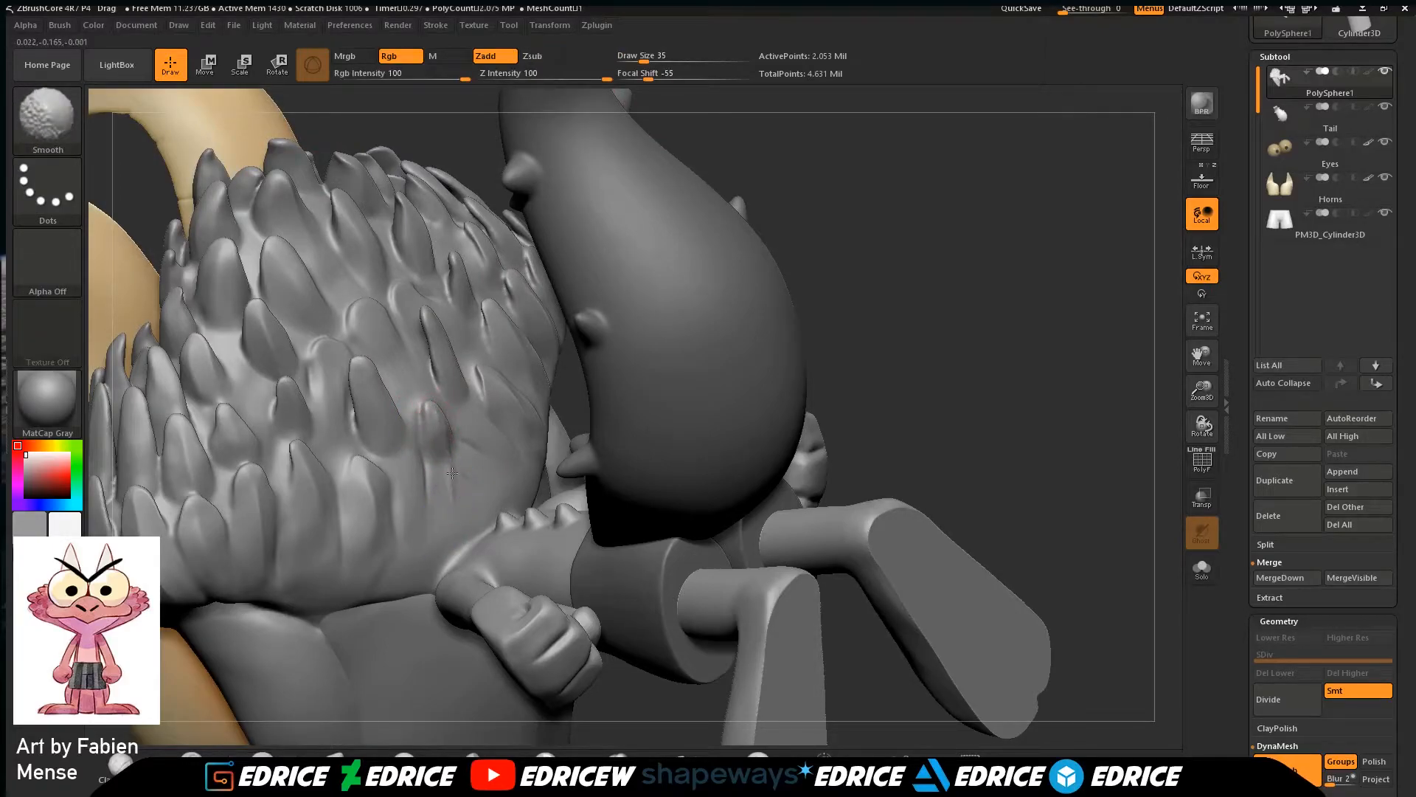
mouse_move(815, 231)
mouse_down()
mouse_move(378, 554)
mouse_move(382, 513)
mouse_move(362, 532)
mouse_up()
mouse_move(290, 472)
mouse_down()
mouse_move(278, 445)
mouse_move(302, 528)
mouse_up()
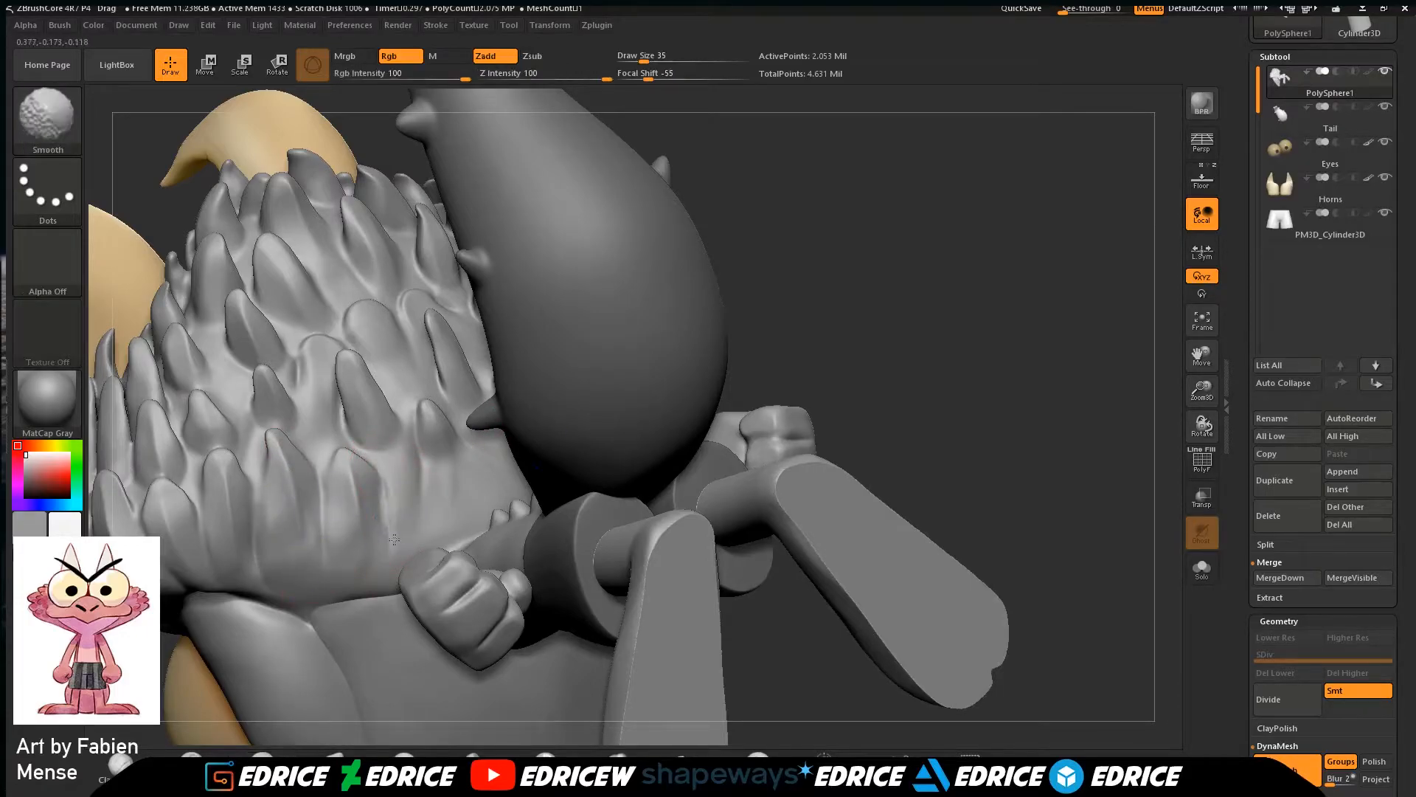
Examine the whole character's proportions from the front and the side.
drag(762, 219, 1146, 371)
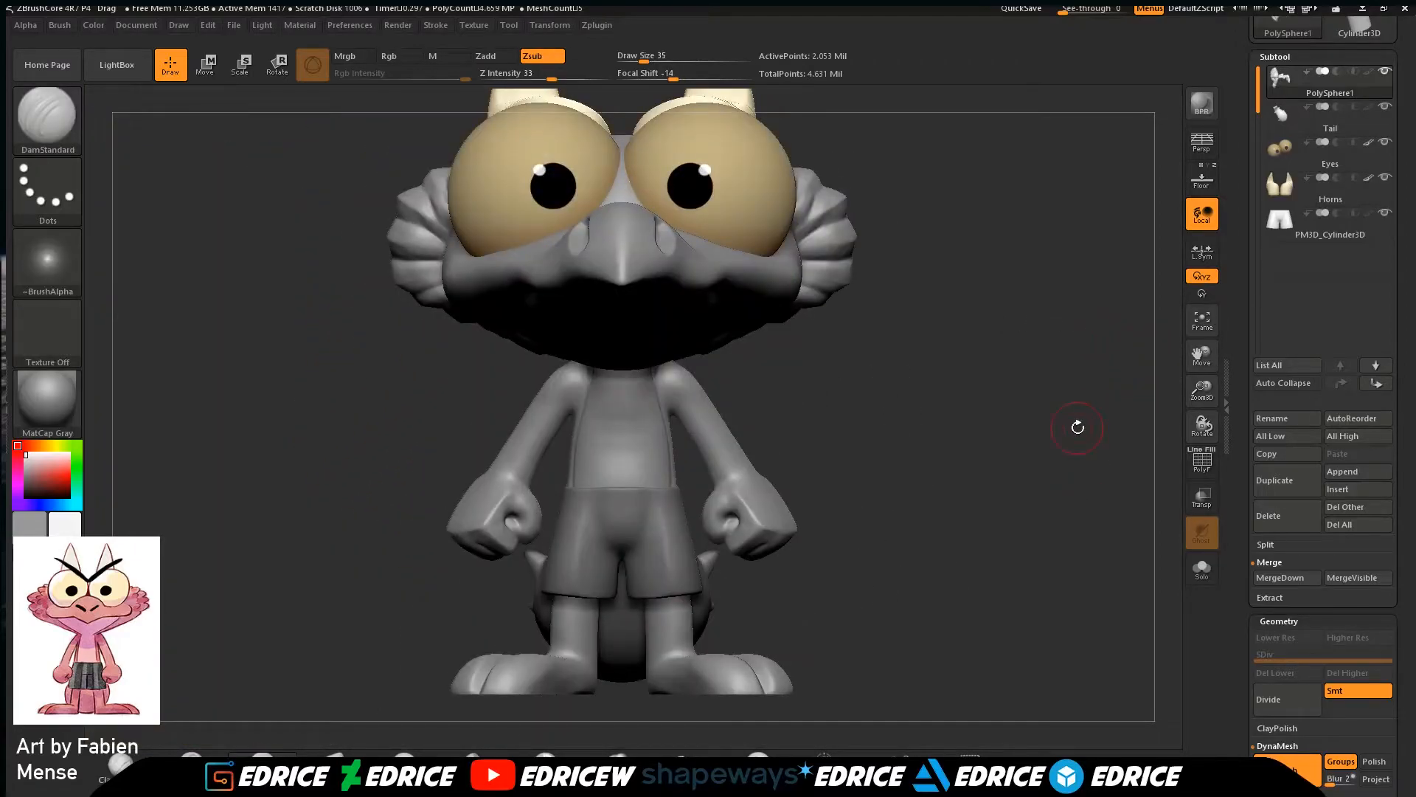
drag(1078, 427, 1118, 491)
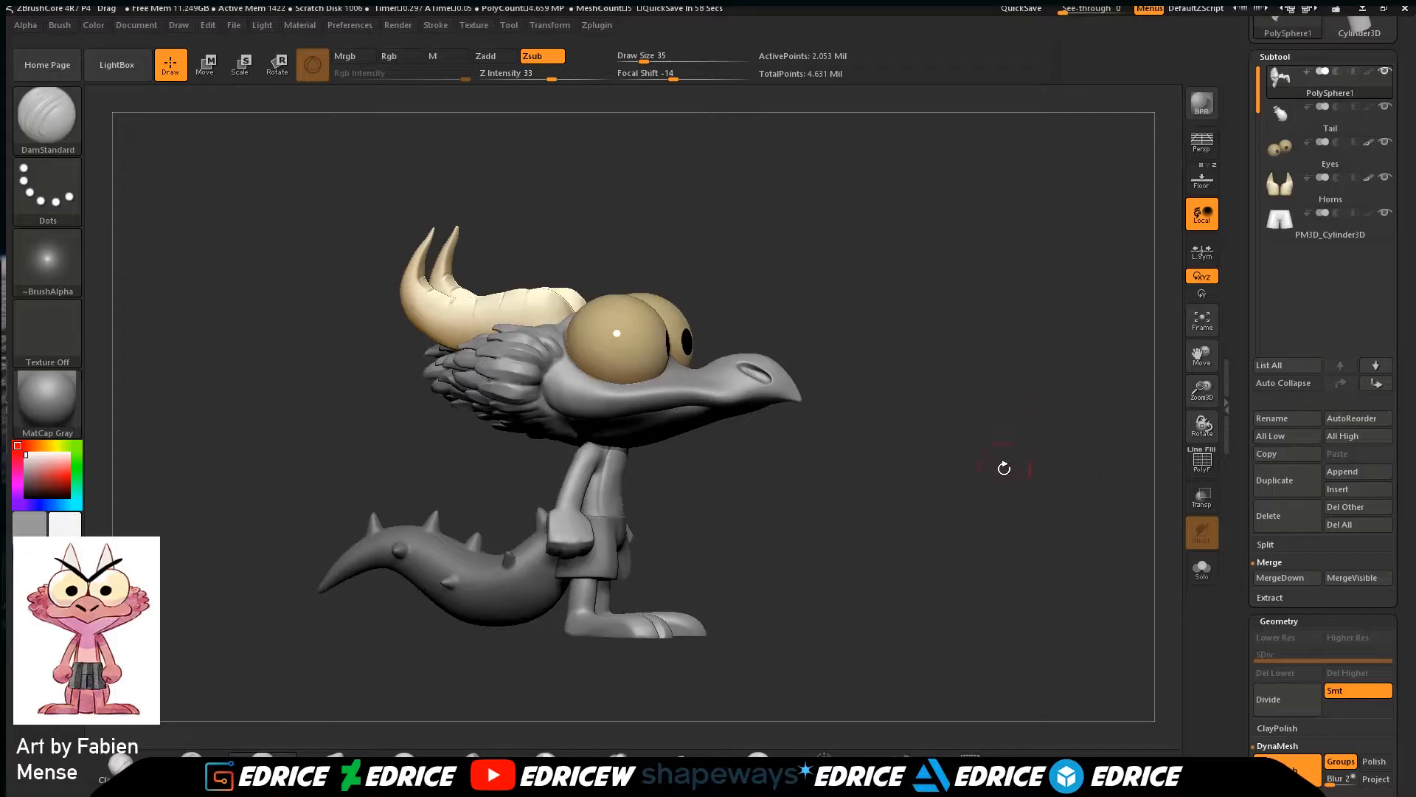
drag(1007, 463, 942, 471)
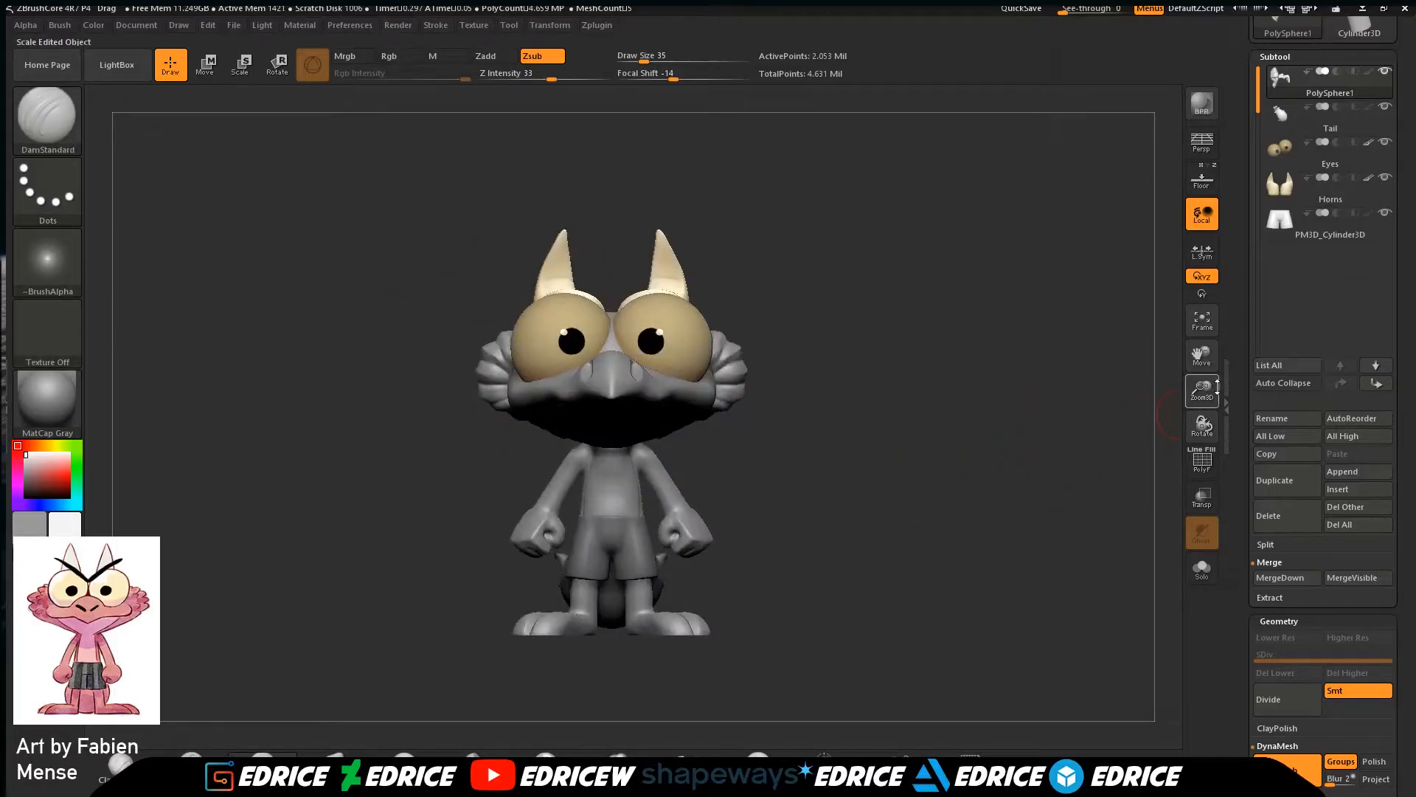
drag(1203, 391, 1204, 429)
drag(1202, 357, 1261, 348)
drag(1115, 446, 1149, 490)
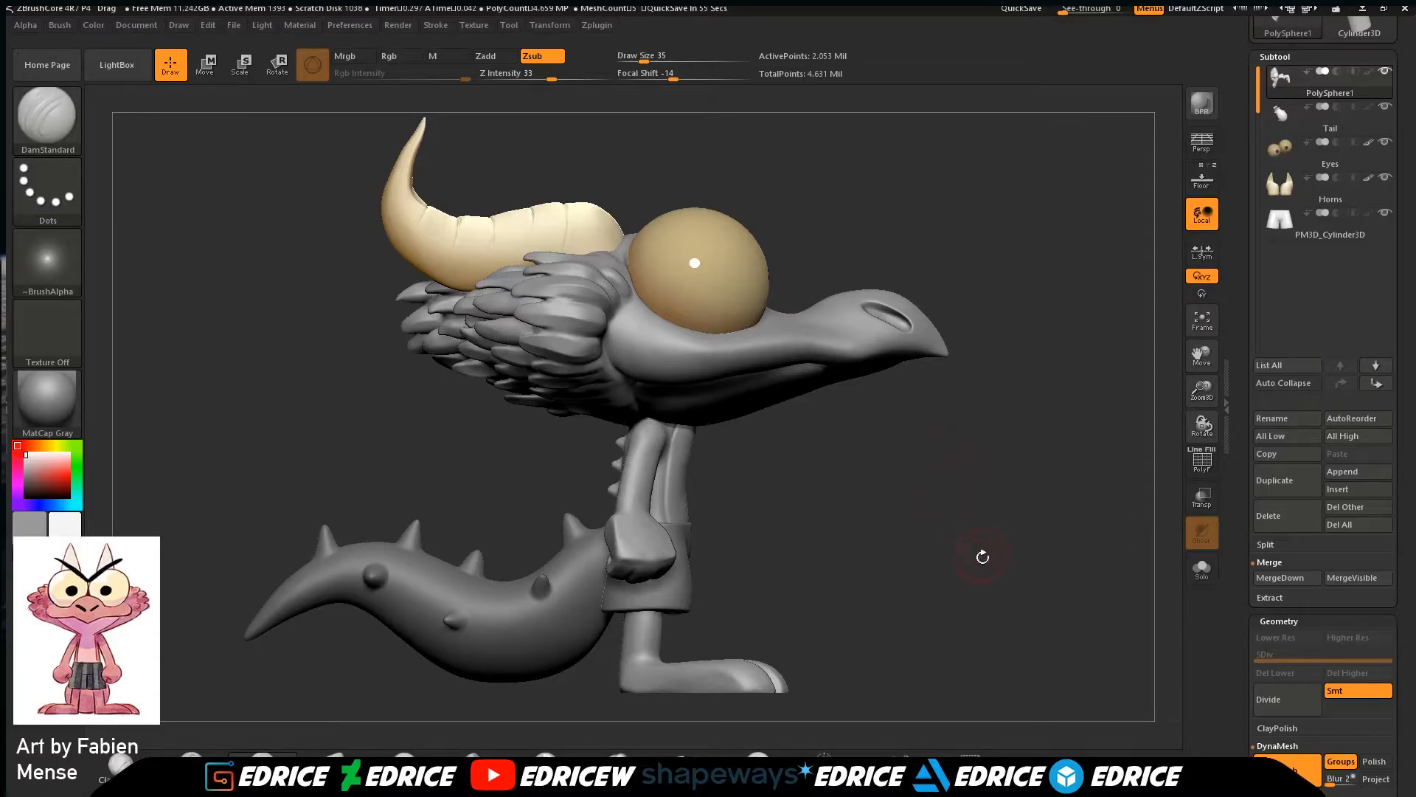
drag(985, 553, 922, 564)
Switch to the ClayBuildup brush and select the shorts subtool for sculpting.
drag(1202, 389, 1208, 472)
drag(1204, 354, 1217, 210)
drag(1070, 417, 1113, 422)
click(56, 132)
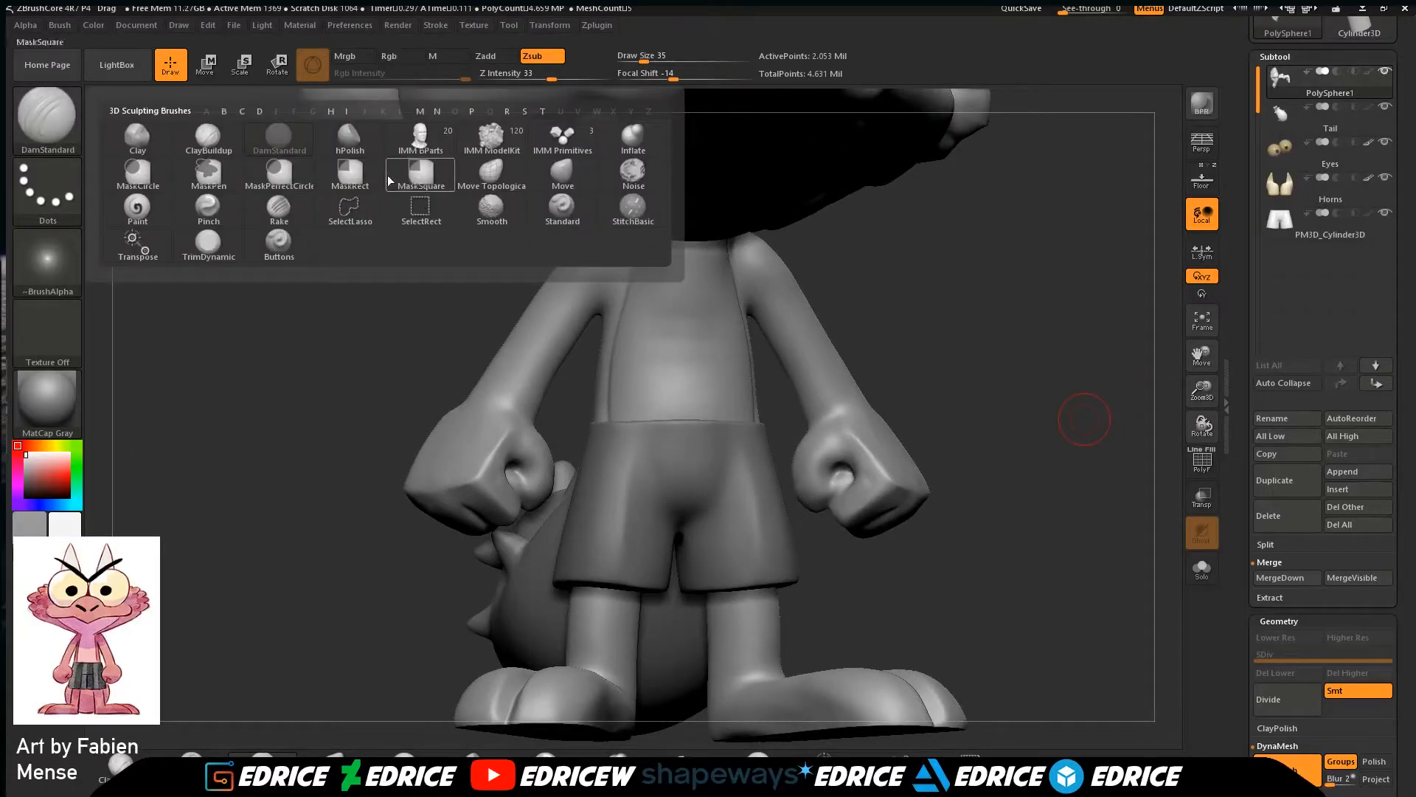
click(214, 138)
click(1302, 226)
Build up clay at the crotch of the shorts with a draw size of 51.
drag(1204, 390, 1207, 447)
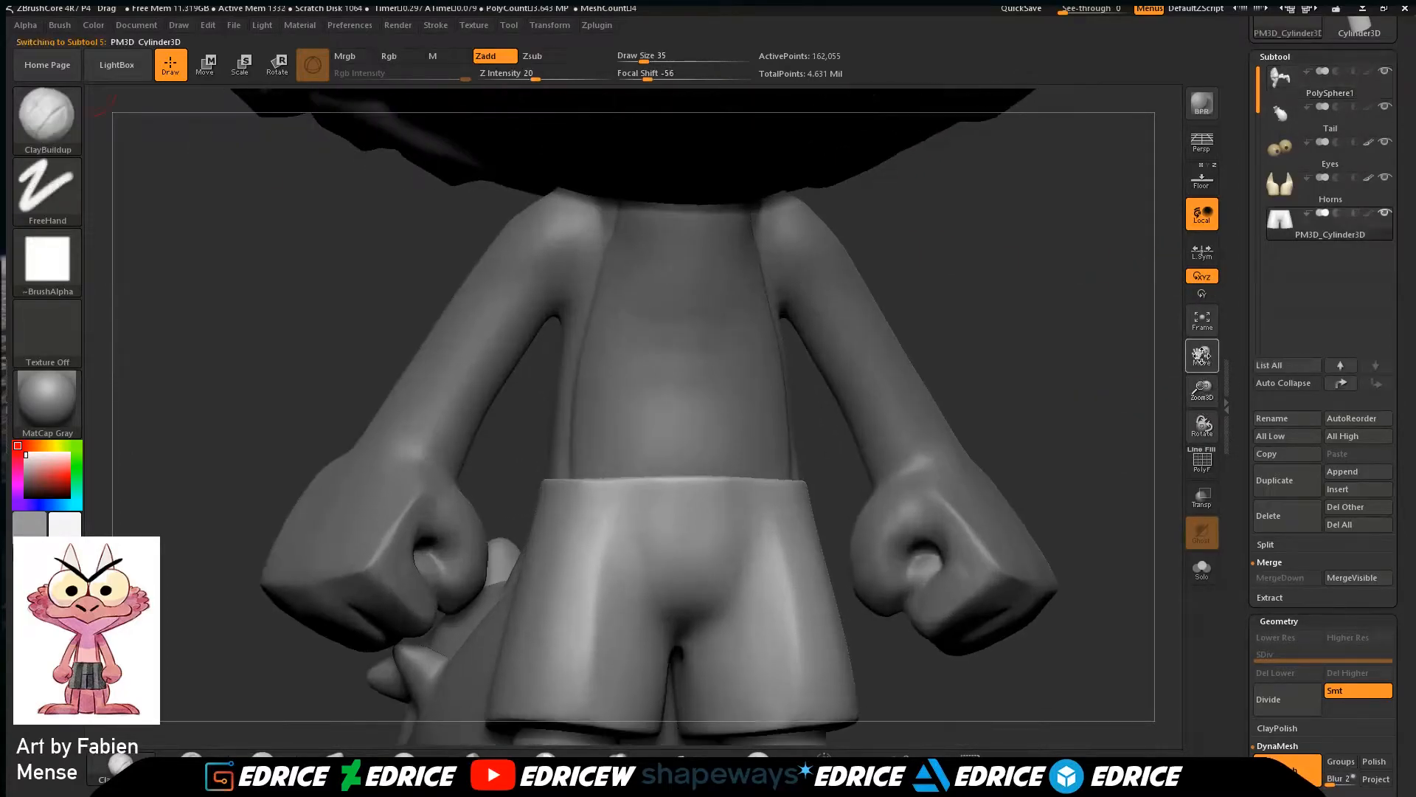
drag(1203, 355, 1131, 158)
drag(1148, 269, 1110, 276)
mouse_move(1047, 532)
mouse_down()
mouse_move(1022, 483)
mouse_move(1032, 428)
mouse_up()
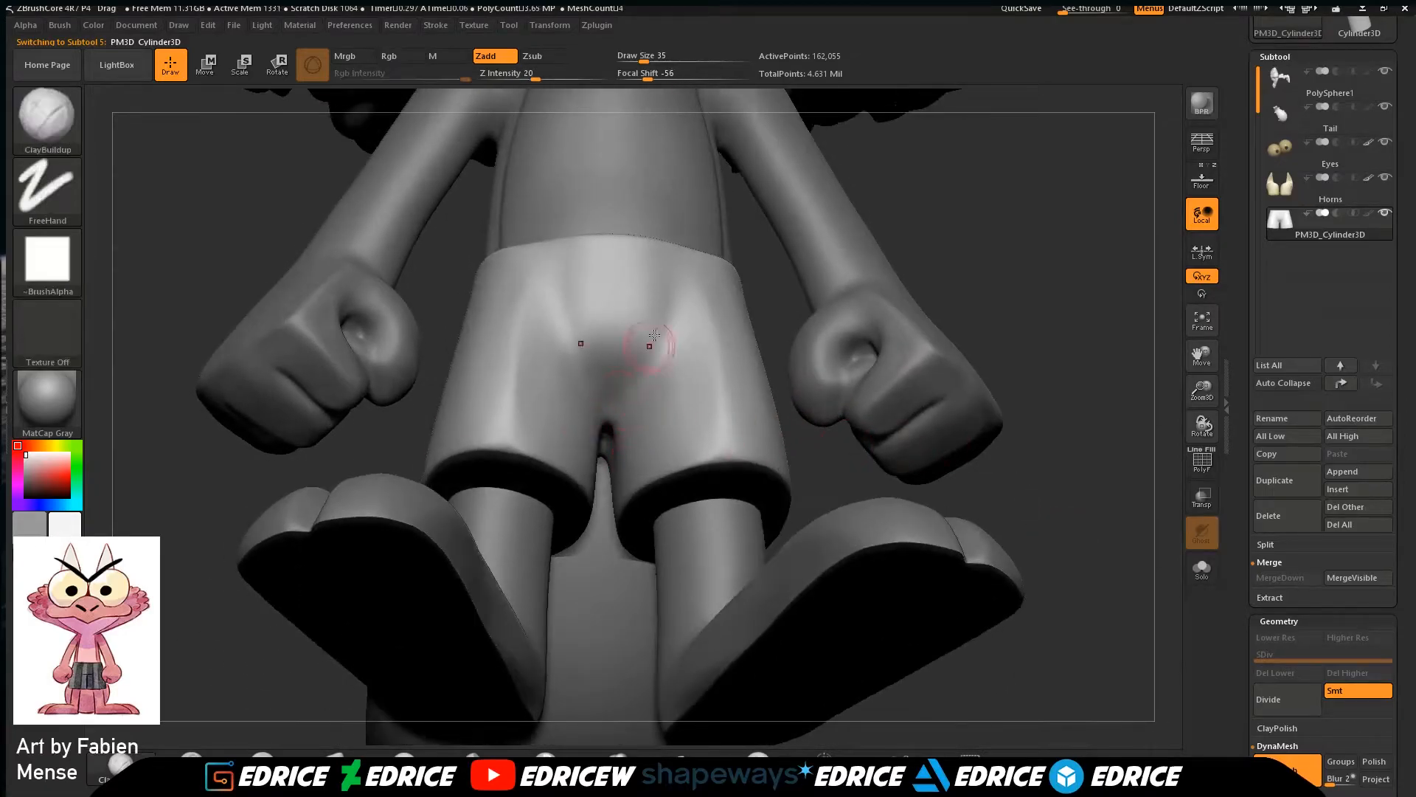
drag(643, 59, 649, 59)
mouse_move(579, 376)
mouse_down()
mouse_move(639, 377)
mouse_move(569, 347)
mouse_up()
drag(1033, 428, 1029, 479)
Smooth the folds around the crotch and blend them into the front of the shorts.
mouse_move(627, 368)
shift+mouse_down()
mouse_move(594, 373)
mouse_move(633, 375)
mouse_move(611, 393)
shift+mouse_up()
shift+drag(826, 435, 823, 464)
mouse_move(588, 357)
mouse_down()
mouse_move(680, 354)
mouse_move(548, 369)
mouse_up()
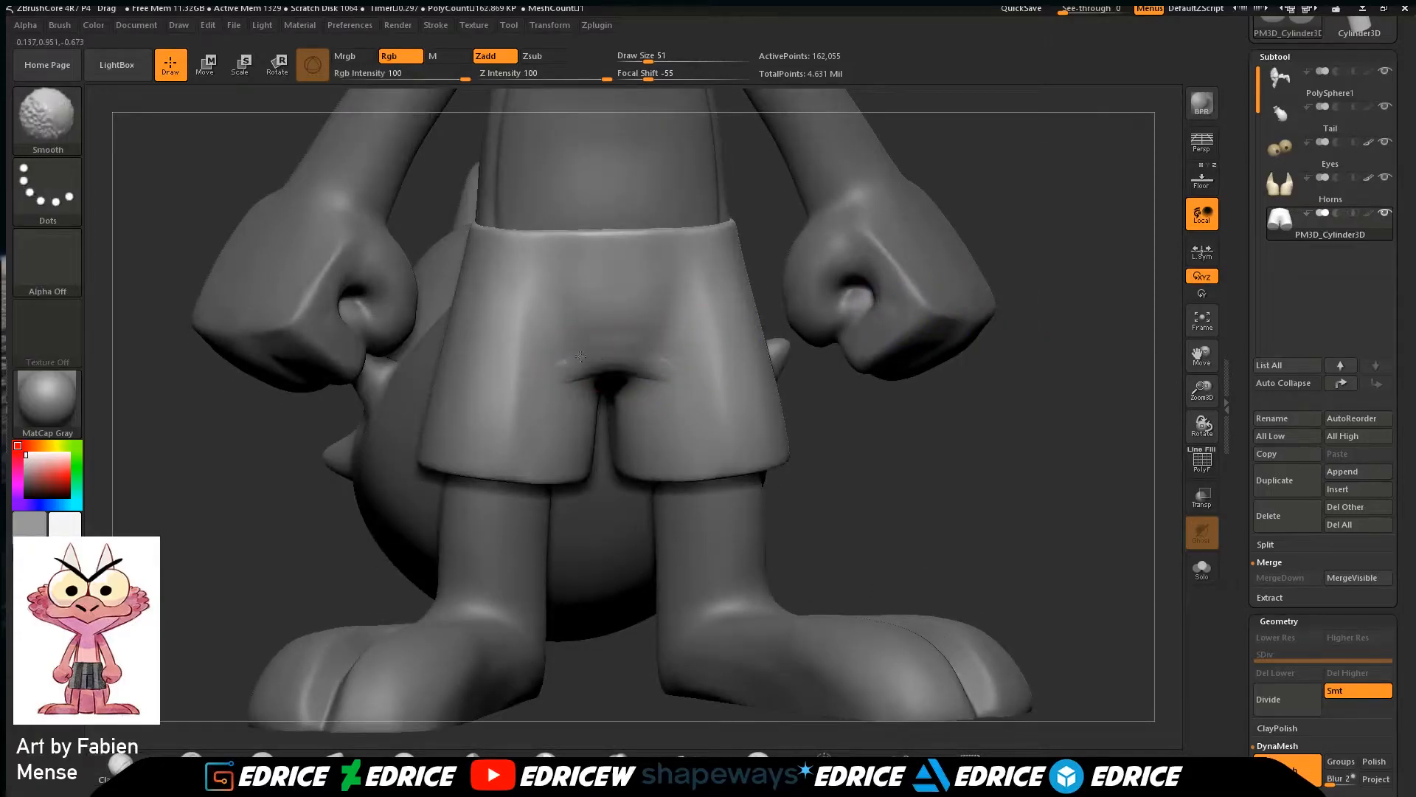
right_drag(1018, 402, 744, 343)
mouse_move(666, 386)
mouse_down()
mouse_move(628, 388)
mouse_move(664, 347)
mouse_move(689, 344)
mouse_move(645, 353)
mouse_move(668, 347)
mouse_up()
drag(1141, 461, 1012, 436)
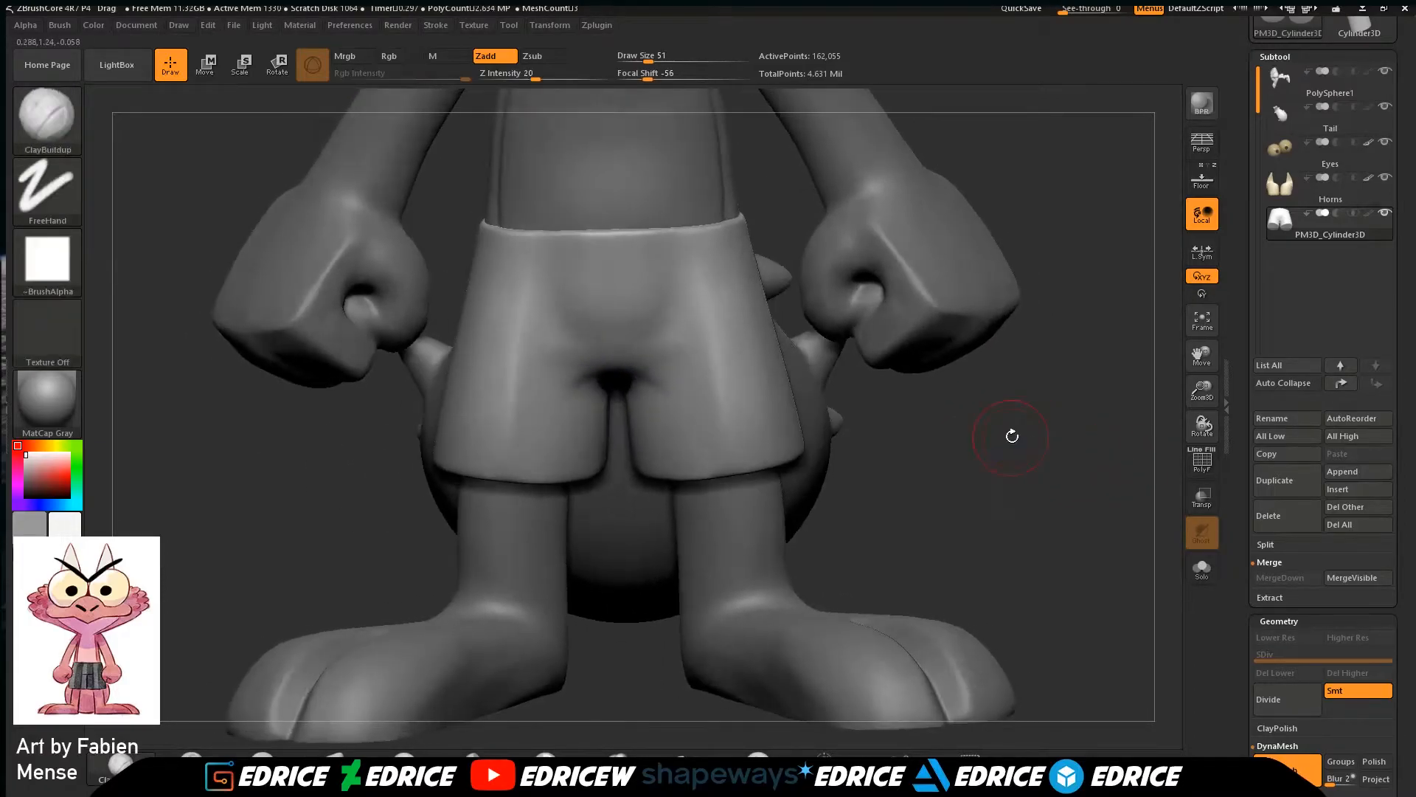
right_drag(1012, 436, 1100, 323)
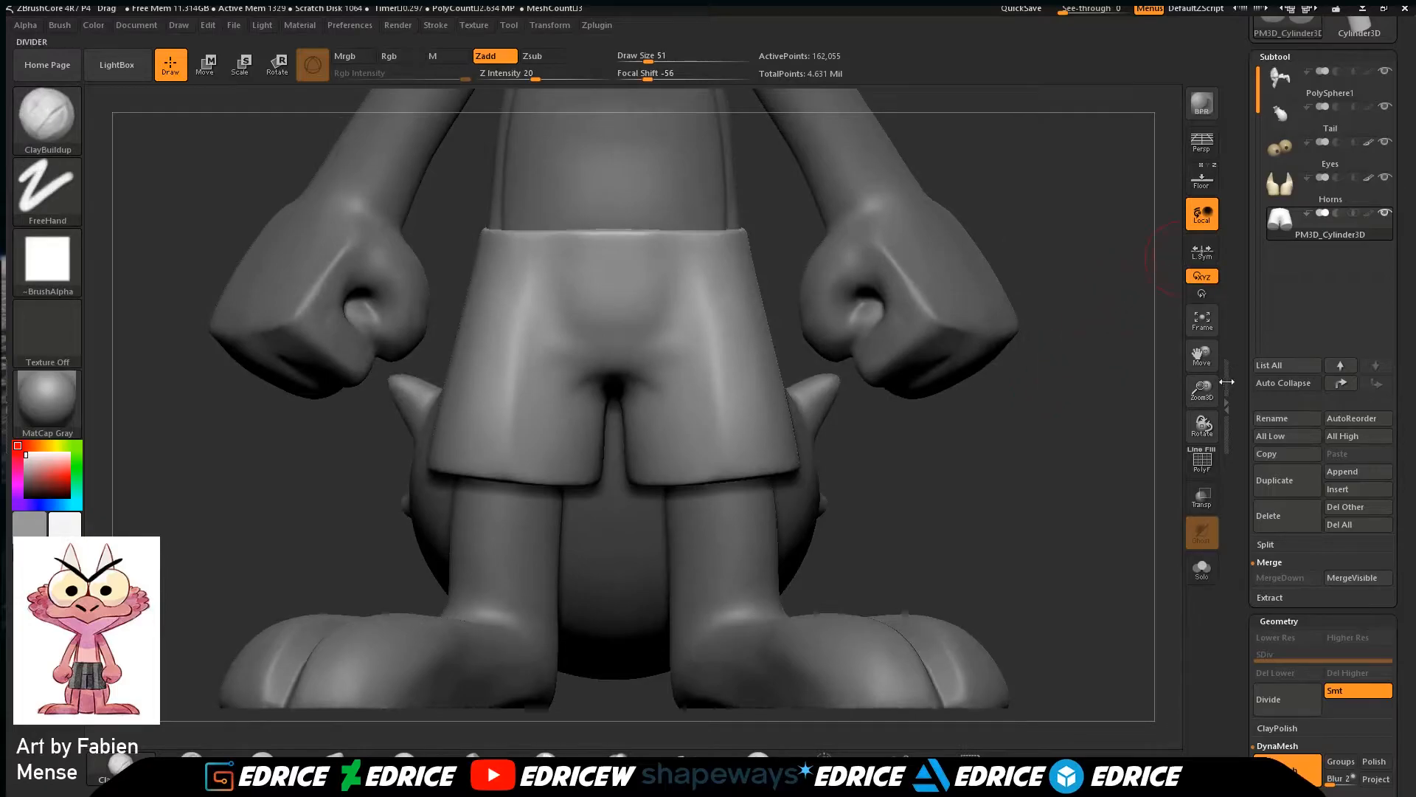
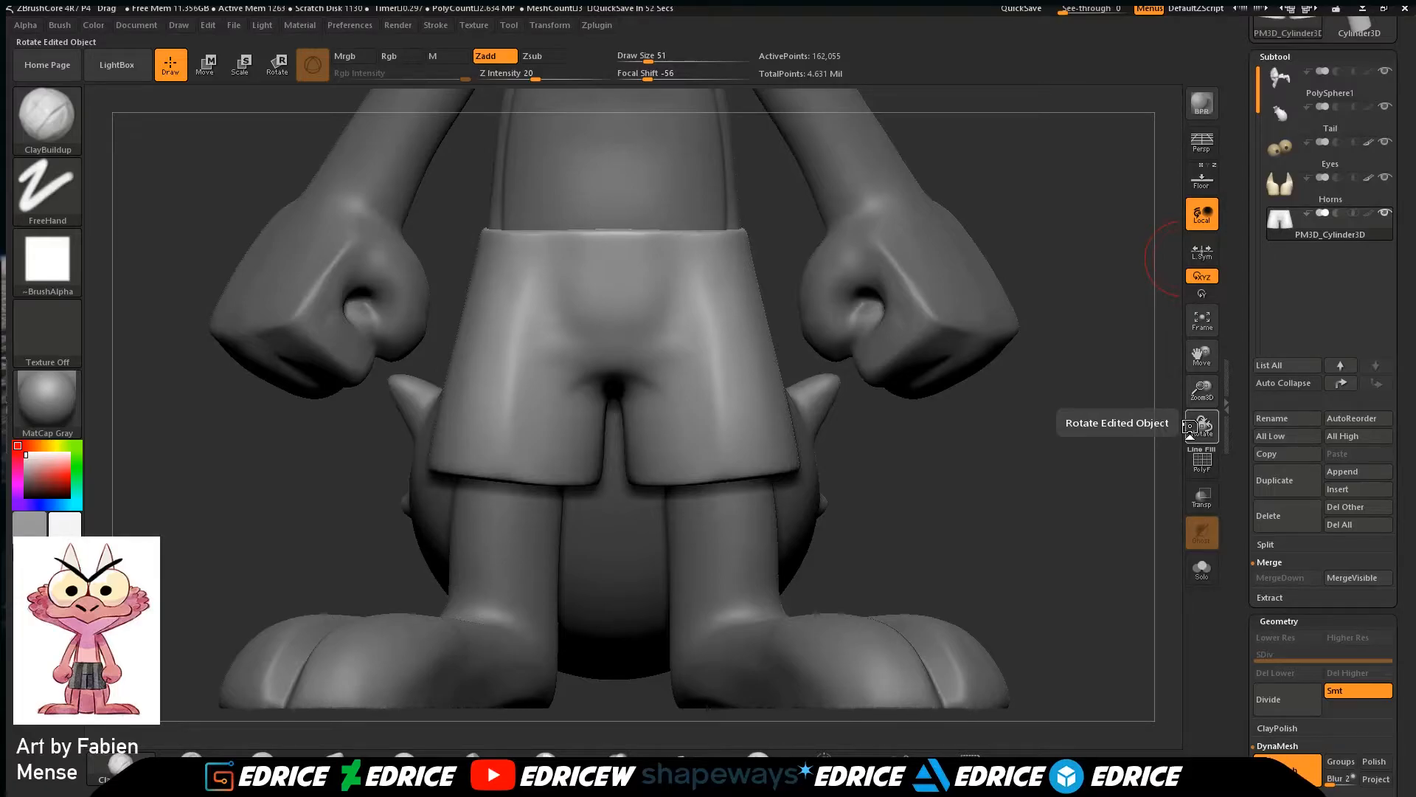
Try to save the project over the existing Drag.ZPR file in the Drag folder.
drag(1199, 388, 1168, 385)
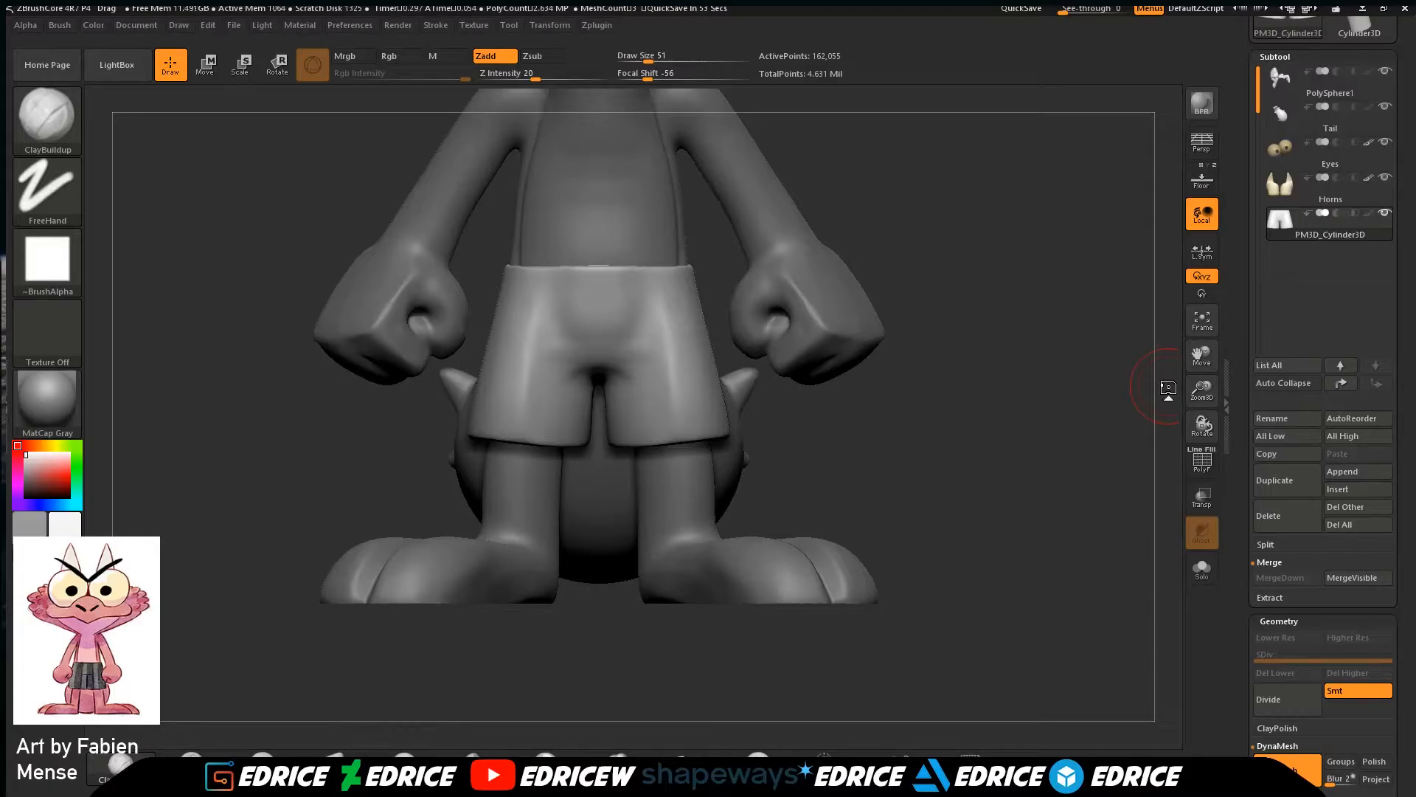
drag(1198, 387, 1216, 547)
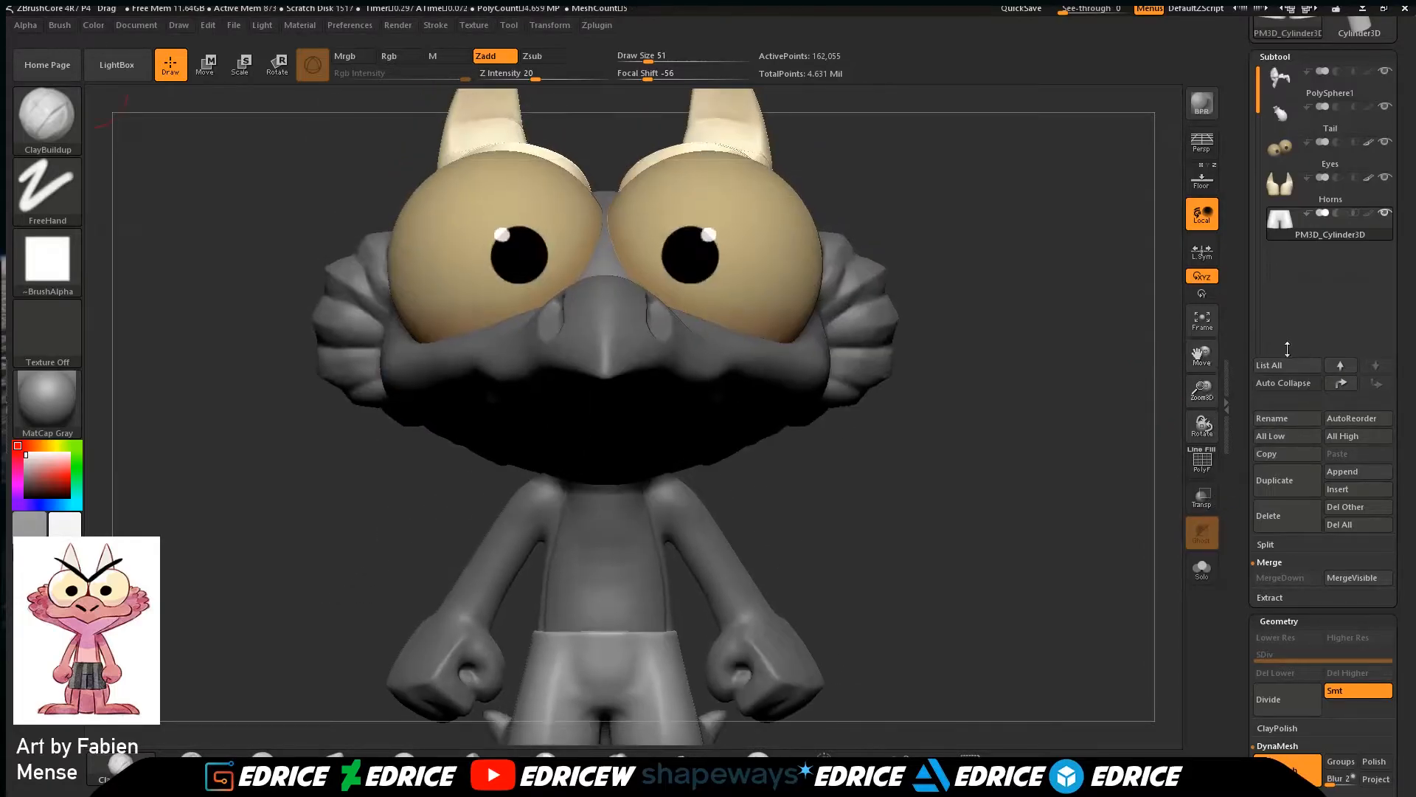
scroll(1298, 354, up, 3)
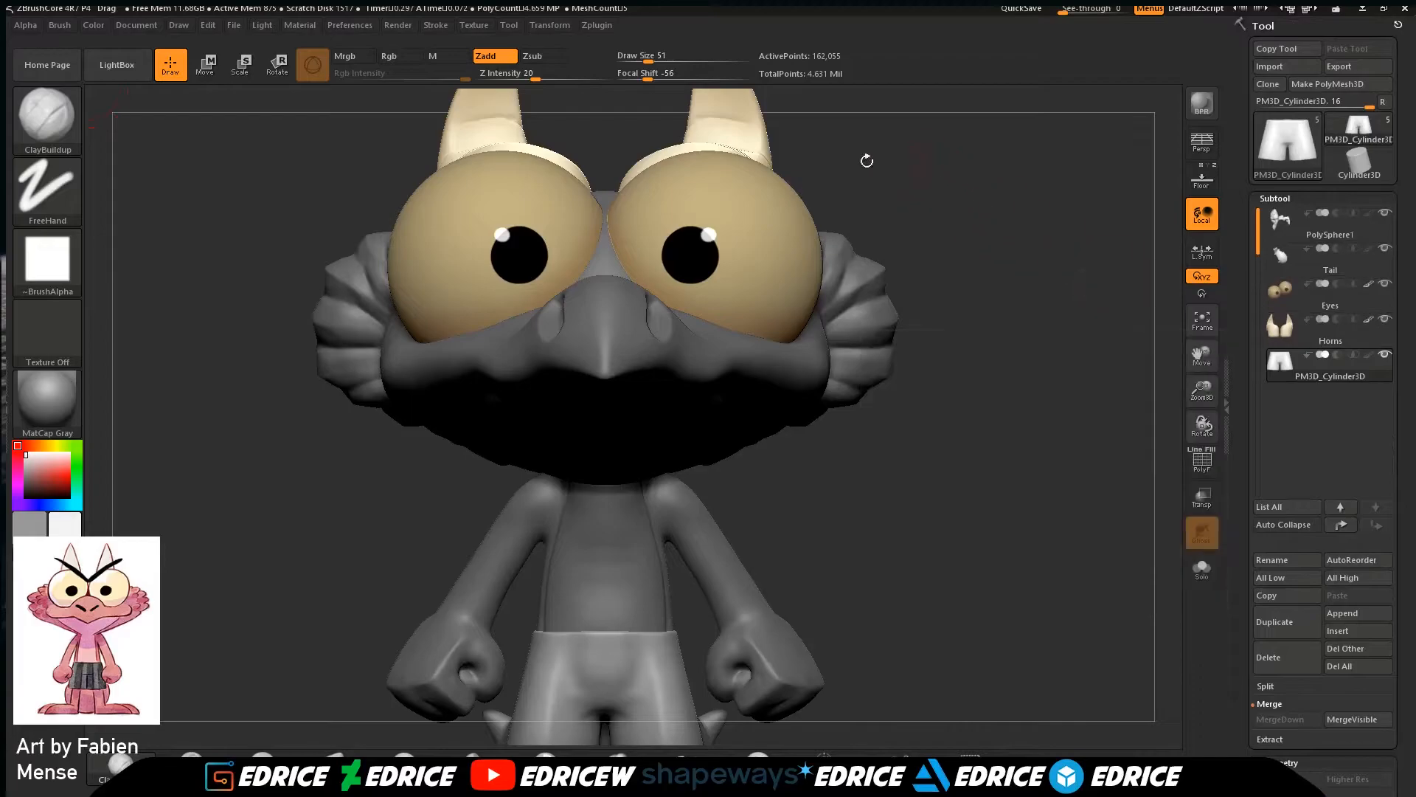
click(233, 26)
click(279, 58)
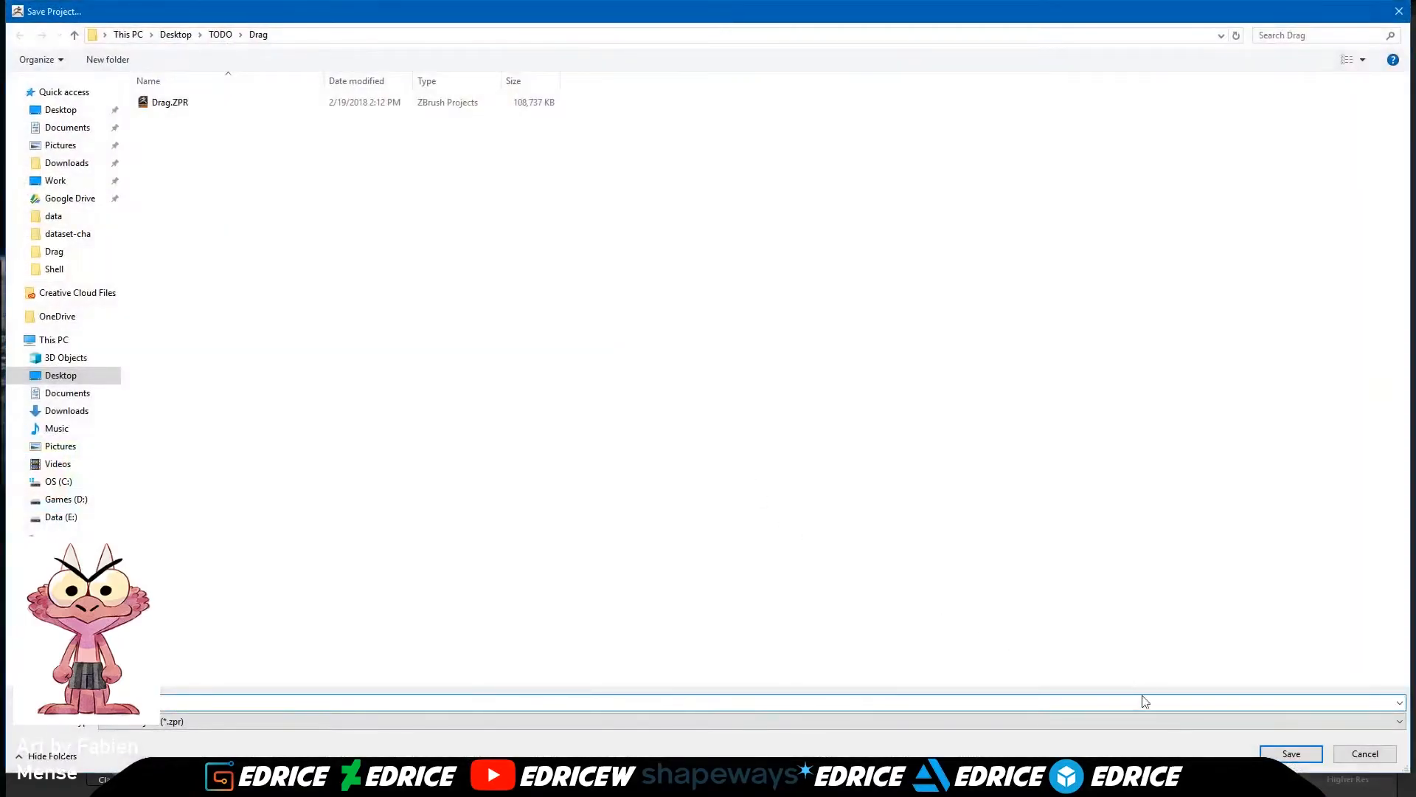
click(1316, 761)
click(758, 411)
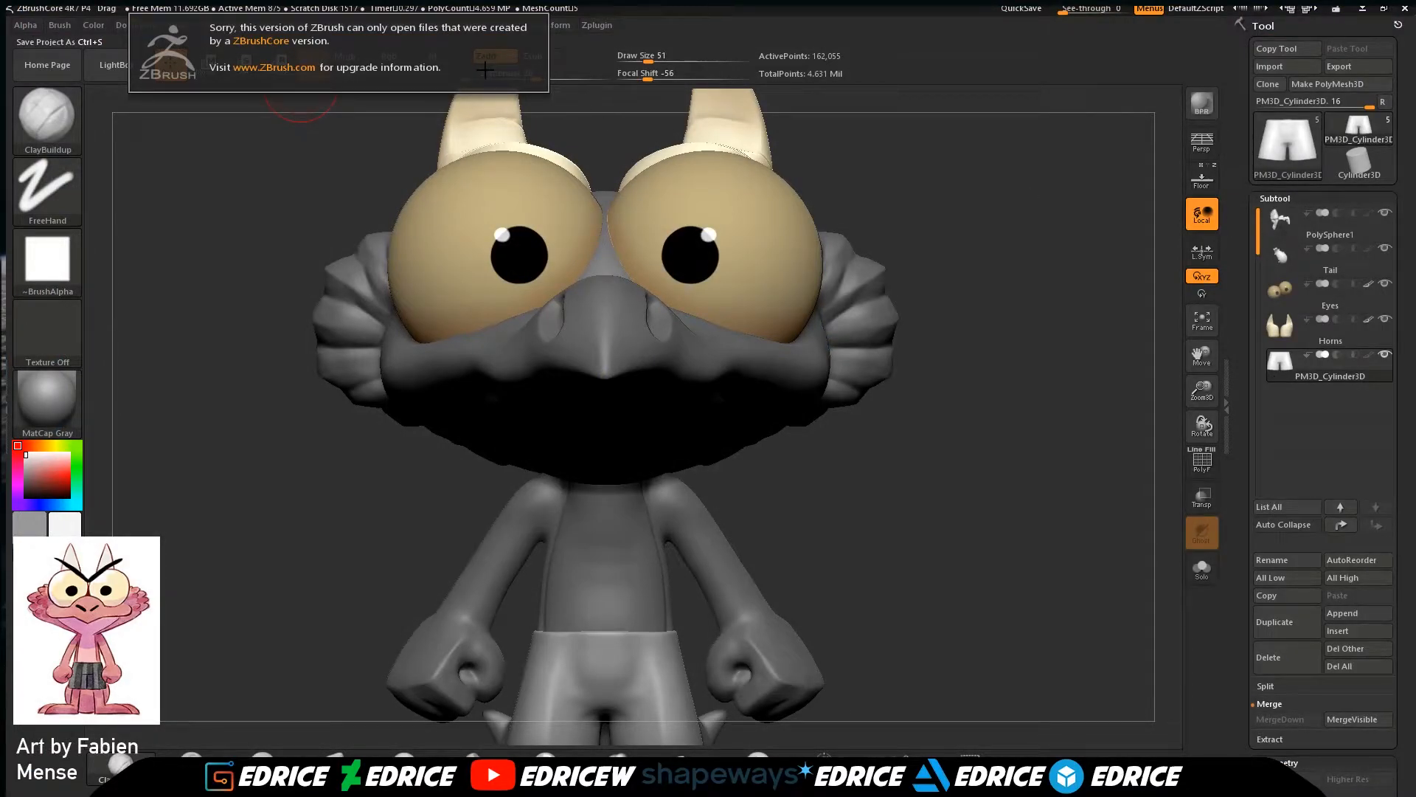
click(272, 23)
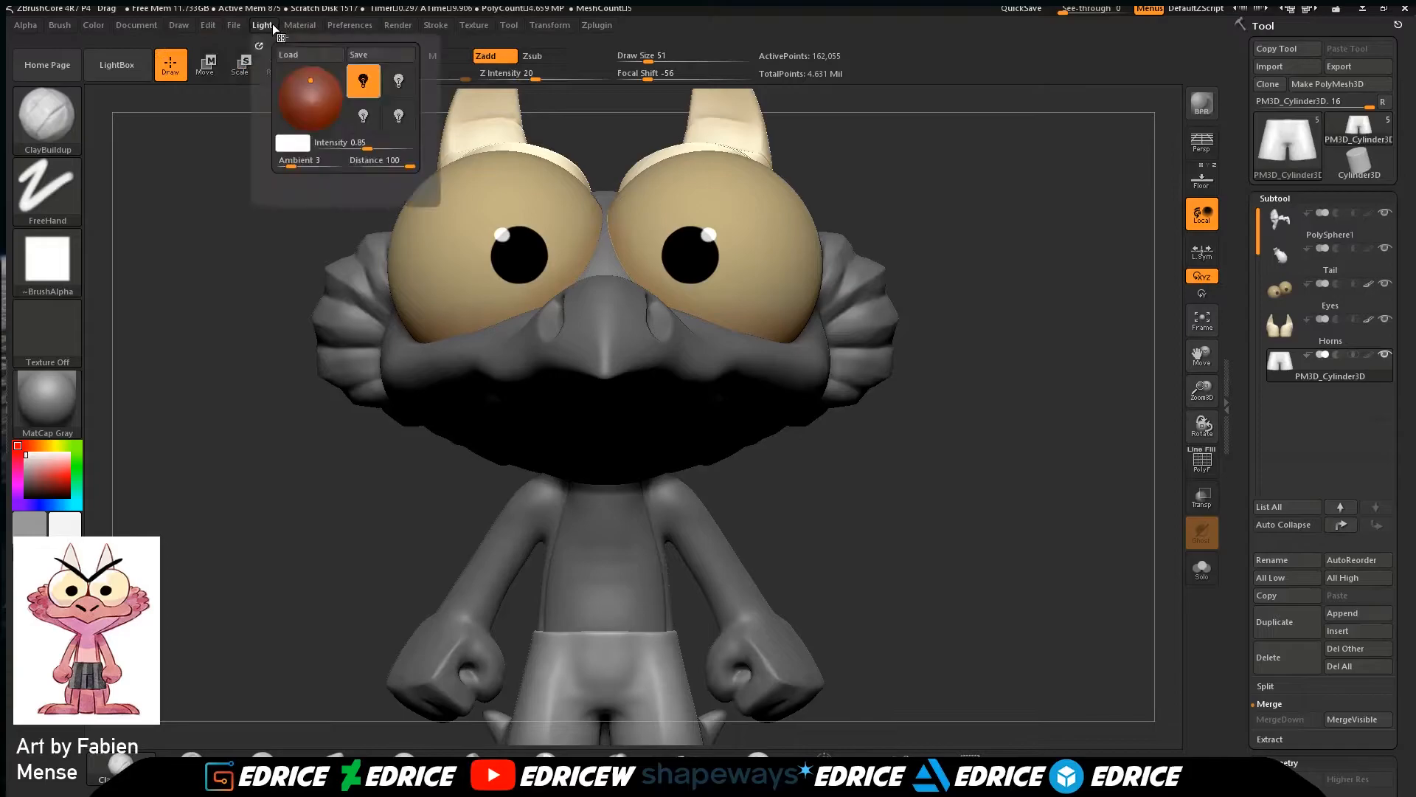
mouse_move(234, 25)
click(329, 54)
click(177, 103)
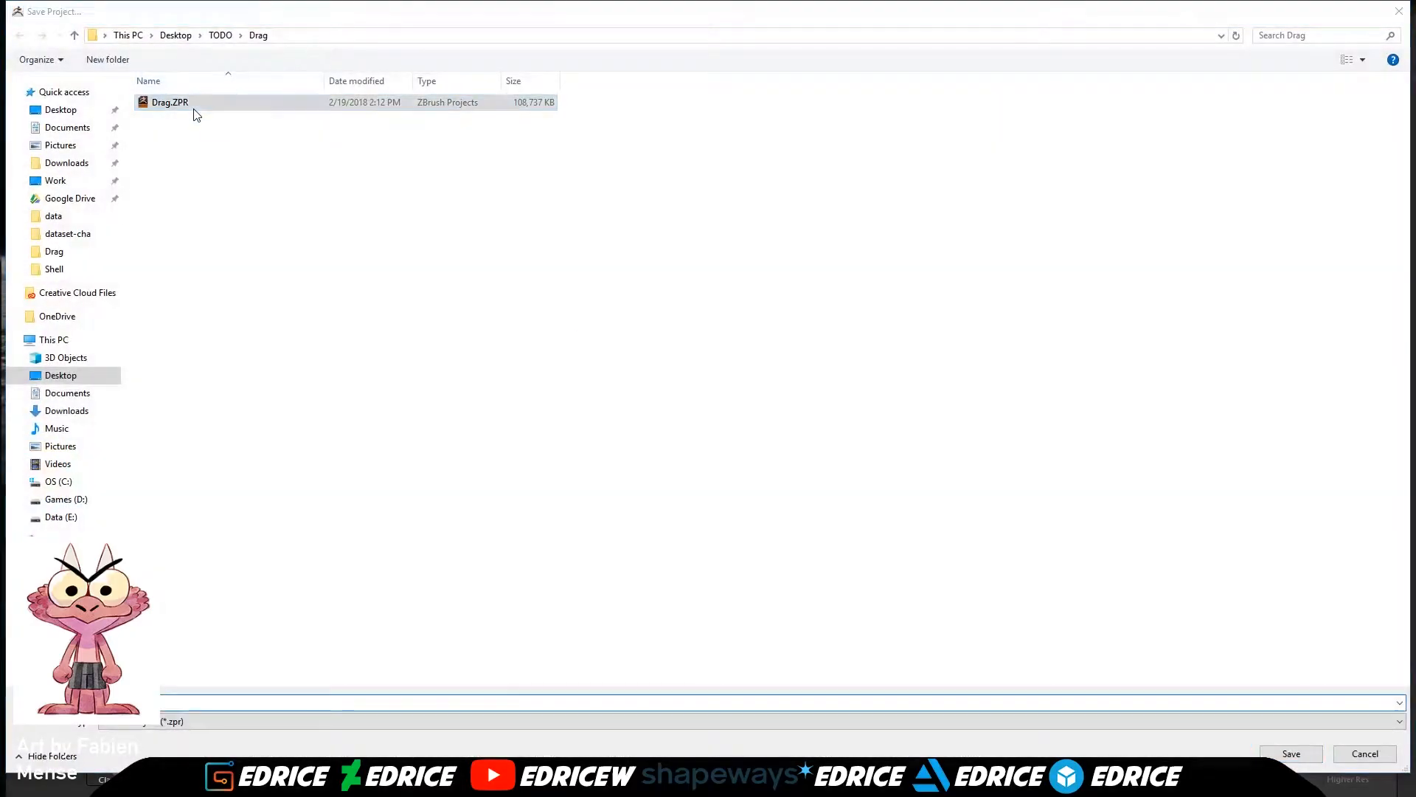
click(1316, 761)
click(727, 412)
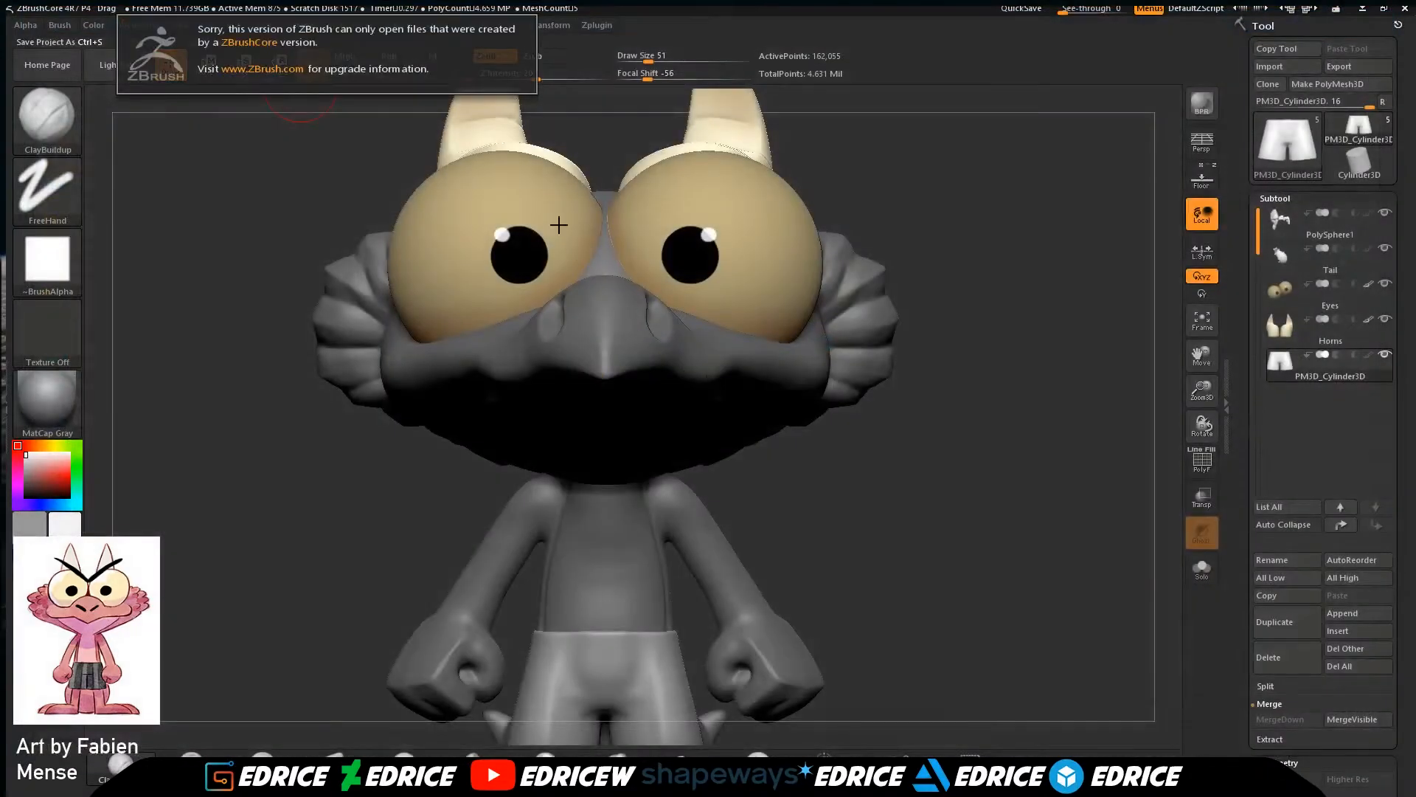
Save the project in the Drag folder under the name Drag2.
click(232, 27)
click(347, 59)
text(Drag)
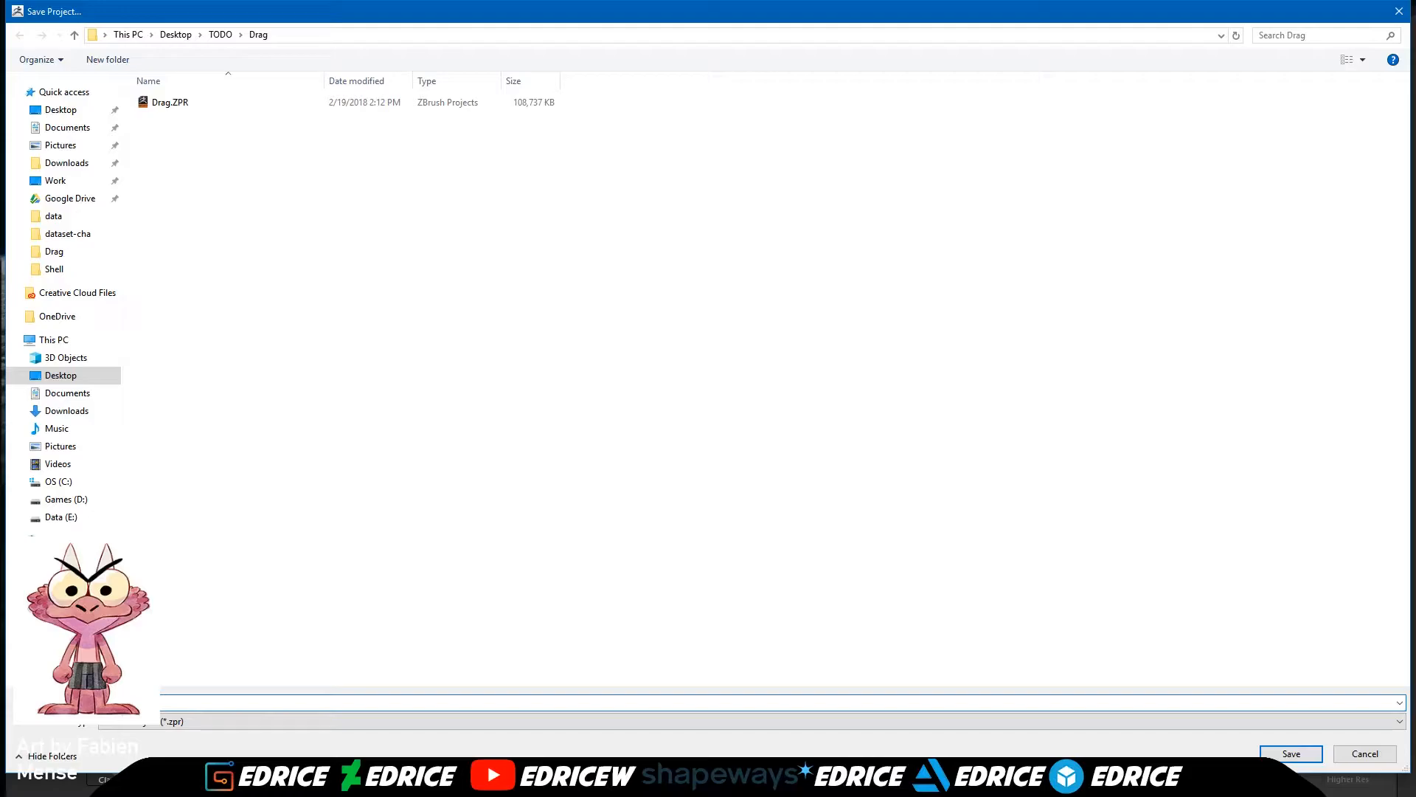
key(Return)
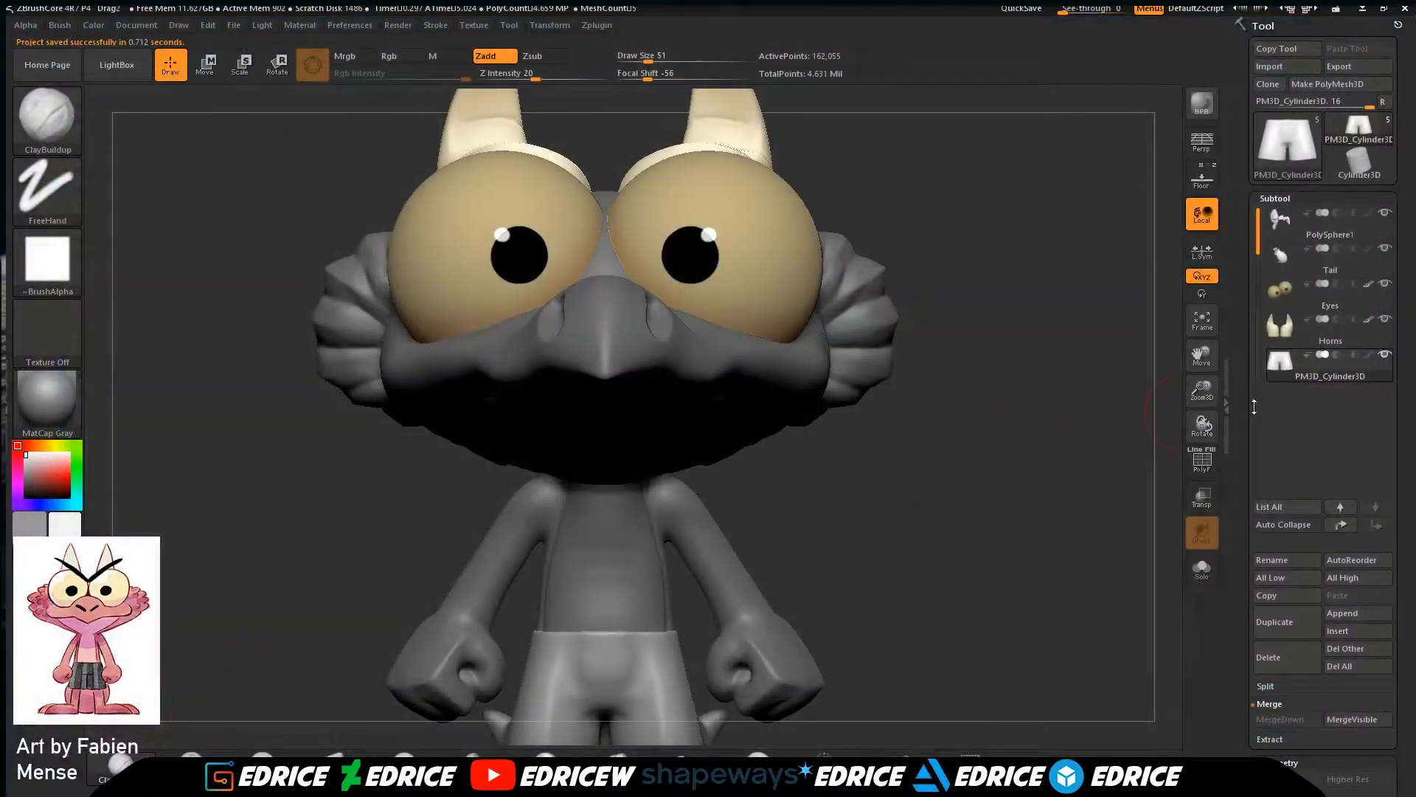
Frame the whole character from the front and apply the SkinShade4 material.
click(1204, 331)
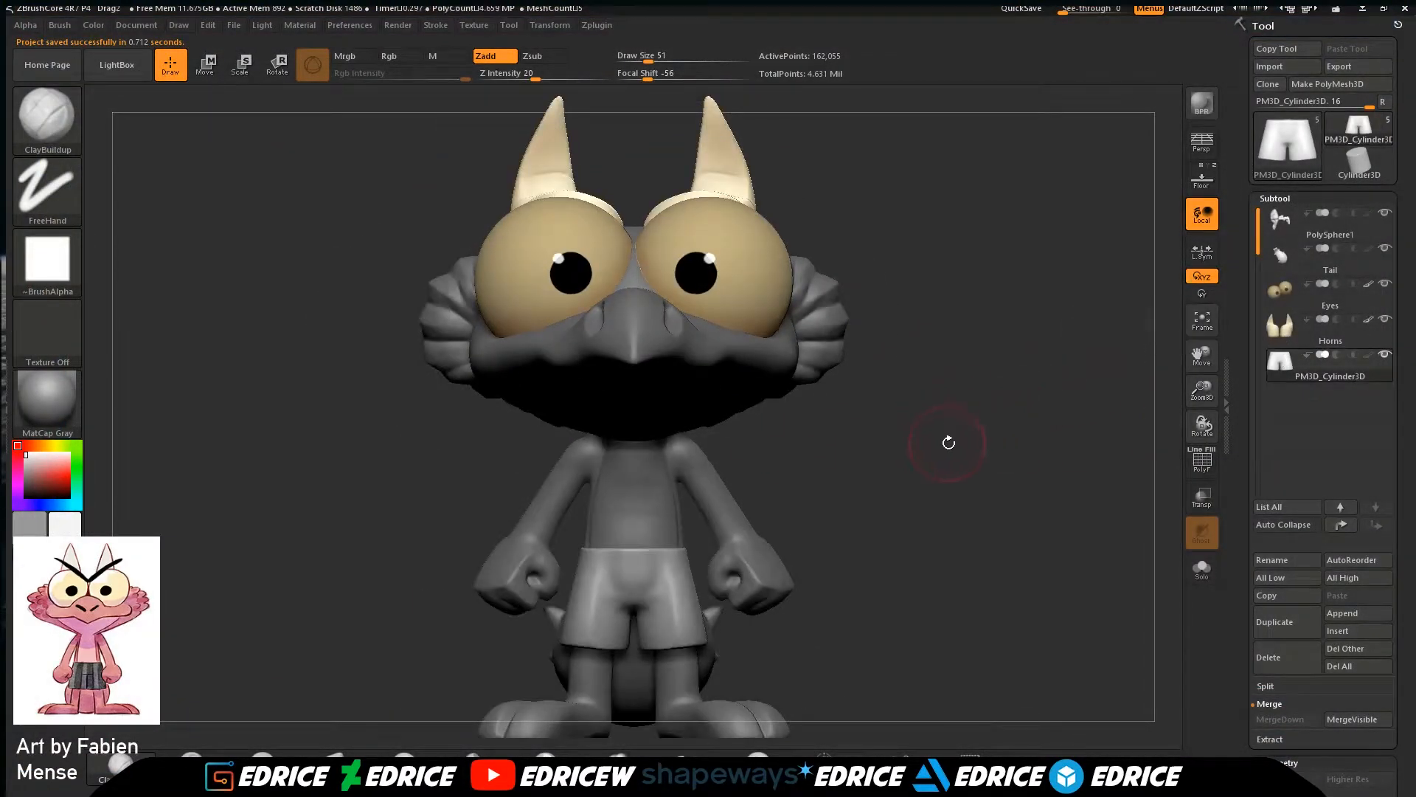
drag(947, 442, 991, 450)
drag(1207, 395, 1187, 365)
shift+drag(1075, 421, 511, 399)
click(32, 401)
click(458, 392)
Set the current color to a coral pink with RGB values 213, 94, 108.
click(18, 481)
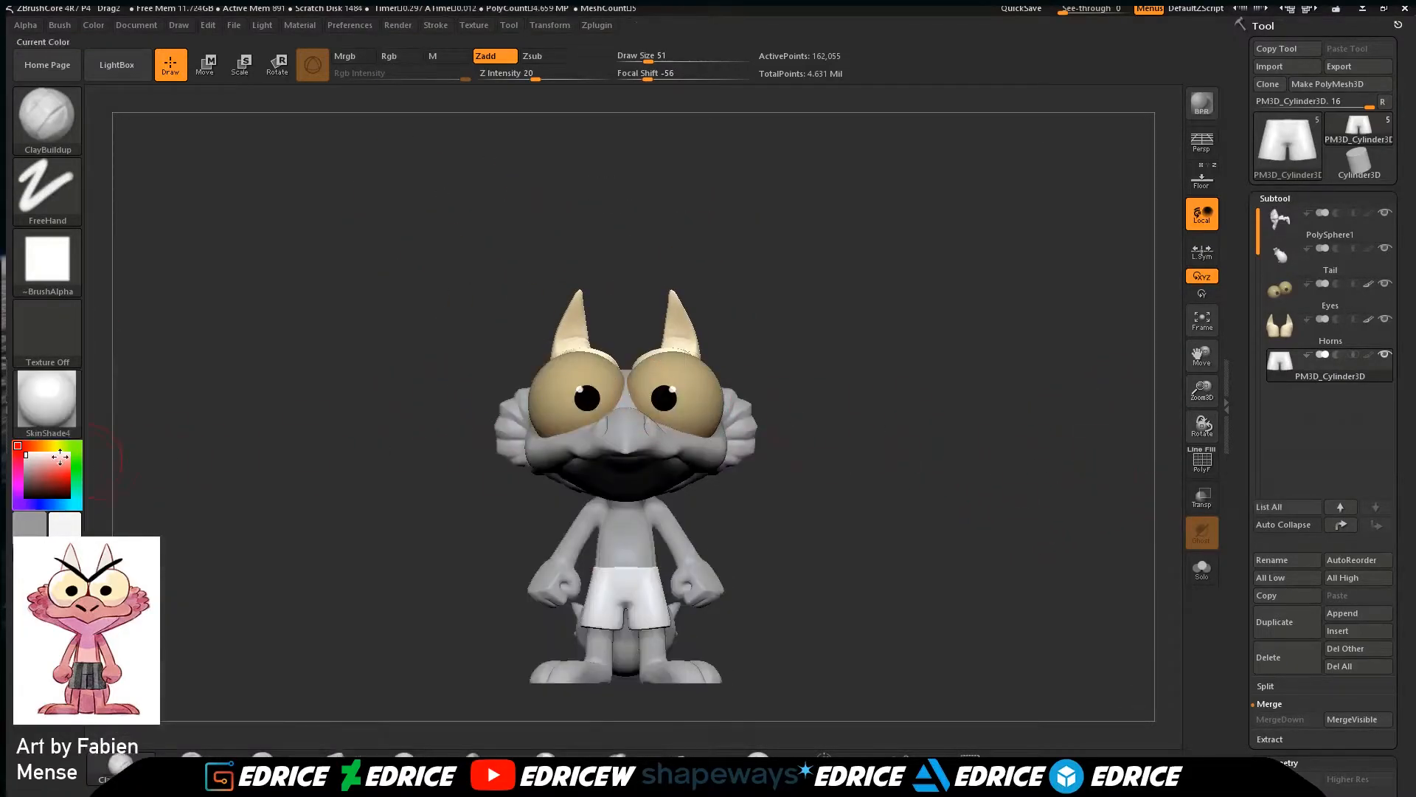
click(18, 464)
drag(62, 474, 47, 477)
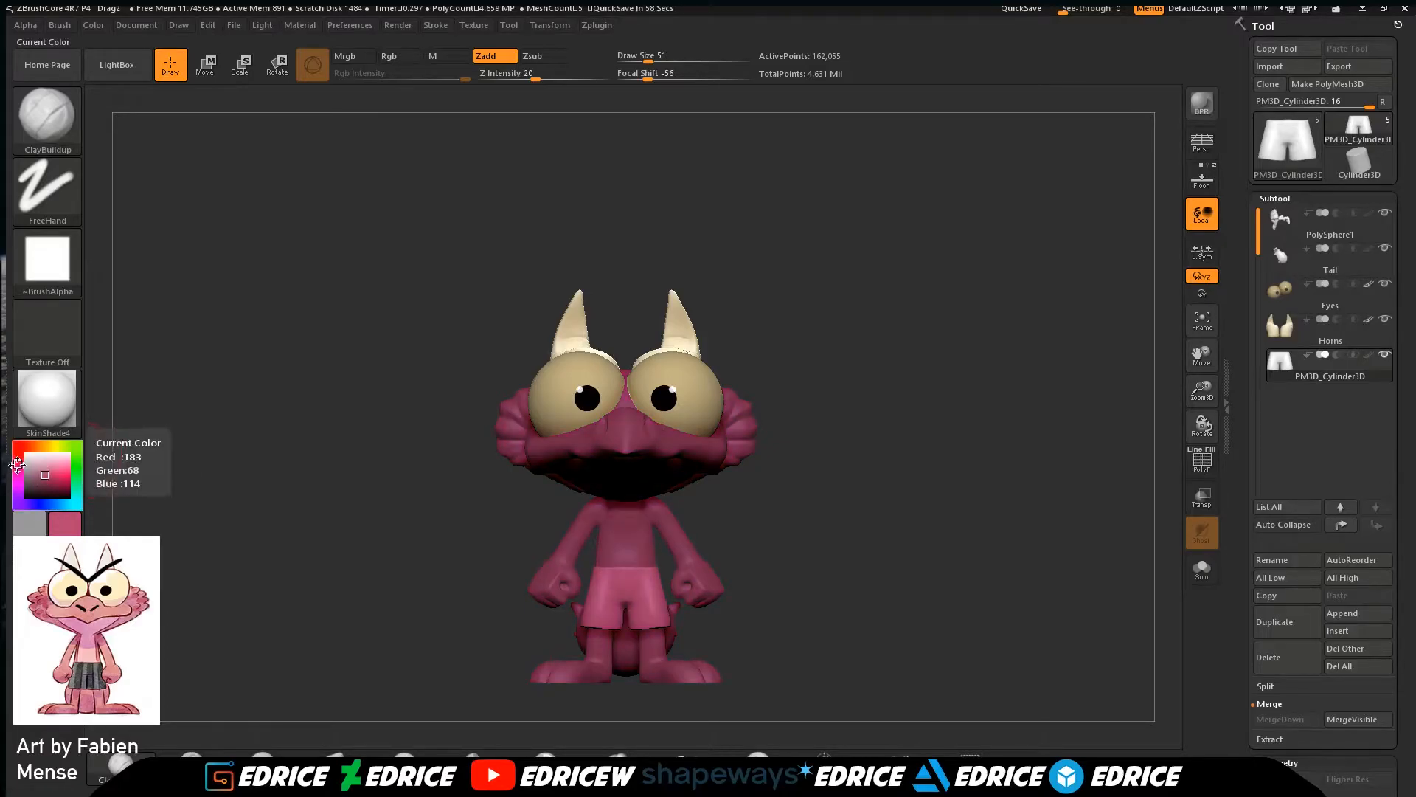
click(17, 463)
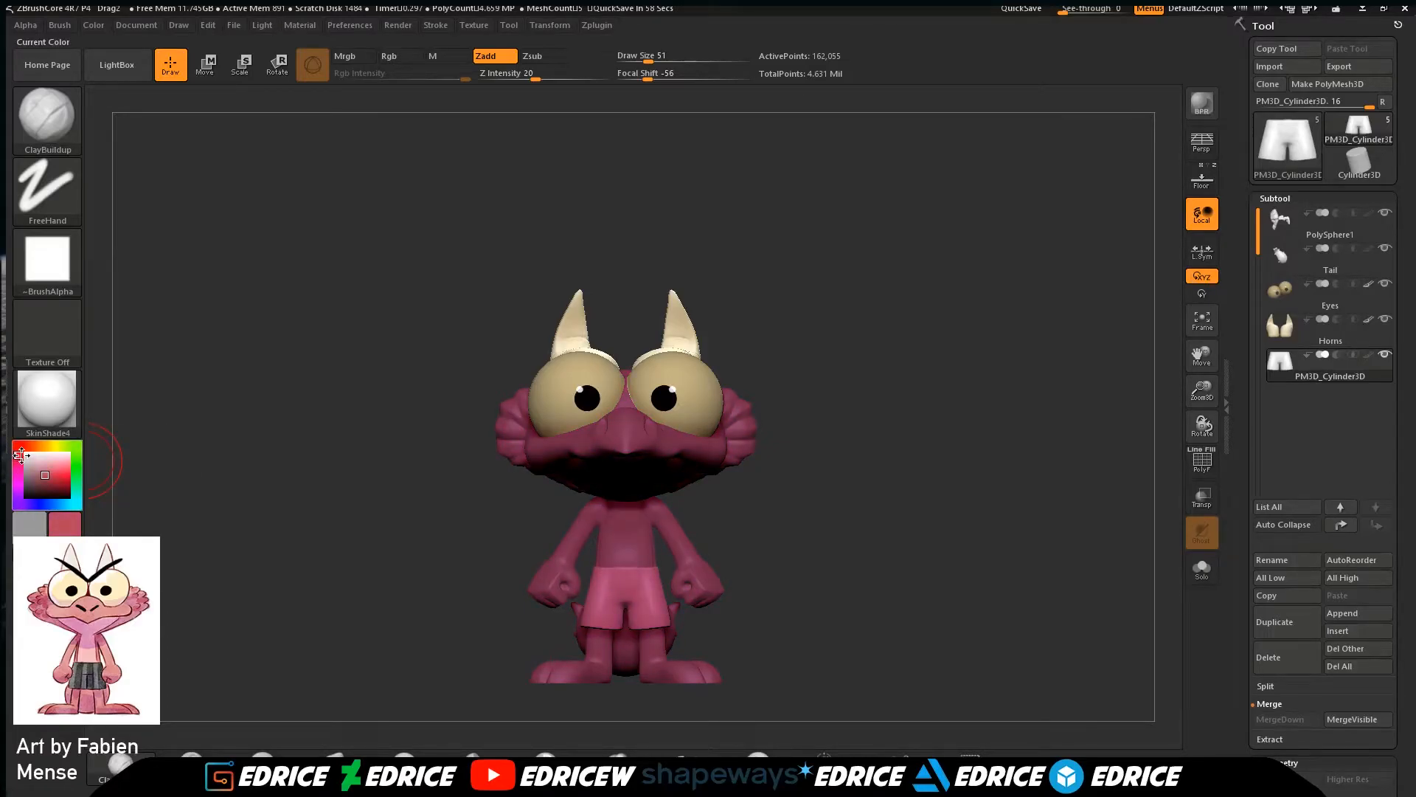
click(50, 468)
click(49, 468)
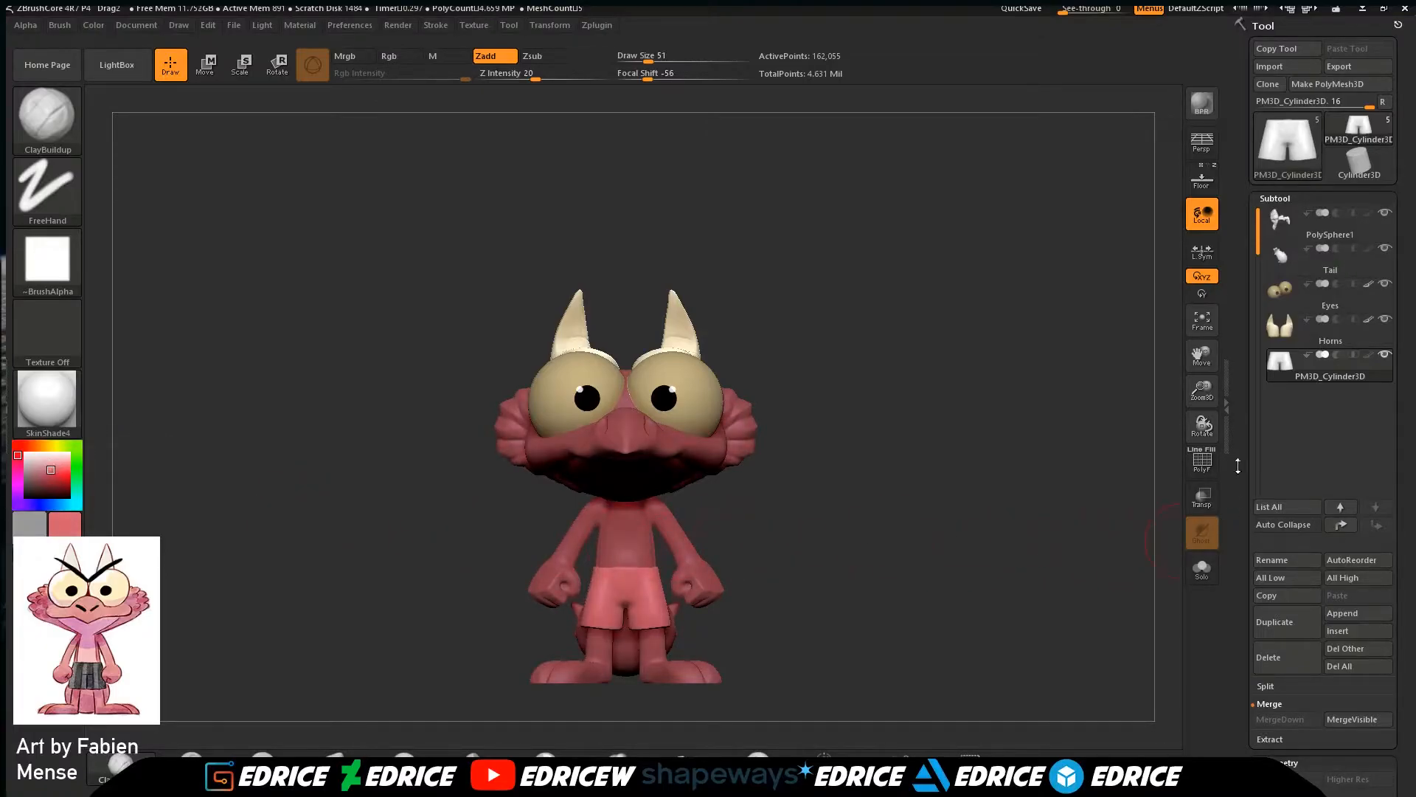
Select the body subtool, switch to the Paint brush and fill the body with the current pink color.
click(1306, 234)
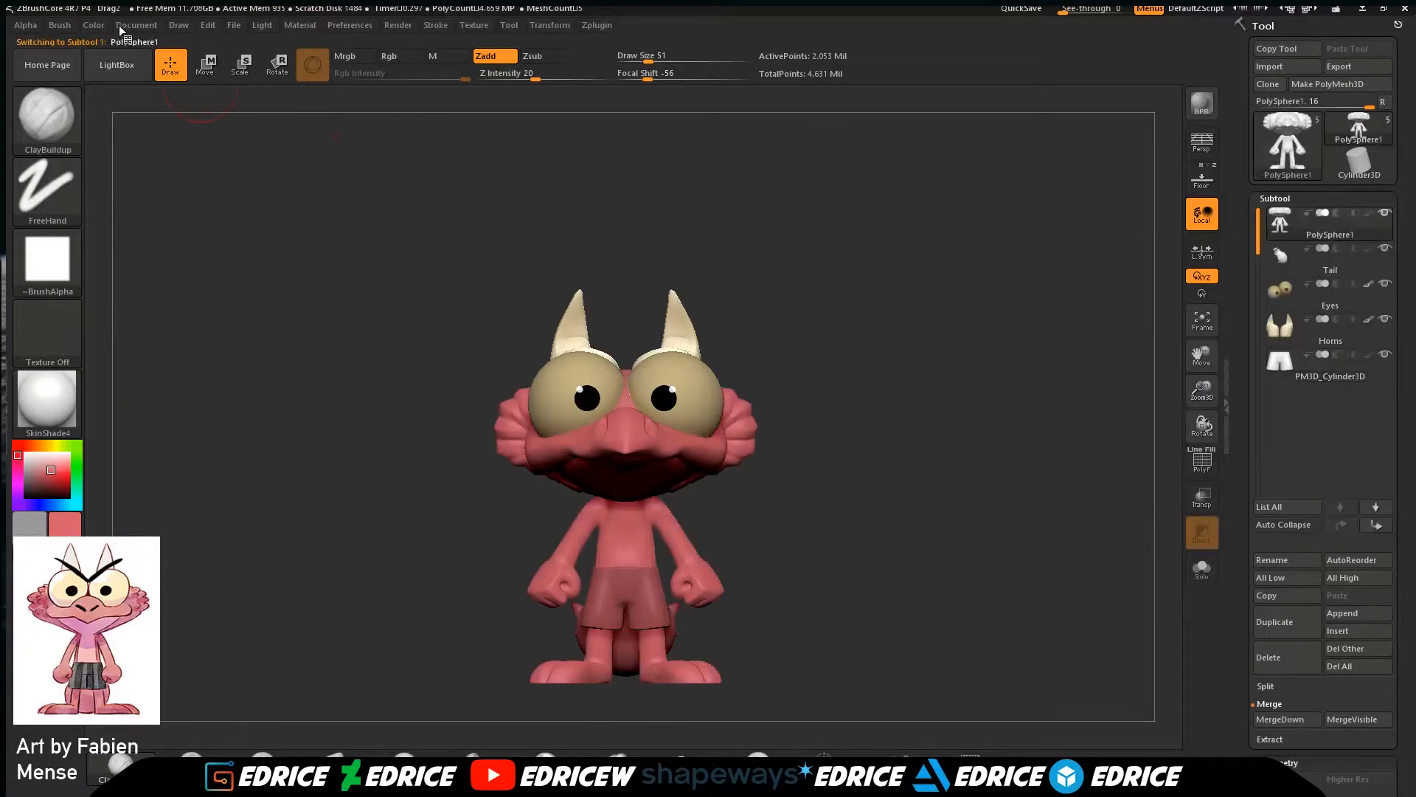
click(46, 118)
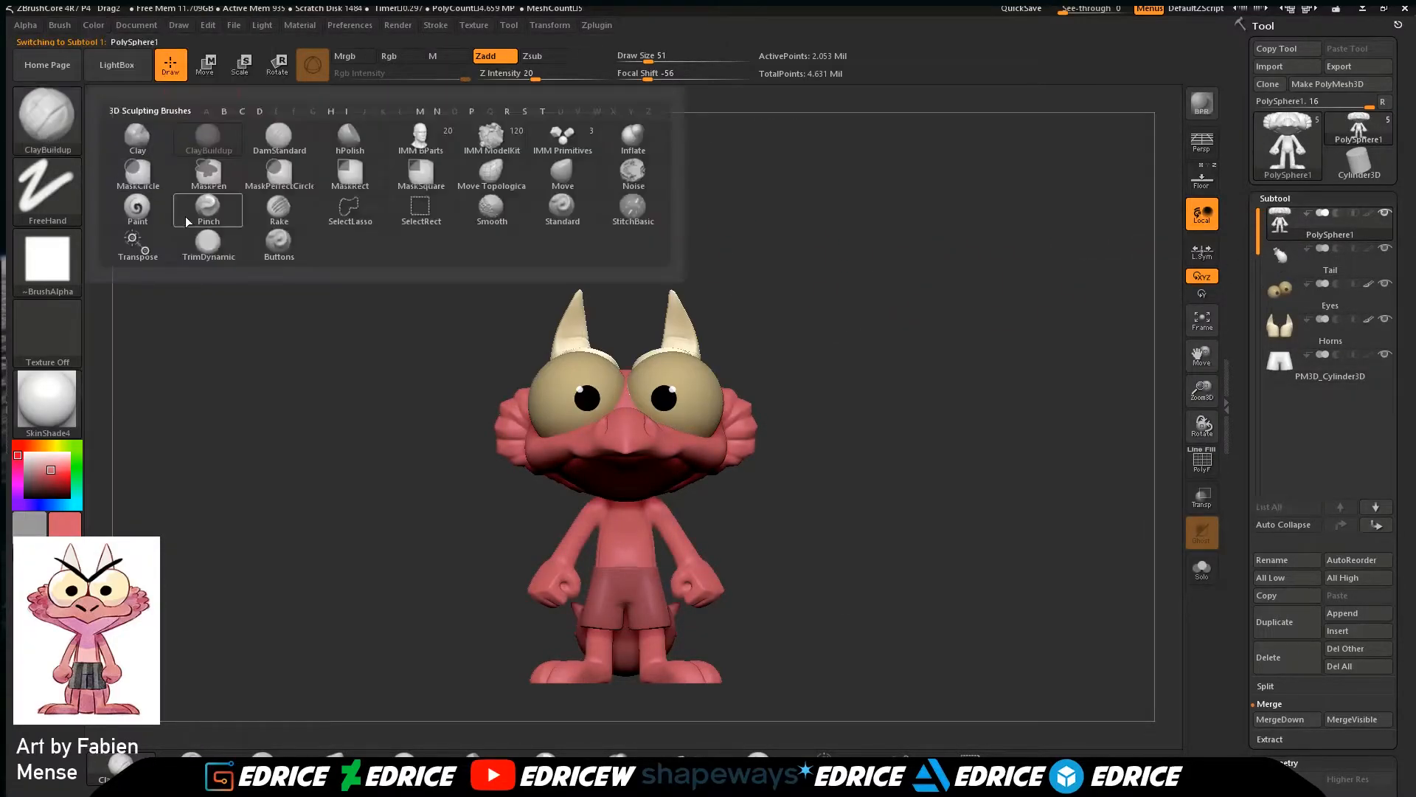
click(153, 215)
click(94, 25)
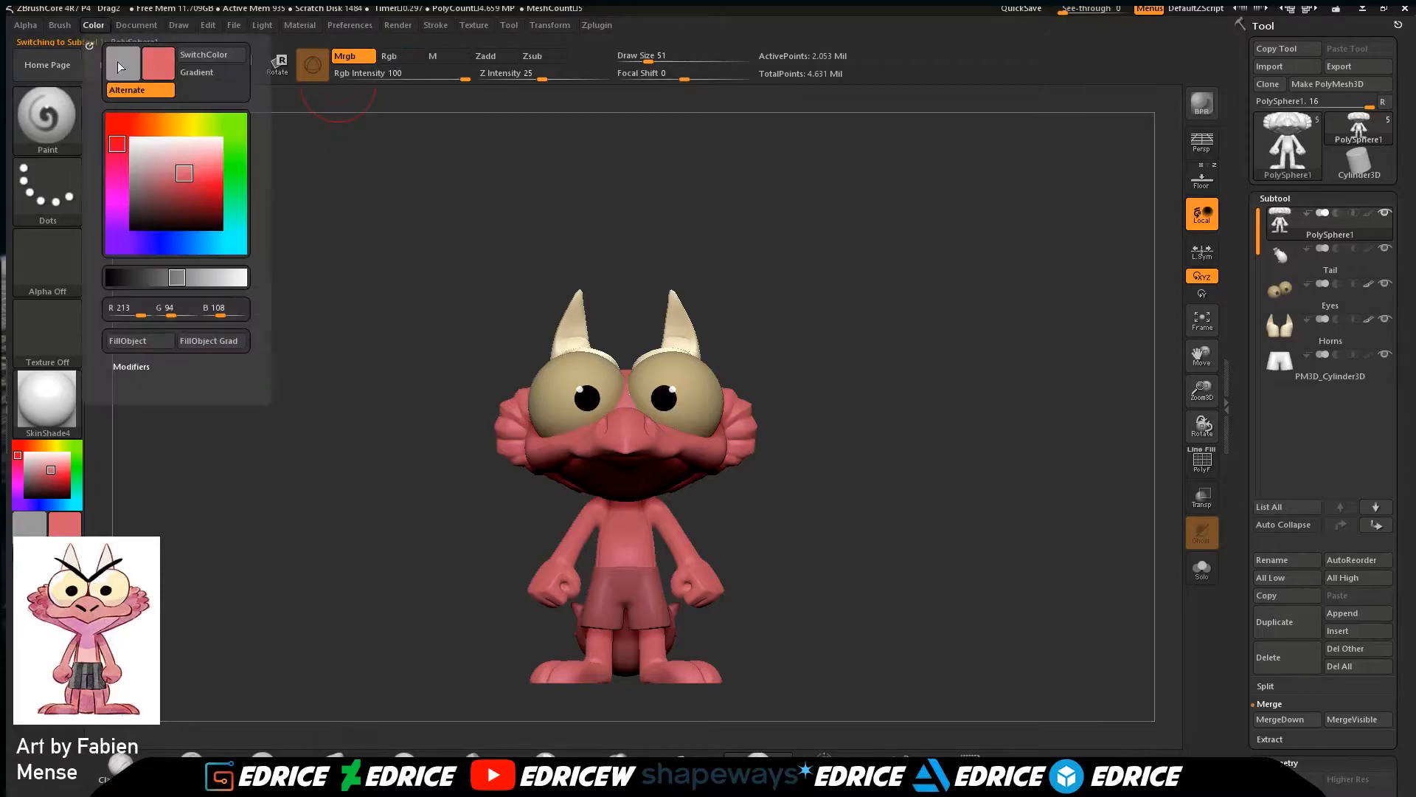
click(148, 345)
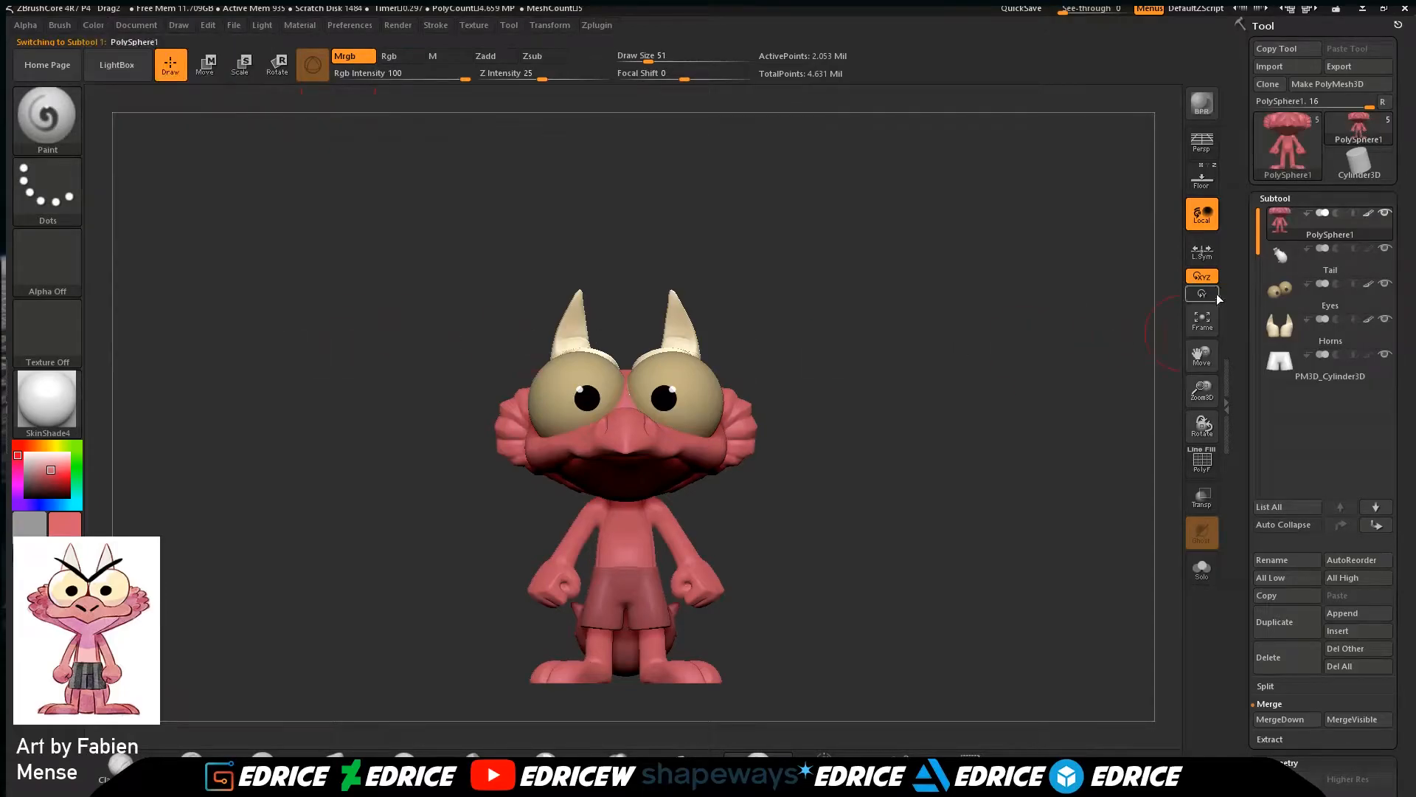
Fill the Tail subtool with the current pink color and hide the shorts subtool.
click(1327, 259)
click(95, 25)
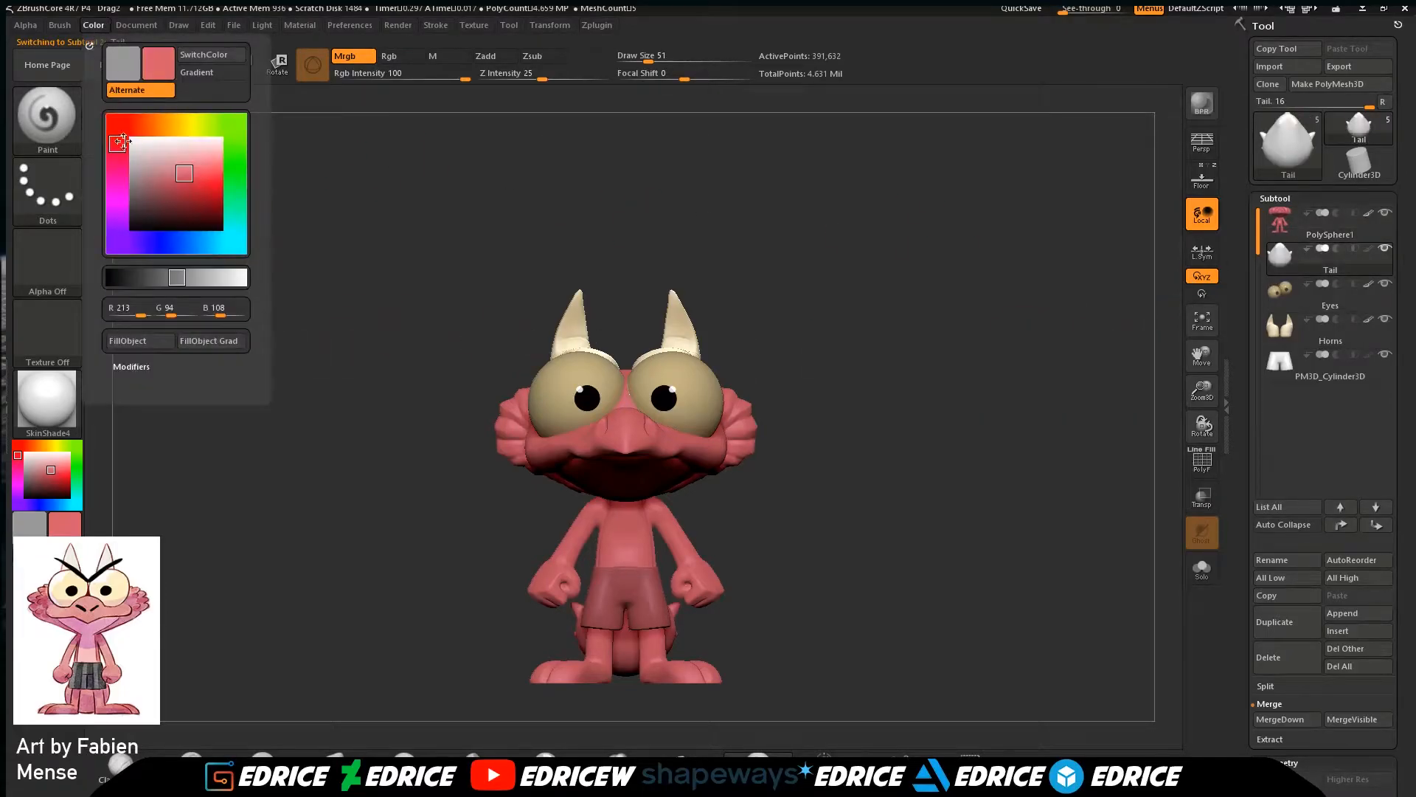
click(148, 340)
drag(925, 455, 975, 480)
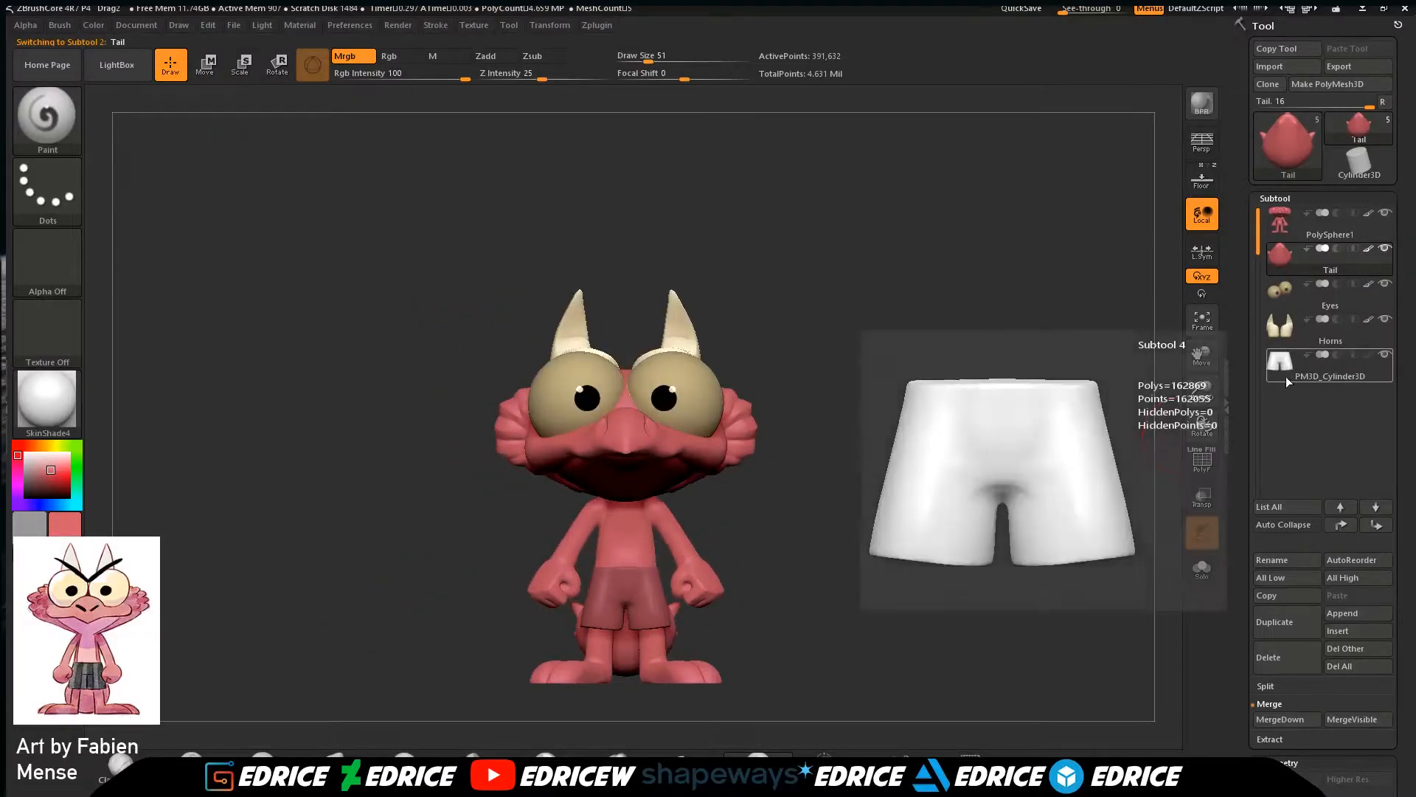
click(1385, 355)
drag(1109, 442, 1041, 458)
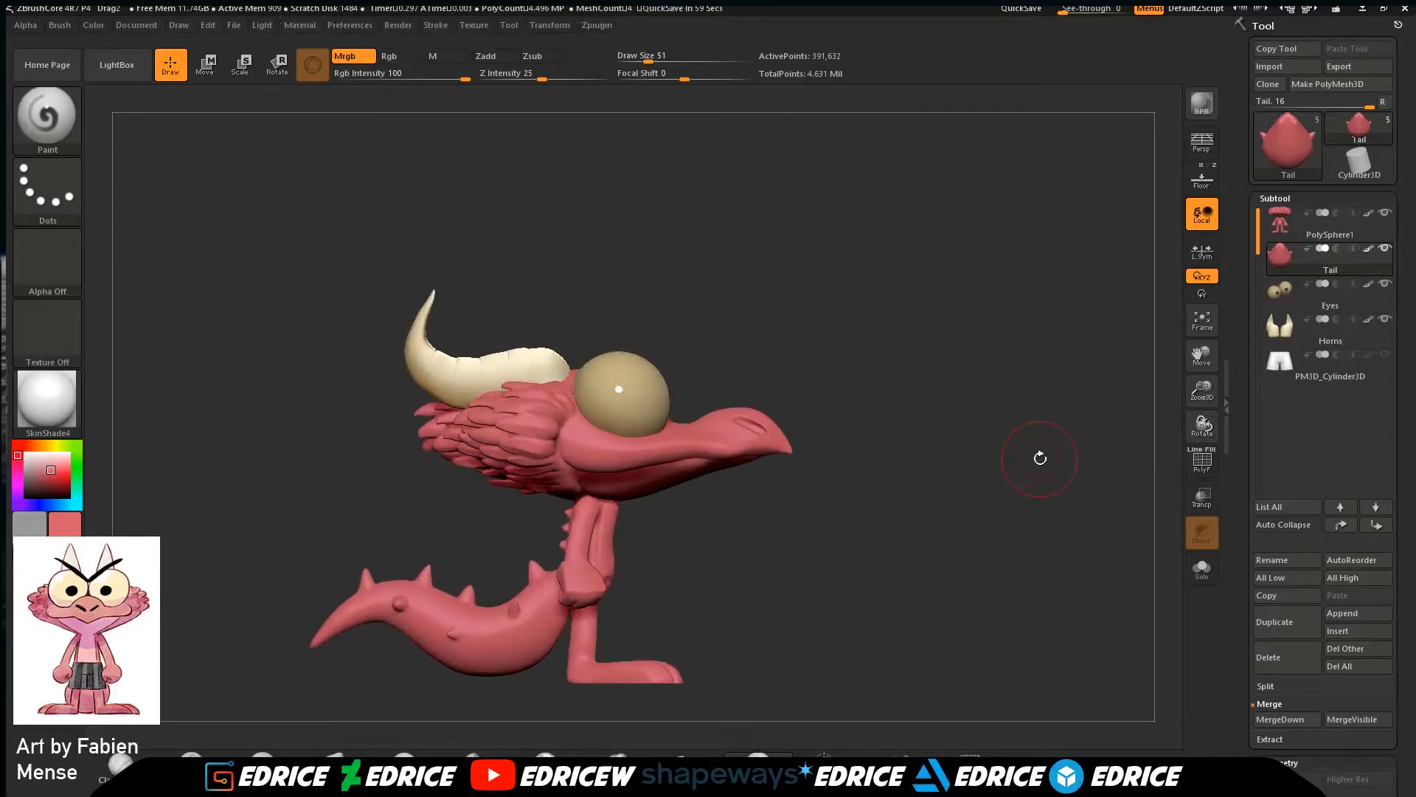
Set the brush to apply only Rgb color at intensity 100 and choose a lighter pink.
click(351, 56)
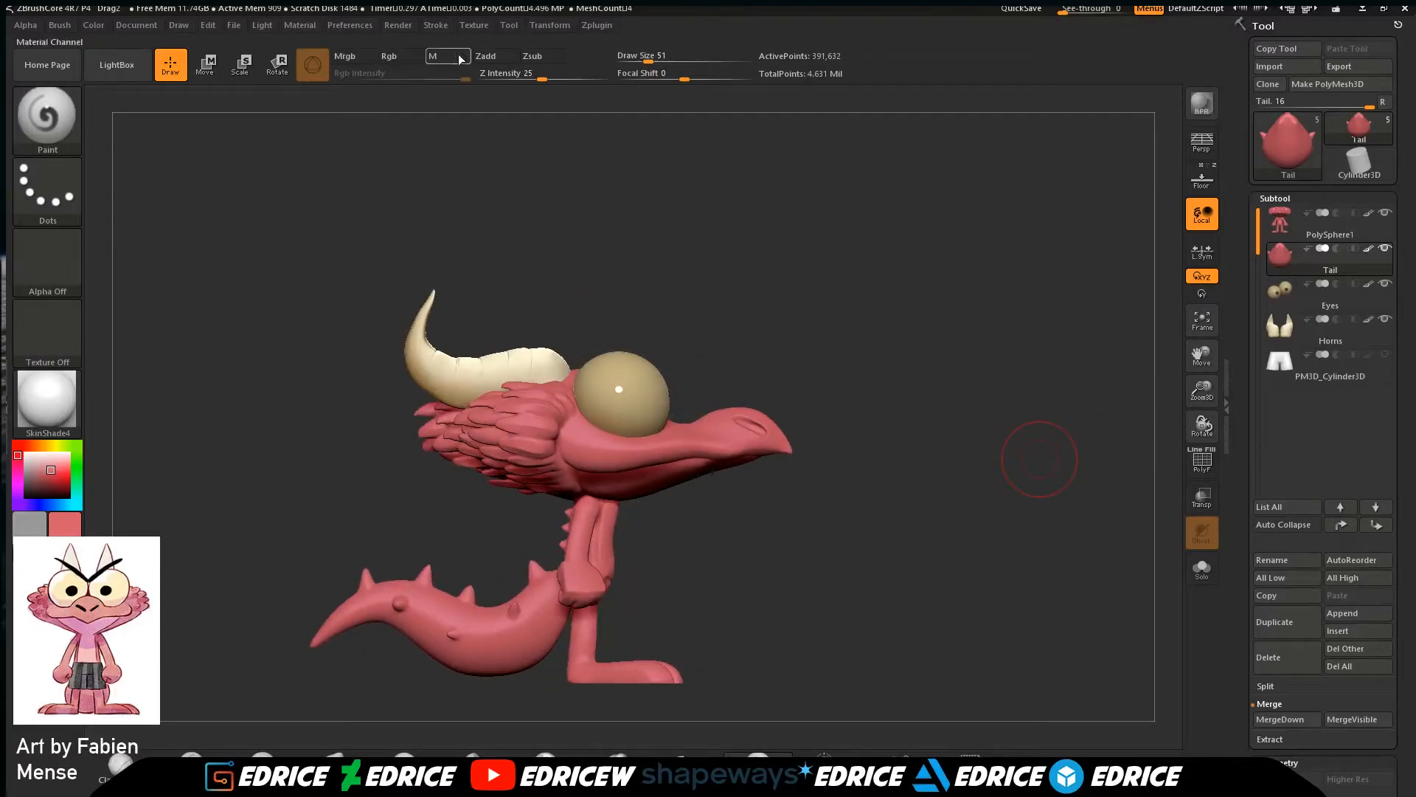
click(406, 62)
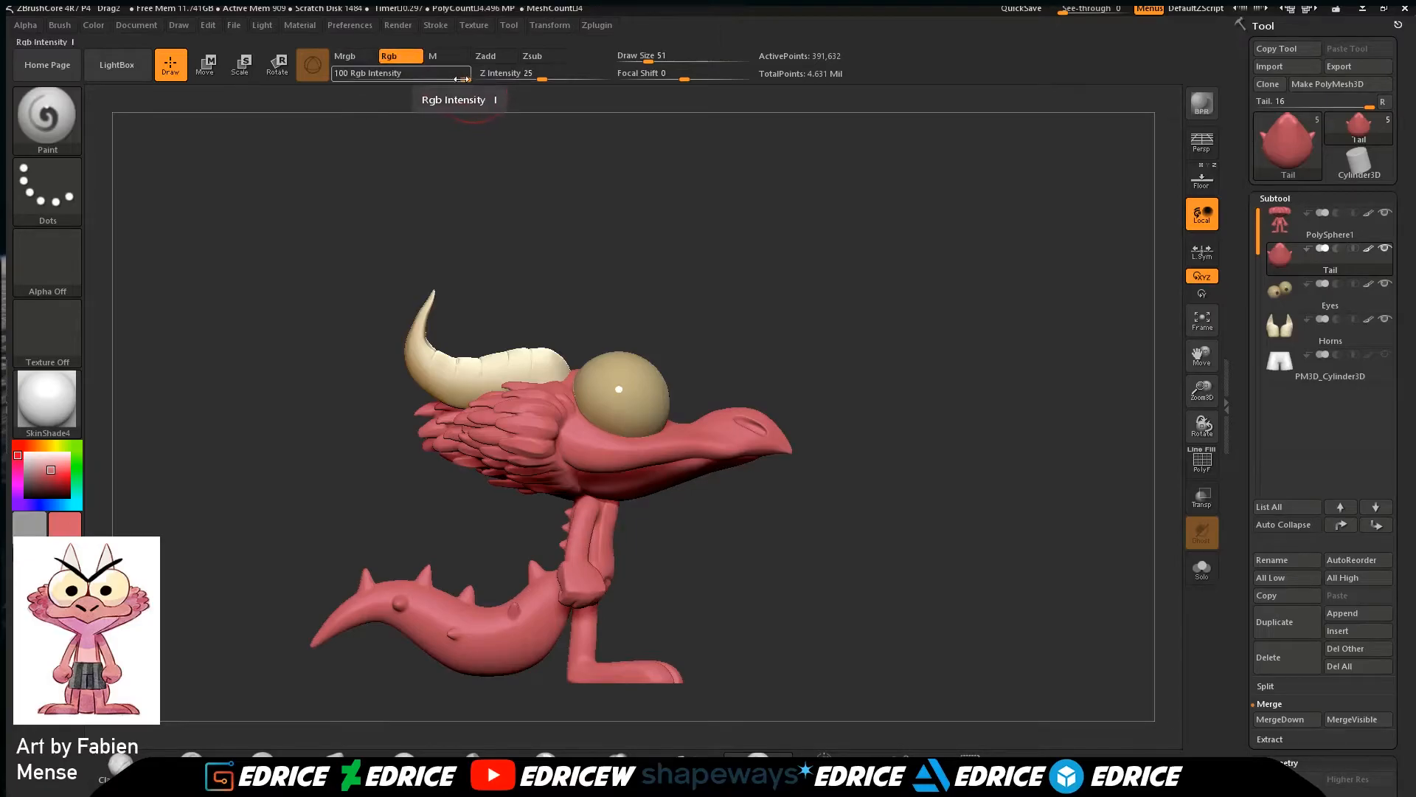
drag(460, 78, 438, 76)
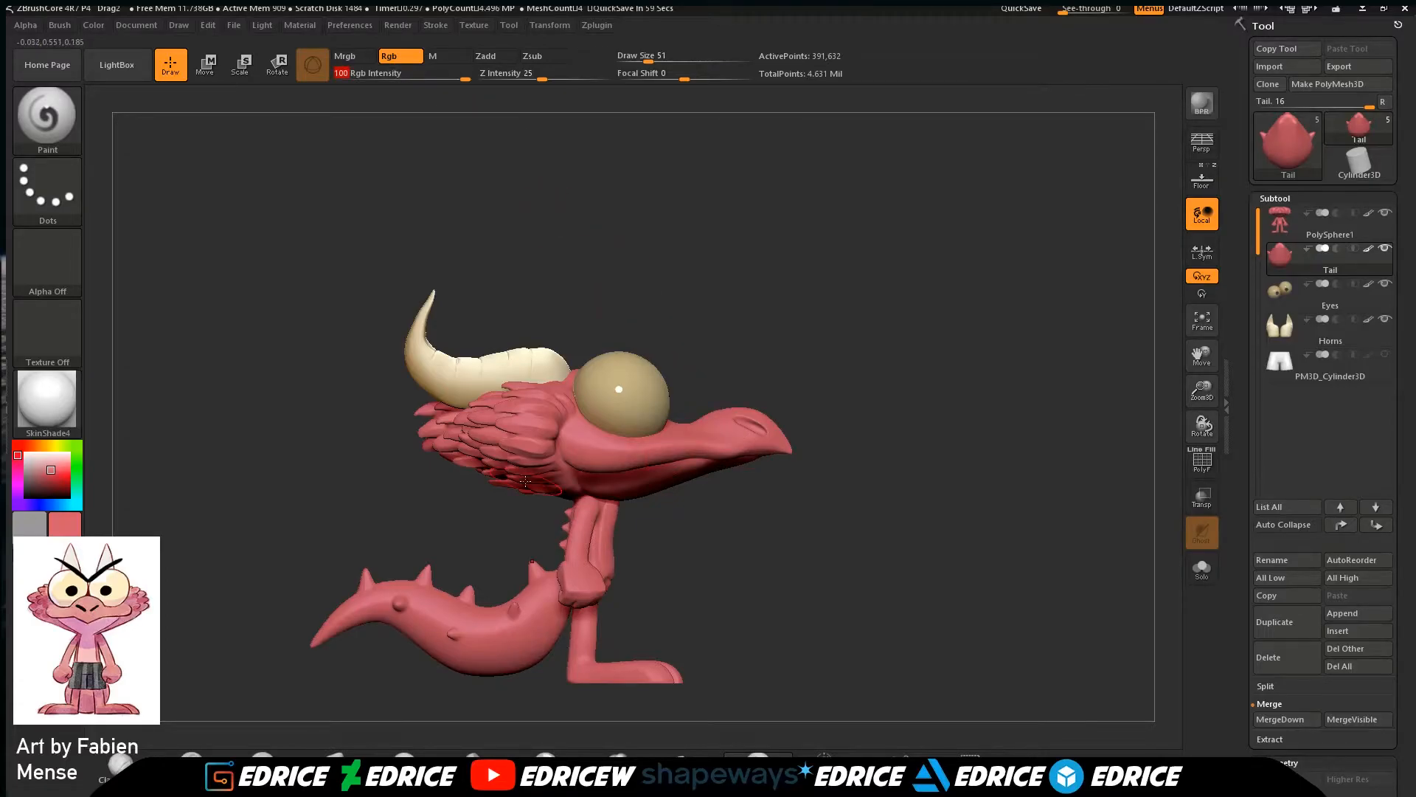
mouse_move(28, 441)
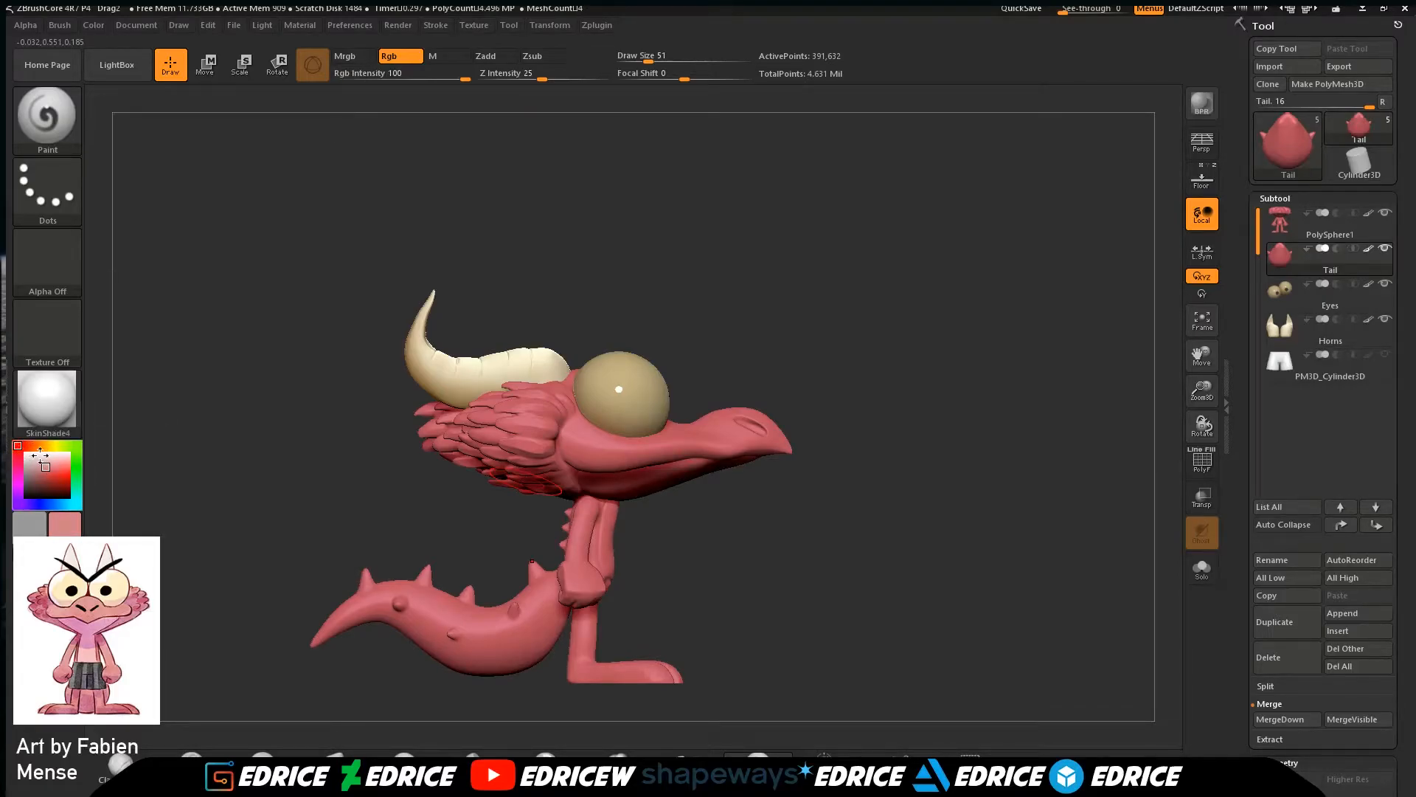
Select the body subtool and isolate the lower jaw polygroup, viewed from below.
drag(1063, 515, 1028, 439)
drag(1201, 390, 1200, 434)
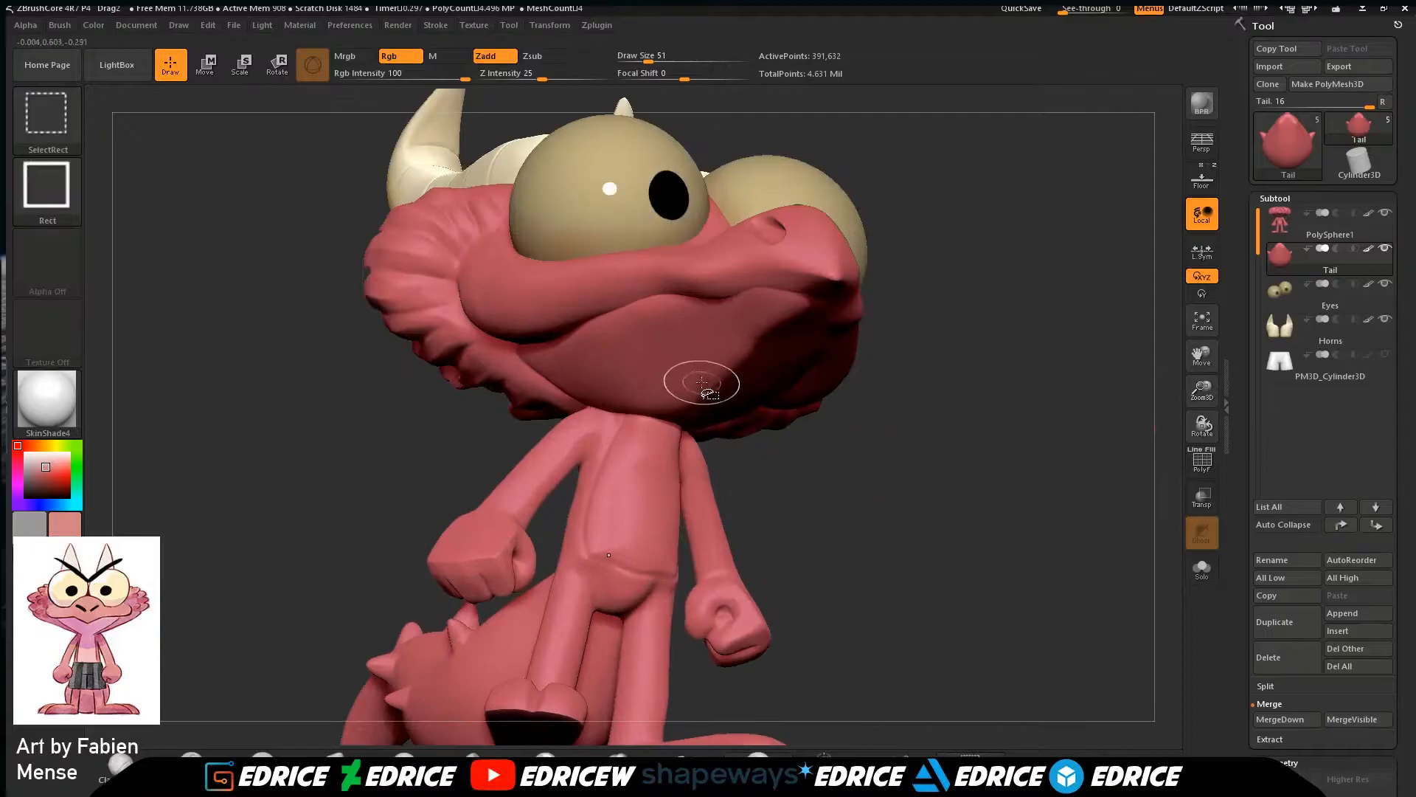
click(1291, 233)
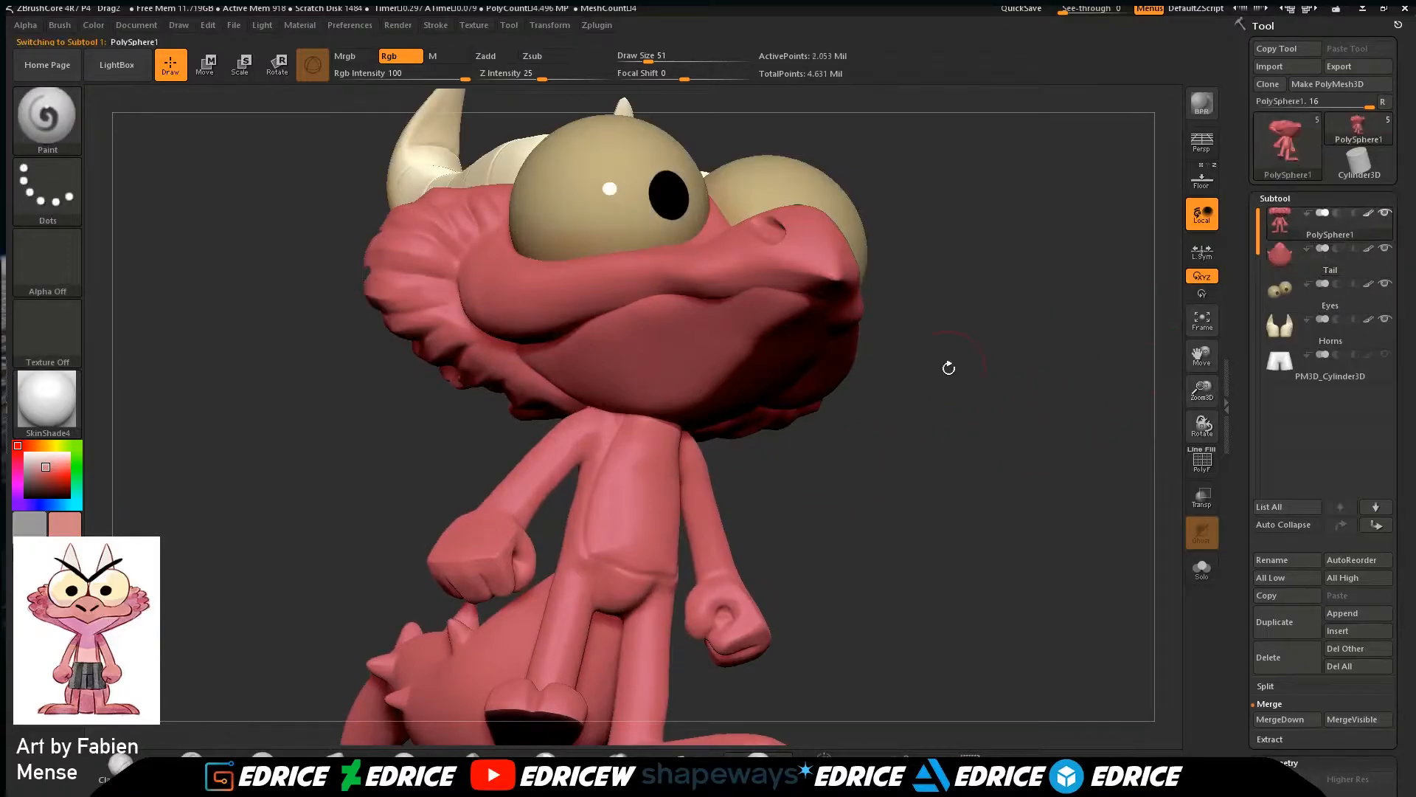
ctrl+shift+click(692, 371)
drag(1046, 444, 1056, 381)
mouse_move(1172, 369)
alt+mouse_down()
mouse_move(1174, 286)
mouse_move(1099, 359)
alt+mouse_up()
Paint the underside of the lower jaw with the lighter pink at draw size 83.
drag(648, 61, 658, 62)
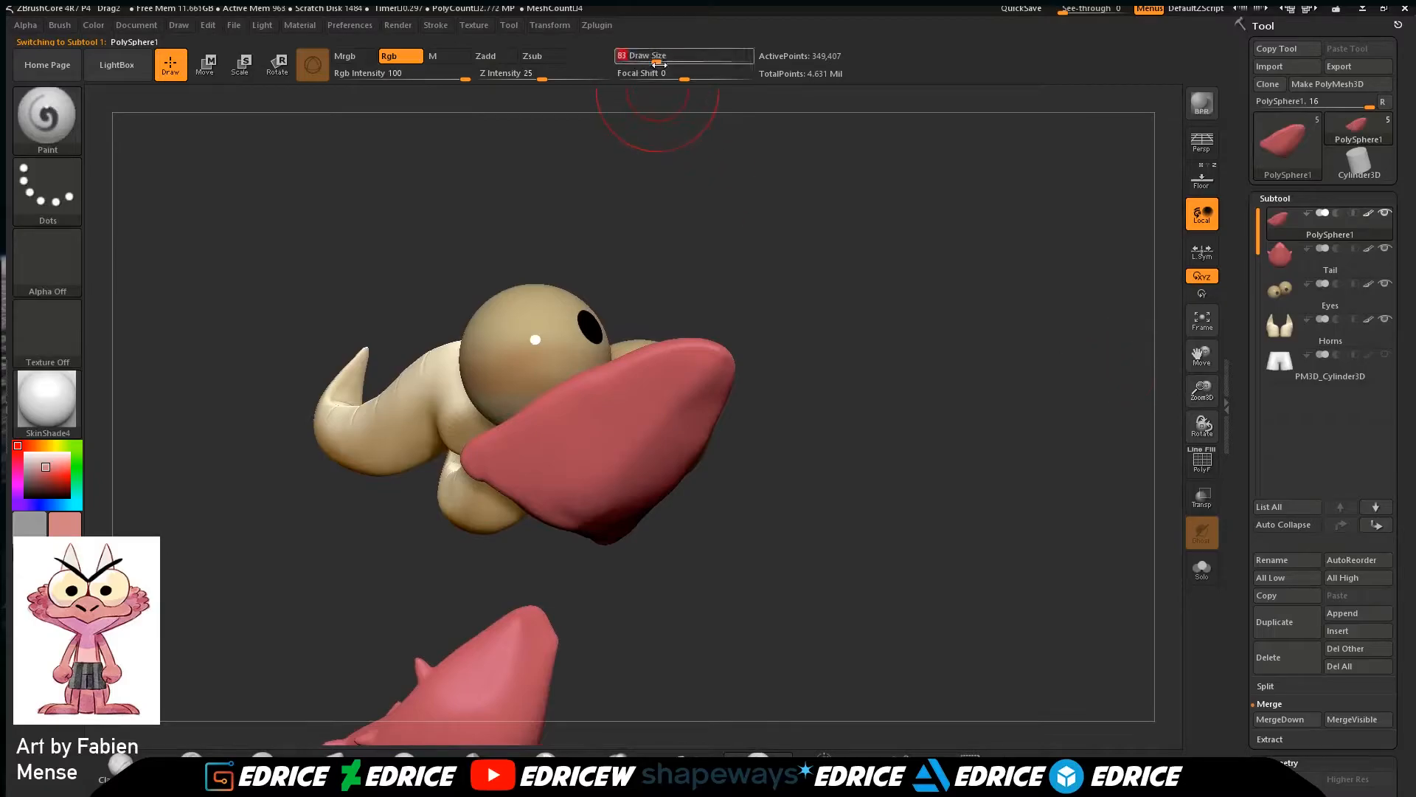
mouse_move(583, 442)
mouse_down()
mouse_move(708, 413)
mouse_move(486, 443)
mouse_up()
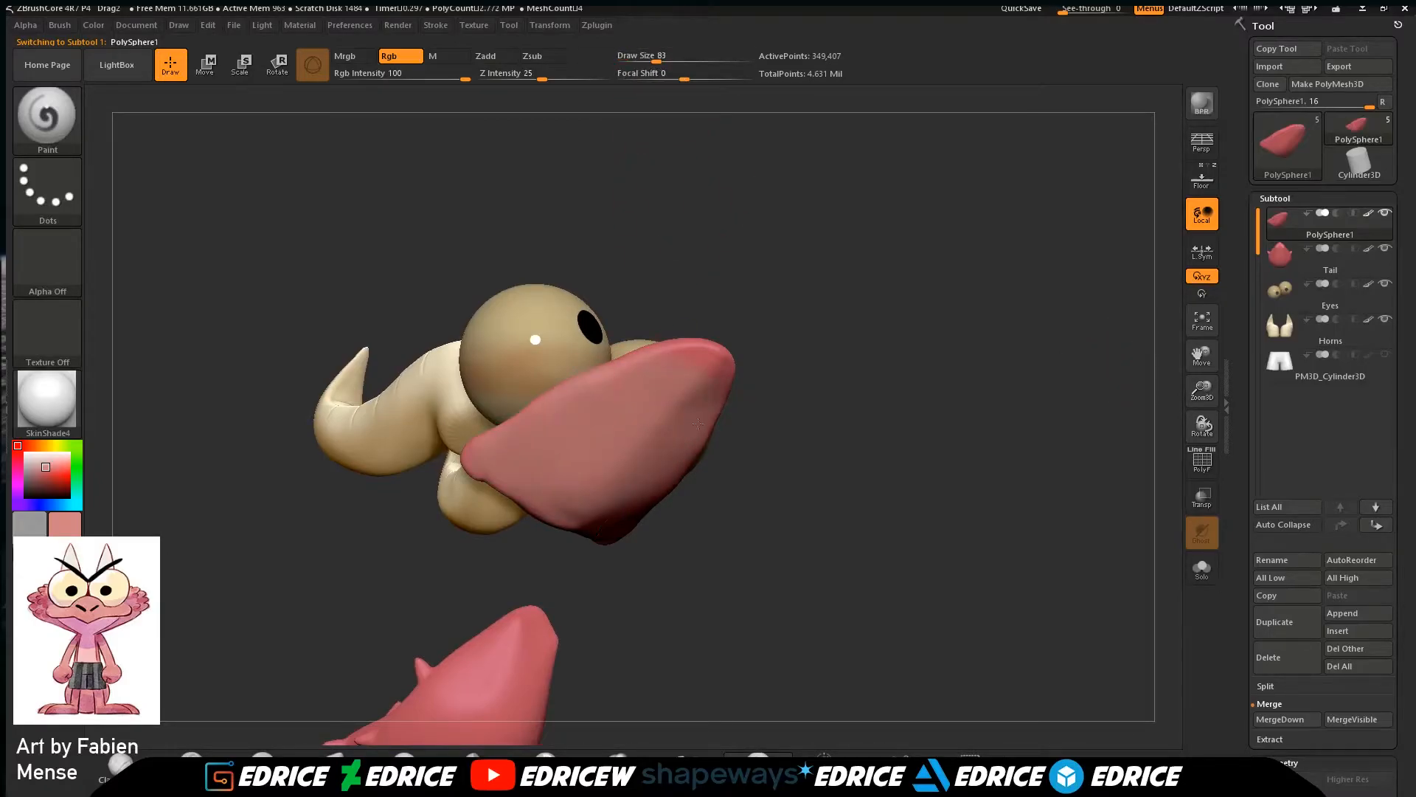
right_drag(674, 454, 637, 565)
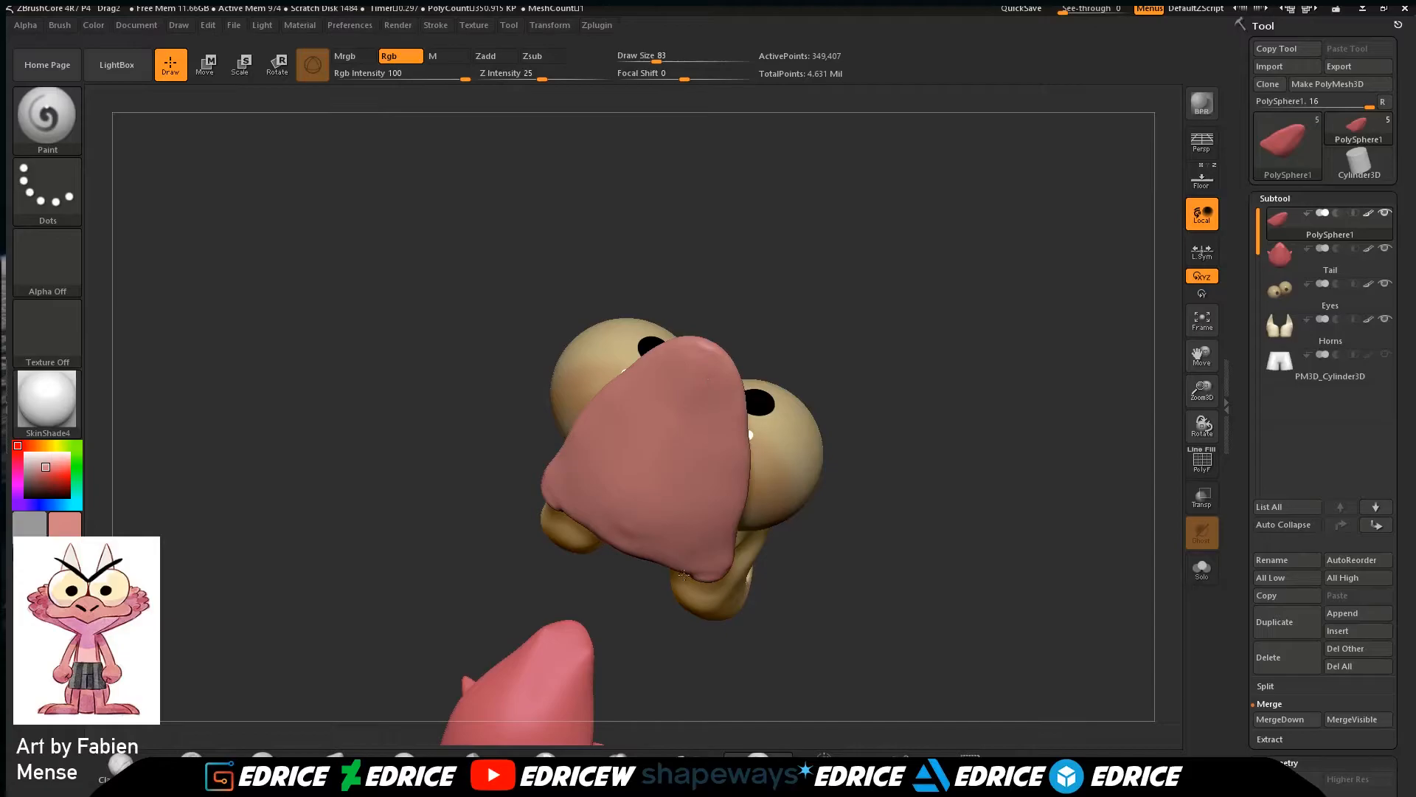
drag(885, 465, 888, 391)
right_drag(555, 591, 657, 489)
Bring back the hidden parts of the body and turn on perspective for a close view of the torso.
mouse_move(959, 266)
mouse_down()
mouse_move(1012, 315)
mouse_move(1017, 347)
mouse_up()
ctrl+shift+click(1007, 436)
mouse_move(1009, 438)
mouse_down()
mouse_move(1085, 506)
mouse_move(1069, 512)
mouse_move(1091, 495)
mouse_up()
drag(1202, 391, 1207, 349)
click(1204, 145)
drag(1091, 380, 1124, 415)
mouse_move(1206, 392)
mouse_down()
mouse_move(1203, 369)
mouse_move(1084, 516)
mouse_move(1121, 524)
mouse_move(1073, 493)
mouse_move(1151, 457)
mouse_move(1210, 365)
mouse_move(1225, 422)
mouse_up()
drag(1202, 357, 1044, 212)
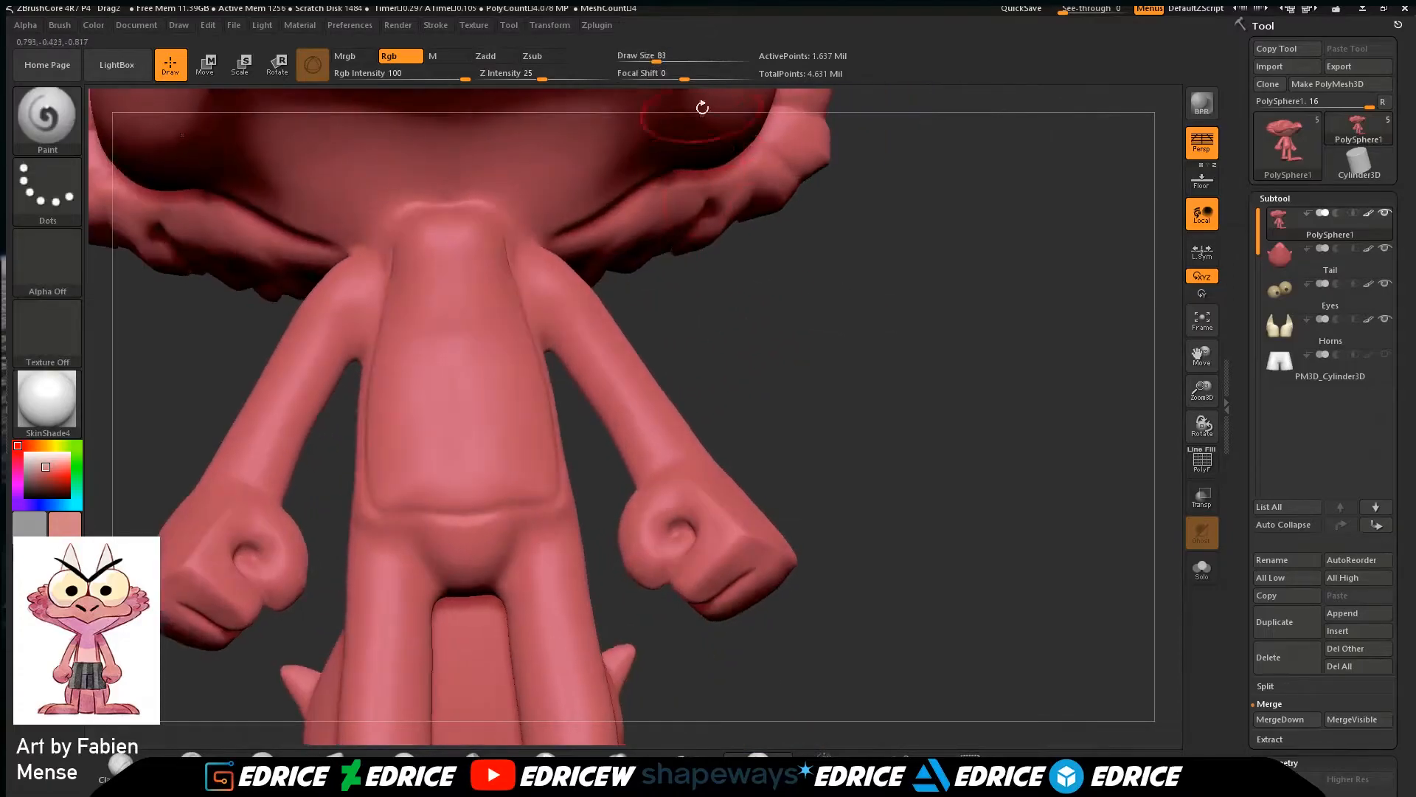
Mask the belly panel from the neck down to the waist at draw size 39.
drag(663, 58, 647, 58)
drag(775, 254, 863, 264)
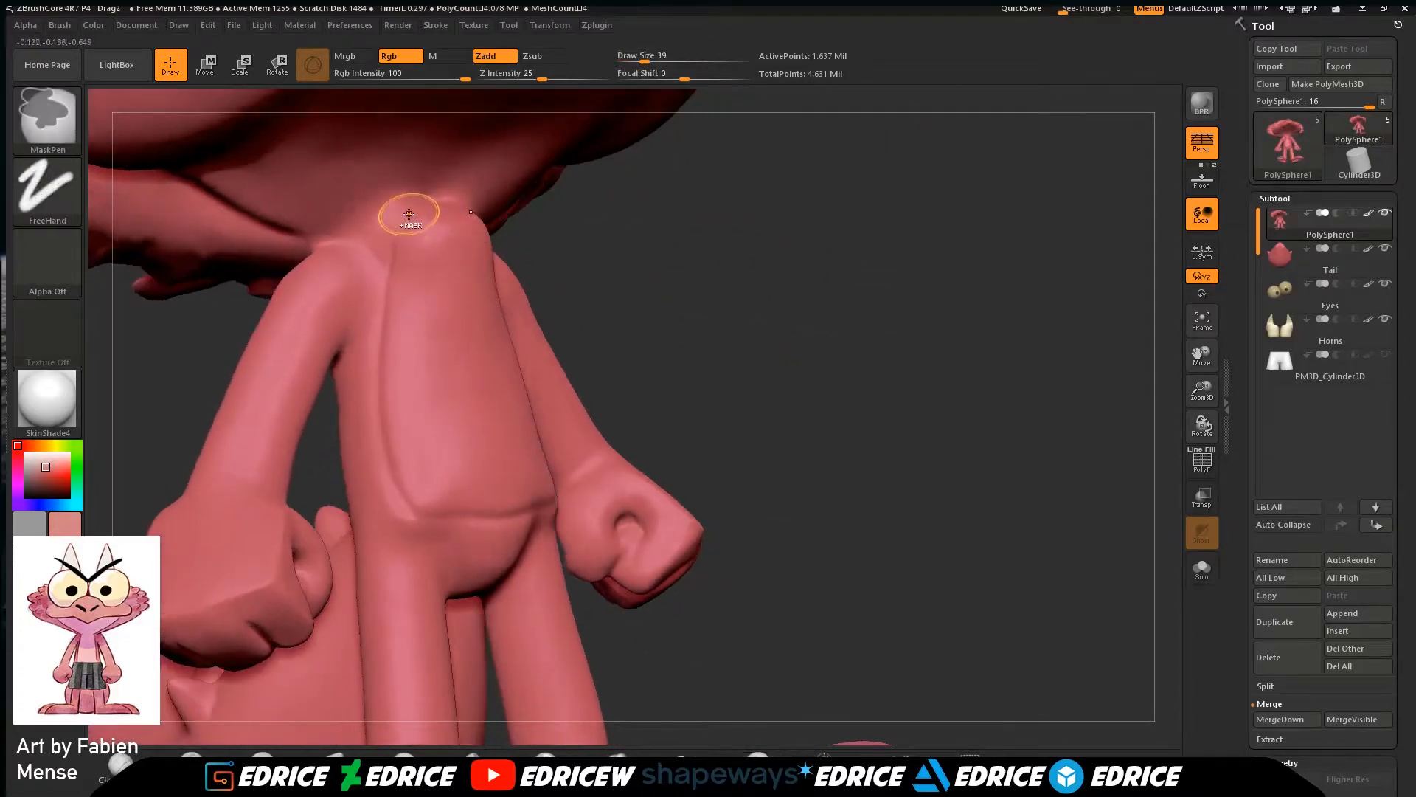
mouse_move(421, 197)
ctrl+mouse_down()
mouse_move(415, 474)
mouse_move(434, 493)
mouse_move(506, 461)
ctrl+mouse_up()
mouse_move(442, 420)
ctrl+mouse_down()
mouse_move(450, 214)
mouse_move(472, 251)
mouse_move(487, 405)
ctrl+mouse_up()
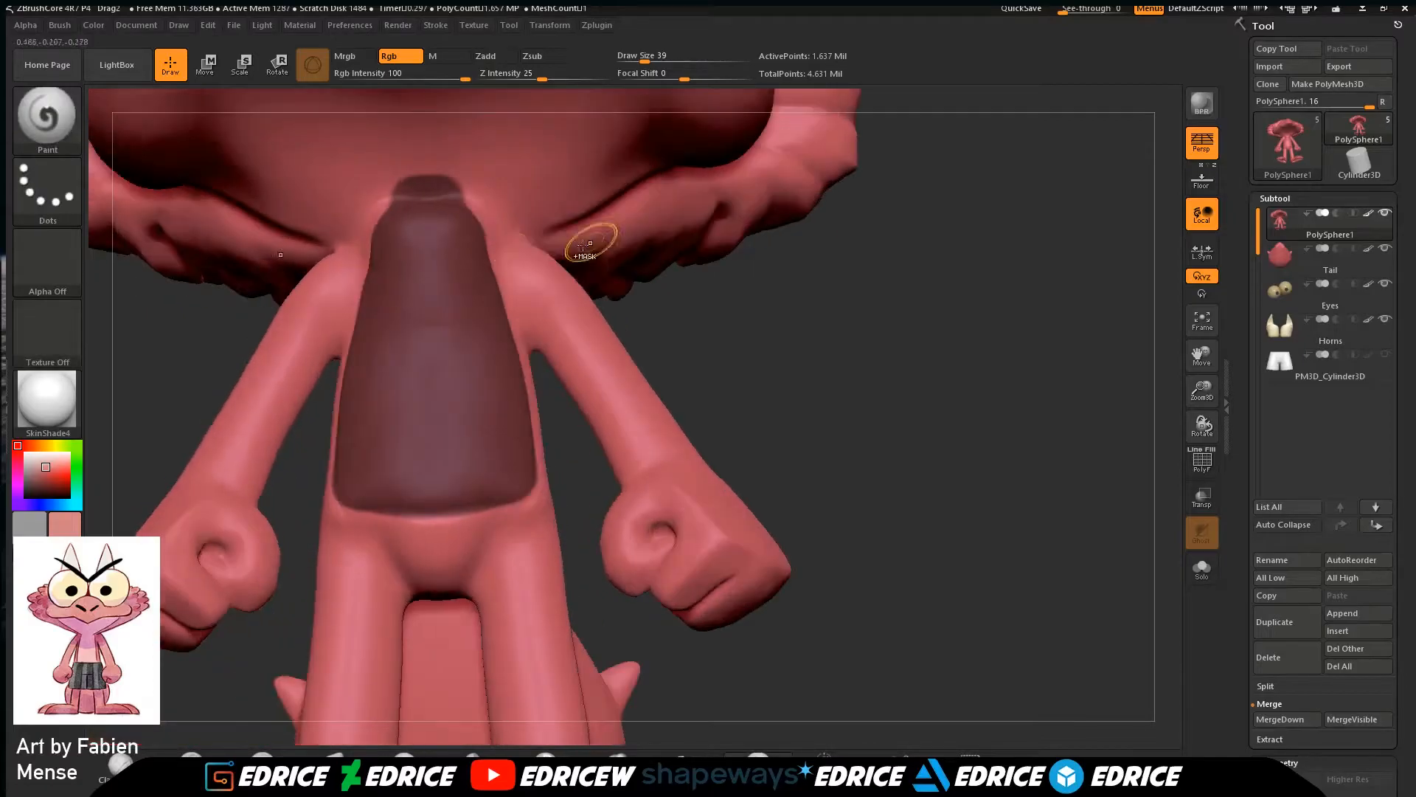
Extend the belly mask up to the underside of the head, and invert the mask.
mouse_move(459, 203)
ctrl+mouse_down()
mouse_move(481, 184)
mouse_move(471, 207)
ctrl+mouse_up()
drag(755, 244, 693, 325)
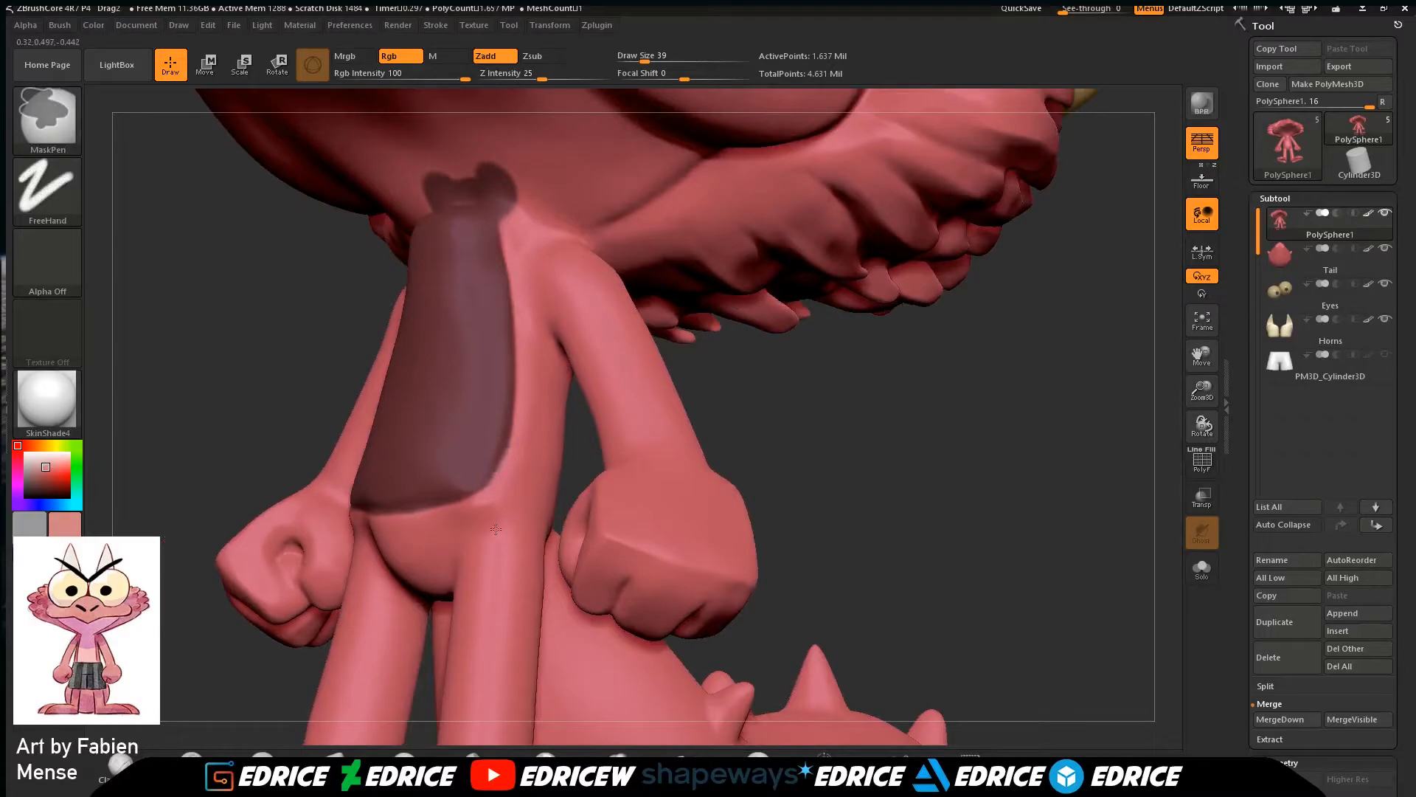
ctrl+click(952, 443)
drag(954, 442, 991, 445)
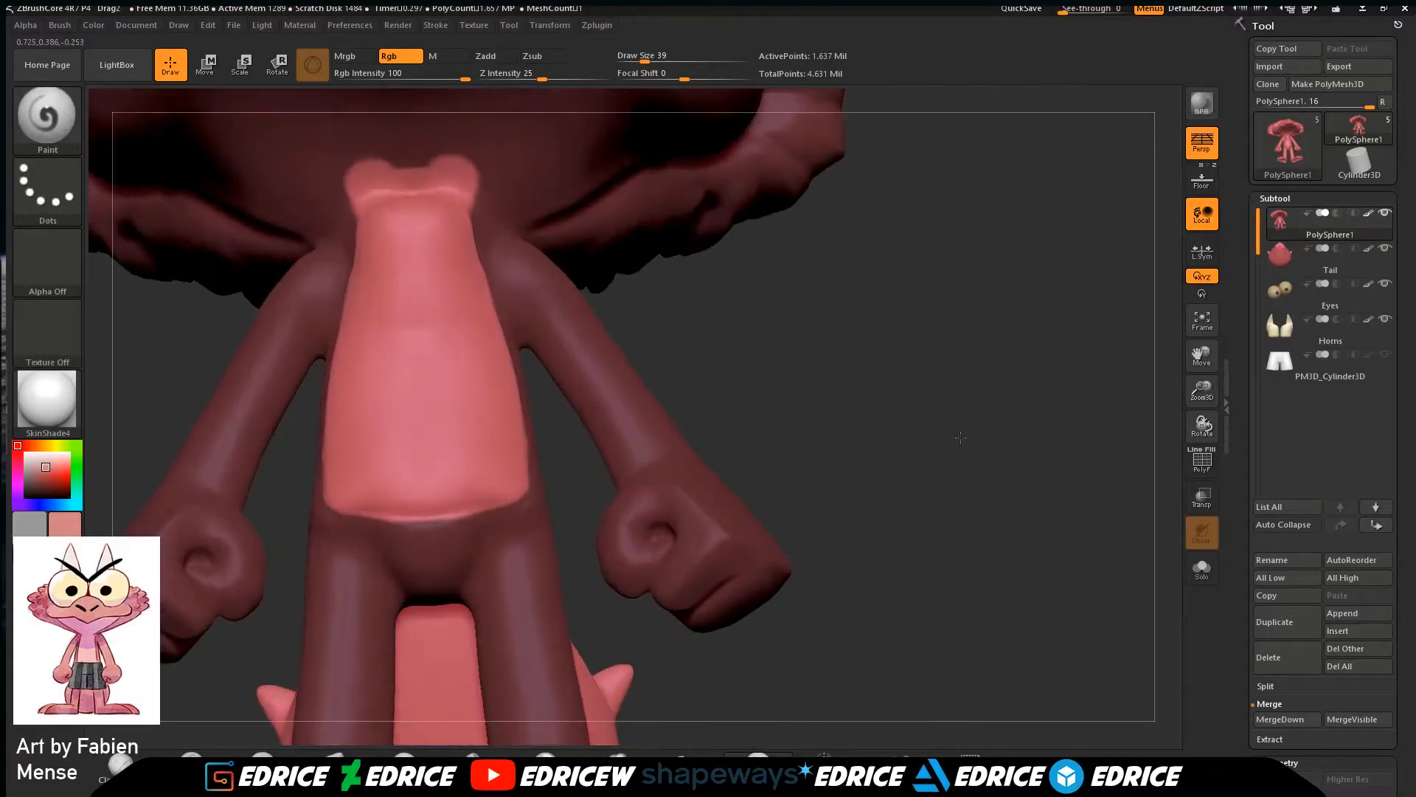
Paint the unmasked belly in the light skin tone with draw size 101, and clear the mask.
drag(645, 60, 661, 60)
mouse_move(459, 203)
mouse_down()
mouse_move(368, 239)
mouse_move(398, 384)
mouse_move(479, 472)
mouse_up()
ctrl+shift+click(873, 383)
shift+drag(1041, 447, 1100, 447)
ctrl+click(1029, 466)
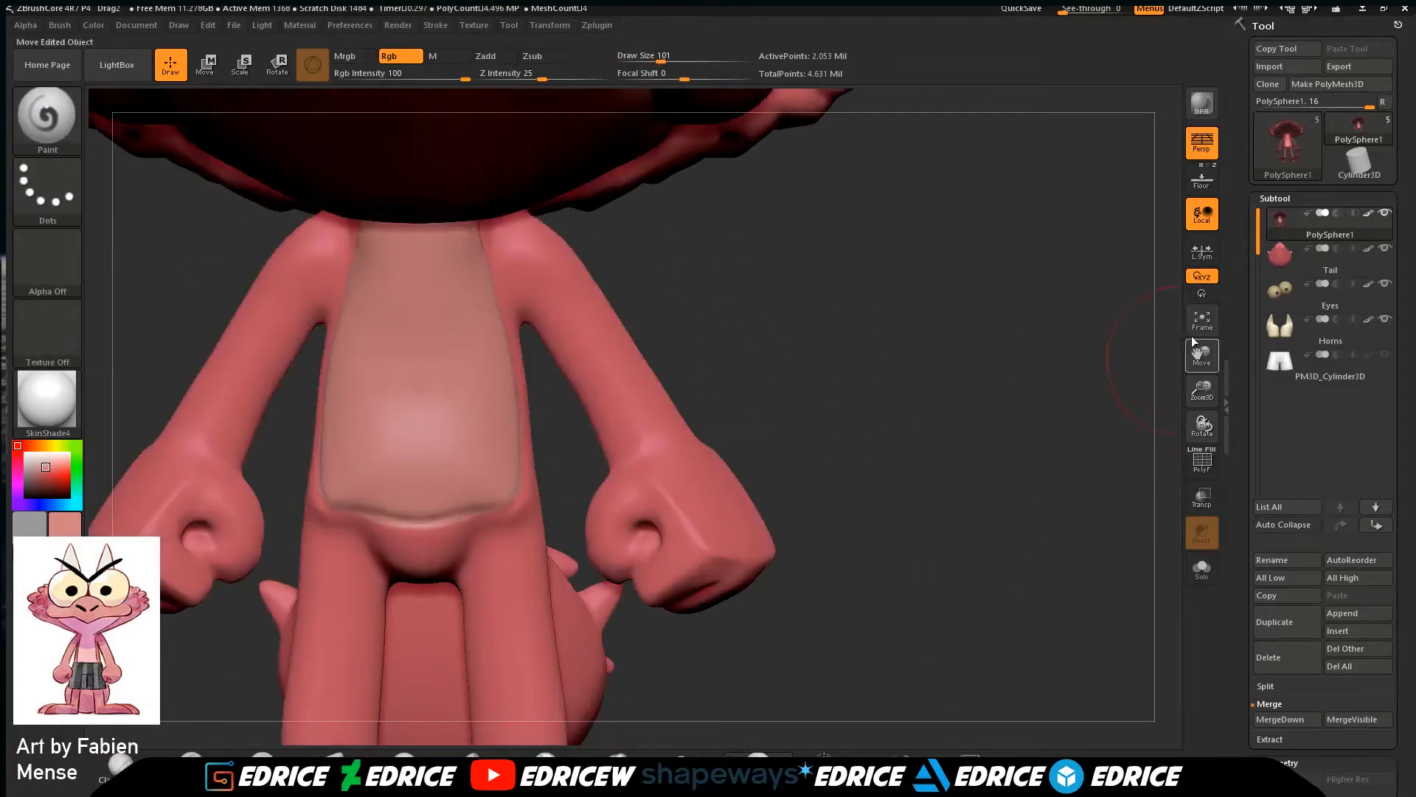
Set the RGB intensity to 30 and choose a more saturated red as the paint colour.
click(1196, 324)
drag(1101, 453, 1135, 505)
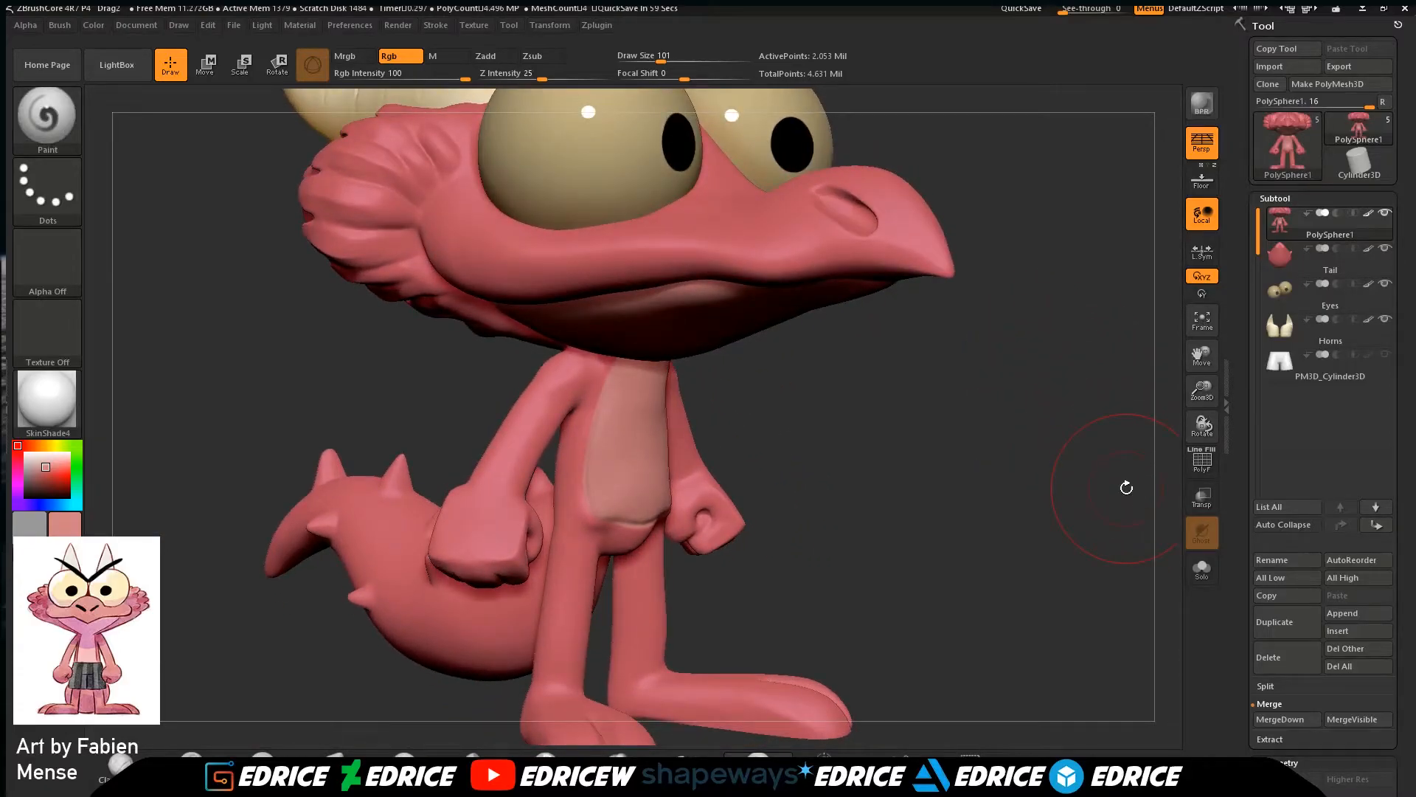
drag(1123, 481, 1078, 488)
drag(465, 77, 407, 76)
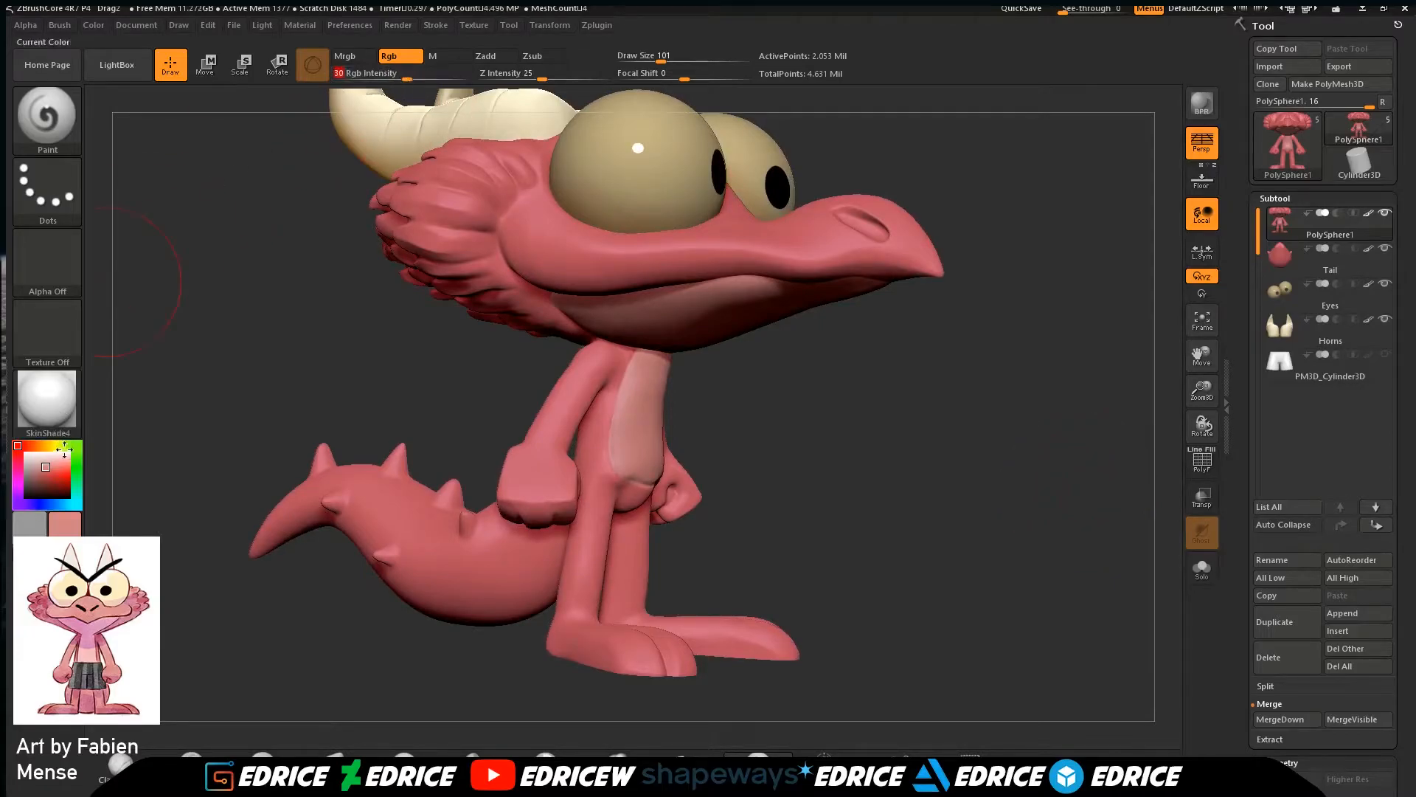
mouse_move(56, 473)
mouse_down()
mouse_move(496, 482)
mouse_move(516, 521)
mouse_move(563, 408)
mouse_move(499, 564)
mouse_up()
drag(768, 473, 819, 446)
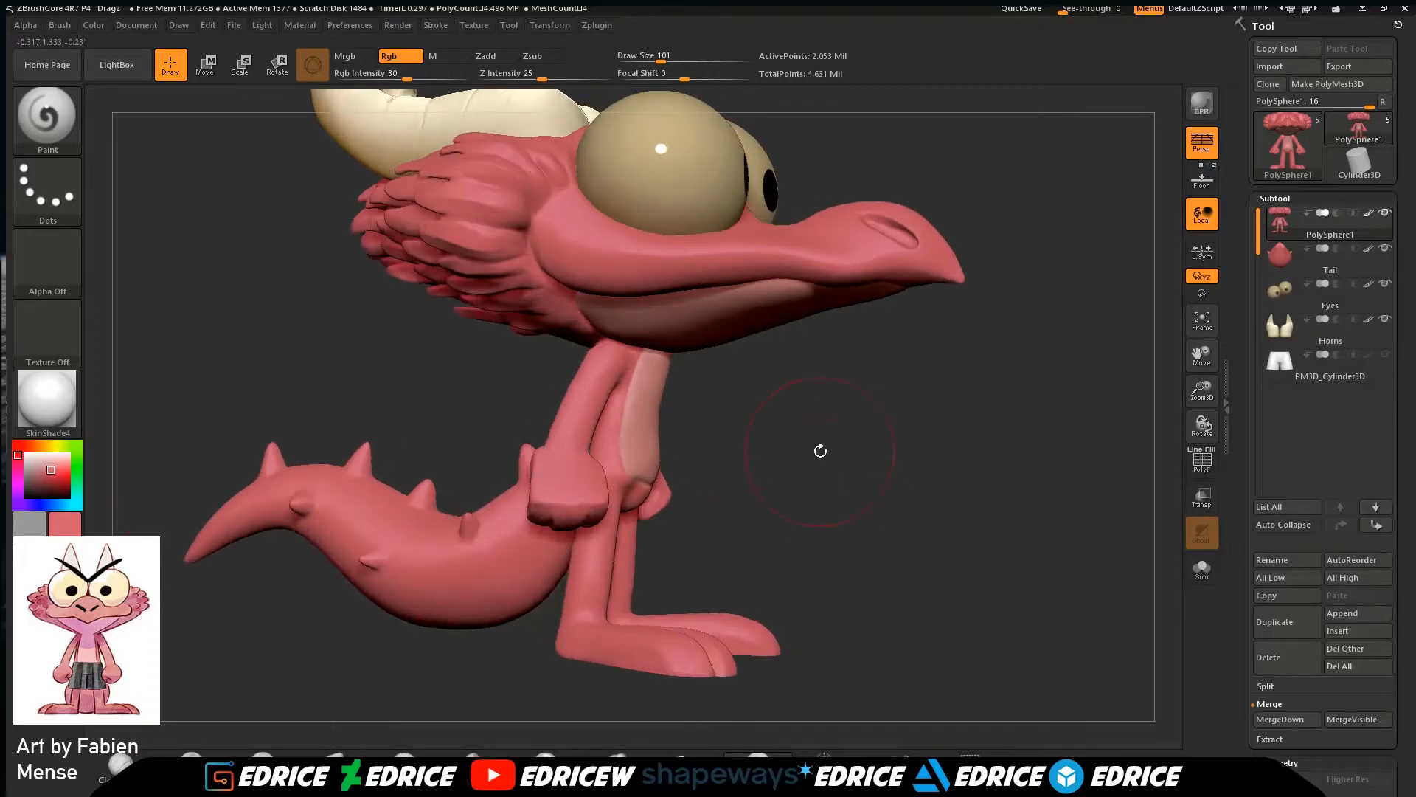
click(52, 475)
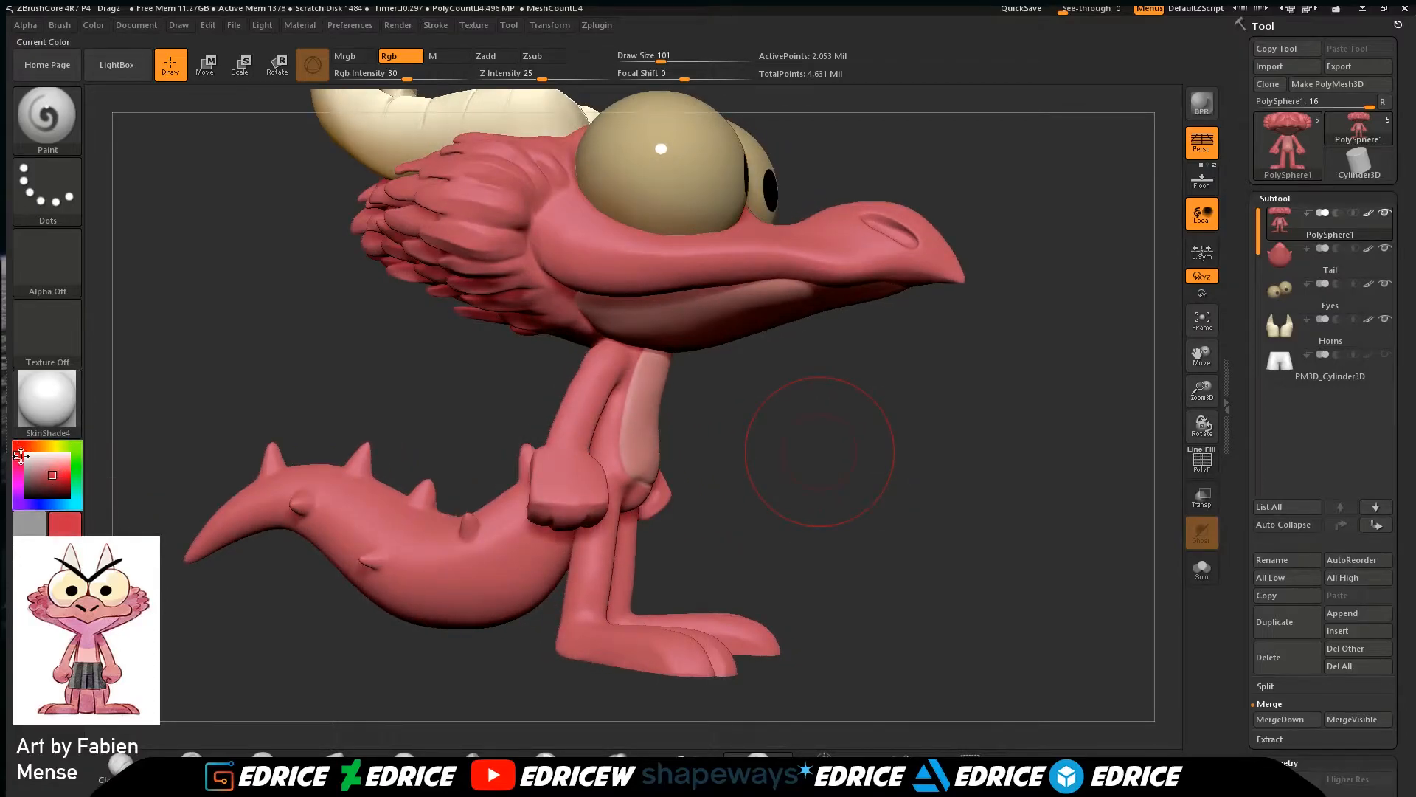
Activate the Tail subtool, set the draw size to 54 and paint the side spike nearest the body red.
drag(851, 506, 1144, 451)
click(1289, 265)
drag(1203, 391, 1208, 424)
alt+drag(1063, 457, 1070, 395)
click(650, 58)
drag(983, 354, 973, 299)
drag(600, 475, 602, 453)
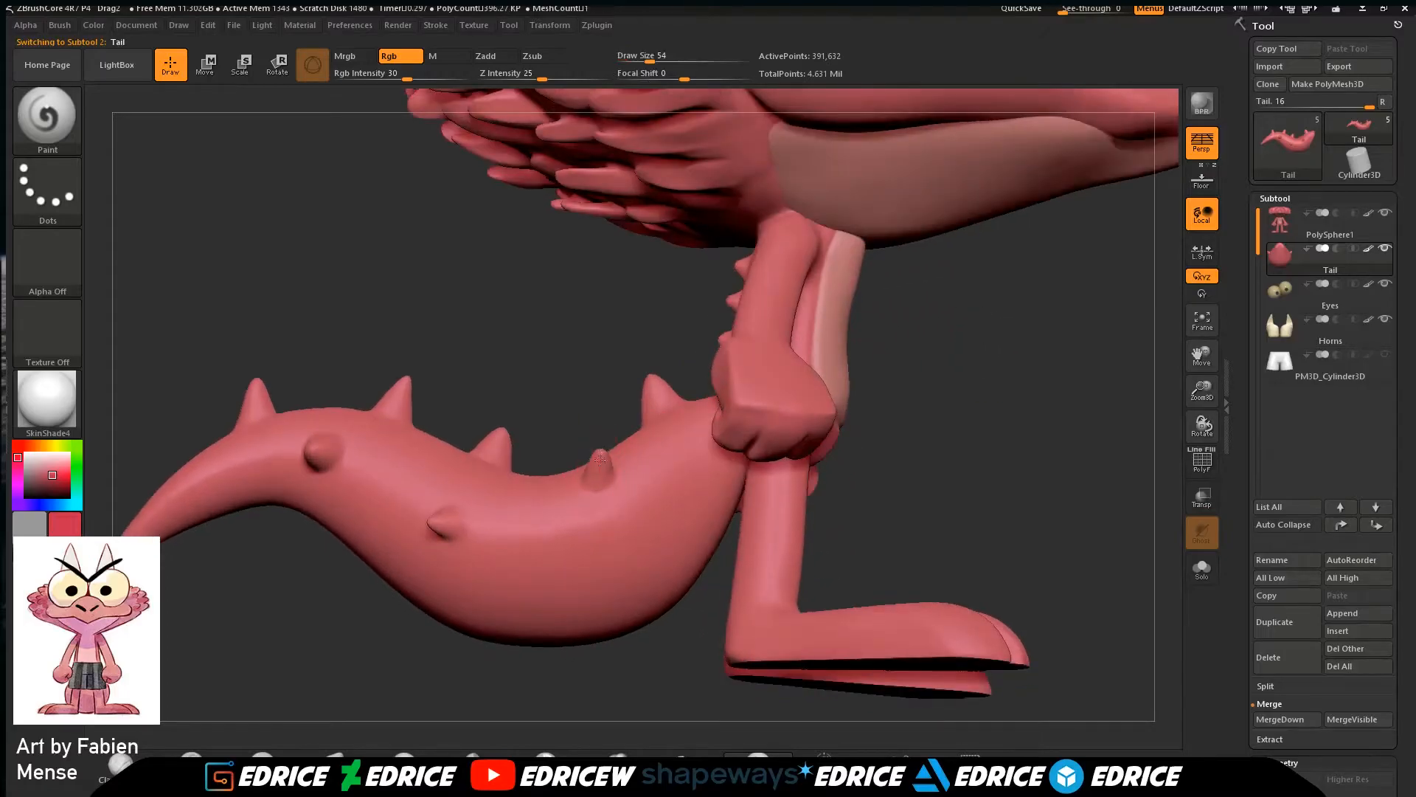
drag(593, 381, 599, 455)
drag(616, 409, 760, 297)
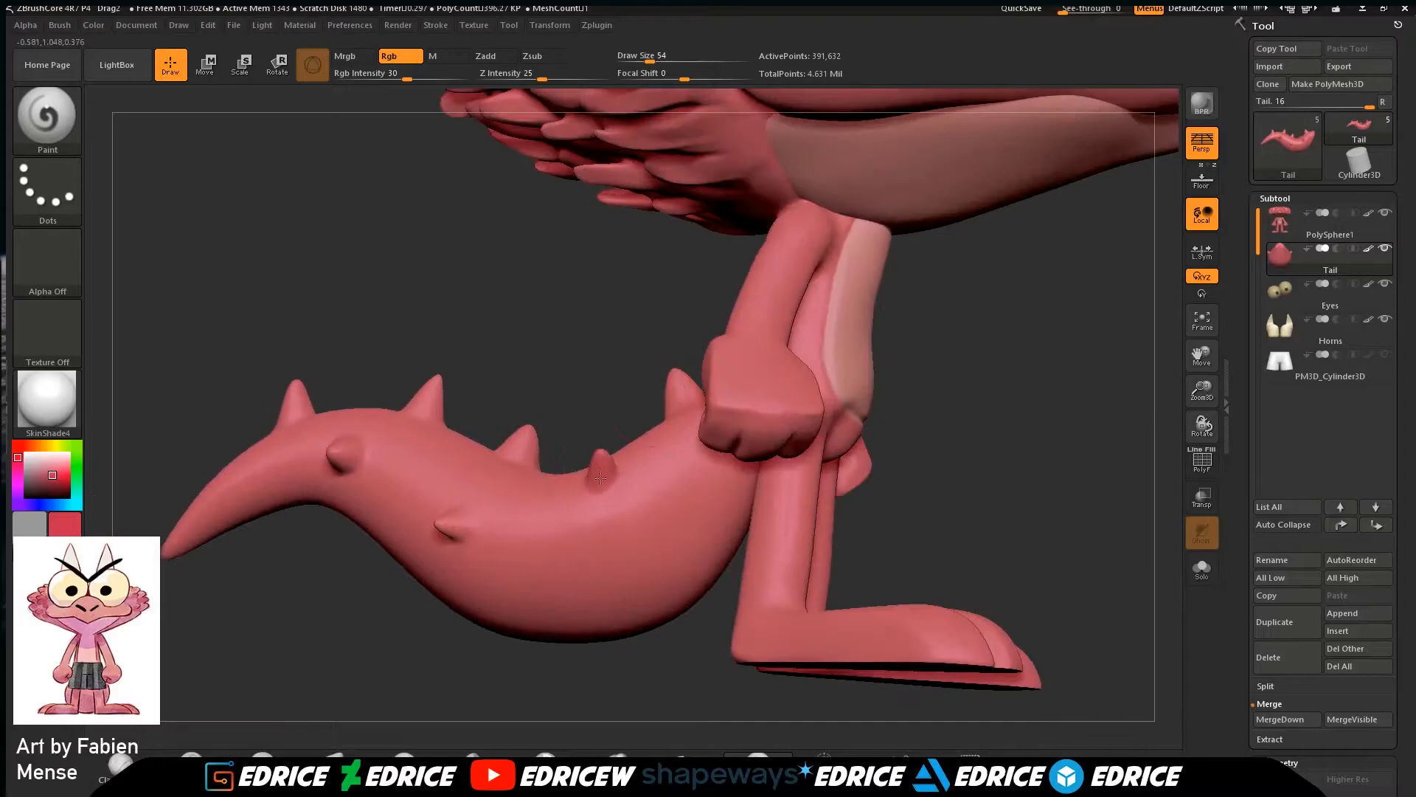
Paint red over the upper spike at the tail's base and touch up the neighbouring side spikes.
drag(628, 387, 634, 334)
drag(883, 321, 915, 343)
drag(696, 323, 565, 327)
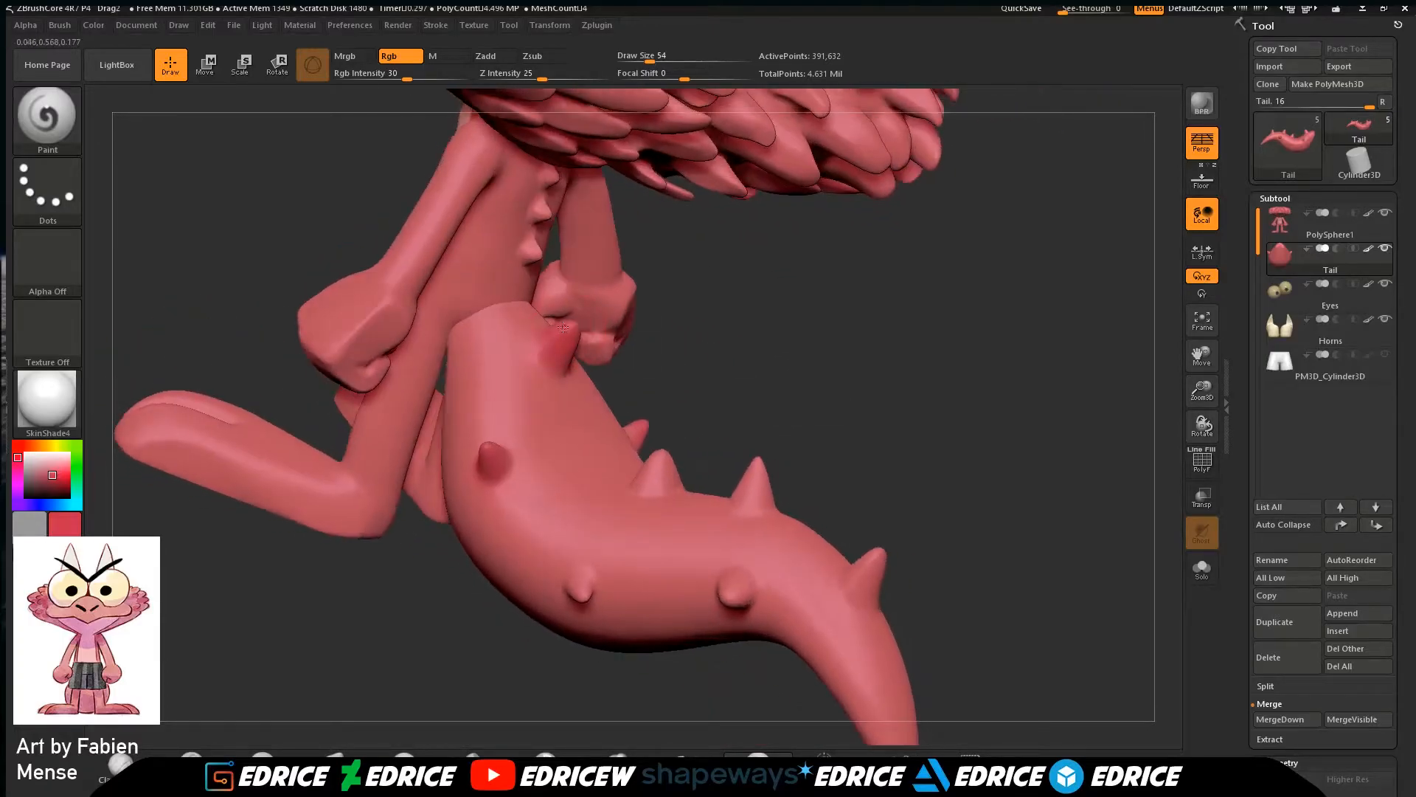
drag(567, 377, 594, 389)
drag(516, 441, 617, 536)
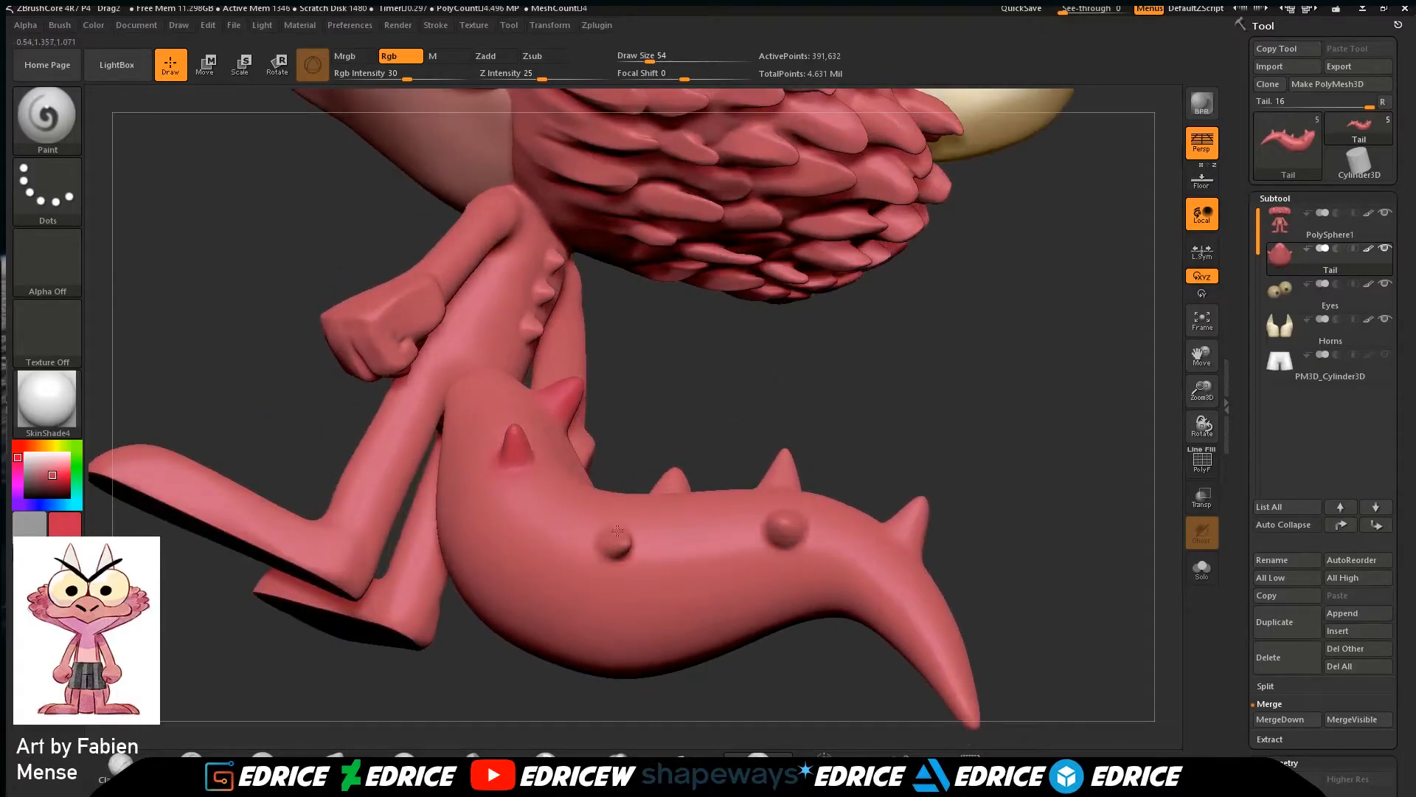
Paint the side spike and the upper spike nearest the tail's tip red.
drag(795, 402, 783, 493)
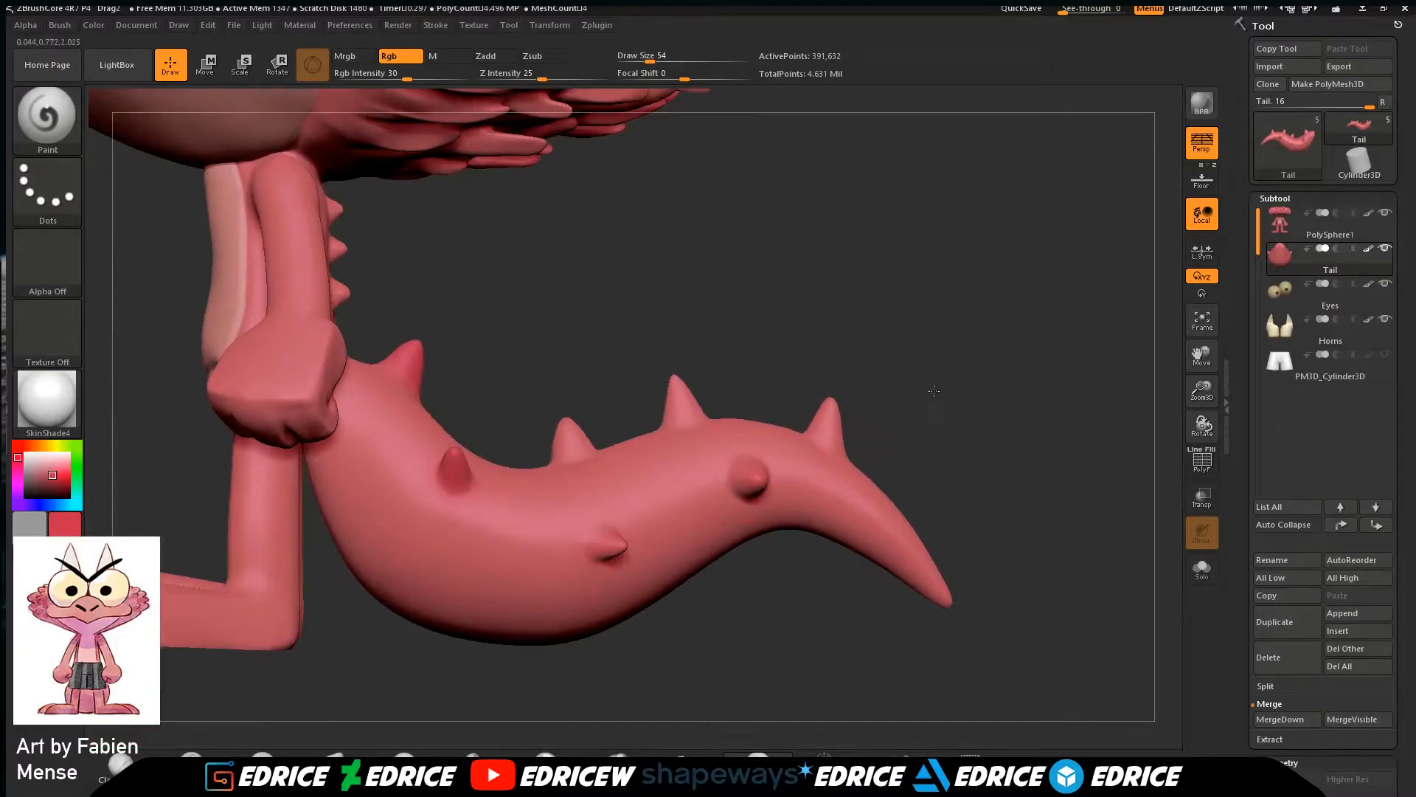
drag(942, 387, 759, 482)
drag(793, 572, 767, 502)
drag(763, 472, 764, 487)
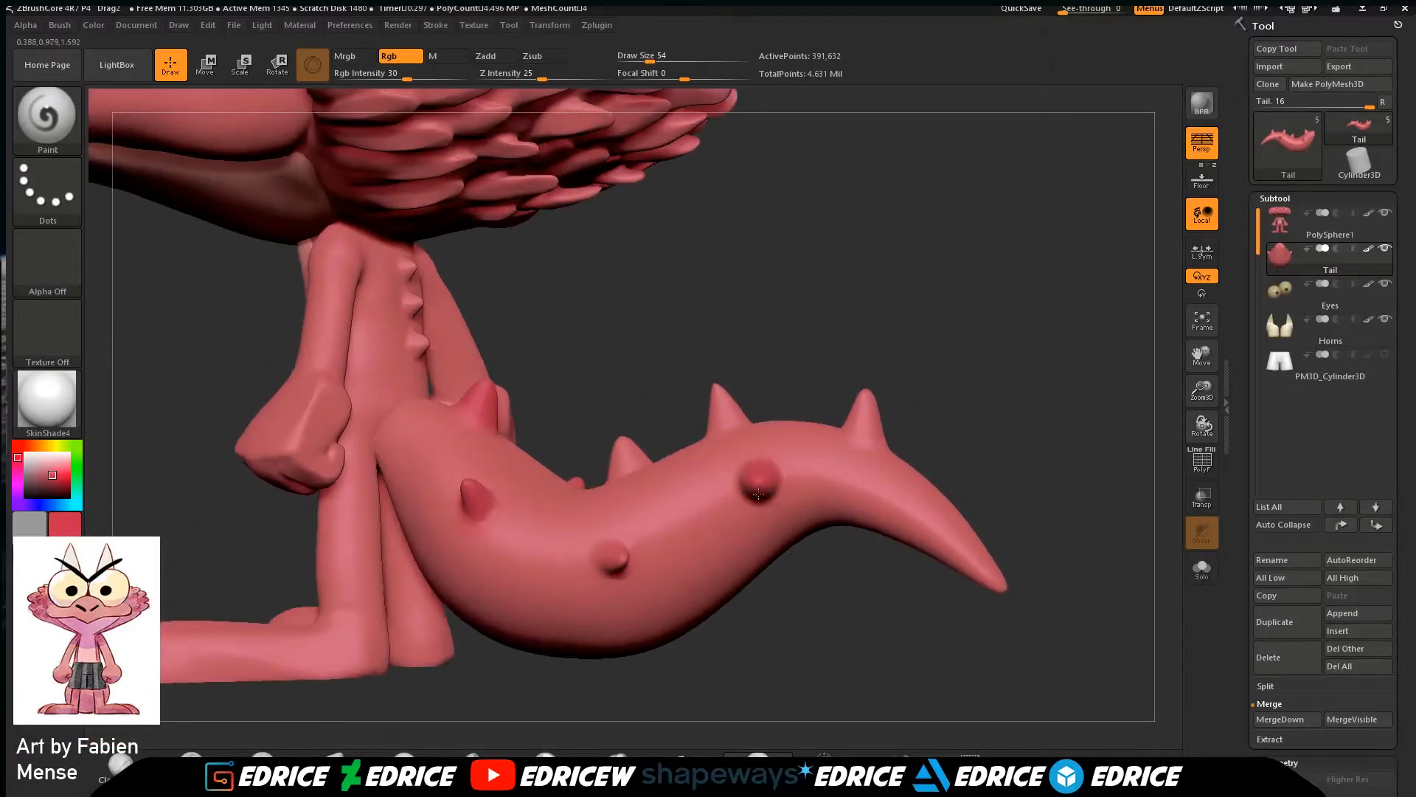
drag(867, 400, 868, 405)
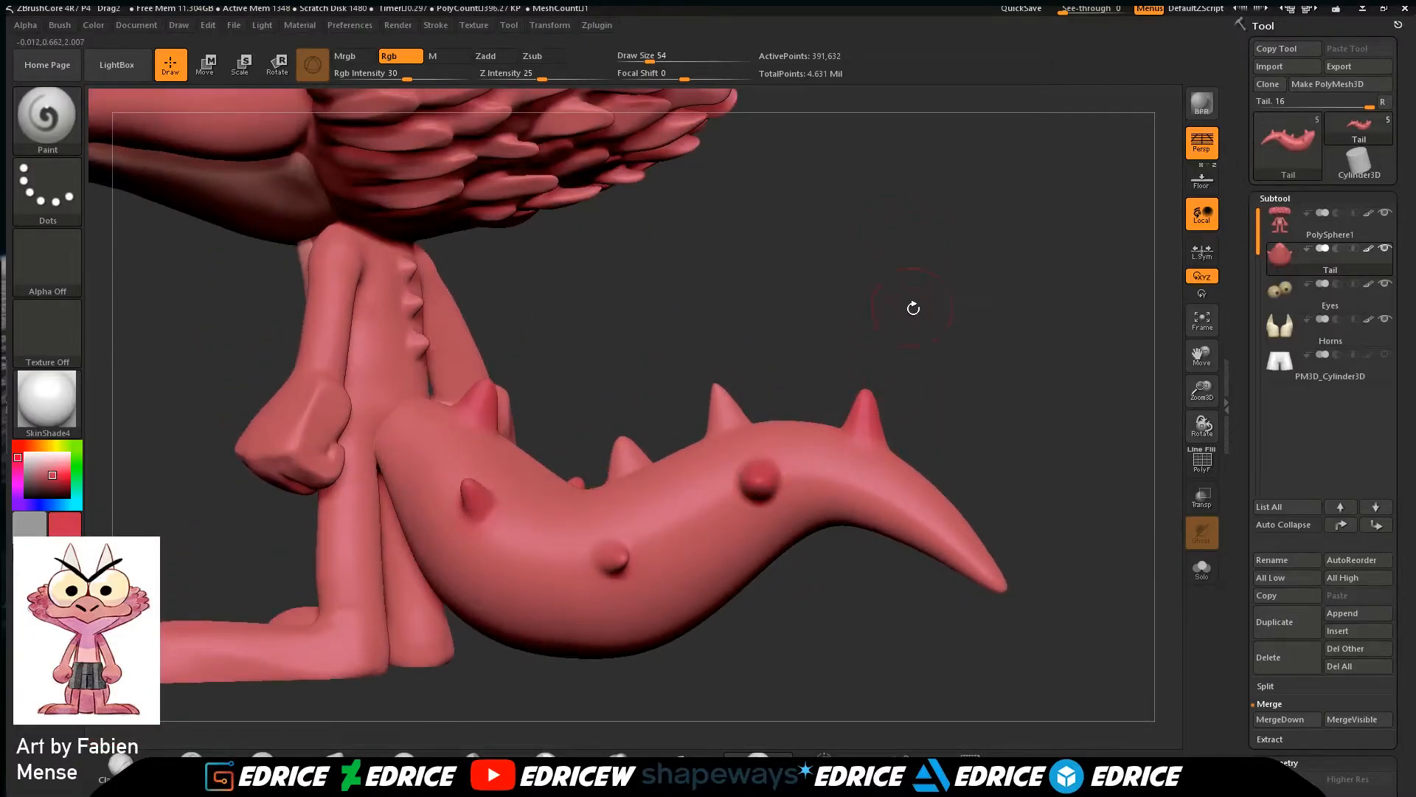
Paint the remaining upper spikes along the middle of the tail red.
mouse_move(929, 362)
mouse_down()
mouse_move(861, 421)
mouse_move(698, 393)
mouse_move(602, 450)
mouse_move(604, 473)
mouse_up()
drag(645, 421, 617, 463)
mouse_move(640, 414)
mouse_down()
mouse_move(590, 420)
mouse_move(628, 470)
mouse_move(638, 415)
mouse_up()
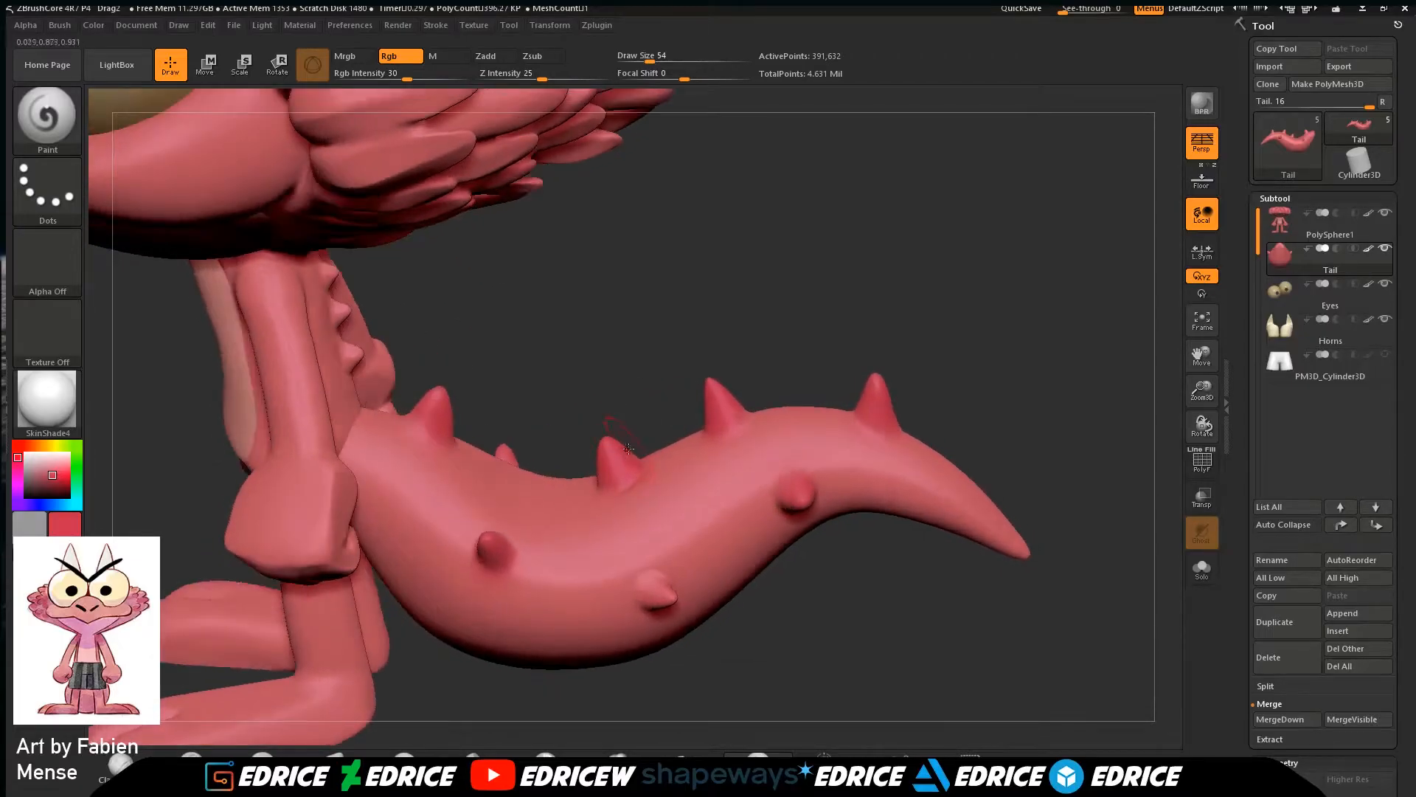
right_drag(611, 443, 595, 459)
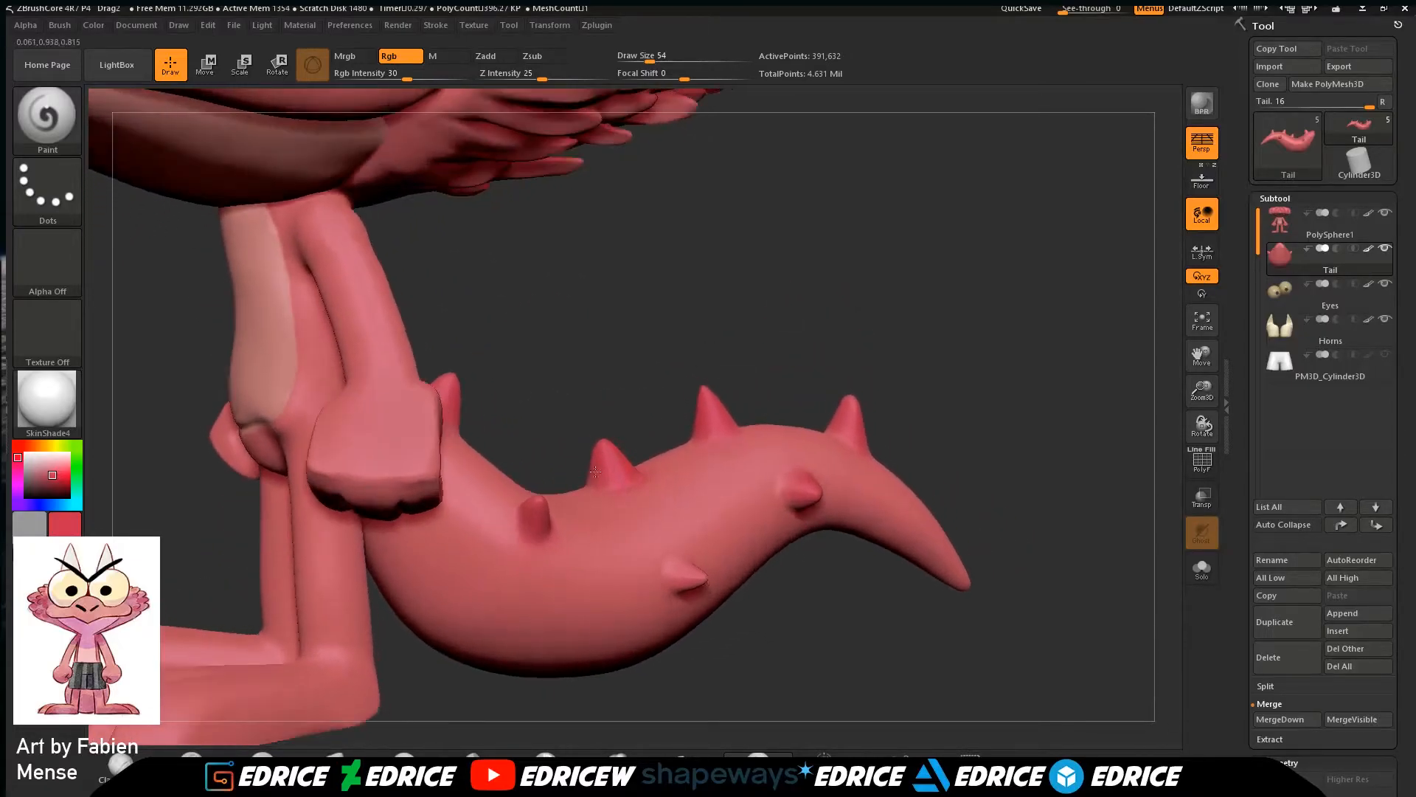
Paint the lower side spikes of the tail red from several sides.
drag(1140, 402, 1129, 328)
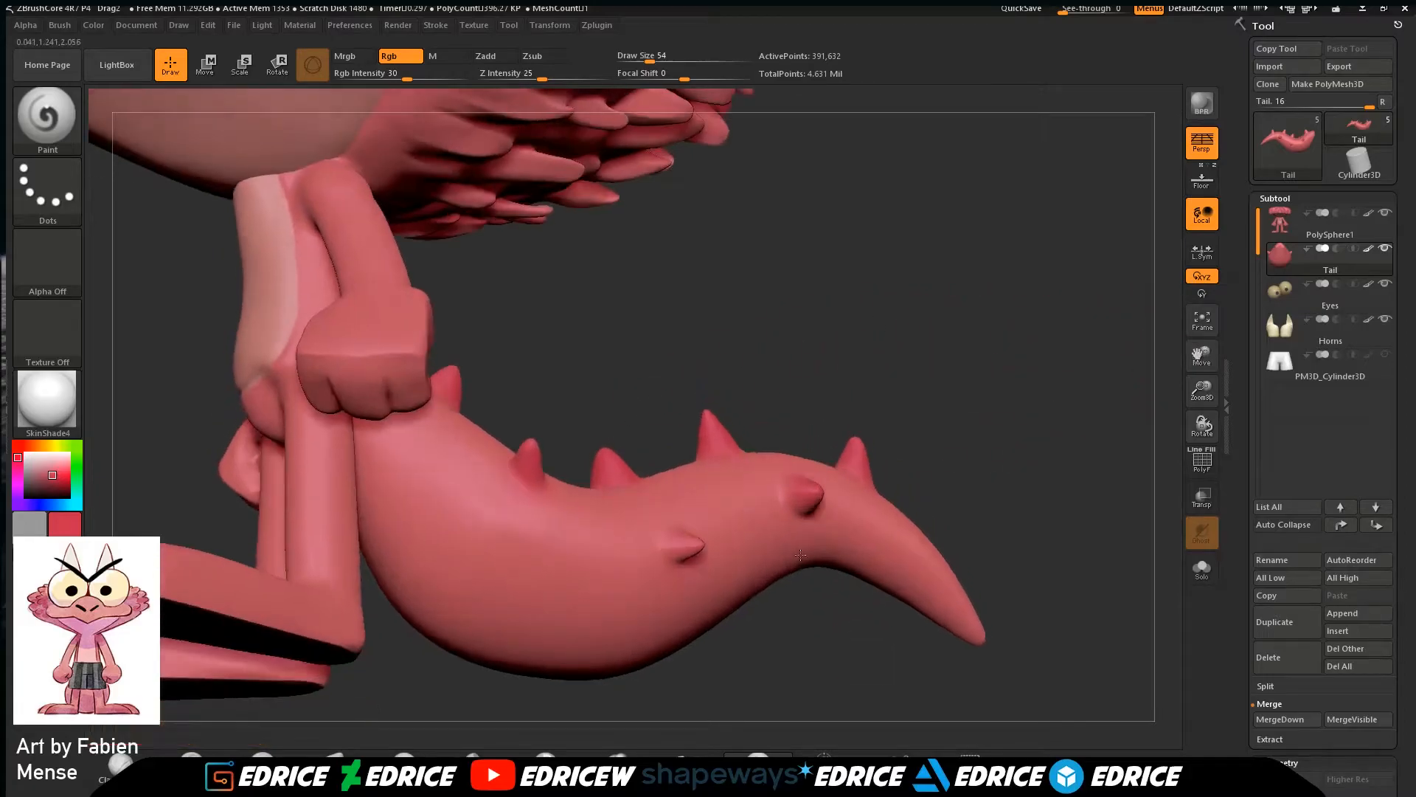
right_drag(677, 538, 683, 539)
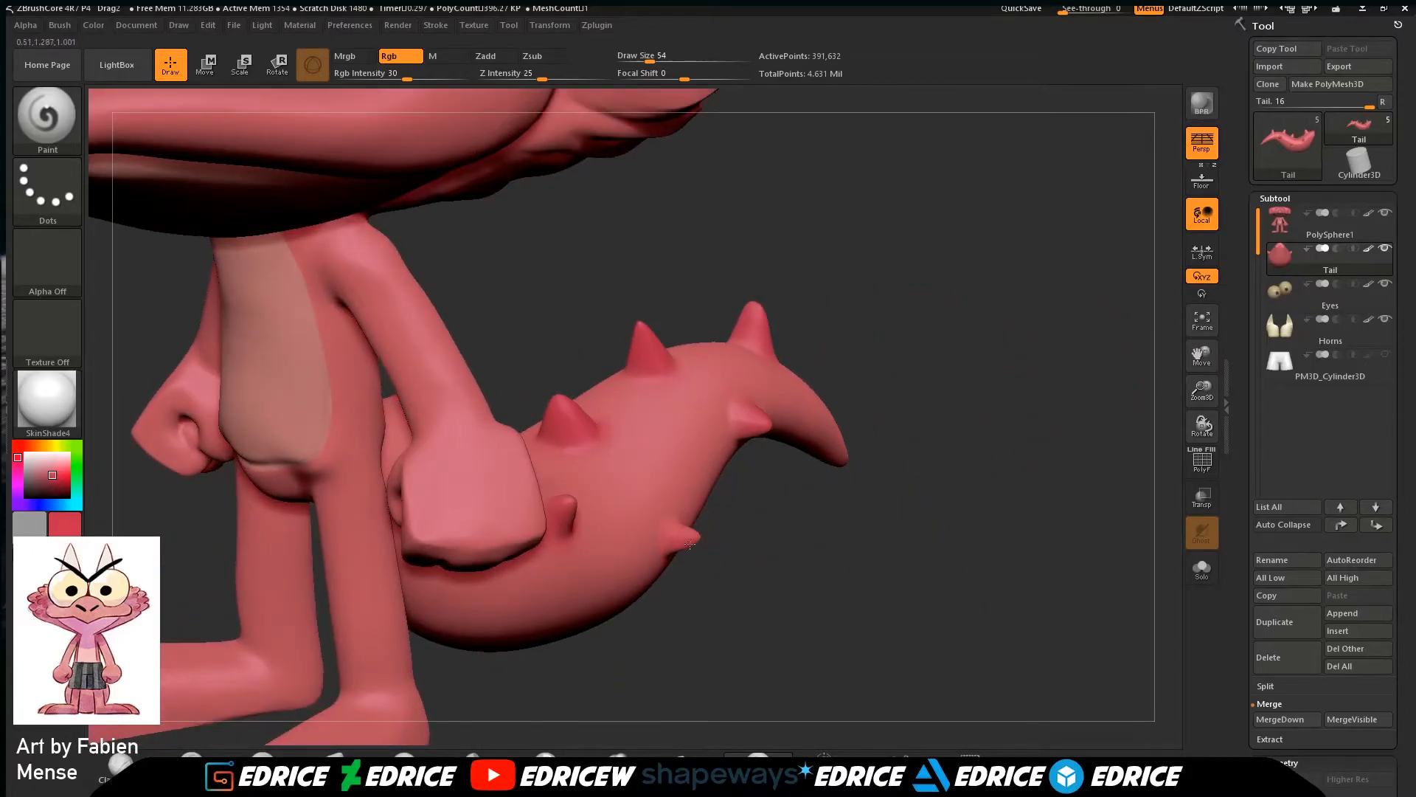
right_drag(769, 540, 673, 541)
right_drag(810, 546, 680, 271)
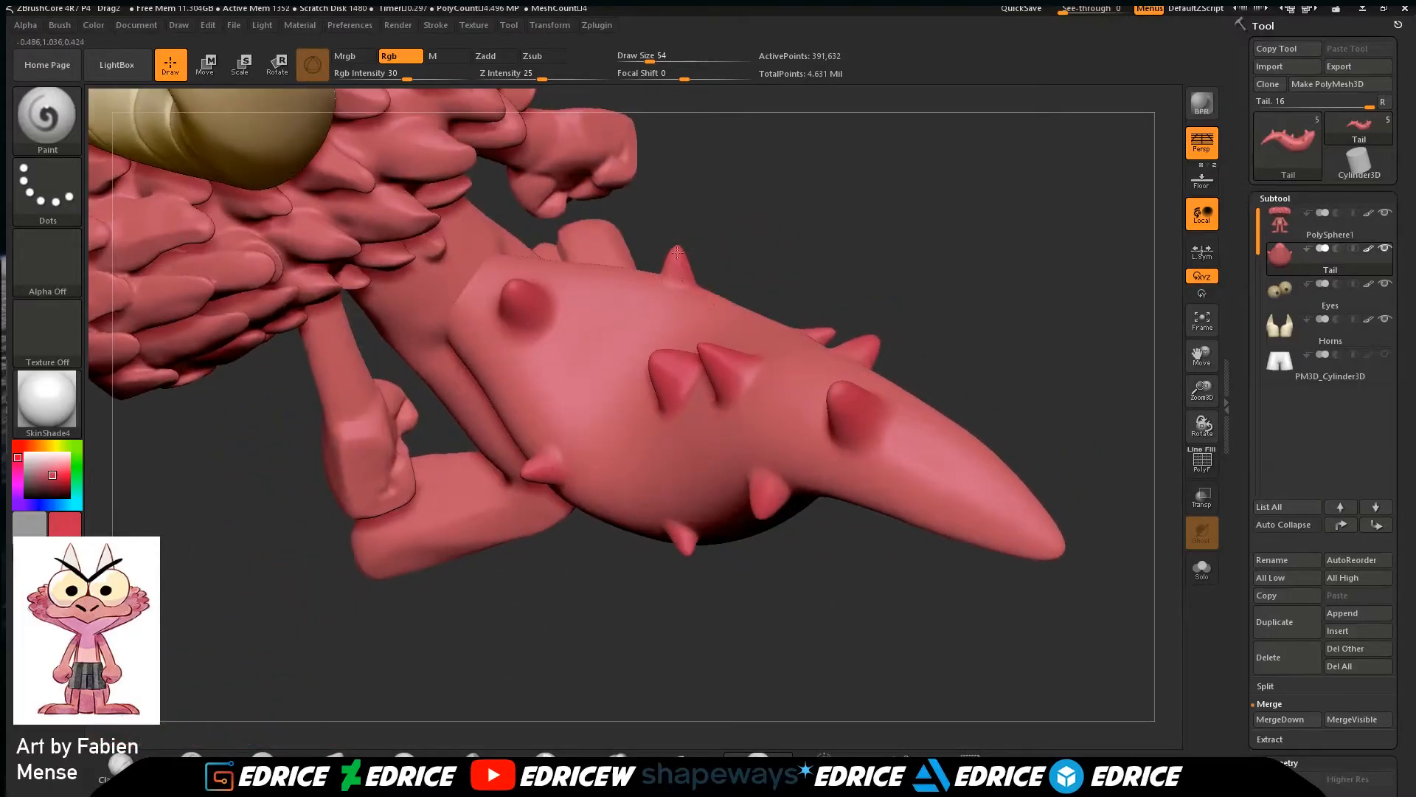
Activate the PolySphere1 body subtool and paint red over the feather tufts on the side of the head.
click(1203, 325)
drag(1114, 433, 1112, 354)
click(1280, 223)
right_drag(1116, 434, 1144, 363)
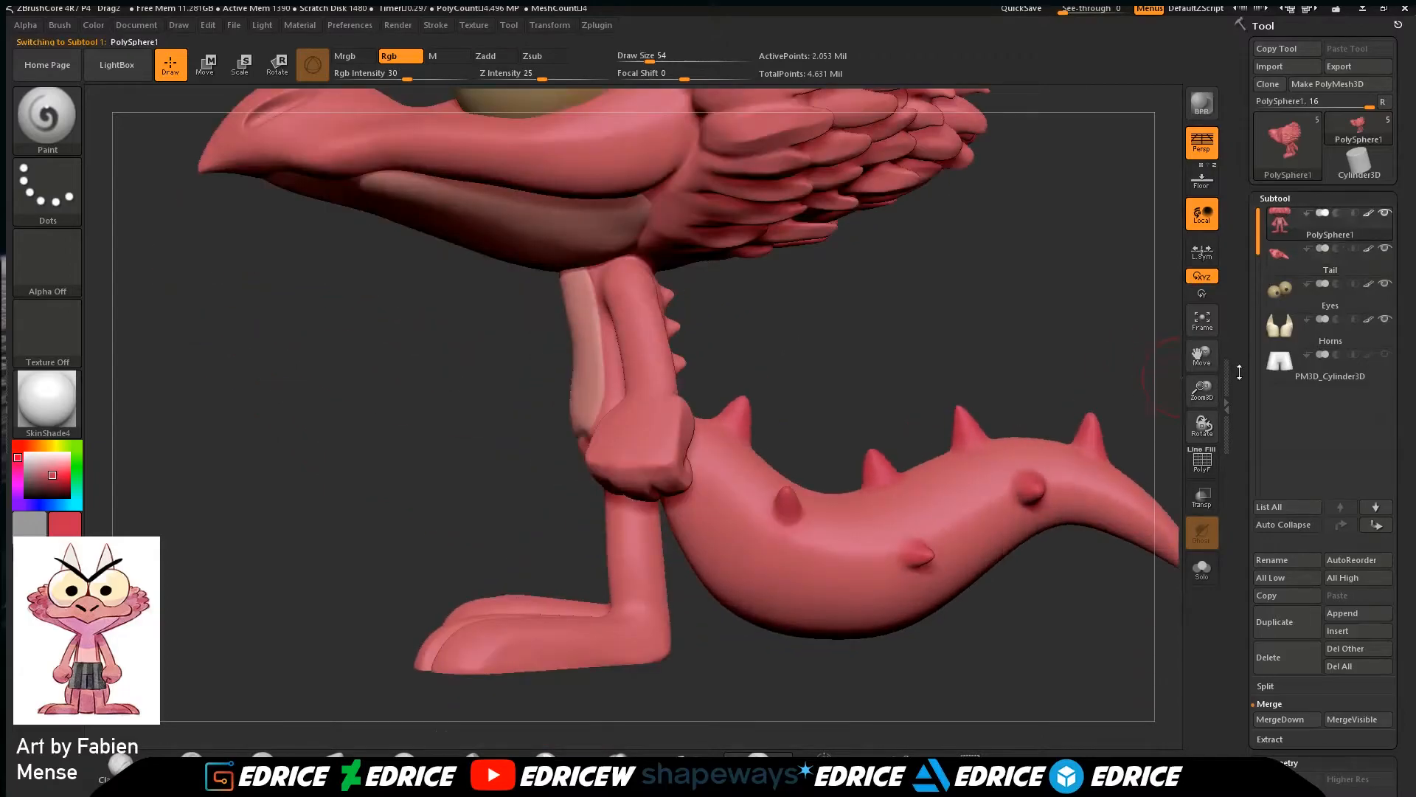
right_drag(1173, 468, 961, 455)
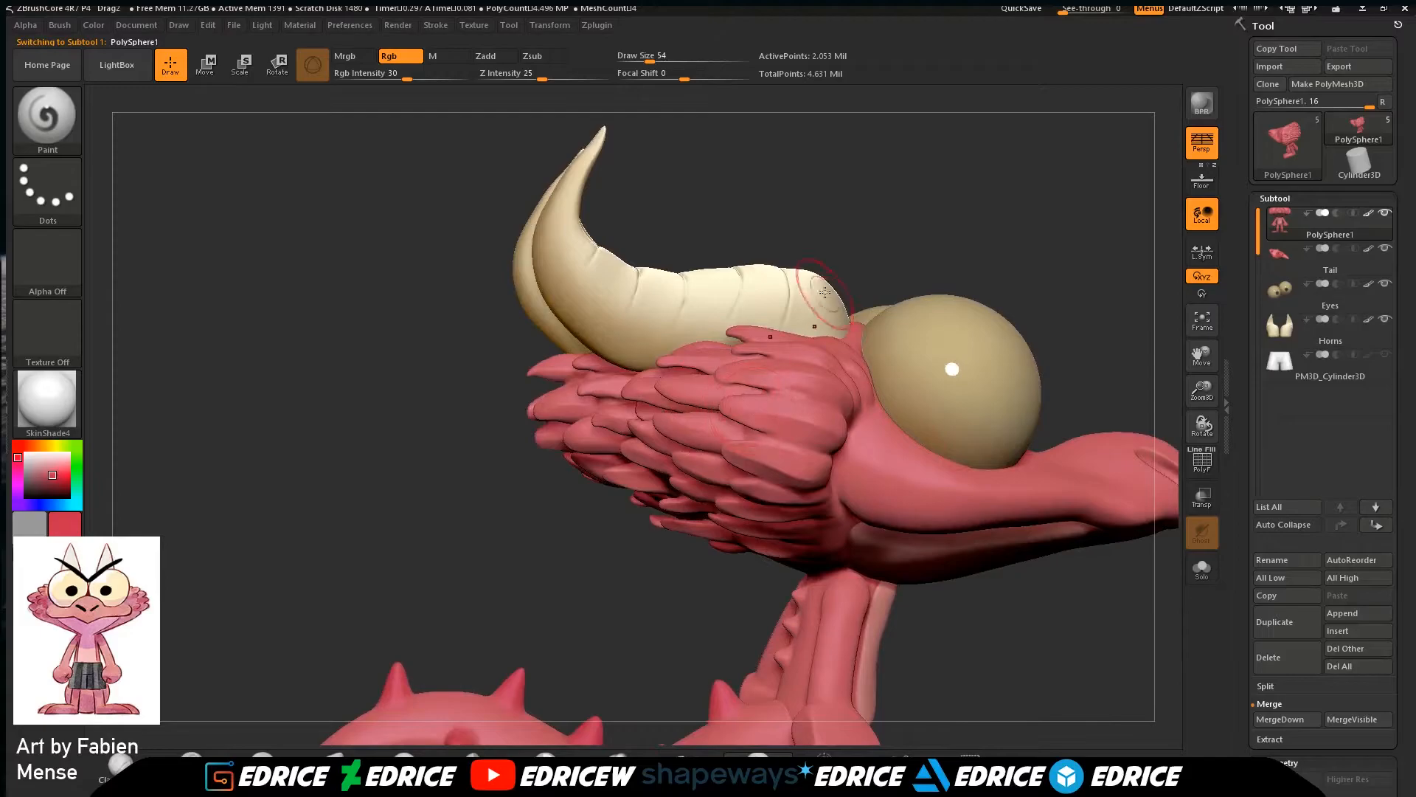
right_drag(828, 300, 793, 289)
right_drag(729, 450, 678, 471)
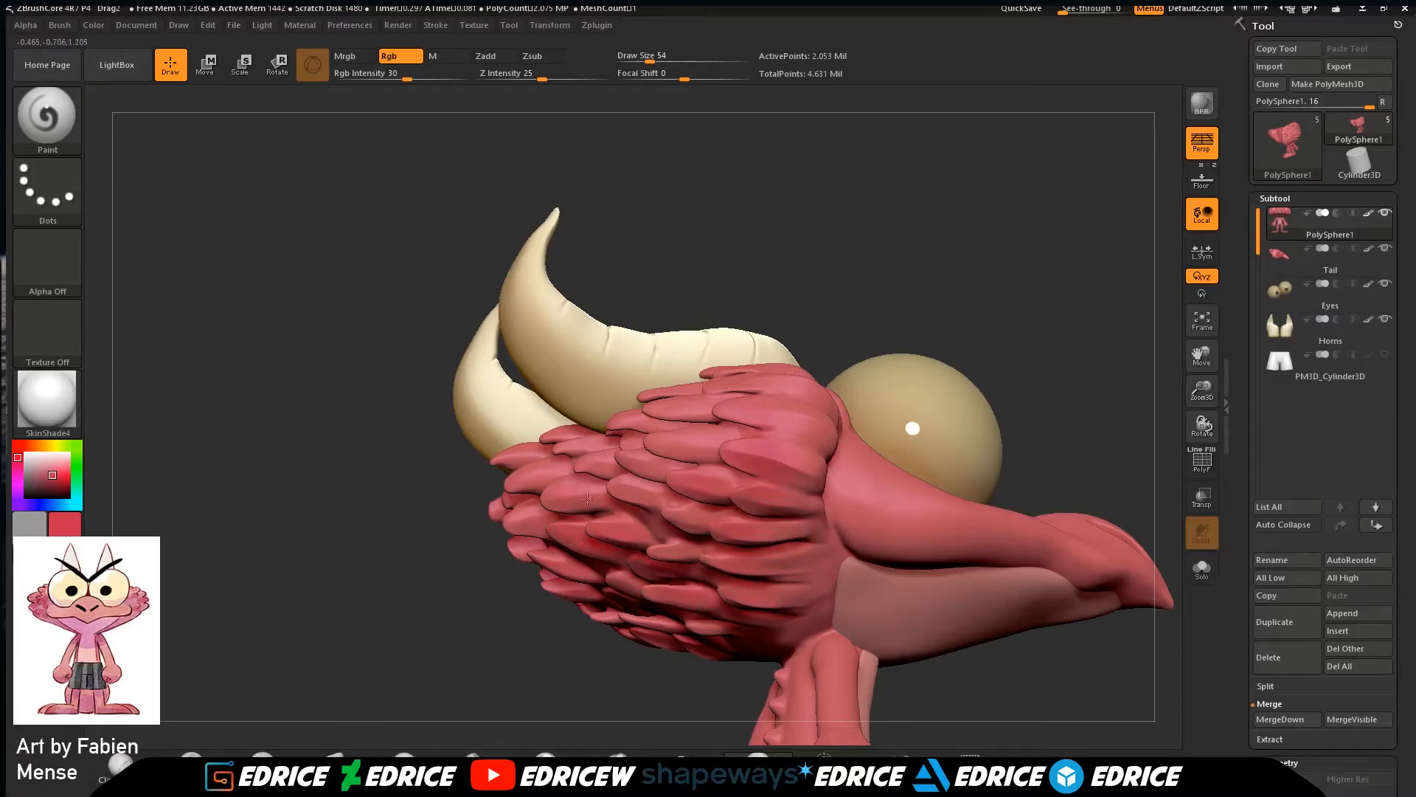
Deepen the red on the upper feather tufts between the horns and the eyes.
right_drag(730, 294, 745, 299)
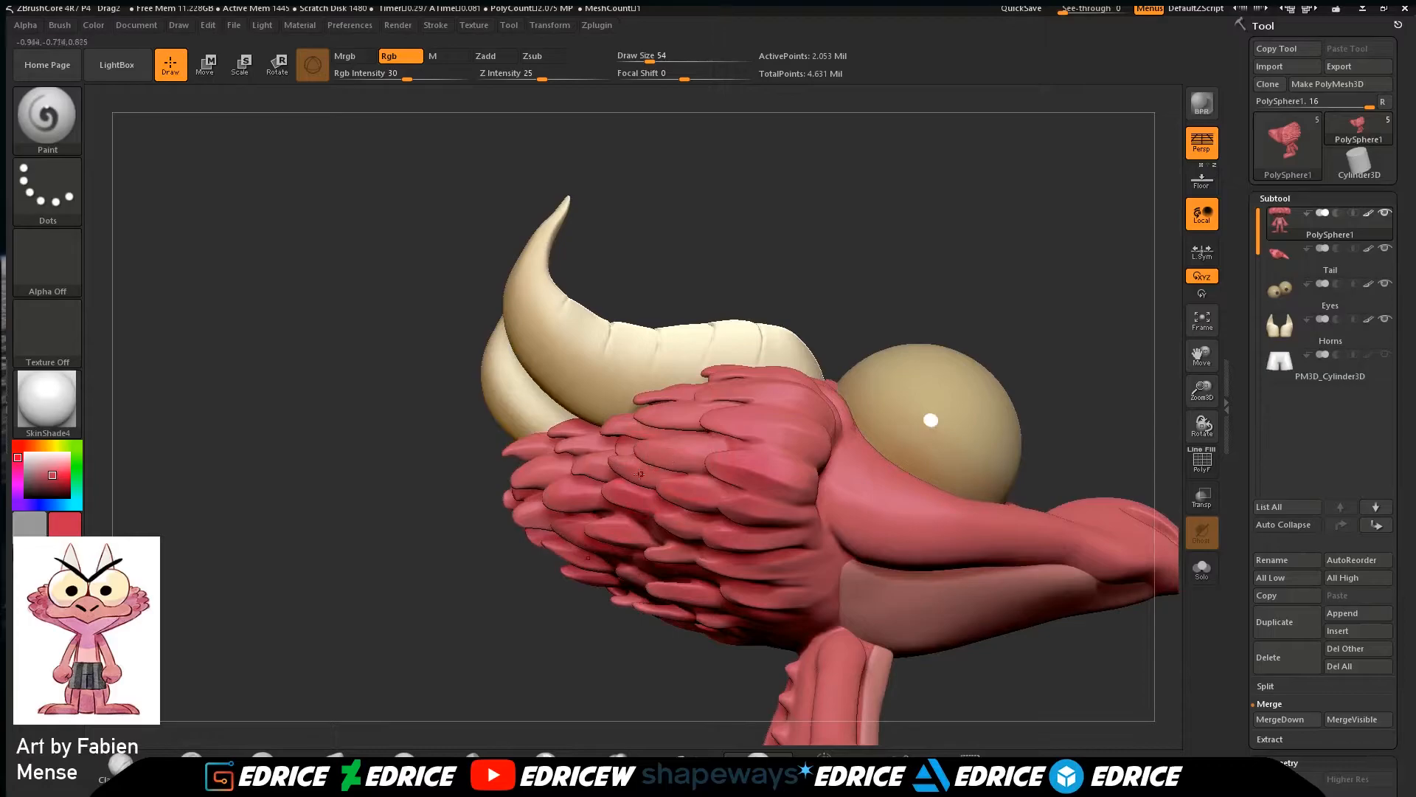
right_drag(758, 579, 763, 394)
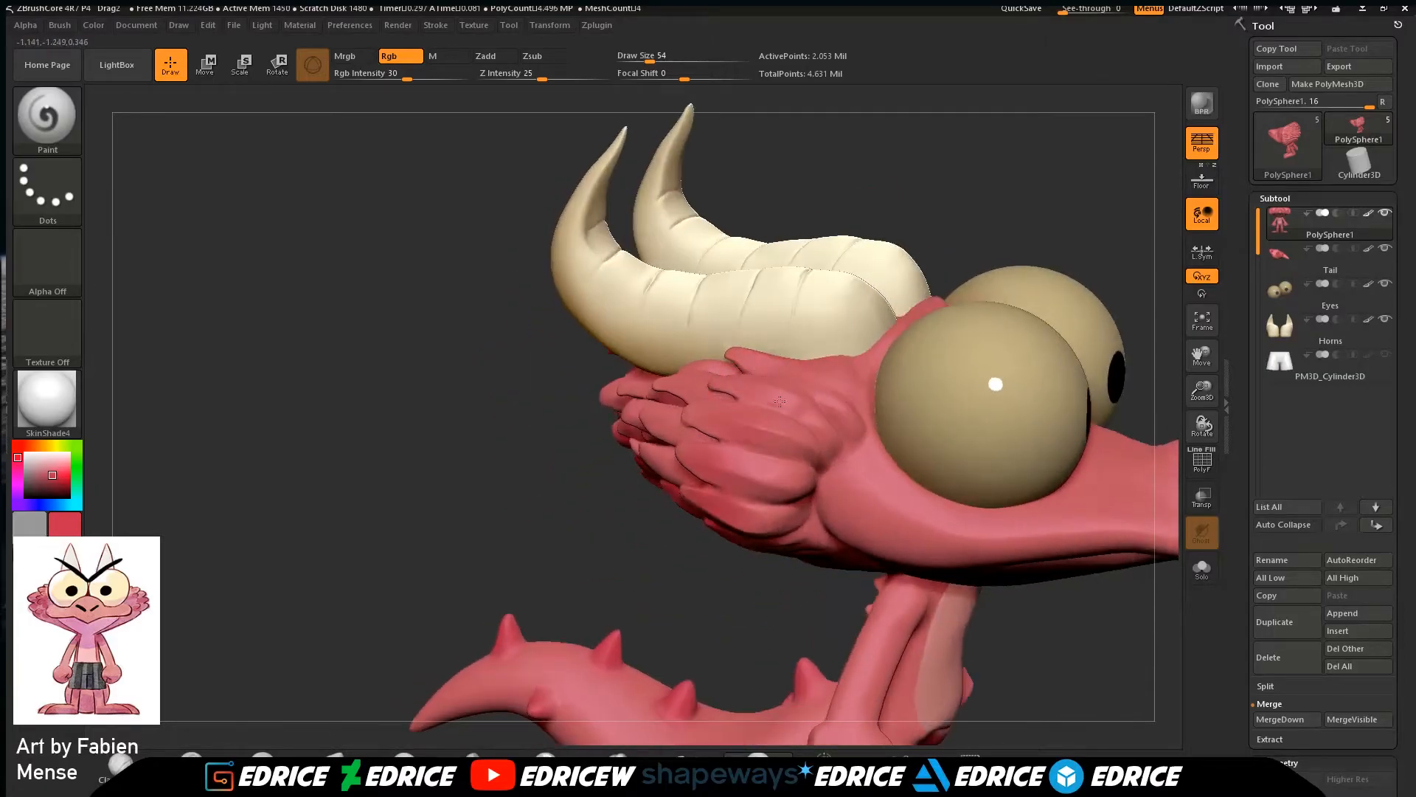
right_drag(729, 470, 656, 371)
drag(661, 421, 663, 442)
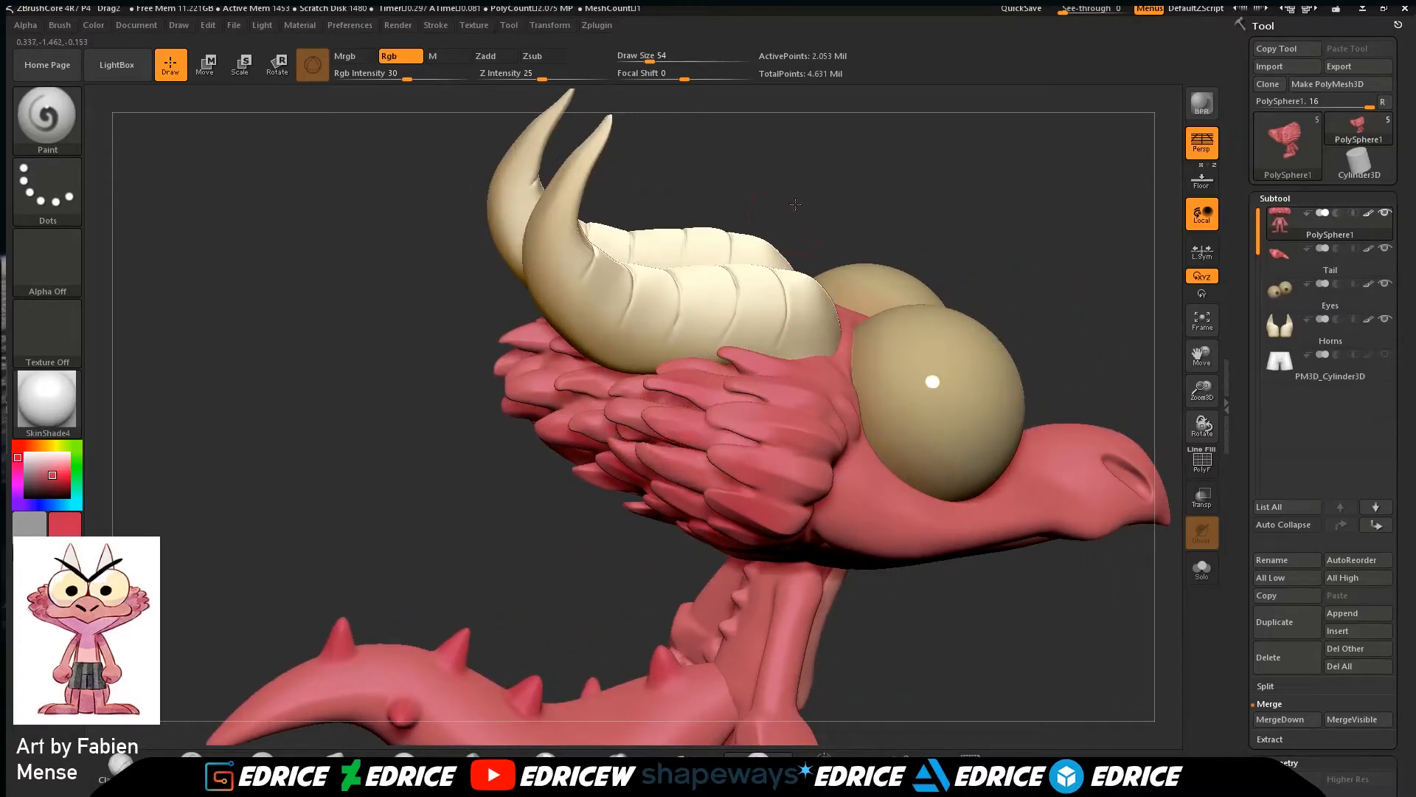
right_drag(794, 204, 537, 437)
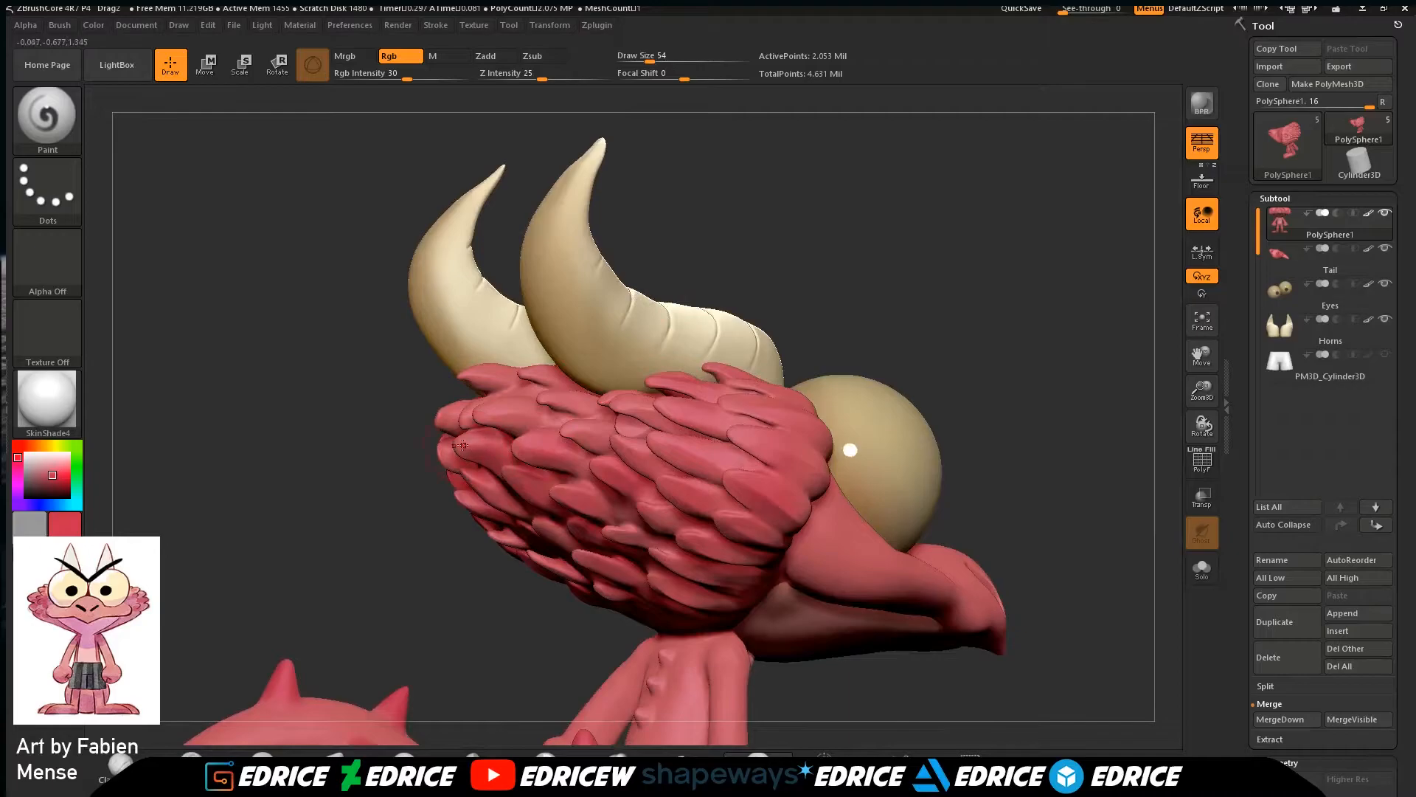
Paint the individual feather tips on the back and lower side of the head red.
right_drag(706, 231, 486, 520)
drag(559, 579, 541, 554)
drag(544, 617, 530, 605)
drag(618, 648, 604, 637)
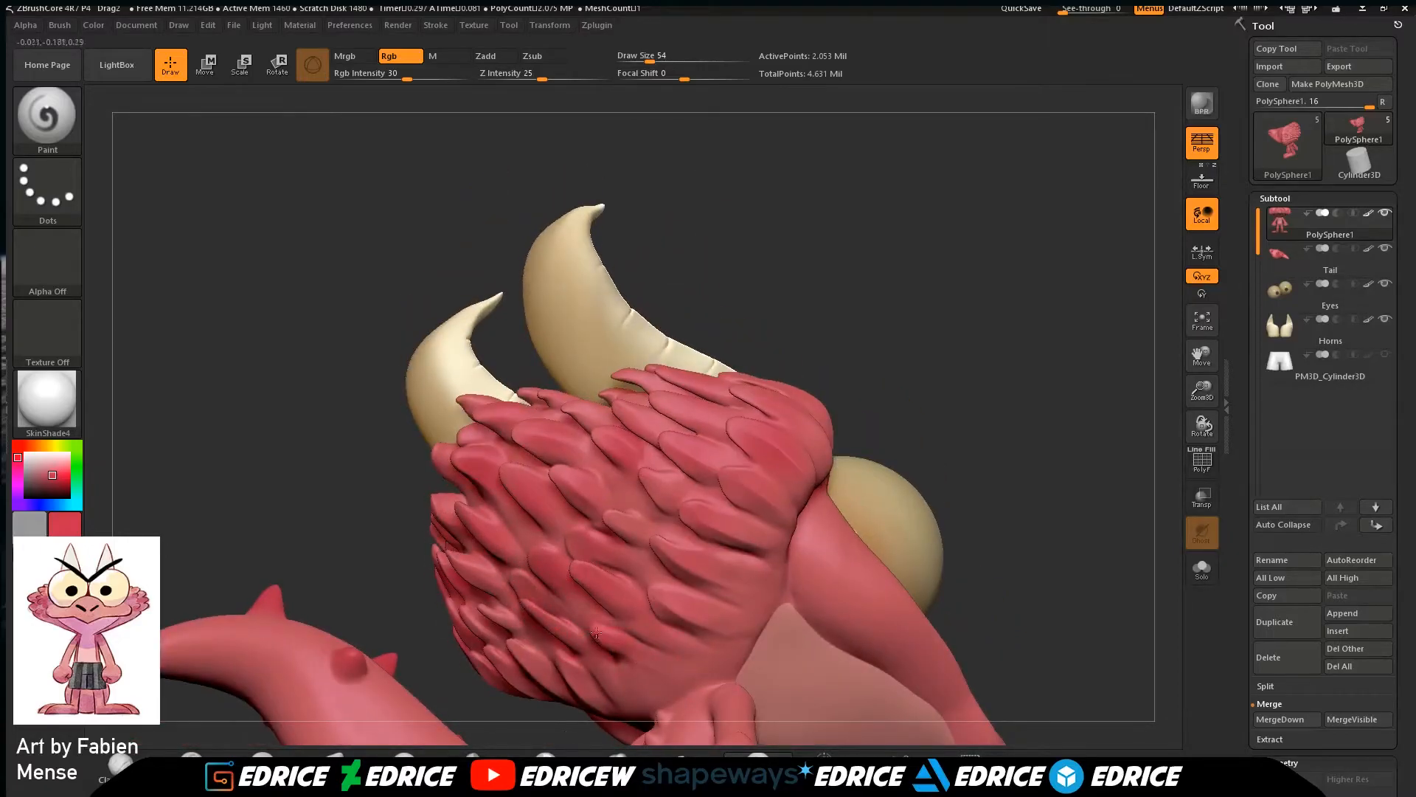
drag(651, 592, 701, 610)
drag(615, 515, 614, 510)
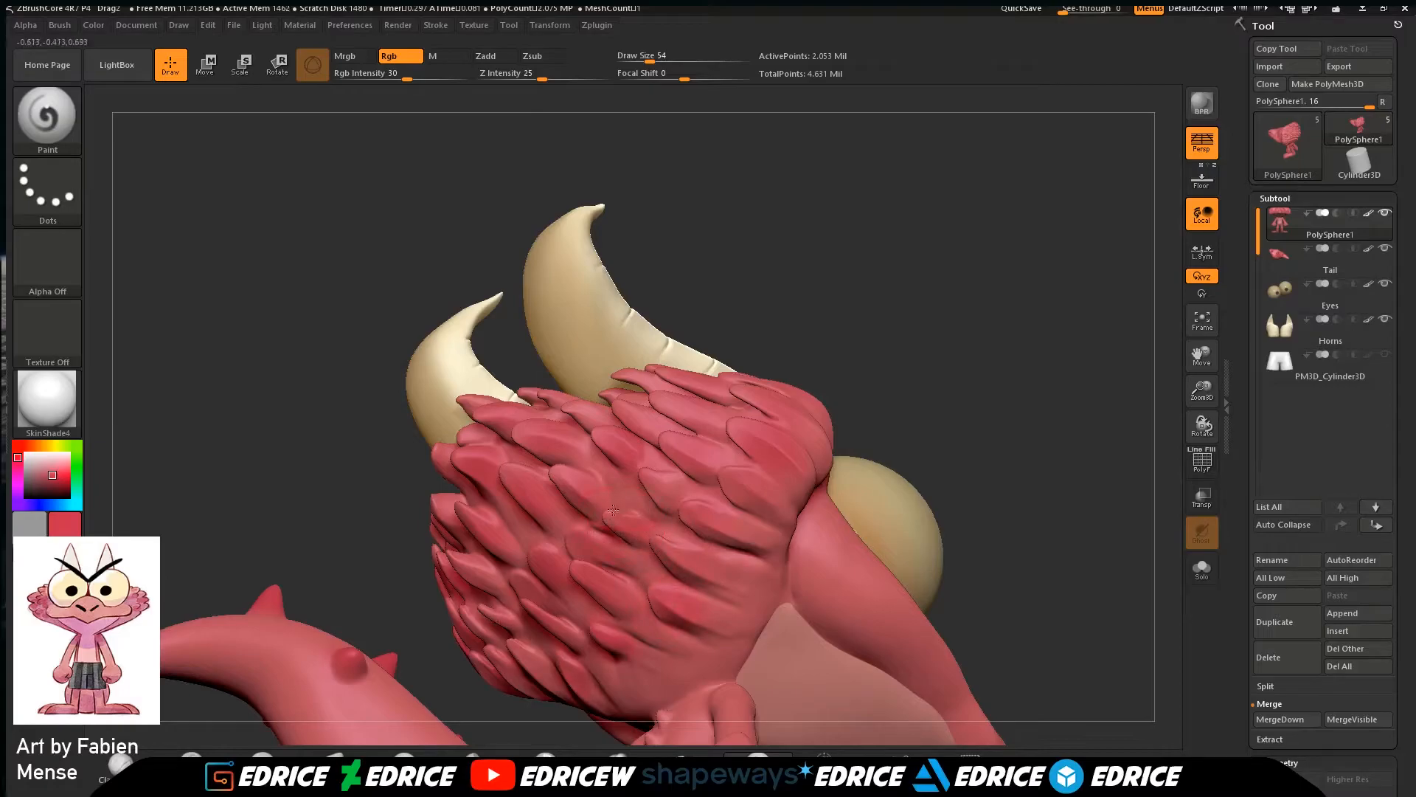
Fill in the remaining feather tufts around the cheek and the back of the head with red.
right_drag(526, 534, 629, 481)
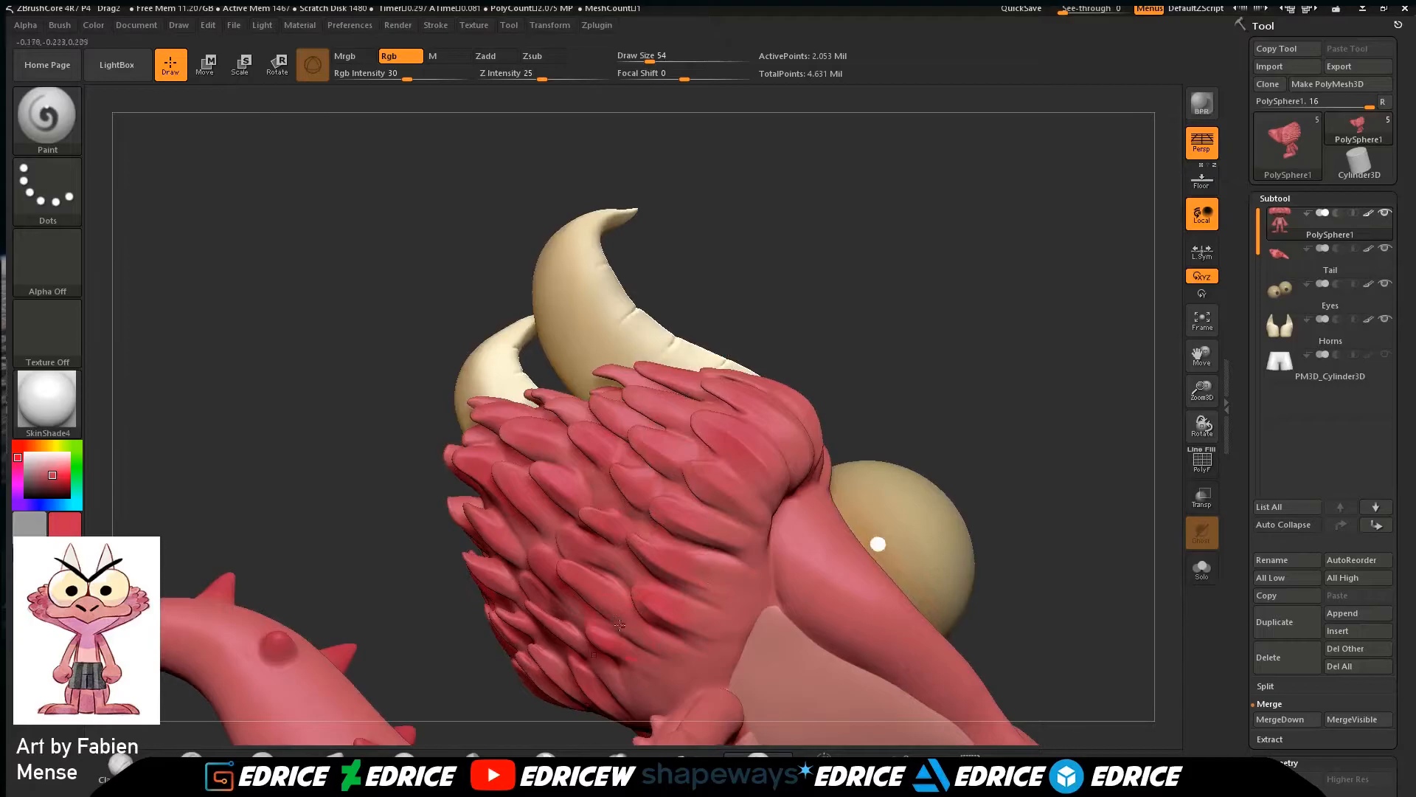
mouse_move(870, 326)
mouse_down()
mouse_move(759, 307)
mouse_move(682, 318)
mouse_up()
drag(670, 428, 692, 449)
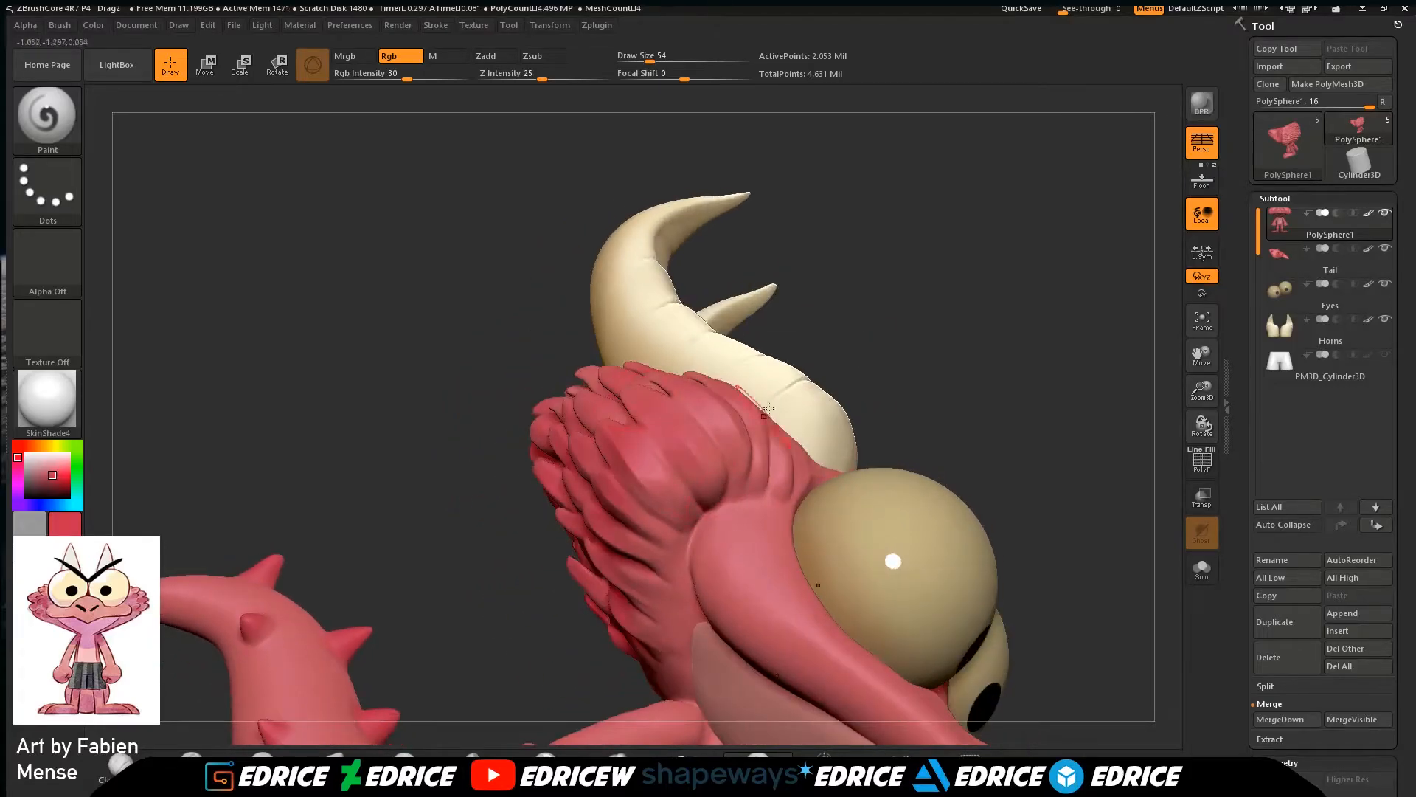
drag(708, 317, 827, 347)
right_drag(827, 346, 812, 351)
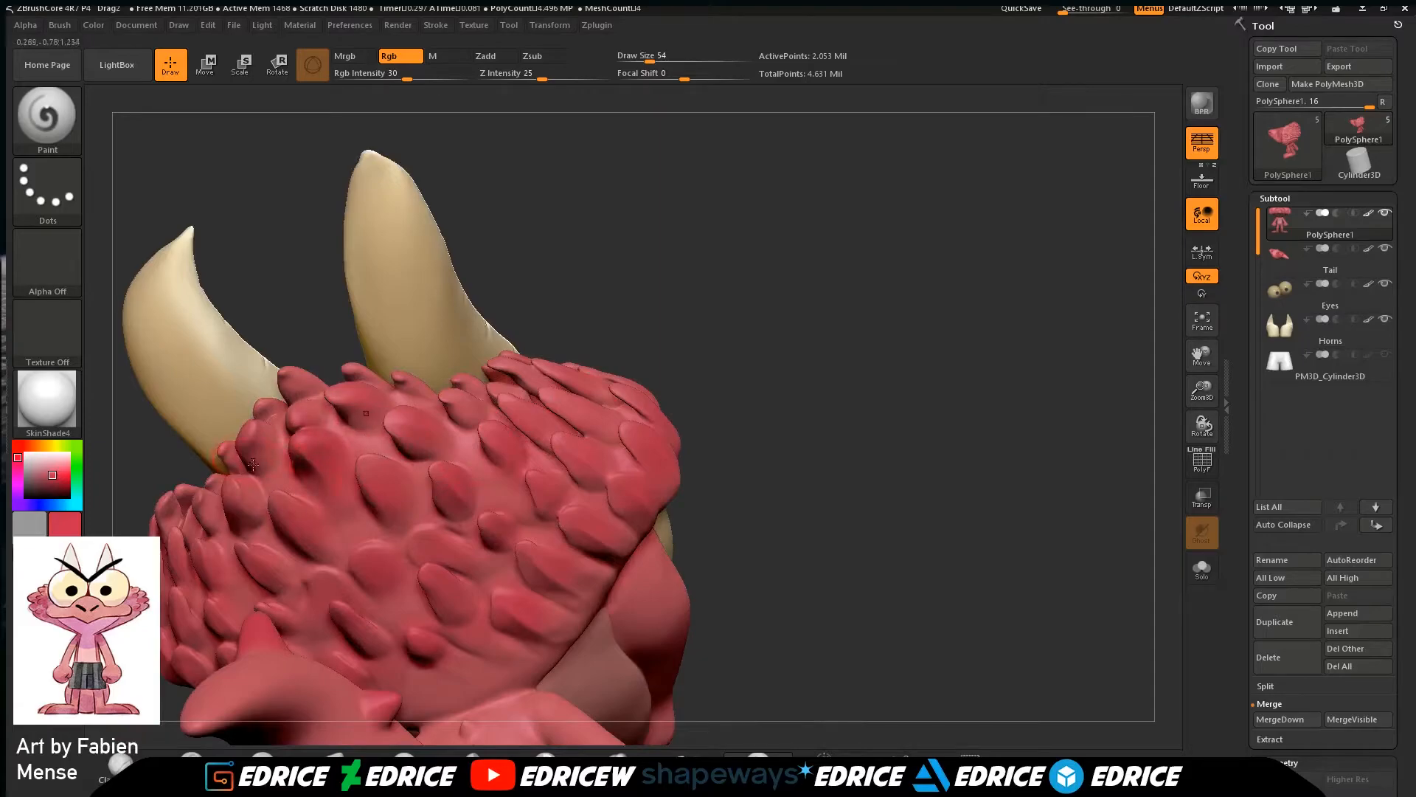
mouse_move(963, 410)
mouse_down()
mouse_move(985, 354)
mouse_move(1073, 443)
mouse_move(1075, 357)
mouse_move(945, 408)
mouse_up()
Reduce the draw size to 35 and paint the three bumps on the character's back red.
drag(1204, 391, 1212, 441)
drag(1205, 357, 1365, 81)
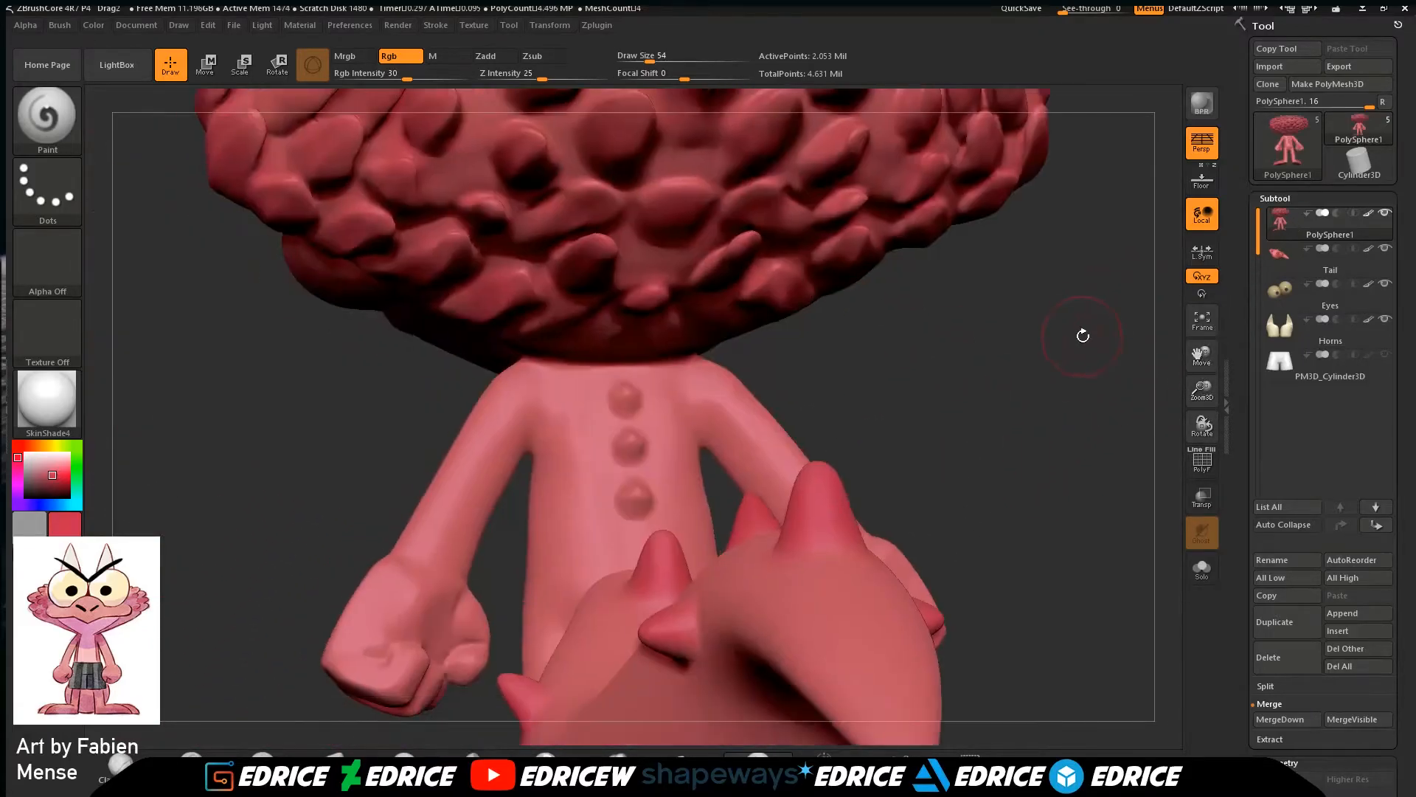
drag(1084, 332, 1066, 321)
click(645, 60)
drag(599, 410, 606, 402)
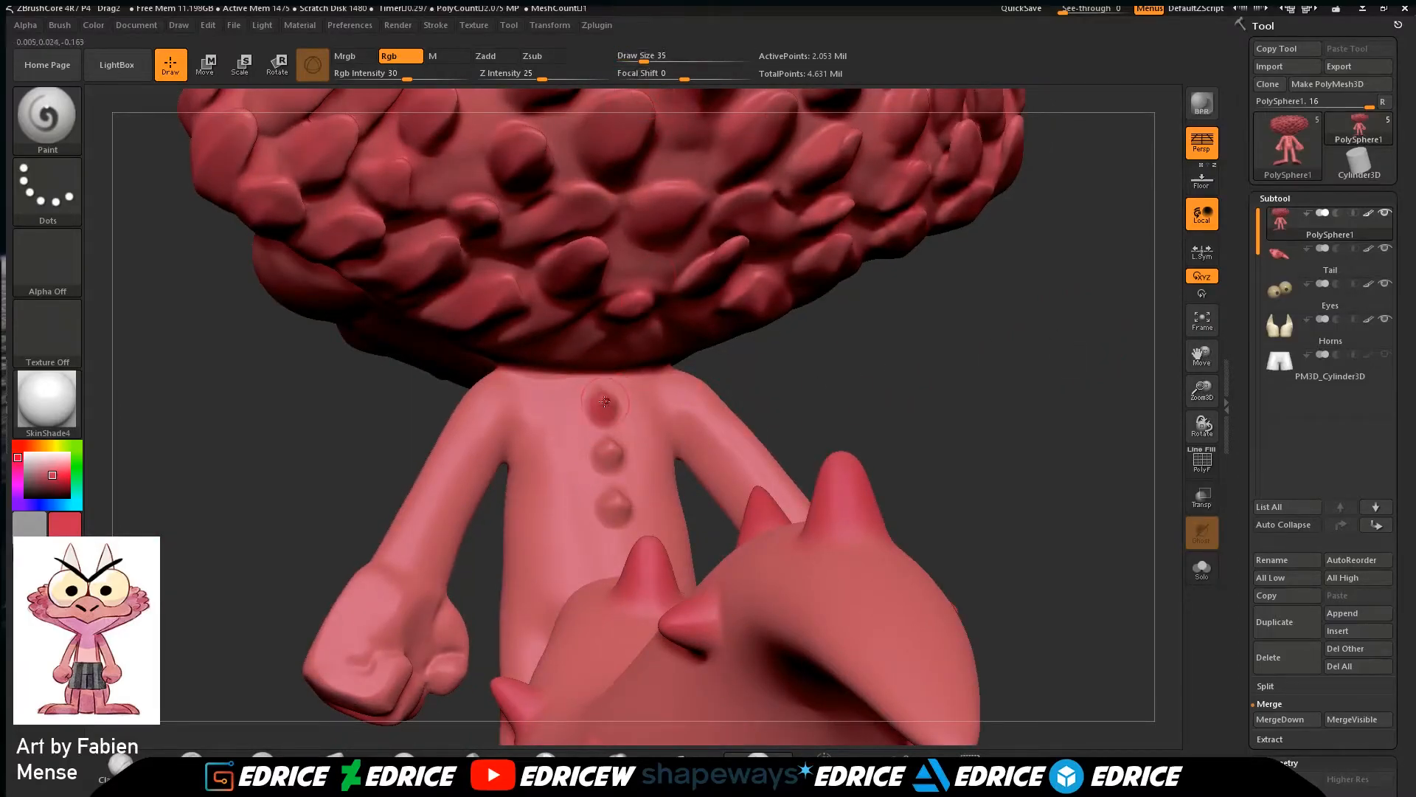
drag(782, 362, 830, 369)
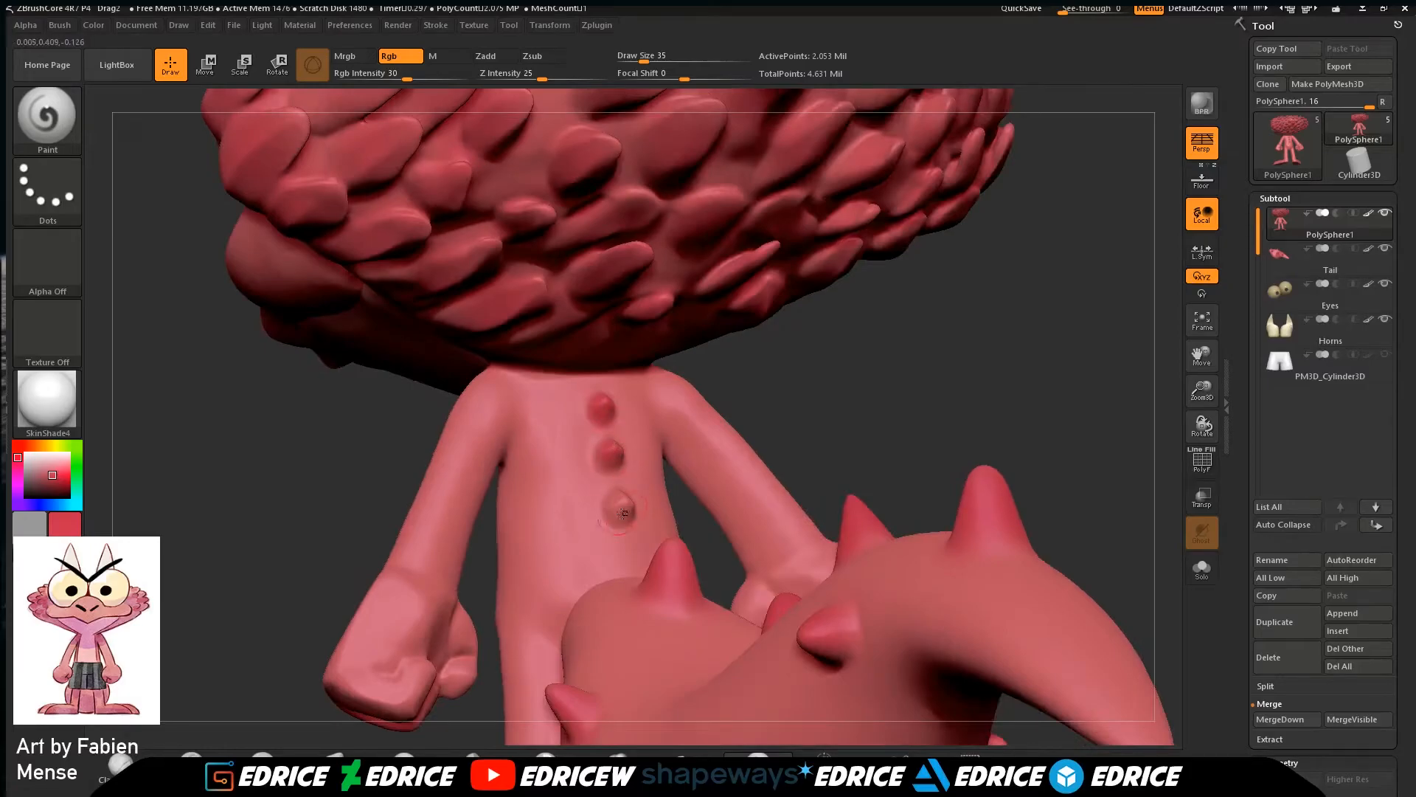
drag(762, 410, 628, 485)
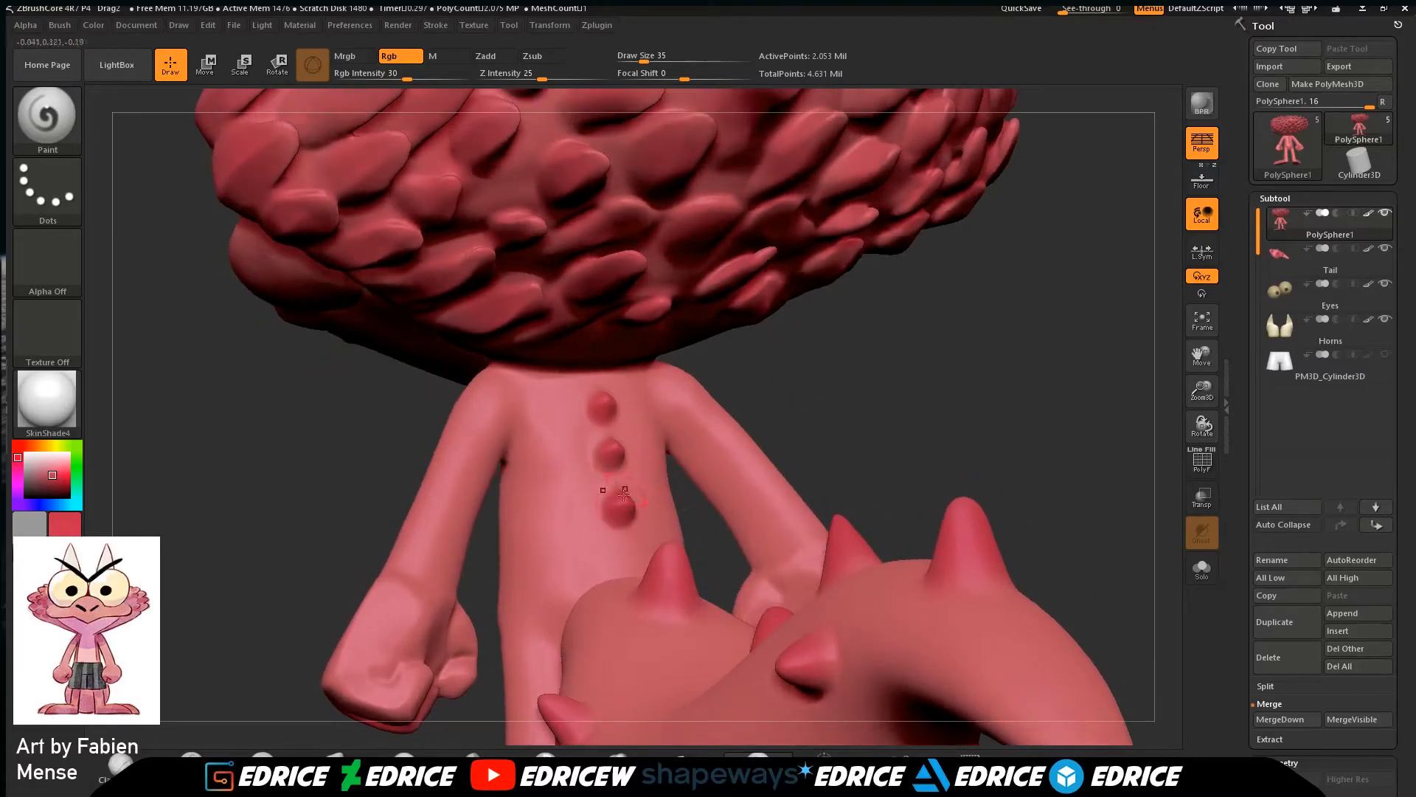
Set the paint colour to black and start painting the inside of the nostril near the tip of the snout.
drag(1029, 441, 1236, 362)
alt+drag(1129, 354, 1110, 420)
drag(1100, 633, 1200, 435)
drag(1063, 476, 1125, 476)
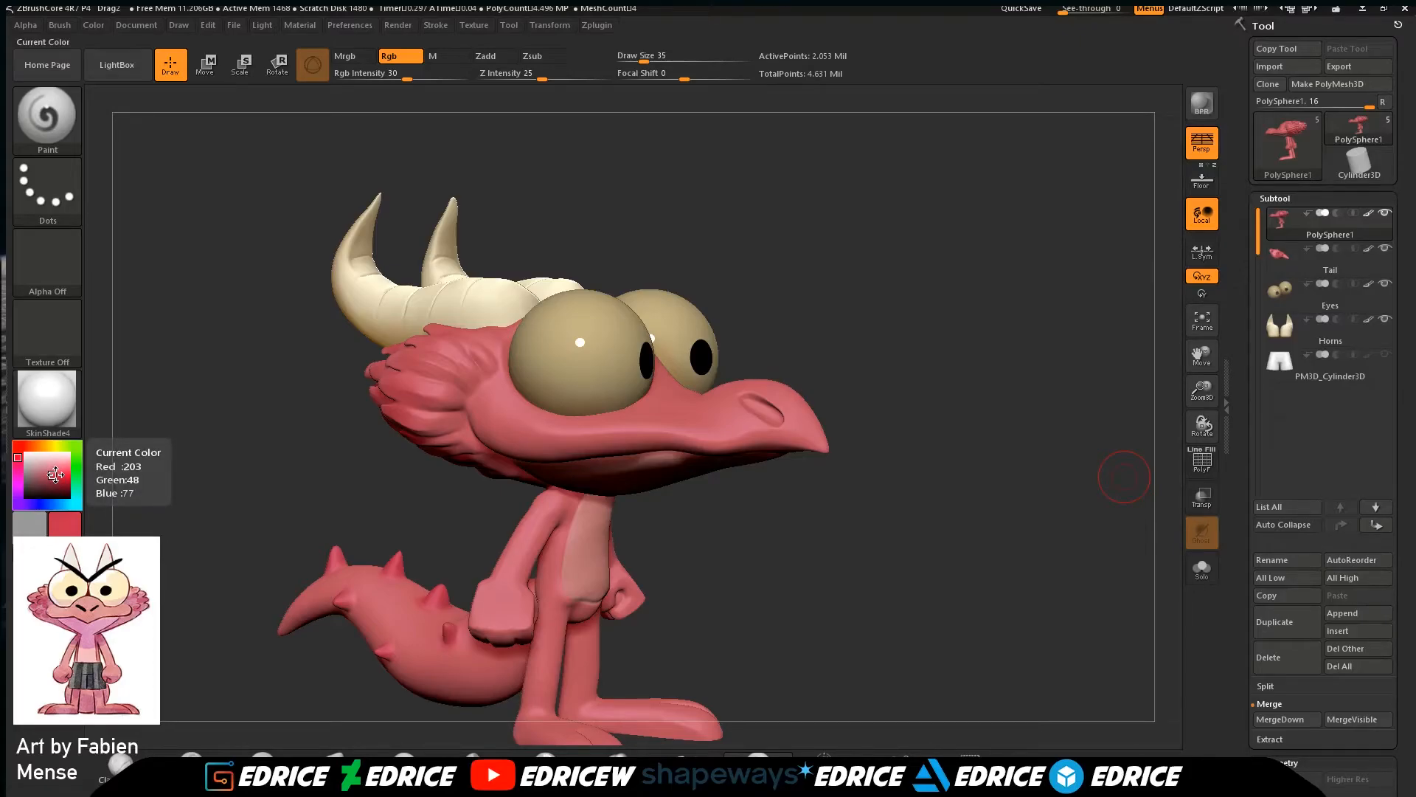
click(26, 496)
drag(1202, 391, 1211, 499)
mouse_move(1202, 357)
mouse_down()
mouse_move(1056, 480)
mouse_move(1099, 484)
mouse_move(1212, 402)
mouse_up()
drag(1202, 363, 989, 411)
key(shift)
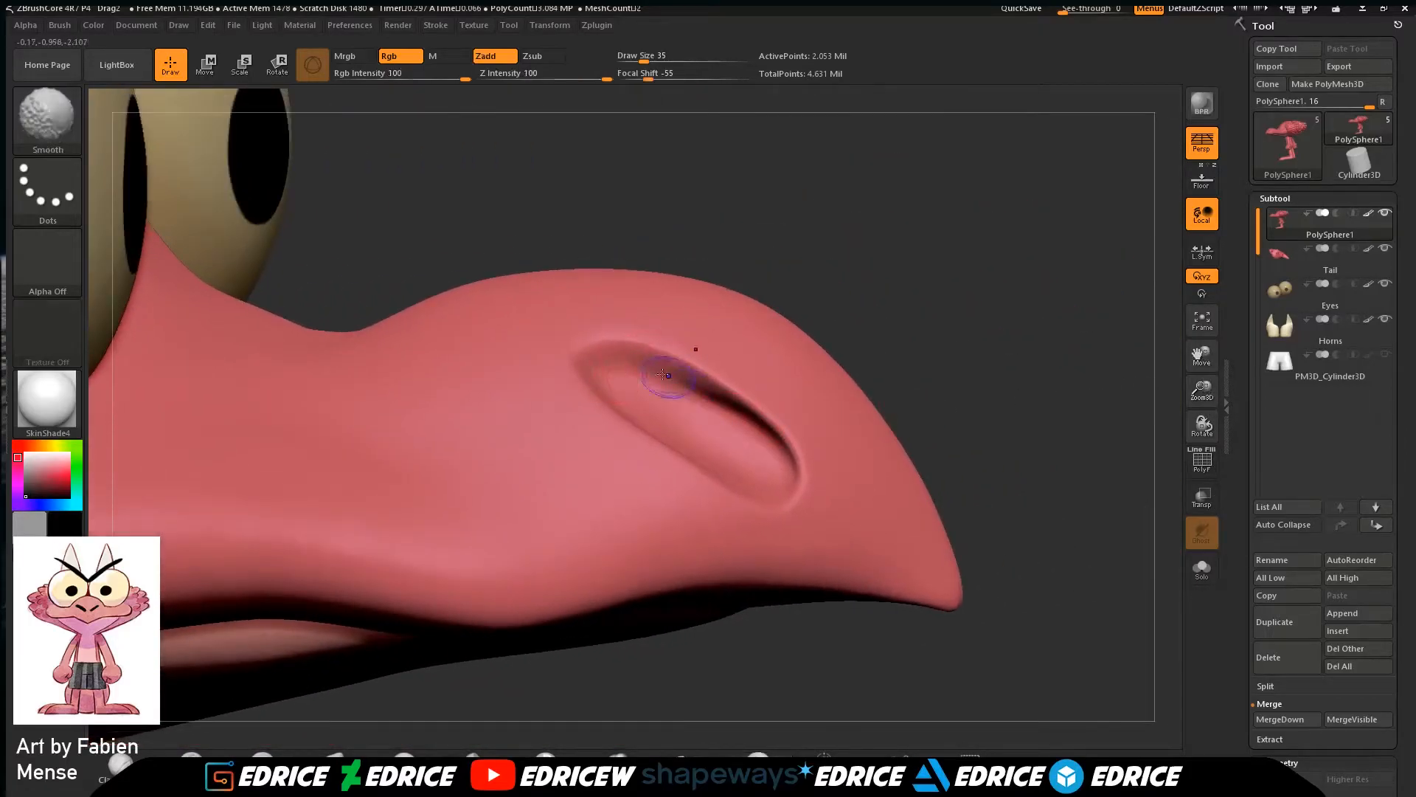
mouse_move(622, 383)
mouse_down()
mouse_move(708, 428)
mouse_move(662, 419)
mouse_move(730, 468)
mouse_up()
drag(830, 317, 867, 312)
drag(624, 380, 745, 459)
mouse_move(745, 459)
mouse_down()
mouse_move(686, 419)
mouse_move(741, 462)
mouse_up()
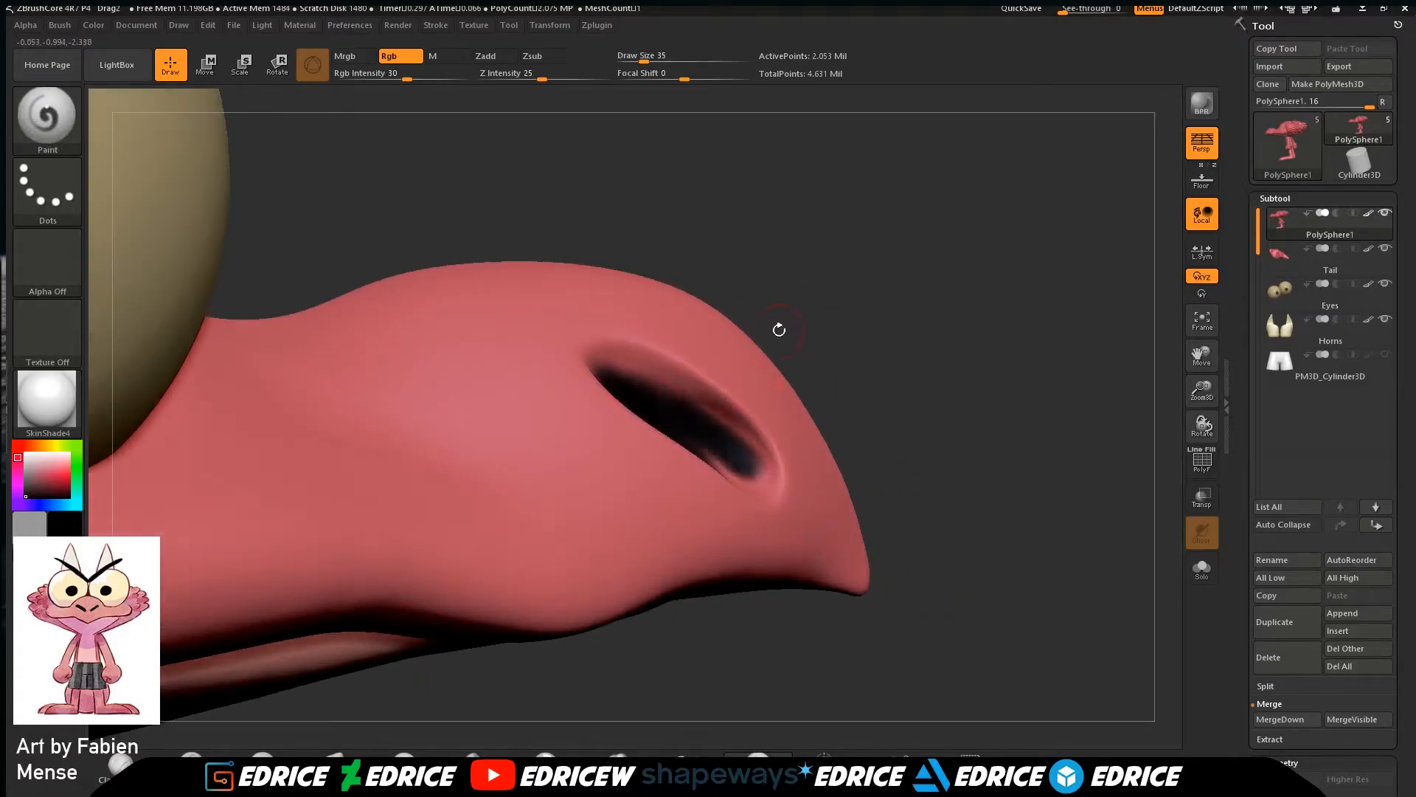
Build up the black inside the nostril until the cavity is solidly filled to its edges.
drag(833, 295, 801, 314)
mouse_move(602, 401)
mouse_down()
mouse_move(710, 453)
mouse_move(690, 458)
mouse_move(587, 392)
mouse_move(654, 446)
mouse_move(763, 490)
mouse_move(749, 464)
mouse_up()
drag(590, 376, 707, 382)
right_drag(707, 382, 676, 250)
drag(610, 396, 619, 401)
drag(818, 296, 799, 322)
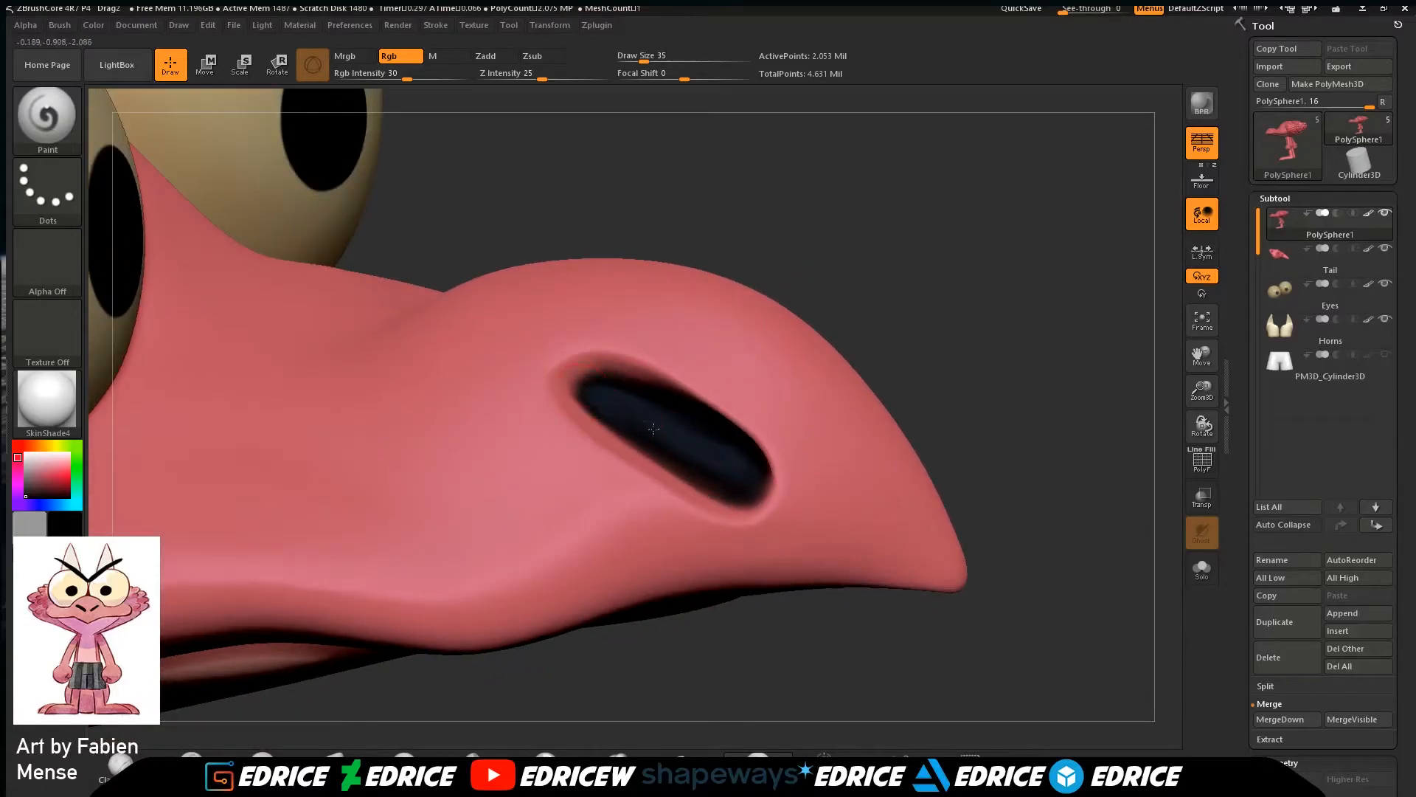
right_drag(769, 398, 679, 436)
drag(680, 436, 741, 488)
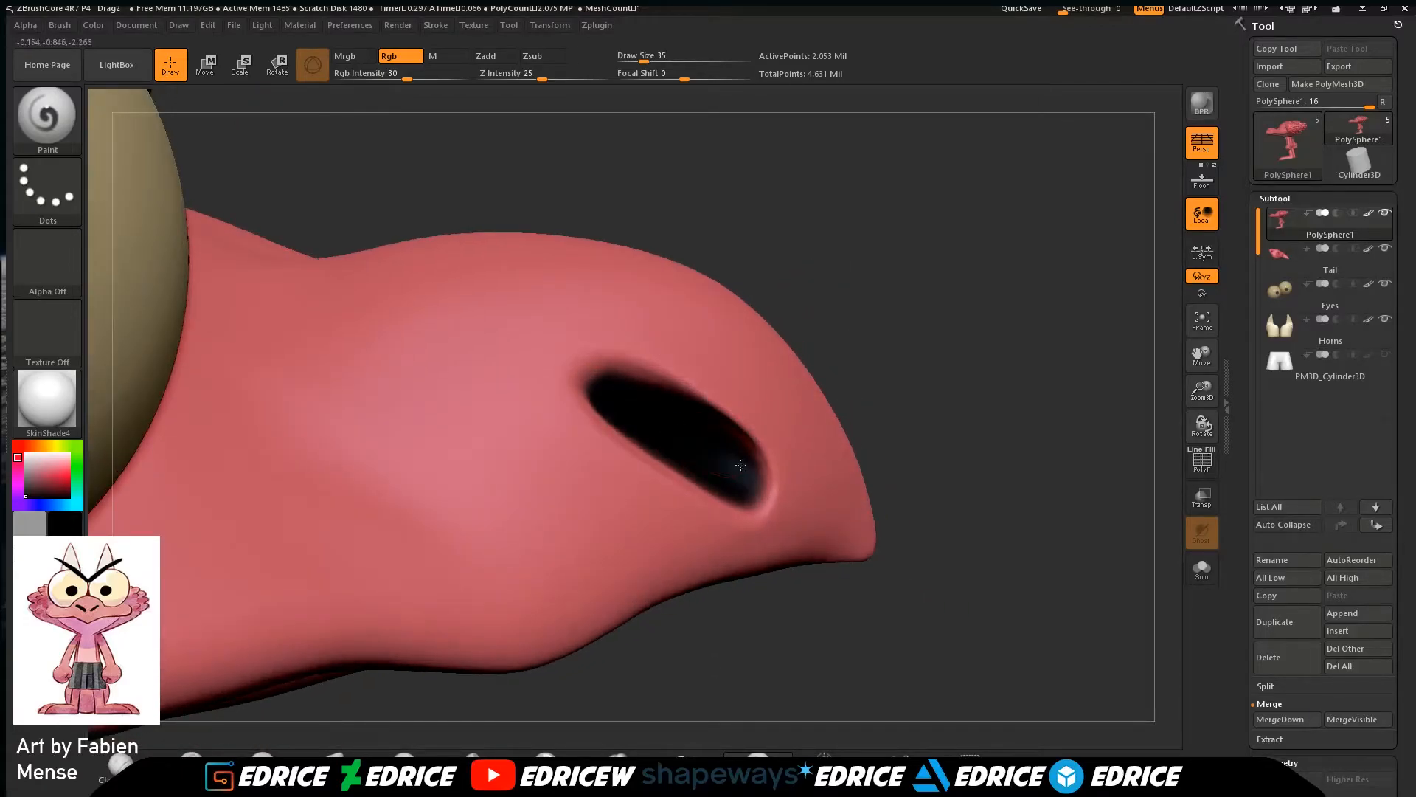
click(1199, 322)
drag(1157, 442, 1135, 486)
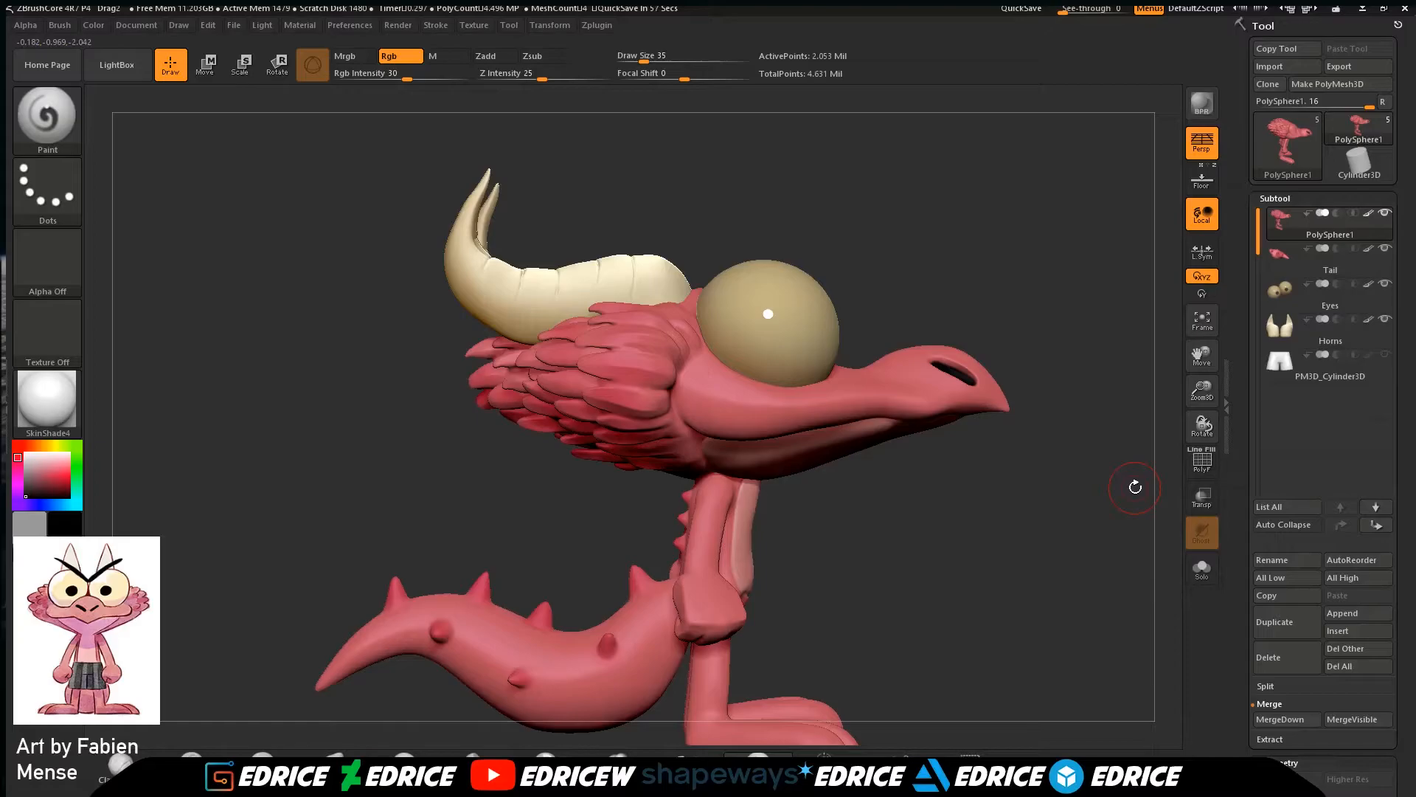
mouse_move(1129, 489)
mouse_down()
mouse_move(1148, 442)
mouse_move(1115, 505)
mouse_up()
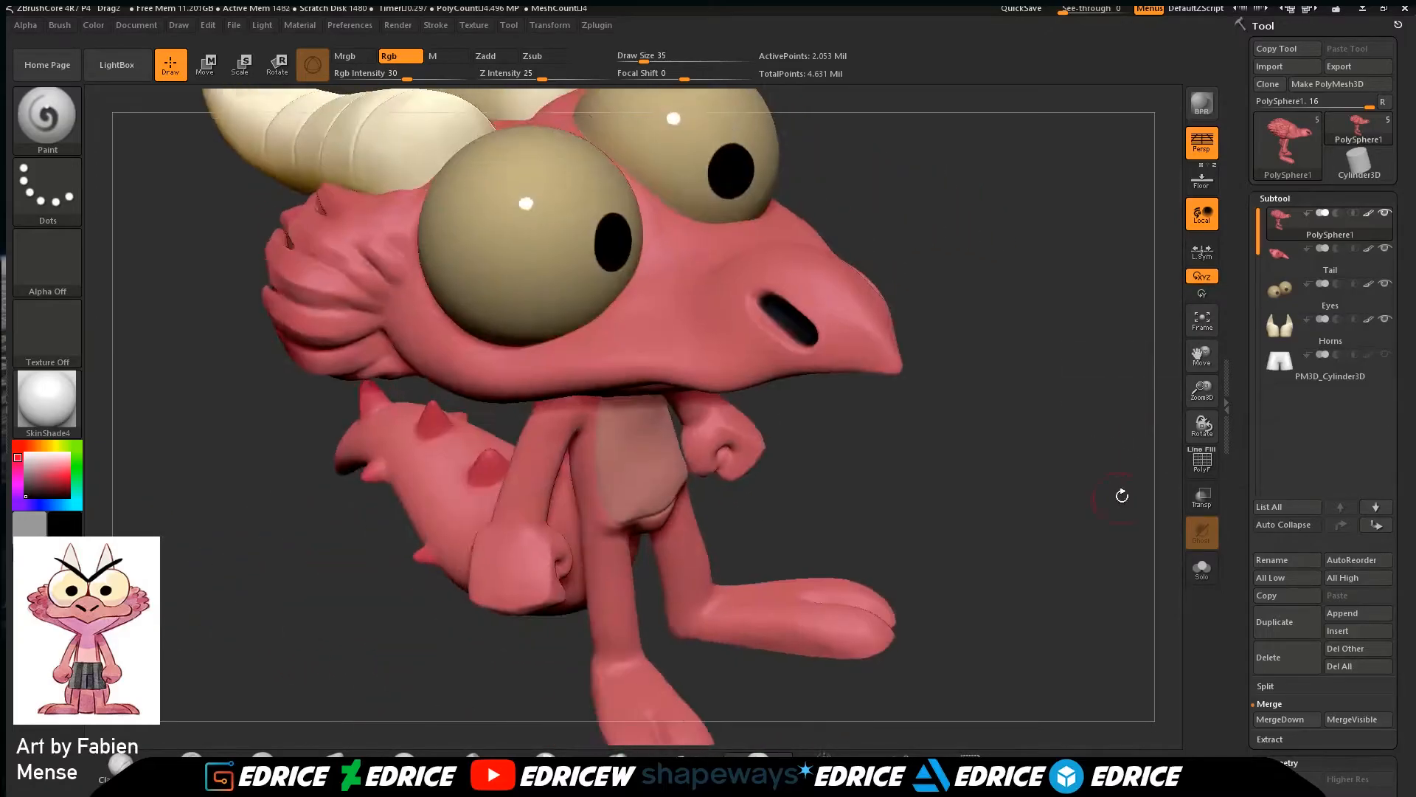
Make the other subtools transparent, raise the draw size to 68 and paint the eye sockets beneath the eyeballs black.
drag(1210, 390, 1205, 369)
drag(1202, 363, 1190, 580)
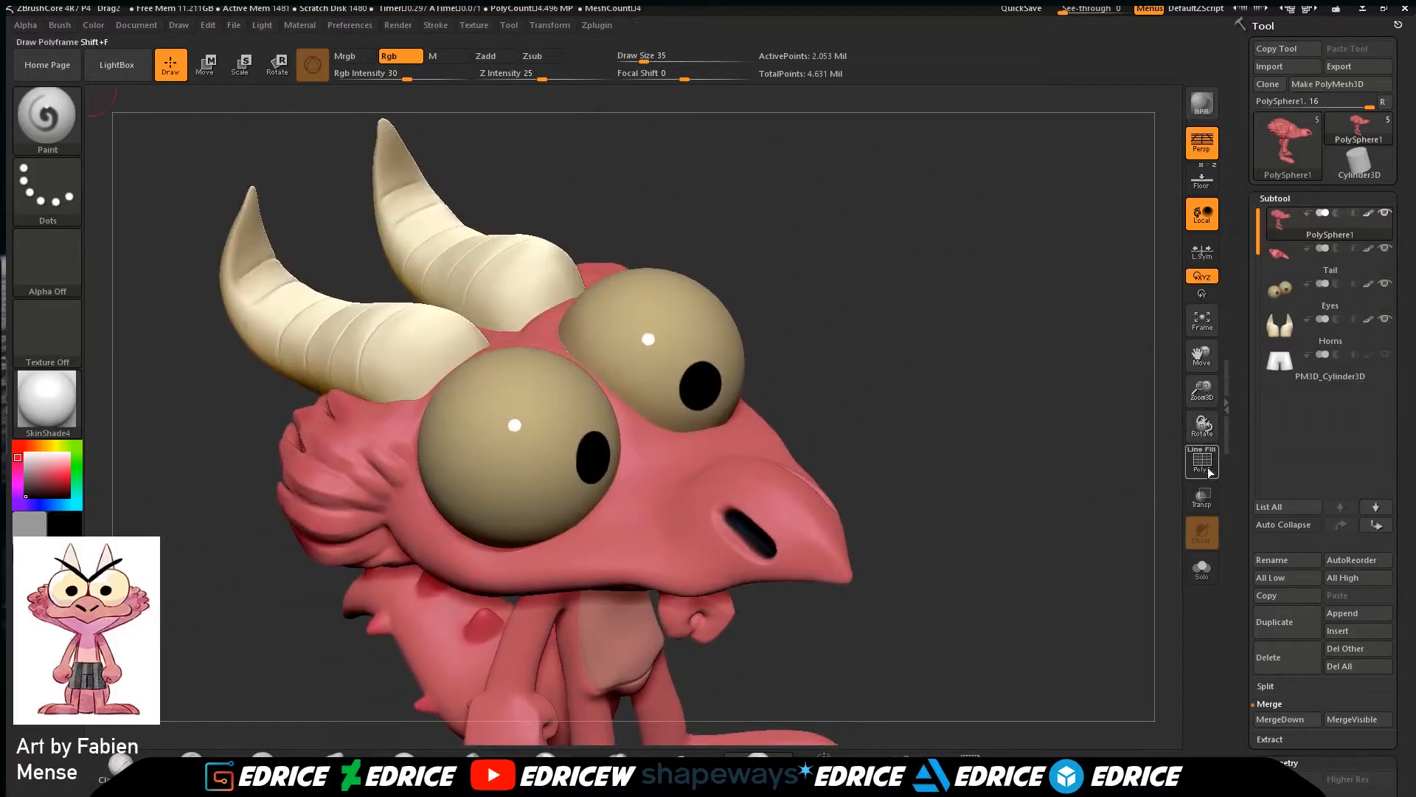
click(1202, 497)
drag(1084, 472, 1043, 452)
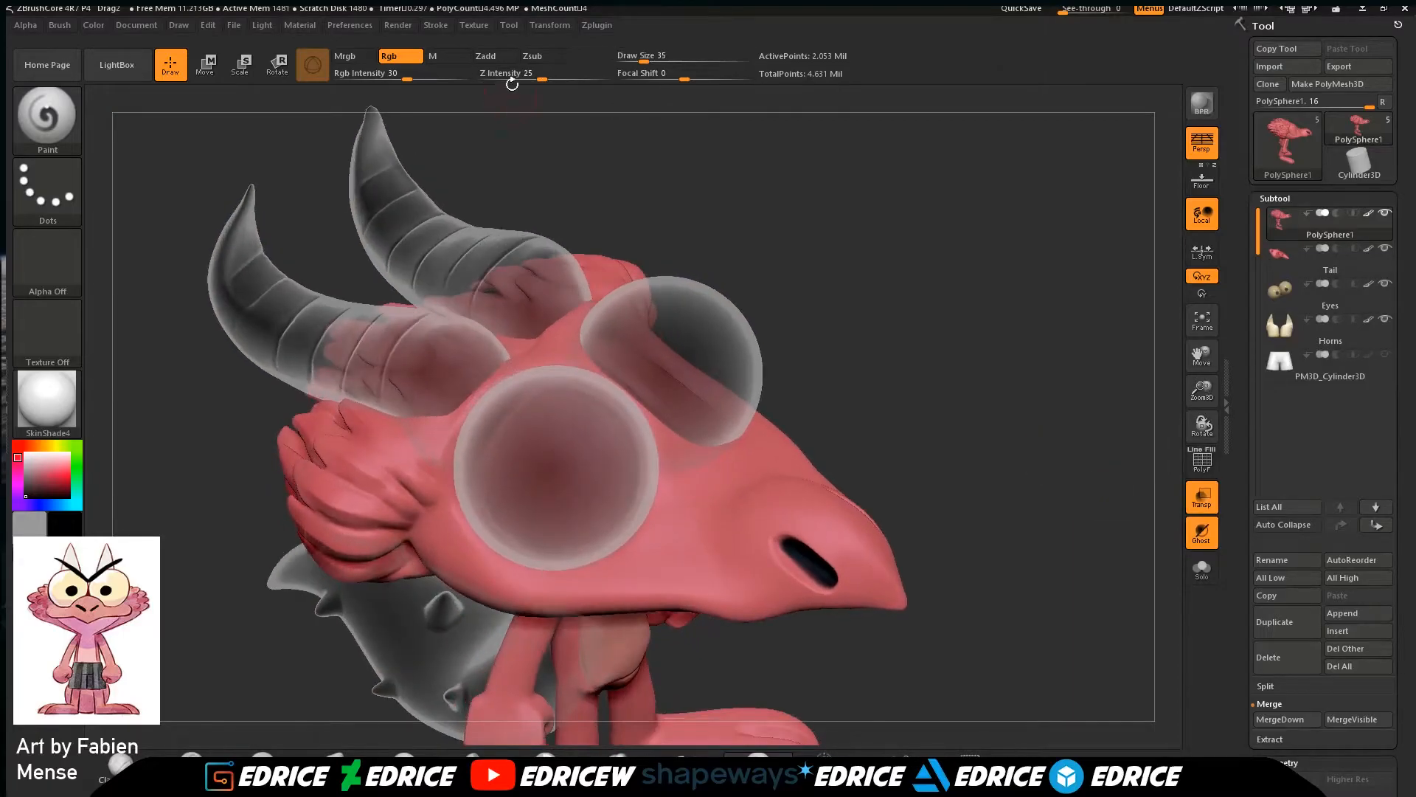
drag(645, 65, 654, 63)
drag(561, 488, 555, 454)
drag(795, 253, 708, 259)
mouse_move(545, 443)
mouse_down()
mouse_move(583, 450)
mouse_move(594, 509)
mouse_up()
drag(752, 225, 849, 203)
drag(568, 416, 526, 507)
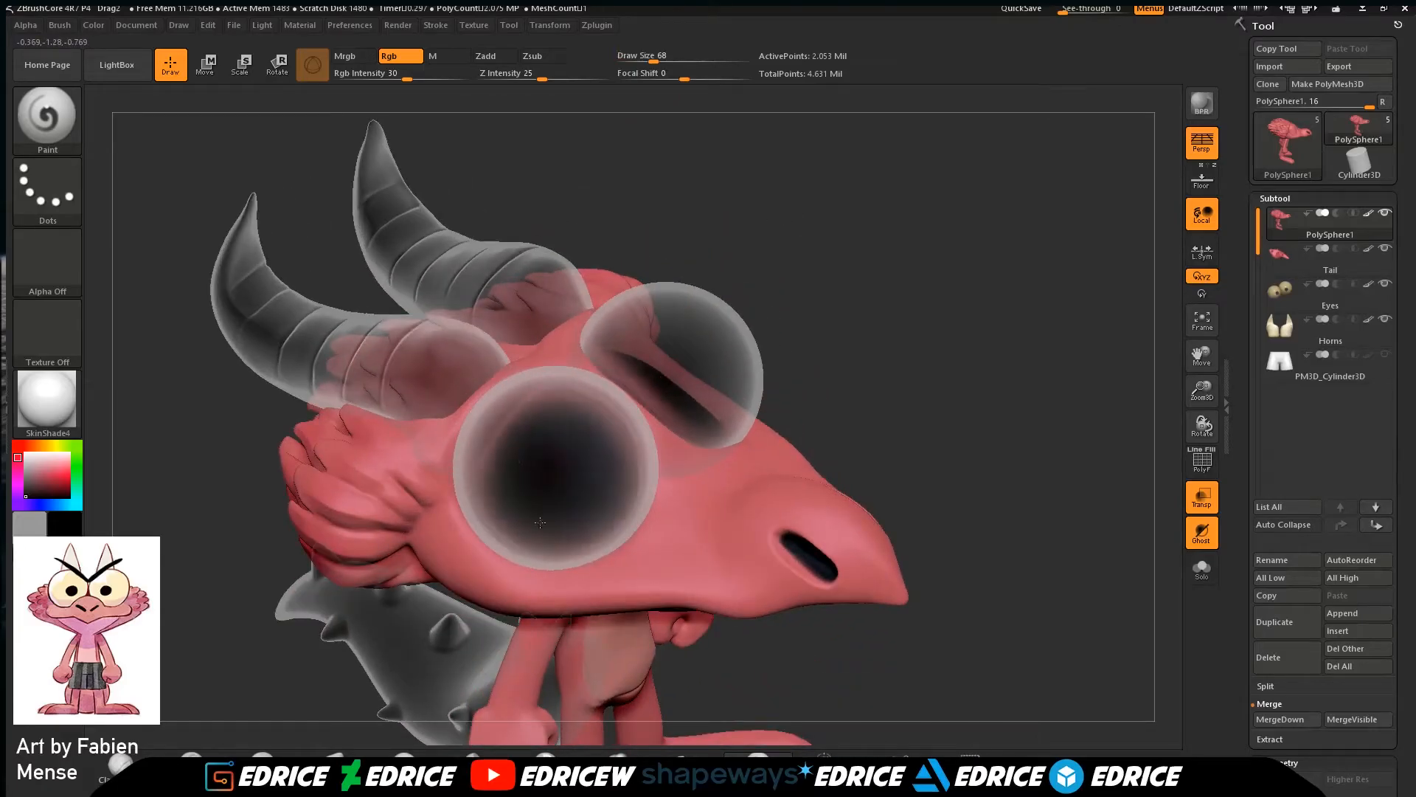
drag(608, 483, 613, 436)
drag(777, 263, 795, 220)
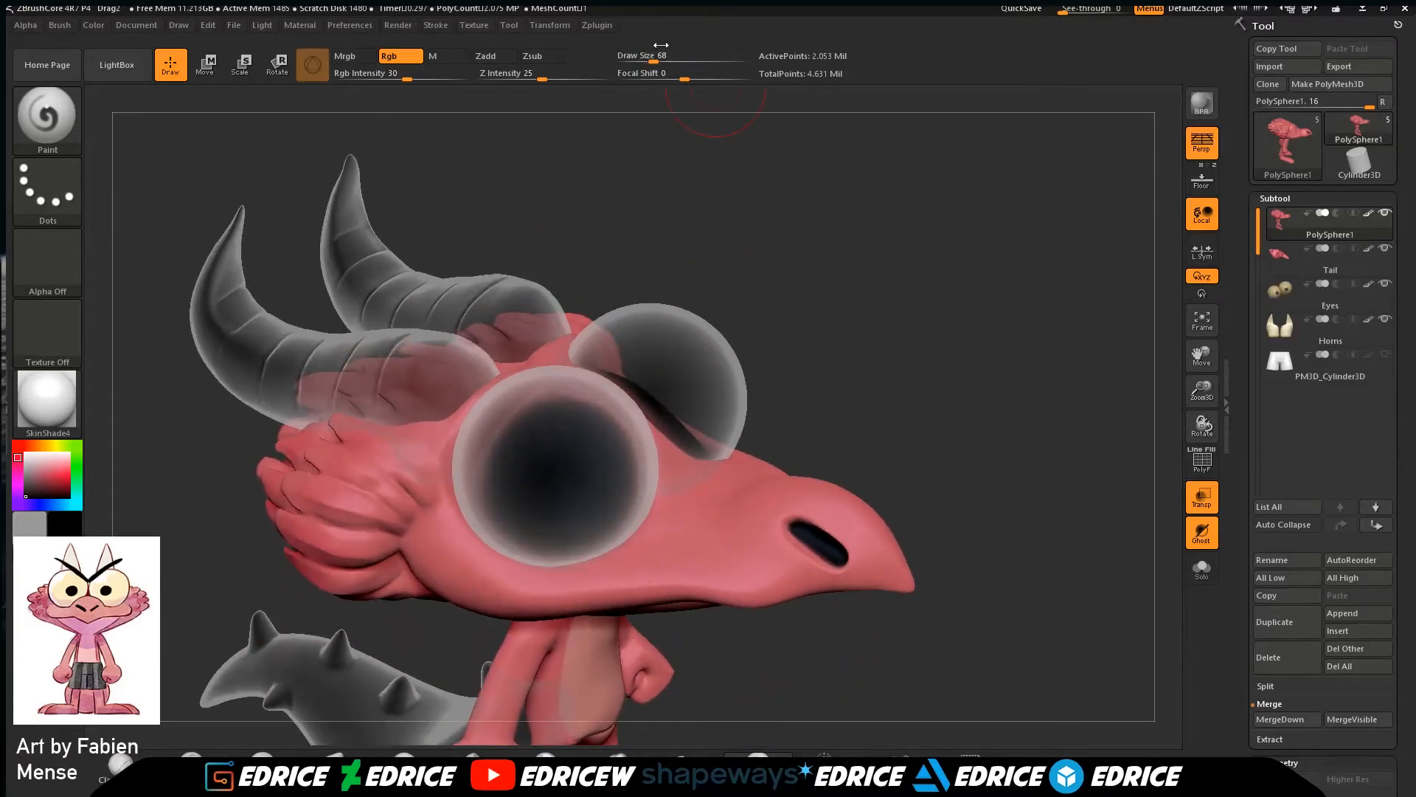
Turn off transparency, sample the skin colour and shift it to a deeper red (179, 32, 49), and hide the Eyes subtool.
click(1202, 498)
drag(1004, 420, 999, 452)
drag(52, 481, 557, 583)
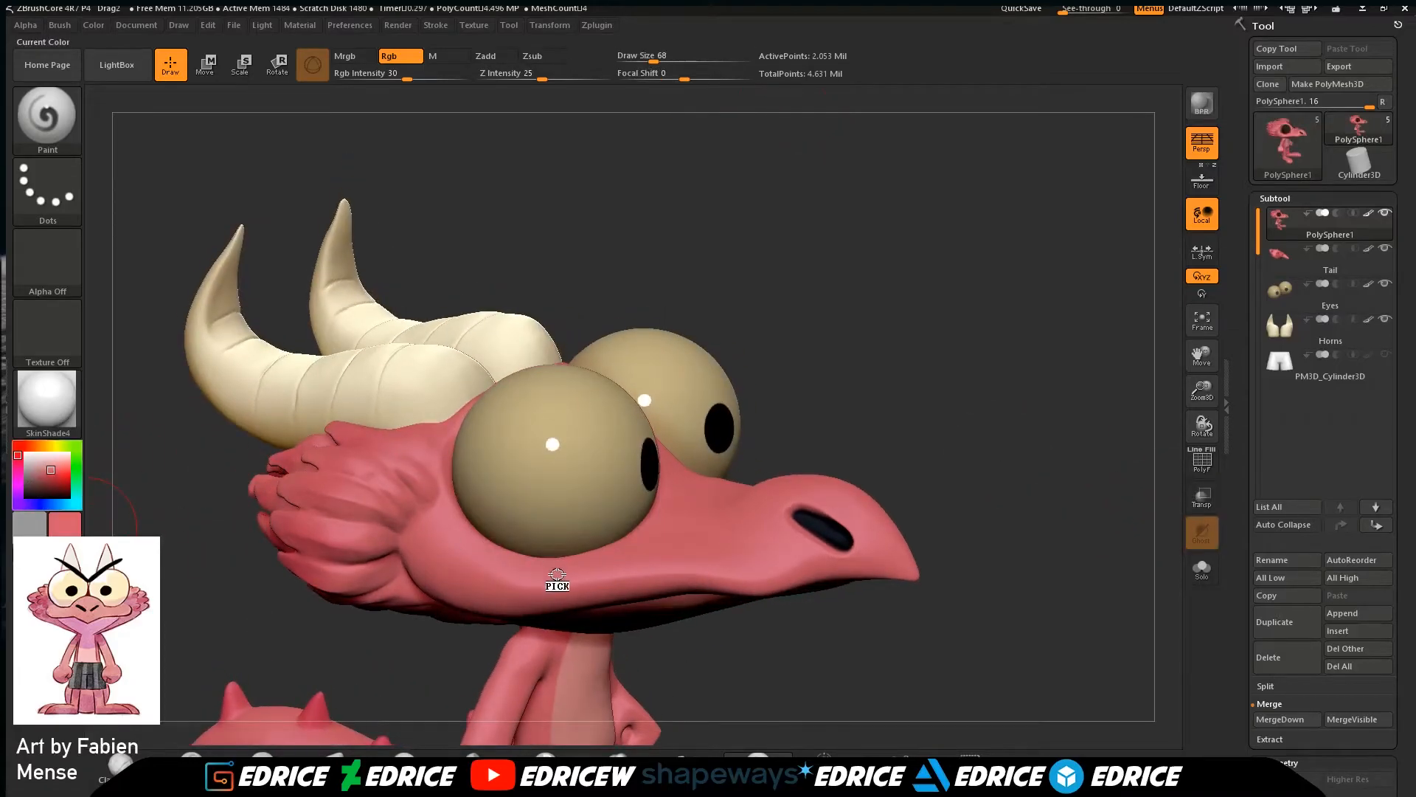
drag(53, 472, 56, 479)
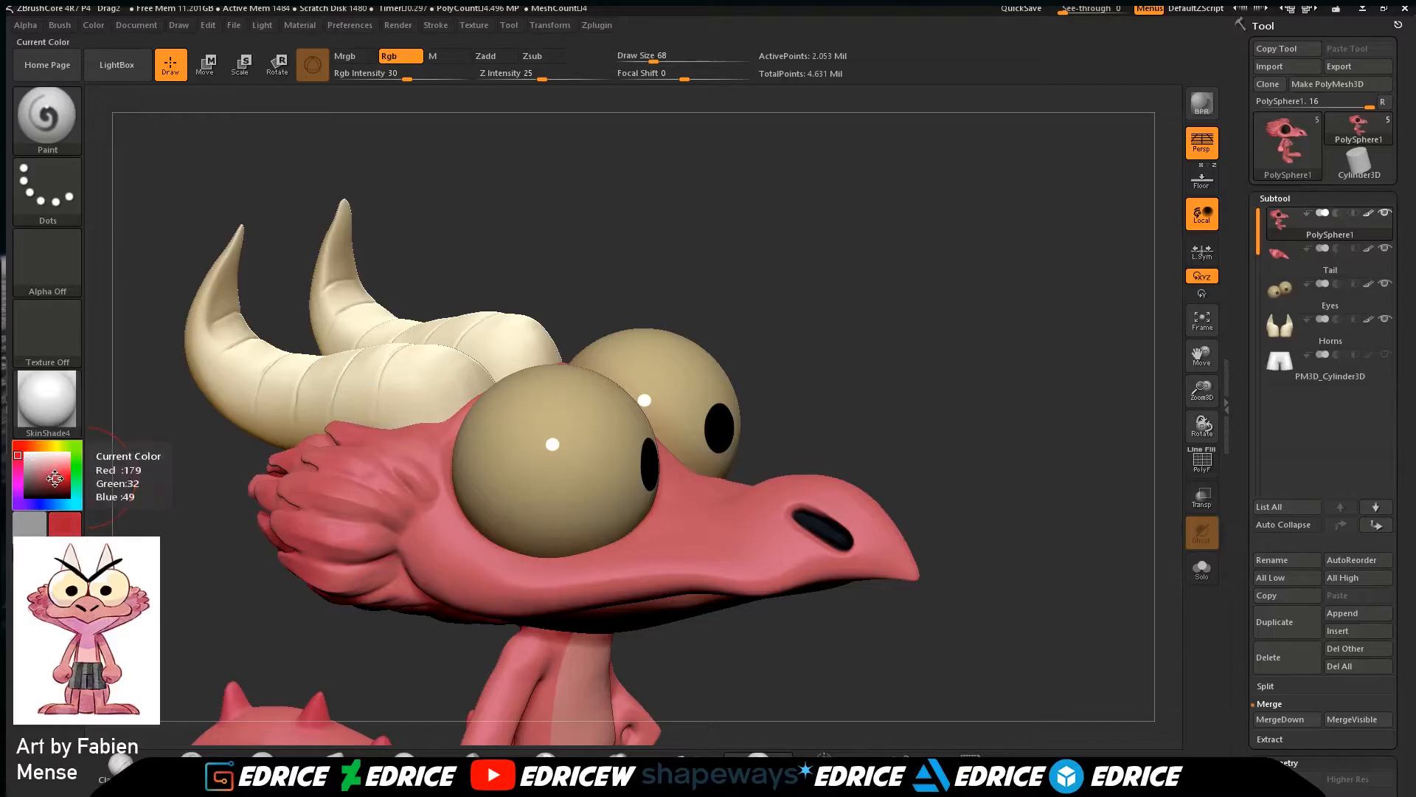
click(1386, 286)
Reduce the draw size to 56 and paint a red ring around the black eye sockets.
drag(1129, 413, 1104, 496)
drag(1203, 391, 1206, 404)
drag(655, 58, 650, 59)
drag(445, 472, 508, 364)
drag(667, 449, 662, 489)
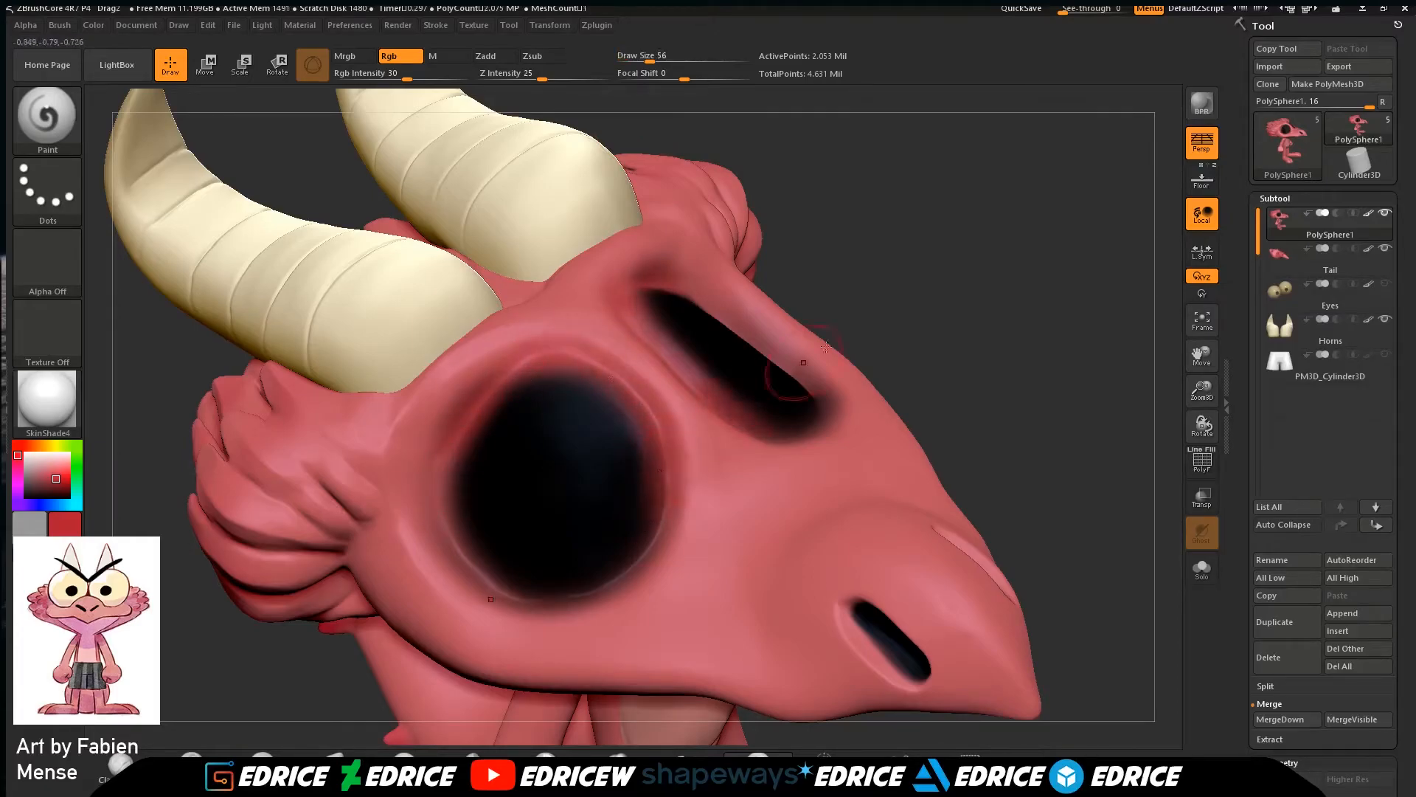
drag(849, 310, 896, 291)
drag(427, 468, 481, 577)
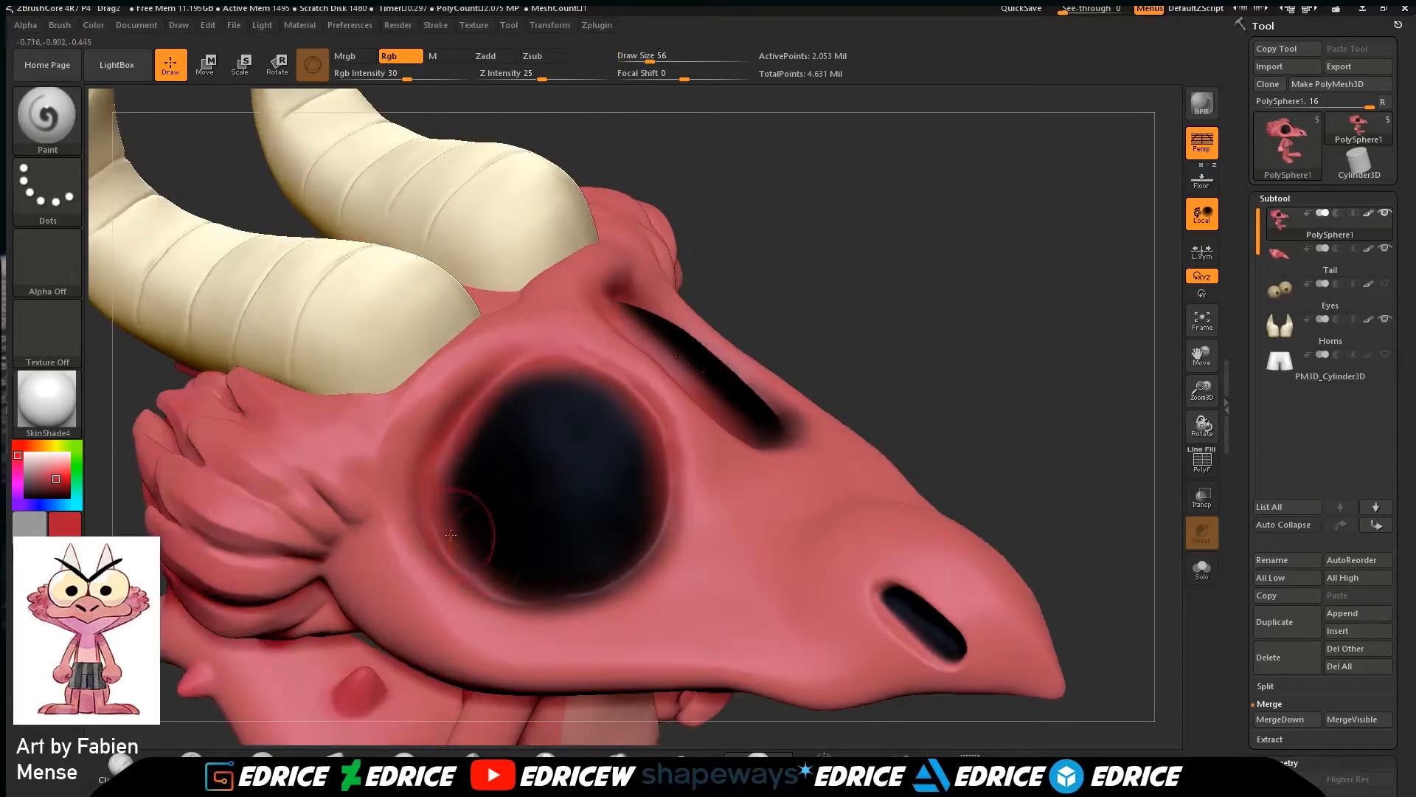
drag(863, 396, 723, 473)
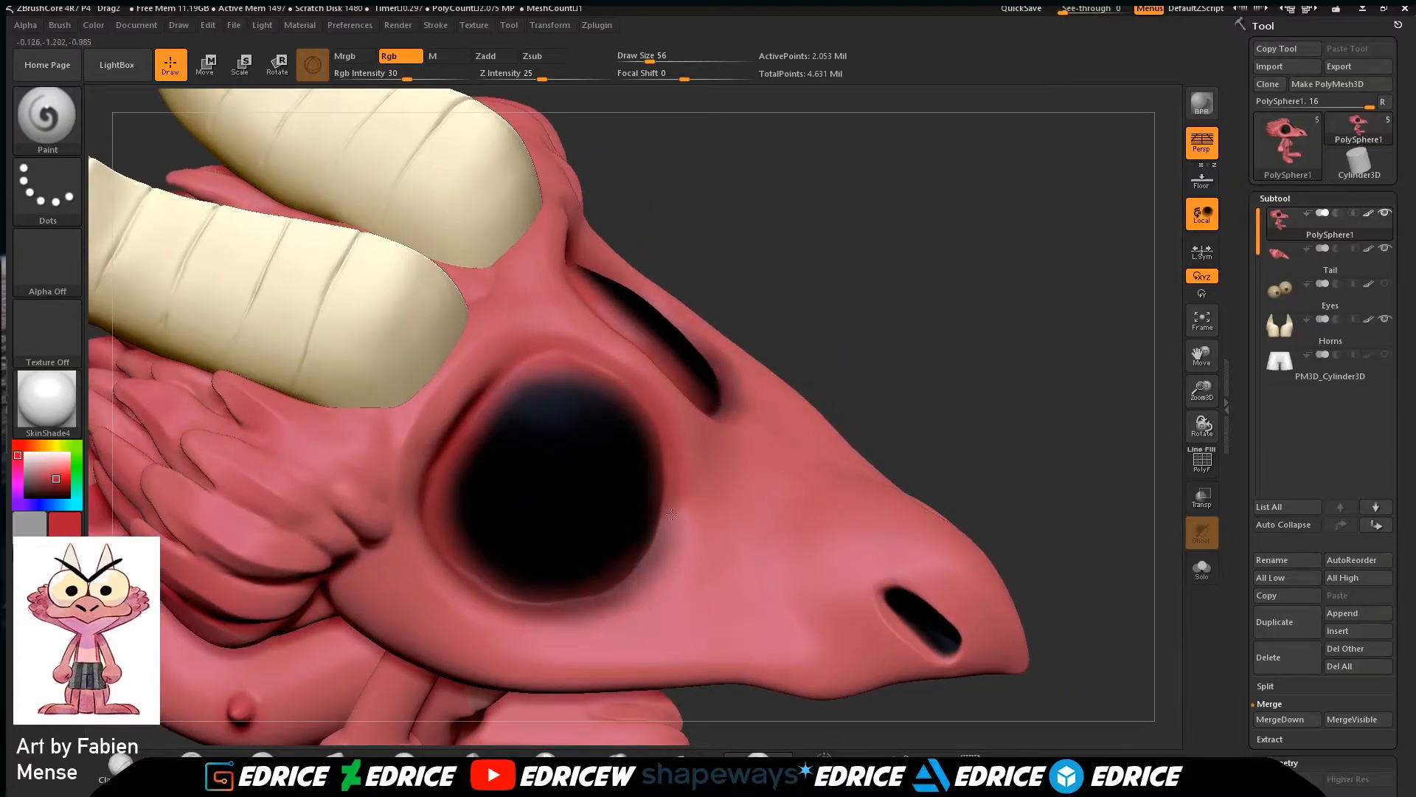
Switch to a darker red and deepen the shading around the rims of the eye sockets.
click(55, 486)
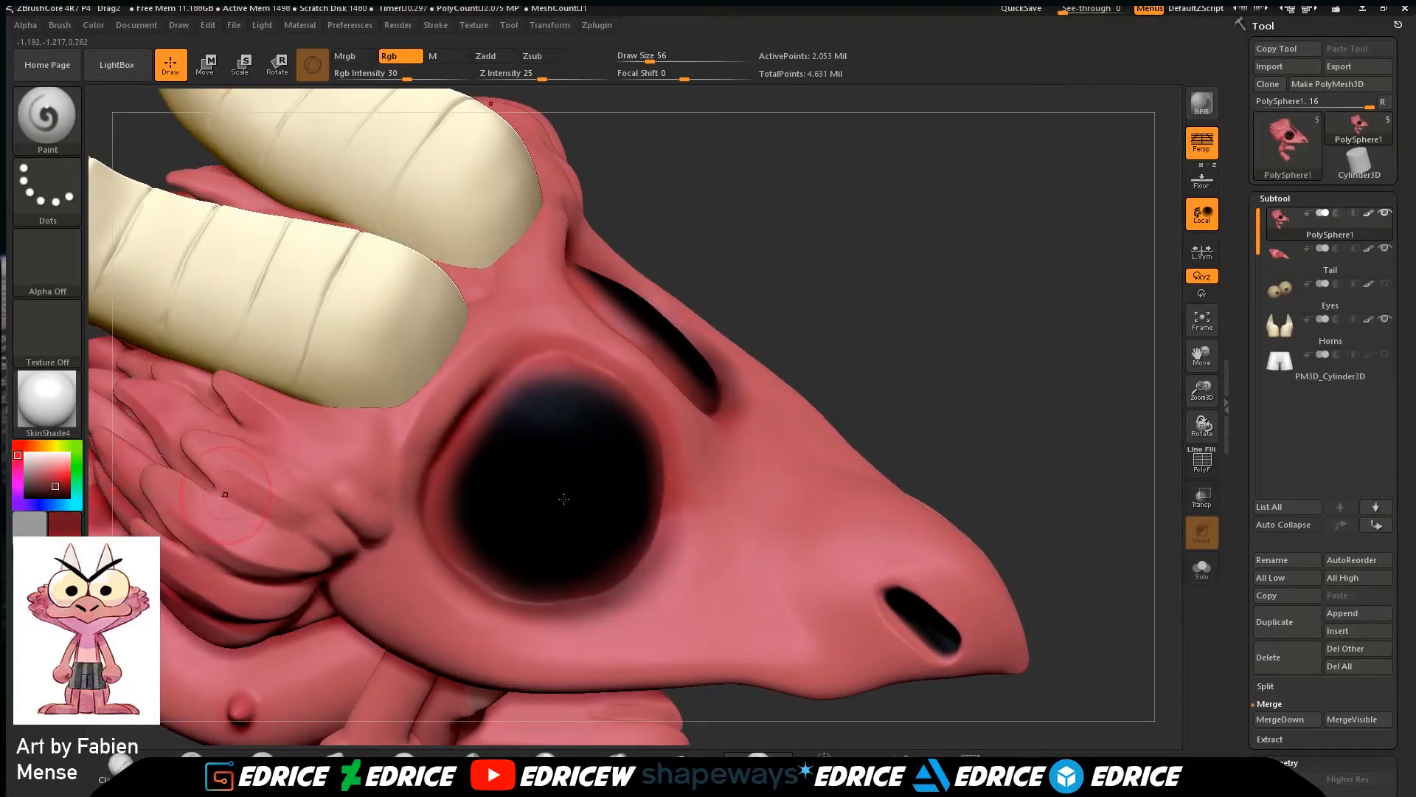
drag(663, 509, 647, 545)
mouse_move(488, 398)
mouse_down()
mouse_move(440, 498)
mouse_move(447, 557)
mouse_move(501, 590)
mouse_up()
drag(905, 410, 841, 421)
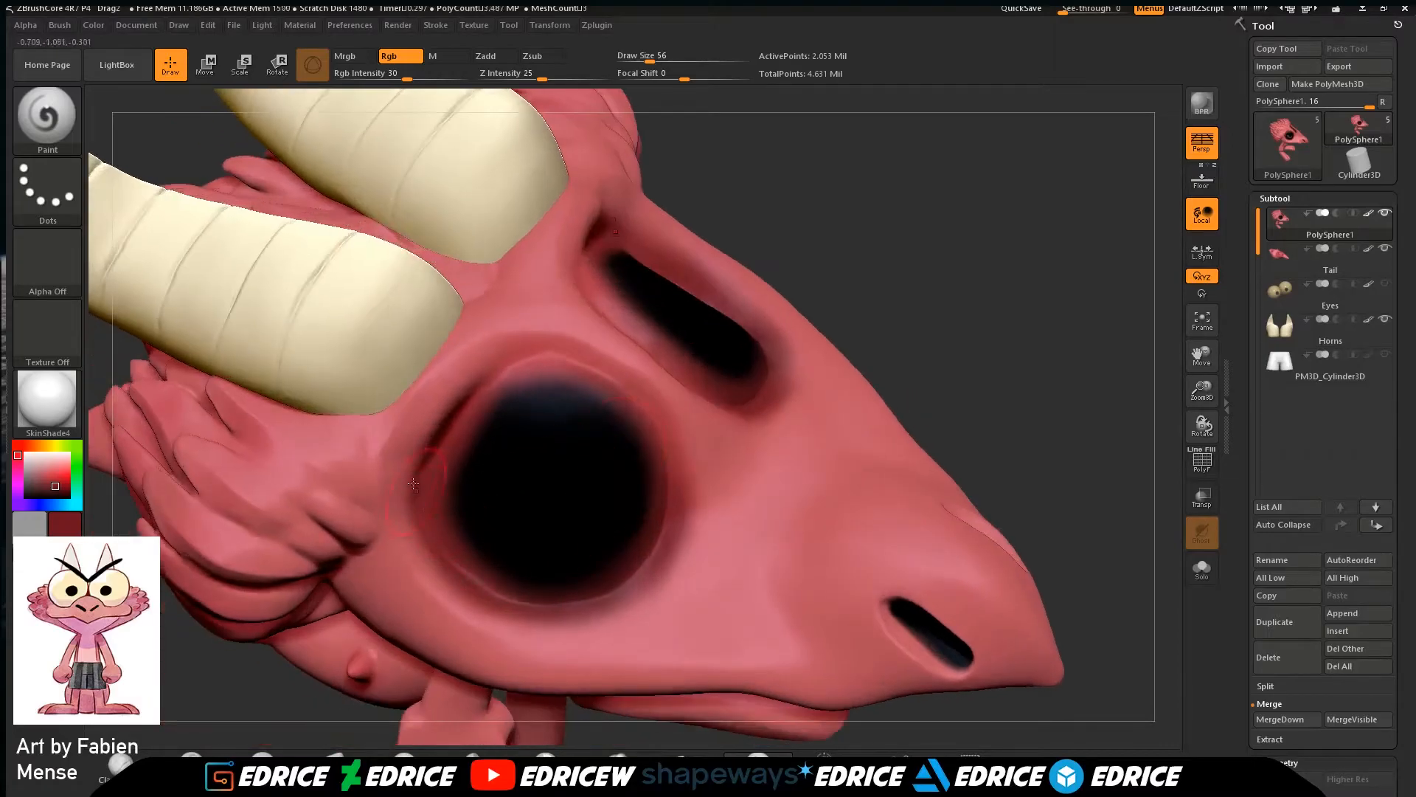
Reduce the draw size to 35 and shade the nostril rim with dark red, blending the black into the skin.
drag(974, 446, 1117, 319)
drag(1202, 391, 1204, 443)
mouse_move(1201, 357)
mouse_down()
mouse_move(1160, 351)
mouse_move(784, 171)
mouse_move(735, 227)
mouse_up()
drag(652, 59, 644, 60)
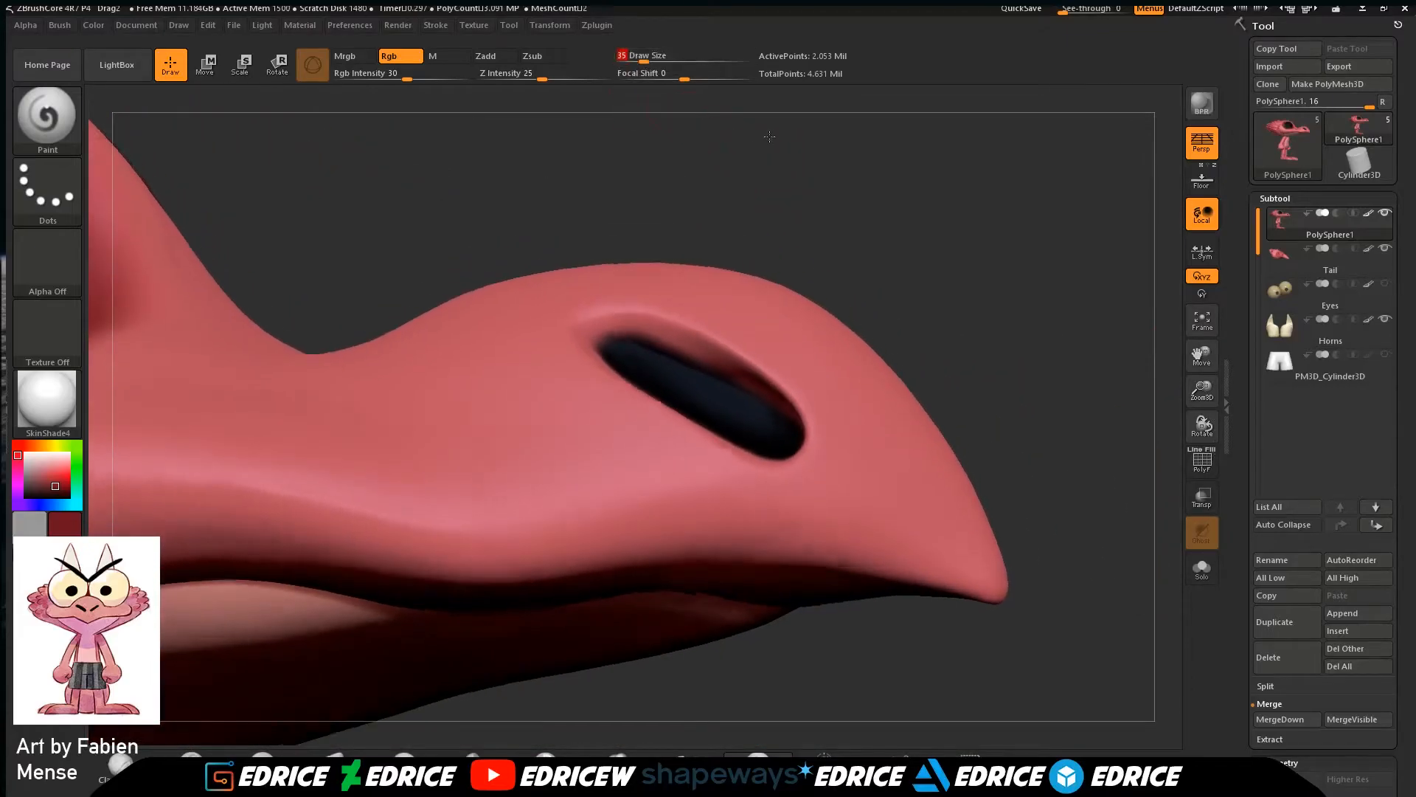
drag(708, 244, 744, 201)
drag(636, 314, 764, 385)
drag(856, 206, 730, 288)
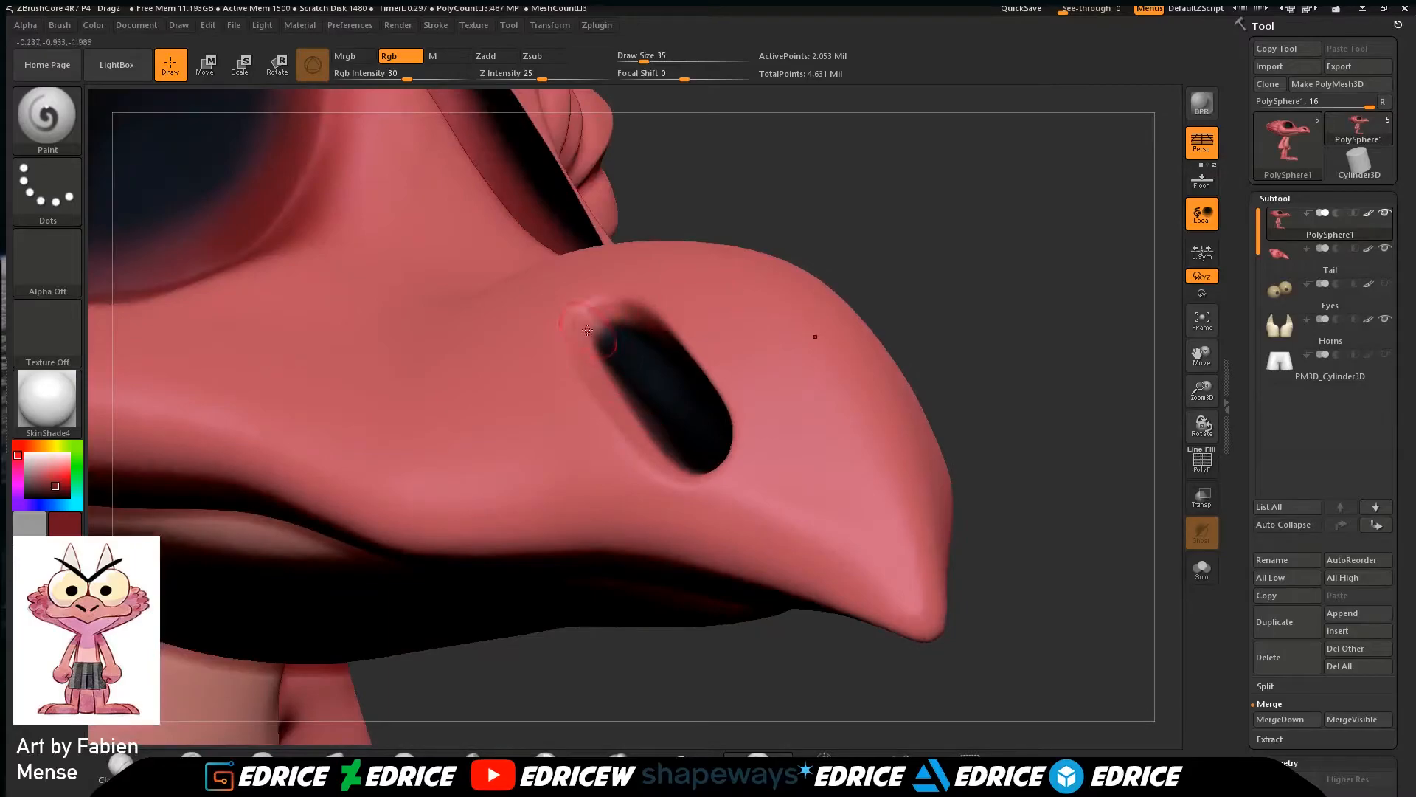
right_drag(588, 331, 602, 356)
drag(603, 377, 643, 502)
drag(713, 641, 845, 620)
drag(682, 501, 648, 503)
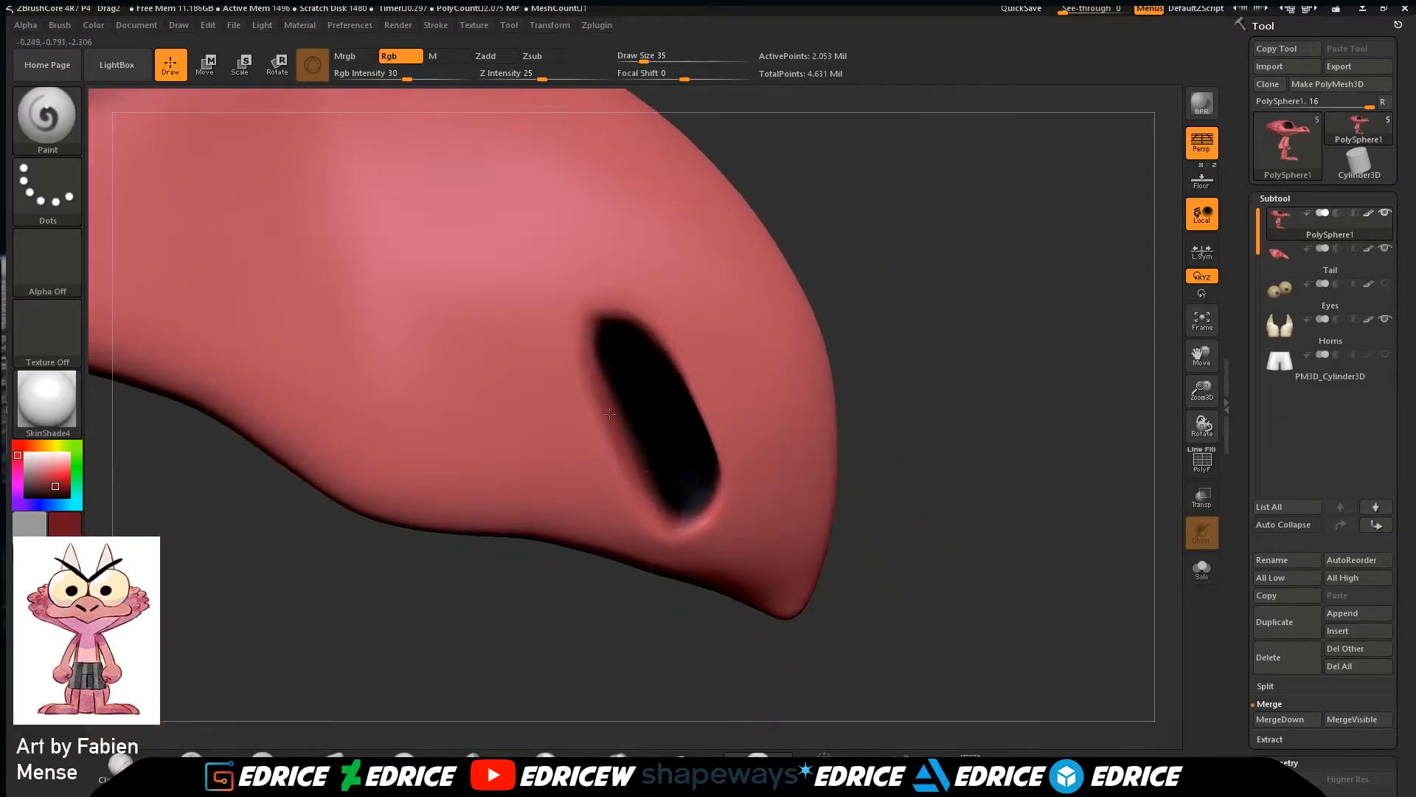
Frame the model, show the Eyes subtool again and view the head from above.
click(1205, 324)
drag(1113, 507, 1102, 402)
click(1385, 283)
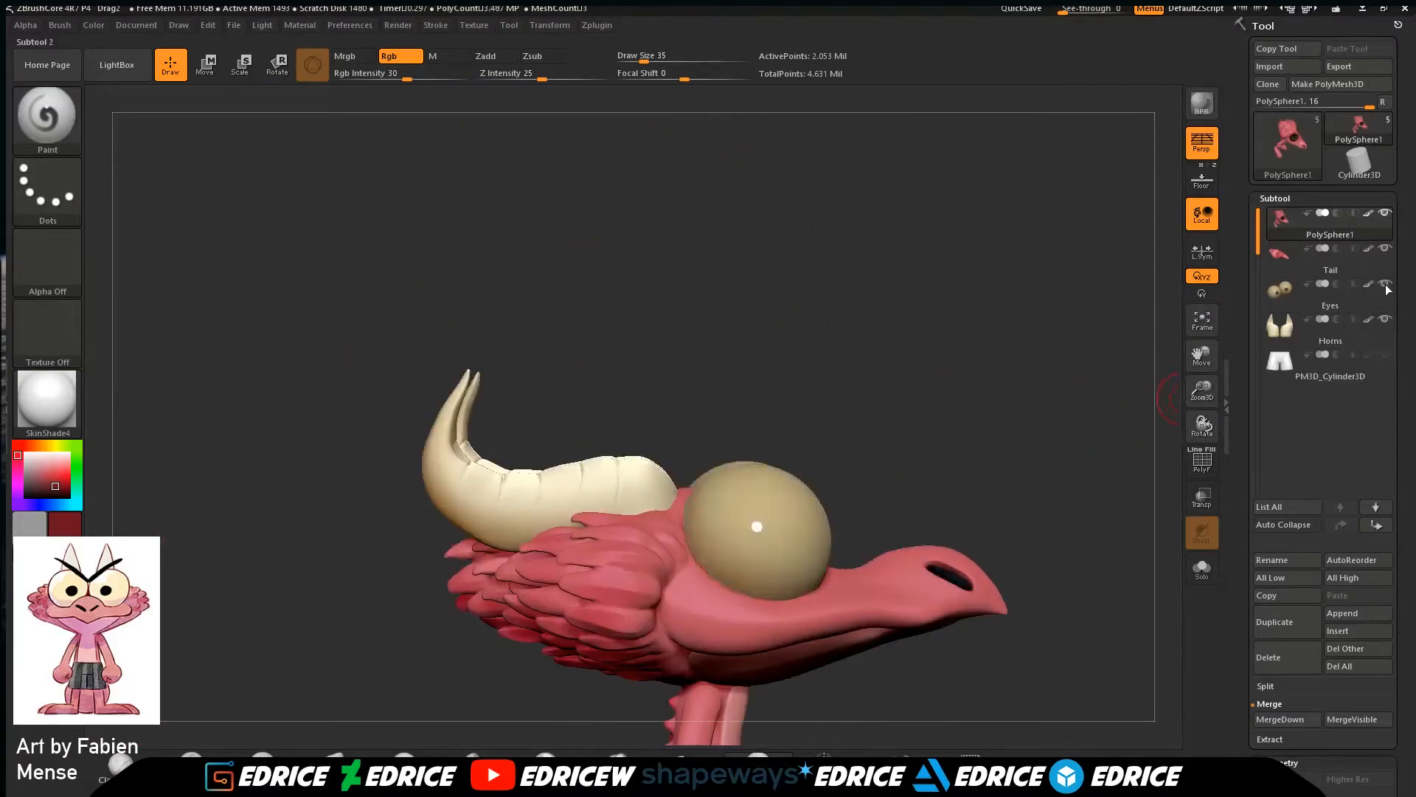
drag(1138, 515, 1099, 649)
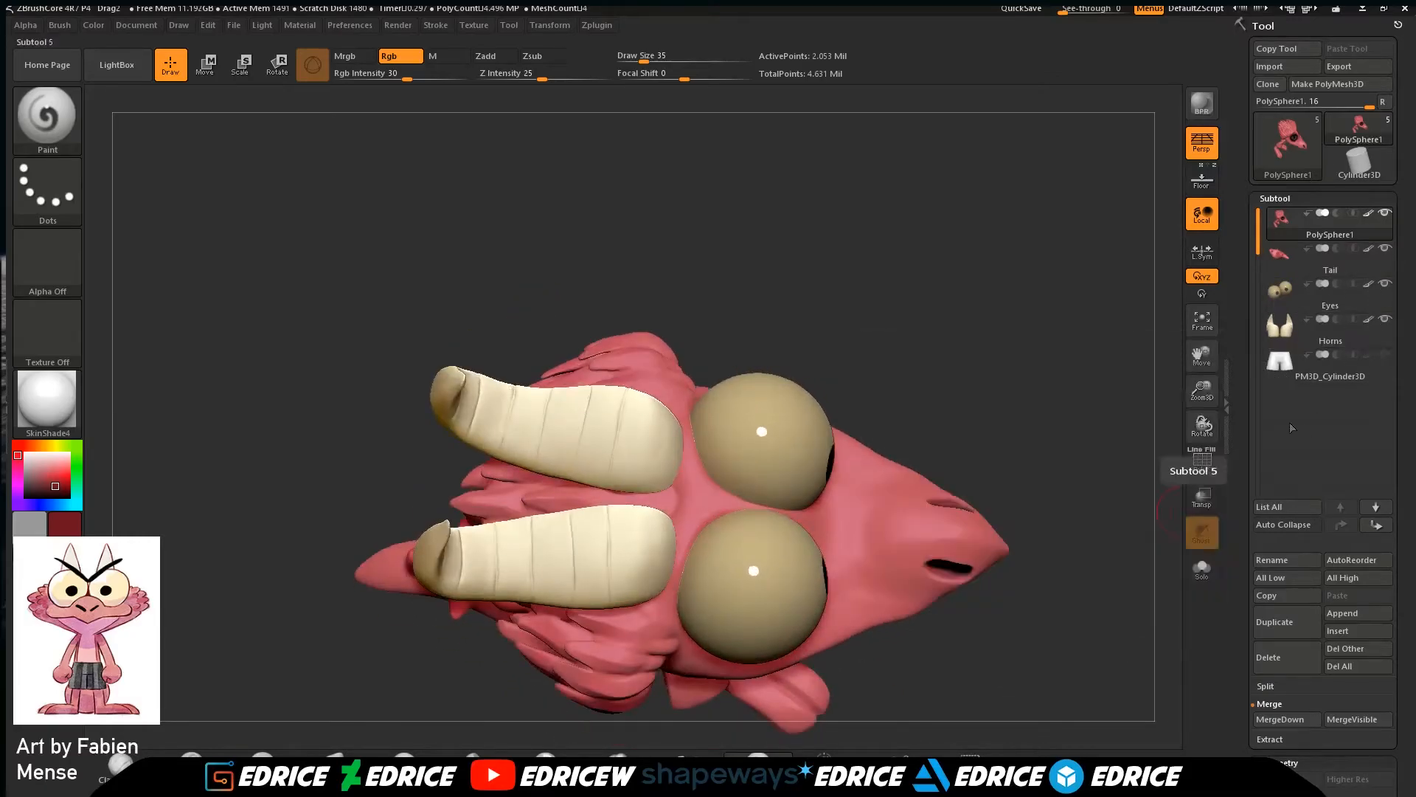
Turn transparency on, set the draw size to 71 and shade the skin between the eyes and horns dark red.
click(1203, 496)
click(653, 59)
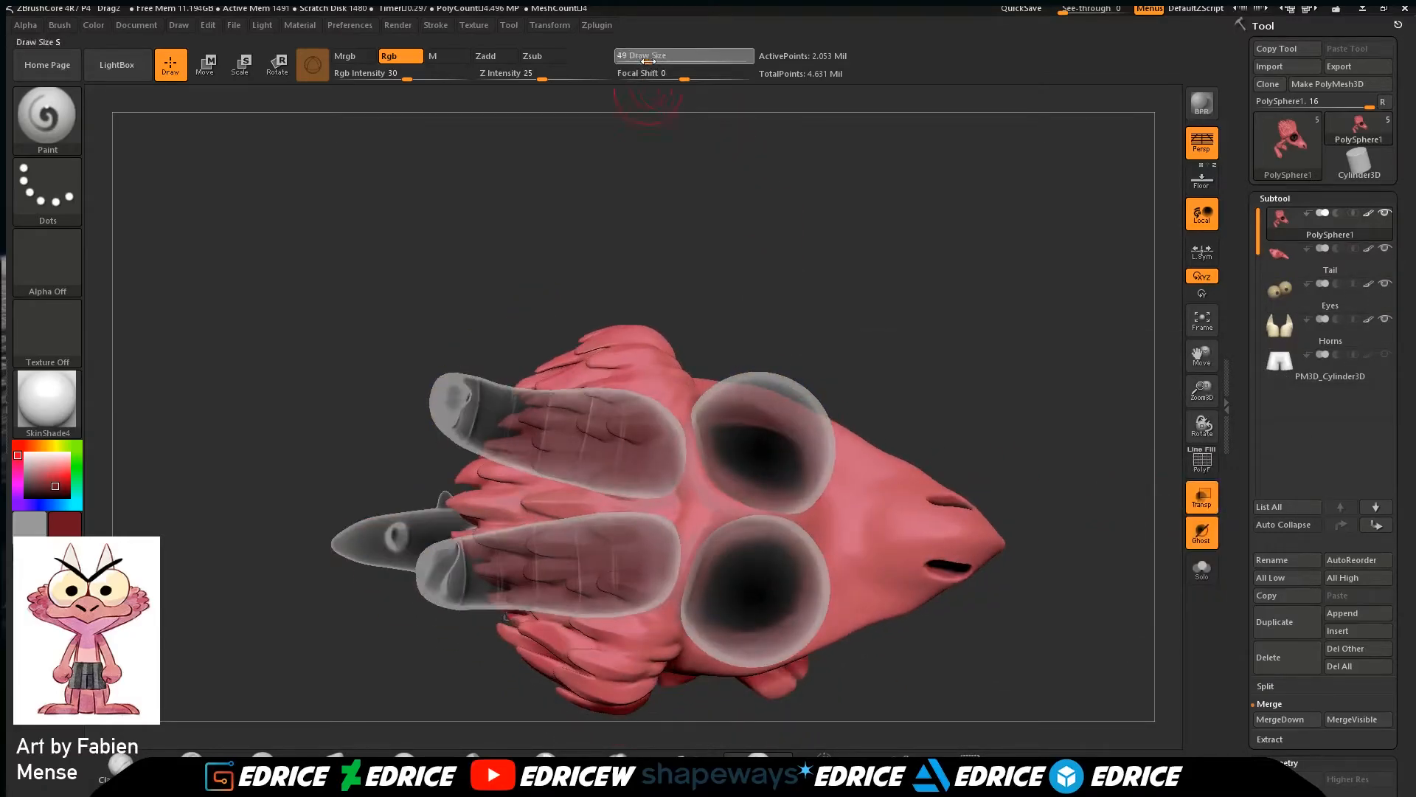
drag(1202, 389, 1204, 428)
drag(1202, 357, 1240, 301)
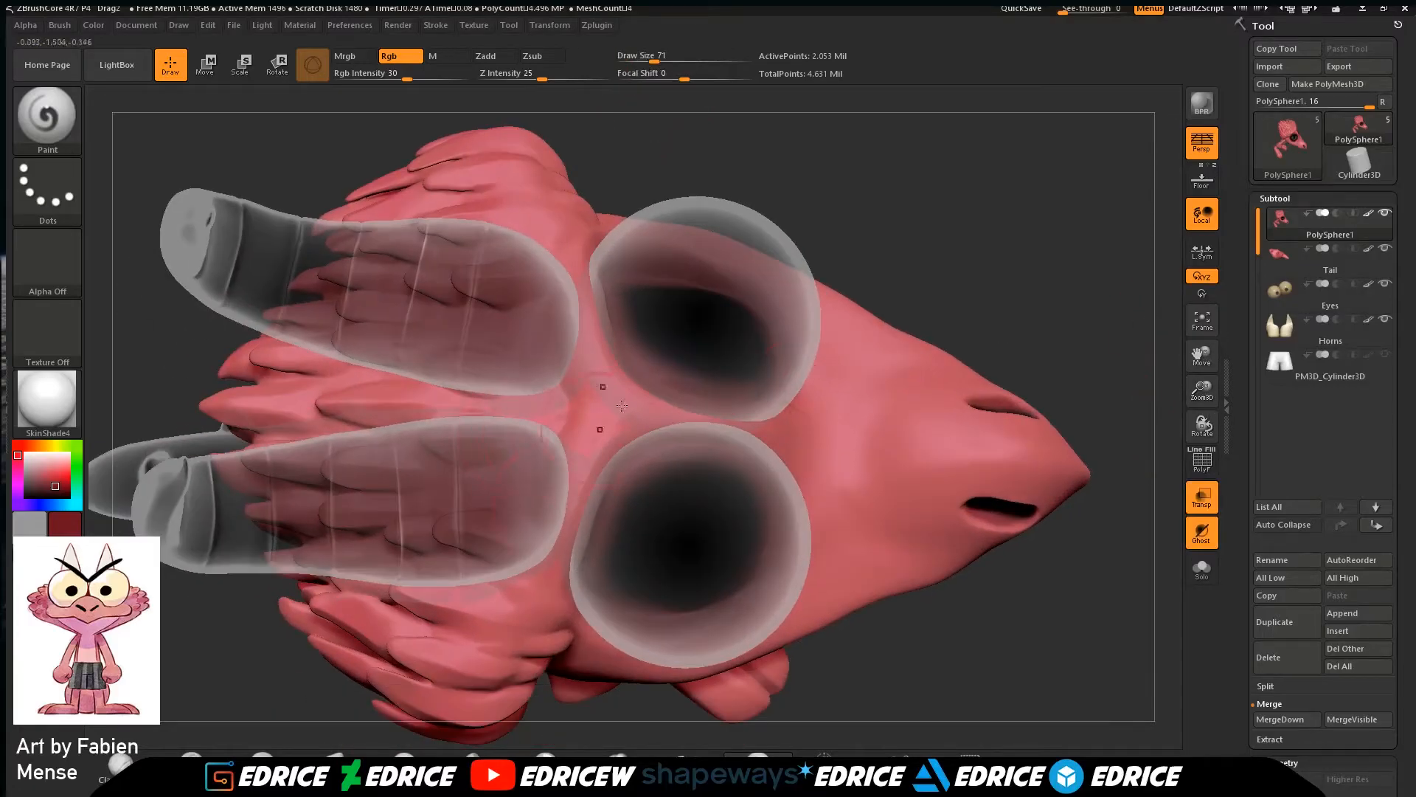
right_drag(581, 452, 601, 466)
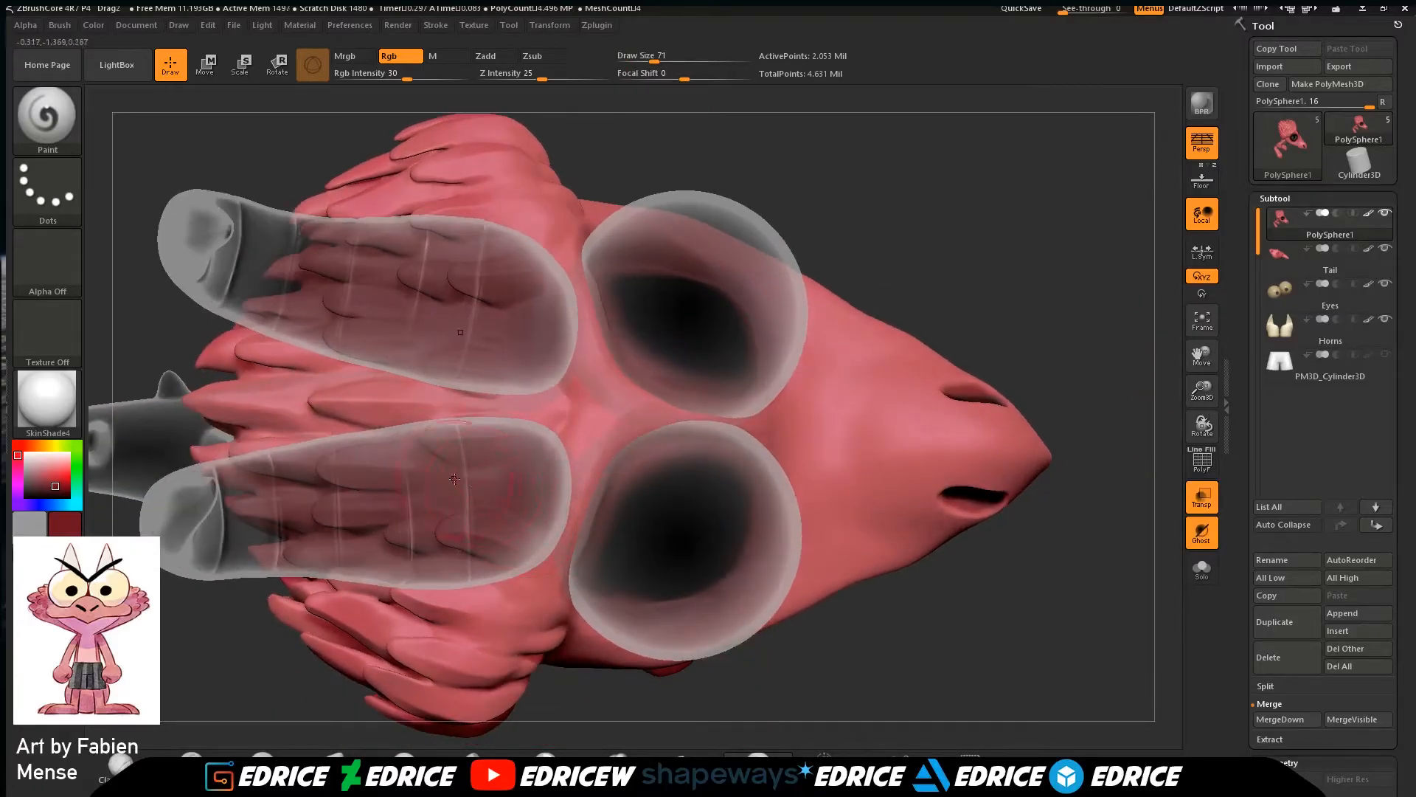
Darken the head beneath the horn bases and along the back of the eye sockets with dark red.
right_drag(552, 485, 493, 508)
drag(504, 457, 455, 485)
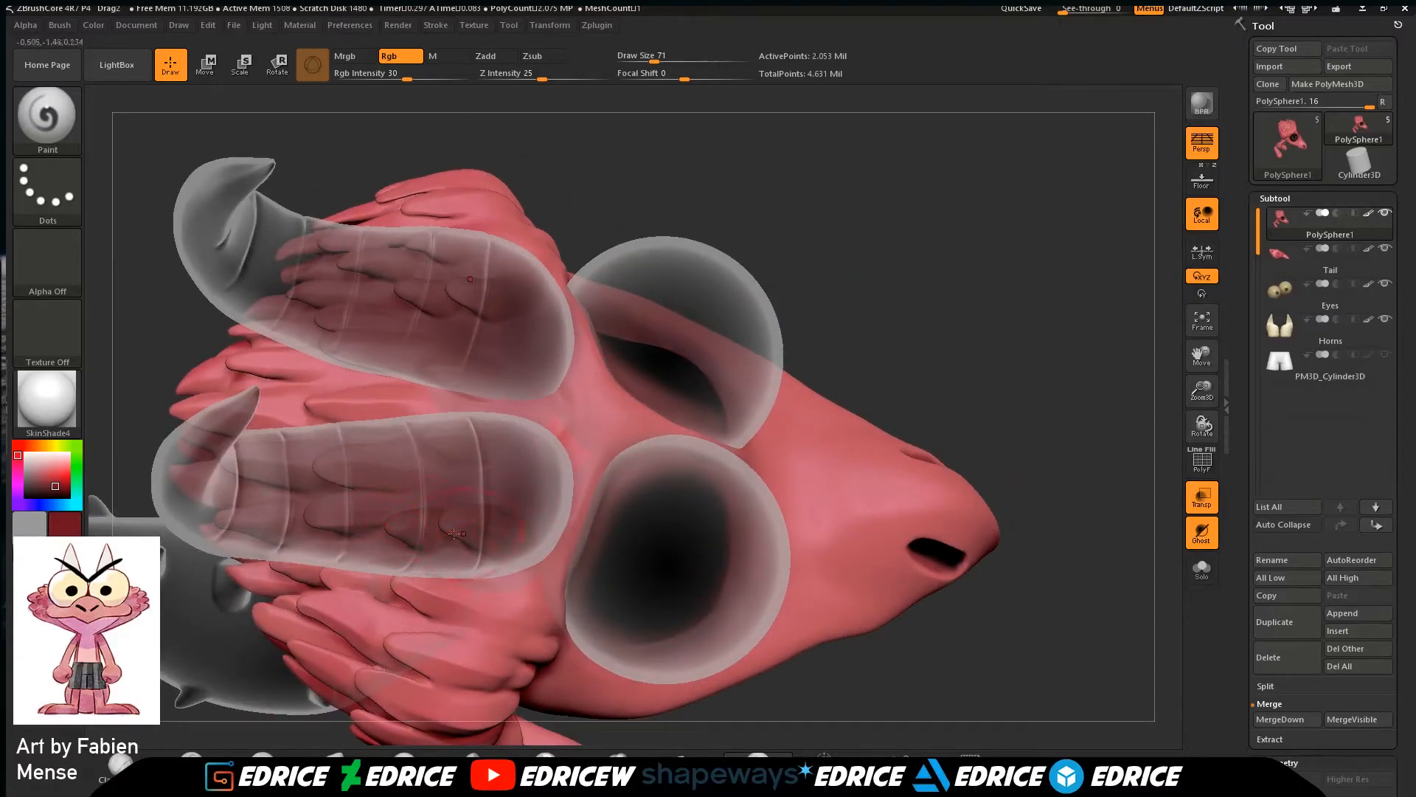
right_drag(629, 345, 516, 350)
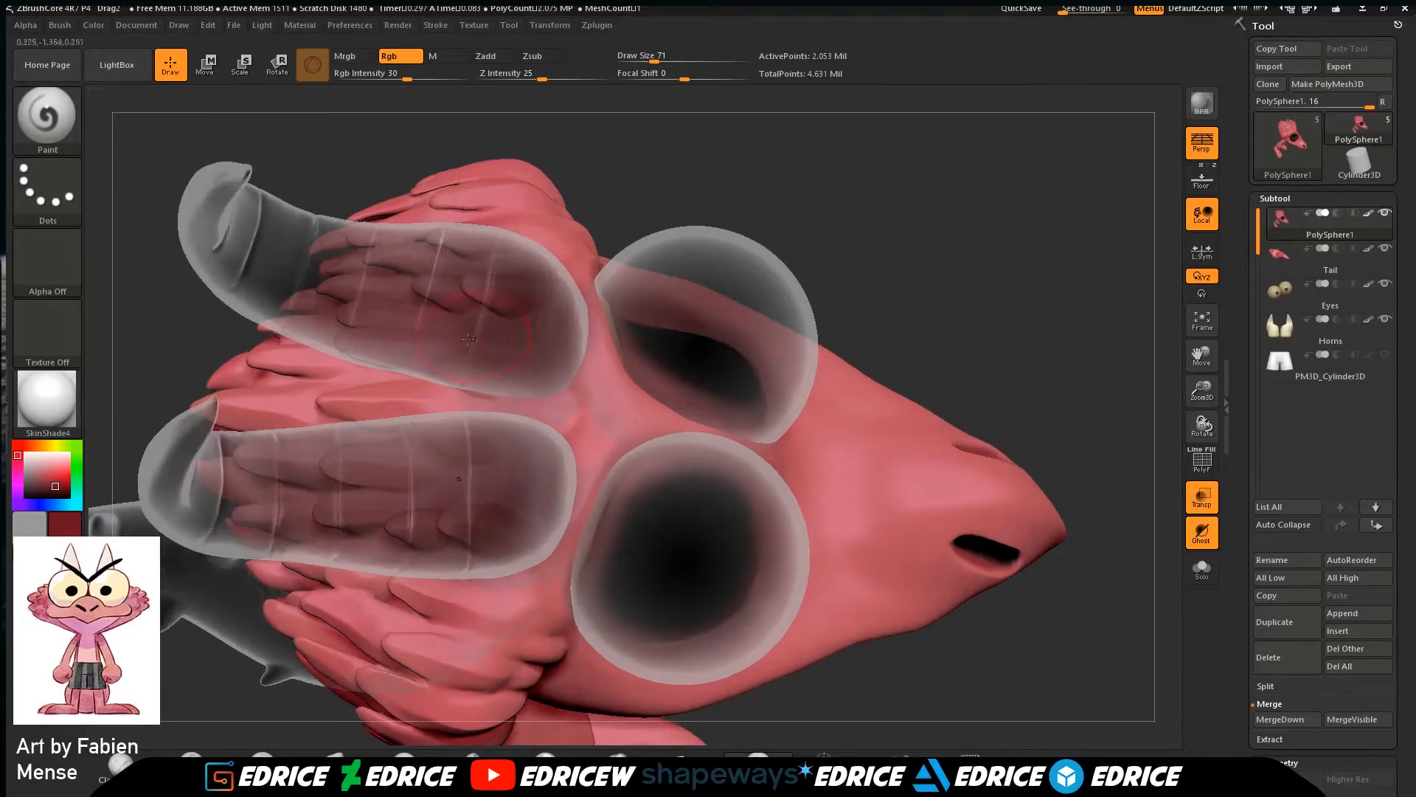
right_drag(509, 295, 512, 292)
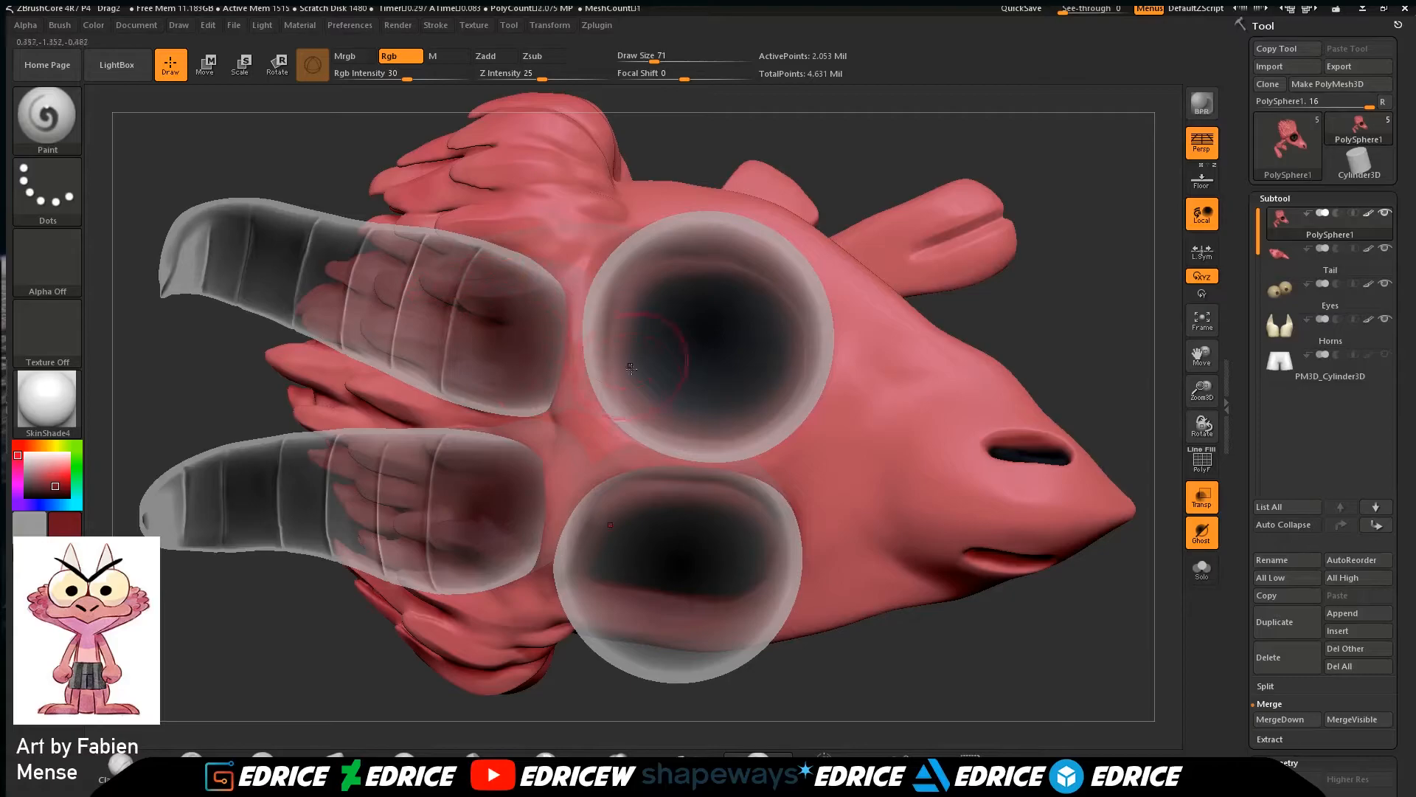
right_drag(597, 363, 674, 220)
Review the belly, legs and feet from the front and turn off the transparent display.
right_drag(1065, 284, 1055, 364)
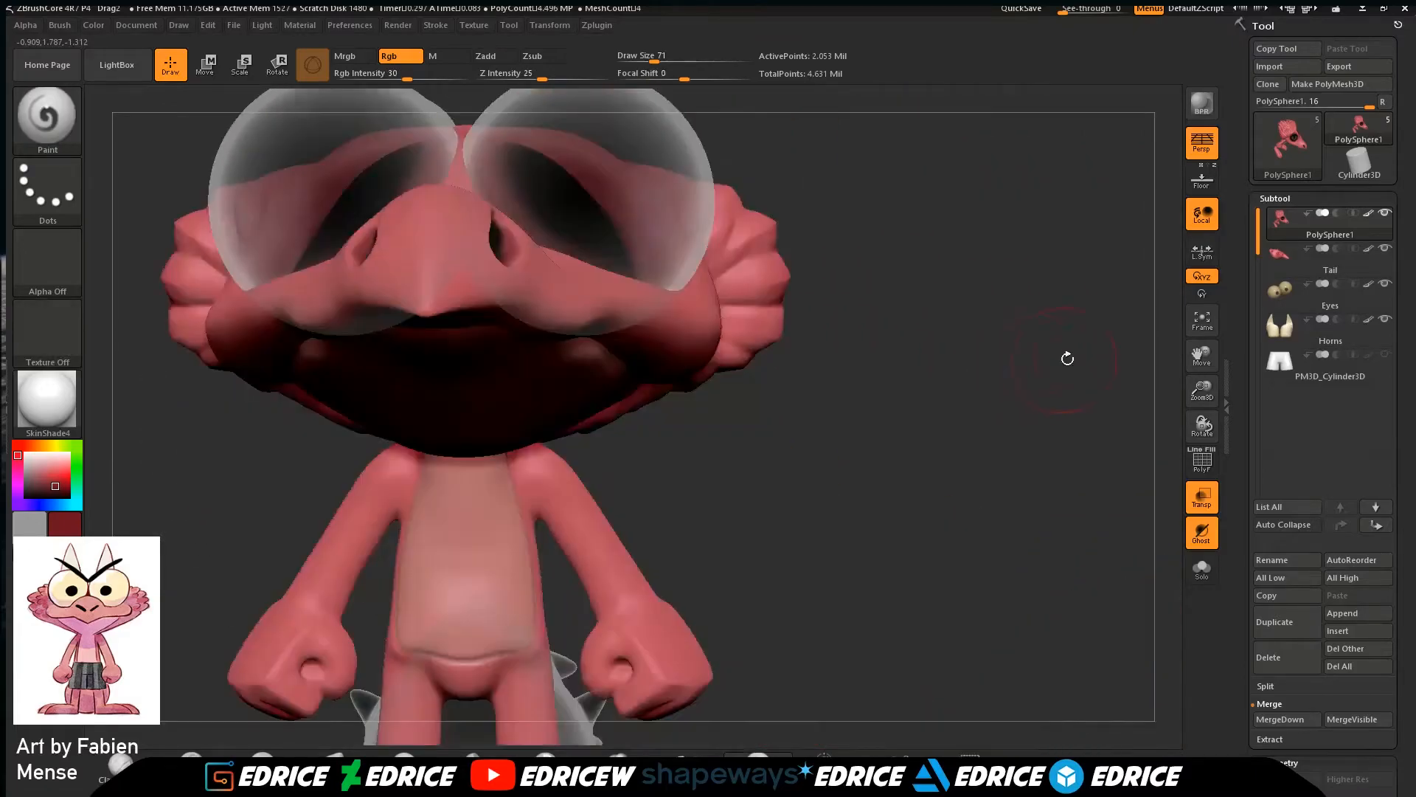
drag(1203, 359, 1236, 148)
right_drag(1052, 470, 1130, 332)
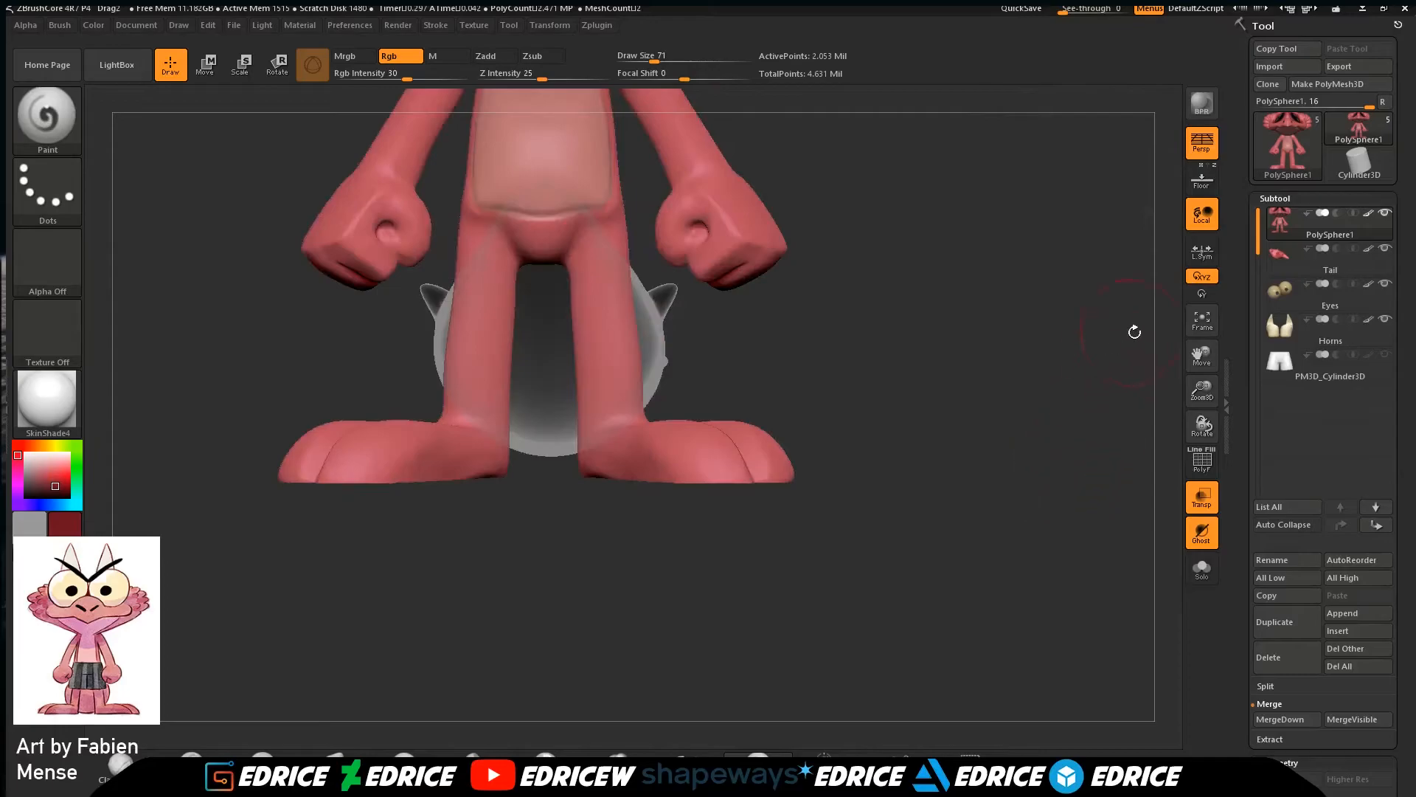
drag(1202, 357, 1236, 655)
mouse_move(1086, 509)
mouse_down()
mouse_move(1210, 496)
mouse_move(1114, 509)
mouse_move(1140, 738)
mouse_up()
click(1208, 502)
mouse_move(1173, 472)
alt+mouse_down()
mouse_move(1163, 414)
mouse_move(1131, 377)
mouse_move(1144, 430)
alt+mouse_up()
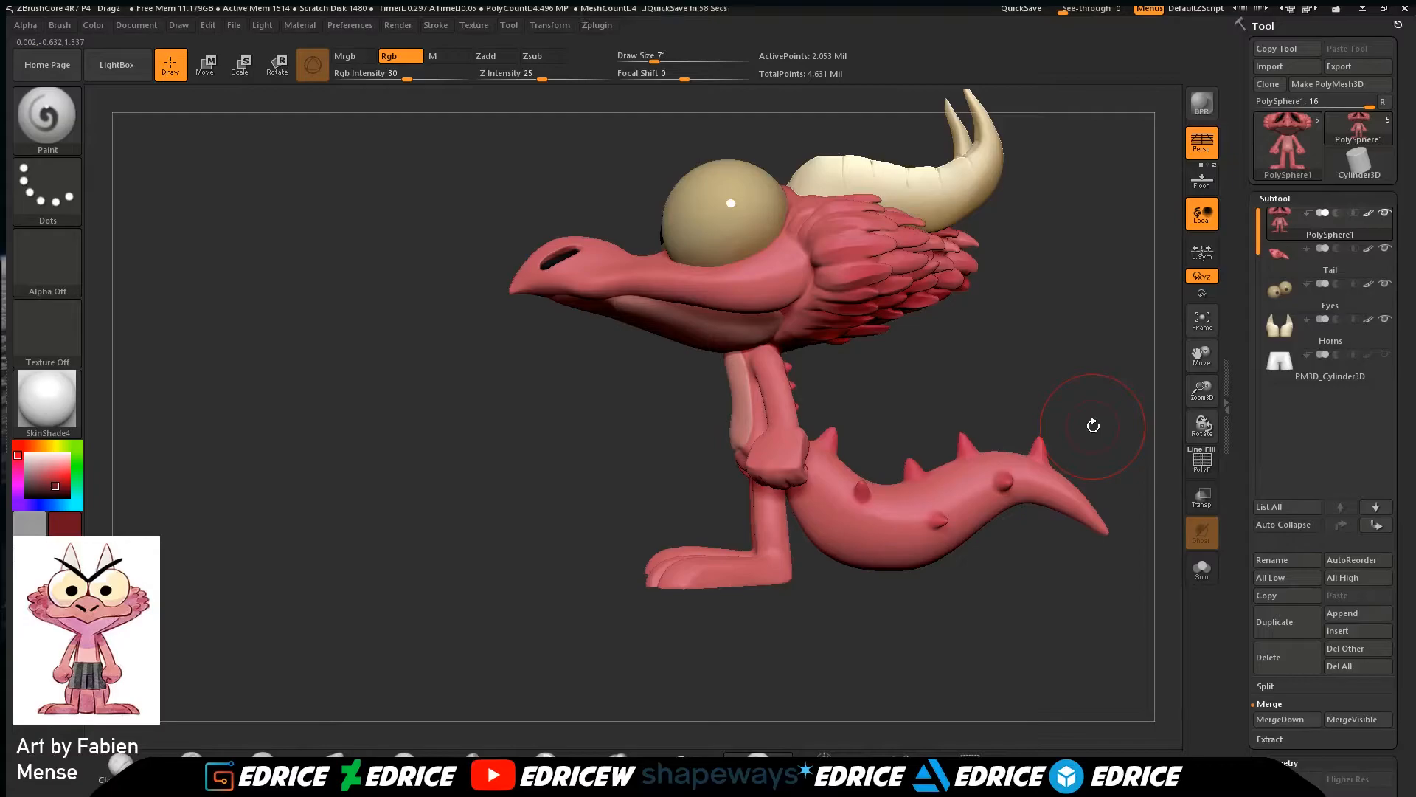
Set the paint colour to burnt orange, lower the RGB intensity to 10 and use the Spray stroke.
drag(19, 448, 37, 445)
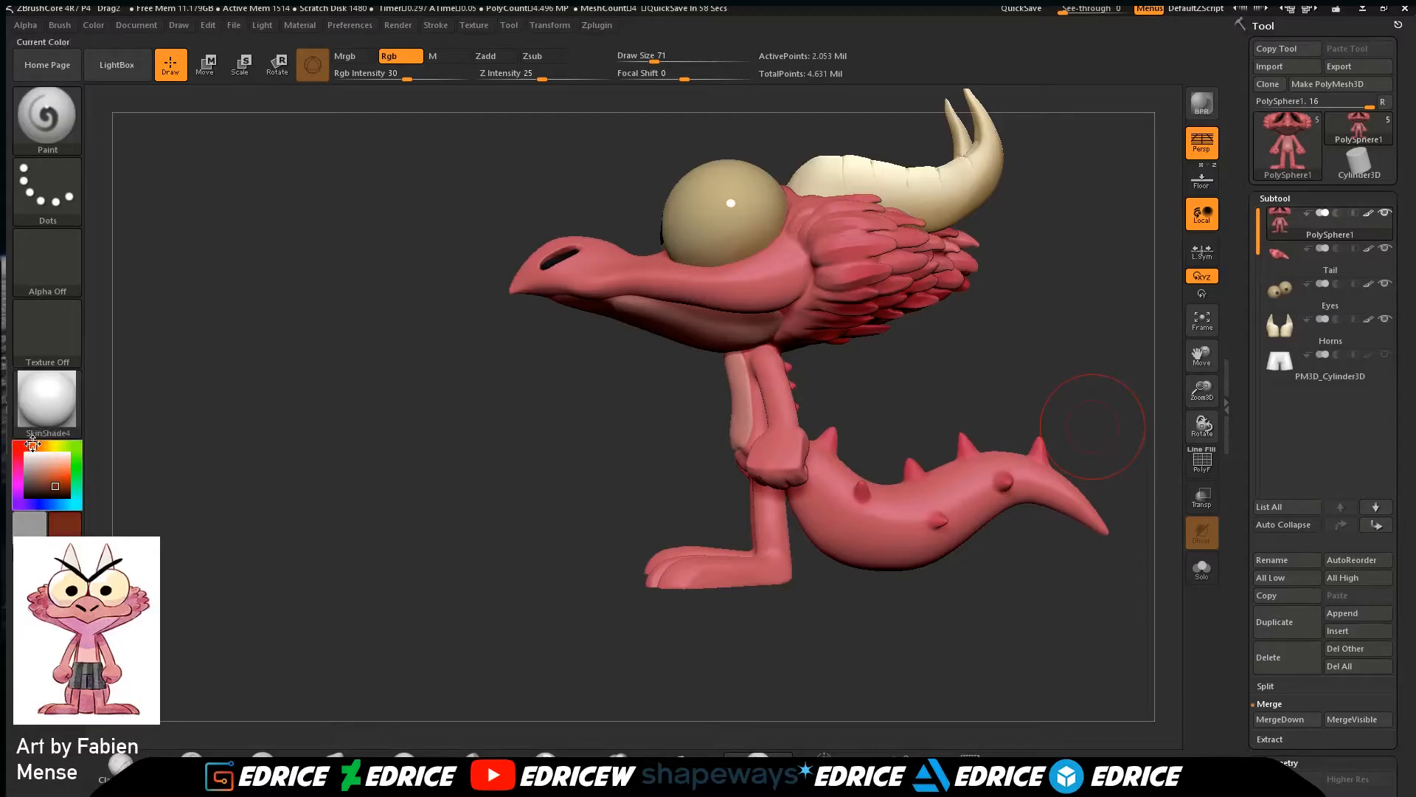
click(54, 478)
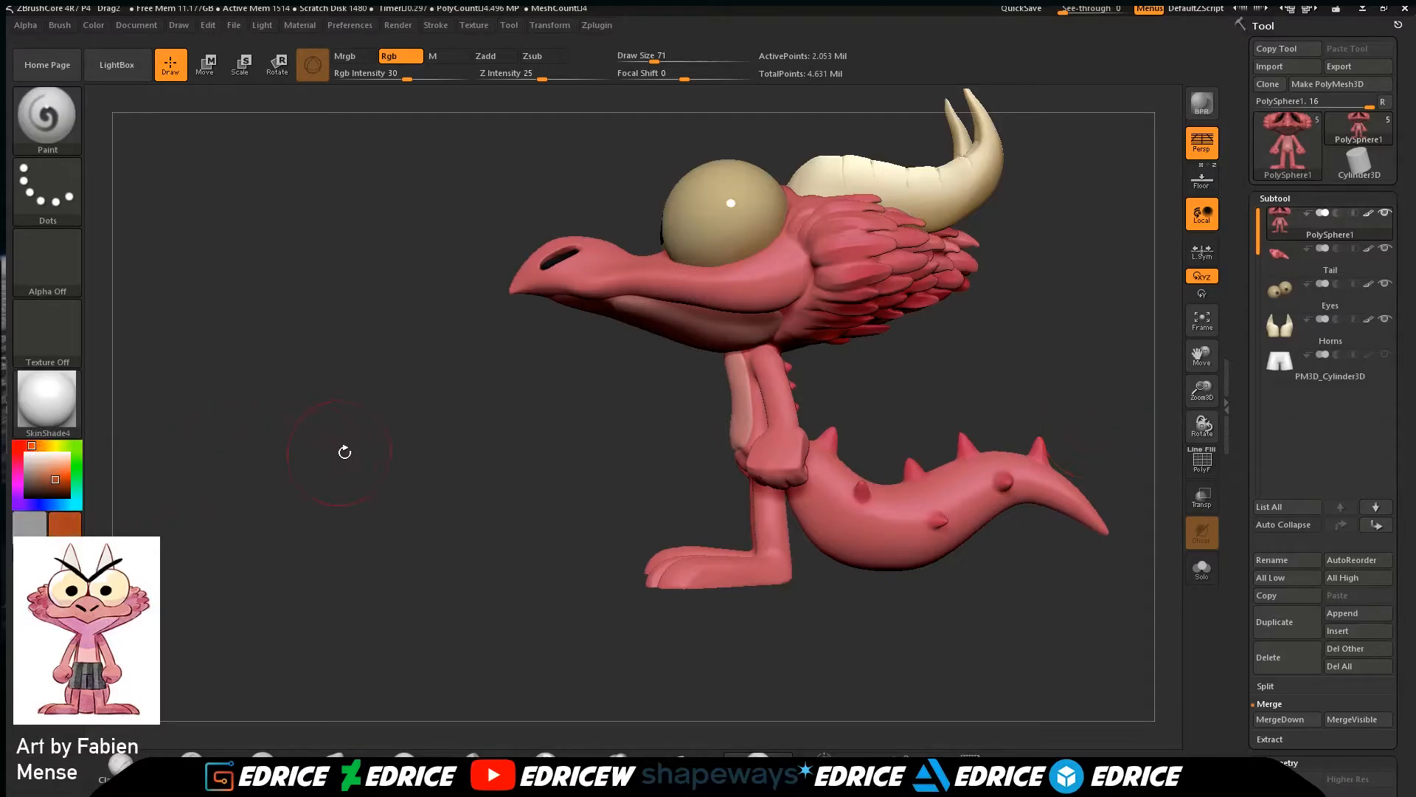
drag(332, 449, 414, 376)
drag(409, 81, 378, 79)
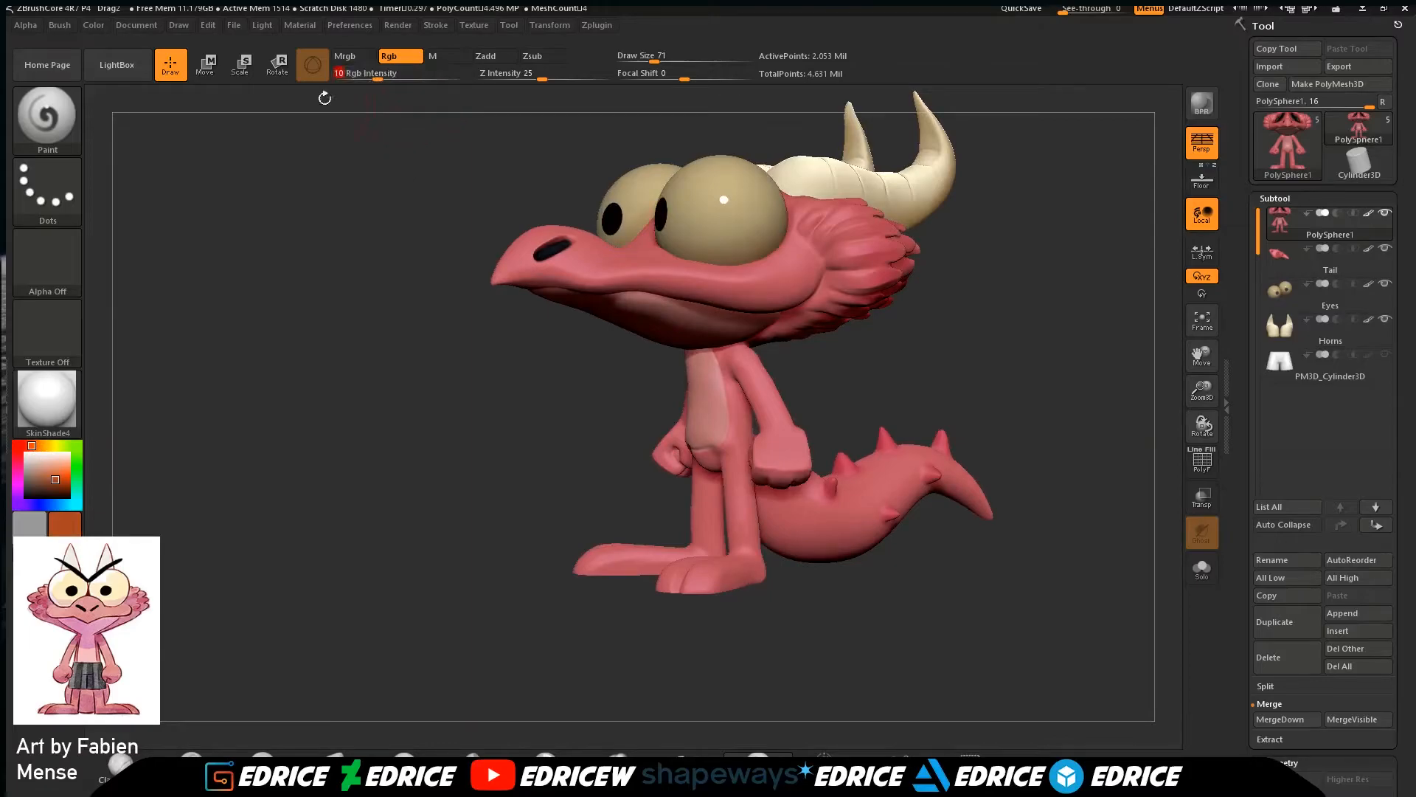
click(47, 190)
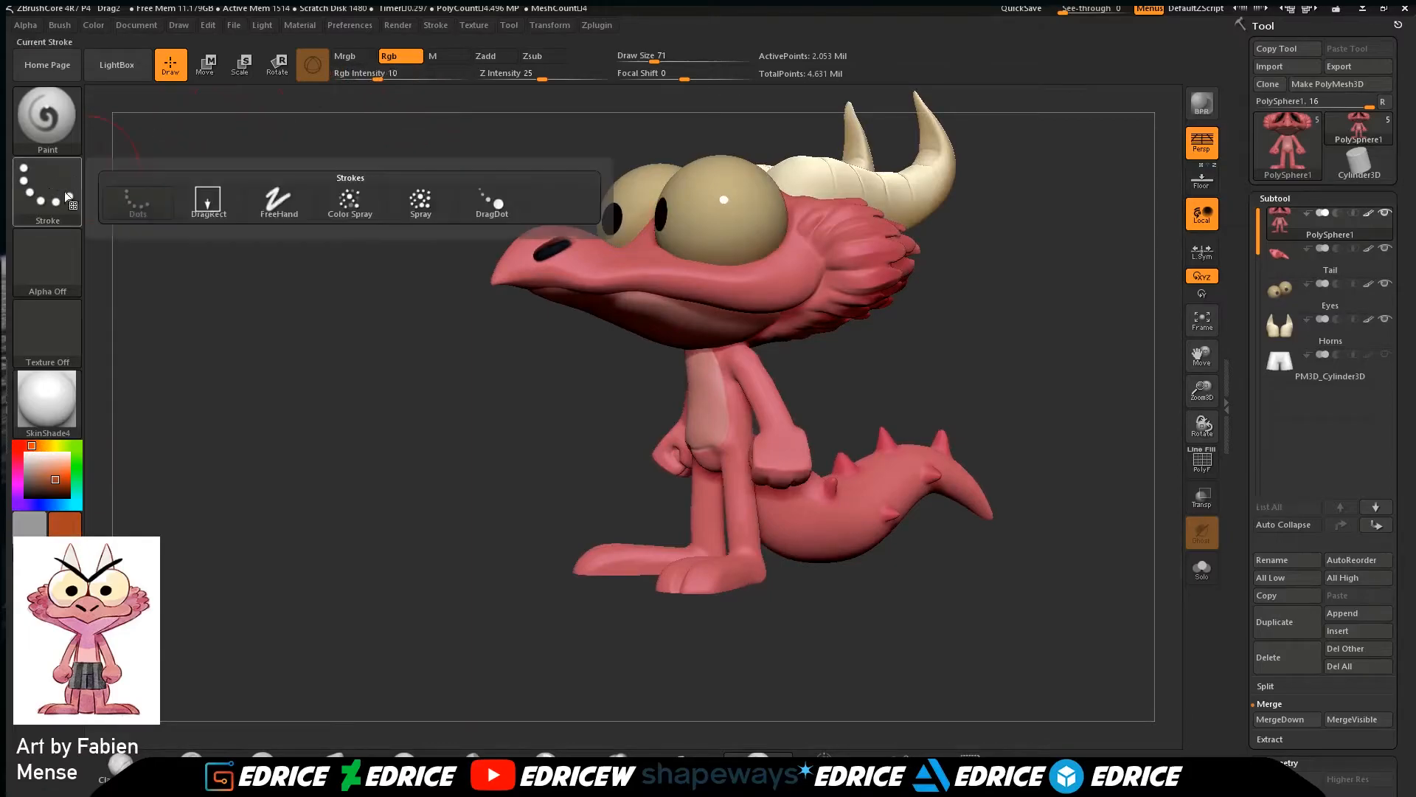
click(420, 201)
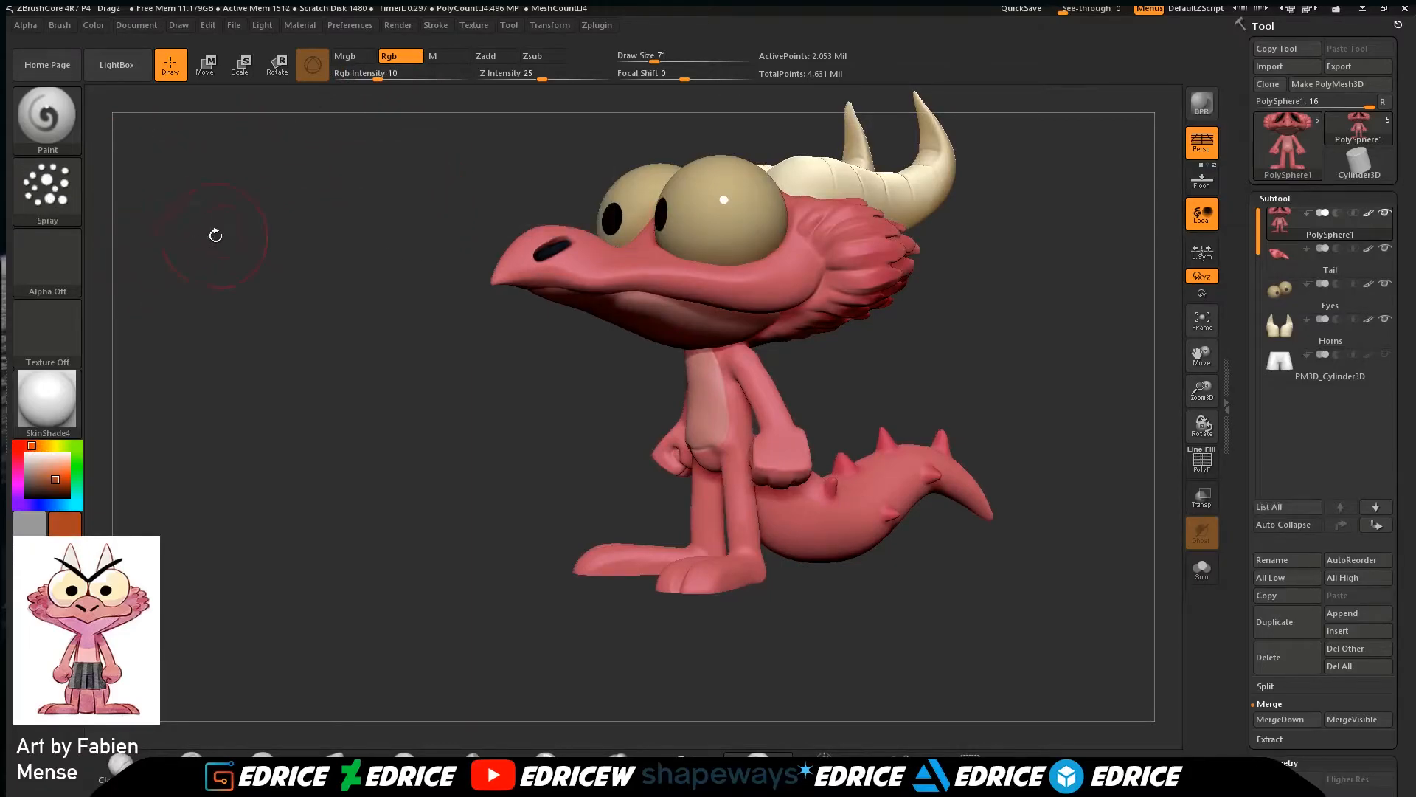
Raise the RGB intensity to 17, set the draw size to 59 and spray orange onto the cheek feathers.
drag(1202, 389, 892, 383)
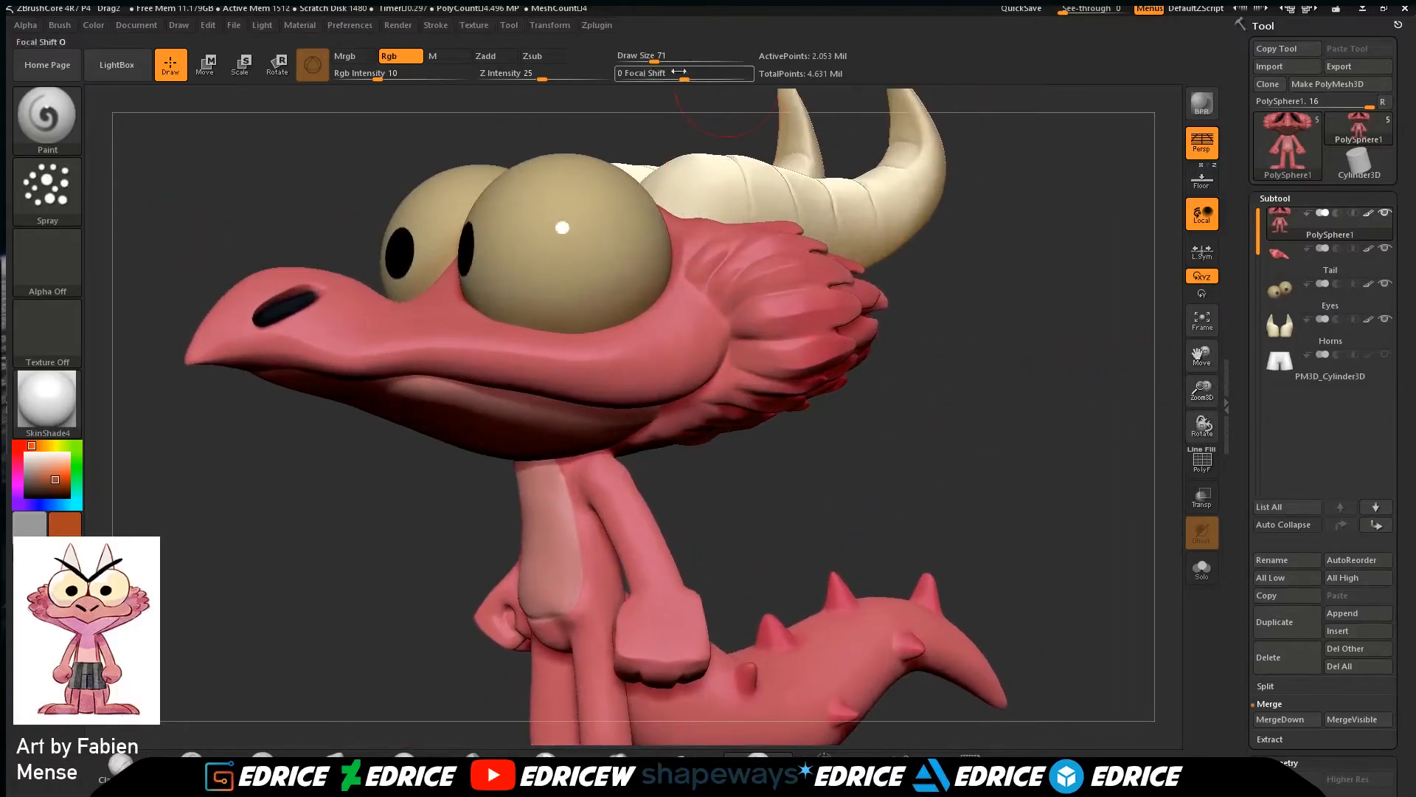
drag(952, 469, 1040, 389)
drag(1204, 390, 951, 388)
click(389, 77)
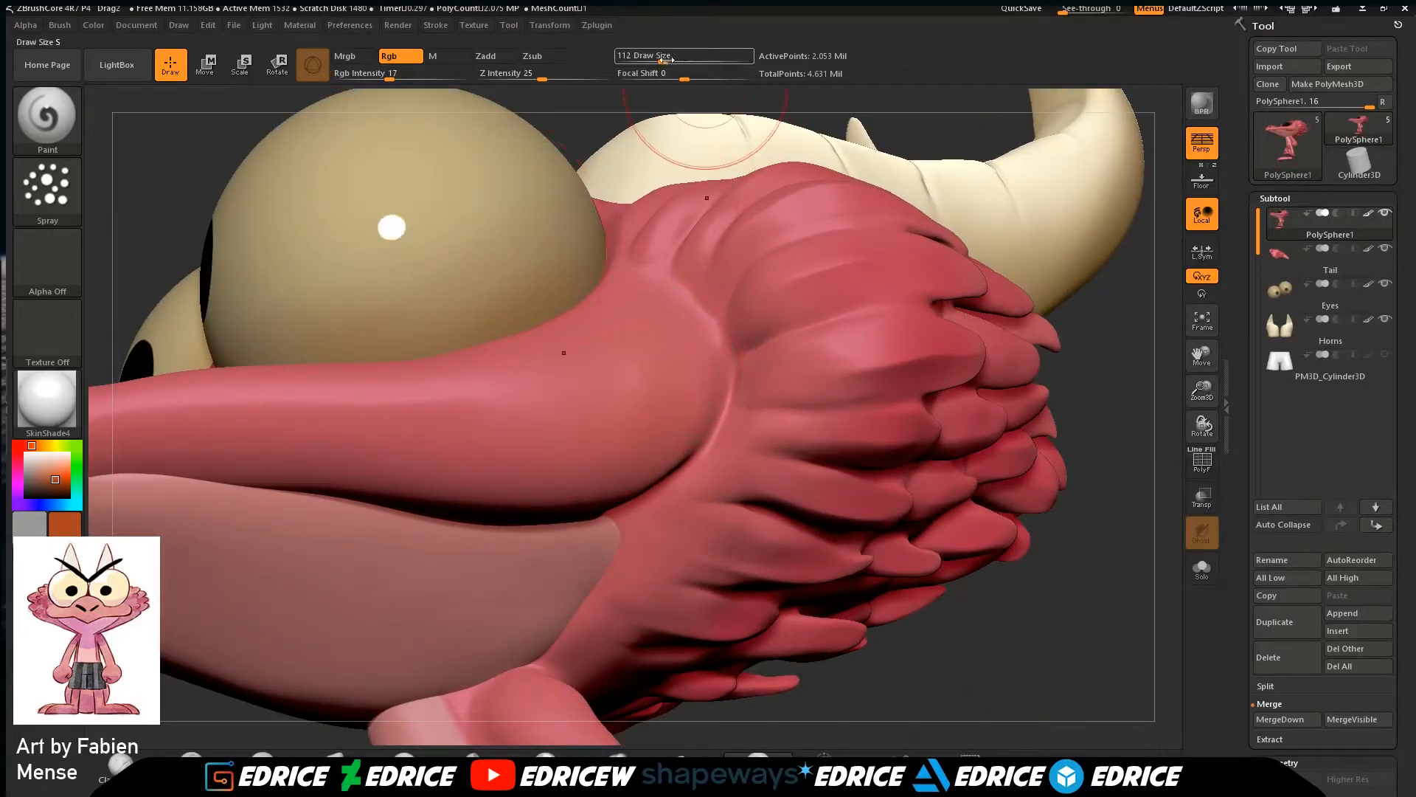
drag(664, 61, 651, 61)
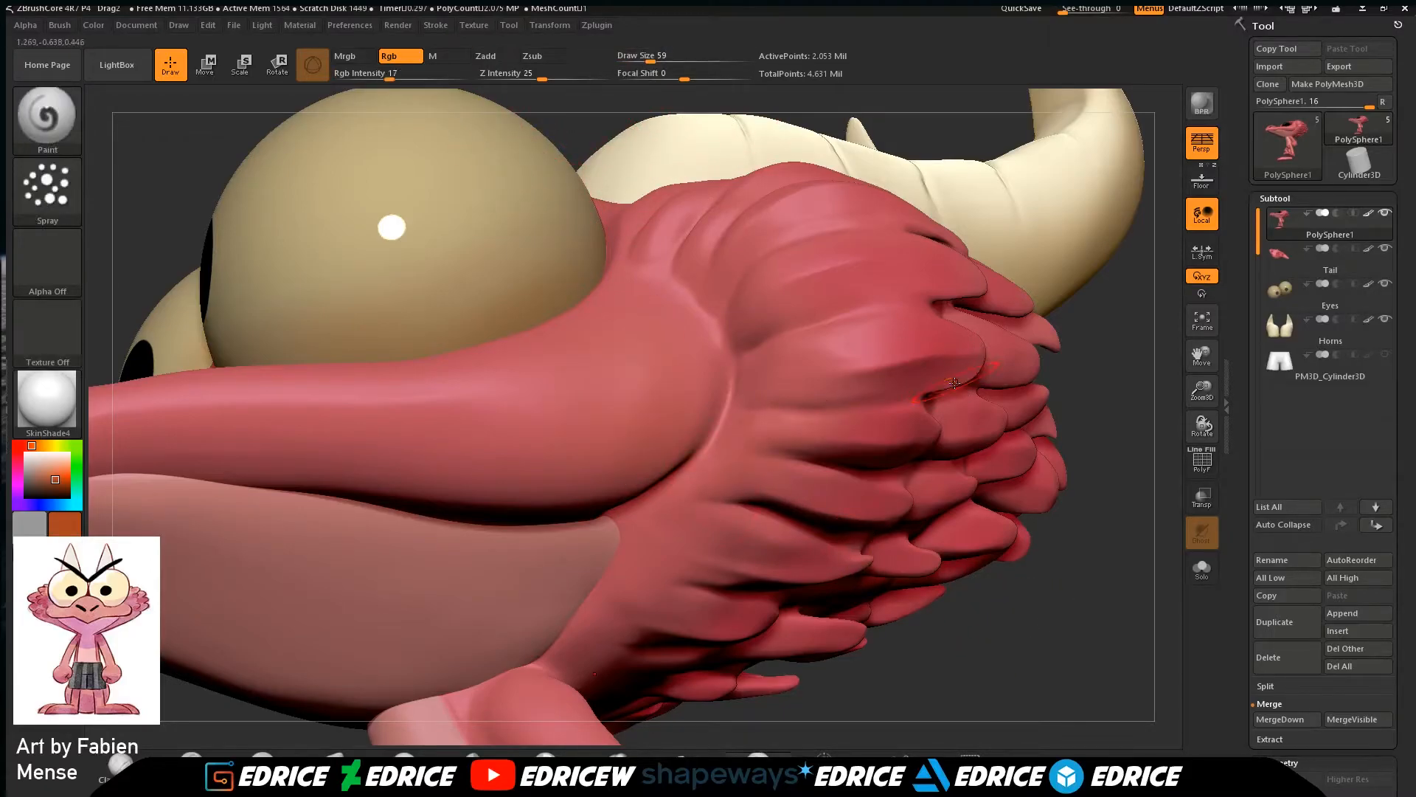
Apply Alpha 07 with focal shift -49 and draw size 172, and spray orange speckles over the cheek and feathers.
click(73, 255)
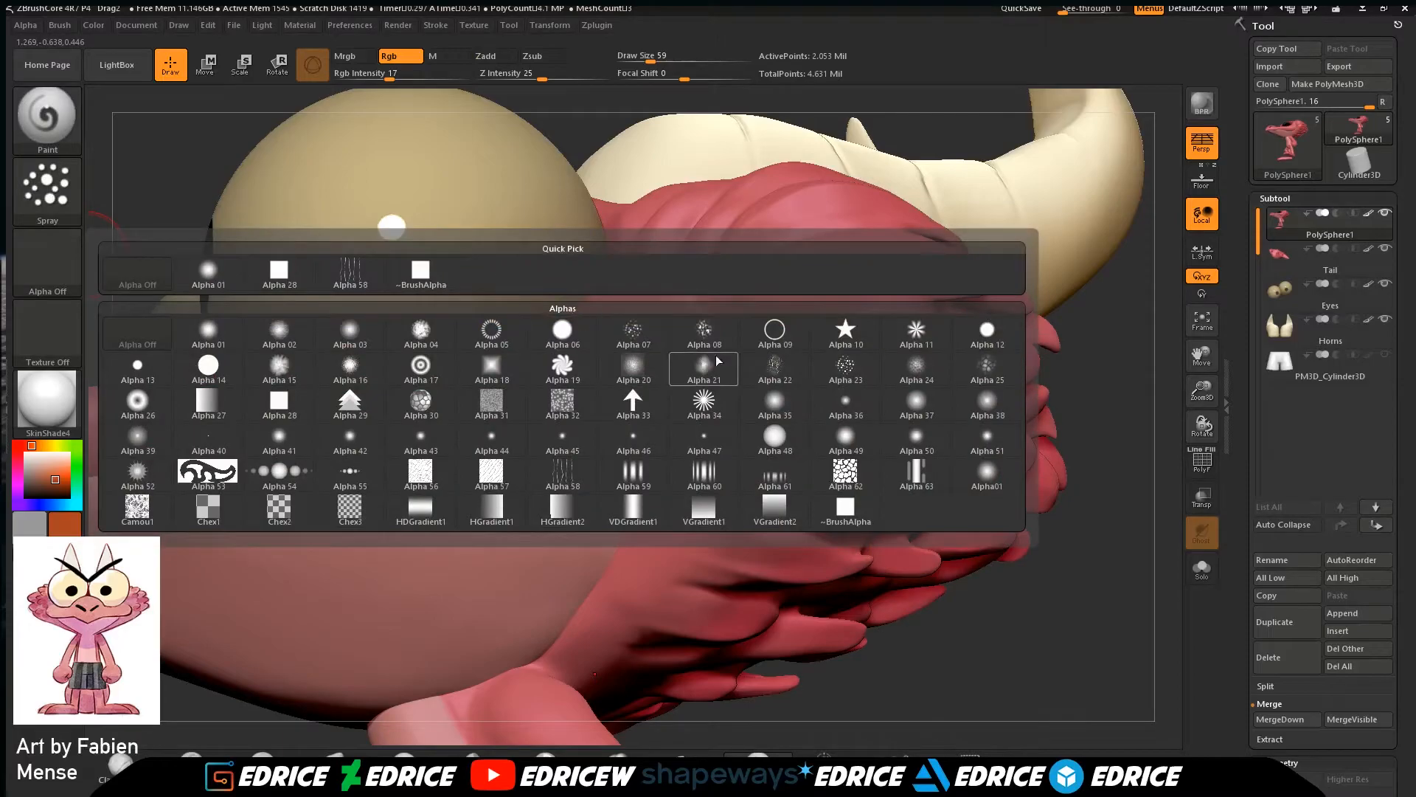
click(649, 342)
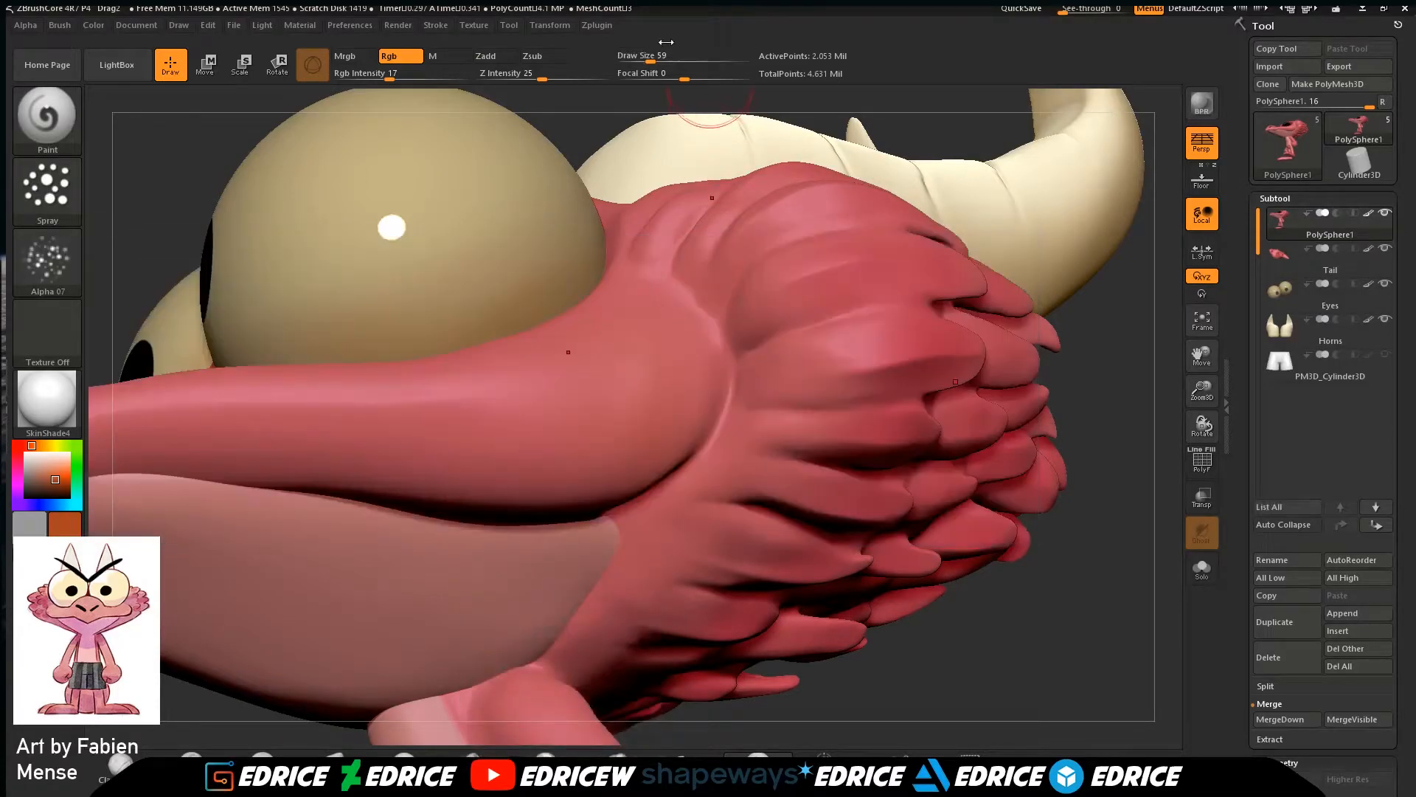
drag(683, 76, 652, 76)
key(s)
drag(707, 330, 682, 316)
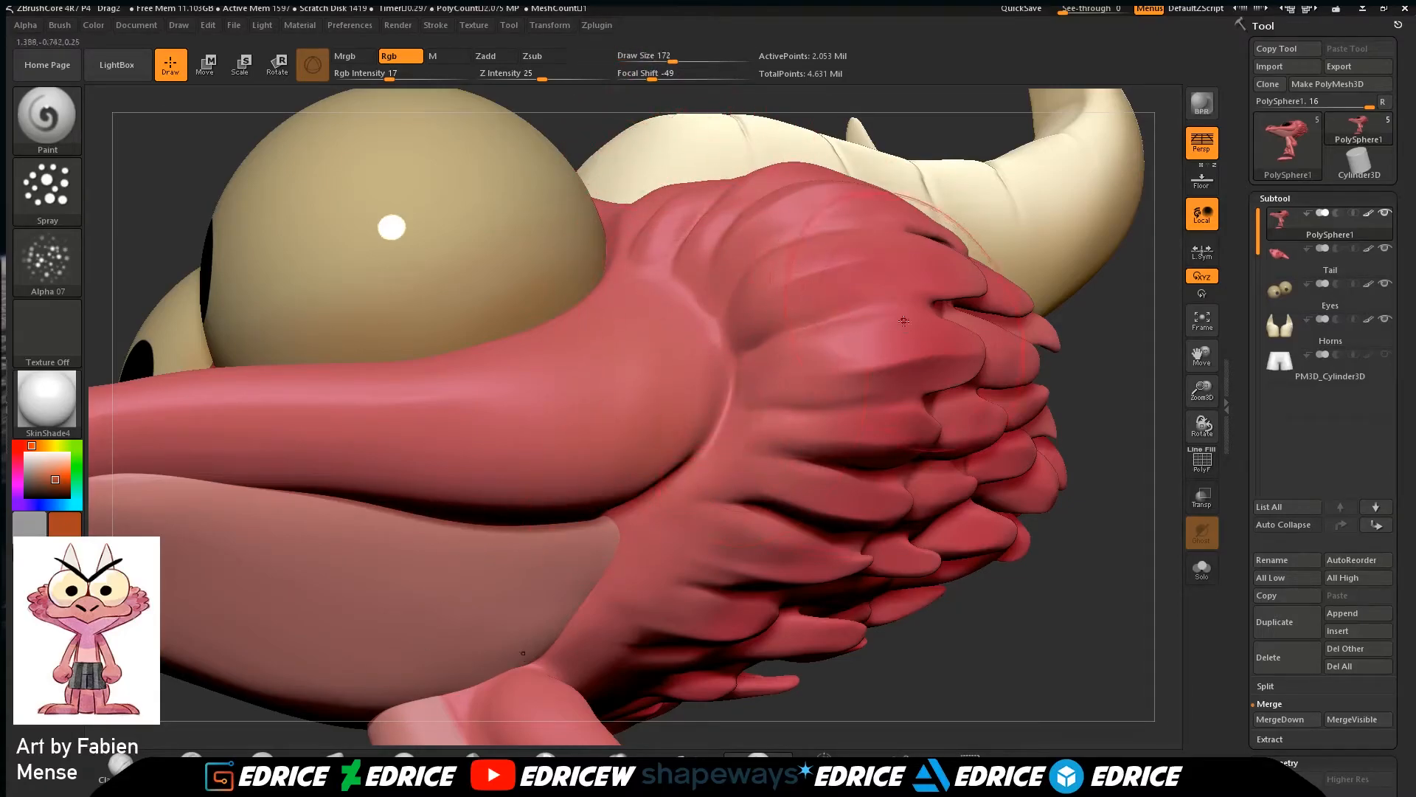
Spray subtle orange over the snout, below the eye and along the side of the head.
drag(959, 684, 1069, 575)
drag(1204, 388, 1201, 354)
drag(1107, 420, 1040, 435)
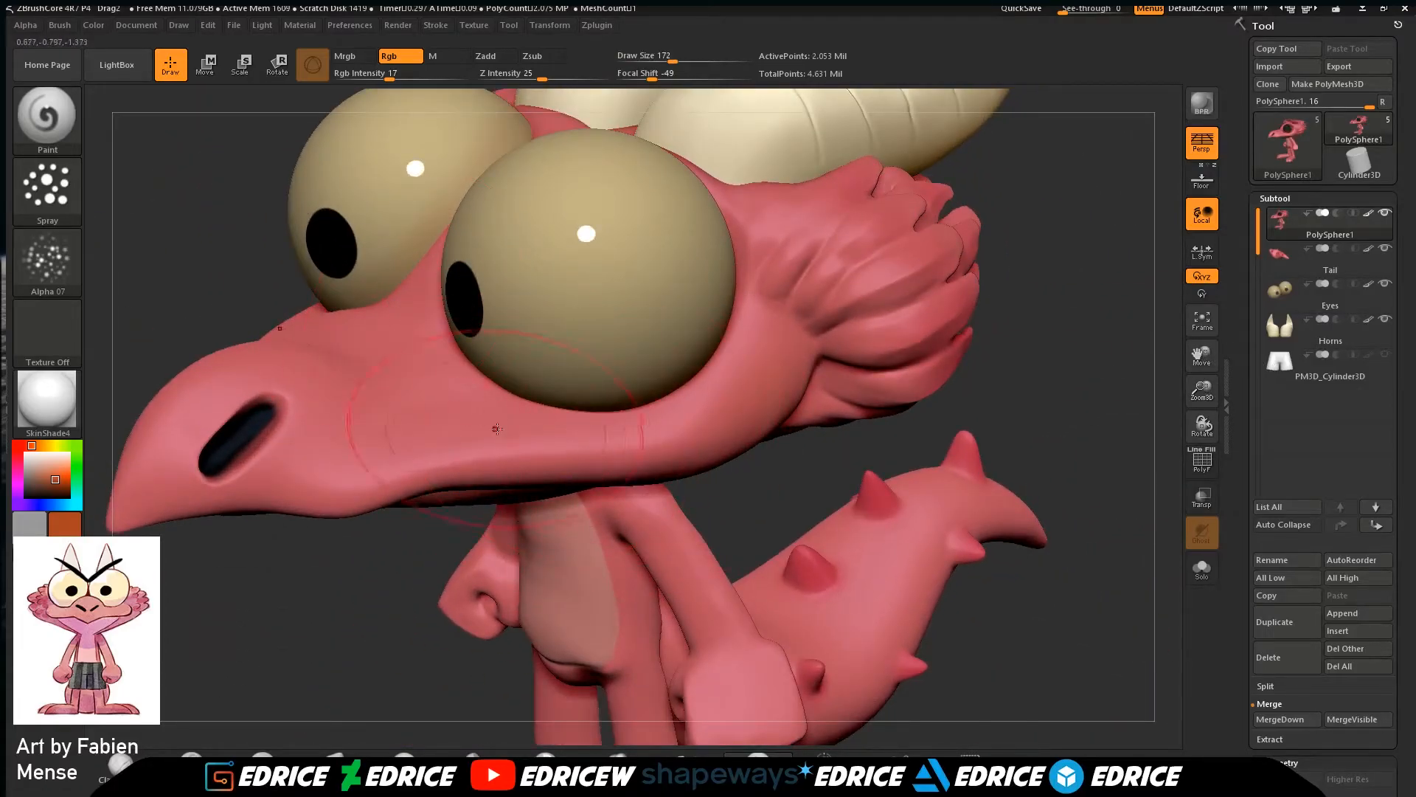
drag(933, 427, 978, 272)
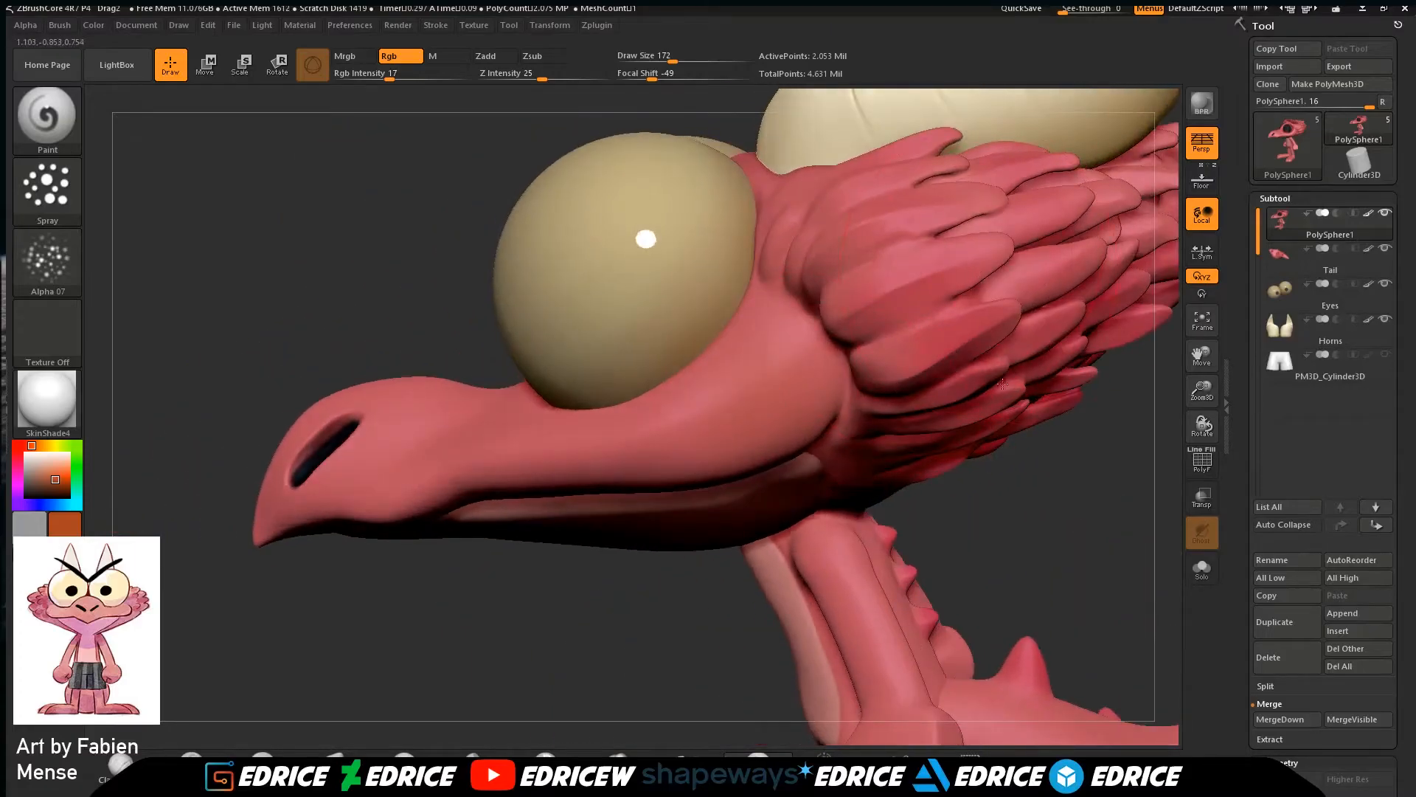
Spray subtle orange over the feathers at the back and underside of the head and between the eyes.
drag(1202, 390, 1205, 360)
drag(1202, 357, 1026, 424)
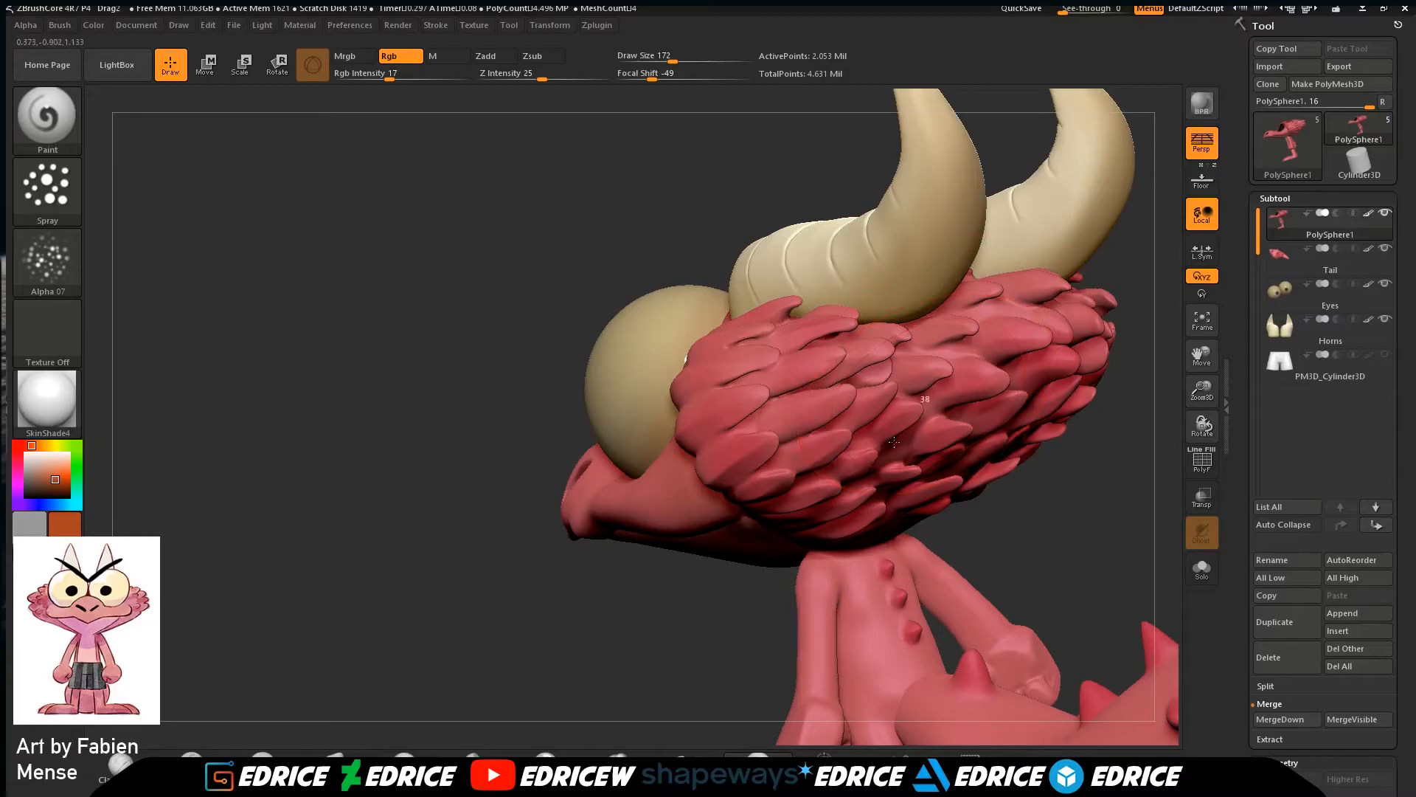
drag(1070, 568, 1033, 420)
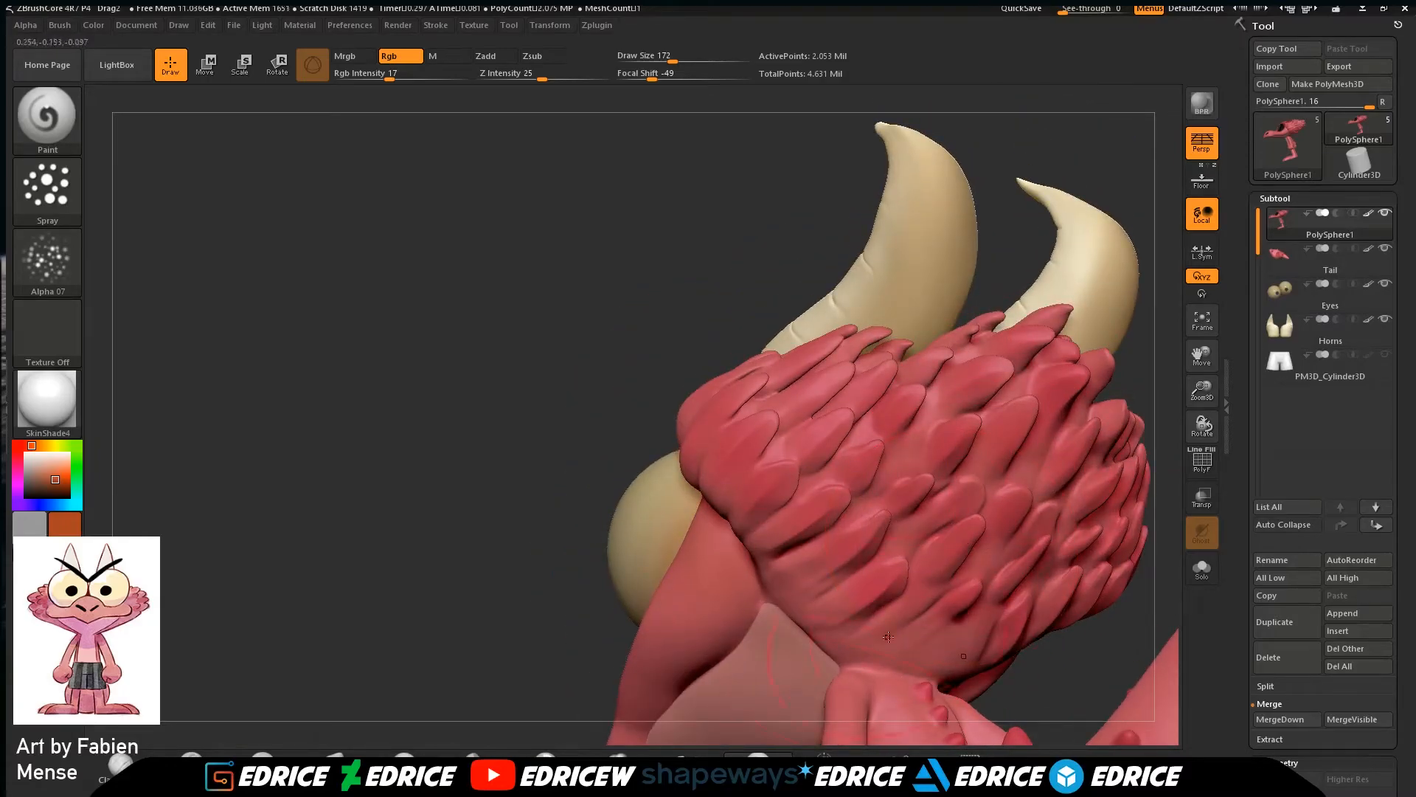
drag(1137, 574, 1195, 558)
drag(1202, 357, 1063, 74)
drag(1097, 259, 1156, 310)
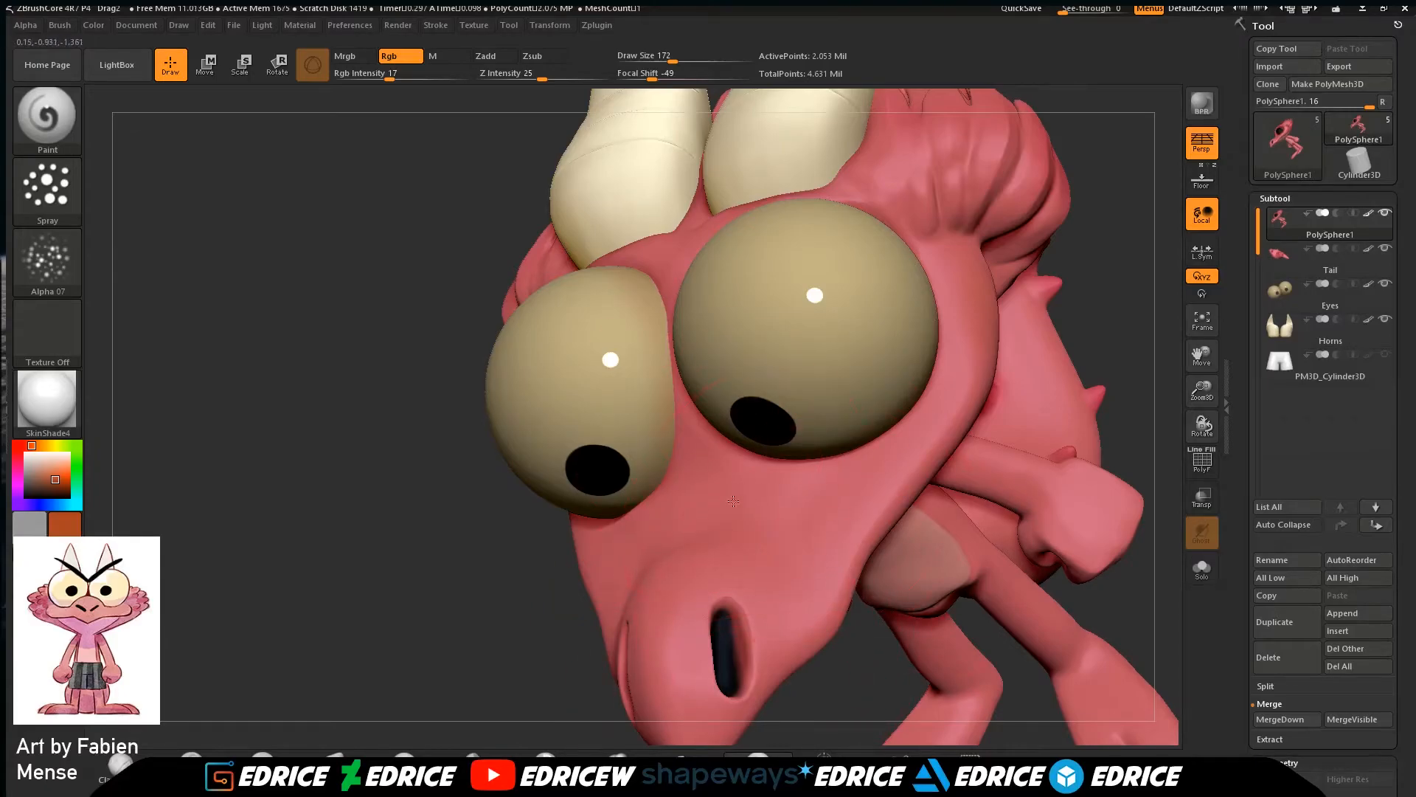
Add subtle orange tones along the underside of the jaw and over the arms, legs and feet.
drag(1209, 382, 1207, 350)
drag(1203, 357, 942, 381)
drag(1109, 576, 1066, 369)
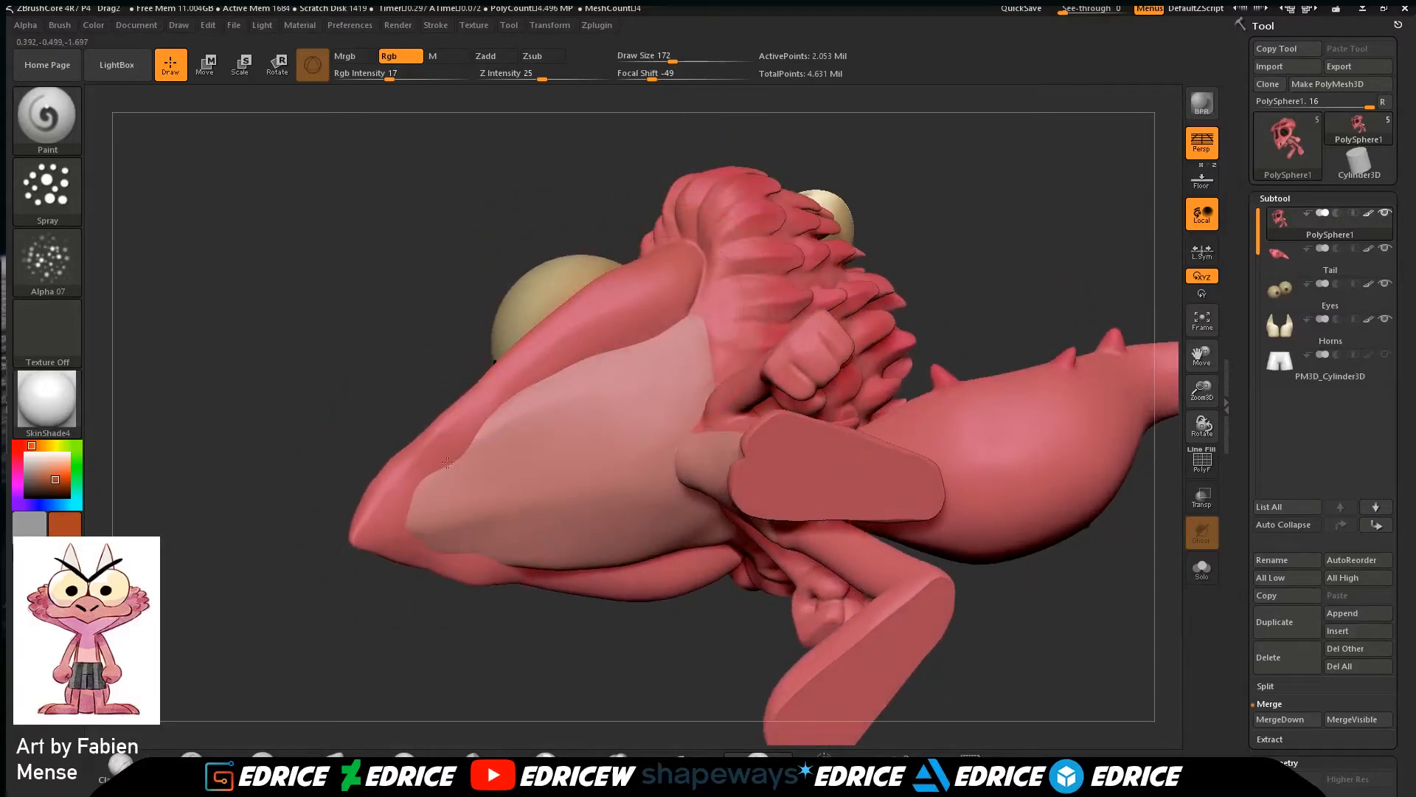
drag(870, 666, 715, 525)
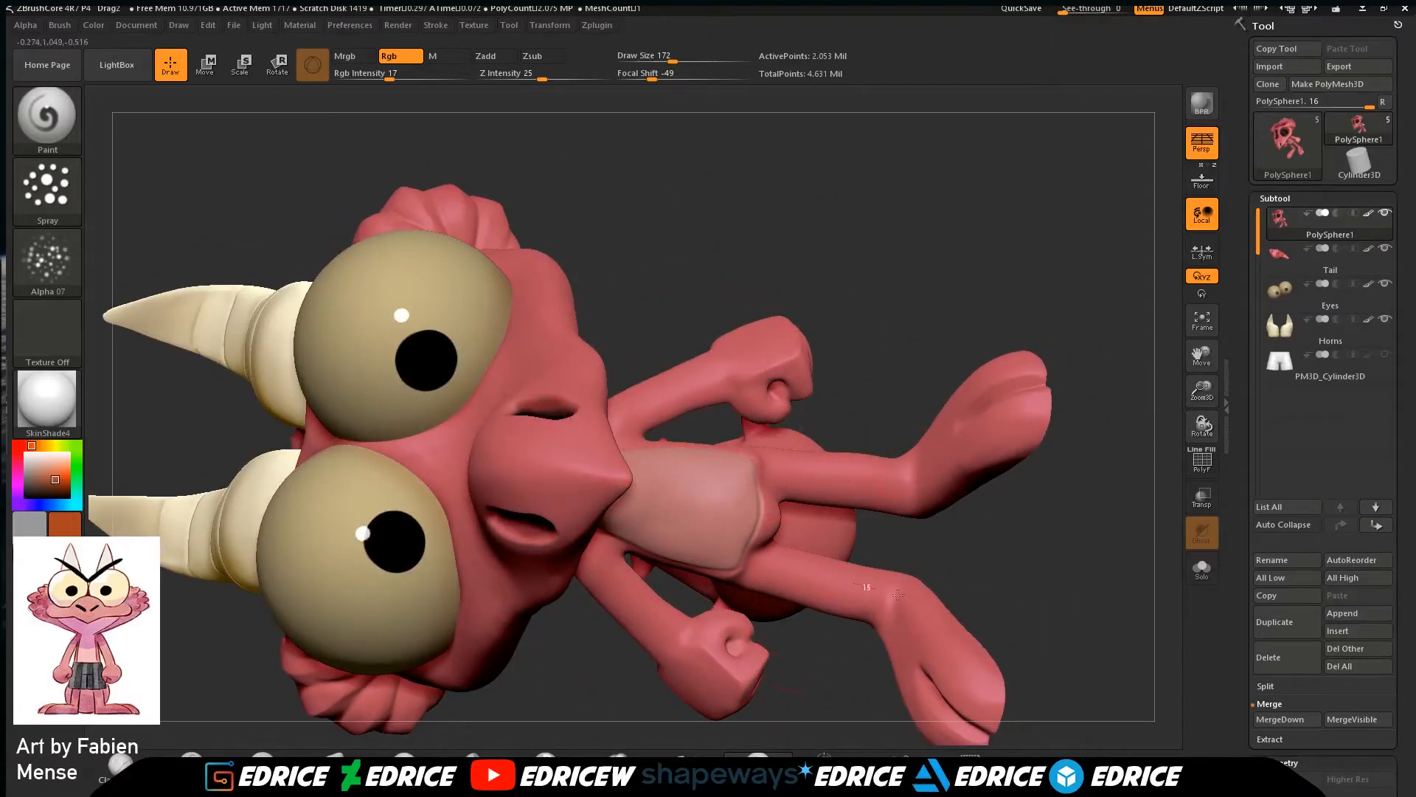
drag(1047, 649, 996, 361)
Make the Tail subtool active and spray subtle orange along the whole tail up to its base.
click(1350, 253)
drag(1202, 392, 1201, 360)
drag(1198, 356, 1205, 318)
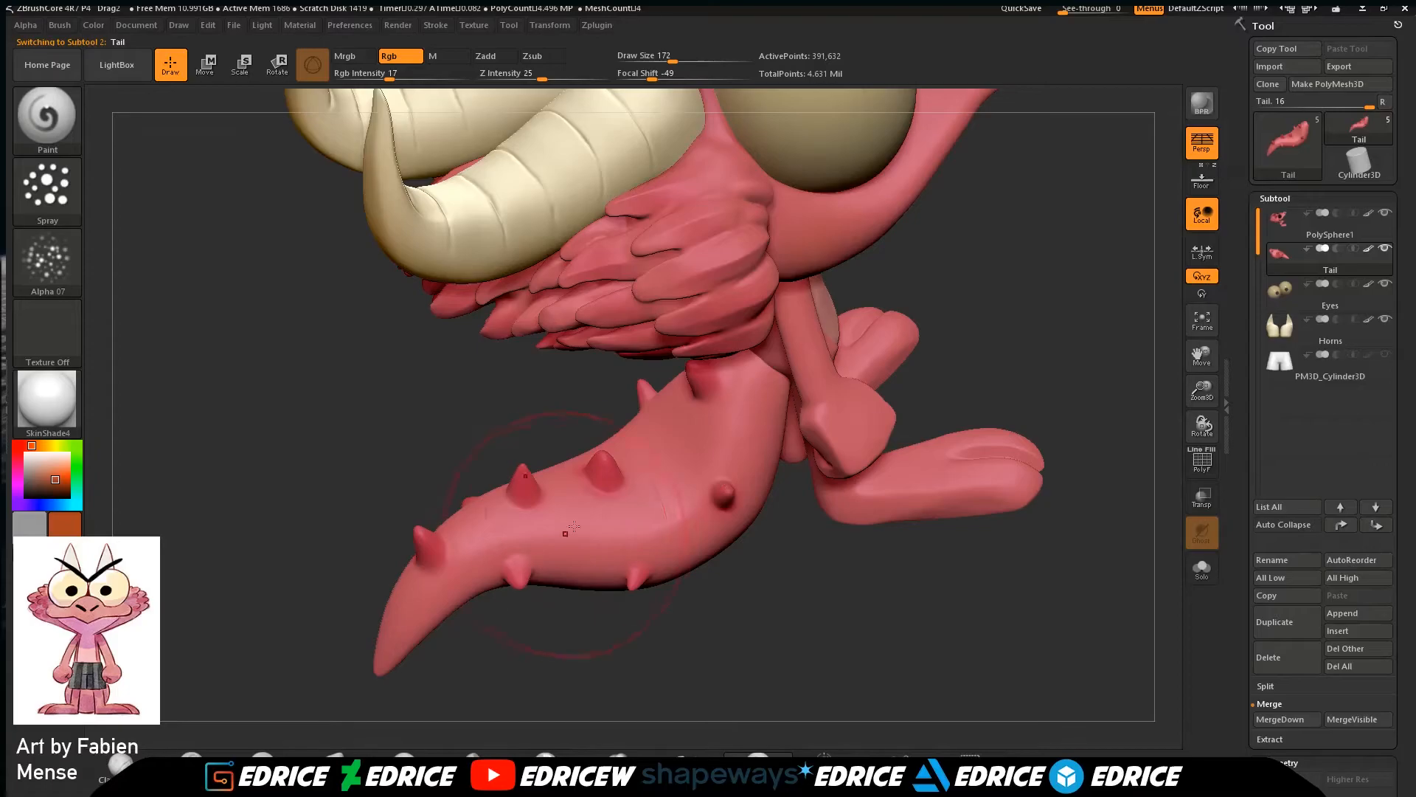
drag(635, 632, 663, 540)
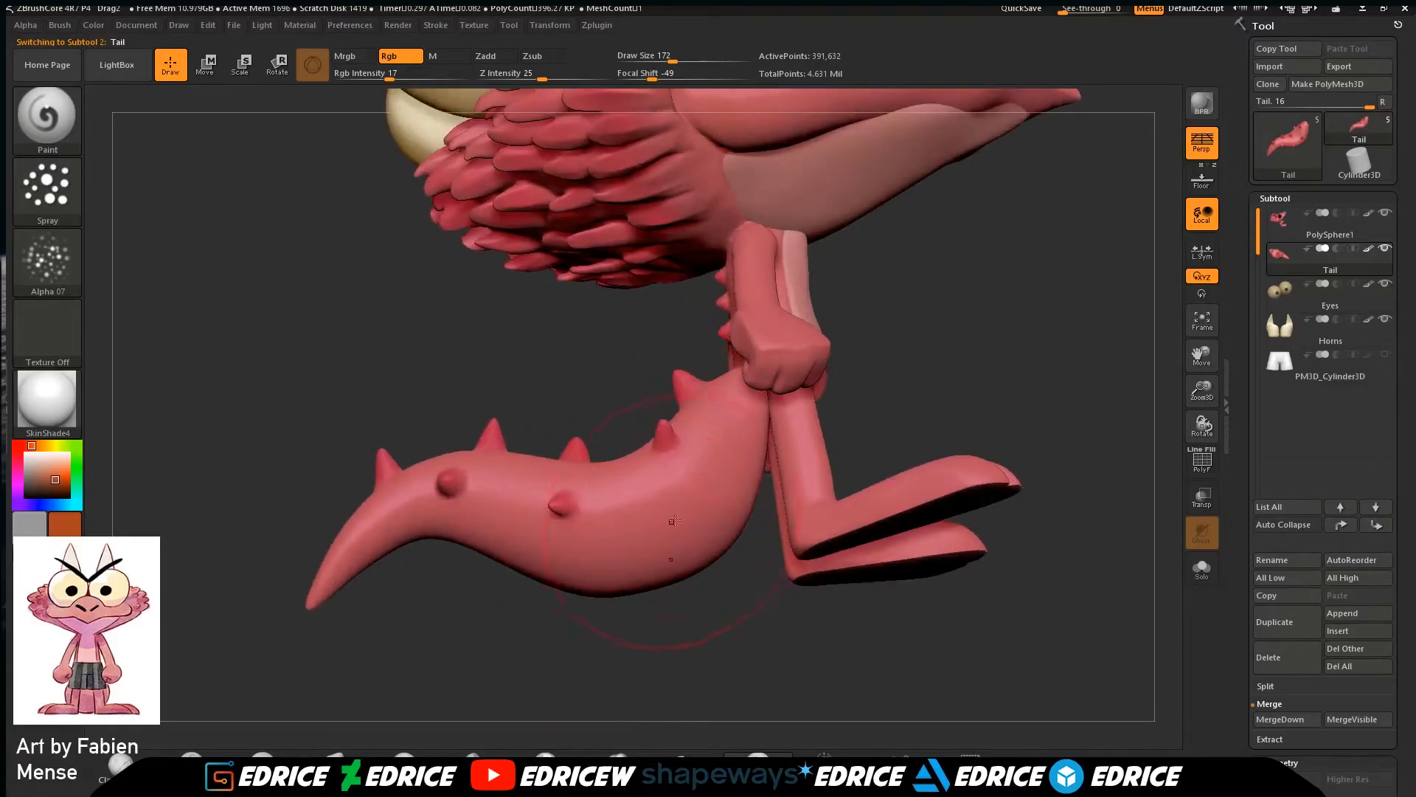
mouse_move(1204, 385)
mouse_down()
mouse_move(1210, 510)
mouse_move(1212, 393)
mouse_up()
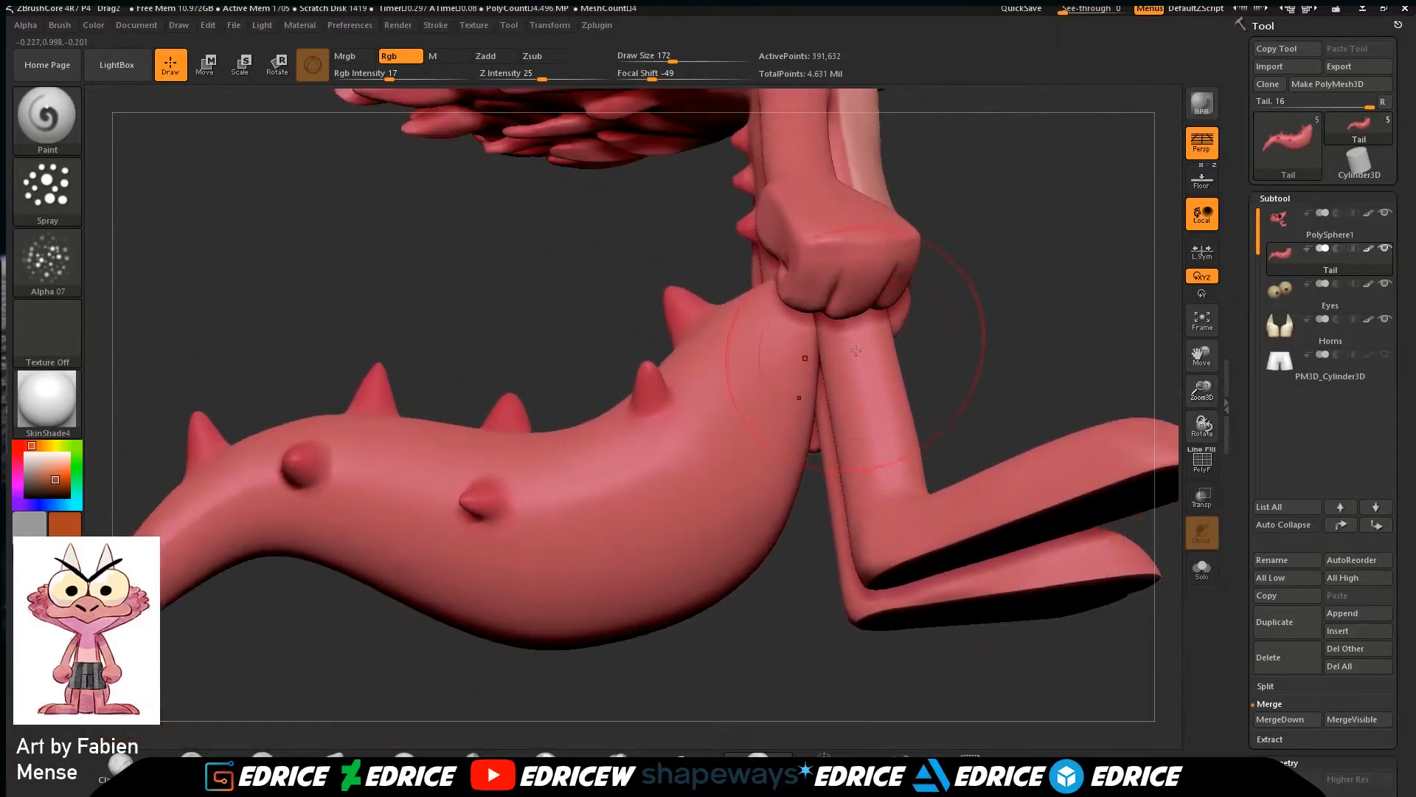
drag(878, 400, 938, 559)
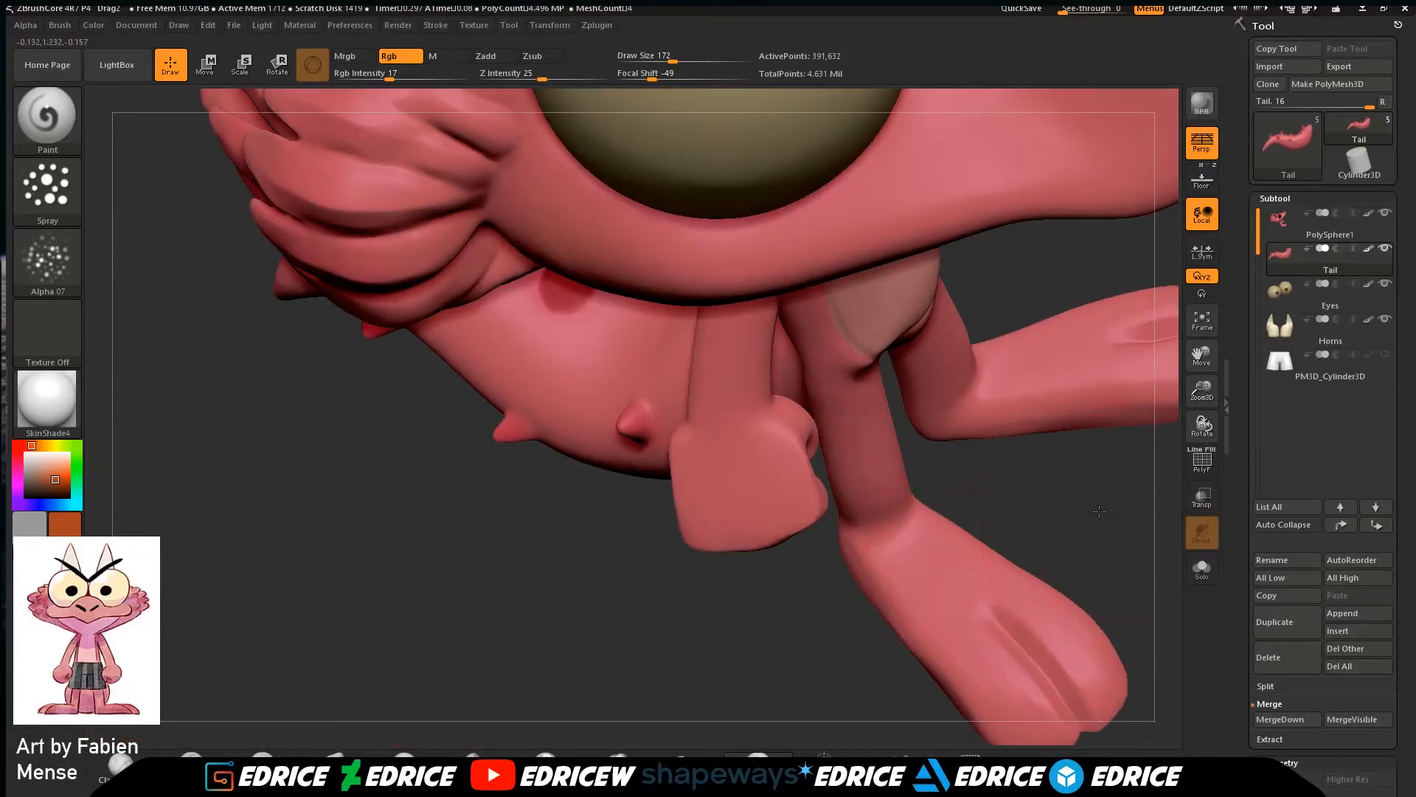
Change the paint colour to a medium red for tinting the head around the eyes and snout.
drag(1103, 520, 1114, 413)
drag(1203, 359, 1159, 708)
mouse_move(1099, 445)
mouse_down()
mouse_move(1085, 519)
mouse_move(1108, 458)
mouse_up()
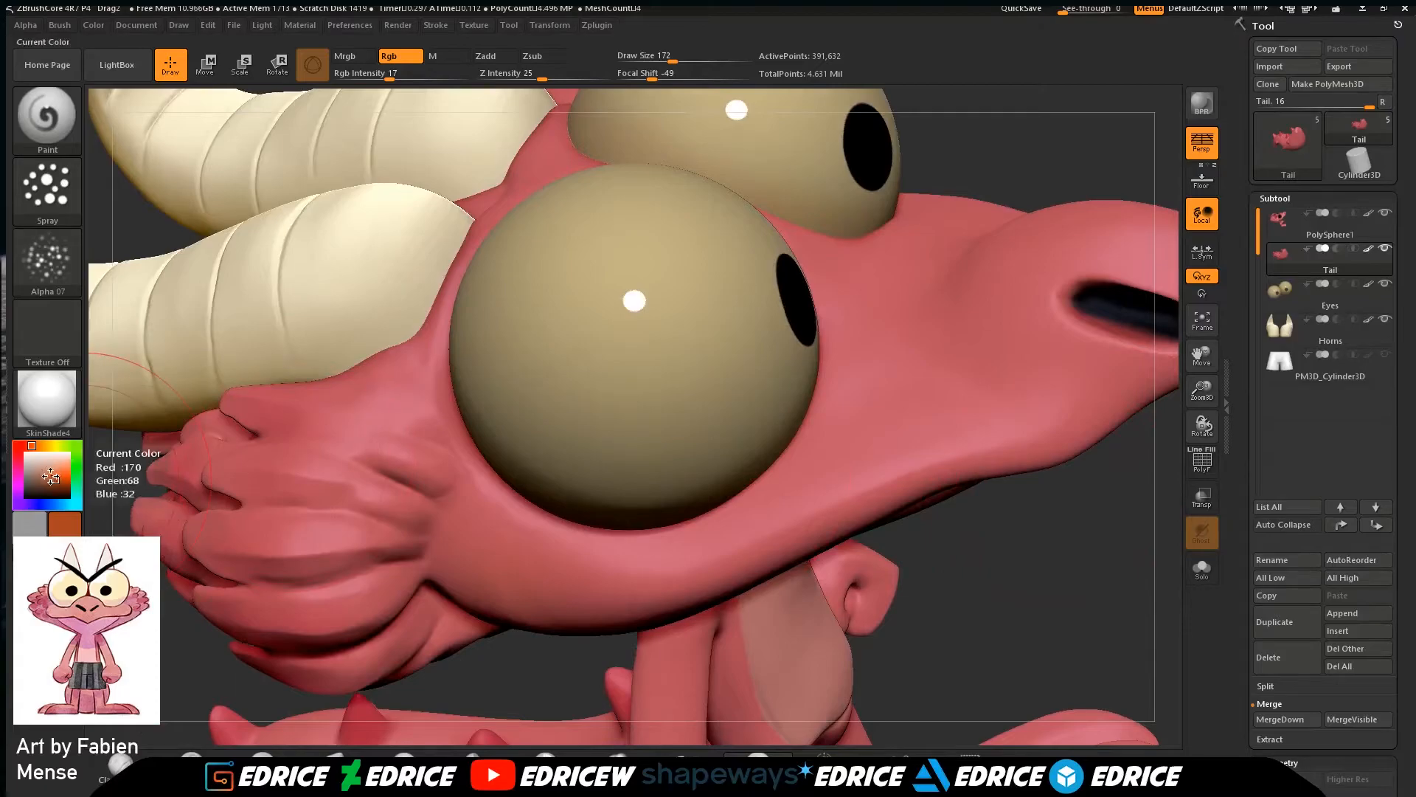
drag(50, 476, 860, 411)
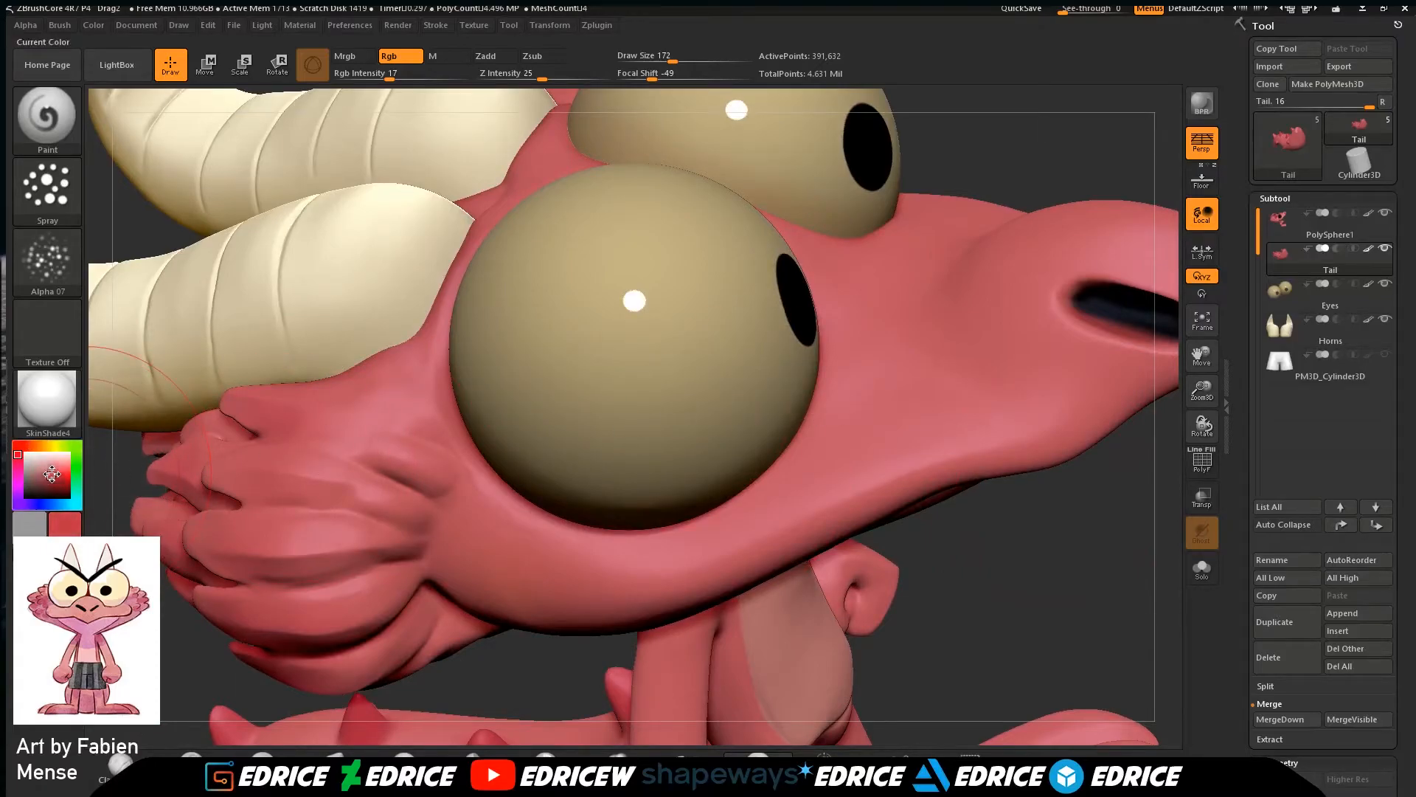
drag(1110, 484, 1077, 442)
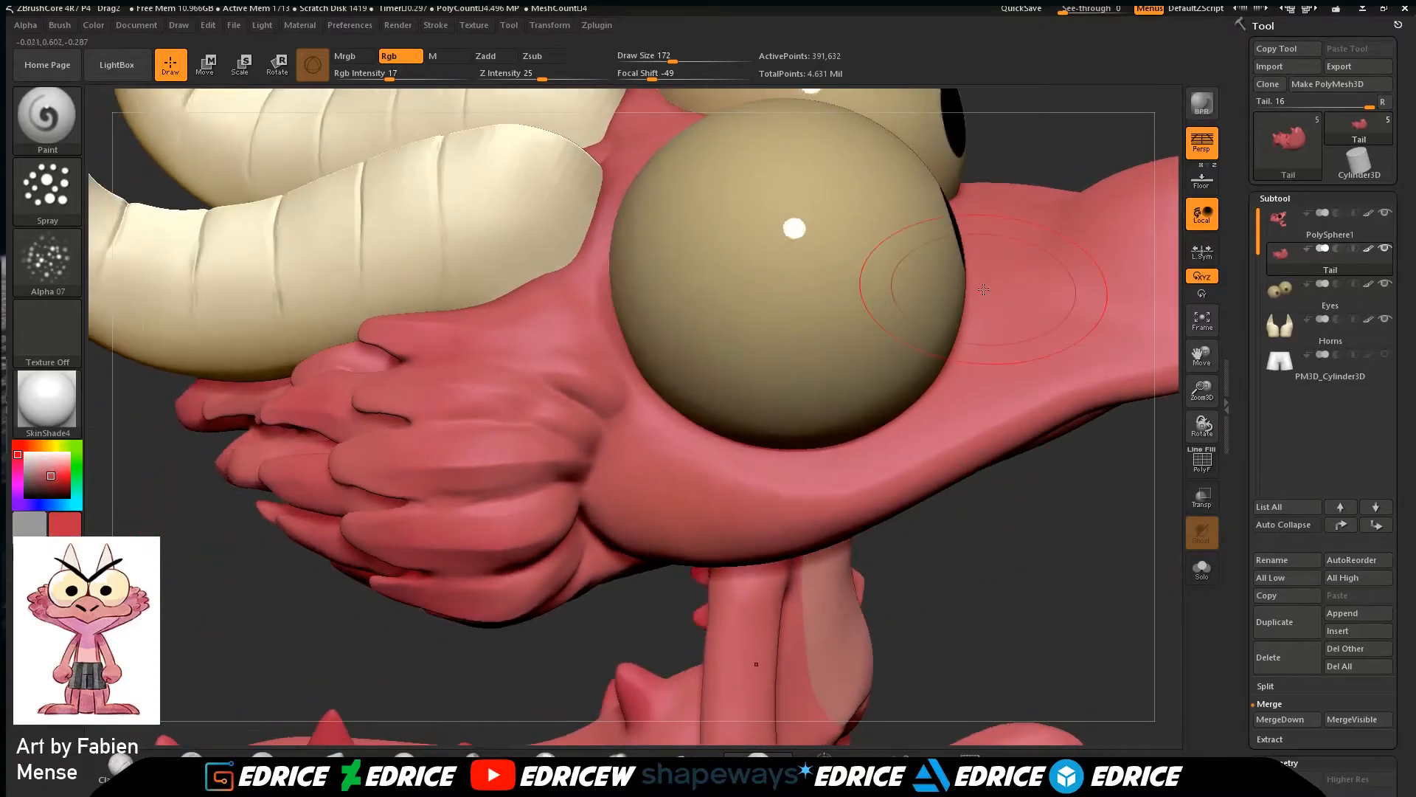
Try to spray red behind the nostrils with draw size 68 and RGB intensity 41.
drag(673, 60, 653, 60)
drag(1202, 424, 889, 349)
drag(784, 429, 726, 473)
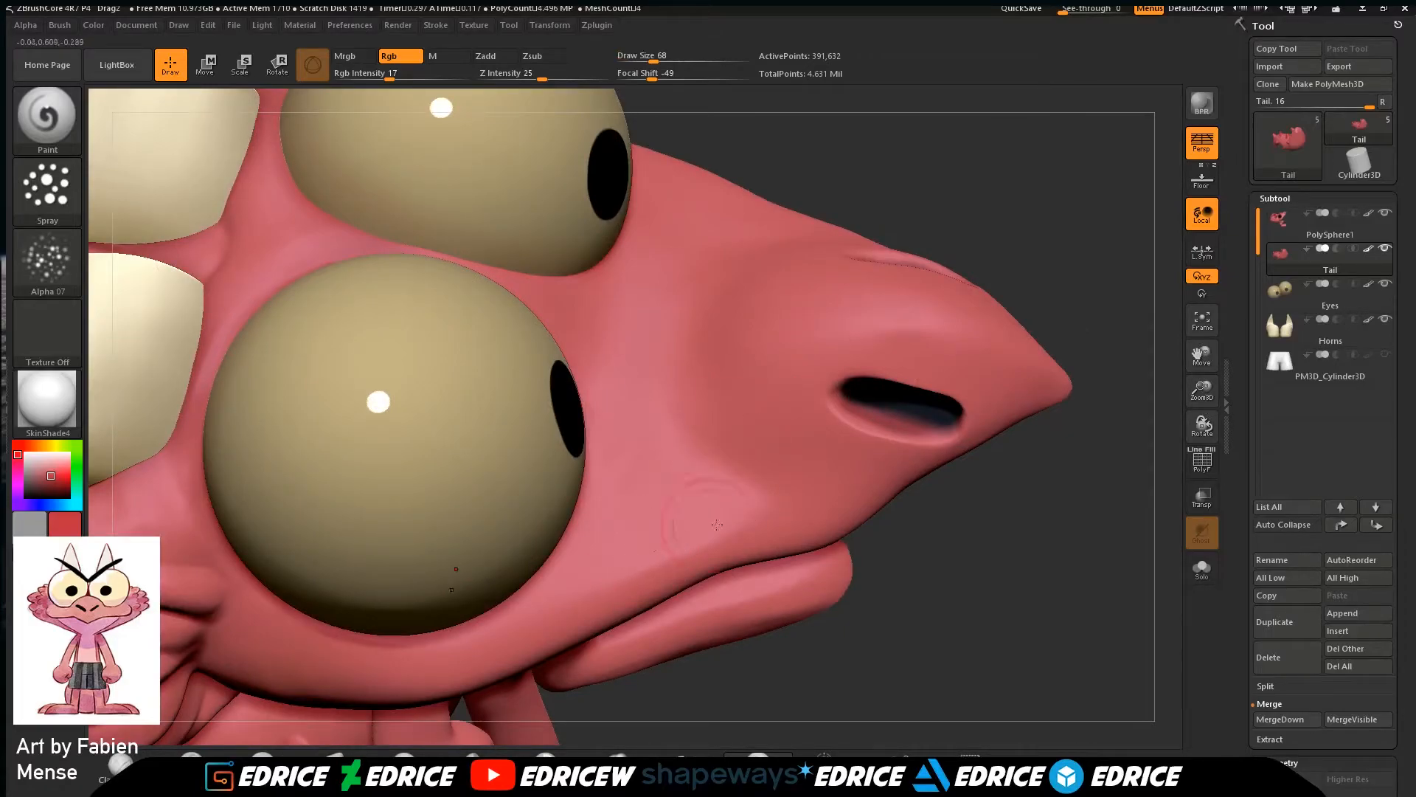
drag(391, 77, 419, 76)
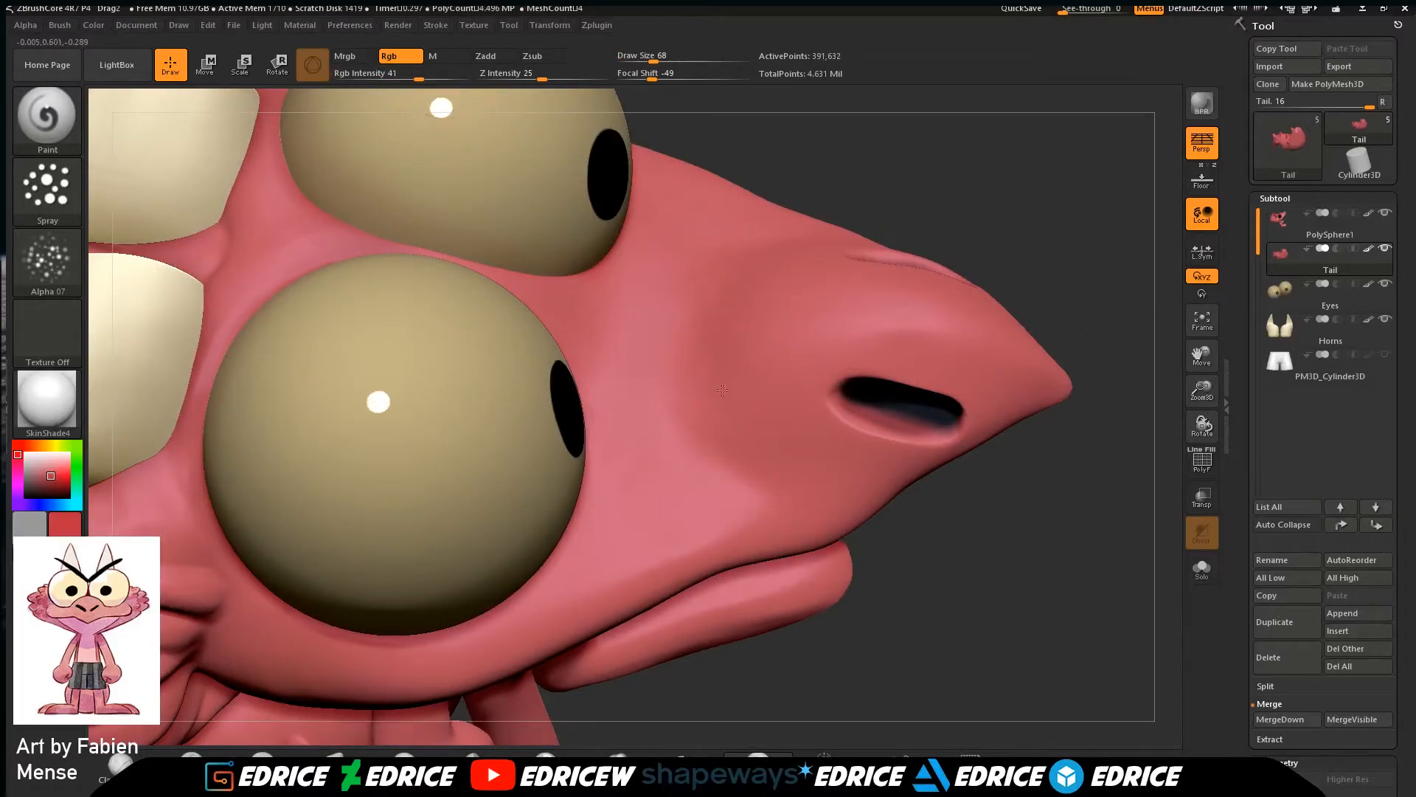
drag(927, 534, 833, 570)
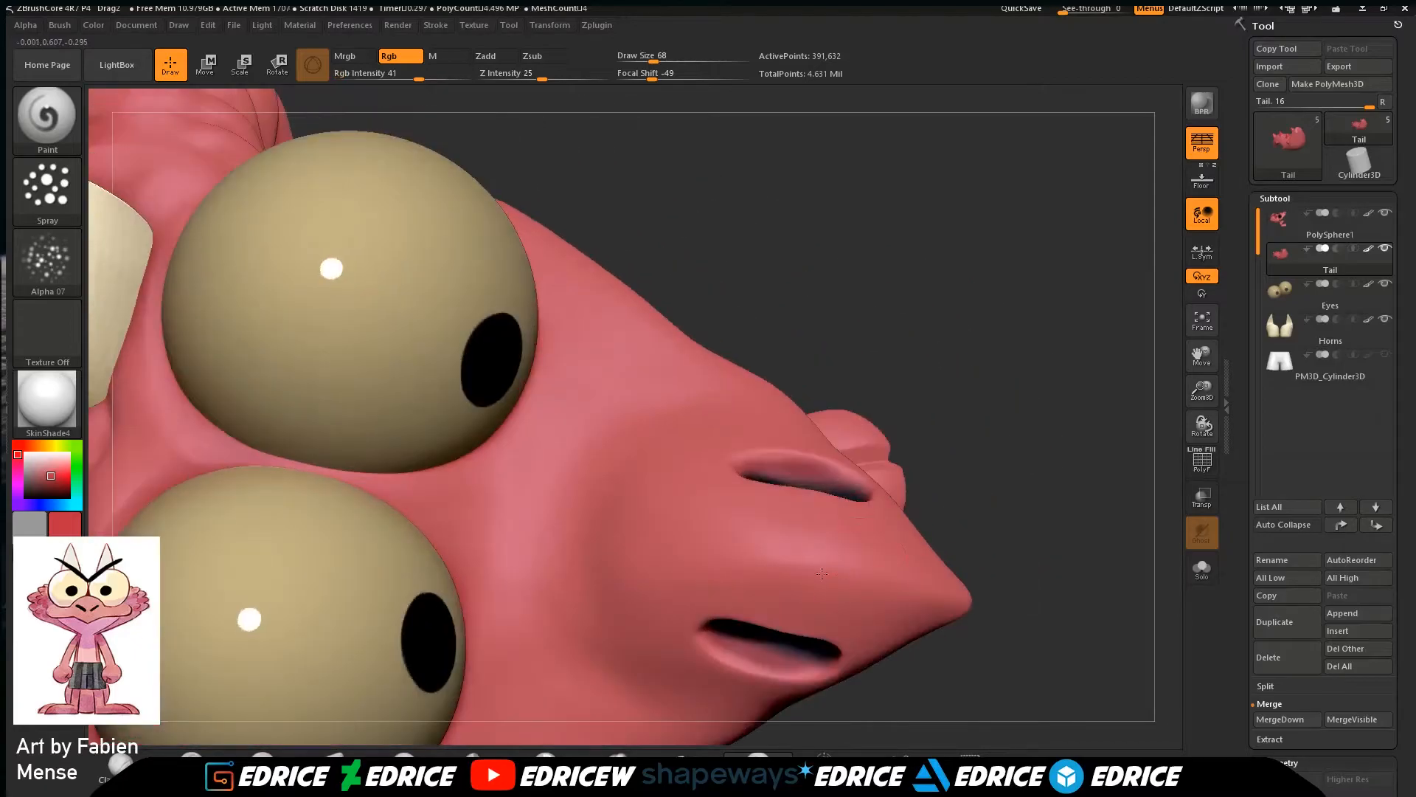
Switch the paint colour to a darker red and try spraying it on the snout and fist.
key(c)
drag(842, 303, 690, 340)
drag(739, 451, 398, 561)
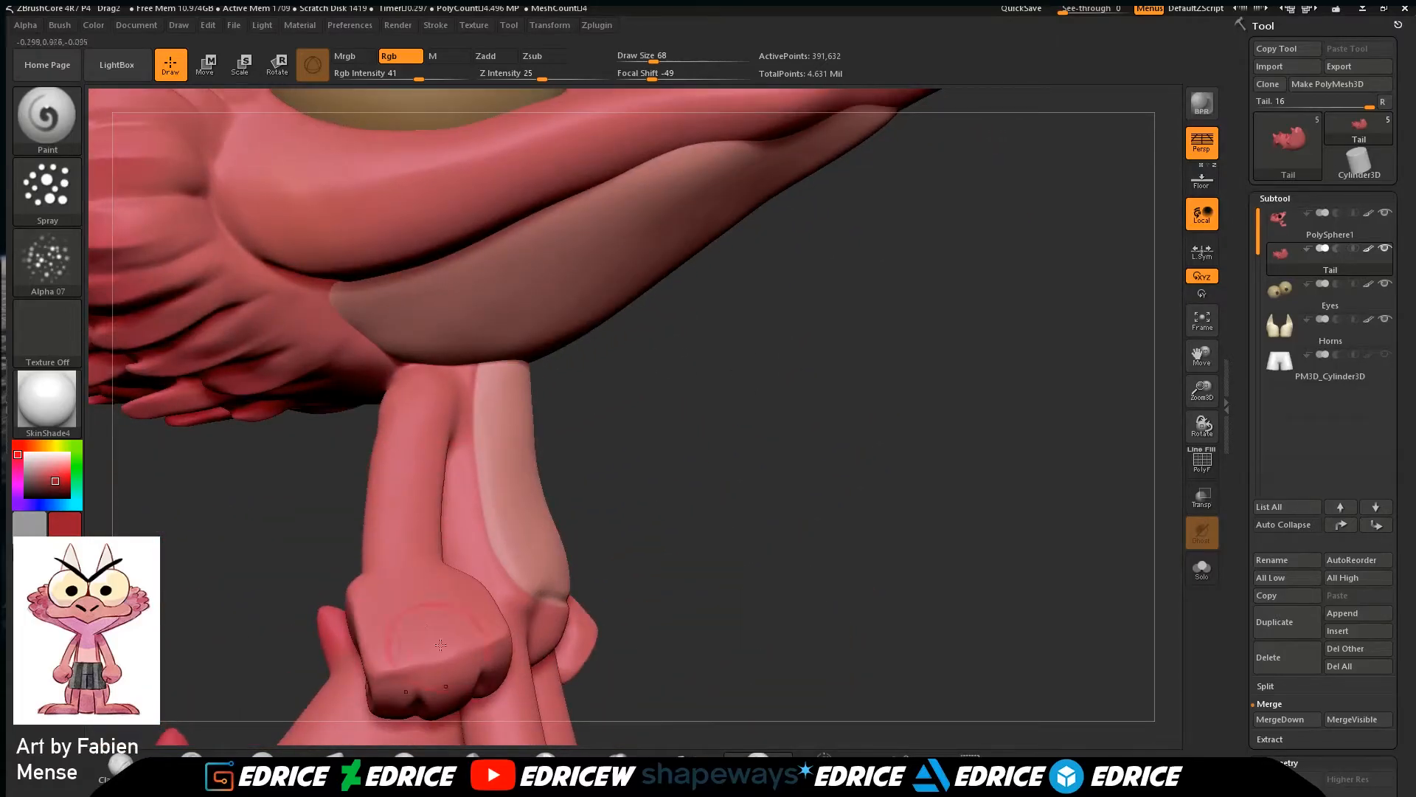
Make the PolySphere1 body subtool active and set the draw size to 136 and the RGB intensity to 23.
drag(1202, 390, 1245, 319)
click(1282, 230)
drag(1079, 399, 1036, 561)
drag(884, 491, 765, 359)
drag(849, 381, 949, 481)
drag(654, 58, 668, 57)
drag(418, 77, 399, 77)
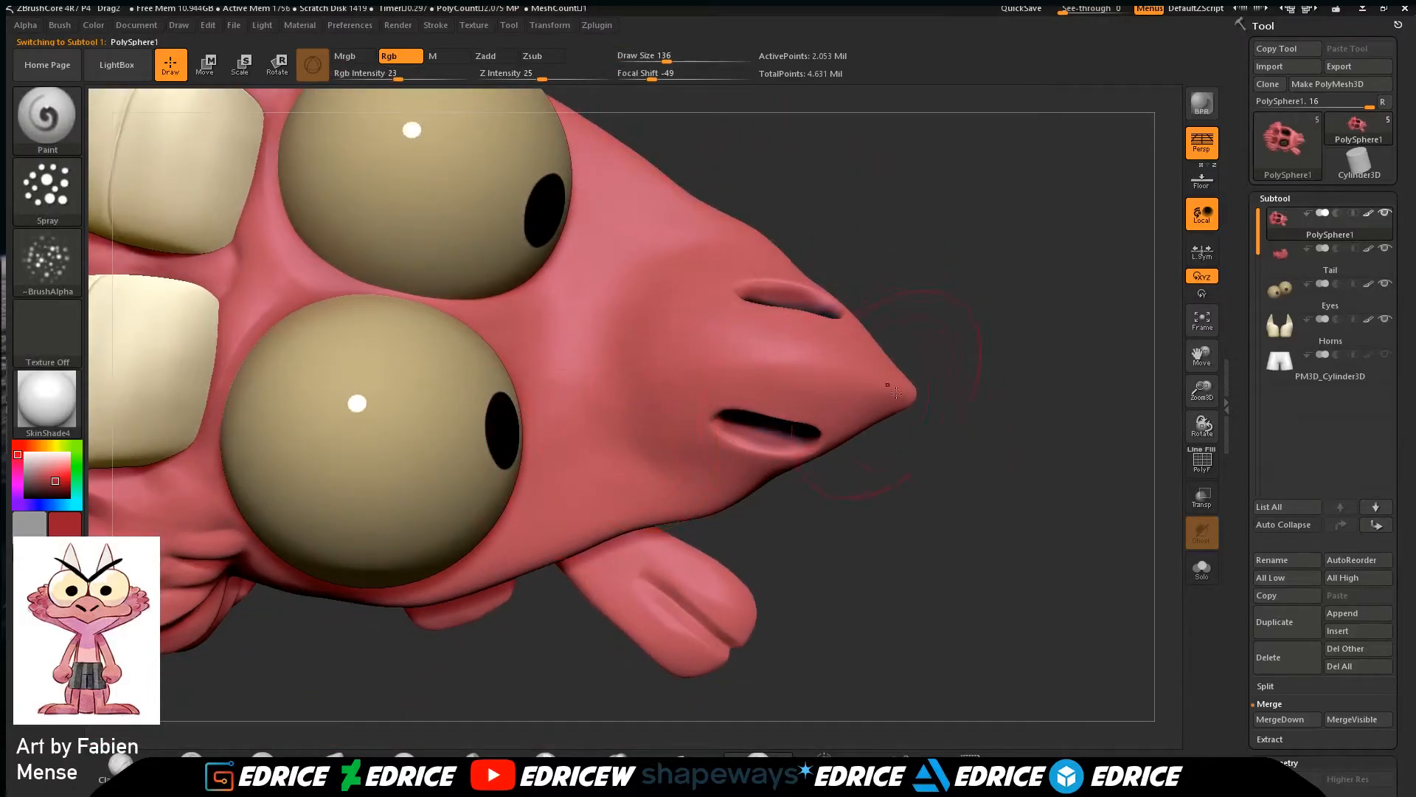
Spray dark red around the nostrils, along the snout and over the lip and cheek.
right_drag(862, 399, 728, 367)
right_drag(864, 494, 748, 336)
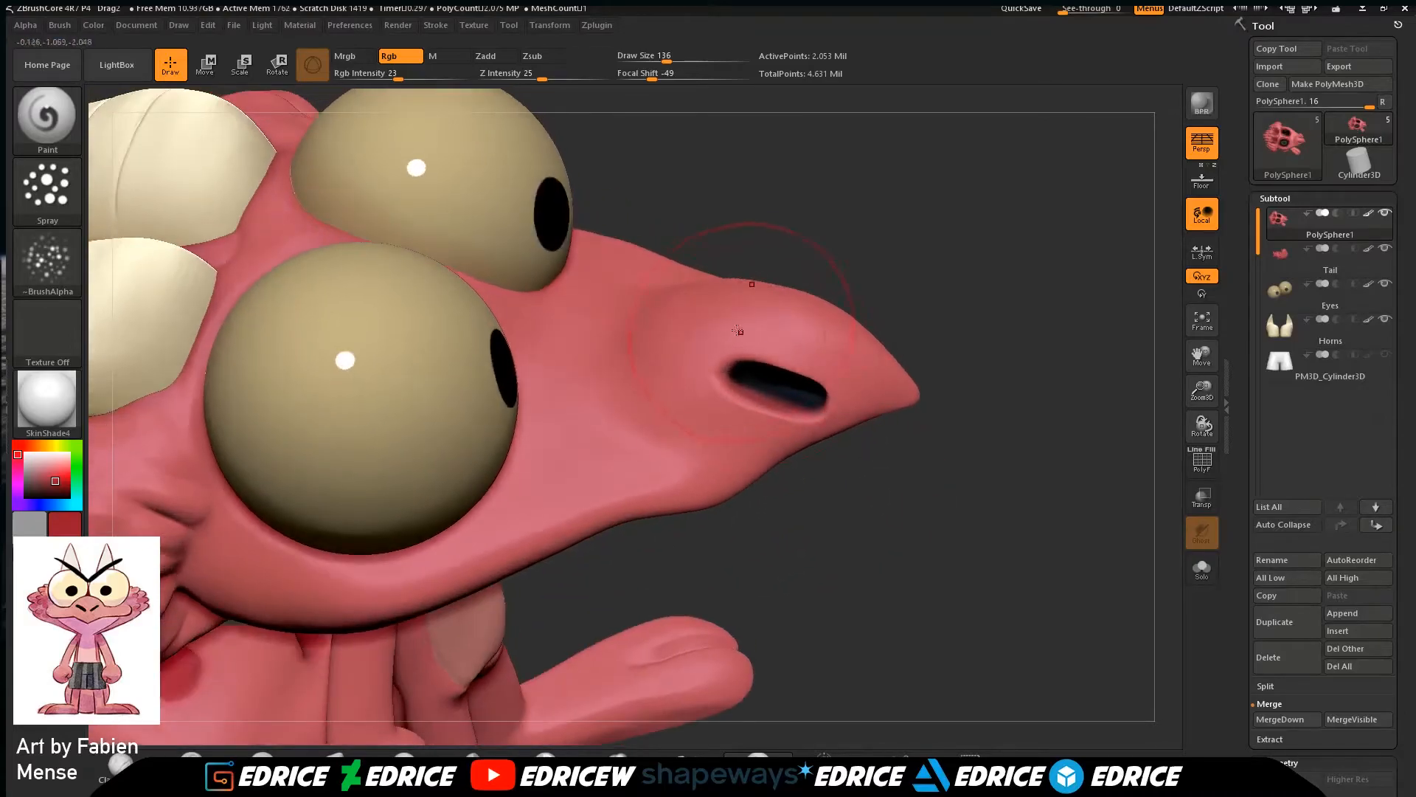
right_drag(580, 464, 896, 369)
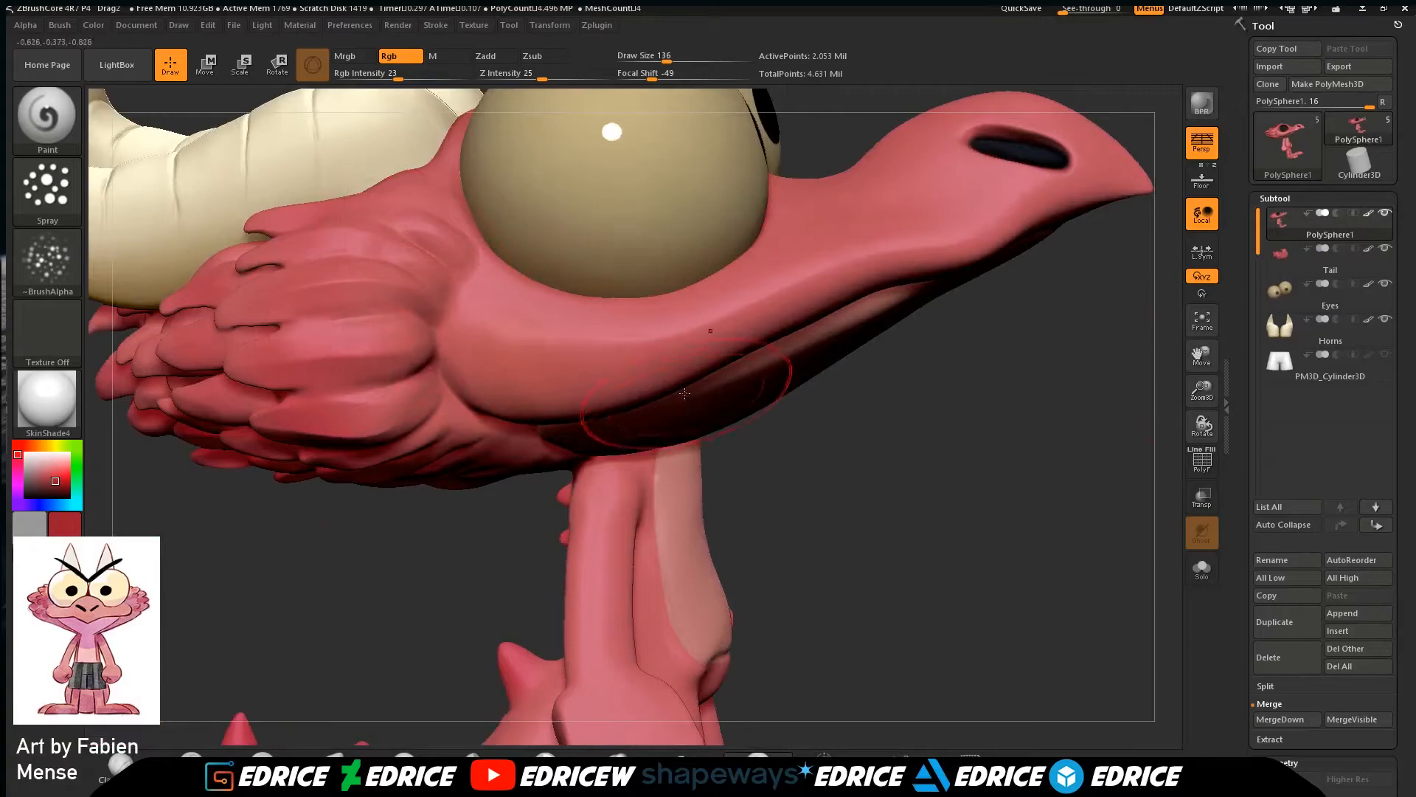
right_drag(610, 484, 675, 663)
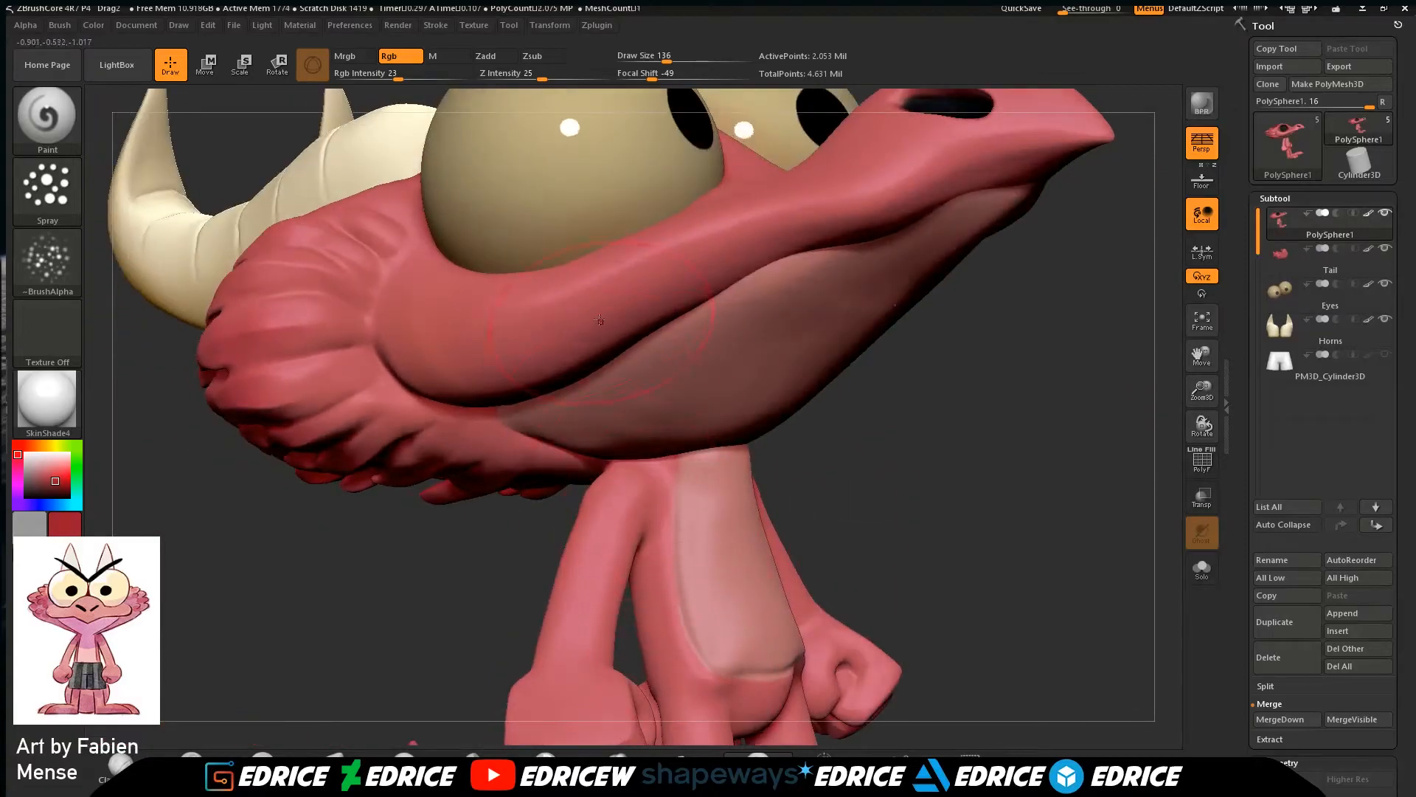
Spray dark red over the limbs, make the Tail subtool active and carry the spraying over the tail.
drag(1195, 363, 1089, 214)
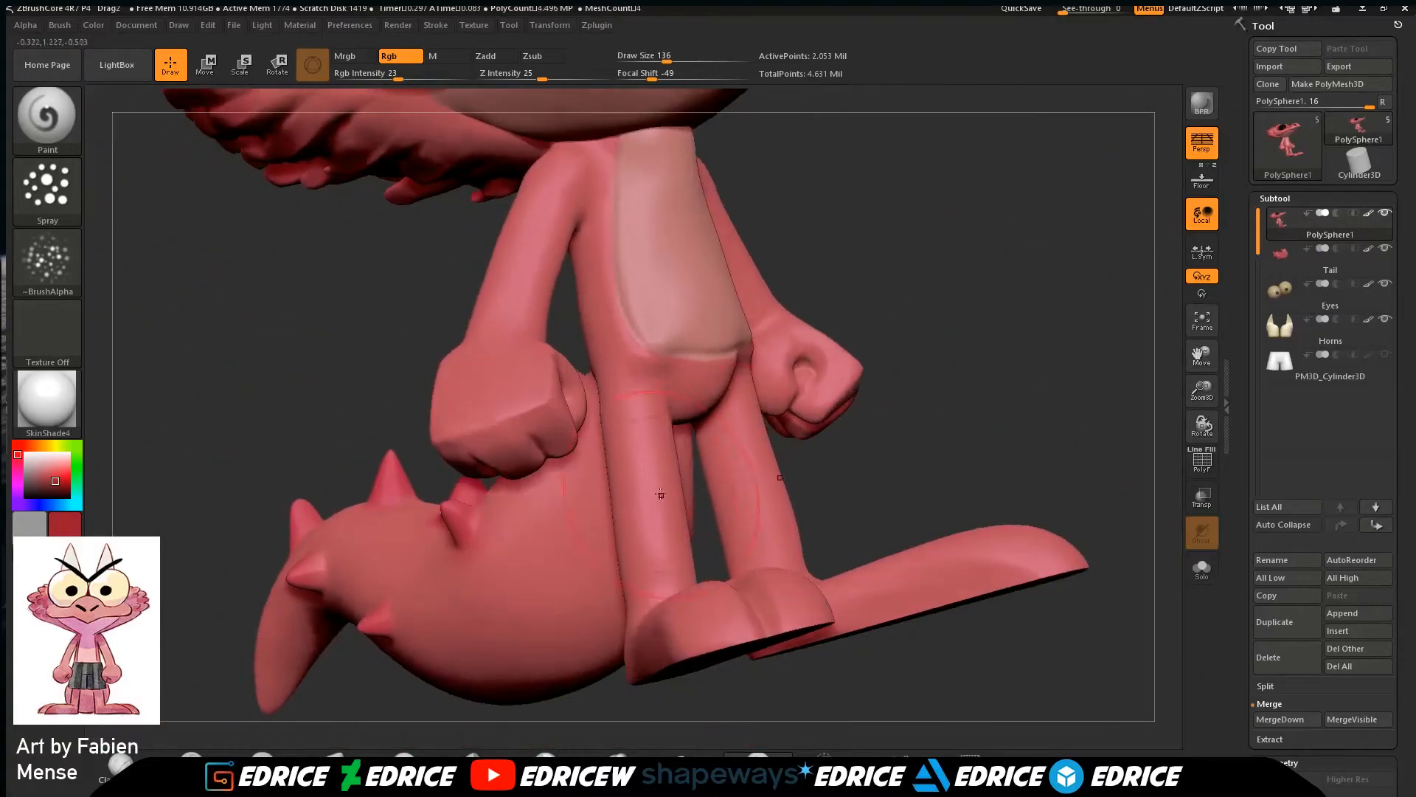
right_drag(644, 477, 901, 555)
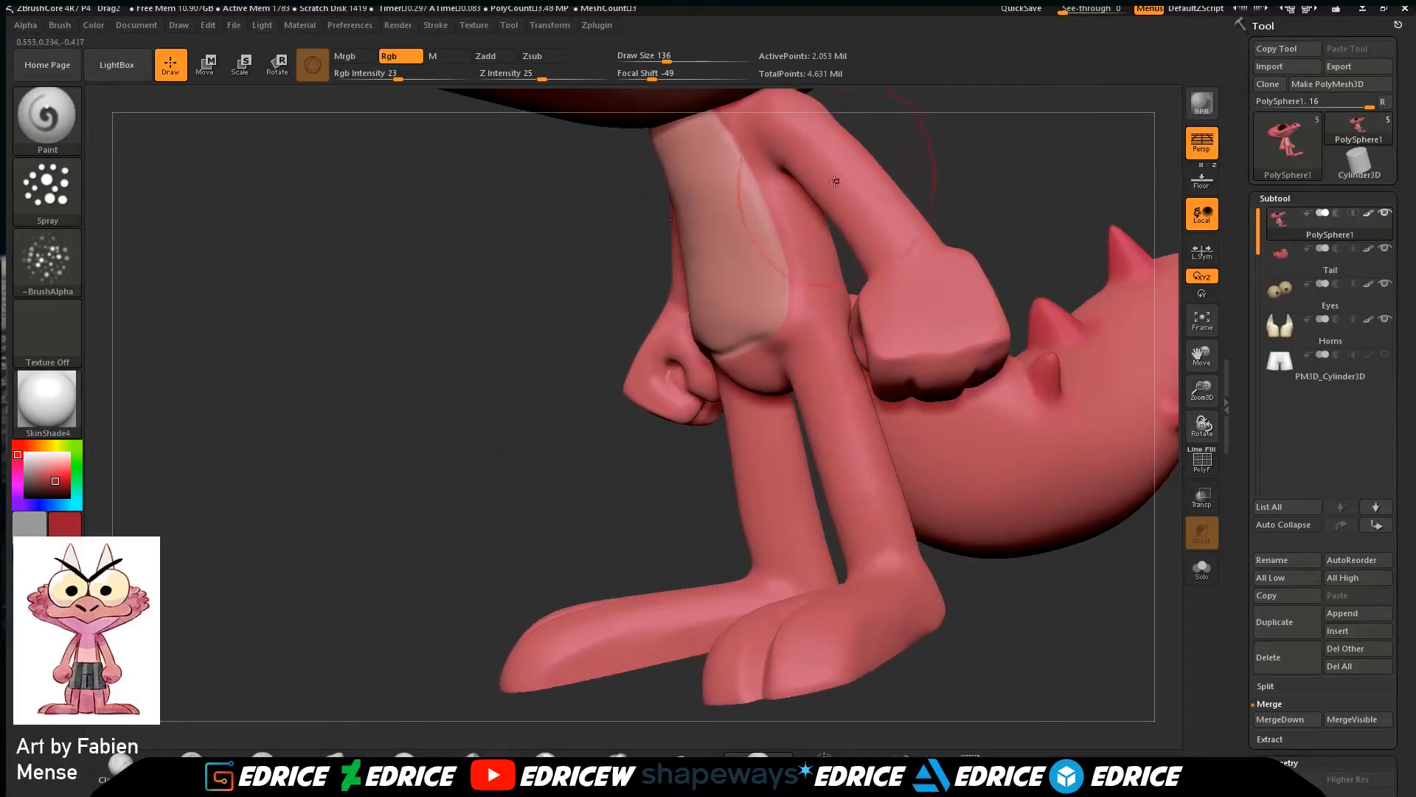
right_drag(1109, 577, 954, 620)
alt+click(954, 620)
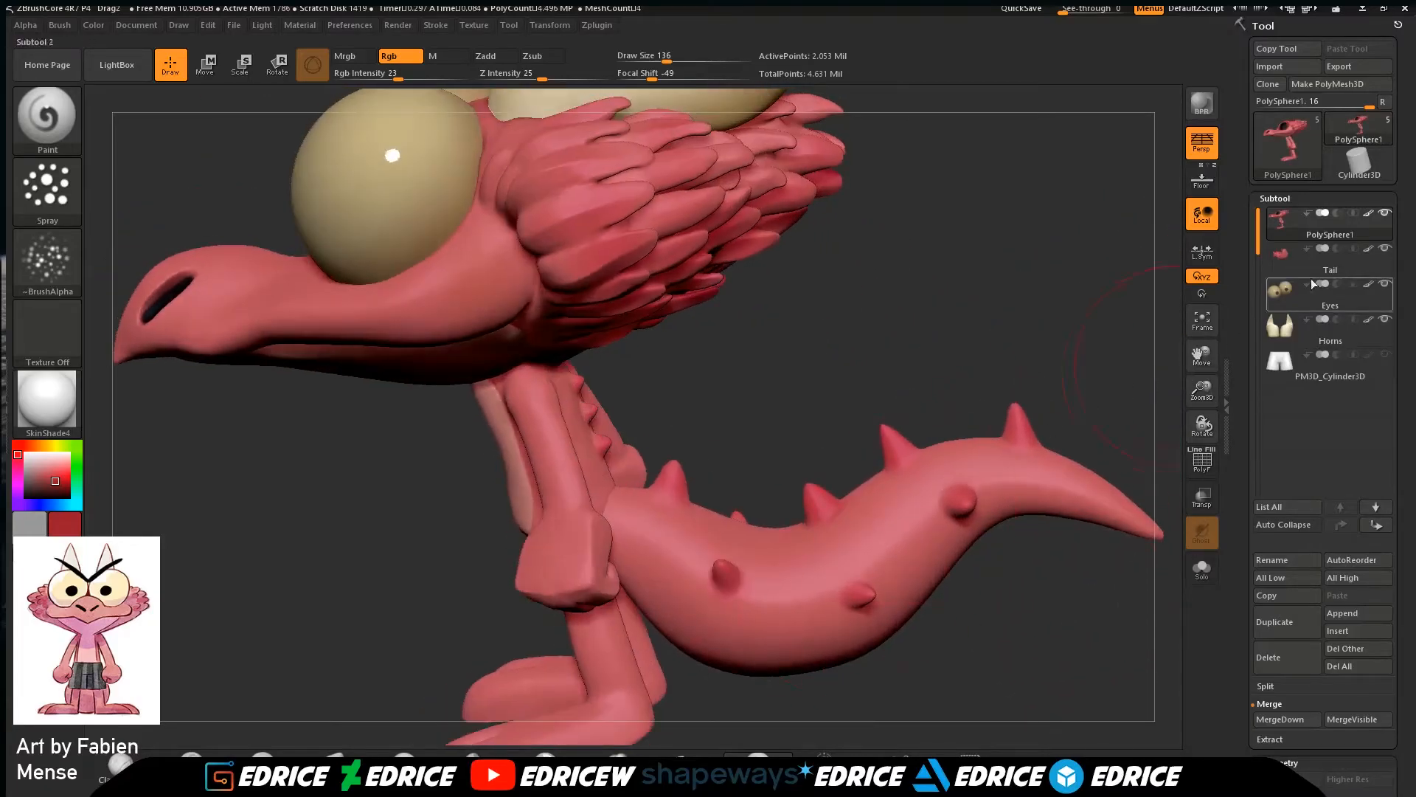
right_drag(876, 481, 842, 537)
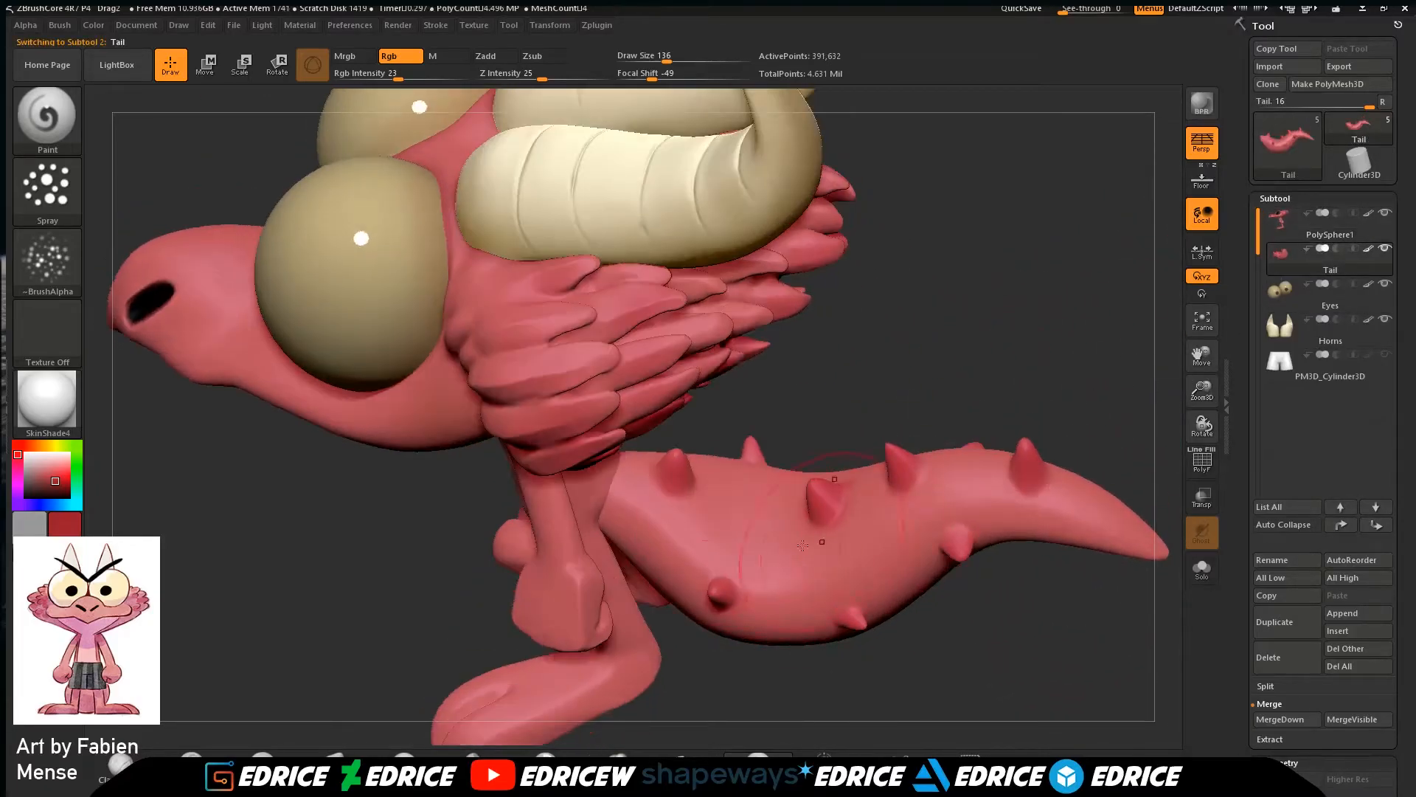
right_drag(1096, 444, 844, 514)
right_drag(946, 491, 985, 483)
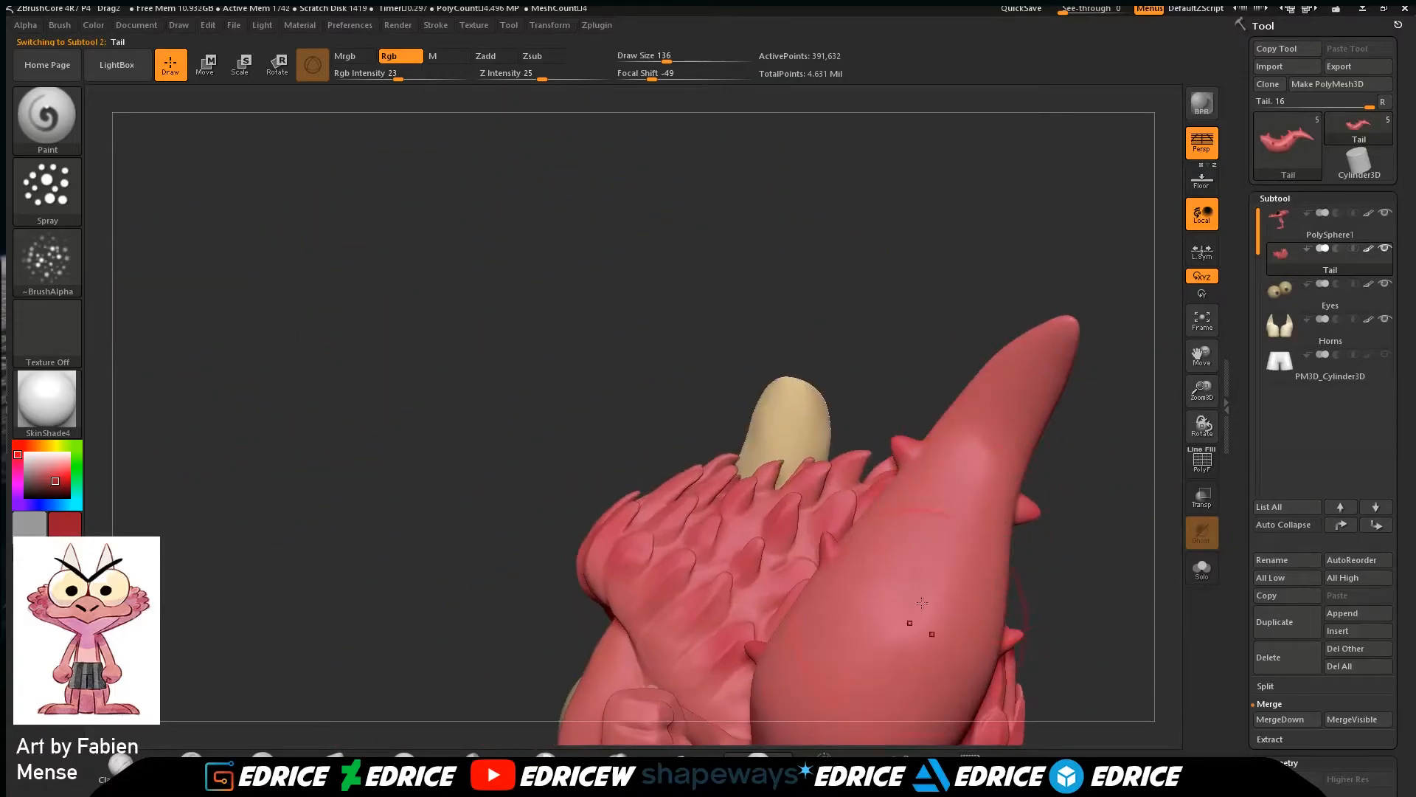
right_drag(970, 644, 927, 452)
Choose Alpha 30 for the spray brush and make the PolySphere1 body subtool active.
click(63, 264)
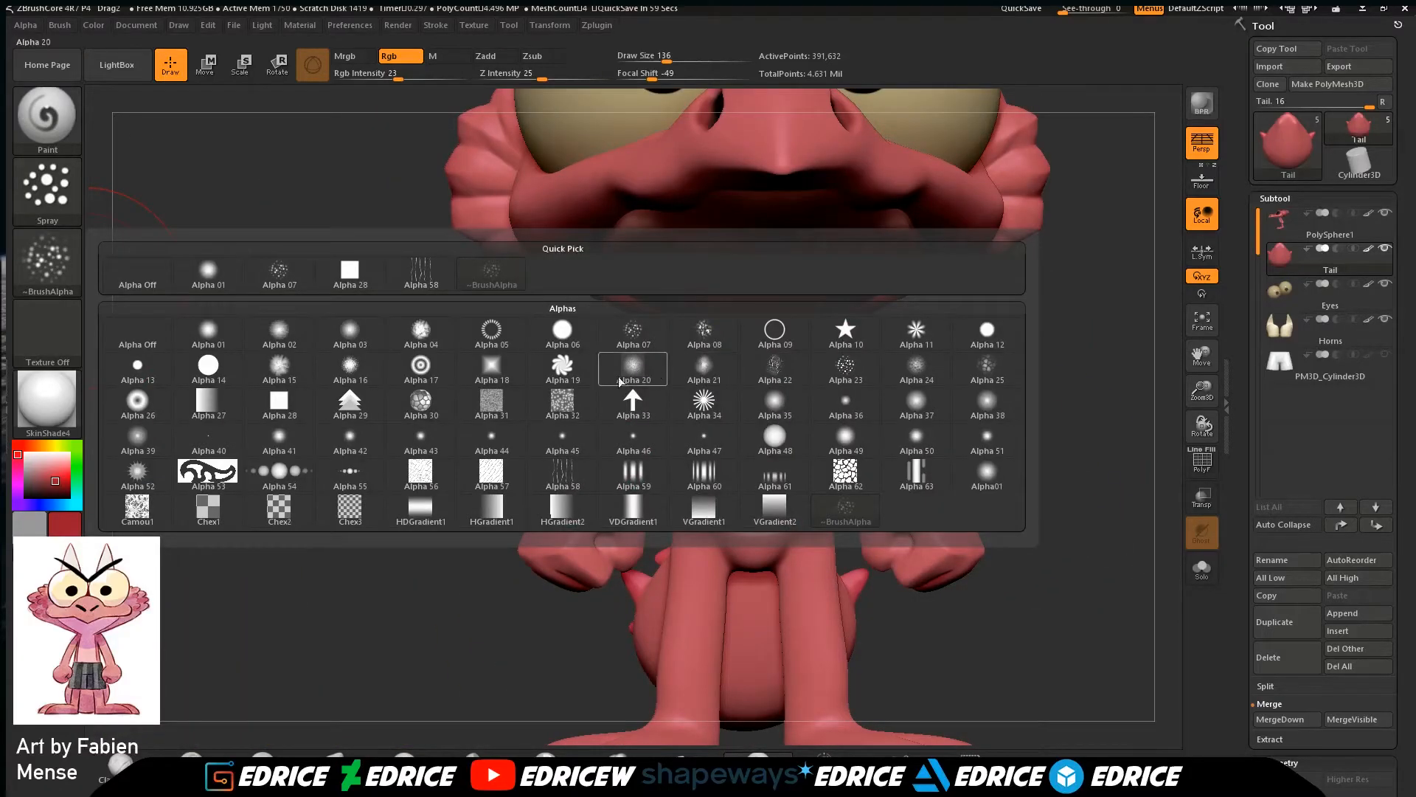
mouse_move(433, 405)
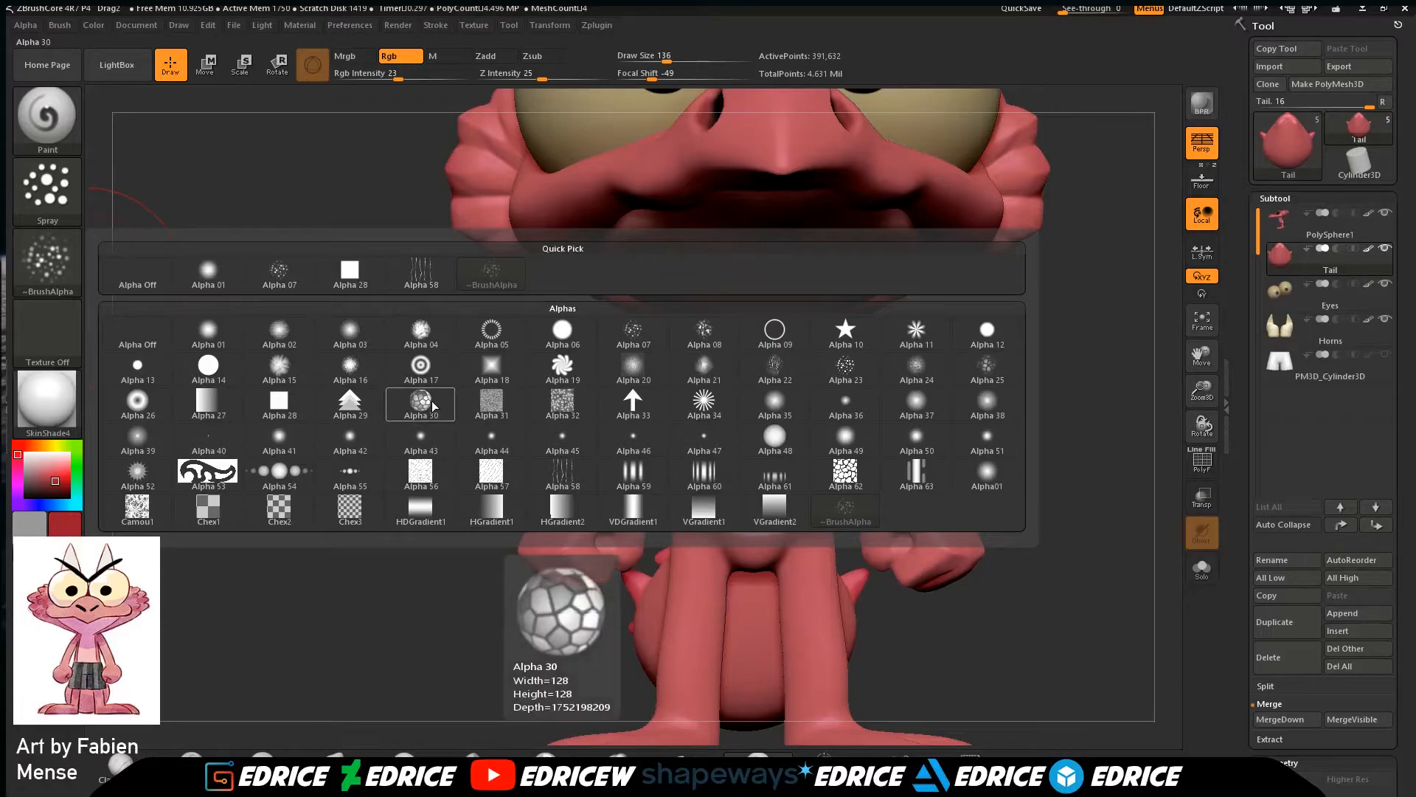
click(426, 404)
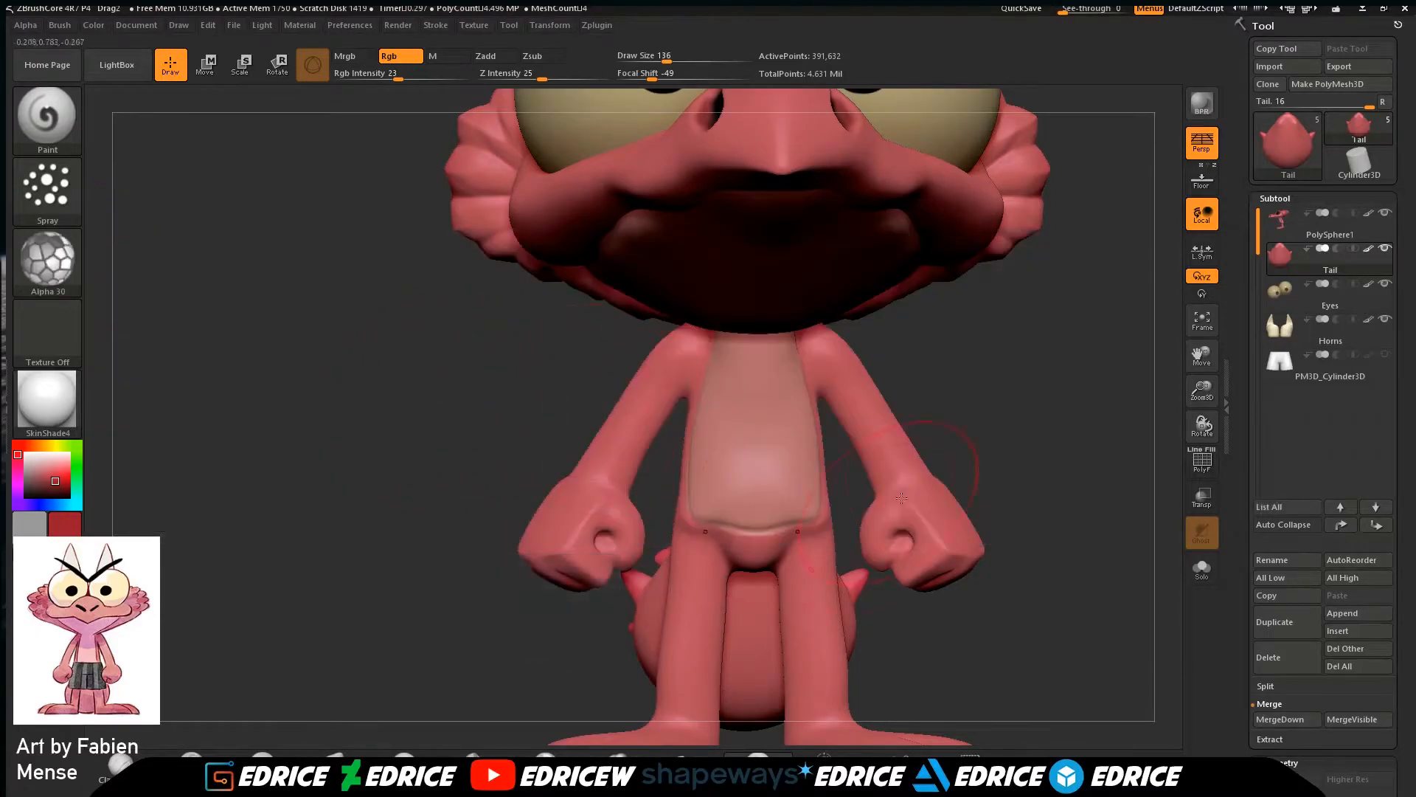
drag(1201, 366, 1106, 545)
drag(1202, 427, 1254, 494)
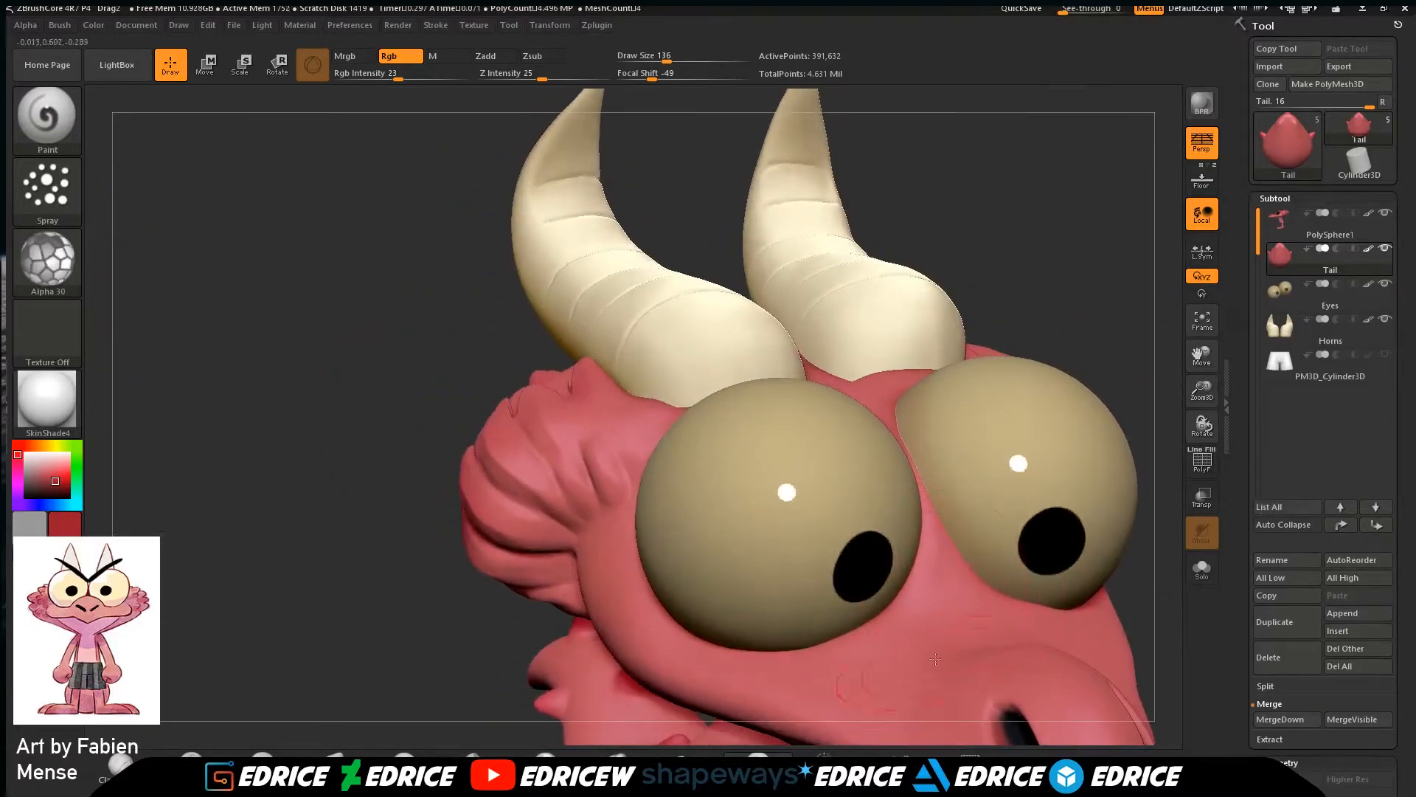
drag(1202, 391, 1204, 461)
drag(1202, 355, 925, 292)
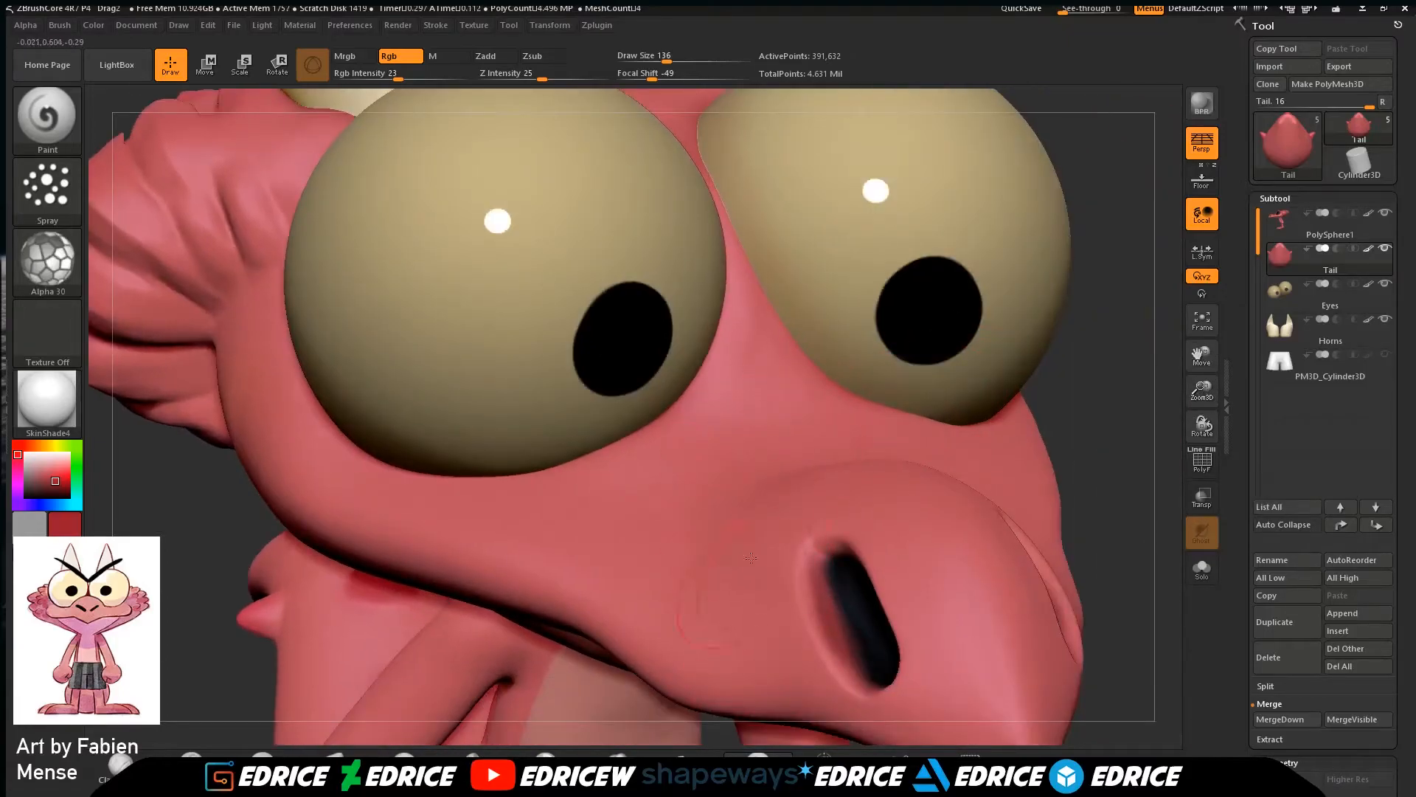
drag(1201, 427, 1254, 369)
drag(1062, 548, 908, 603)
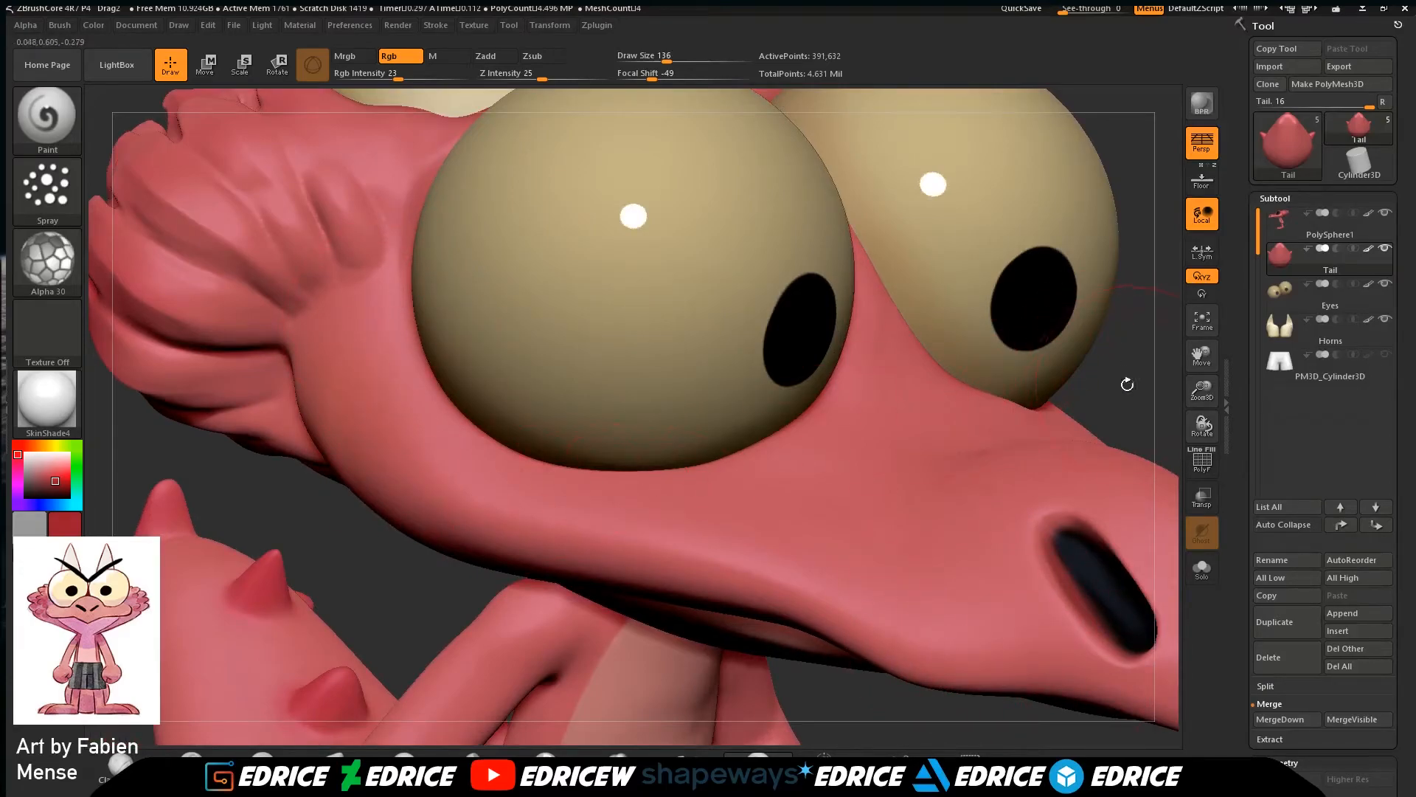
alt+click(306, 330)
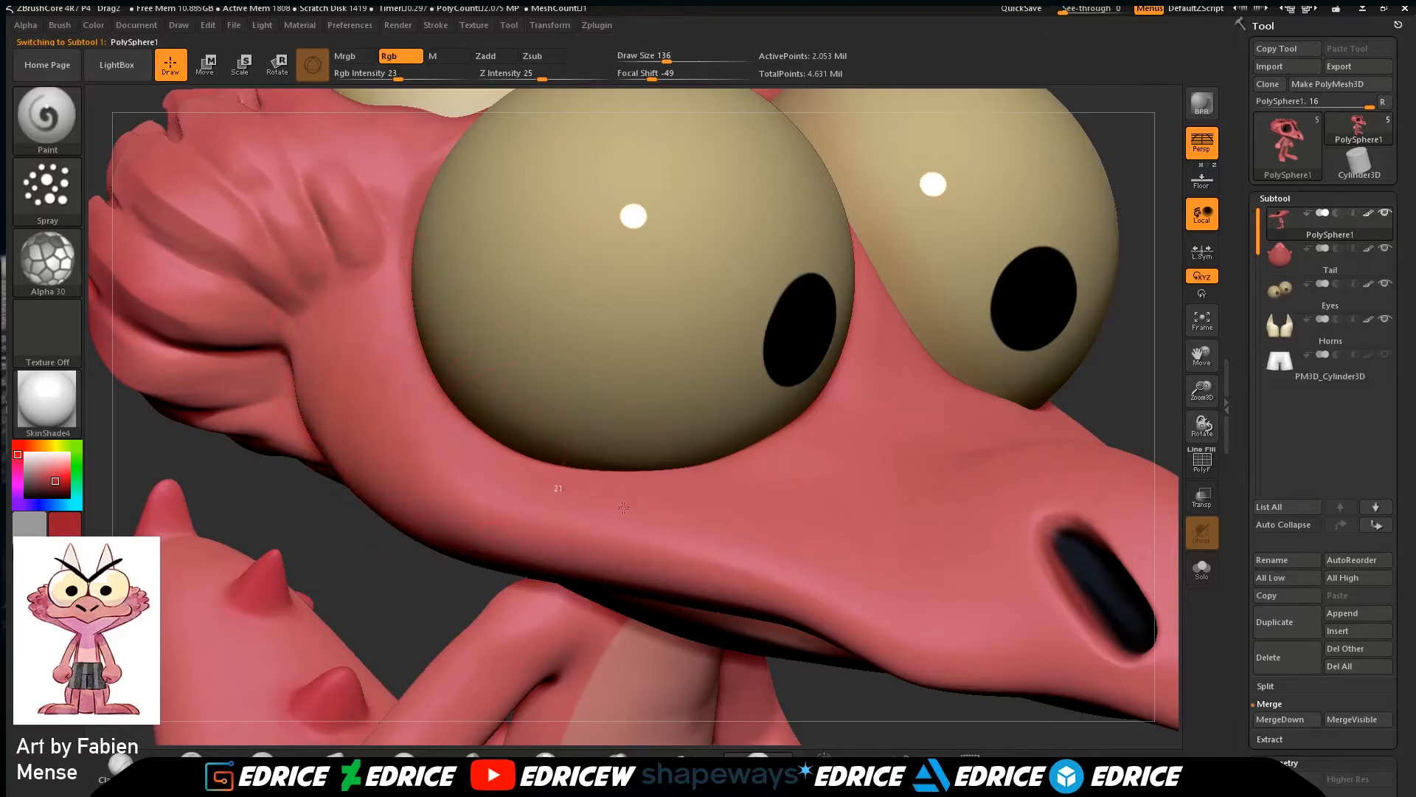
Spray the dark red skin variation over the face and the side feathers of the head.
drag(1202, 391, 1248, 436)
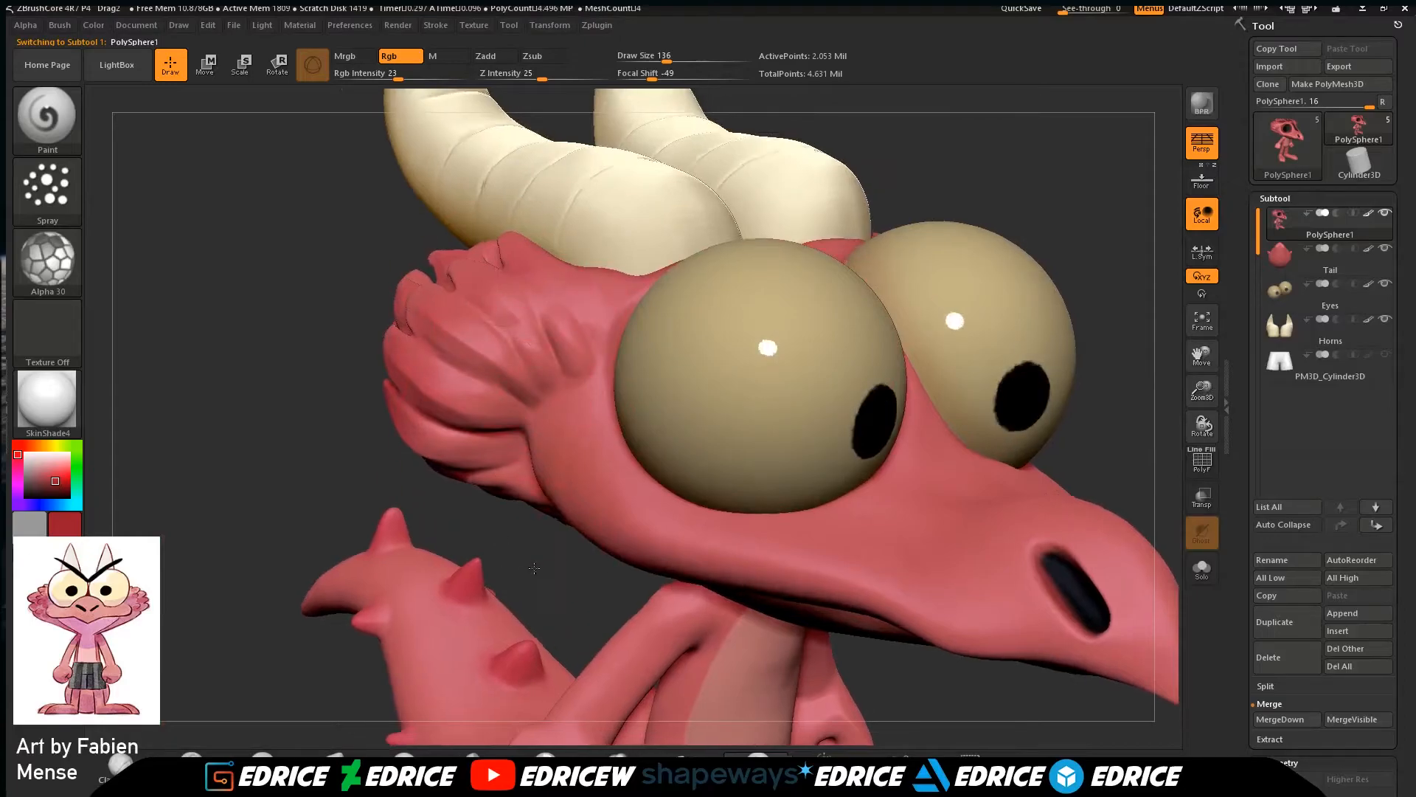
drag(529, 573, 474, 414)
drag(396, 307, 446, 546)
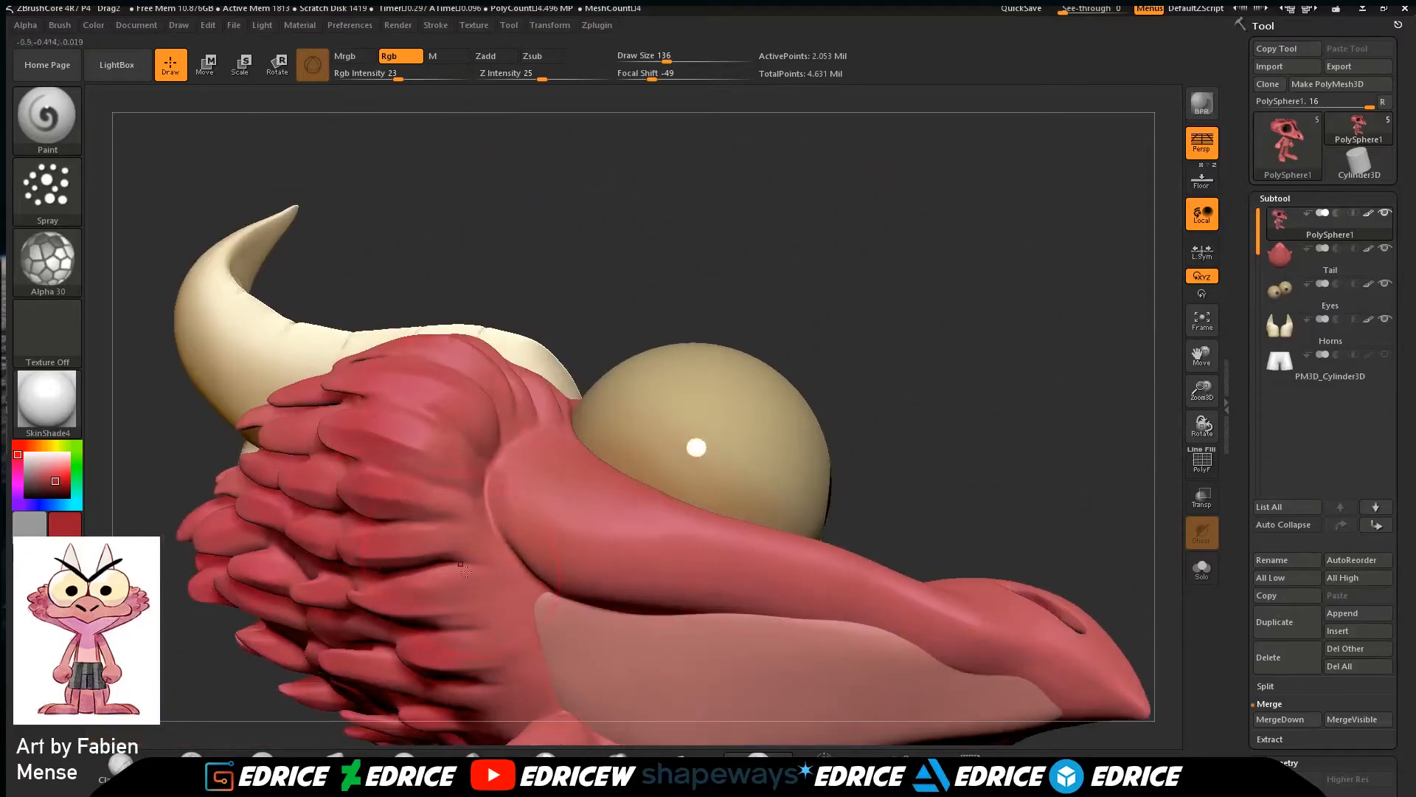
drag(708, 221, 1027, 272)
drag(1201, 356, 1170, 265)
drag(1062, 324, 1085, 270)
Hide the pale lower-jaw part of the body mesh to expose the skin underneath the head.
ctrl+shift+click(798, 445)
drag(981, 336, 863, 392)
ctrl+shift+click(911, 379)
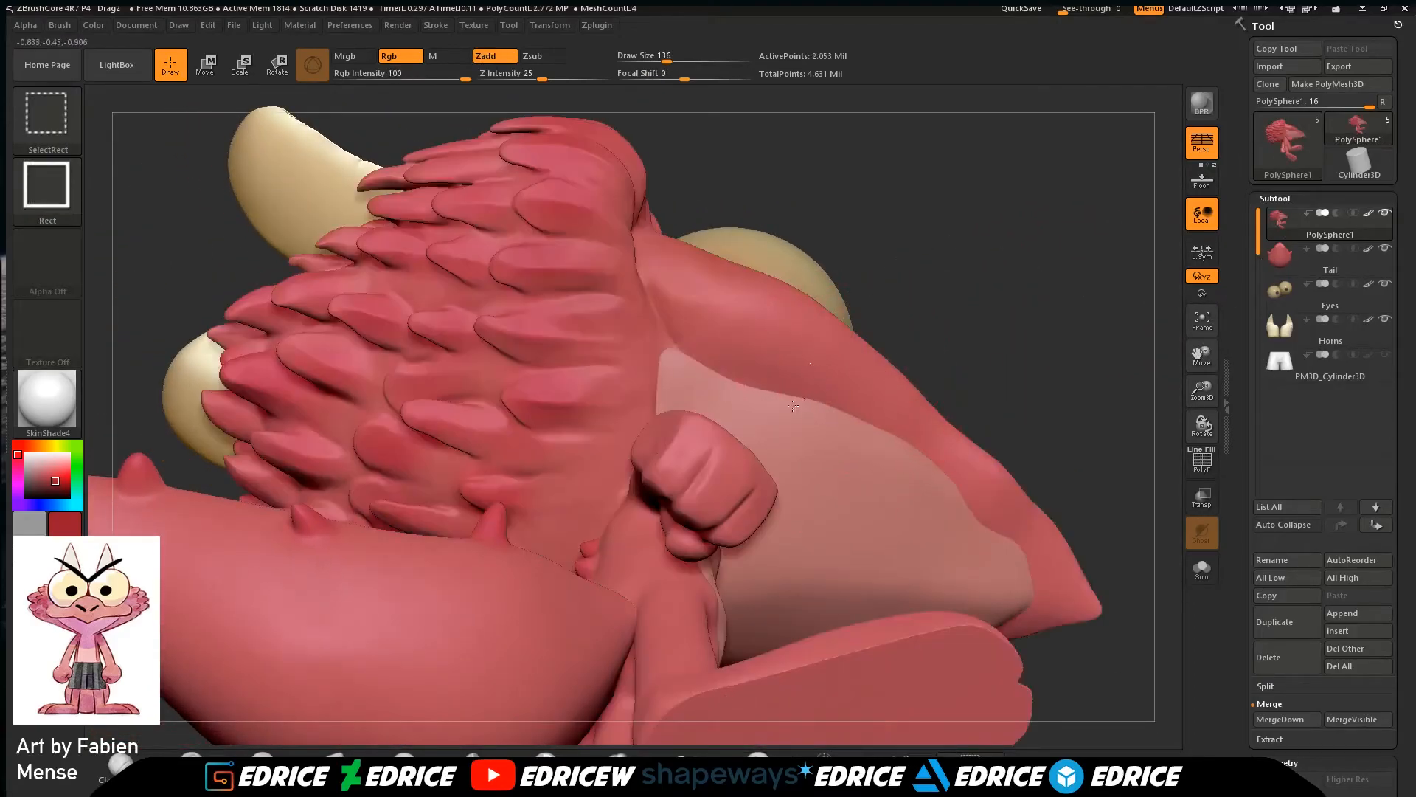
ctrl+shift+click(798, 443)
drag(958, 345, 850, 408)
drag(919, 309, 924, 557)
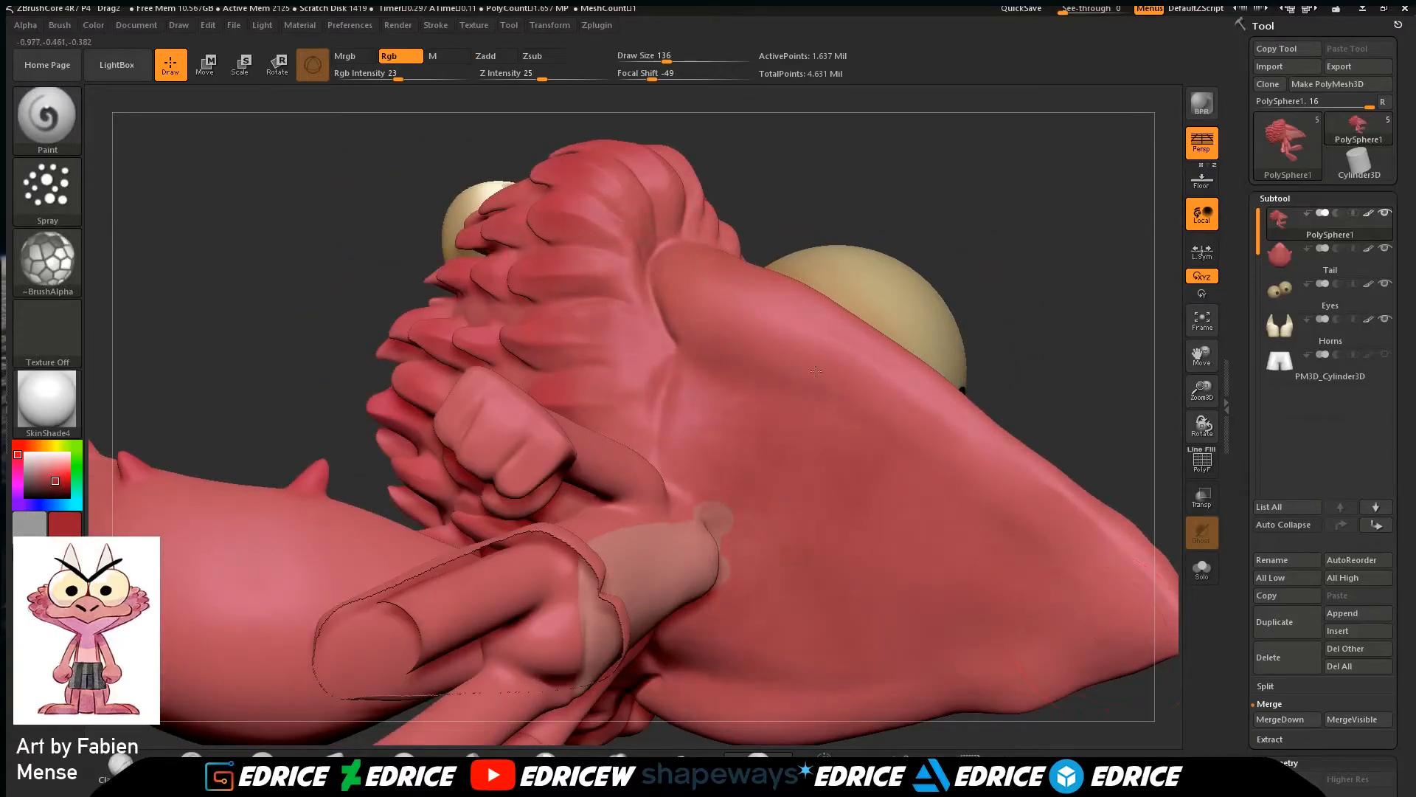
Spray dark red under the head and around the neck and arm, and unhide the whole body mesh.
drag(1018, 368, 1136, 324)
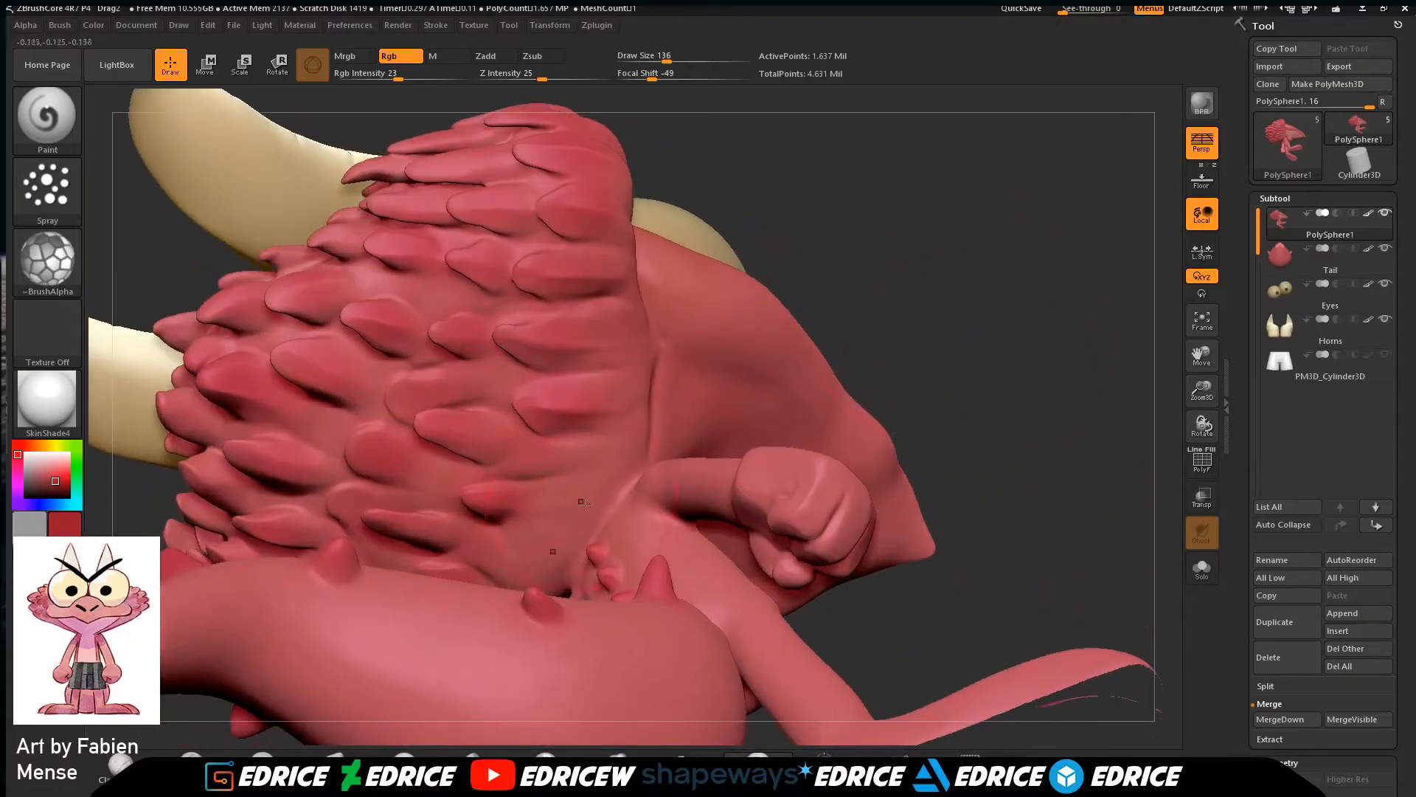
drag(772, 176, 776, 325)
drag(915, 445, 745, 508)
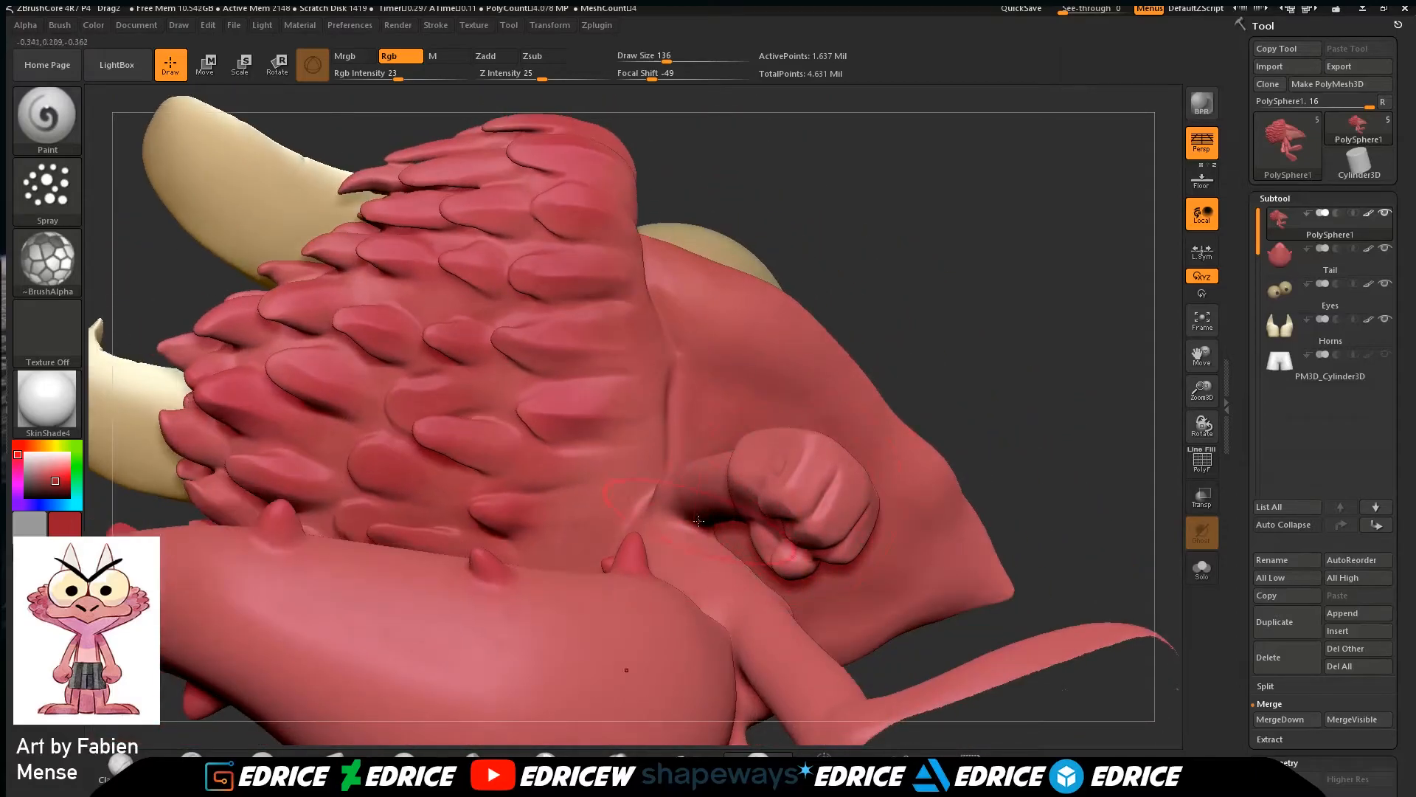
drag(993, 443, 992, 251)
ctrl+shift+click(1100, 475)
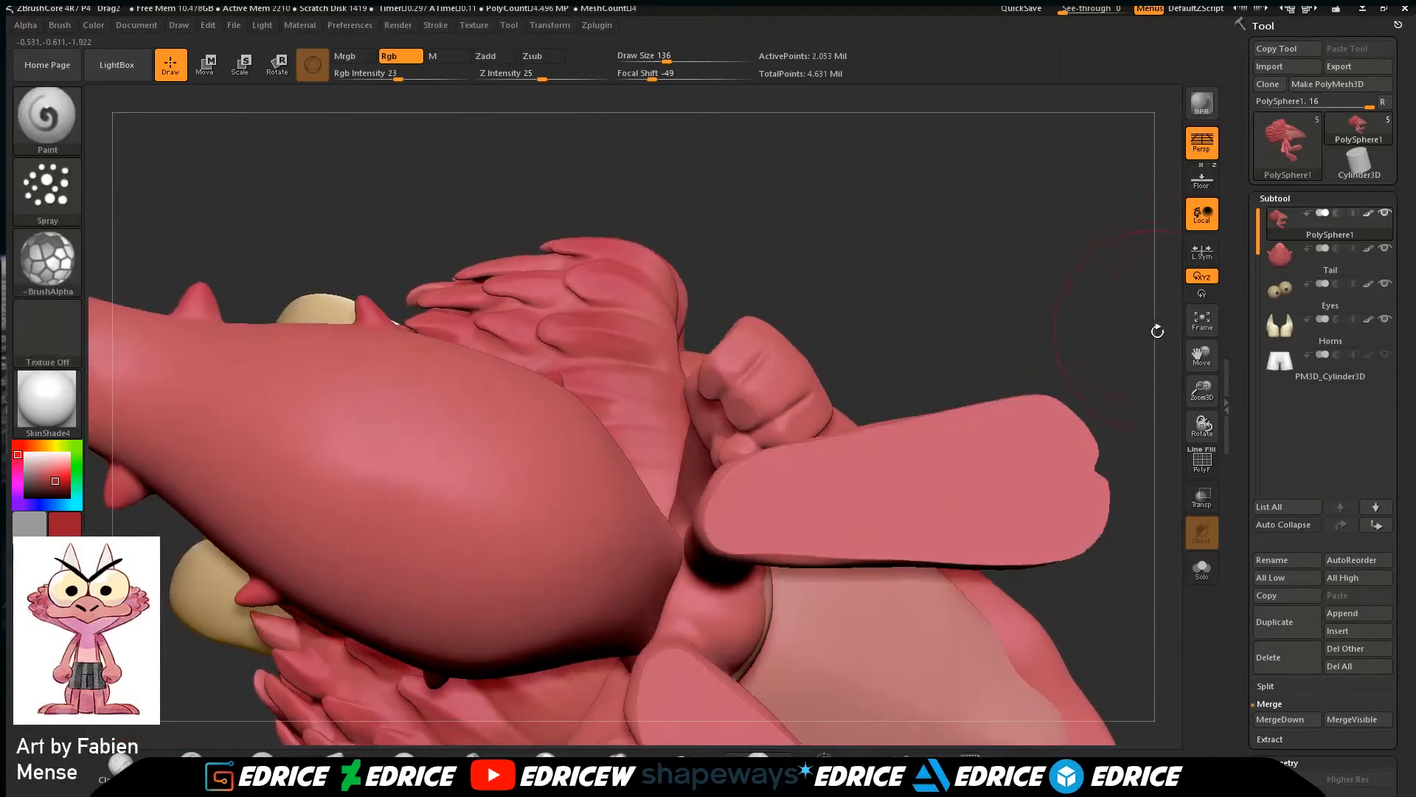
Make the Tail subtool active and examine the tail and body colouring from behind, the side and the front.
drag(1211, 386, 1099, 549)
click(1320, 258)
drag(1100, 442, 255, 664)
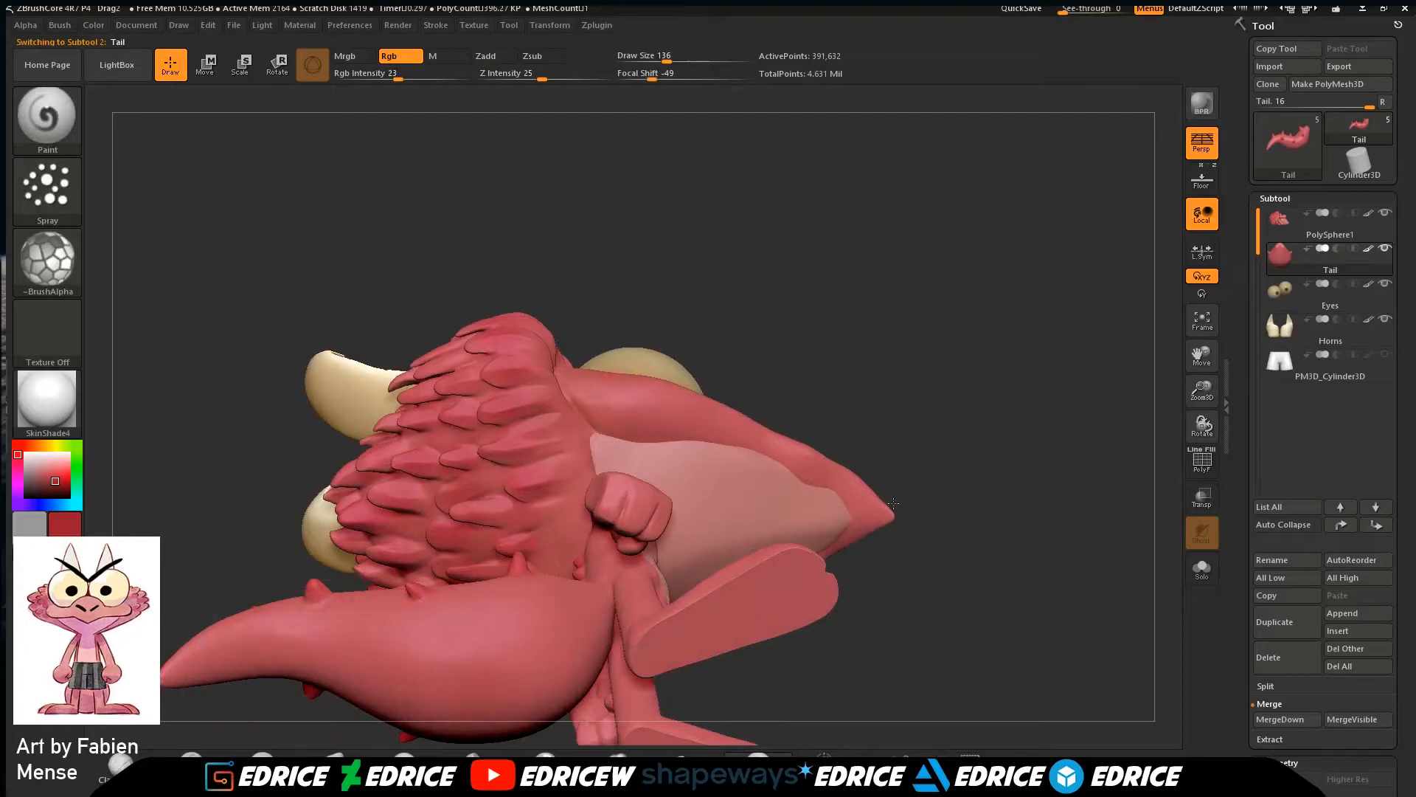
drag(933, 508, 1131, 287)
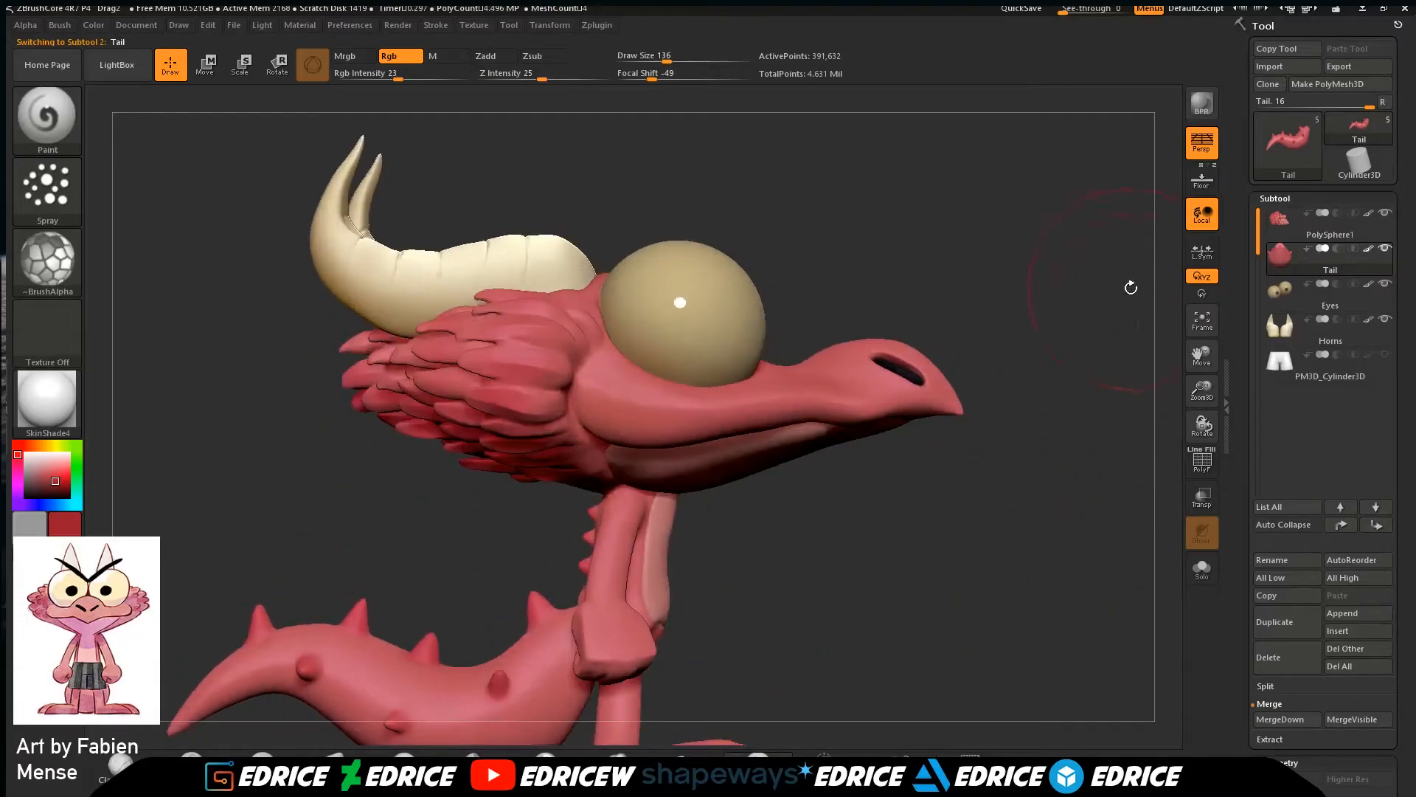
click(1203, 323)
drag(974, 670, 753, 642)
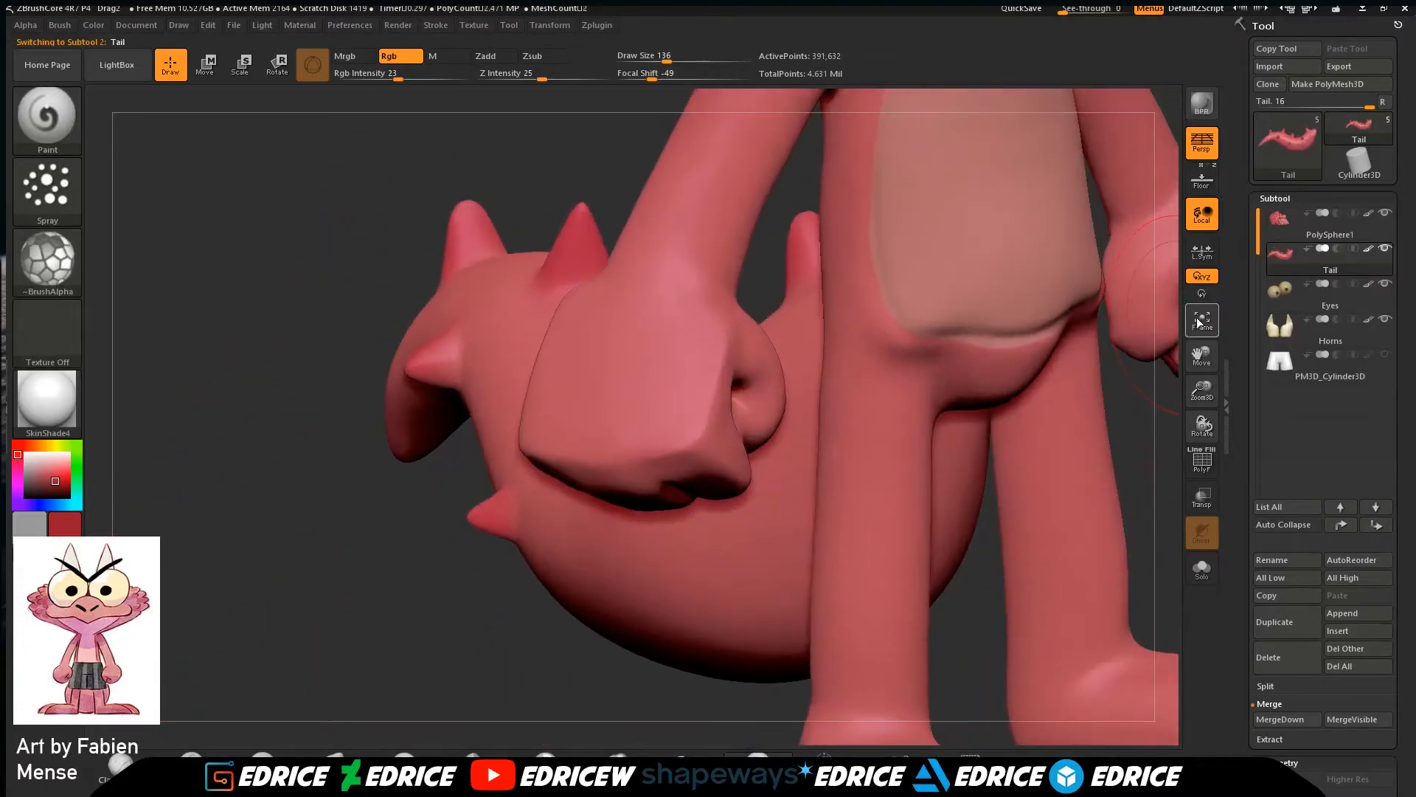
click(1202, 321)
mouse_move(1110, 534)
mouse_down()
mouse_move(1099, 487)
mouse_move(1099, 551)
mouse_up()
Show the hidden shorts subtool PM3D_Cylinder3D and change the current material to MatCap Gray.
click(1384, 357)
drag(1219, 386, 1183, 306)
shift+drag(1114, 450, 1121, 510)
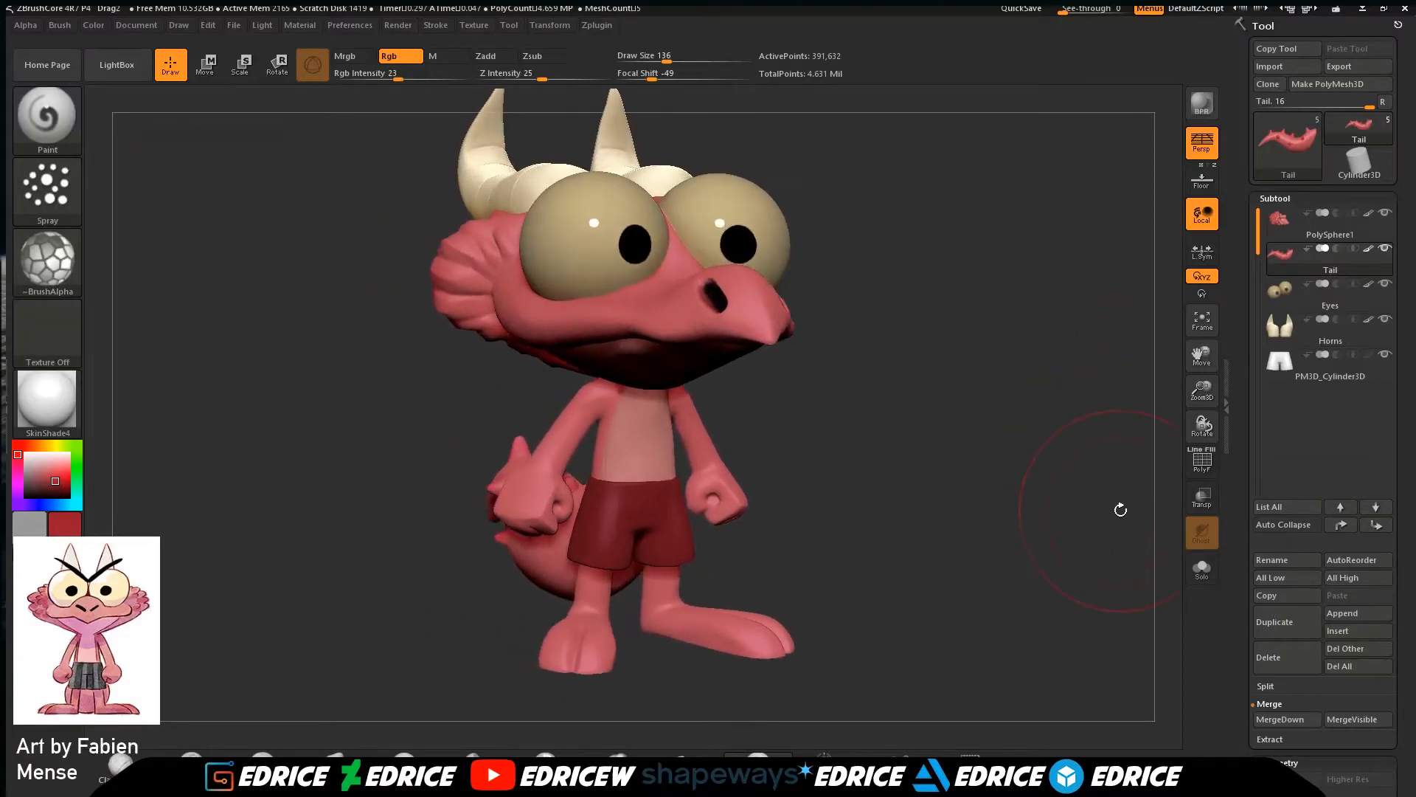
click(61, 410)
click(267, 404)
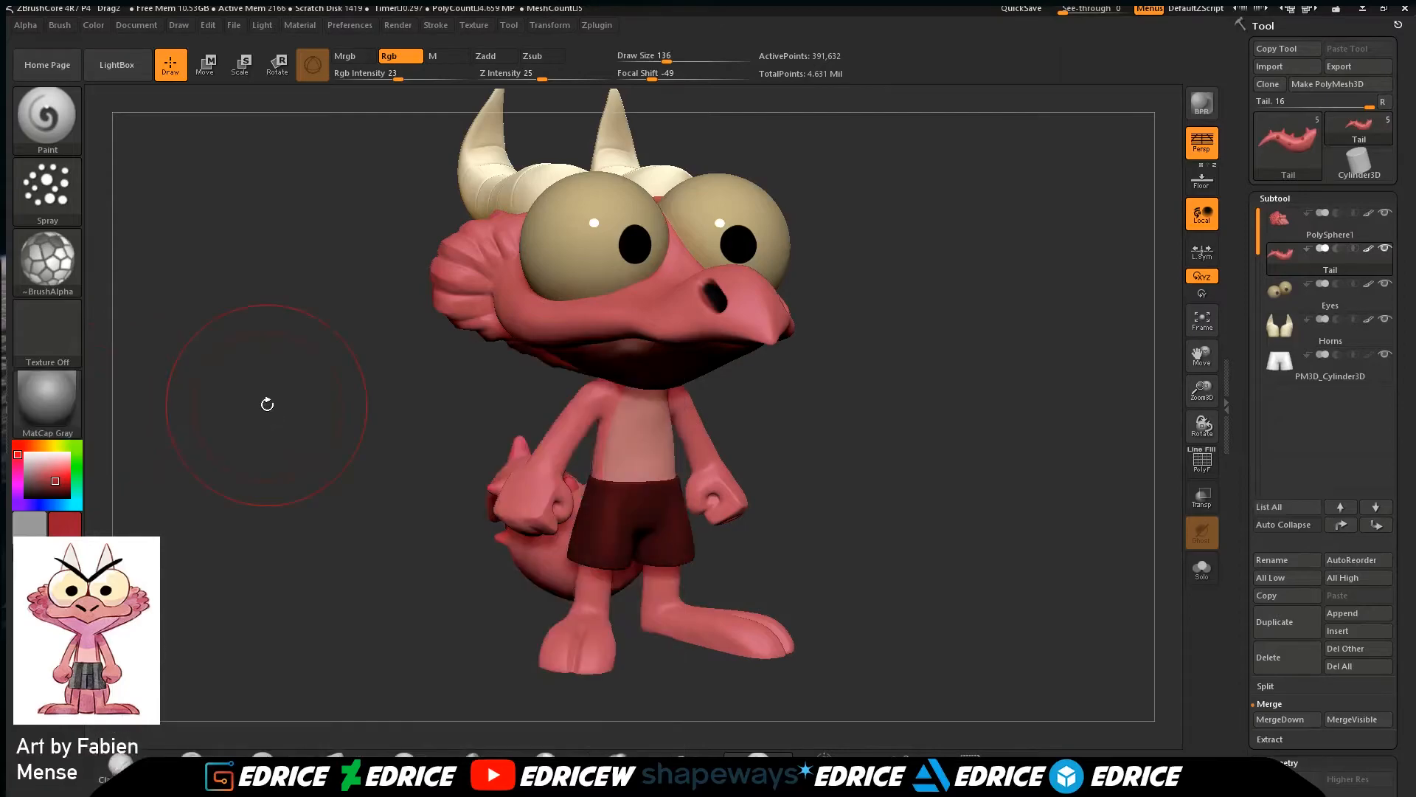
Make the shorts subtool active and fill it with grey 150, 150, 150 and MatCap Gray, using Mrgb at intensity 100.
click(1292, 369)
drag(57, 481, 20, 470)
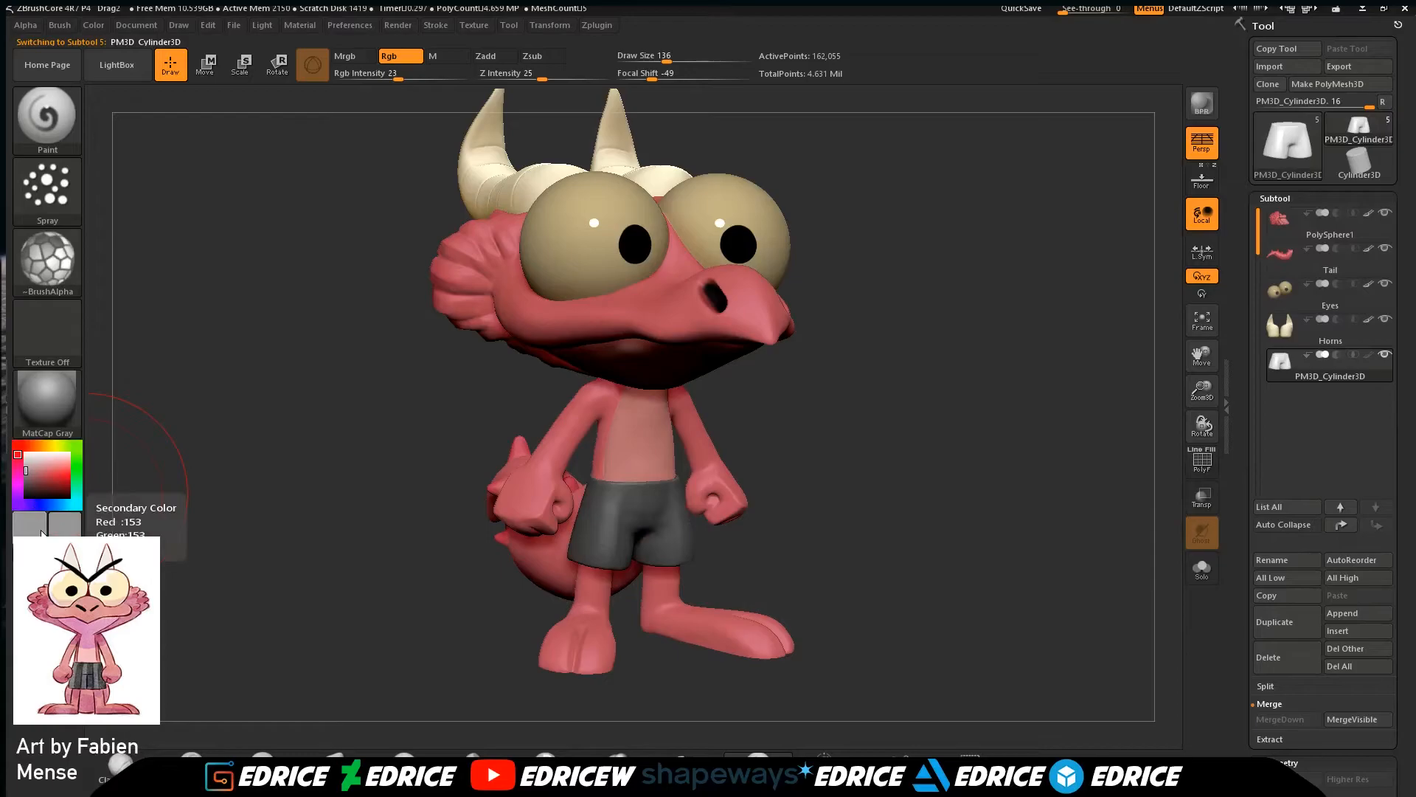
click(353, 58)
drag(398, 77, 487, 81)
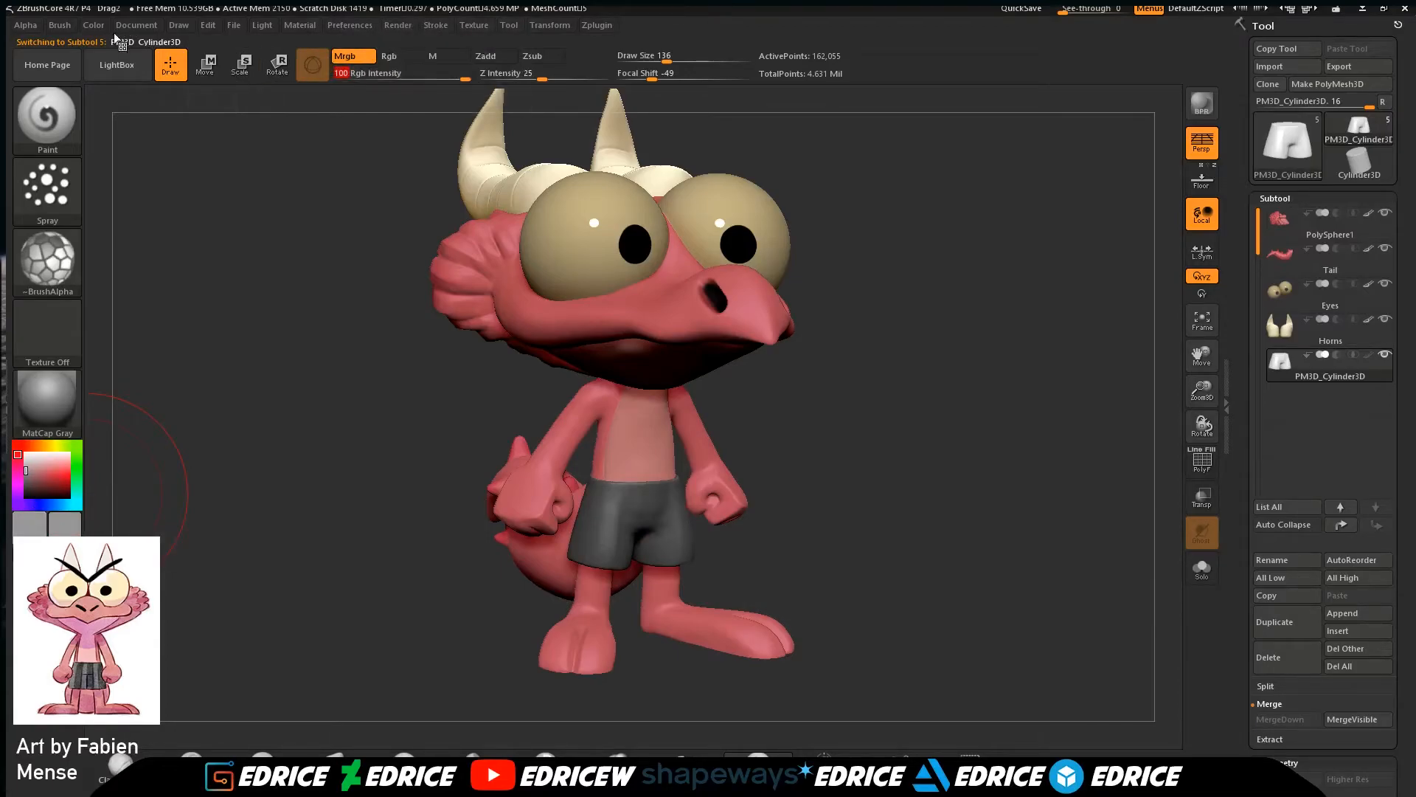
click(94, 25)
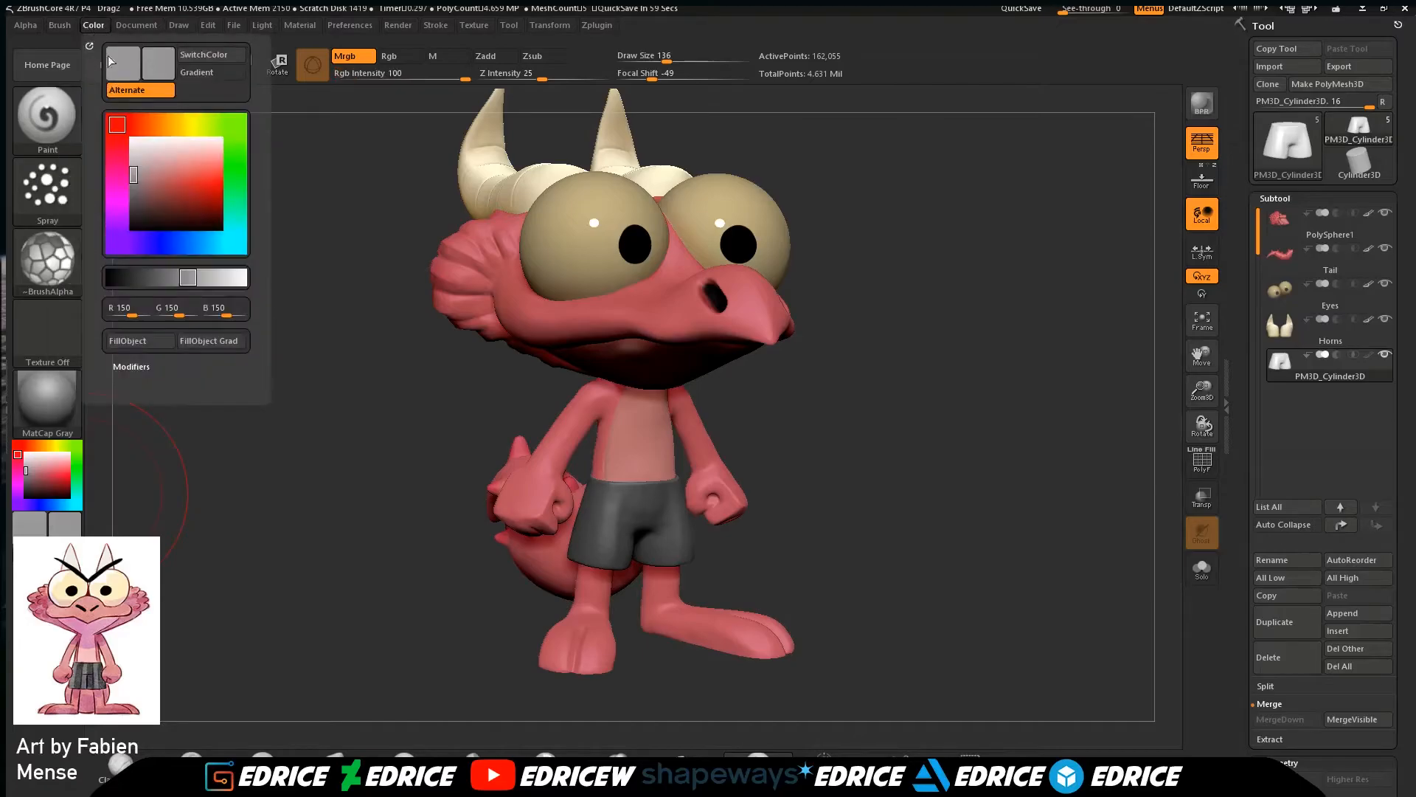
click(140, 341)
Set the draw size to 62, show only the shorts from the front and turn off perspective.
drag(1202, 391, 1199, 446)
mouse_move(1202, 358)
mouse_down()
mouse_move(1122, 376)
mouse_move(959, 291)
mouse_up()
shift+drag(959, 292, 891, 278)
drag(669, 56, 652, 57)
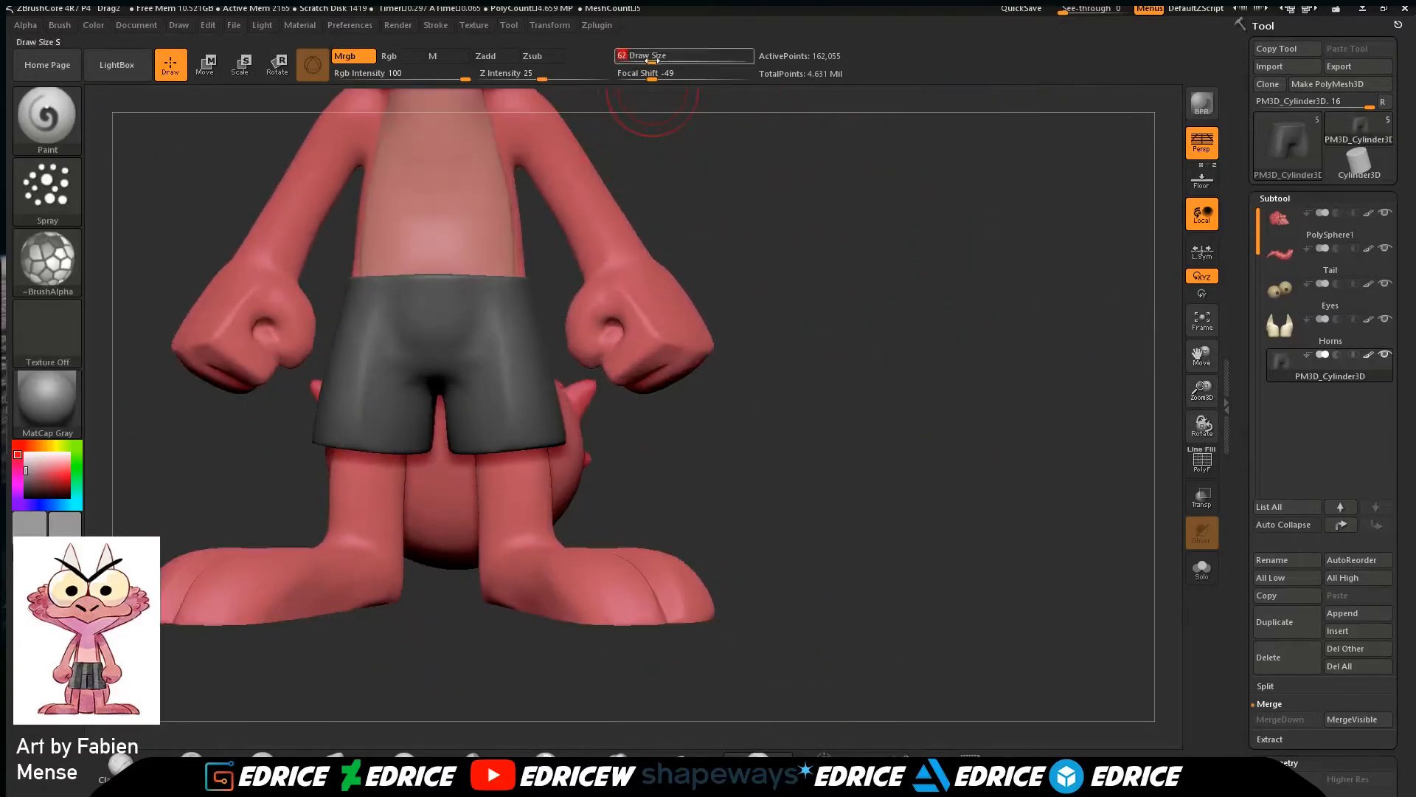
drag(1208, 360, 1314, 391)
shift+click(1385, 357)
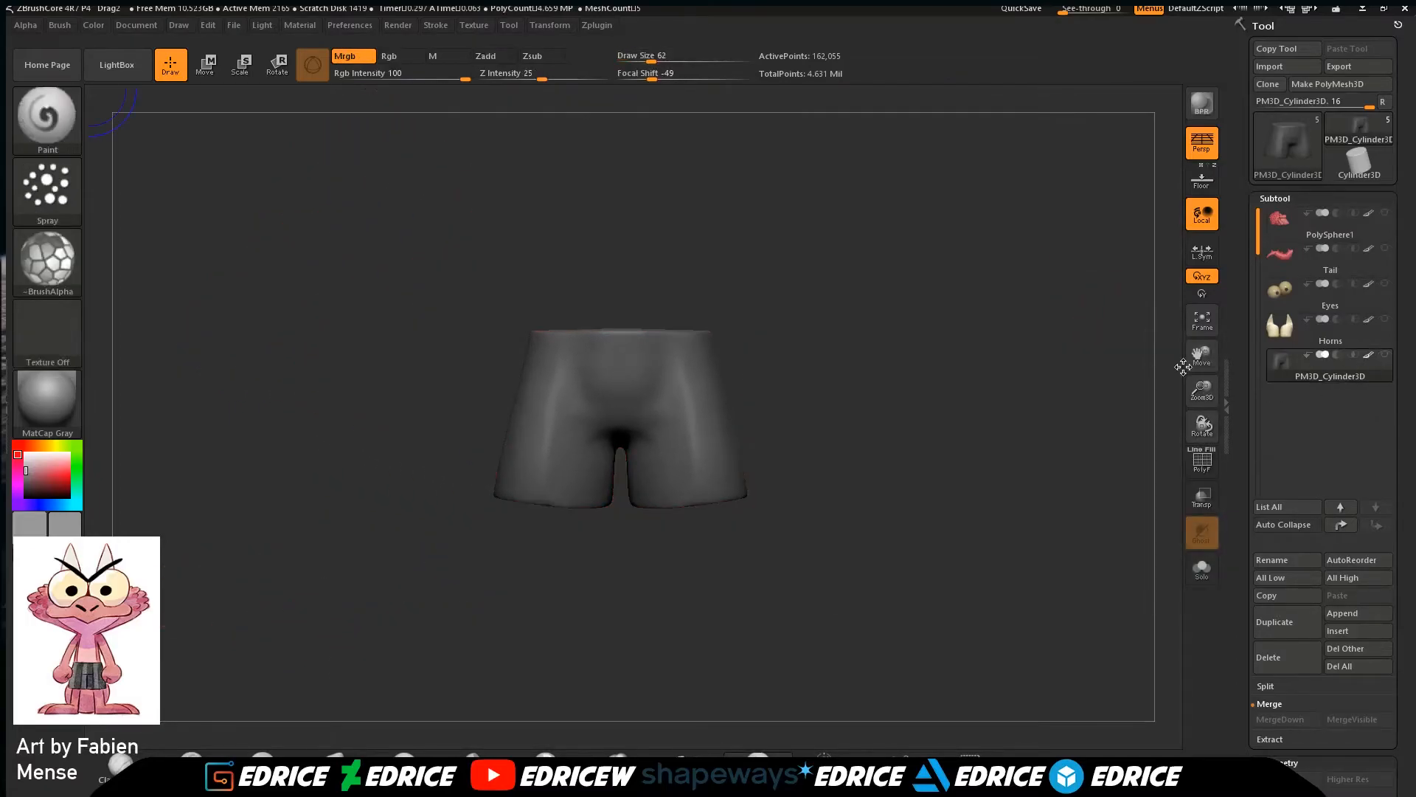
key(p)
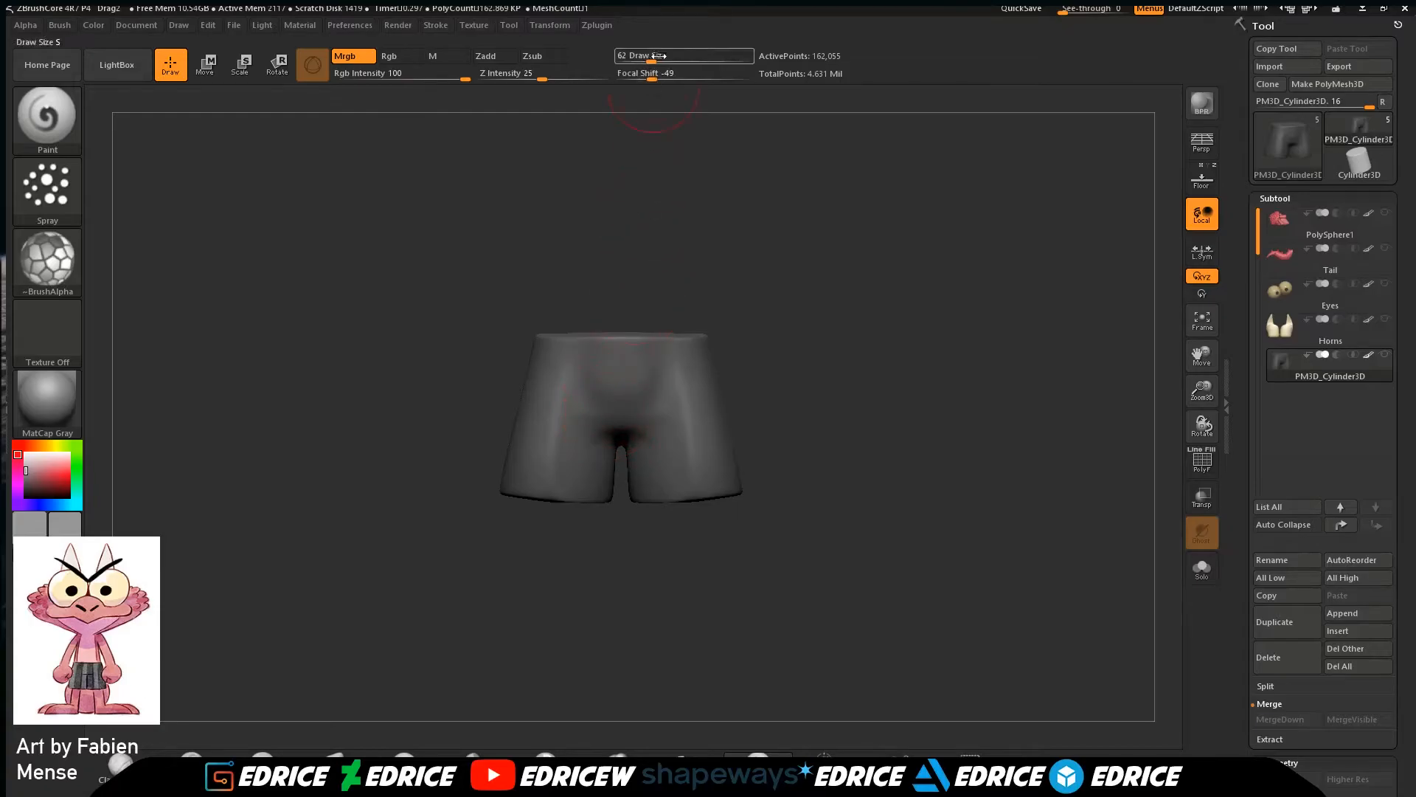
Mask a wide vertical stripe down the front of one shorts leg, from waistband to hem, with draw size 31.
key(ctrl)
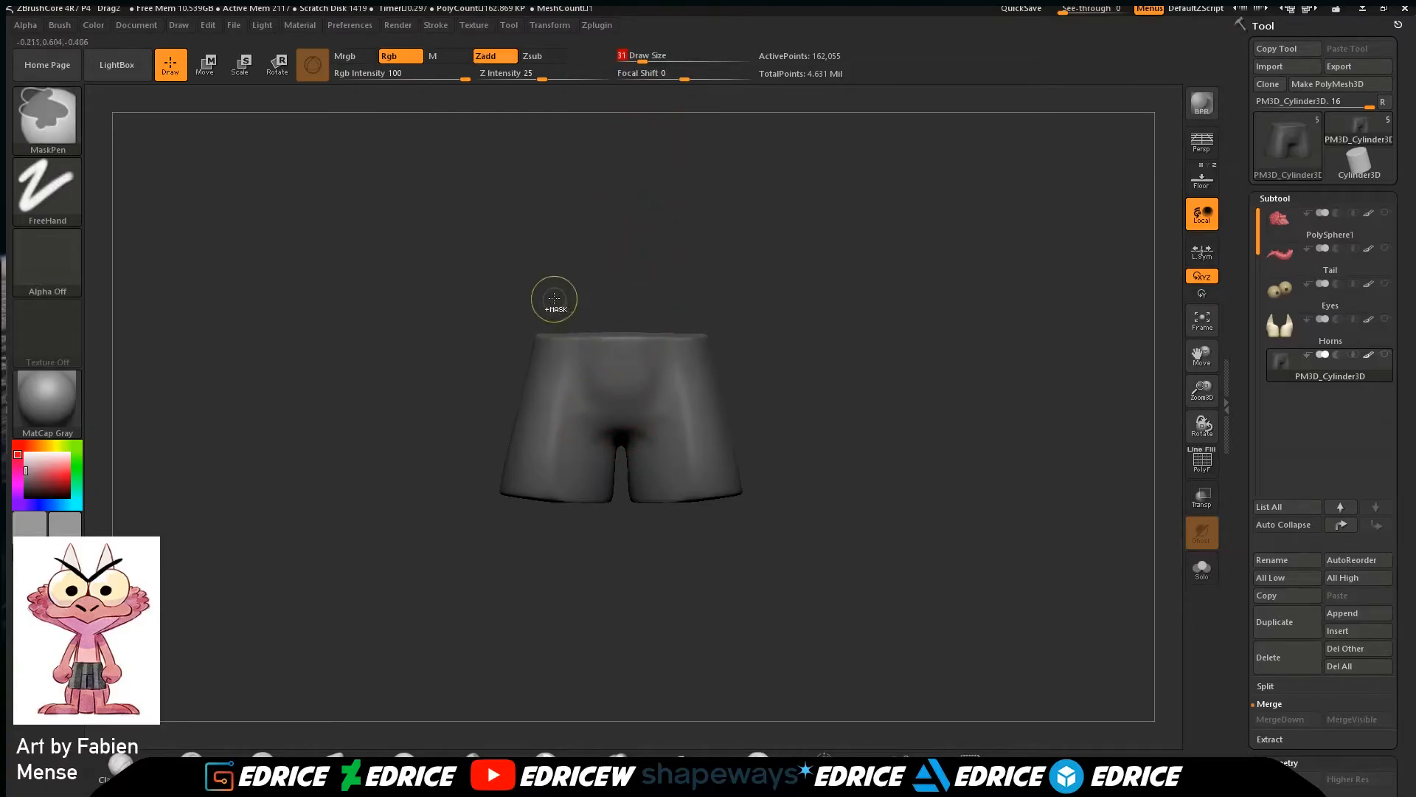
ctrl+drag(578, 342, 575, 475)
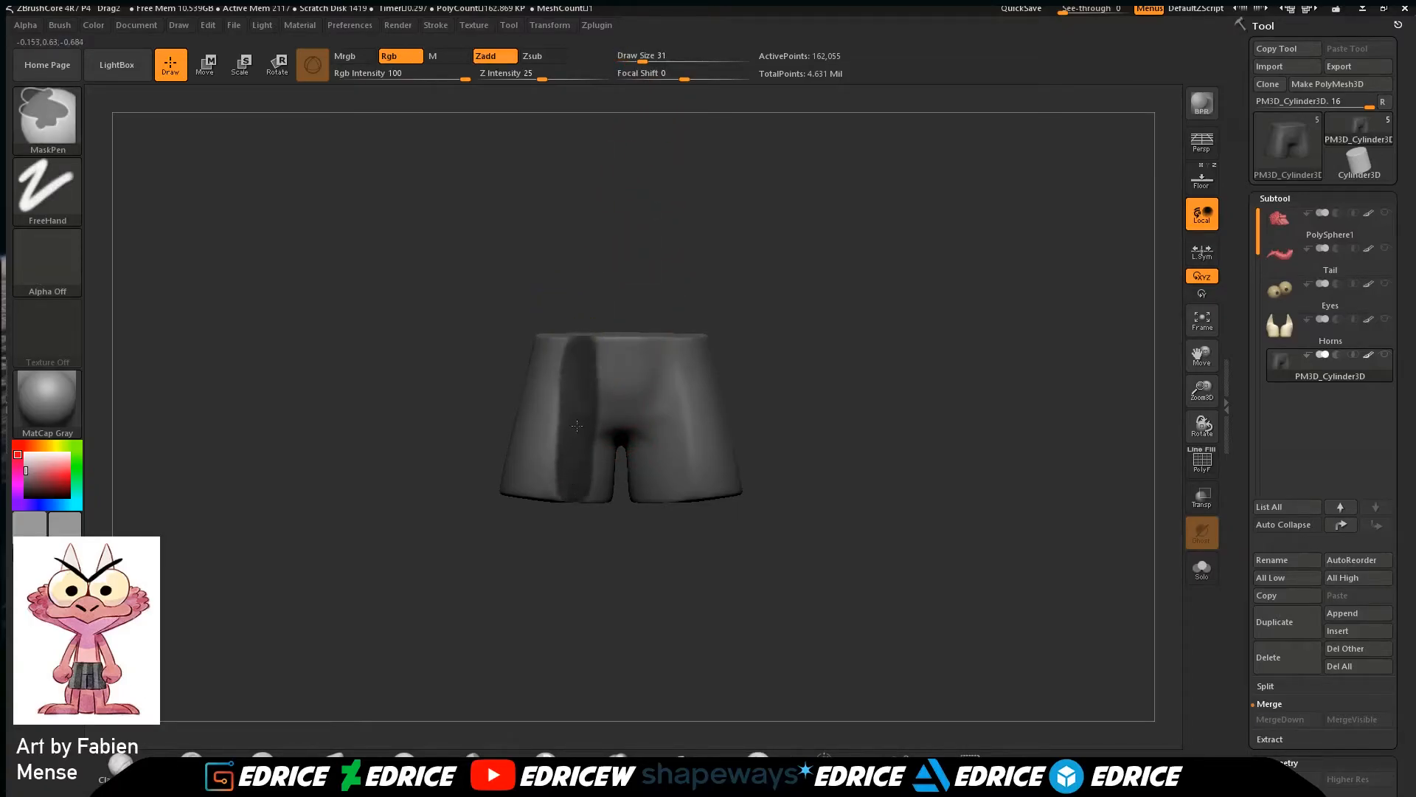
mouse_move(576, 403)
ctrl+mouse_down()
mouse_move(554, 490)
mouse_move(601, 398)
mouse_move(594, 362)
ctrl+mouse_up()
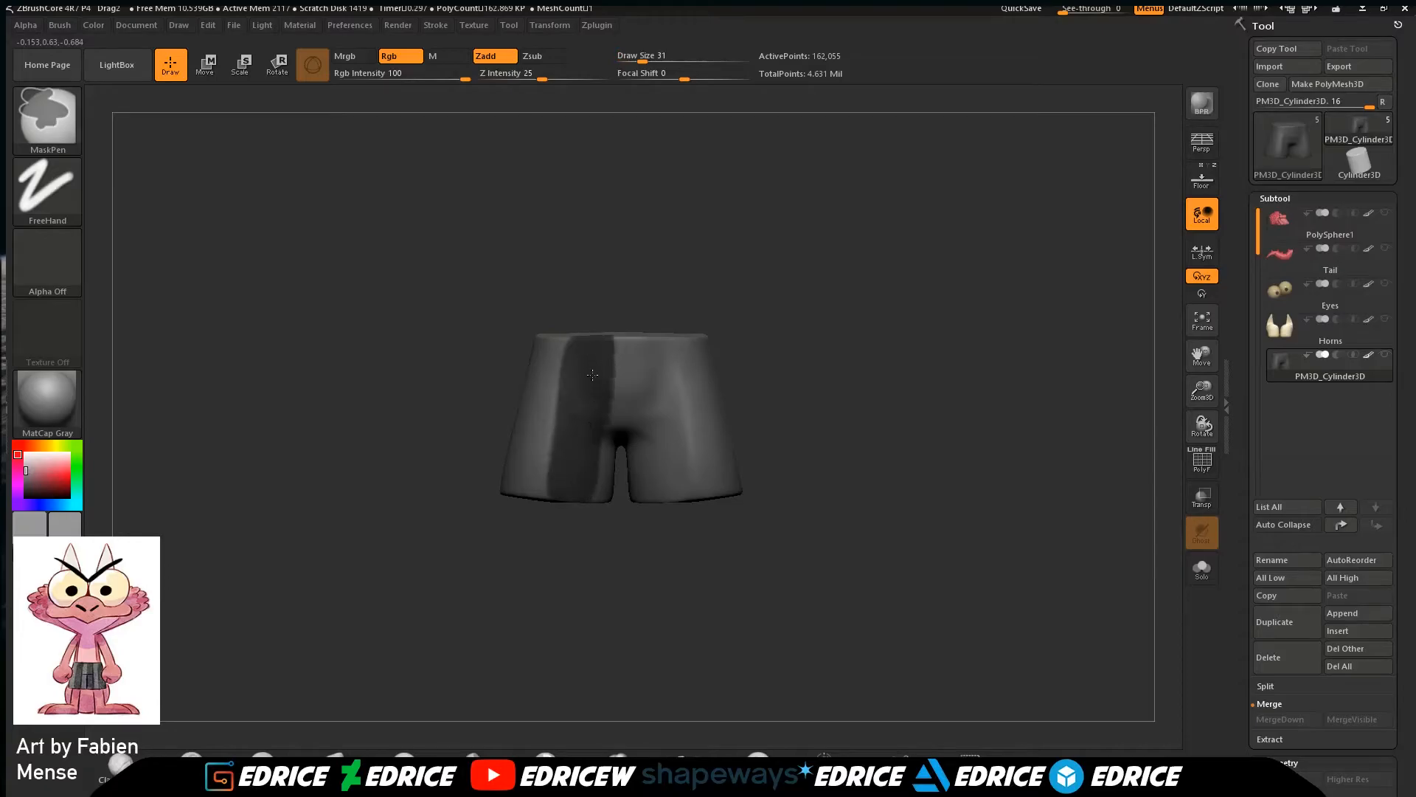
mouse_move(776, 284)
mouse_down()
mouse_move(752, 288)
mouse_move(773, 304)
mouse_up()
ctrl+drag(583, 363, 582, 336)
drag(746, 351, 610, 428)
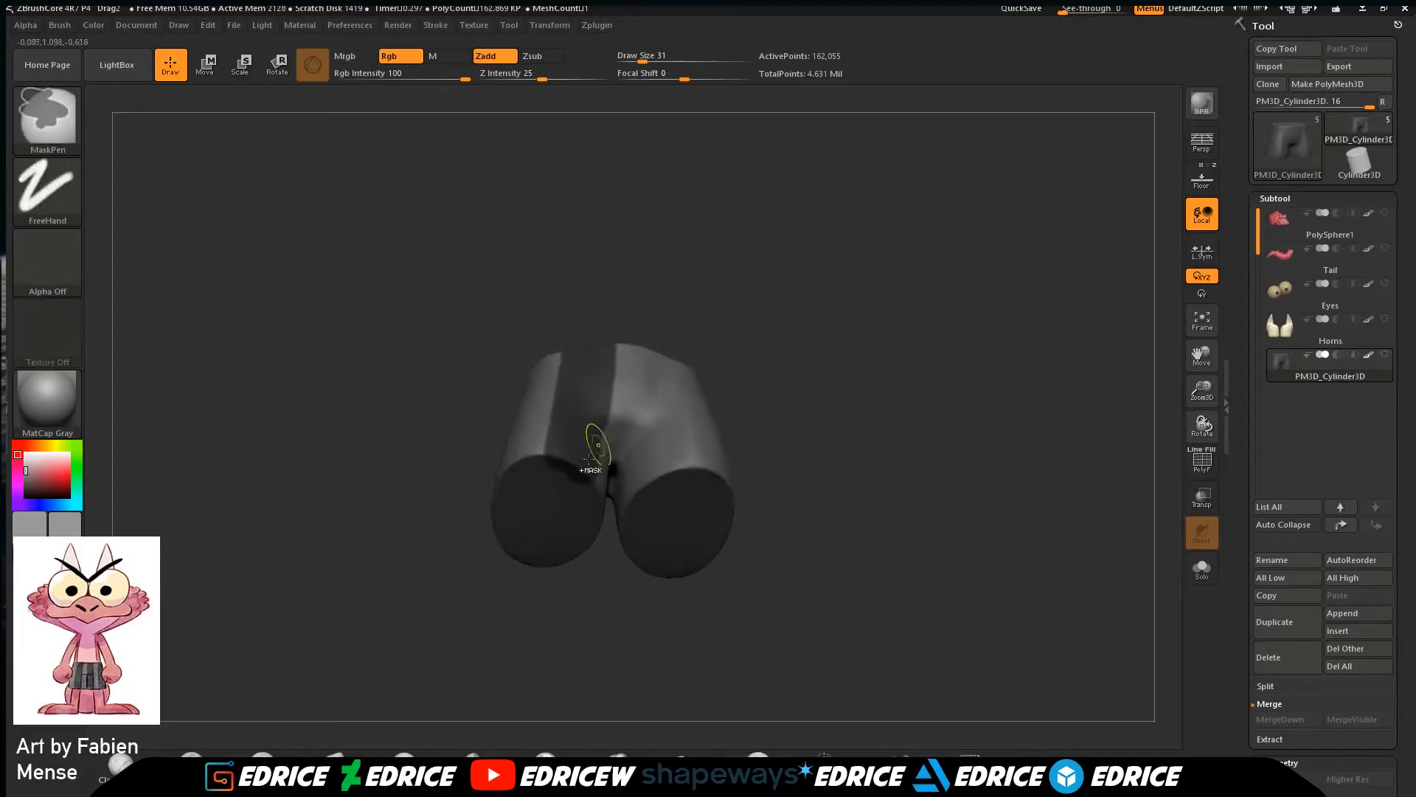
drag(764, 288, 751, 366)
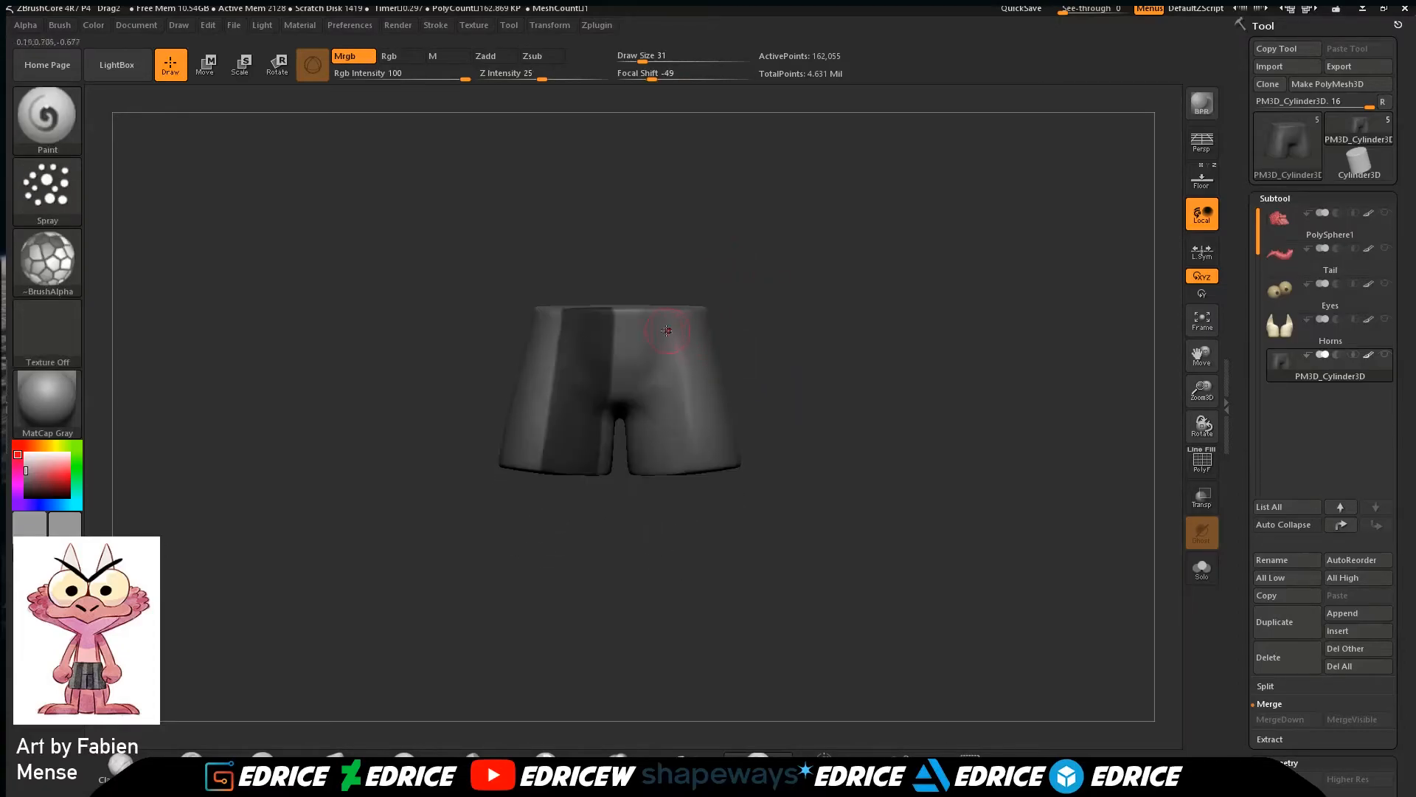
Try masking a matching stripe down the front of the other shorts leg, and clear the mask.
key(ctrl)
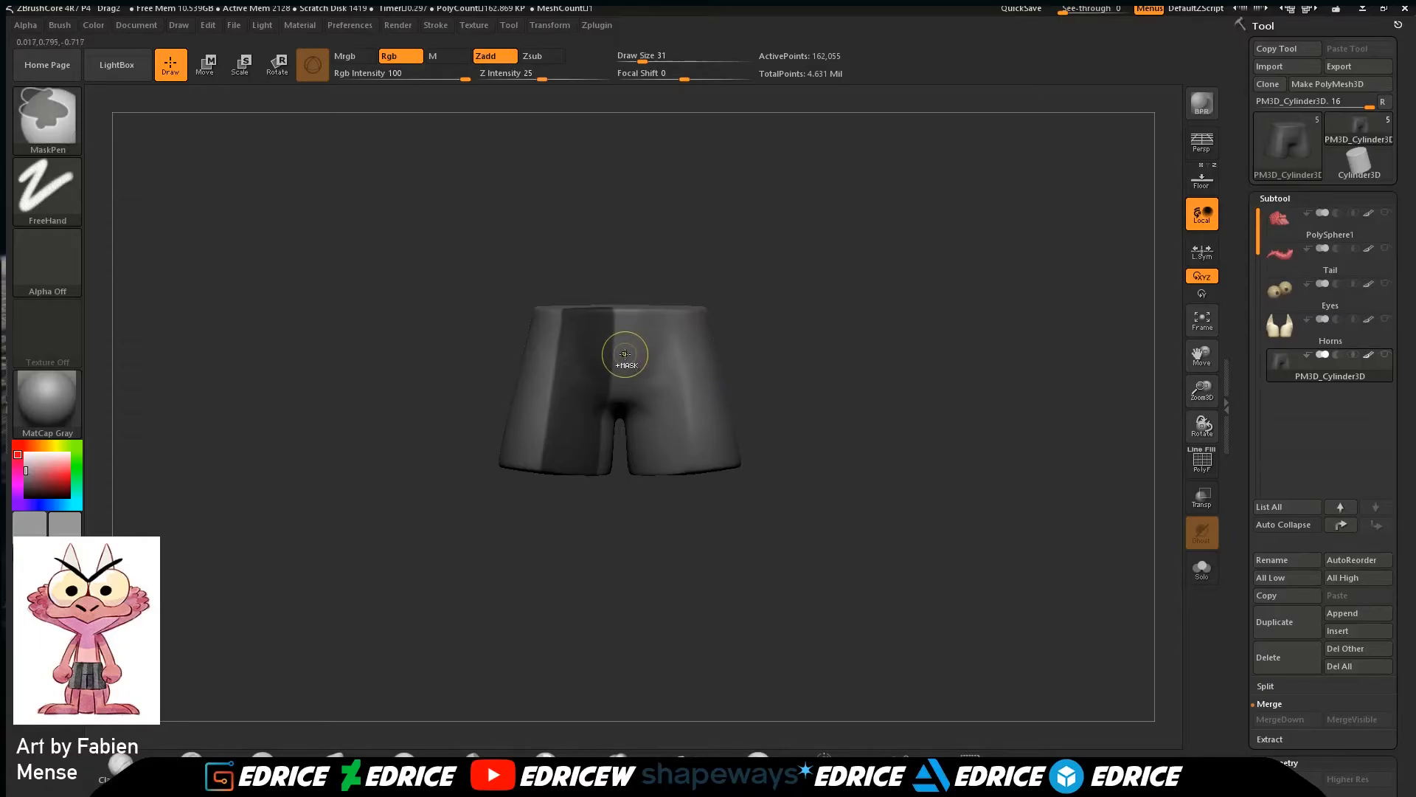
key(alt)
mouse_move(620, 483)
mouse_down()
mouse_move(618, 446)
mouse_move(635, 515)
mouse_up()
key(ctrl)
drag(670, 281, 705, 218)
ctrl+drag(661, 313, 666, 463)
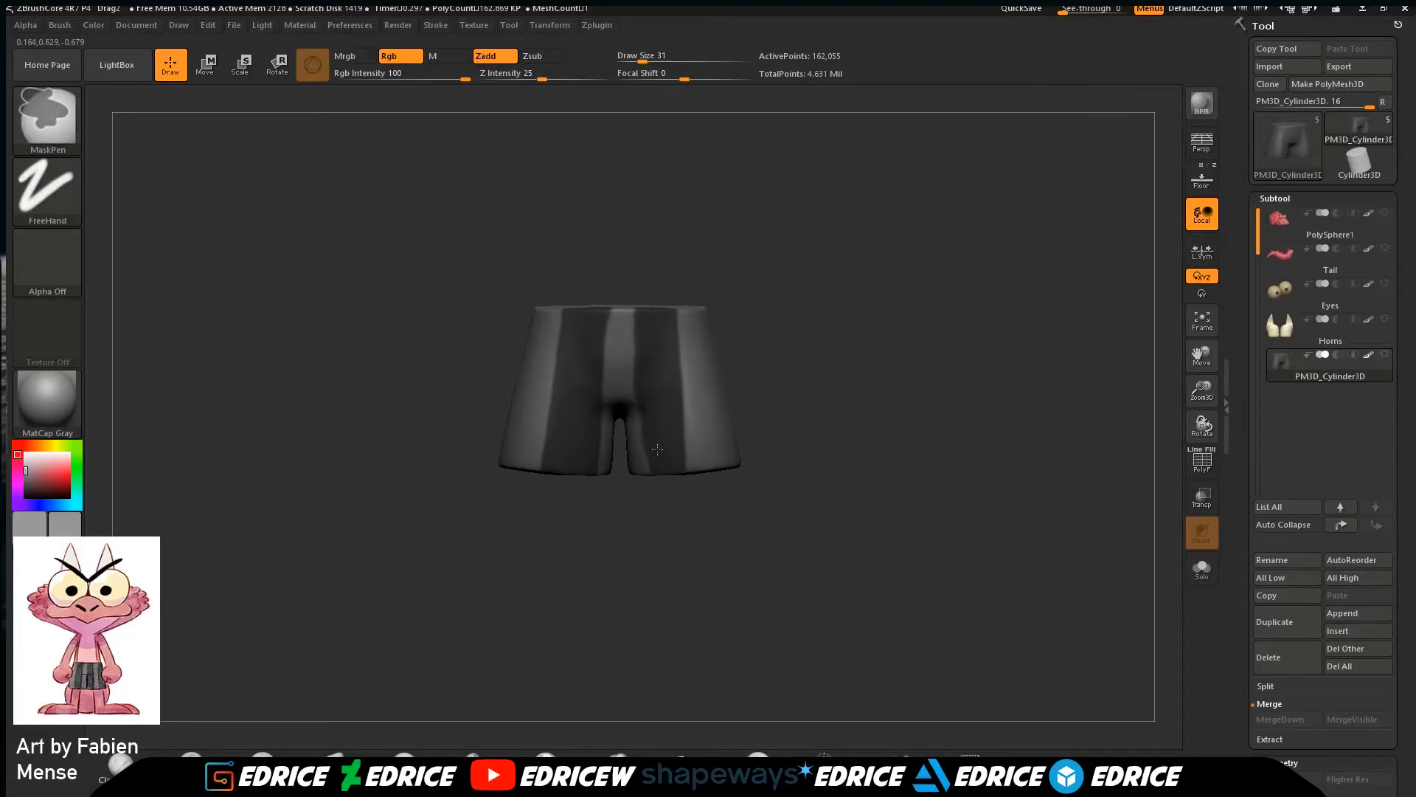
drag(626, 310, 628, 373)
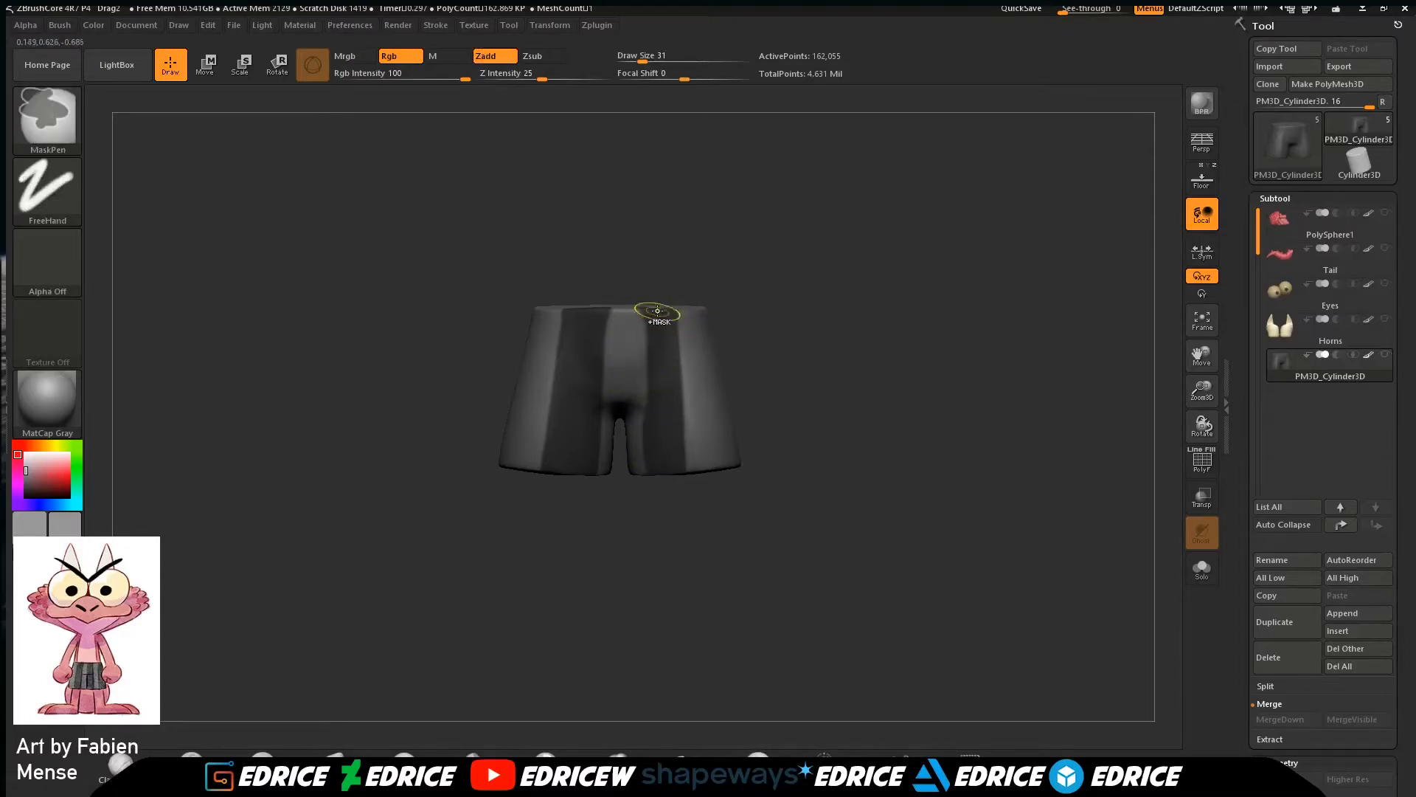
drag(668, 480, 669, 382)
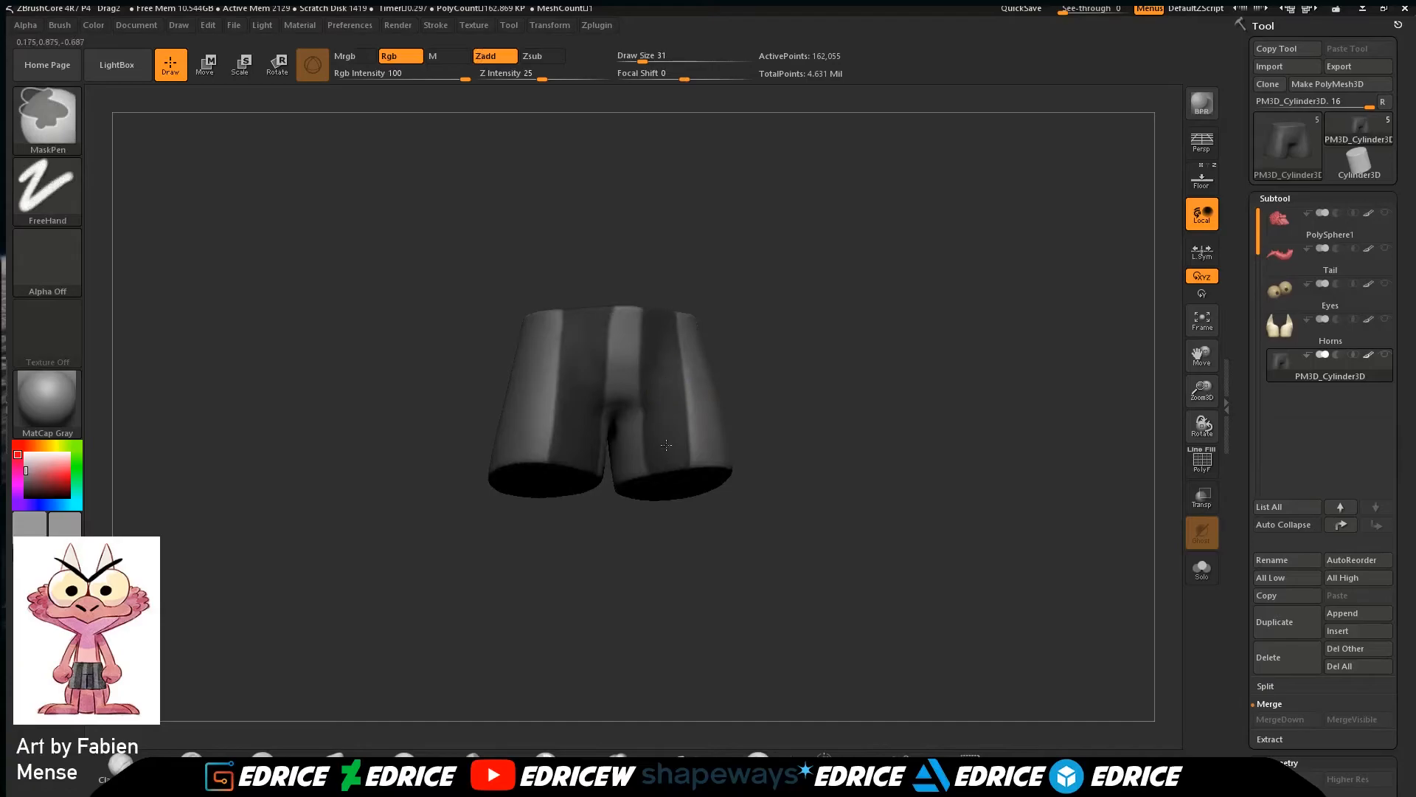
shift+drag(740, 290, 822, 394)
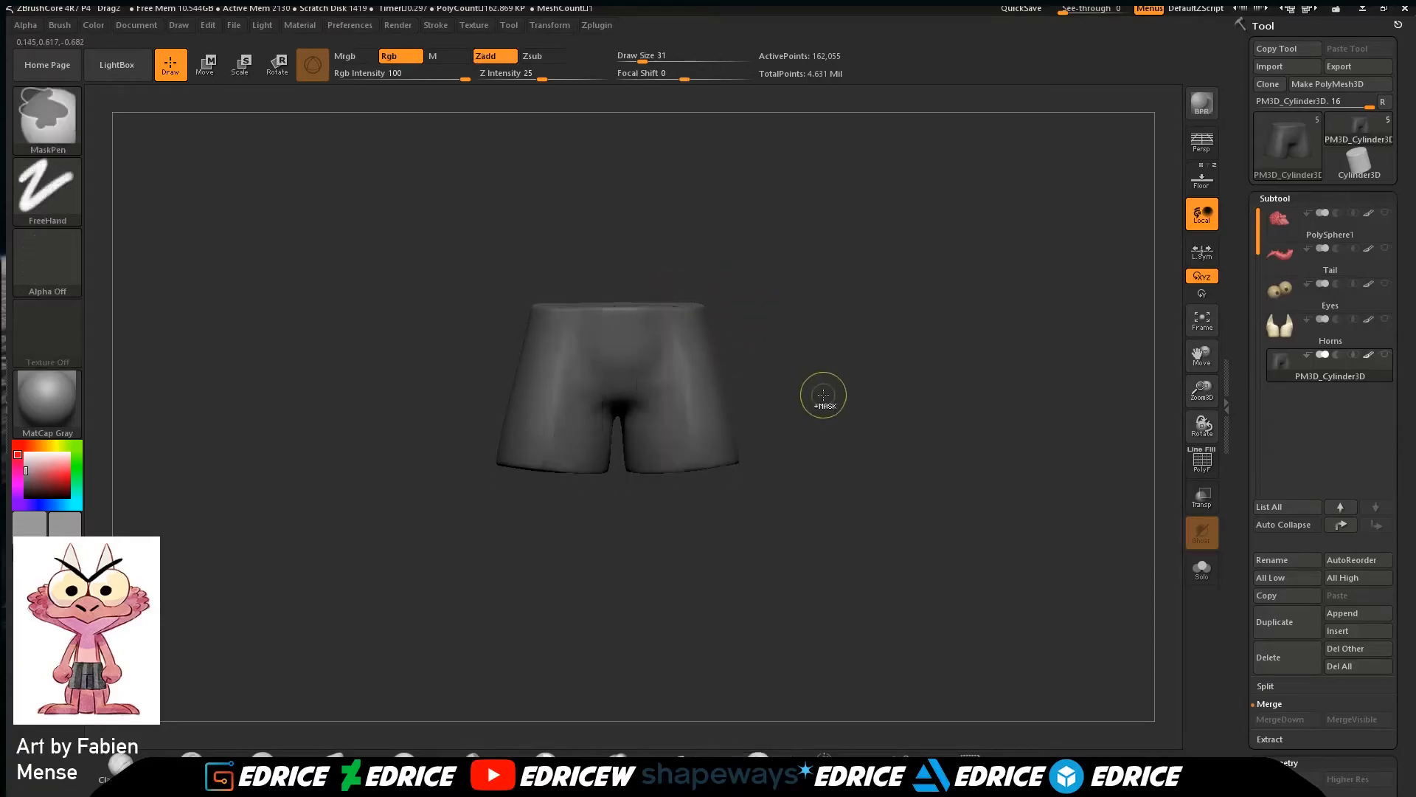
Mask a vertical stripe down the front of each shorts leg and one down an outer side, setting Focal Shift to -47.
ctrl+drag(588, 315, 565, 447)
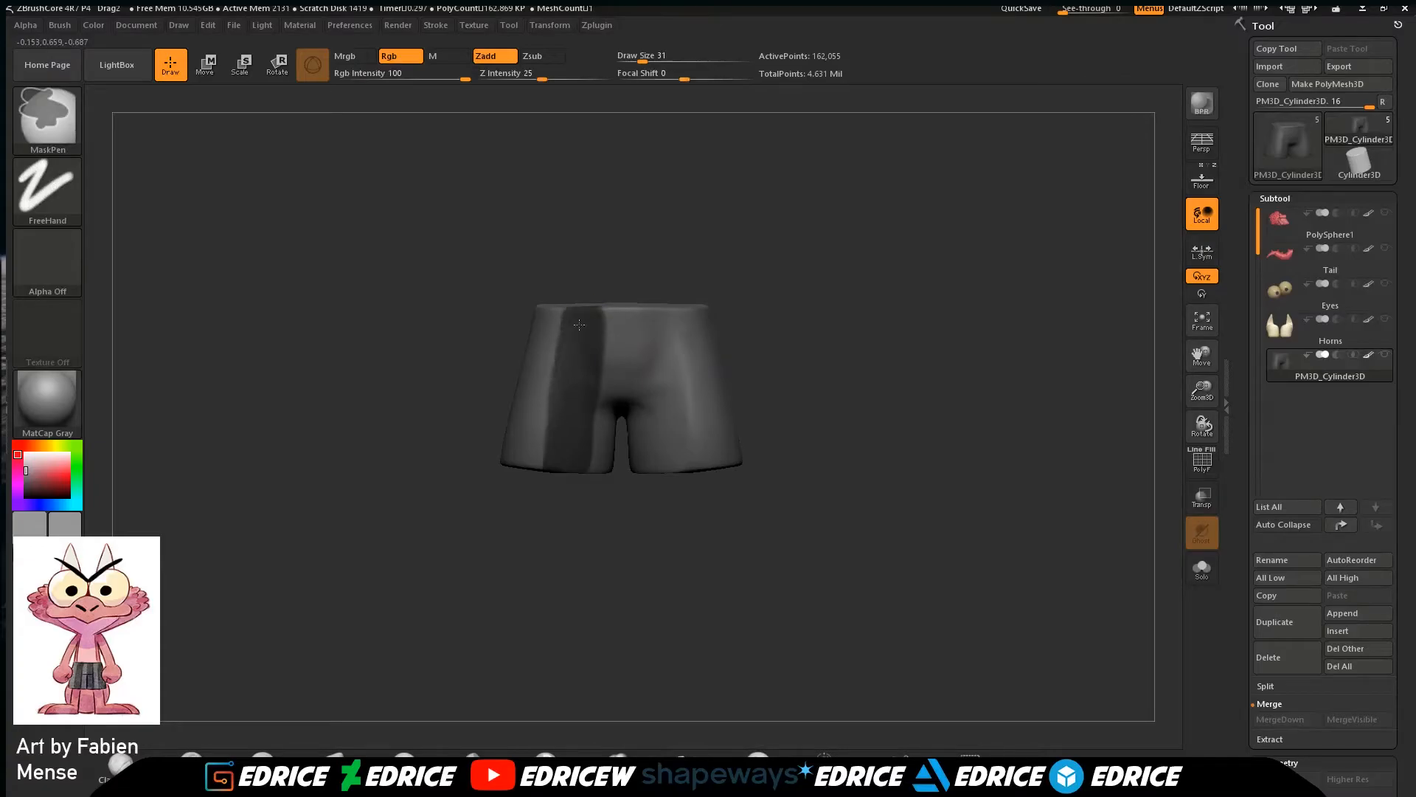
drag(675, 78, 654, 79)
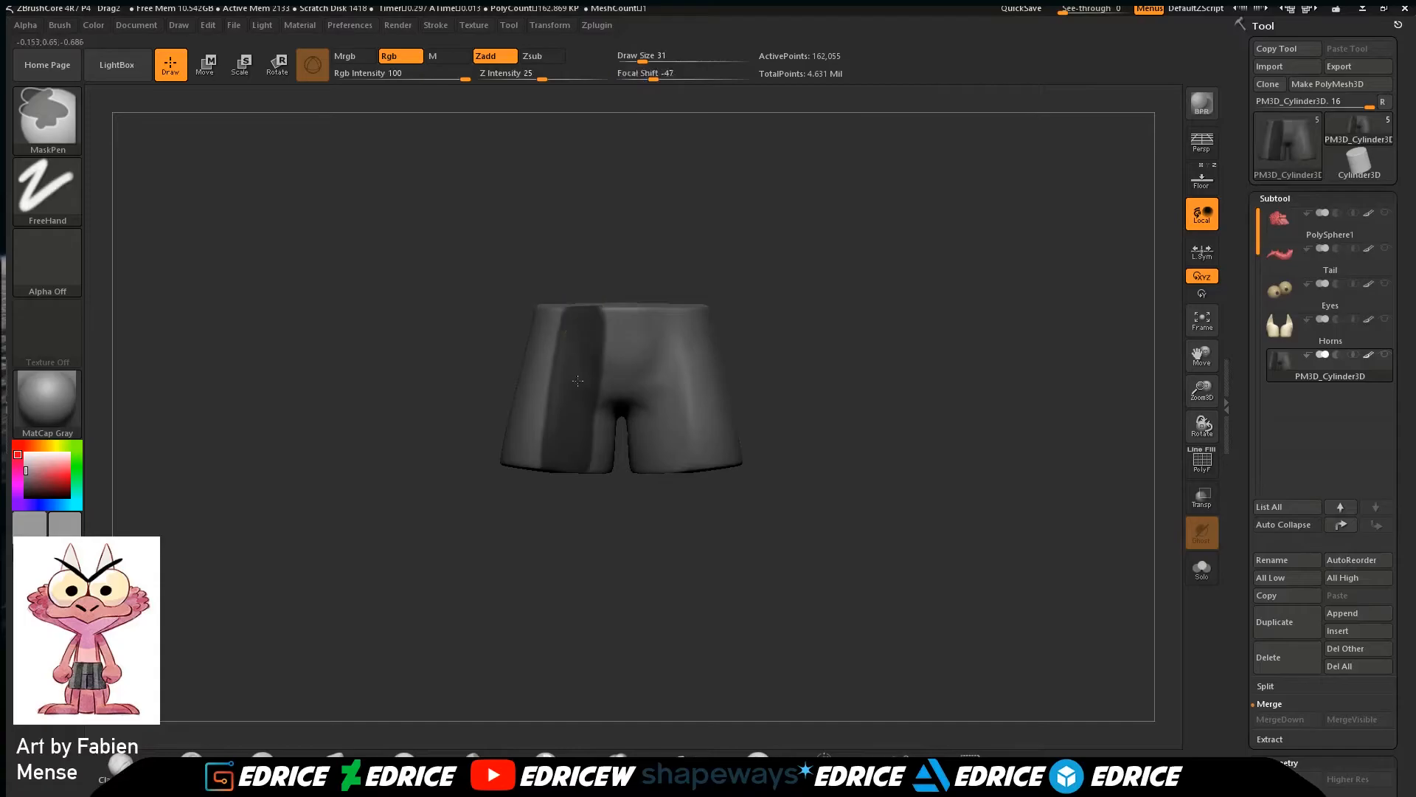
ctrl+drag(668, 309, 666, 456)
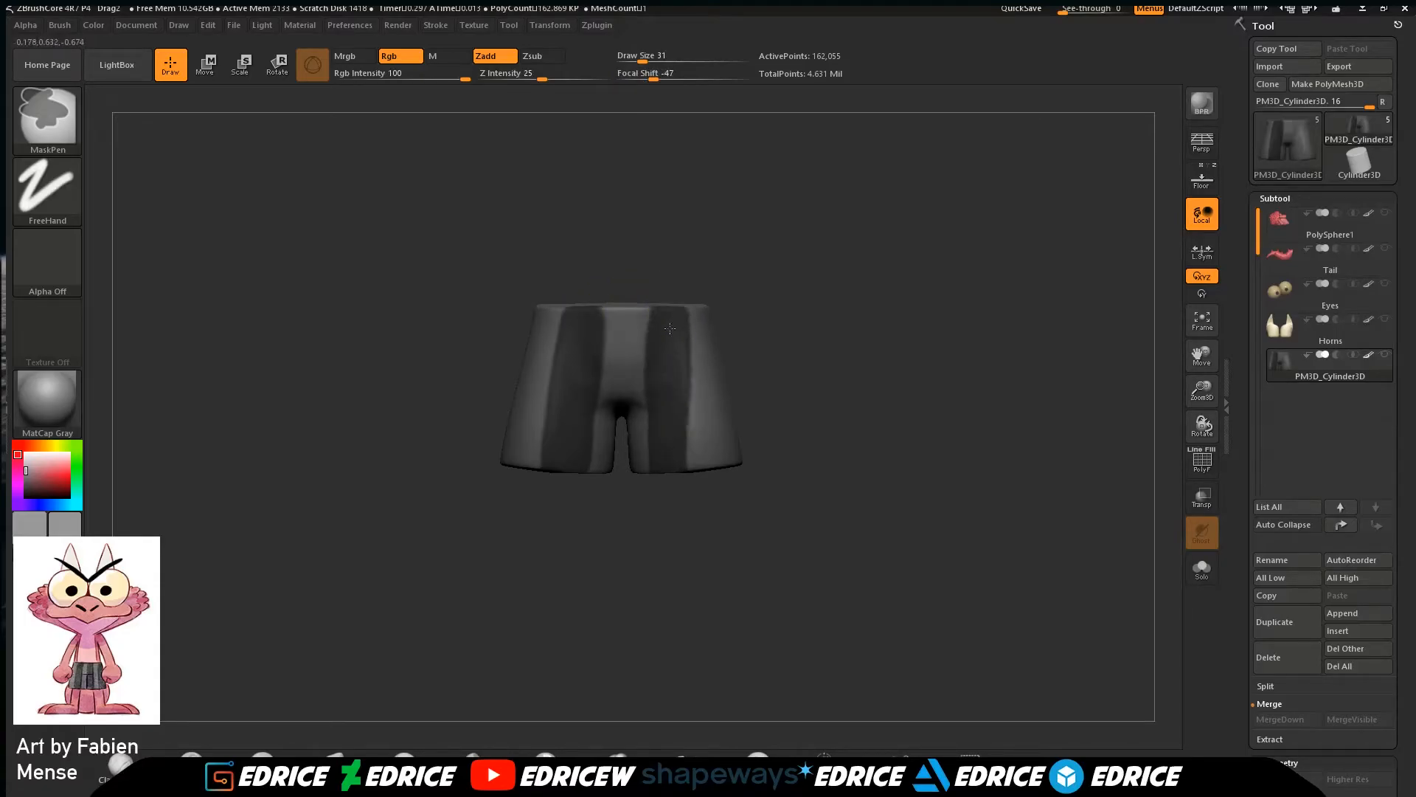
mouse_move(830, 308)
mouse_down()
mouse_move(738, 313)
mouse_move(752, 463)
mouse_up()
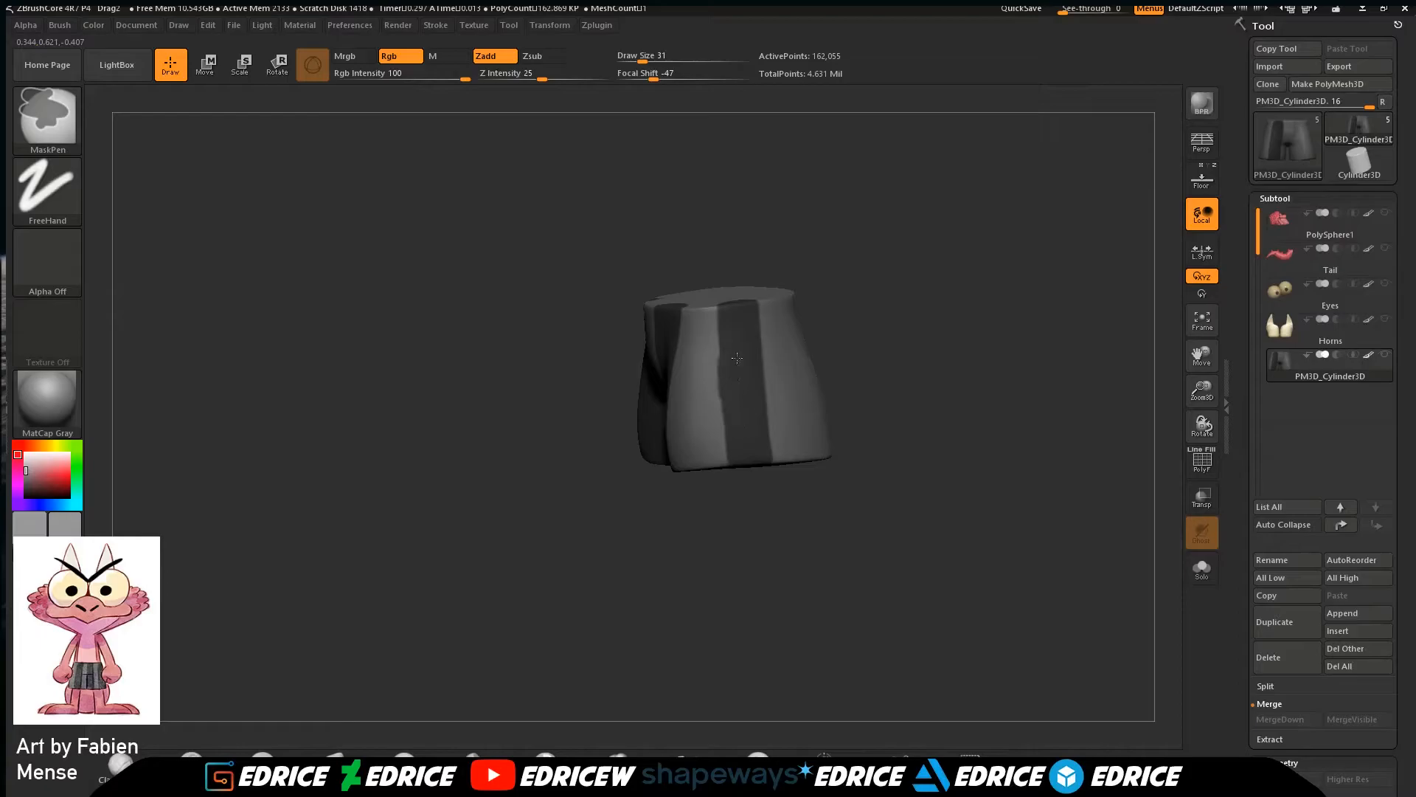
Widen the front stripe mask on the leg with the side stripe and trim its outer edge.
mouse_move(813, 286)
mouse_down()
mouse_move(848, 241)
mouse_move(878, 266)
mouse_move(871, 313)
mouse_up()
ctrl+drag(683, 341, 695, 431)
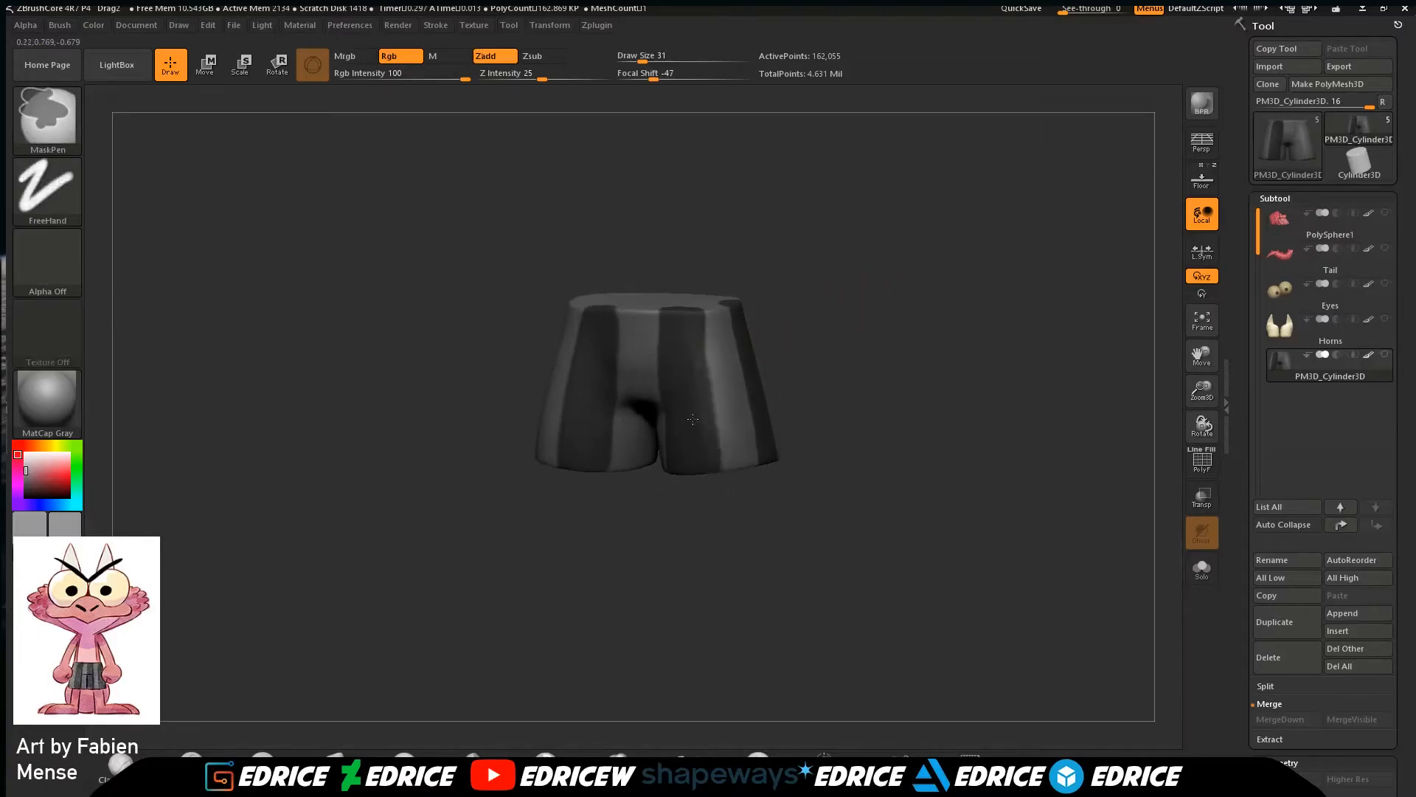
mouse_move(800, 291)
mouse_down()
mouse_move(784, 239)
mouse_move(768, 303)
mouse_move(776, 292)
mouse_up()
ctrl+alt+drag(718, 354, 715, 289)
Set the draw size to 25, undo the accidental mask clearing, and touch up the front stripe mask at the waistband.
drag(643, 59, 645, 59)
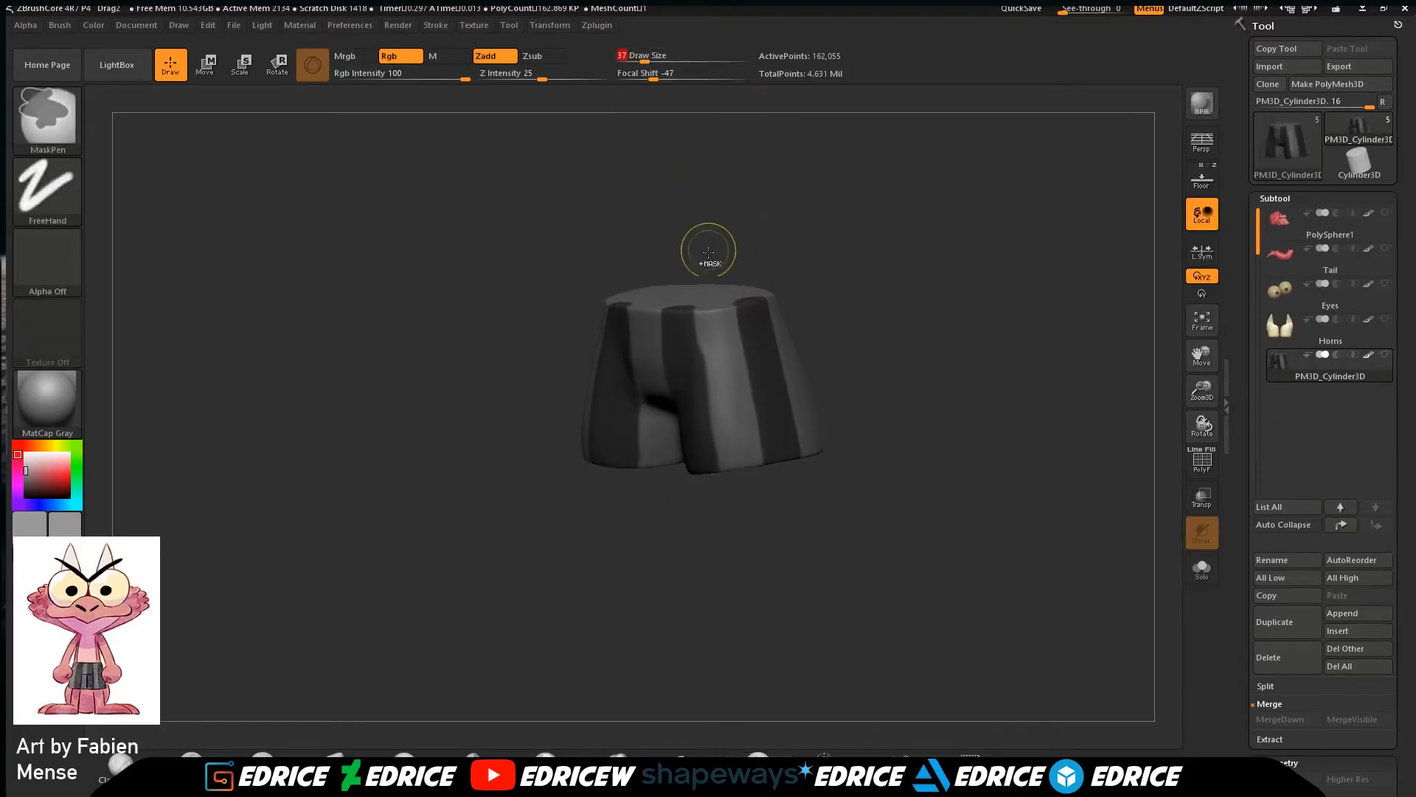
click(639, 62)
ctrl+drag(741, 258, 750, 267)
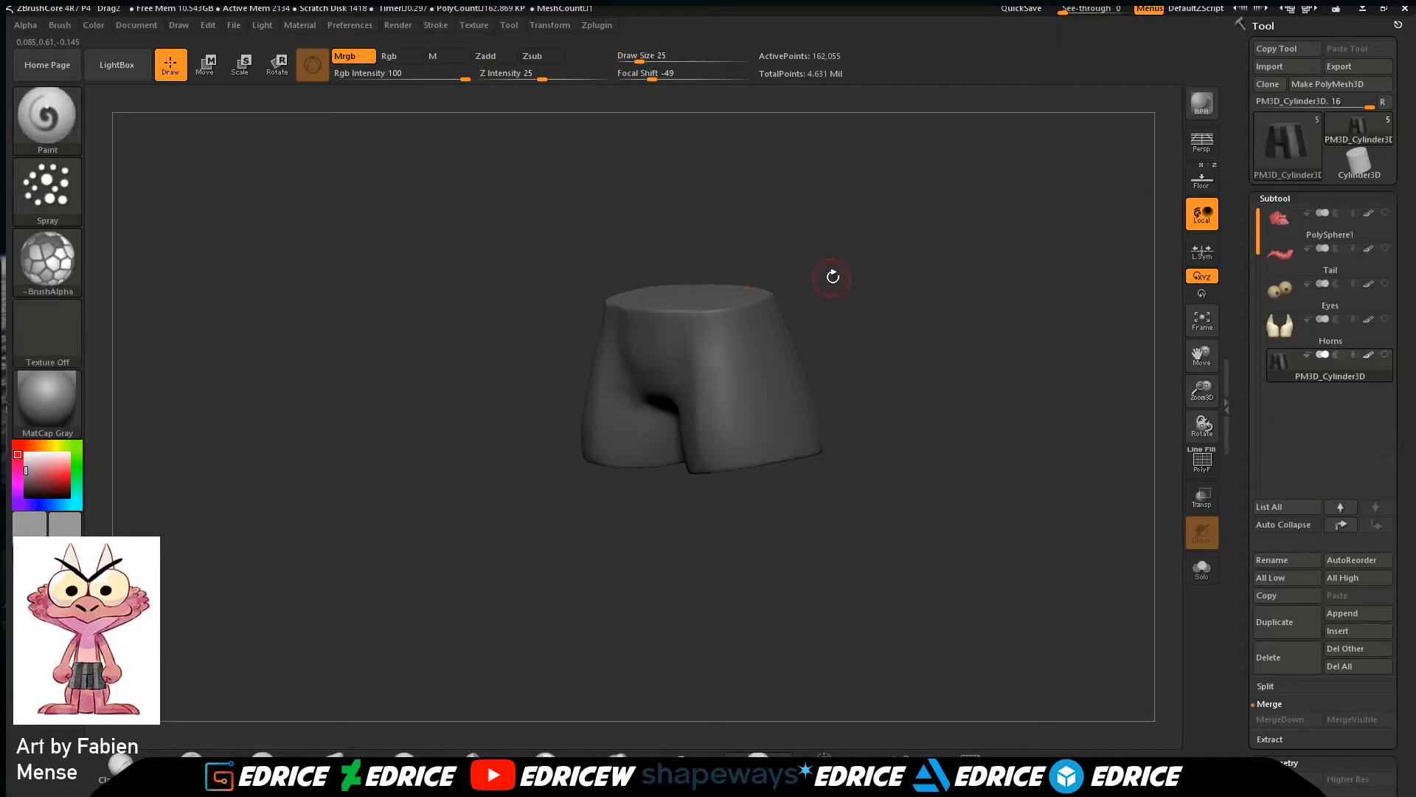
key(ctrl+z)
drag(830, 304, 707, 360)
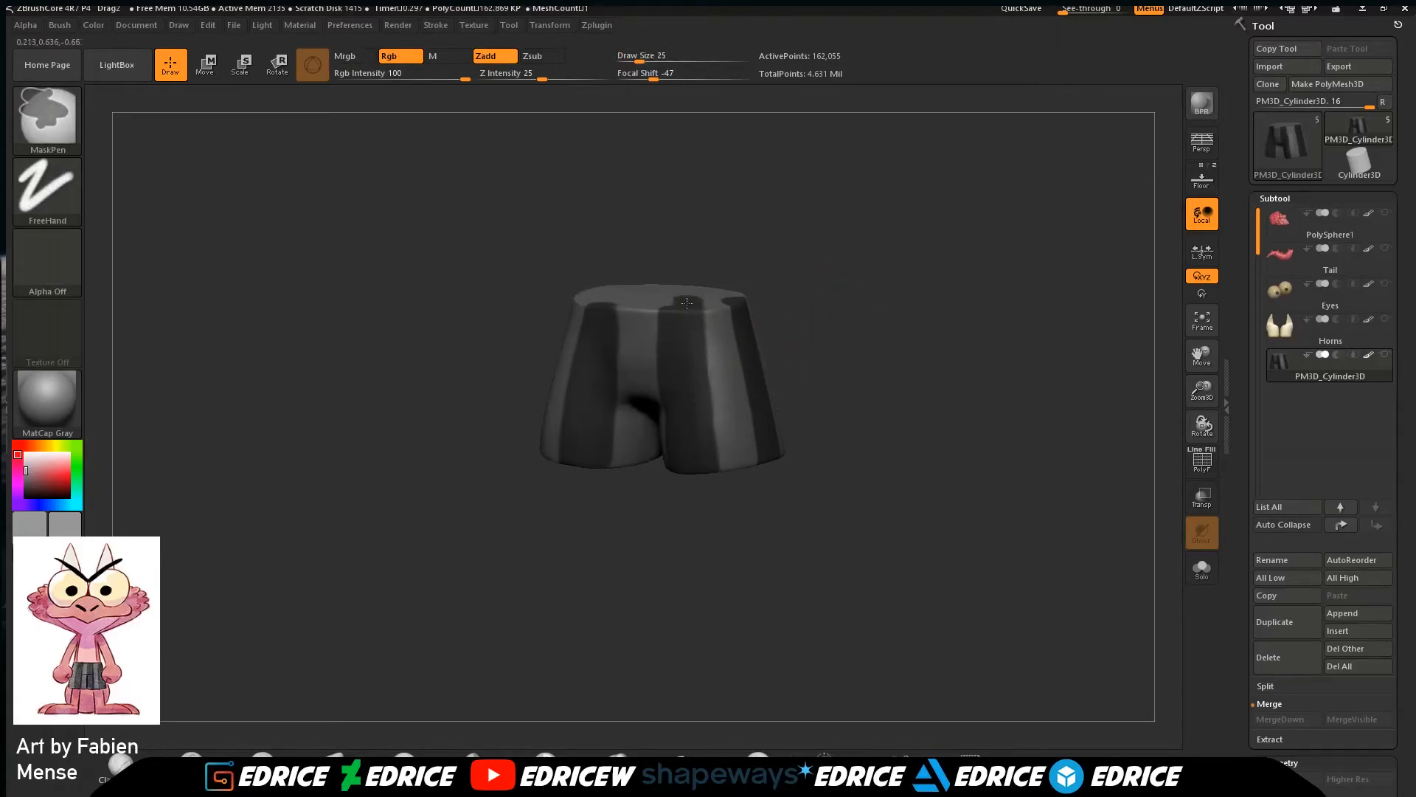
mouse_move(801, 328)
mouse_down()
mouse_move(904, 254)
mouse_move(866, 292)
mouse_move(849, 288)
mouse_up()
Mask a wide vertical stripe down the back of the same leg, from waistband to hem.
ctrl+drag(738, 310, 767, 451)
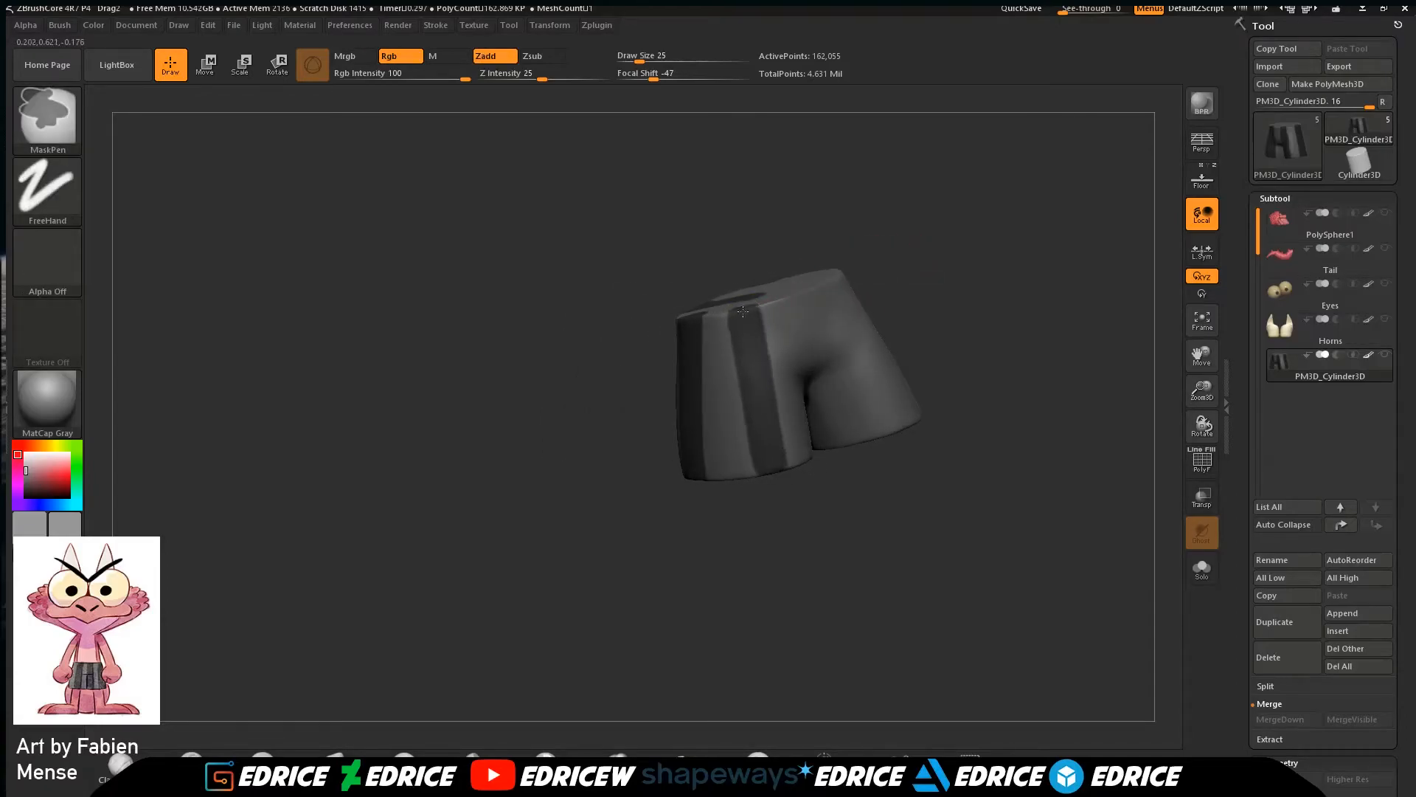
drag(797, 262, 829, 253)
mouse_move(765, 298)
ctrl+mouse_down()
mouse_move(788, 465)
mouse_move(802, 419)
mouse_move(773, 416)
ctrl+mouse_up()
drag(911, 225, 951, 295)
ctrl+drag(698, 315, 738, 439)
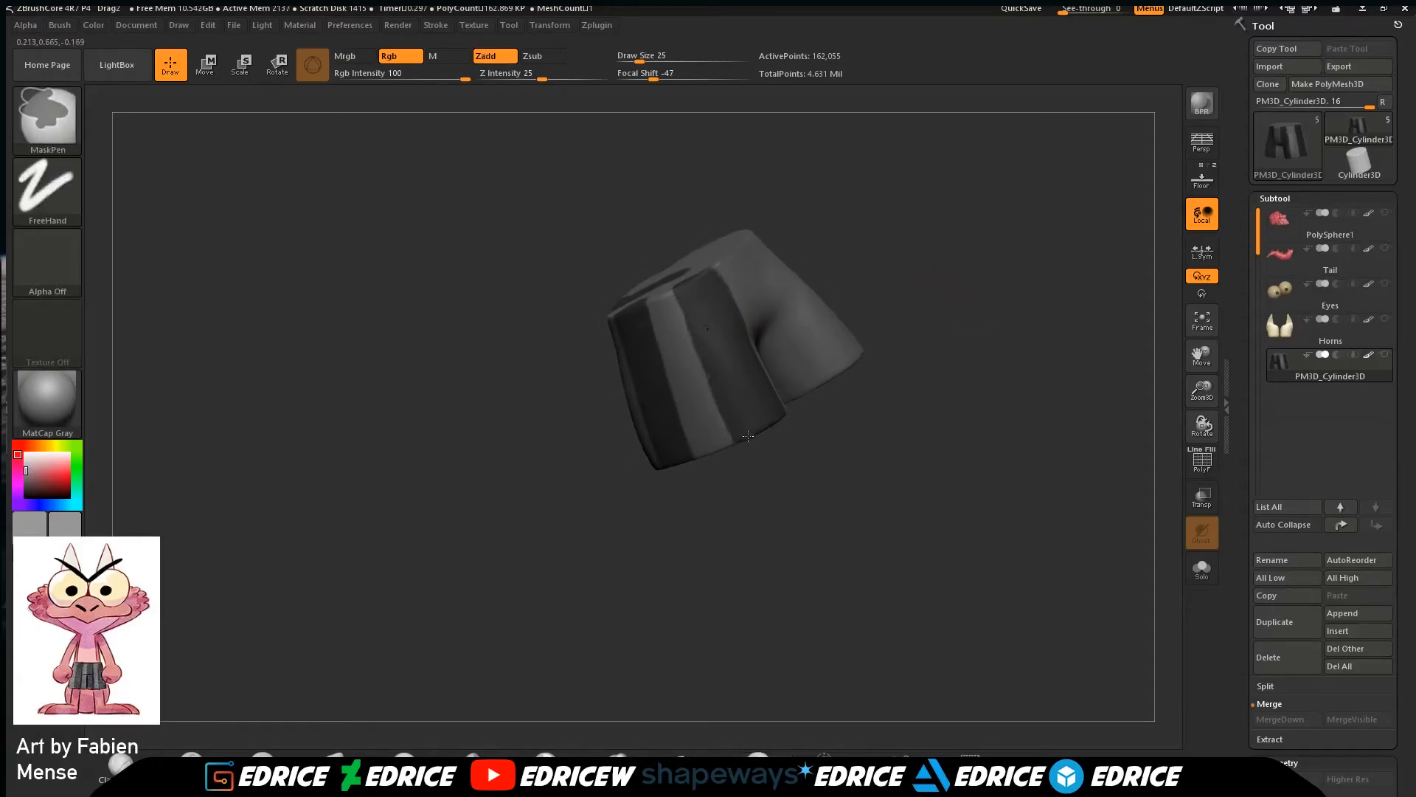
Mask a matching wide stripe down the back of the opposite leg, from waistband to hem.
mouse_move(834, 168)
mouse_down()
mouse_move(888, 174)
mouse_move(767, 227)
mouse_up()
shift+drag(837, 202, 797, 259)
mouse_move(772, 362)
ctrl+mouse_down()
mouse_move(768, 421)
mouse_move(764, 289)
mouse_move(784, 429)
ctrl+mouse_up()
drag(866, 259, 848, 203)
ctrl+drag(769, 379, 783, 429)
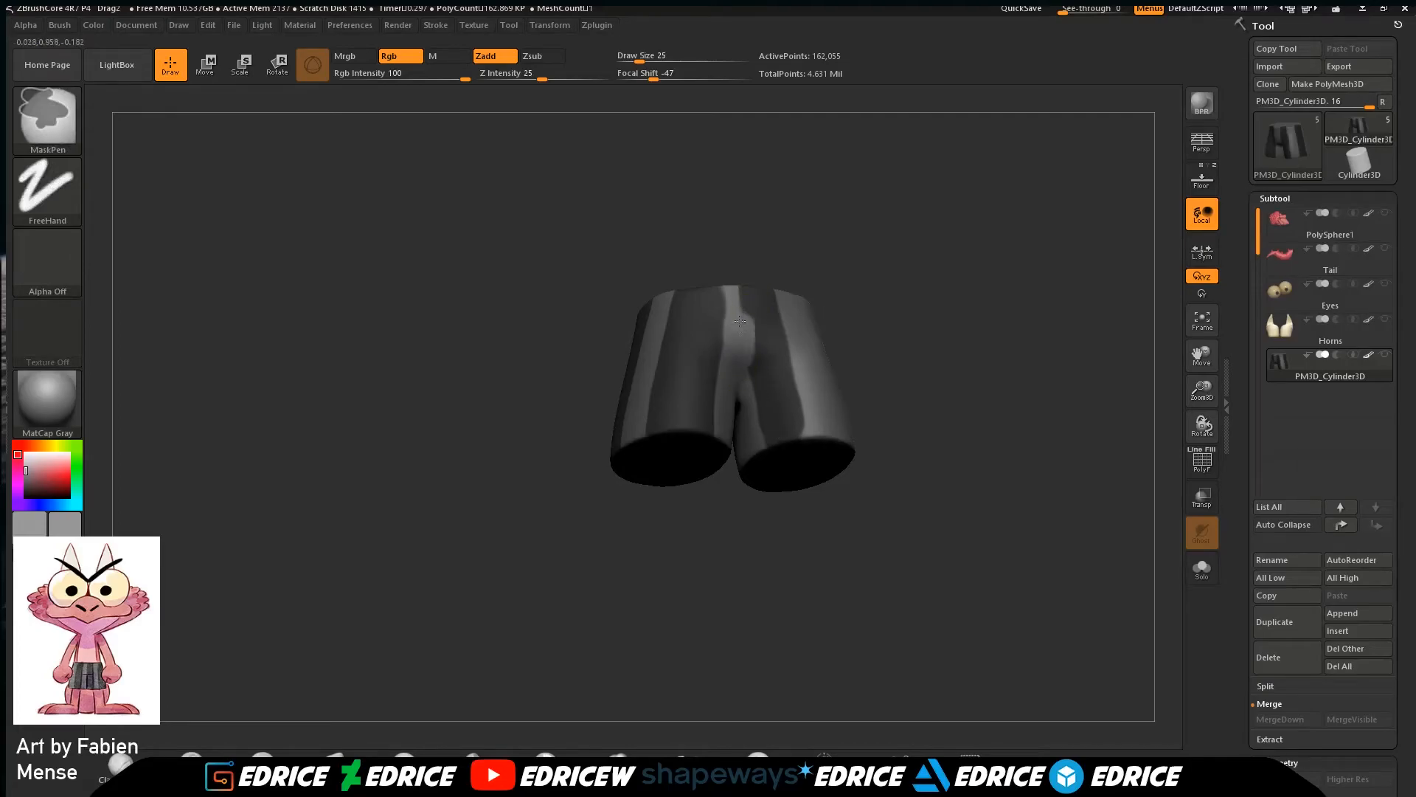
Even out the edges of the back stripe masks on both sides of the centre seam.
drag(778, 253, 776, 284)
key(ctrl)
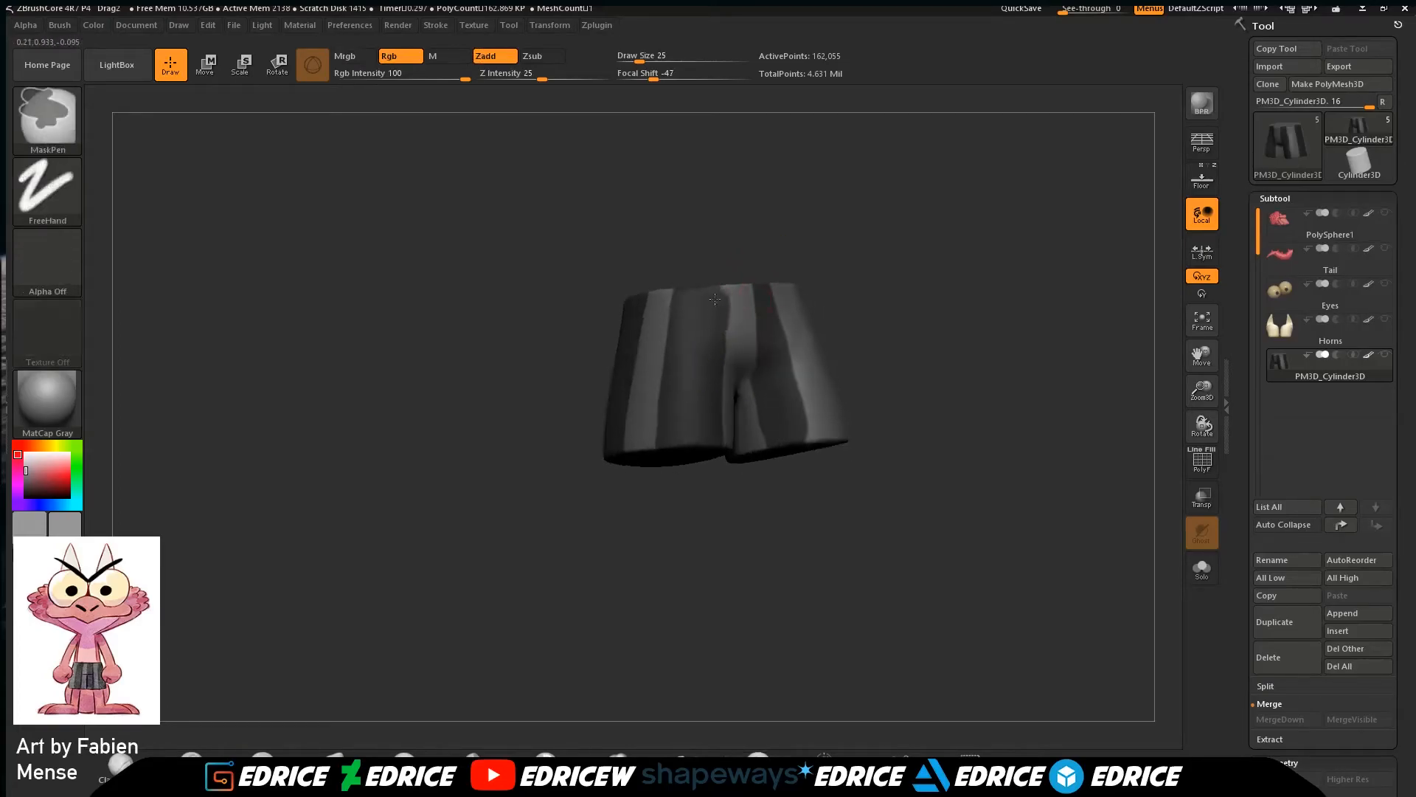
mouse_move(742, 342)
ctrl+alt+mouse_down()
mouse_move(758, 253)
mouse_move(793, 439)
ctrl+alt+mouse_up()
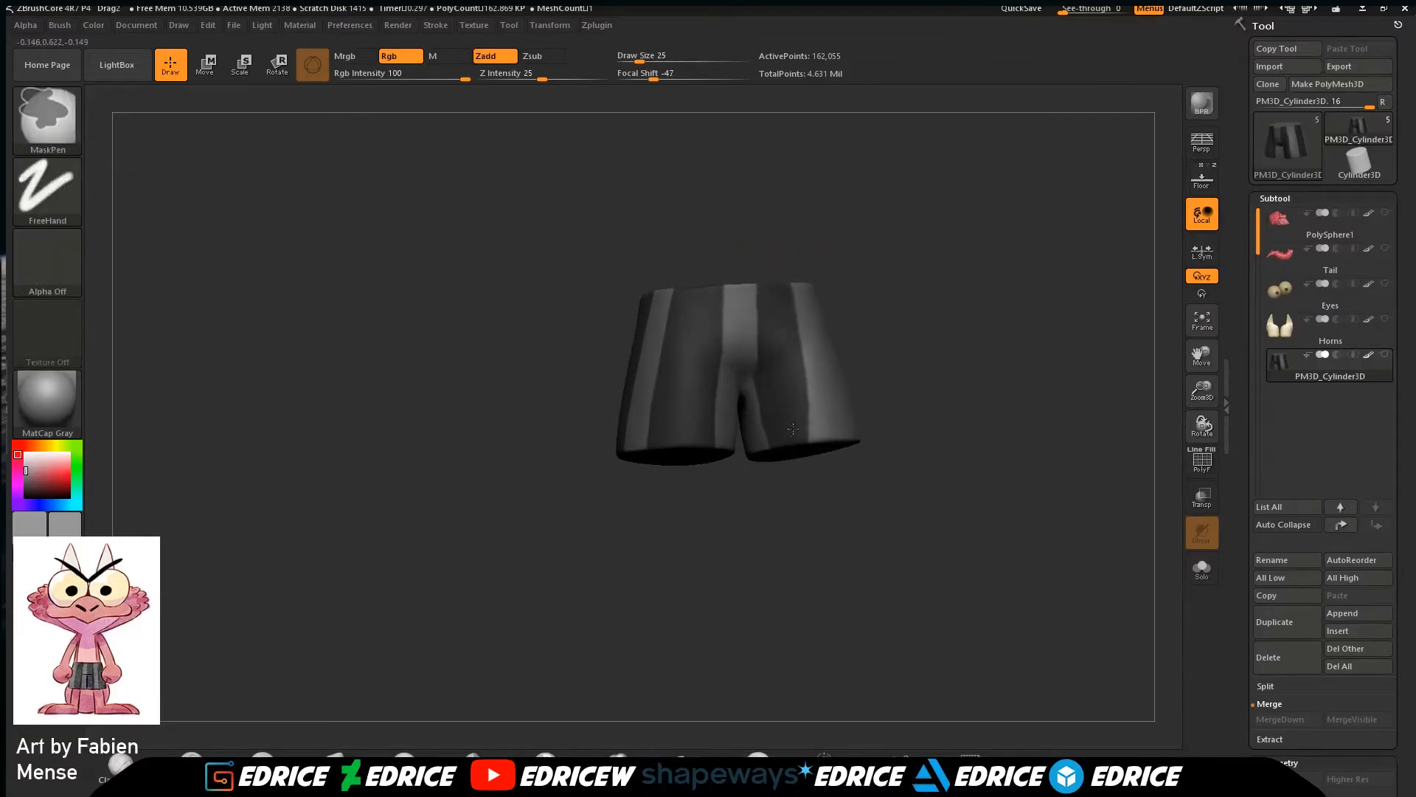
drag(880, 327, 860, 310)
ctrl+drag(786, 337, 799, 435)
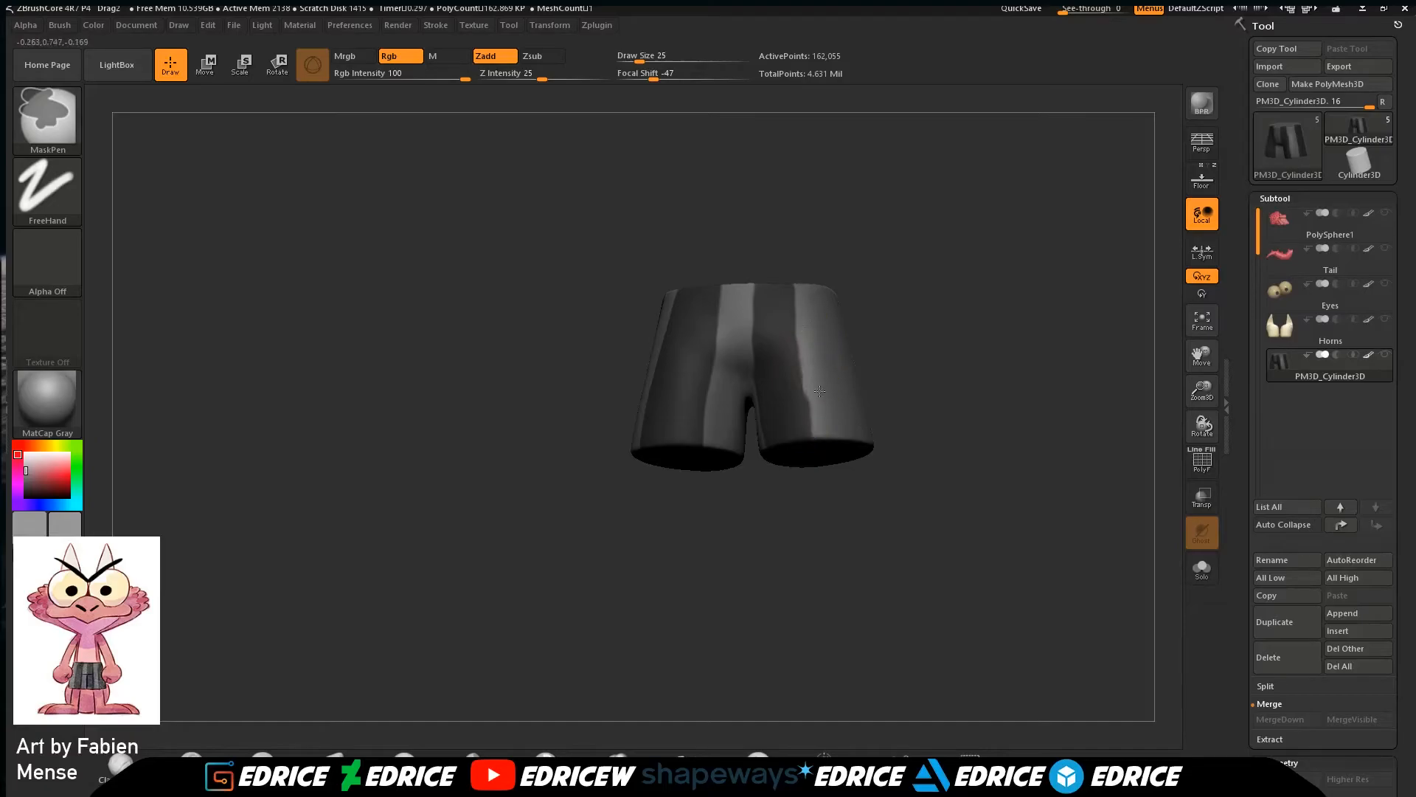
Undo a misplaced mask stroke and mask a vertical stripe down the outer side of the opposite leg.
drag(897, 301, 847, 332)
mouse_move(838, 439)
ctrl+mouse_down()
mouse_move(837, 295)
mouse_move(848, 428)
mouse_move(849, 325)
ctrl+mouse_up()
key(ctrl+z)
key(ctrl)
mouse_move(943, 248)
mouse_down()
mouse_move(907, 266)
mouse_move(855, 411)
mouse_up()
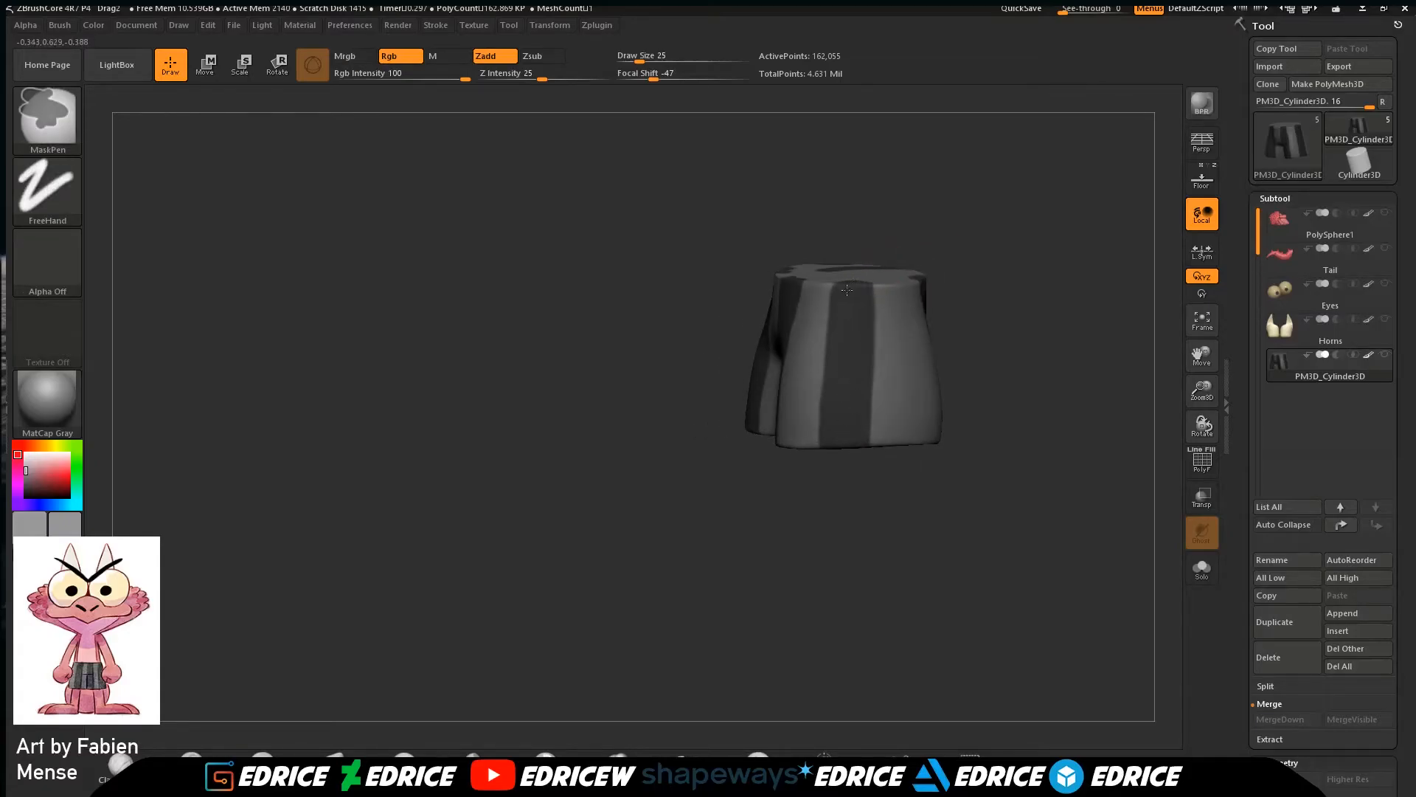
Widen and straighten the side and front stripe masks on the opposite leg.
mouse_move(981, 281)
mouse_down()
mouse_move(911, 277)
mouse_move(917, 445)
mouse_up()
ctrl+drag(908, 344, 905, 295)
drag(1026, 222, 945, 227)
mouse_move(890, 274)
ctrl+alt+mouse_down()
mouse_move(883, 432)
mouse_move(890, 260)
mouse_move(985, 223)
ctrl+alt+mouse_up()
ctrl+drag(851, 290, 831, 434)
mouse_move(955, 288)
mouse_down()
mouse_move(892, 290)
mouse_move(896, 353)
mouse_up()
key(ctrl)
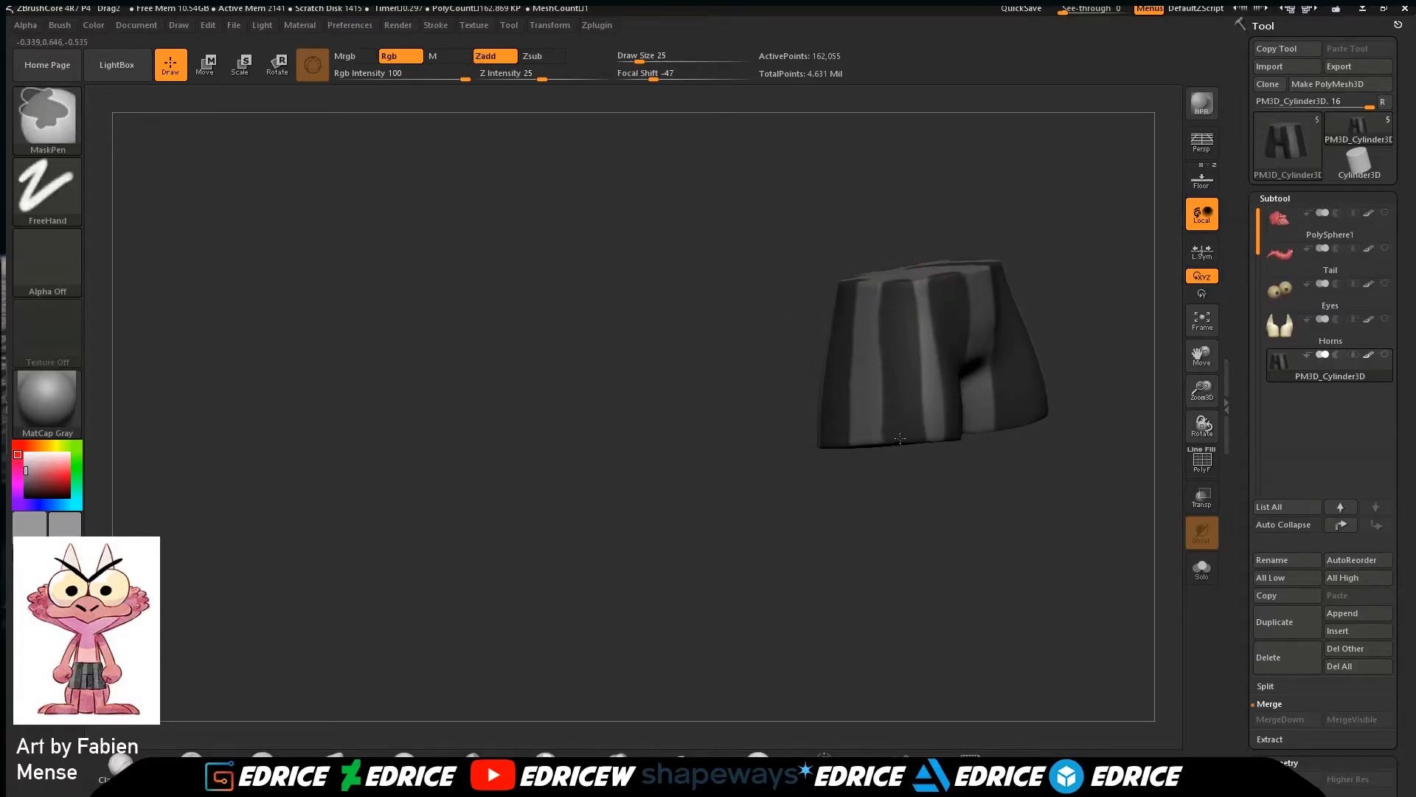
Trim the edges of that leg's front stripe mask, removing excess and filling gaps from waistband to hem.
mouse_move(1044, 210)
mouse_down()
mouse_move(988, 221)
mouse_move(1011, 222)
mouse_up()
mouse_move(921, 289)
ctrl+alt+mouse_down()
mouse_move(902, 421)
mouse_move(929, 286)
ctrl+alt+mouse_up()
mouse_move(1021, 202)
mouse_down()
mouse_move(1043, 207)
mouse_move(1017, 217)
mouse_up()
ctrl+alt+drag(964, 287, 958, 433)
drag(1021, 253, 1120, 224)
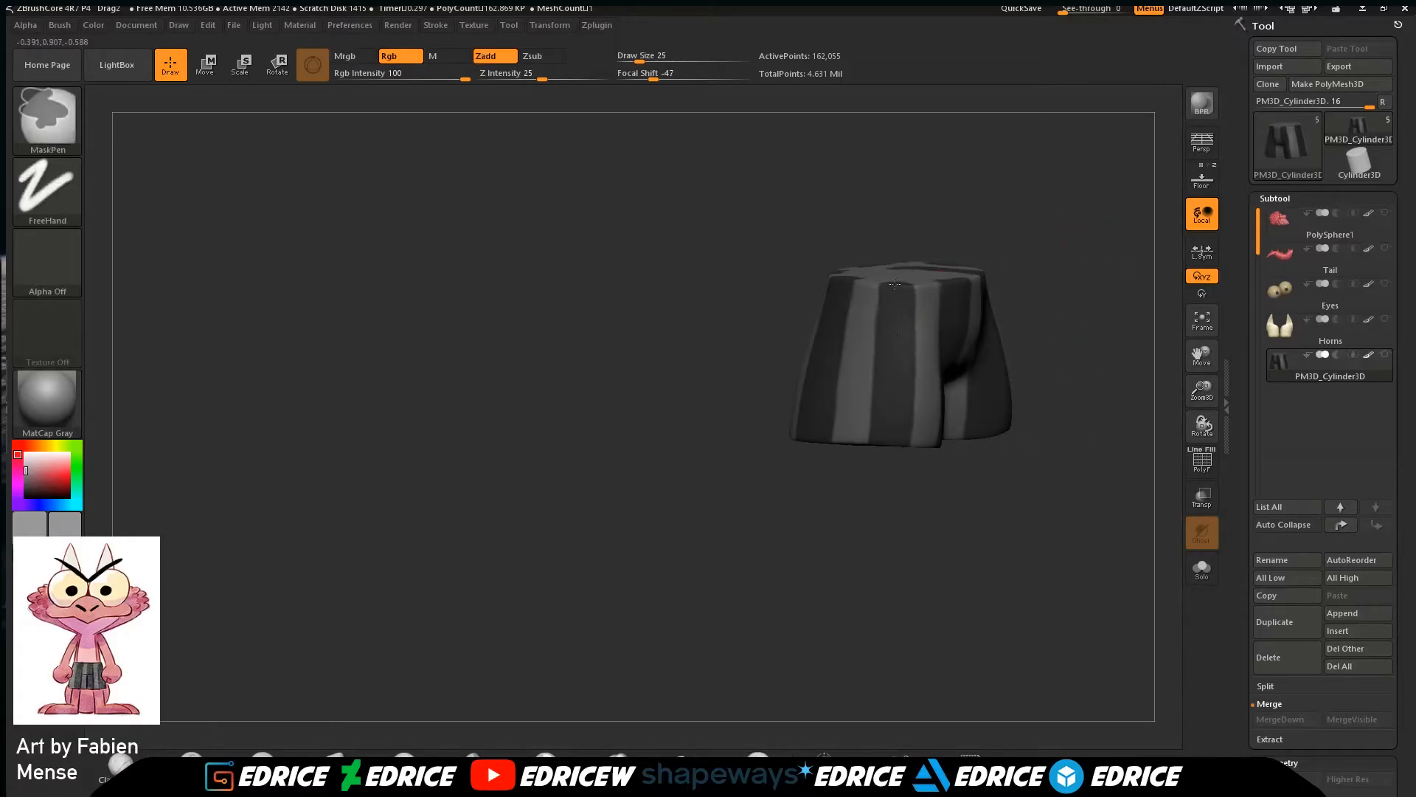
ctrl+drag(895, 284, 900, 405)
Refine the inner edges of the two back stripe masks beside the centre seam, down to the hems.
mouse_move(1132, 252)
mouse_down()
mouse_move(1075, 241)
mouse_move(1050, 270)
mouse_move(1020, 208)
mouse_move(1021, 351)
mouse_move(1026, 323)
mouse_up()
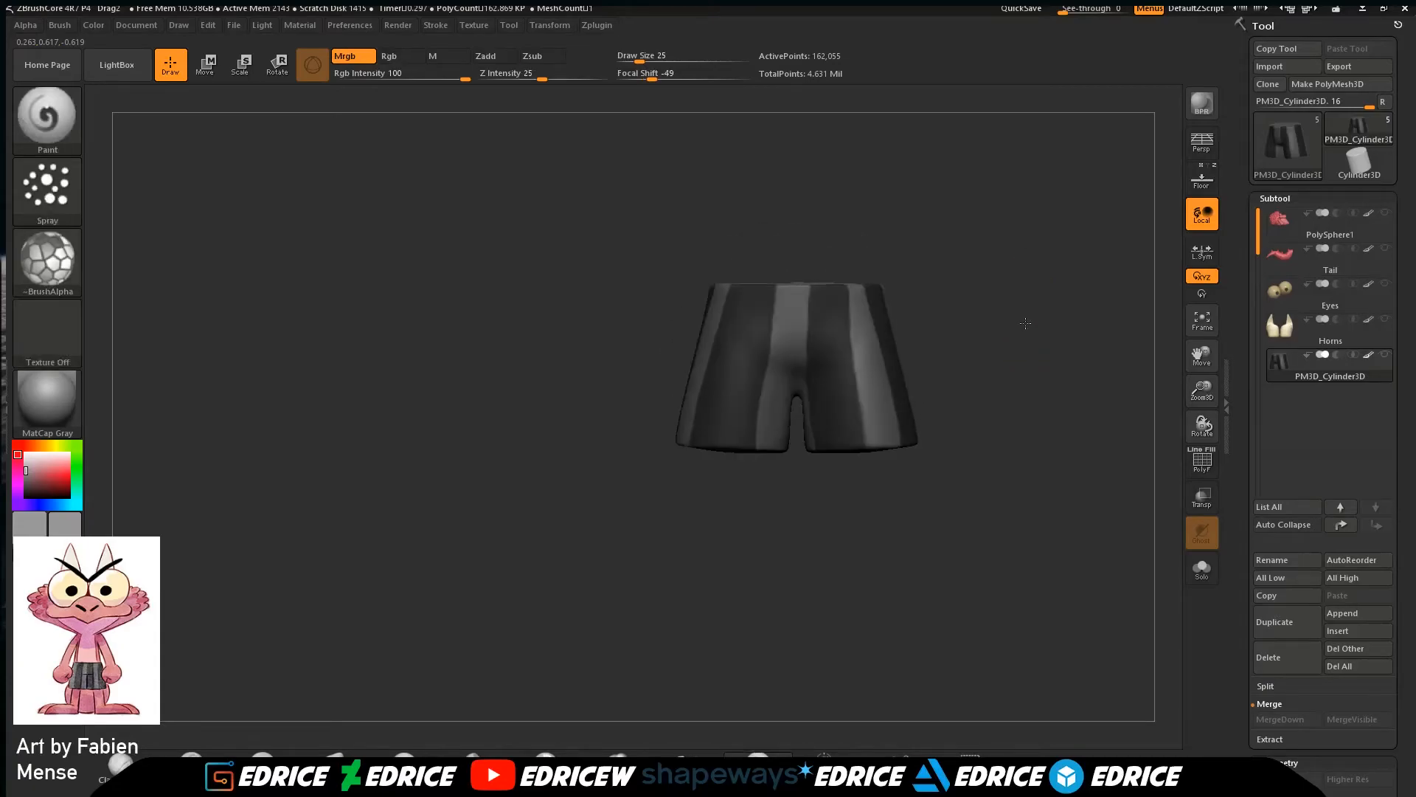
drag(902, 286, 912, 214)
ctrl+drag(812, 302, 810, 290)
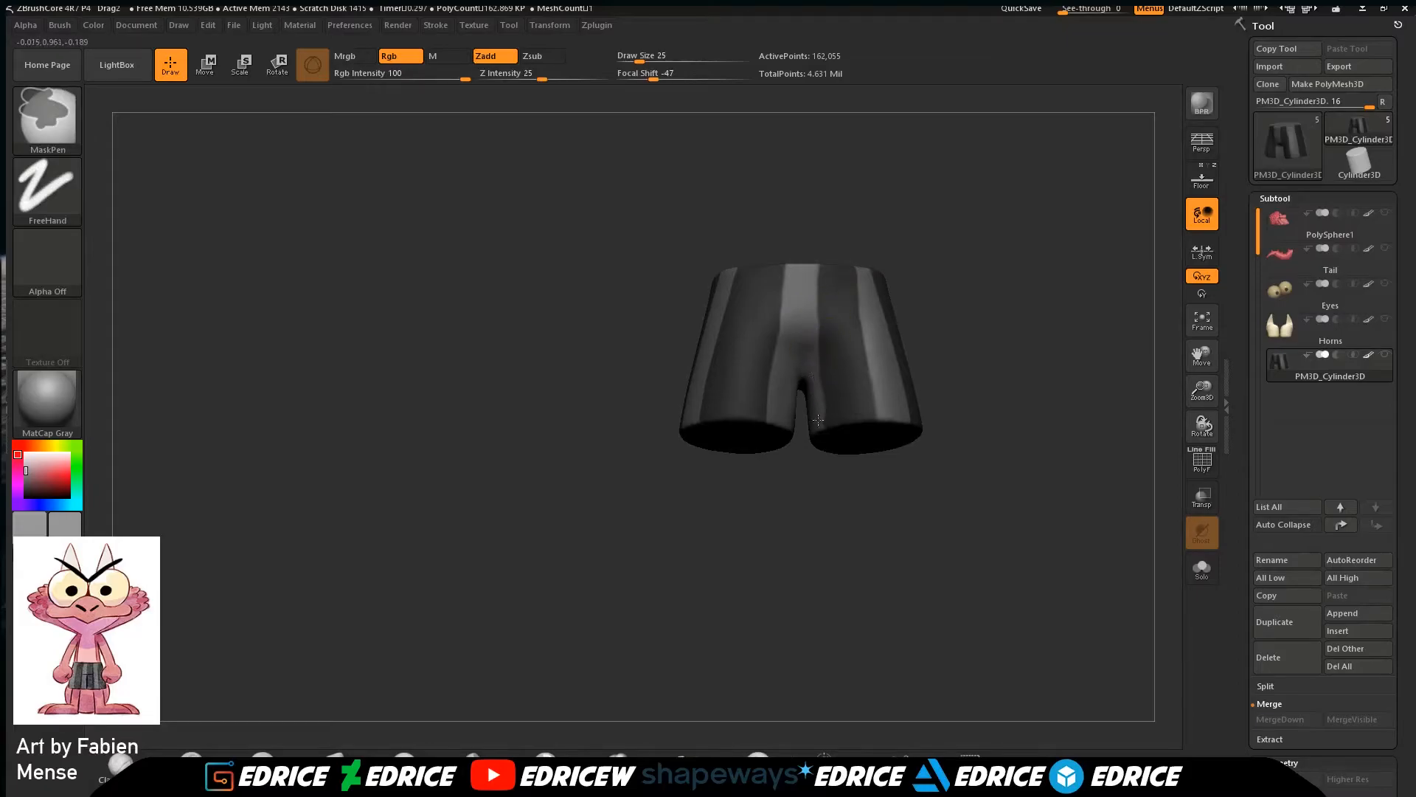
drag(818, 415, 840, 302)
key(ctrl)
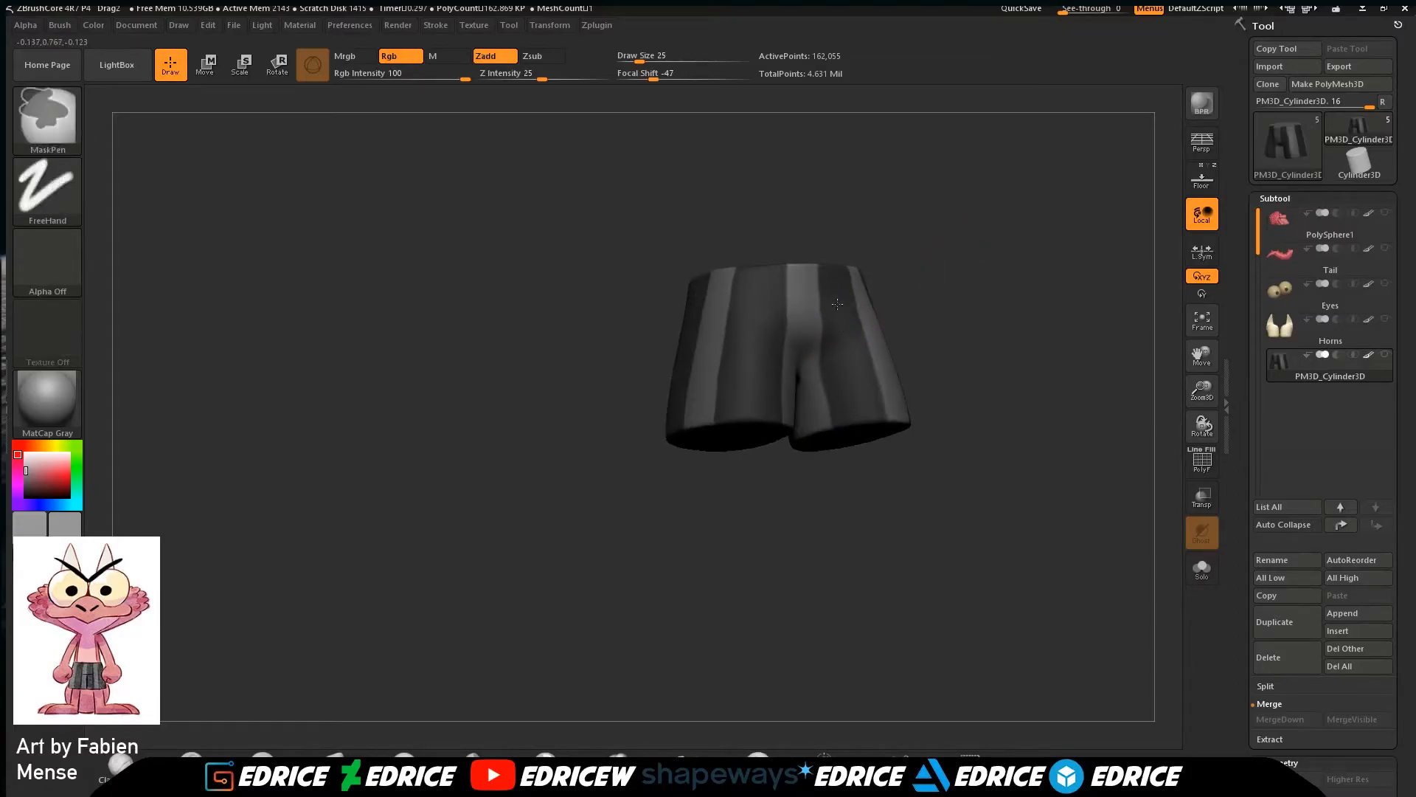
ctrl+drag(835, 385, 842, 424)
drag(924, 250, 938, 284)
ctrl+drag(847, 351, 851, 334)
Invert the mask on the shorts so only the wide stripes can be painted.
mouse_move(916, 254)
mouse_down()
mouse_move(939, 211)
mouse_move(1011, 270)
mouse_up()
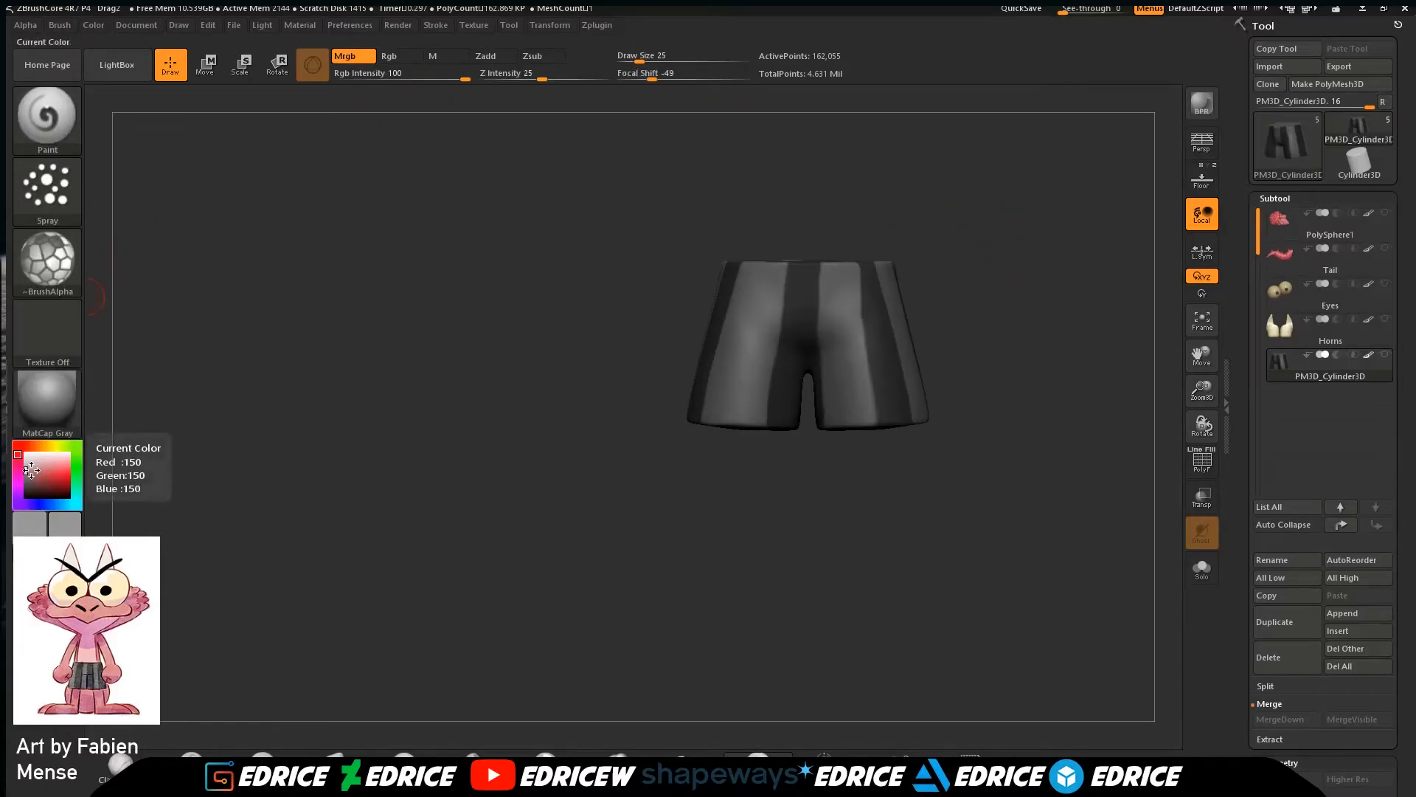
ctrl+click(439, 432)
ctrl+click(276, 453)
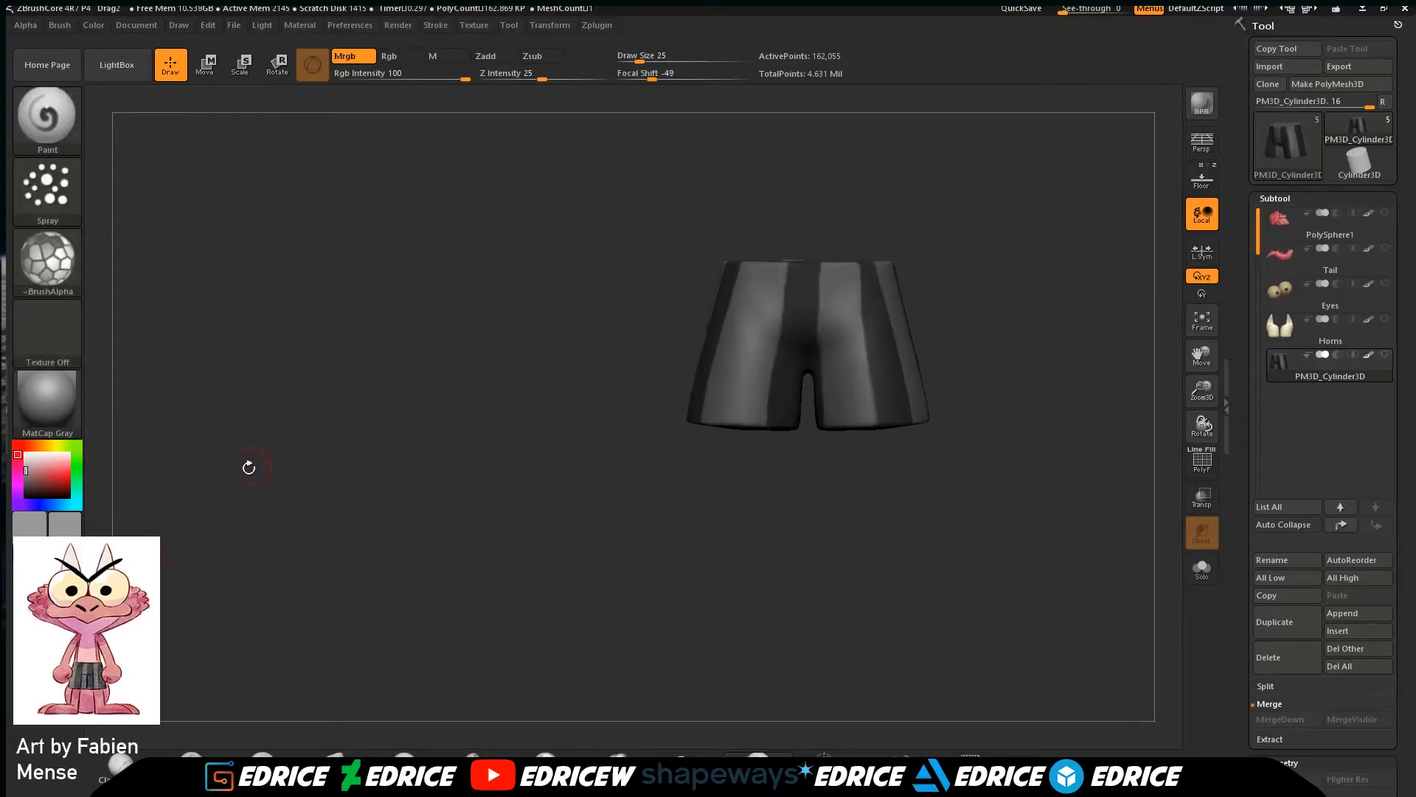
Choose a near-black colour, switch to Rgb only with draw size 62, and spray over the unmasked front stripes.
drag(31, 461, 26, 487)
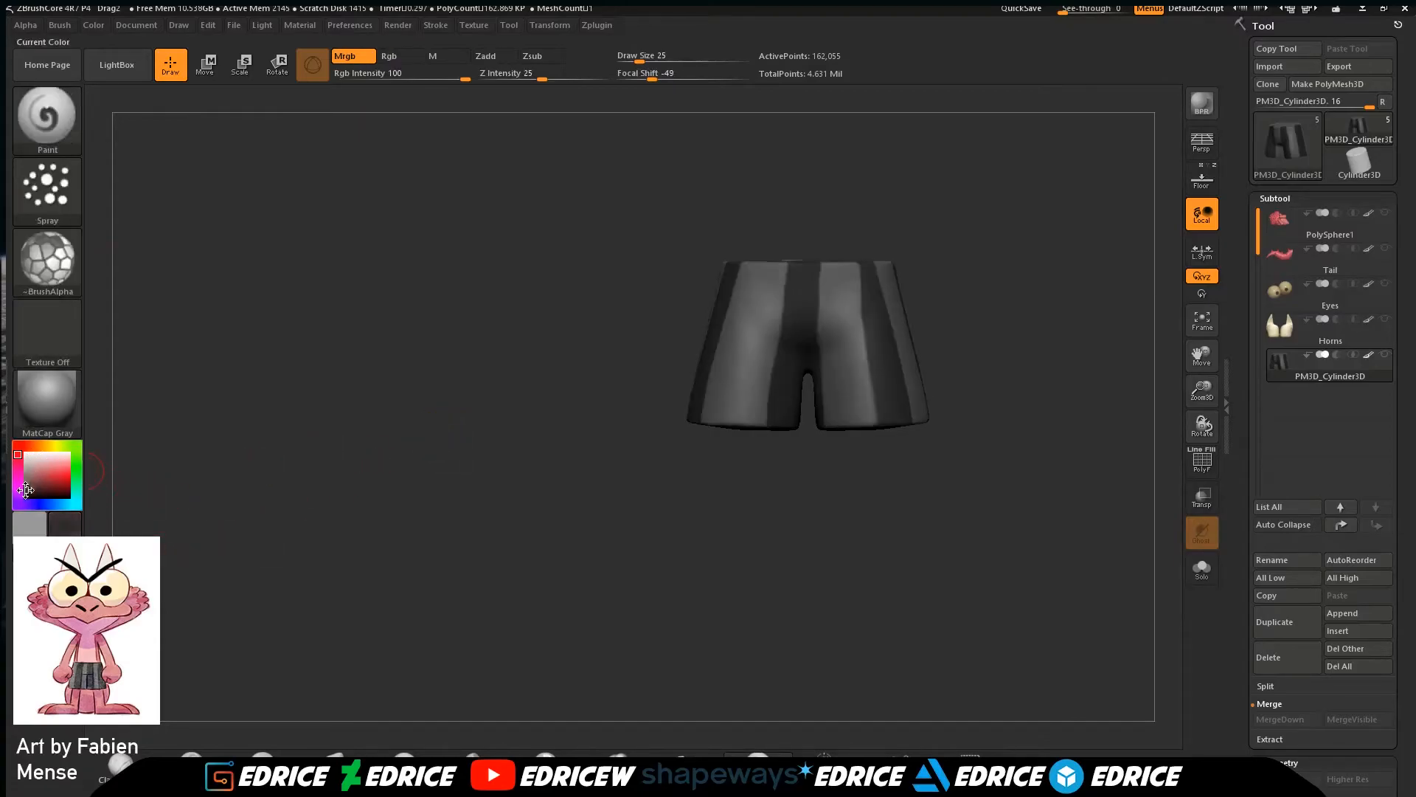
click(388, 57)
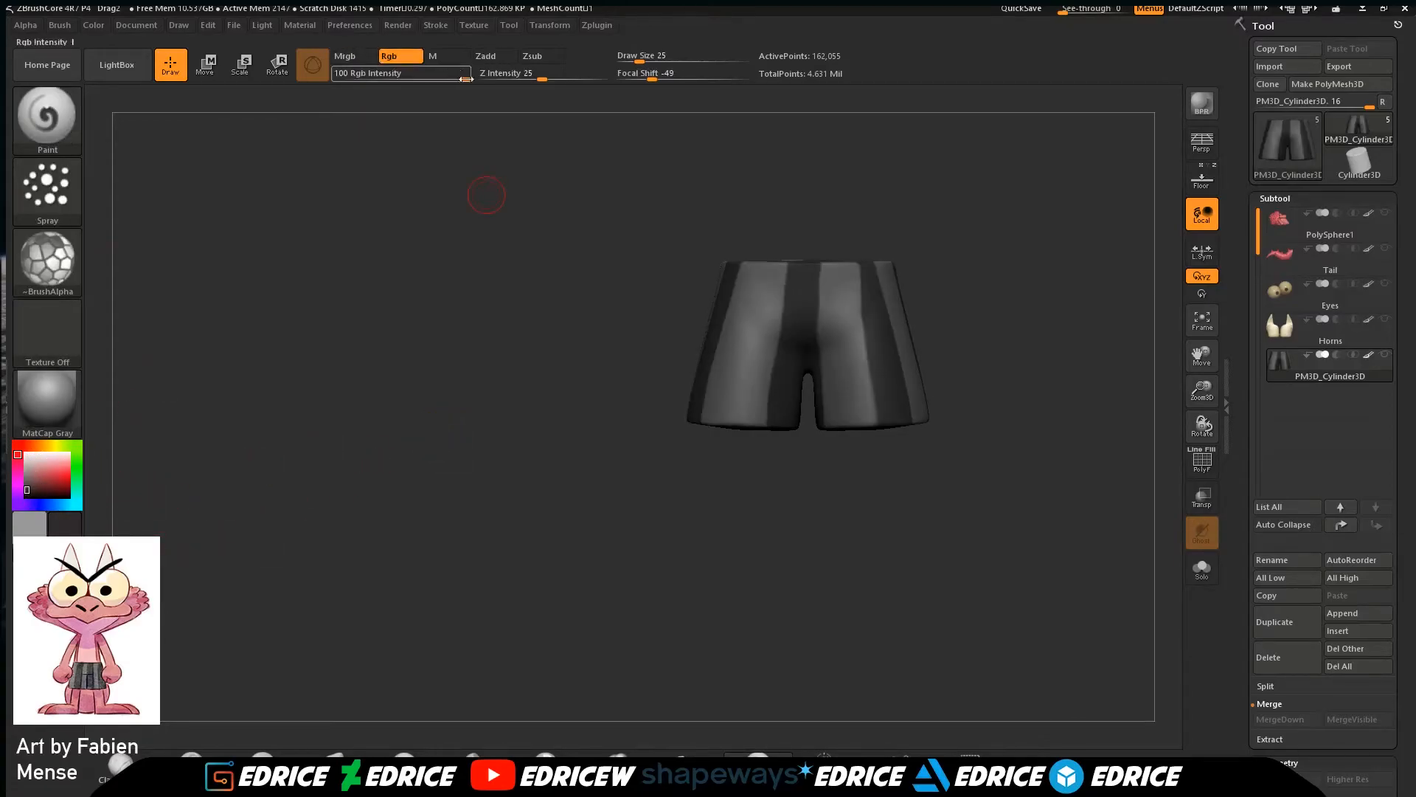
drag(642, 57, 654, 58)
drag(797, 295, 740, 343)
Switch the Paint brush to the Dots stroke with Alpha Off and paint the unmasked stripes solid dark.
click(55, 202)
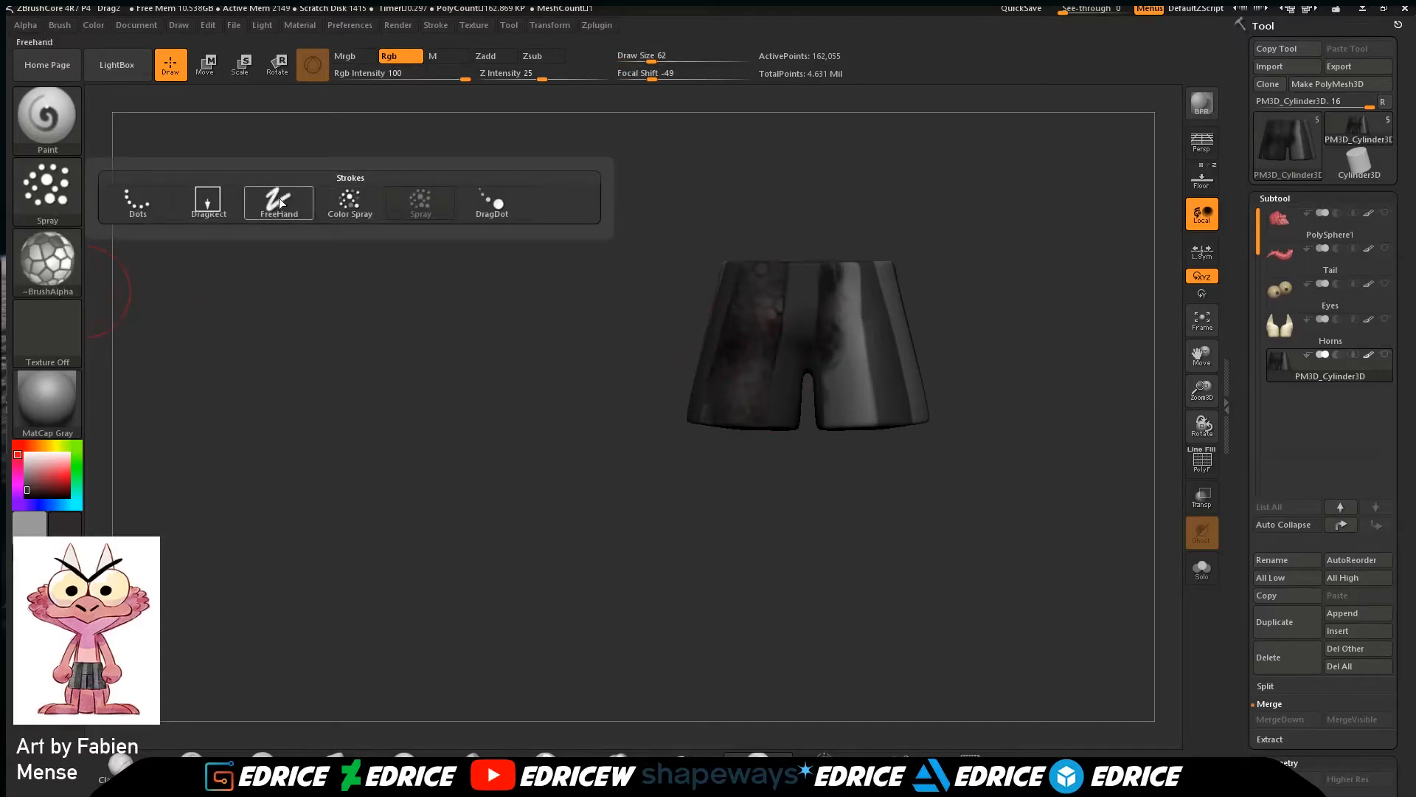
click(183, 209)
click(73, 262)
click(155, 338)
mouse_move(778, 379)
mouse_down()
mouse_move(763, 270)
mouse_move(841, 296)
mouse_move(889, 339)
mouse_move(900, 284)
mouse_up()
drag(924, 216, 980, 357)
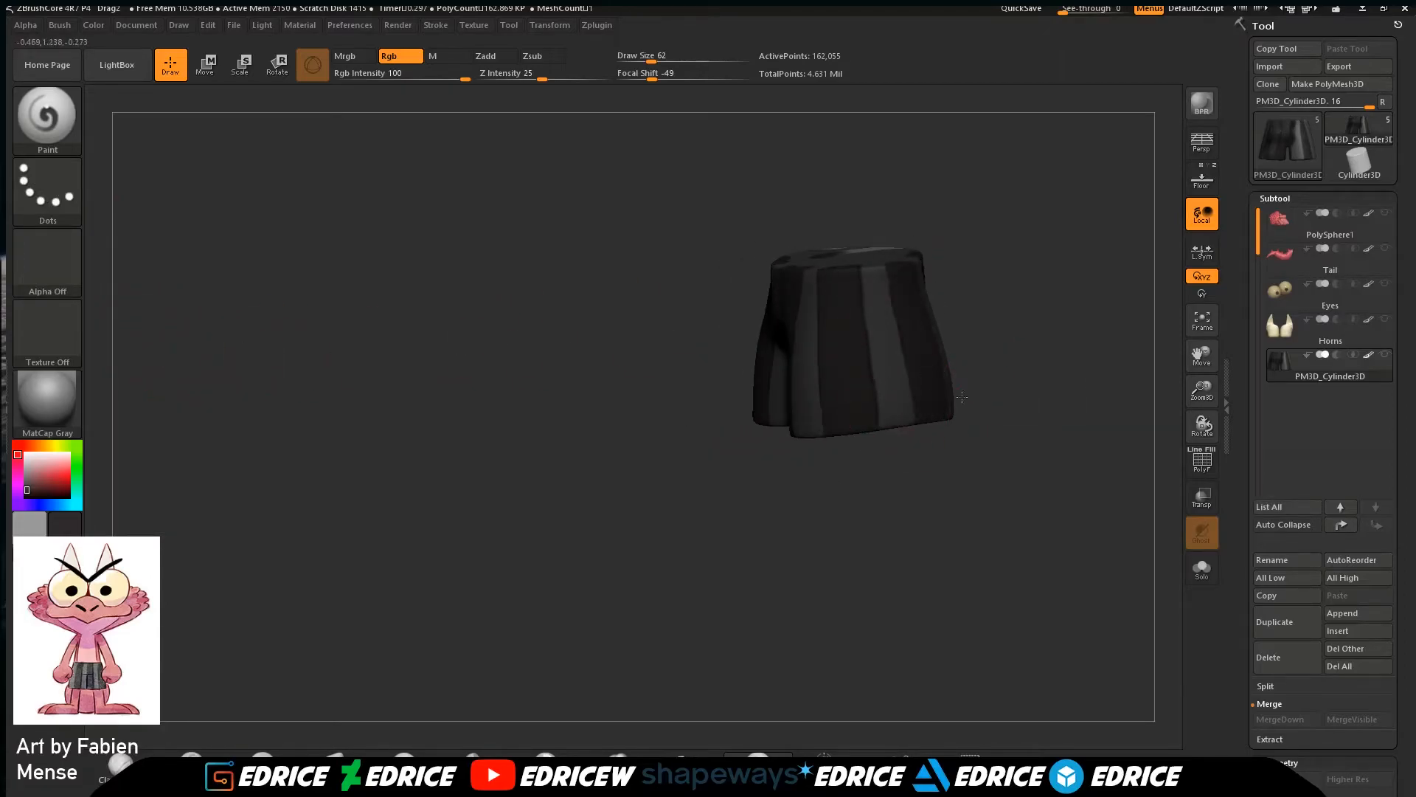
Choose a slightly lighter dark colour, repaint the unmasked stripes all around the shorts and clear the mask.
click(27, 487)
mouse_move(830, 413)
mouse_down()
mouse_move(852, 284)
mouse_move(885, 449)
mouse_up()
drag(957, 476, 1033, 450)
mouse_move(945, 287)
mouse_down()
mouse_move(1014, 339)
mouse_move(1051, 269)
mouse_move(955, 309)
mouse_up()
drag(1140, 287, 863, 480)
shift+drag(1082, 405, 1104, 512)
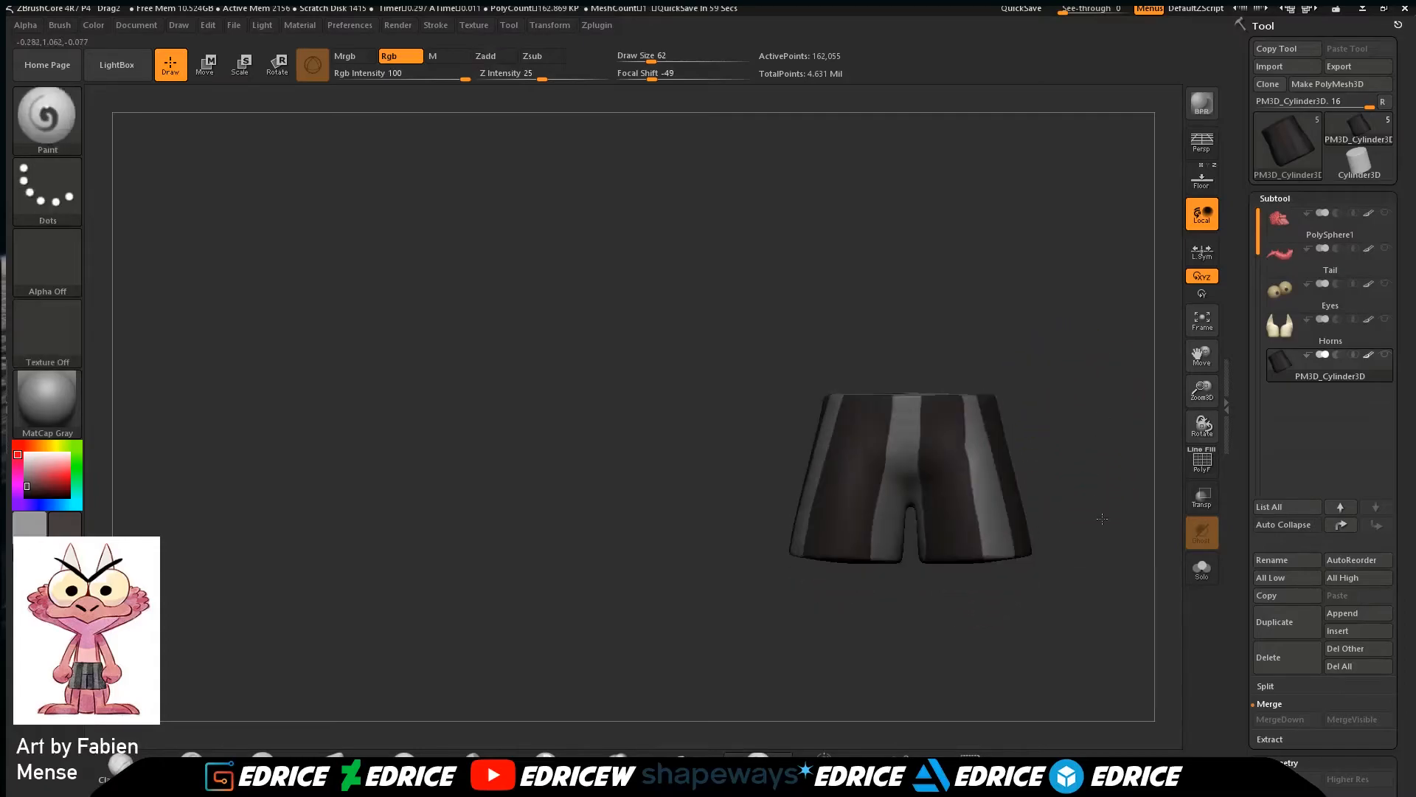
Show all the subtools again and examine the striped shorts on the body from the front.
click(1386, 356)
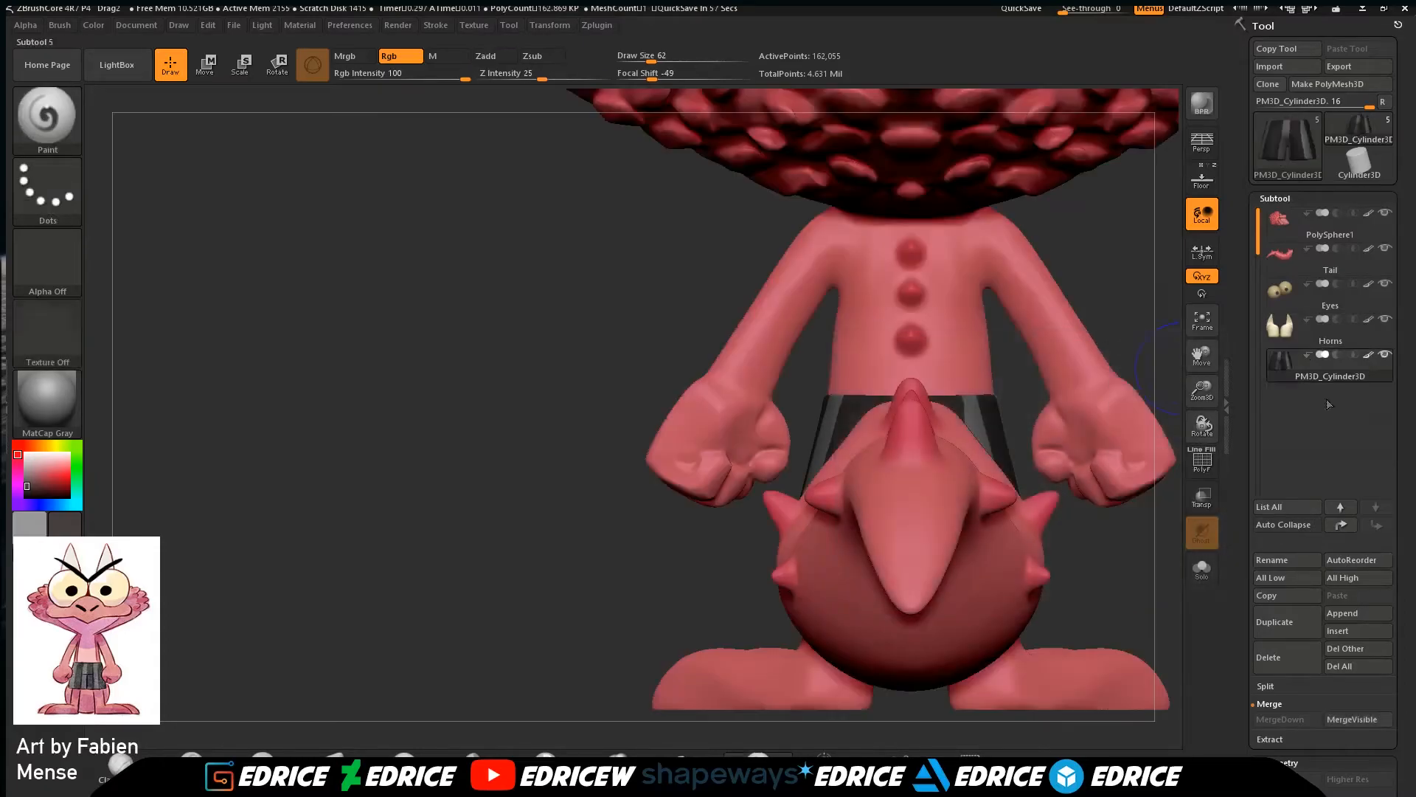
drag(1161, 560, 996, 564)
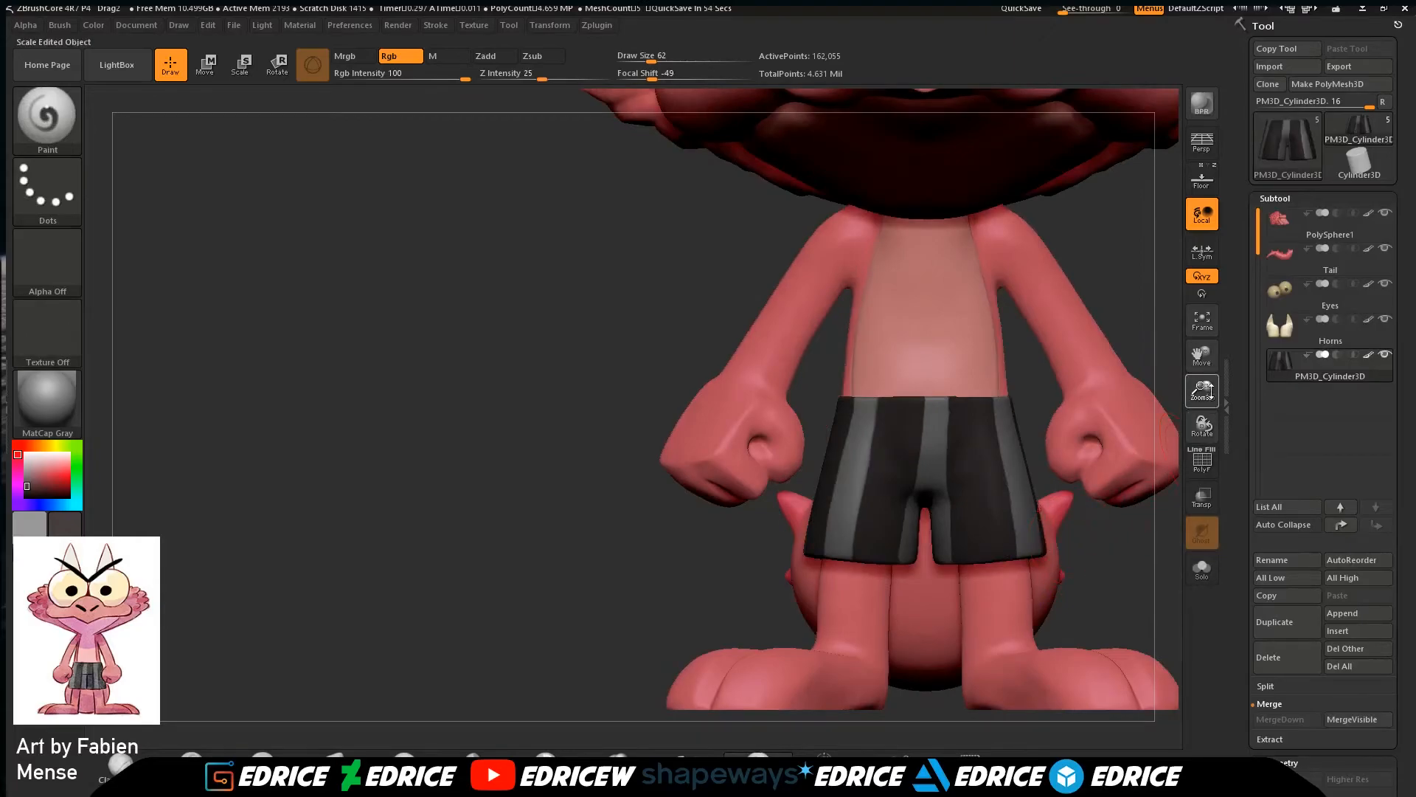
drag(1202, 391, 1203, 457)
drag(1202, 356, 904, 403)
drag(1092, 560, 1090, 499)
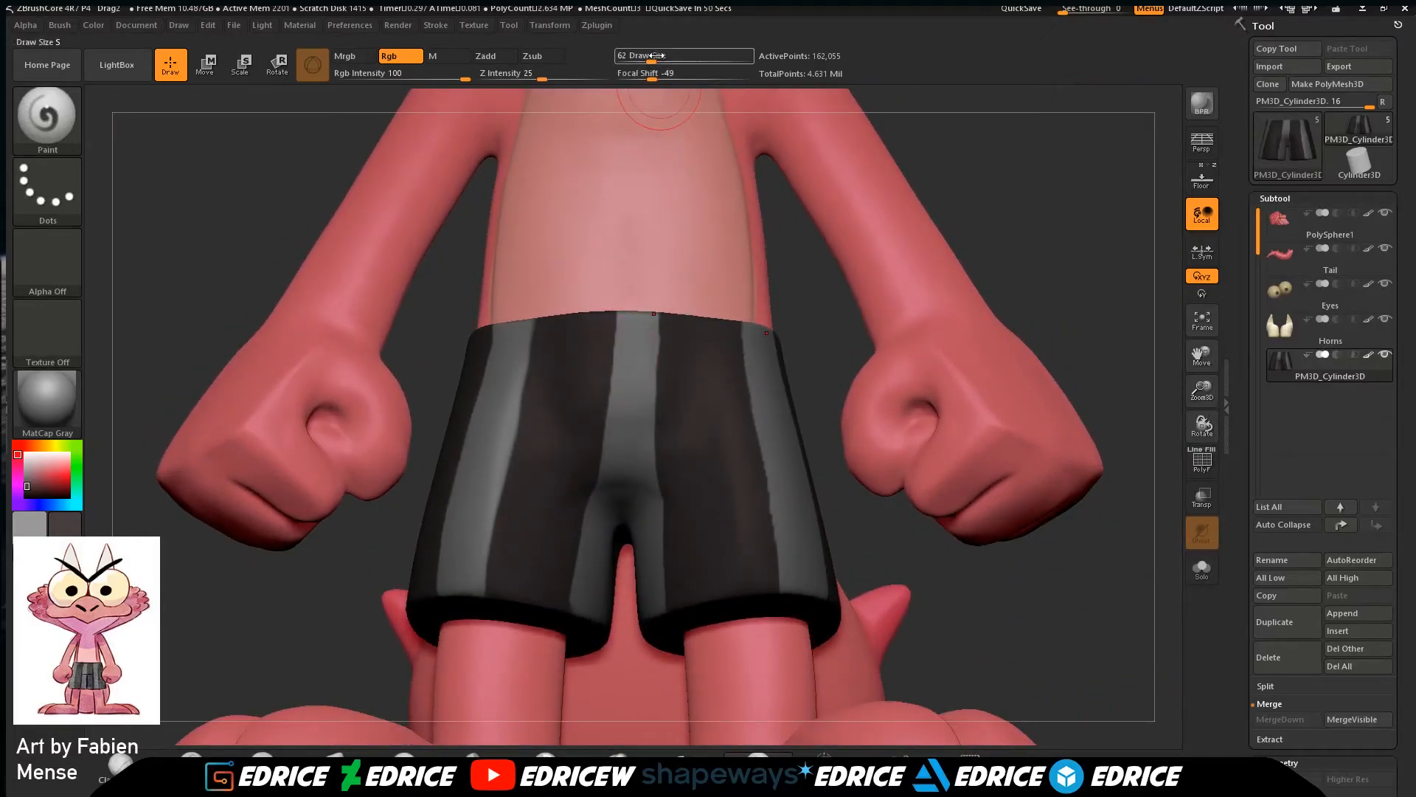
Set the draw size to 33, sample the stripe grey and repaint one edge of the shorts' centre front stripe.
drag(652, 59, 644, 59)
shift+drag(962, 209, 964, 221)
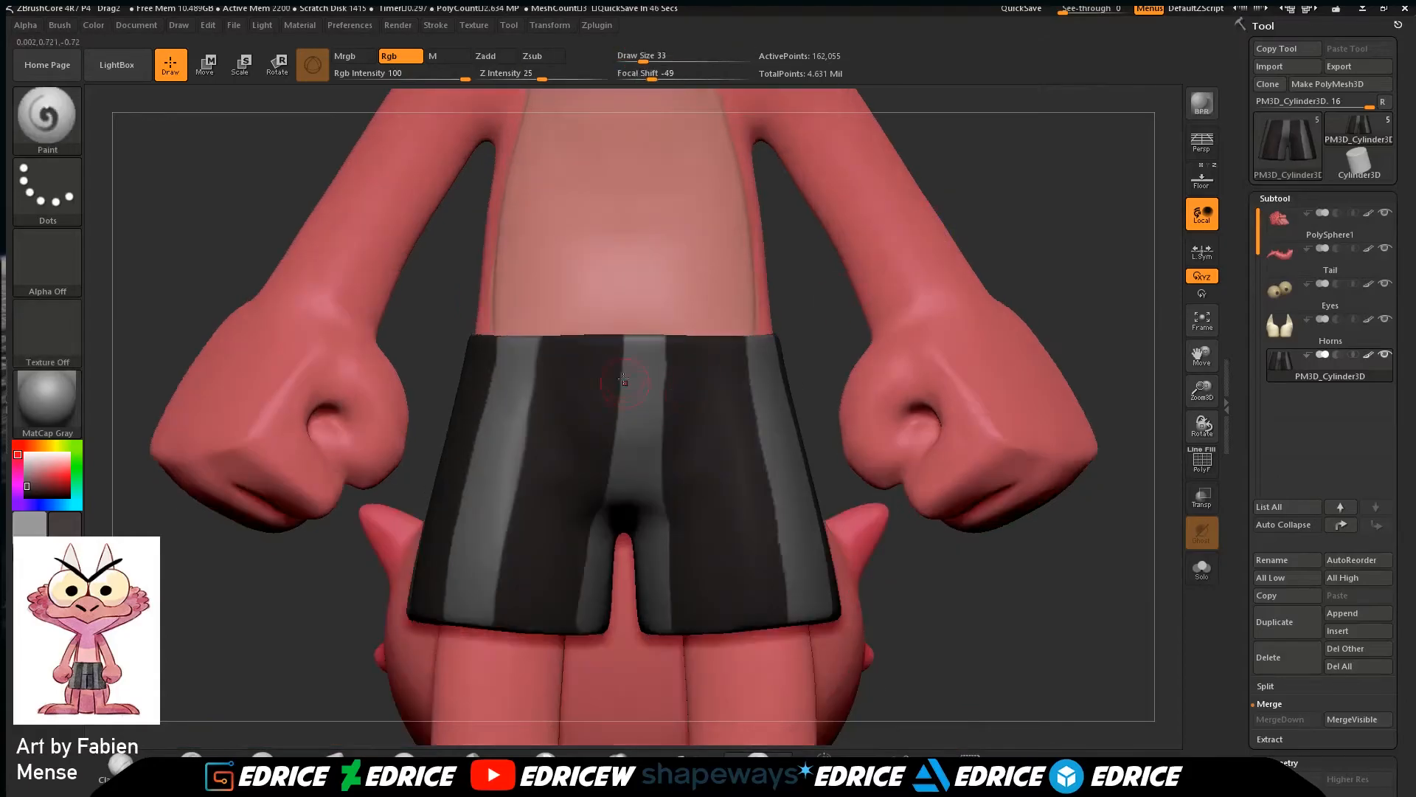
drag(603, 536, 619, 448)
key(ctrl+z)
mouse_move(49, 485)
mouse_down()
mouse_move(633, 474)
mouse_move(634, 360)
mouse_up()
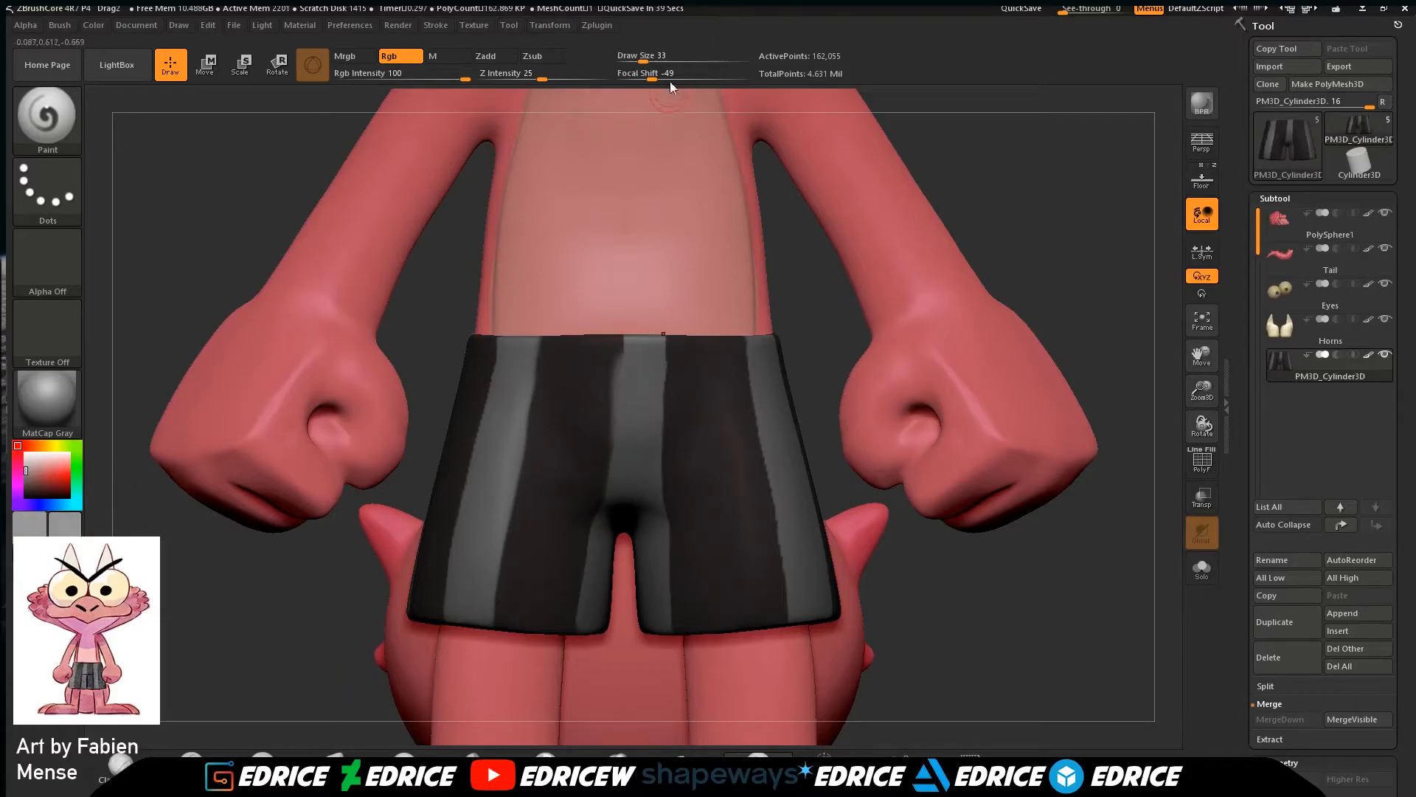
drag(607, 515, 621, 342)
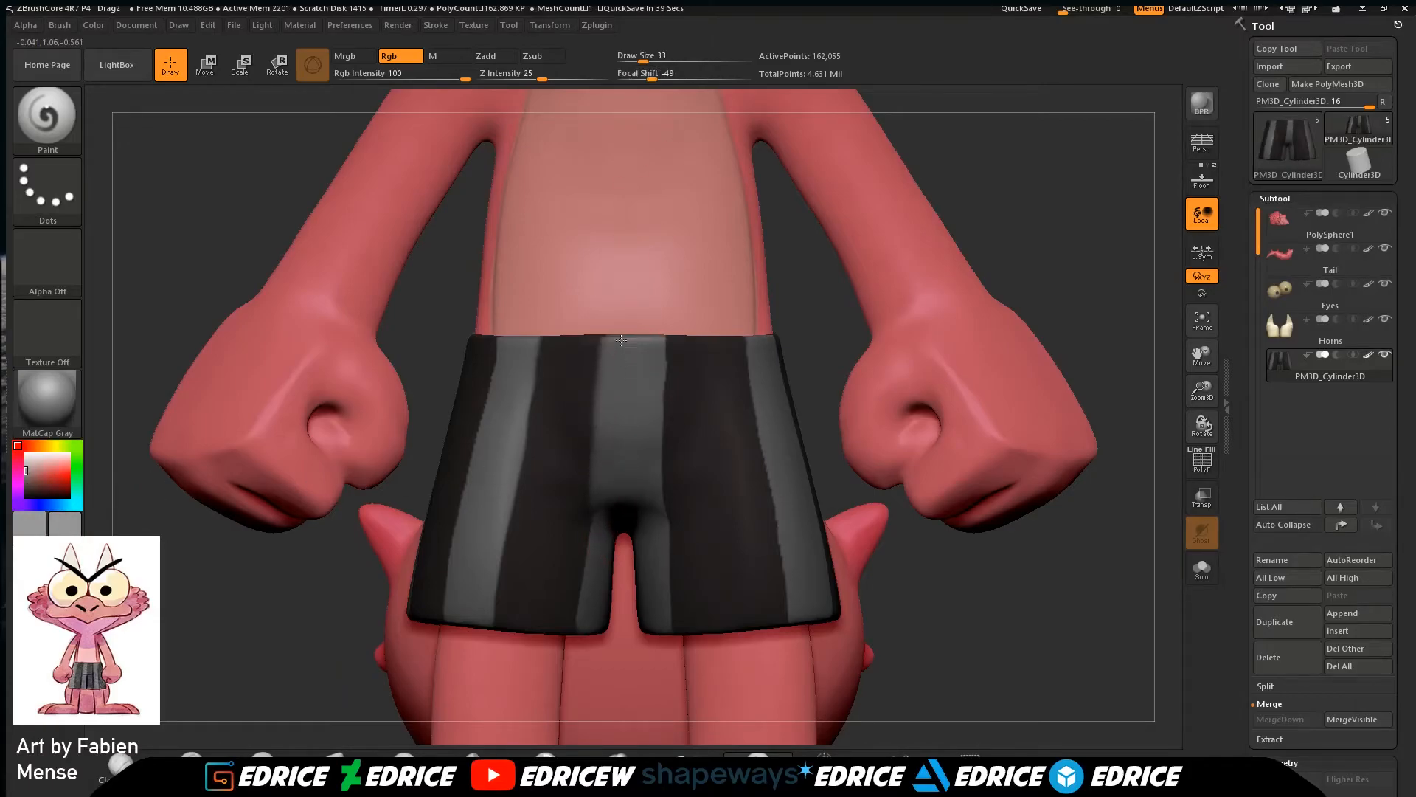
drag(930, 184, 586, 513)
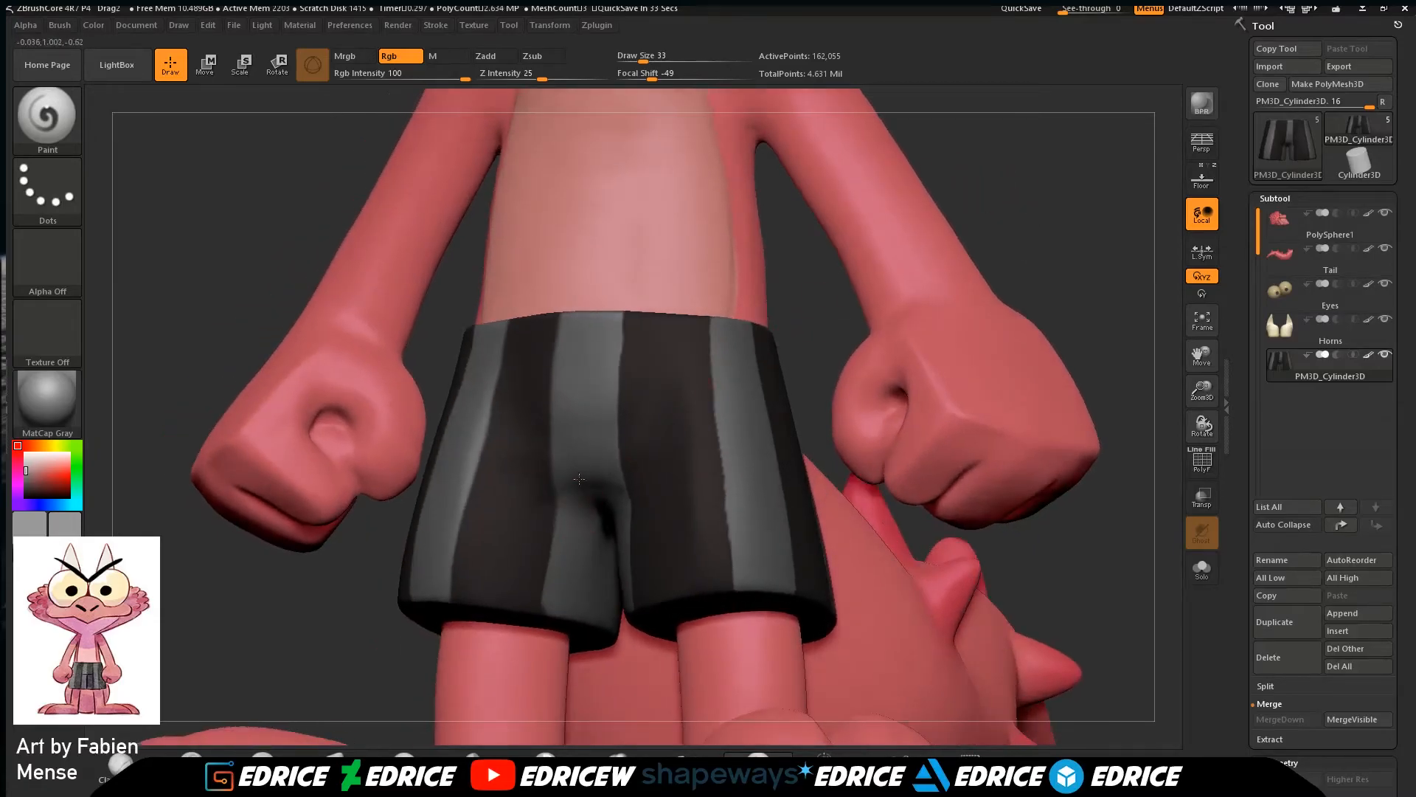
drag(985, 193, 967, 232)
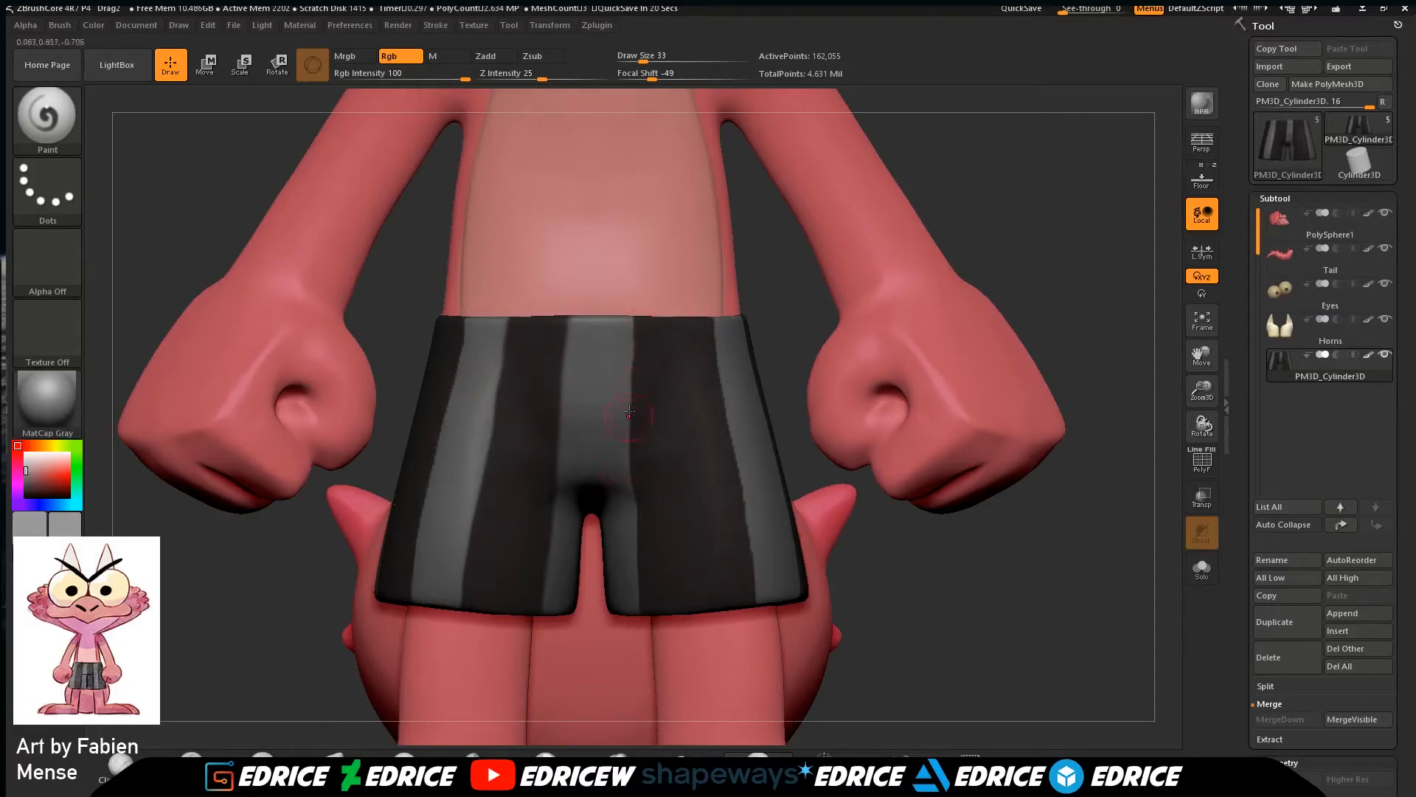
Sample the dark stripe colour and paint over the ragged grey edges of the centre stripe and the neighbouring front-leg stripe.
click(47, 406)
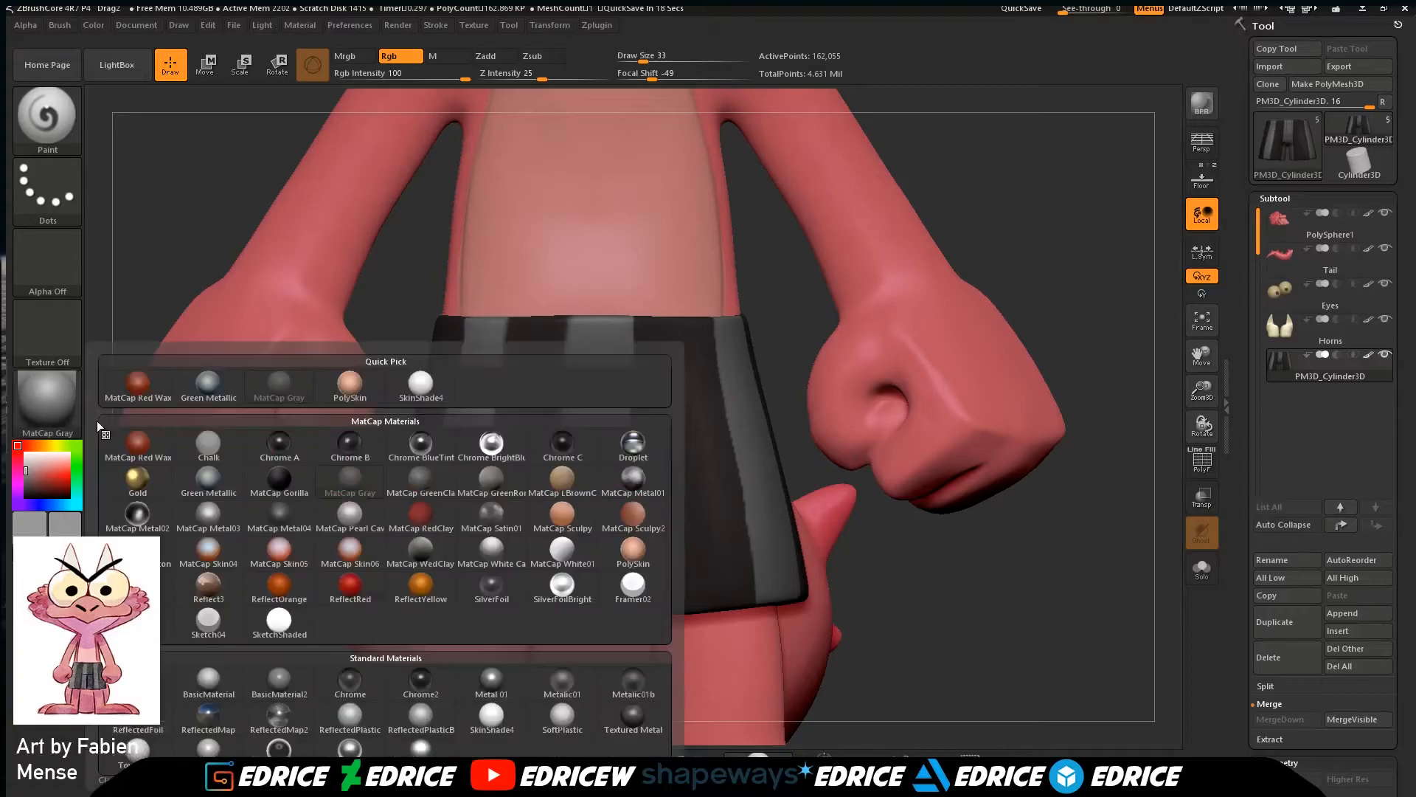
drag(96, 470, 688, 431)
drag(642, 326, 645, 422)
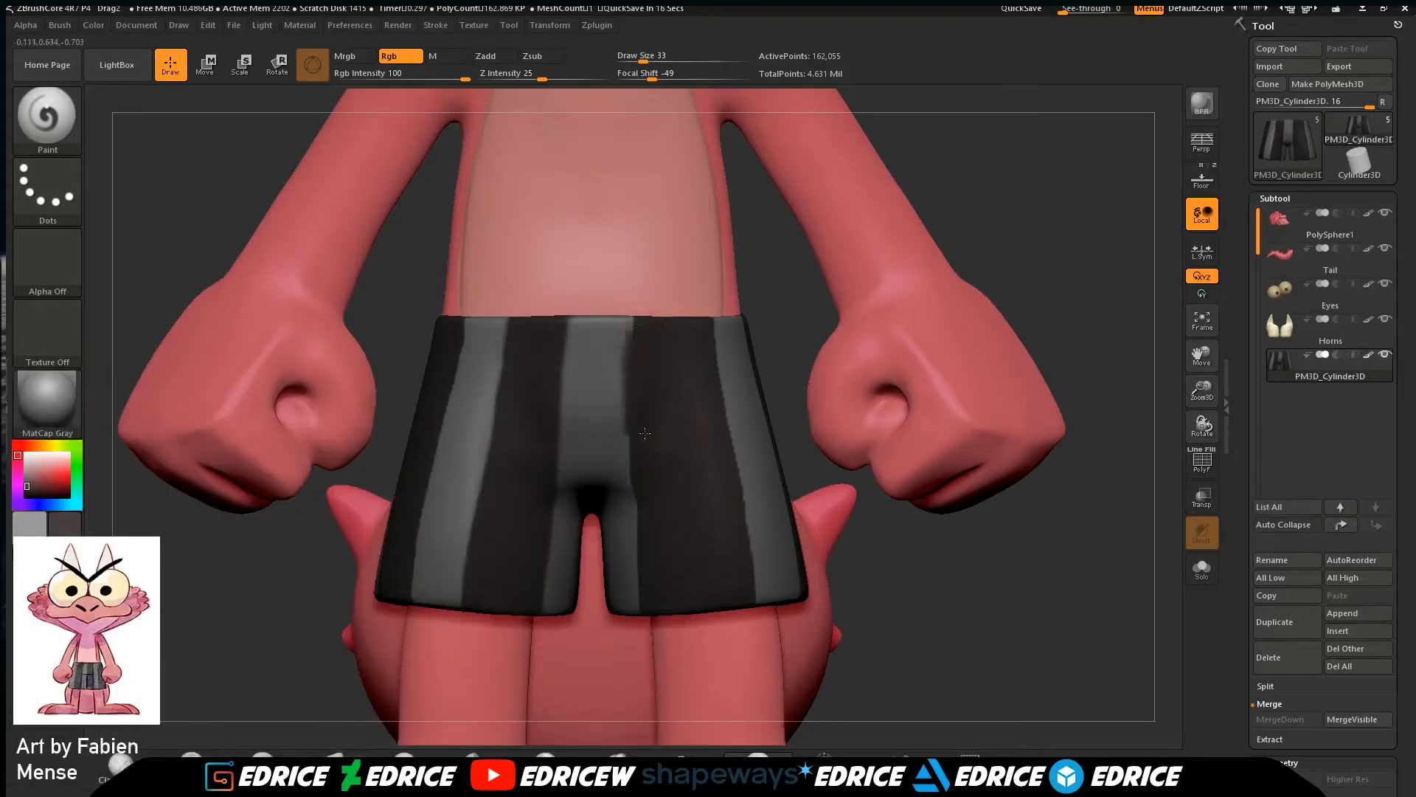
right_drag(676, 543, 738, 389)
right_drag(921, 329, 724, 315)
drag(724, 315, 728, 368)
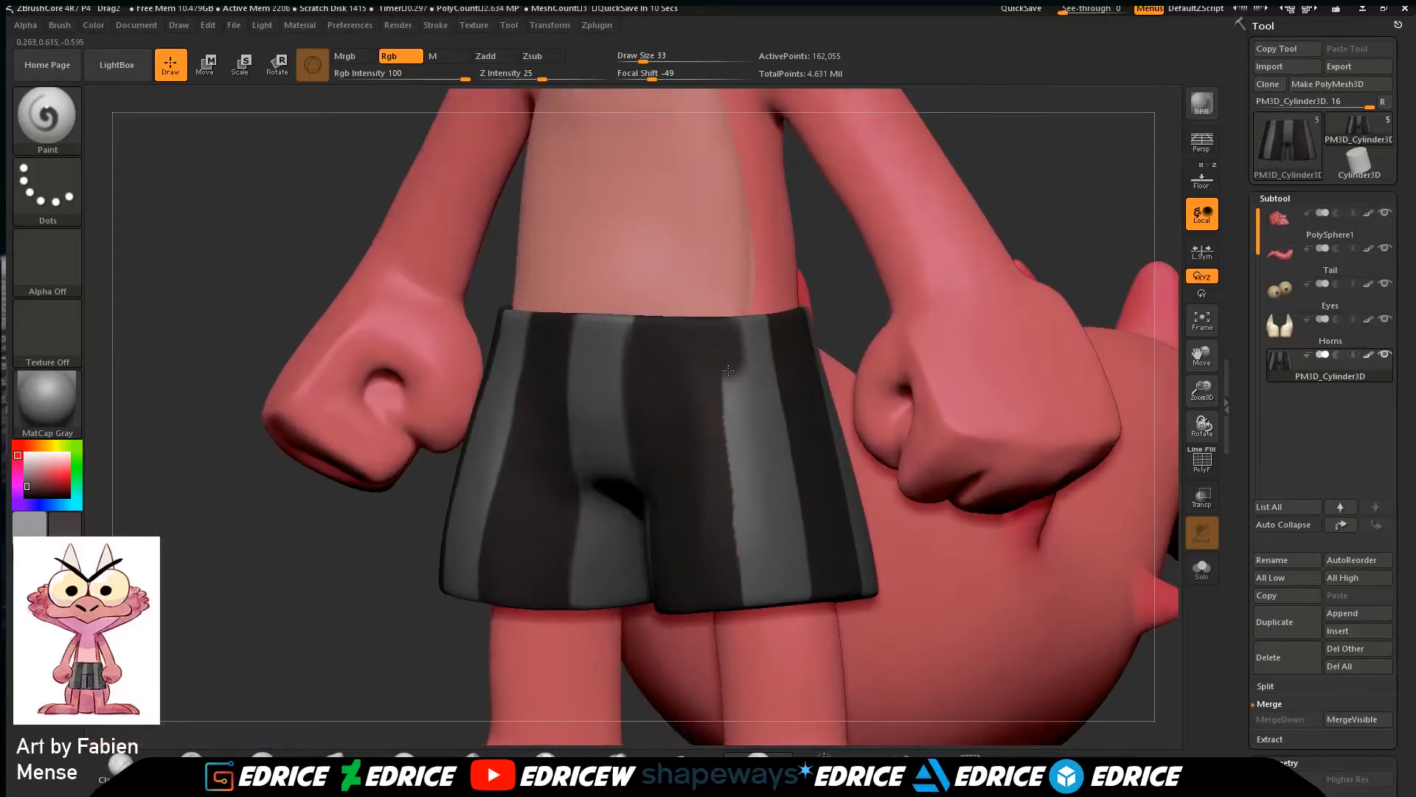
Sample the light grey and straighten the inner edge of the front-leg stripe from waistband to hem.
drag(53, 478, 744, 468)
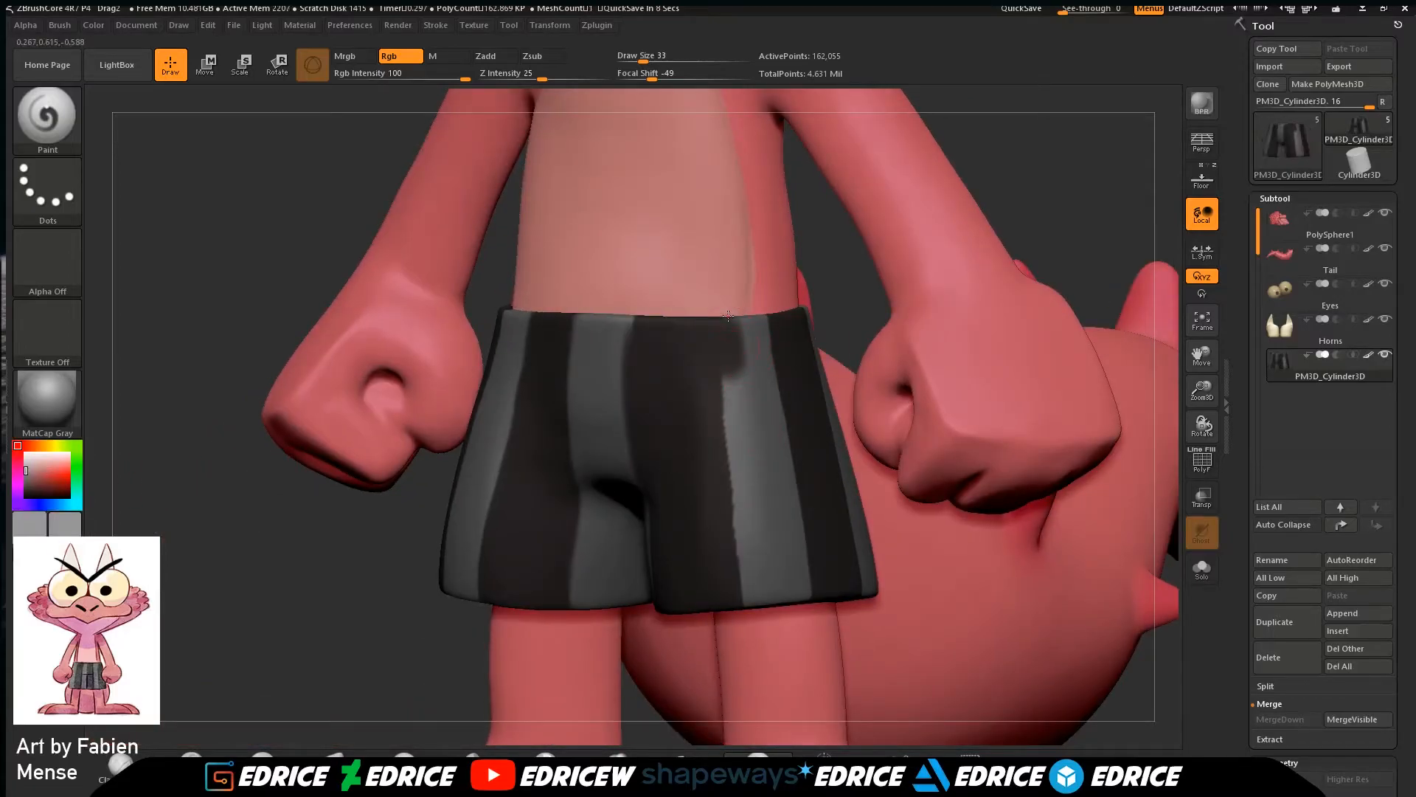
drag(724, 320, 741, 397)
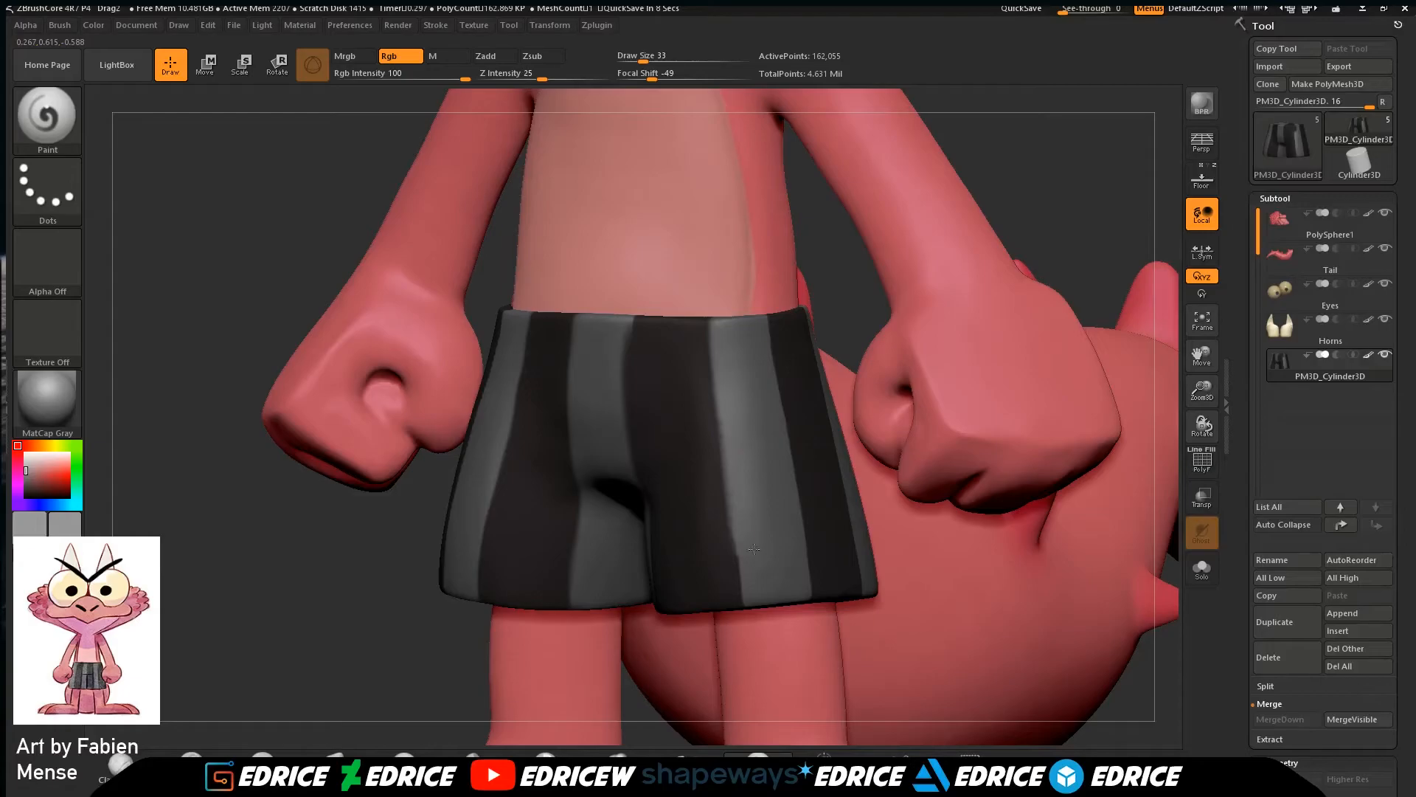
right_drag(1045, 190, 1088, 196)
drag(737, 428, 751, 594)
mouse_move(1010, 225)
right_down()
mouse_move(1040, 229)
mouse_move(1018, 221)
right_up()
Touch up the grey centre stripe down into the crotch and clean the stripe edges on the opposite front leg.
right_drag(1033, 290, 666, 344)
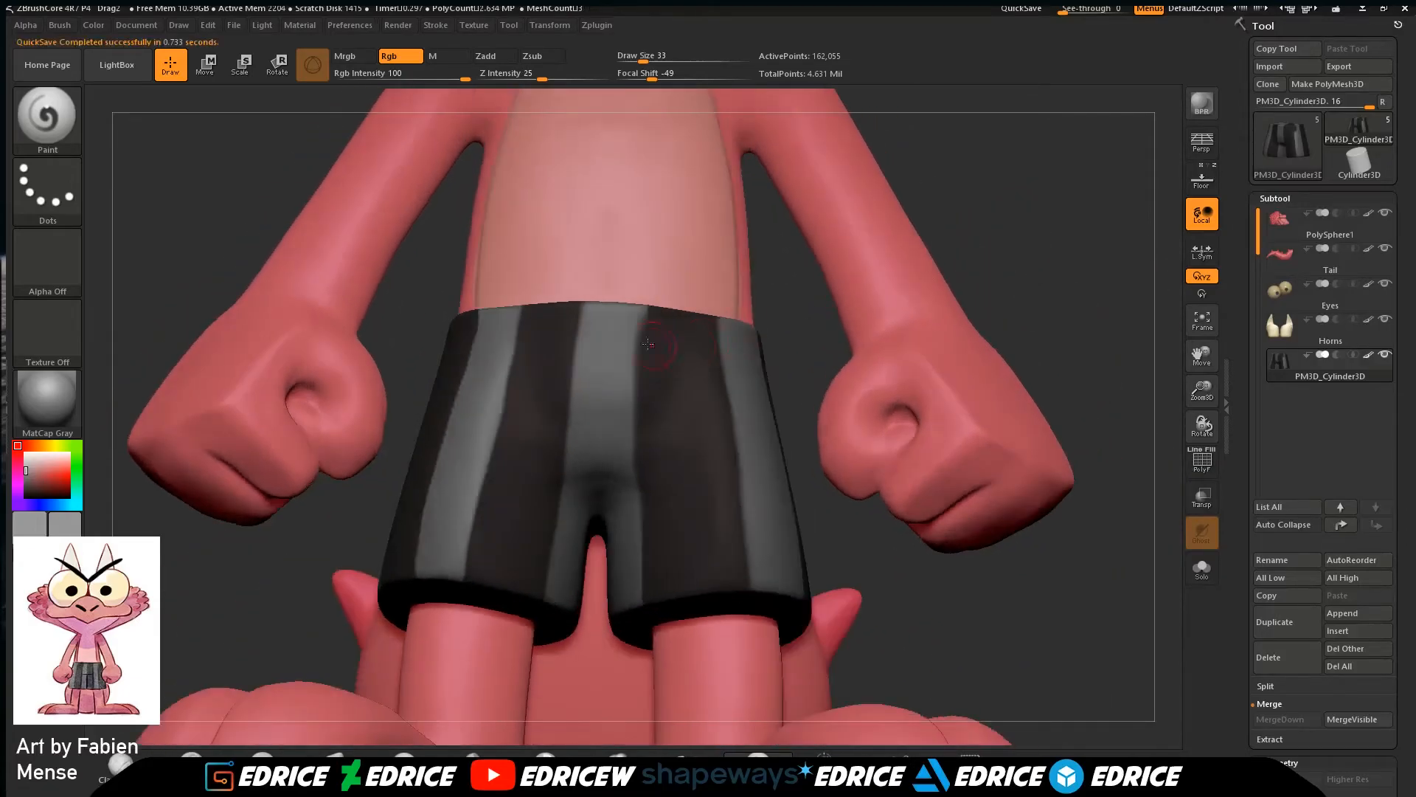
drag(632, 321, 623, 467)
right_drag(989, 208, 952, 221)
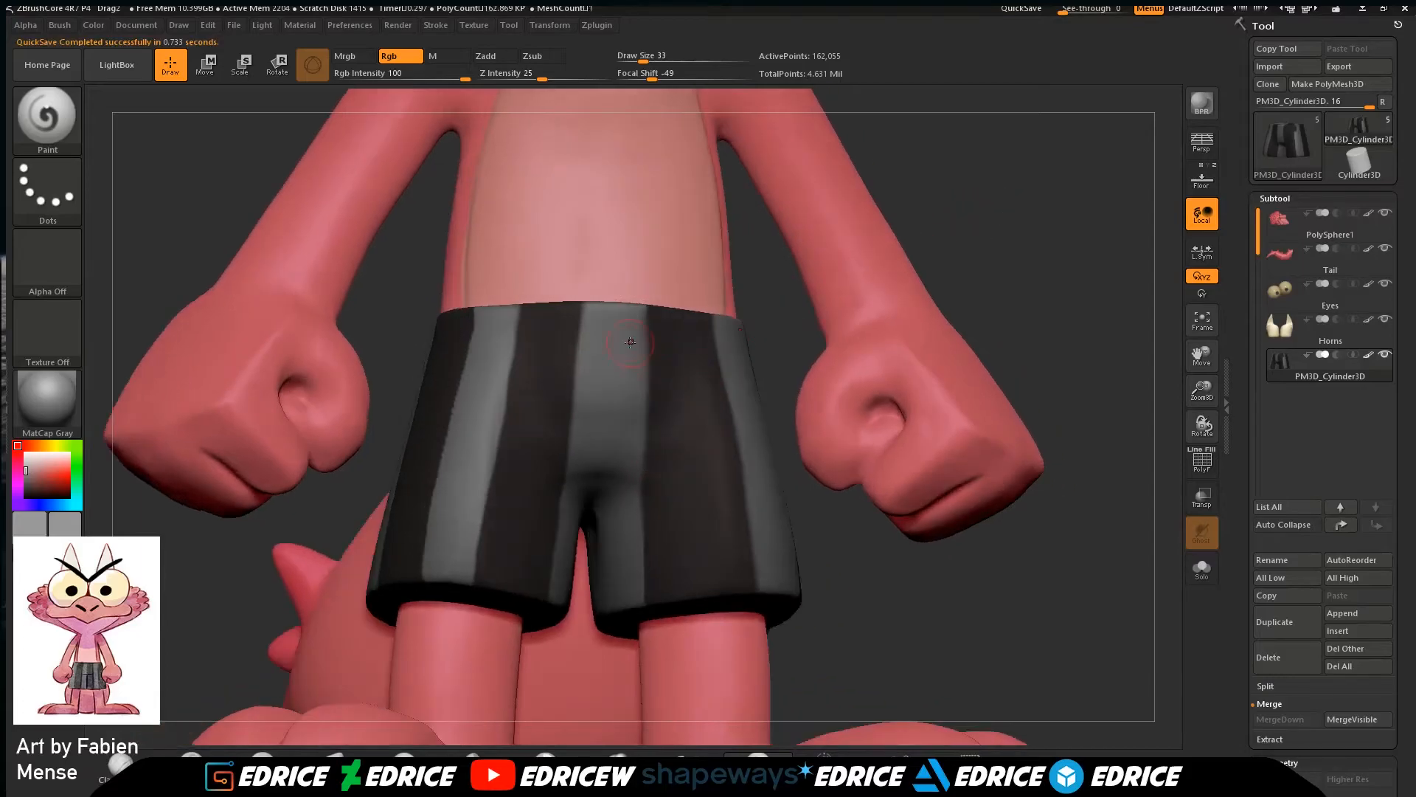
mouse_move(989, 339)
mouse_down()
mouse_move(981, 222)
mouse_move(900, 354)
mouse_move(965, 269)
mouse_move(642, 582)
mouse_up()
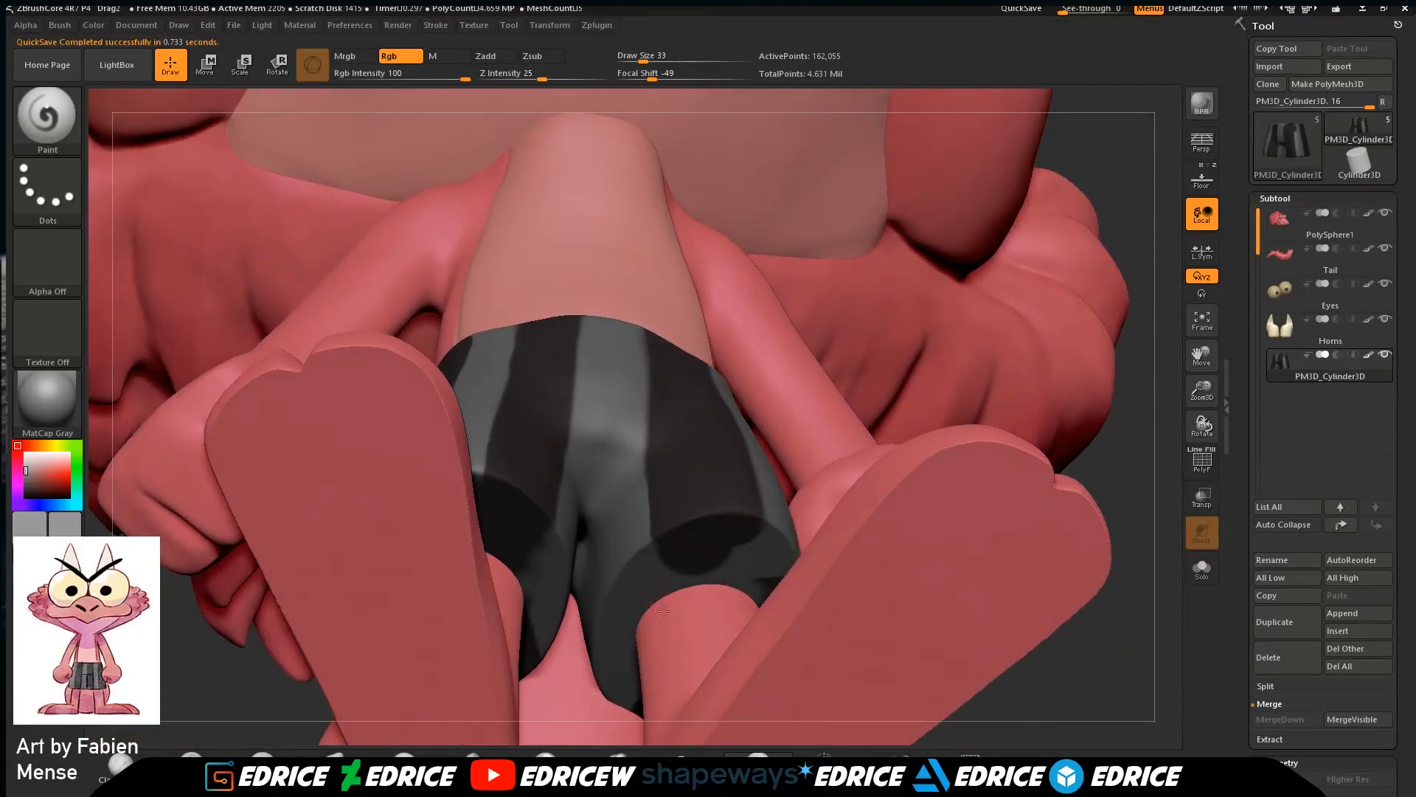
drag(1127, 543, 742, 424)
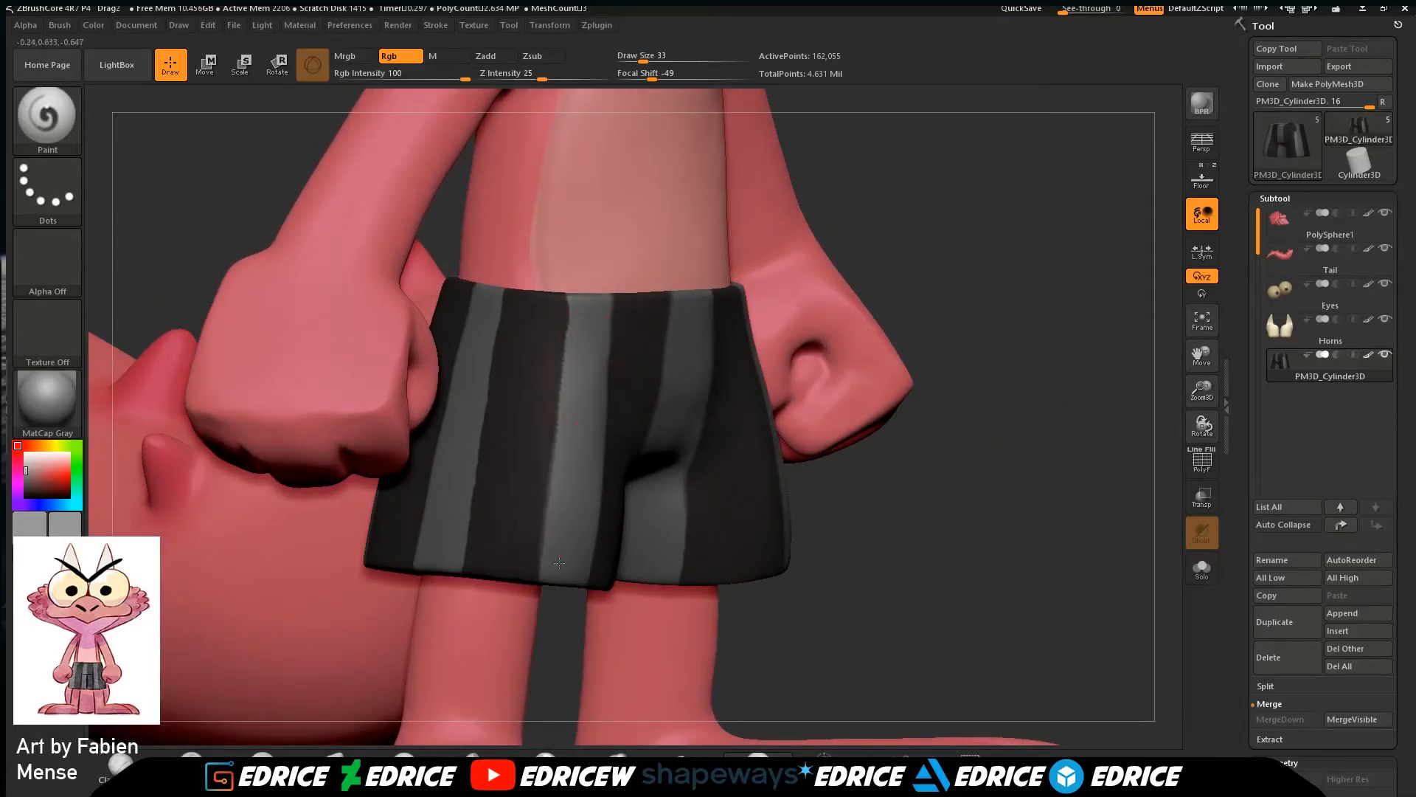
drag(49, 476, 544, 411)
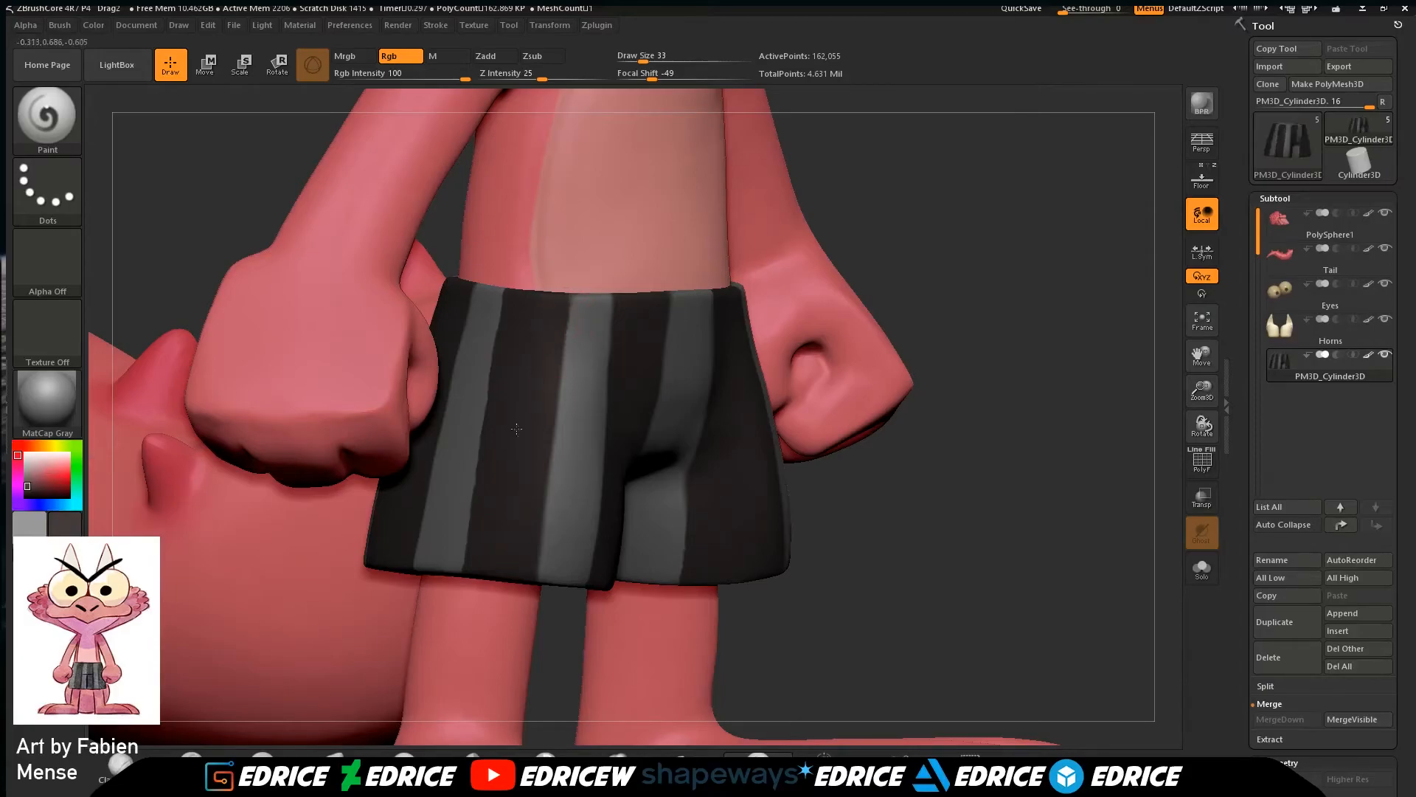
Show only the shorts, sample the light grey and even out the edges of the grey stripes on their back.
mouse_move(936, 291)
mouse_down()
mouse_move(962, 230)
mouse_move(959, 339)
mouse_up()
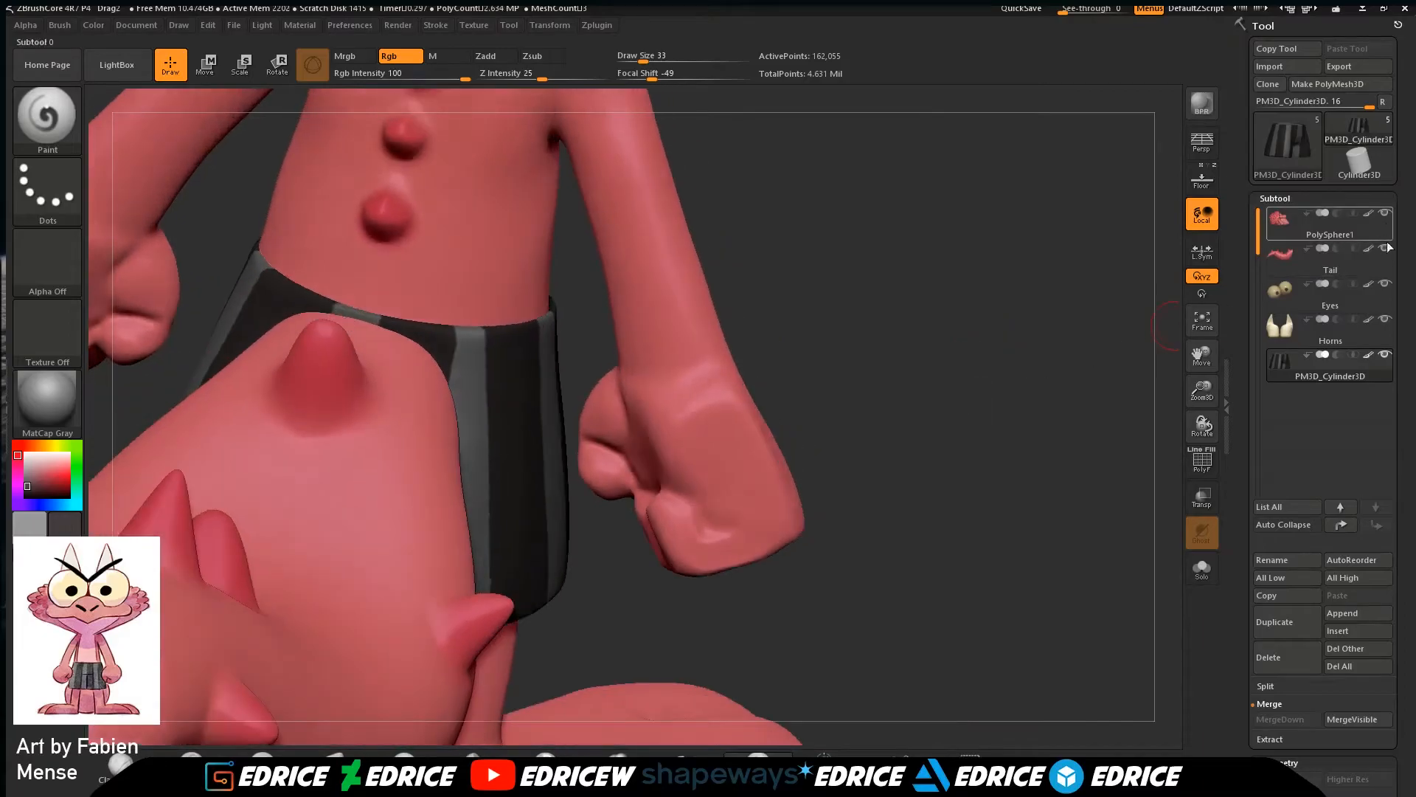
shift+click(1387, 357)
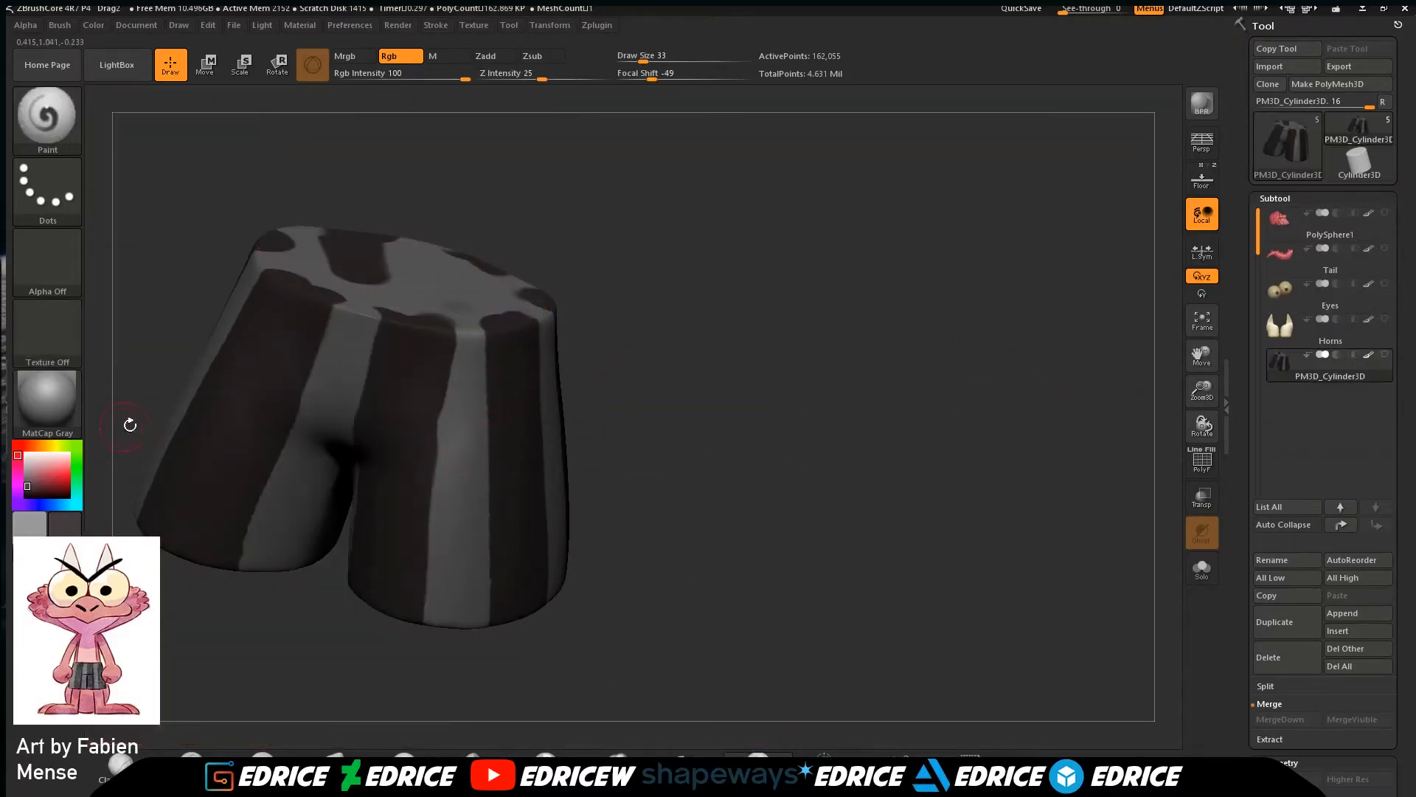
drag(458, 449, 462, 356)
key(ctrl+z)
drag(57, 471, 471, 441)
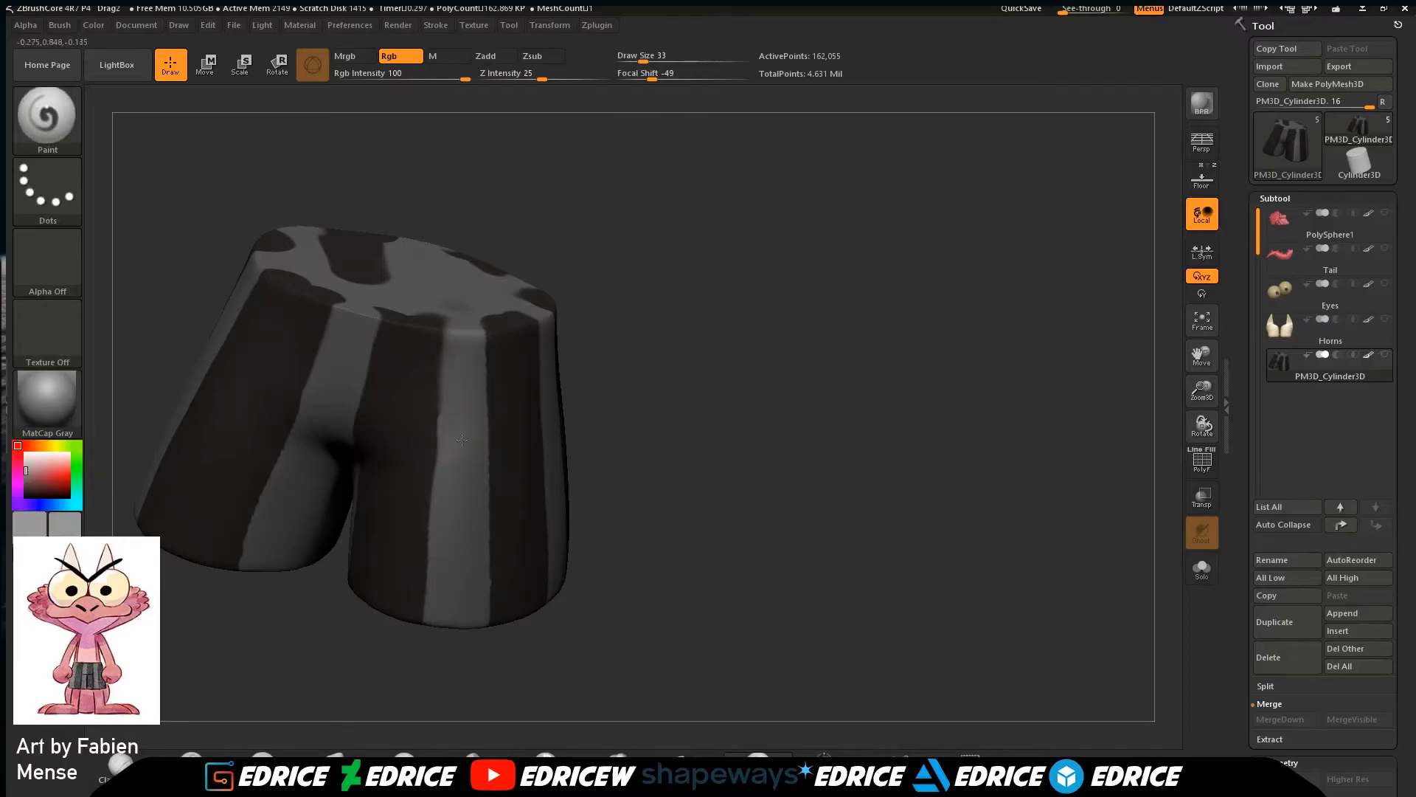
right_drag(450, 614, 367, 355)
drag(359, 372, 379, 329)
drag(526, 345, 599, 344)
drag(331, 480, 336, 485)
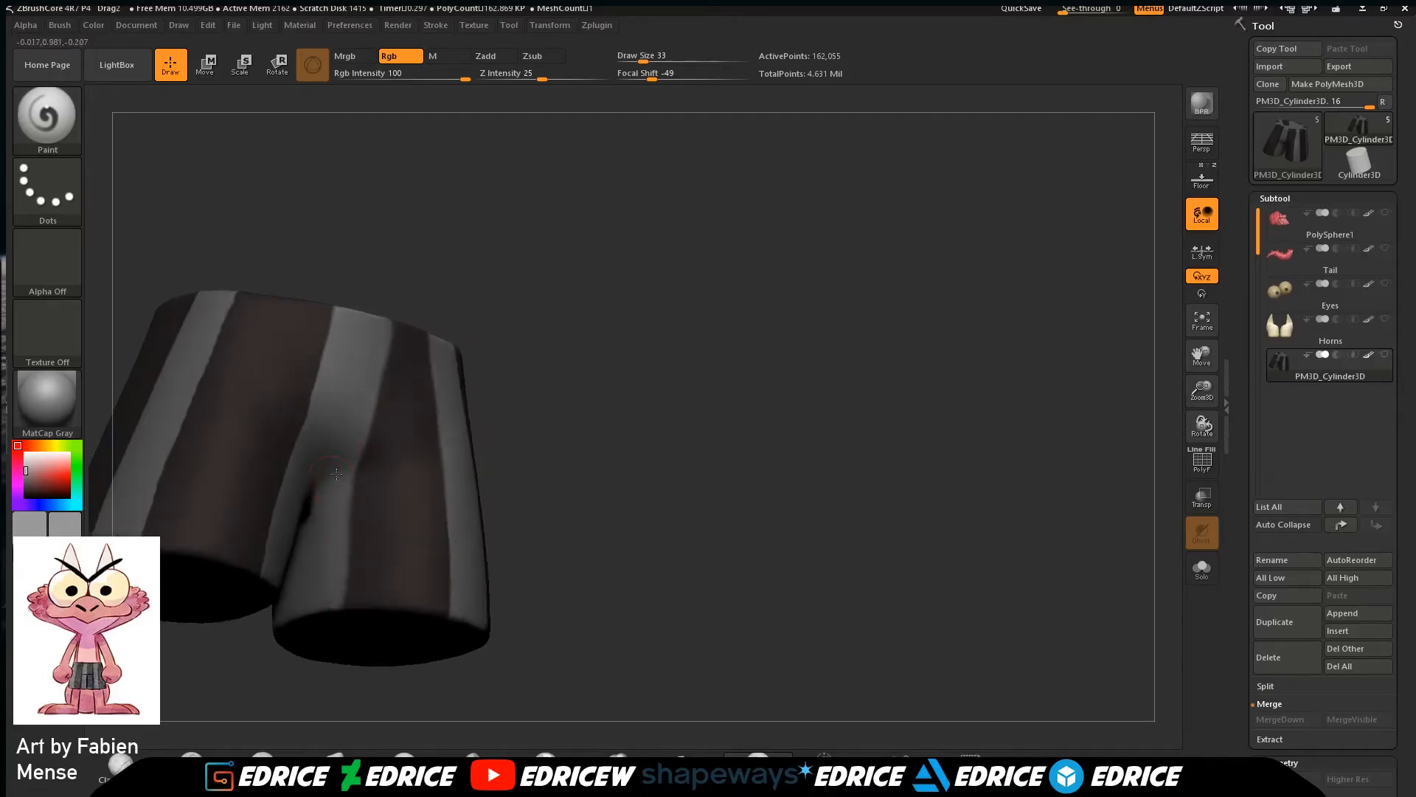
drag(334, 543, 331, 623)
drag(551, 303, 725, 236)
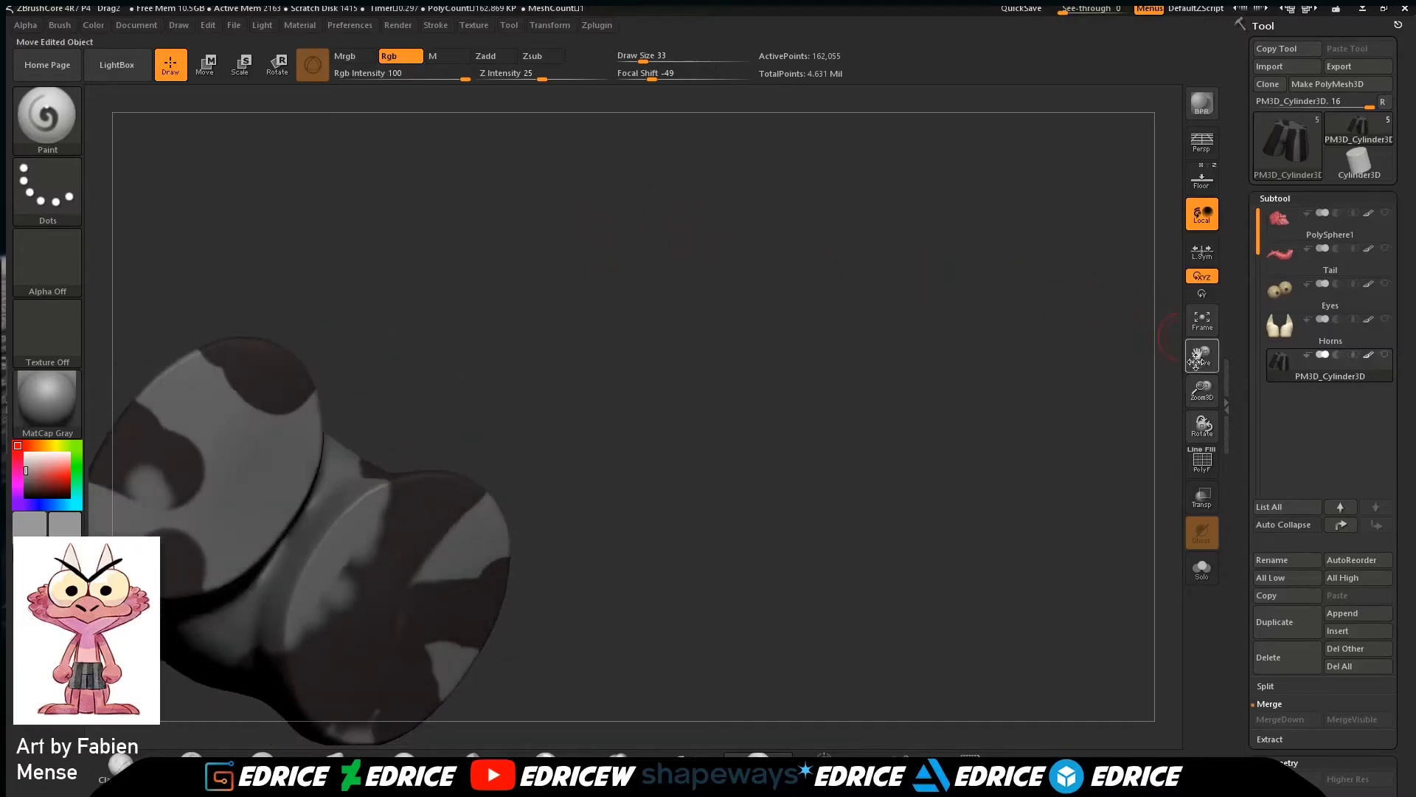
drag(1202, 355, 1383, 284)
mouse_move(427, 309)
ctrl+mouse_down()
mouse_move(329, 387)
mouse_move(310, 461)
mouse_move(362, 480)
mouse_move(437, 427)
mouse_move(461, 332)
mouse_move(361, 409)
mouse_move(373, 441)
ctrl+mouse_up()
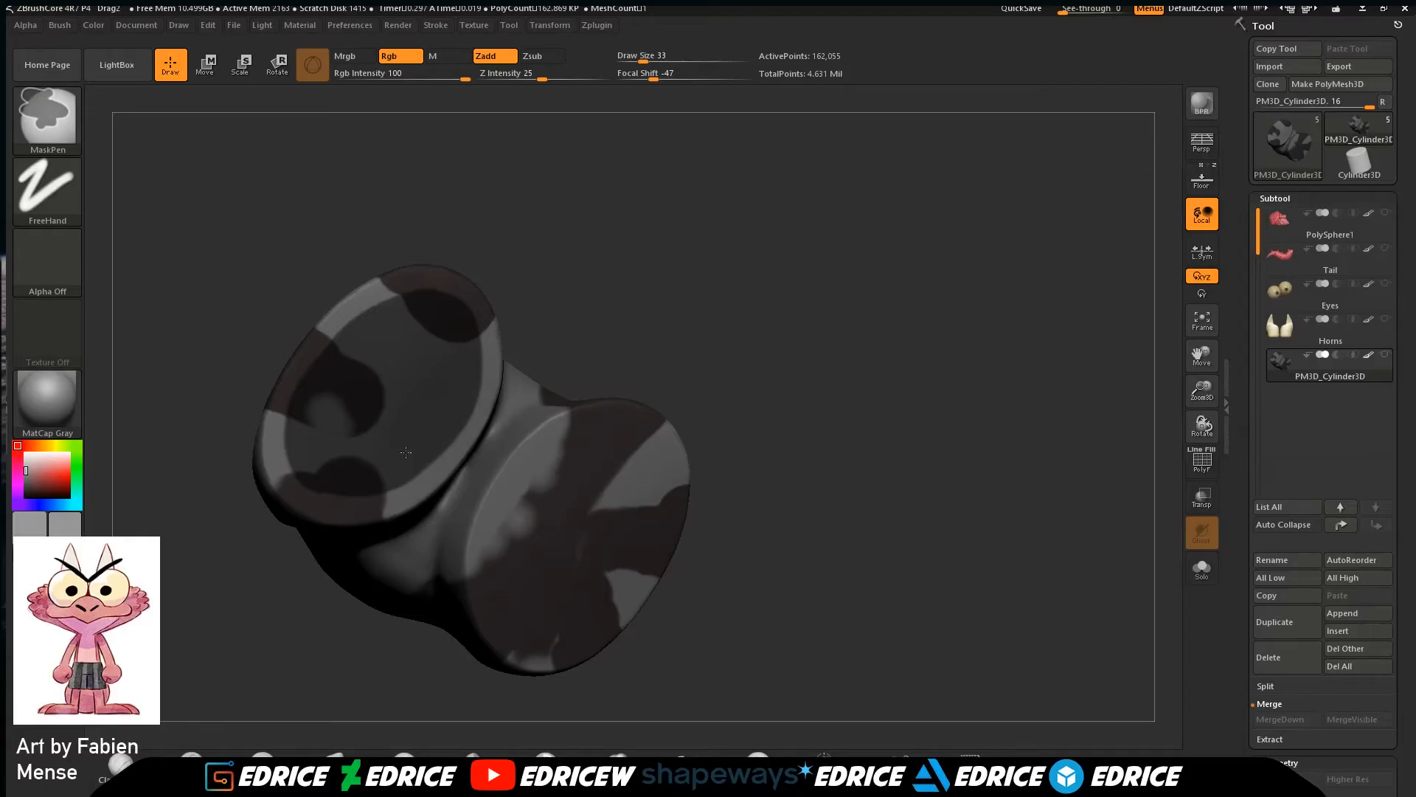
ctrl+drag(504, 568, 509, 518)
key(ctrl+z)
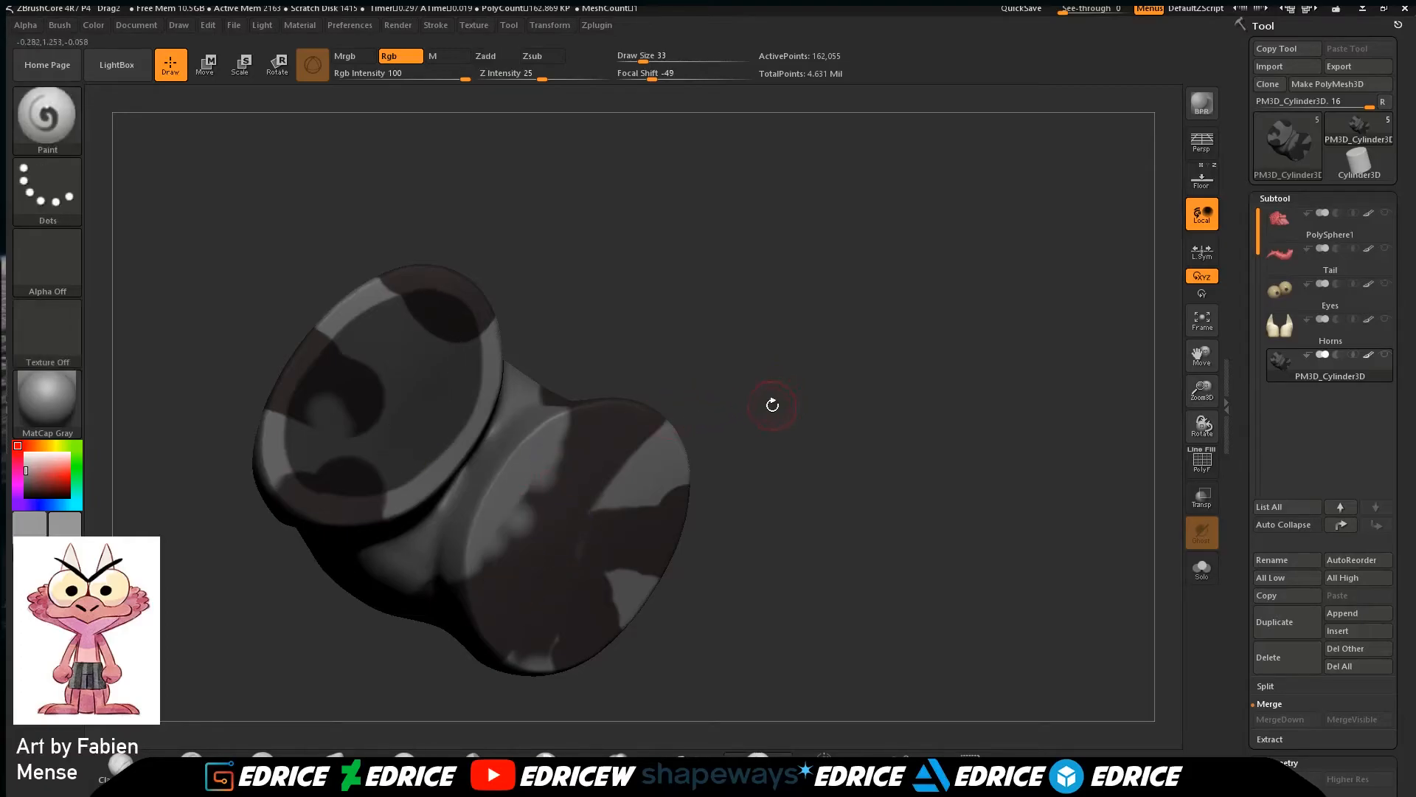
mouse_move(812, 419)
ctrl+mouse_down()
mouse_move(760, 466)
mouse_move(768, 435)
ctrl+mouse_up()
Mask the insides of both leg openings symmetrically up to the rims, refining at draw size 31, and invert the mask.
mouse_move(484, 448)
ctrl+mouse_down()
mouse_move(486, 563)
mouse_move(532, 597)
mouse_move(580, 587)
mouse_move(599, 522)
mouse_move(594, 463)
mouse_move(567, 420)
mouse_move(507, 433)
mouse_move(485, 467)
ctrl+mouse_up()
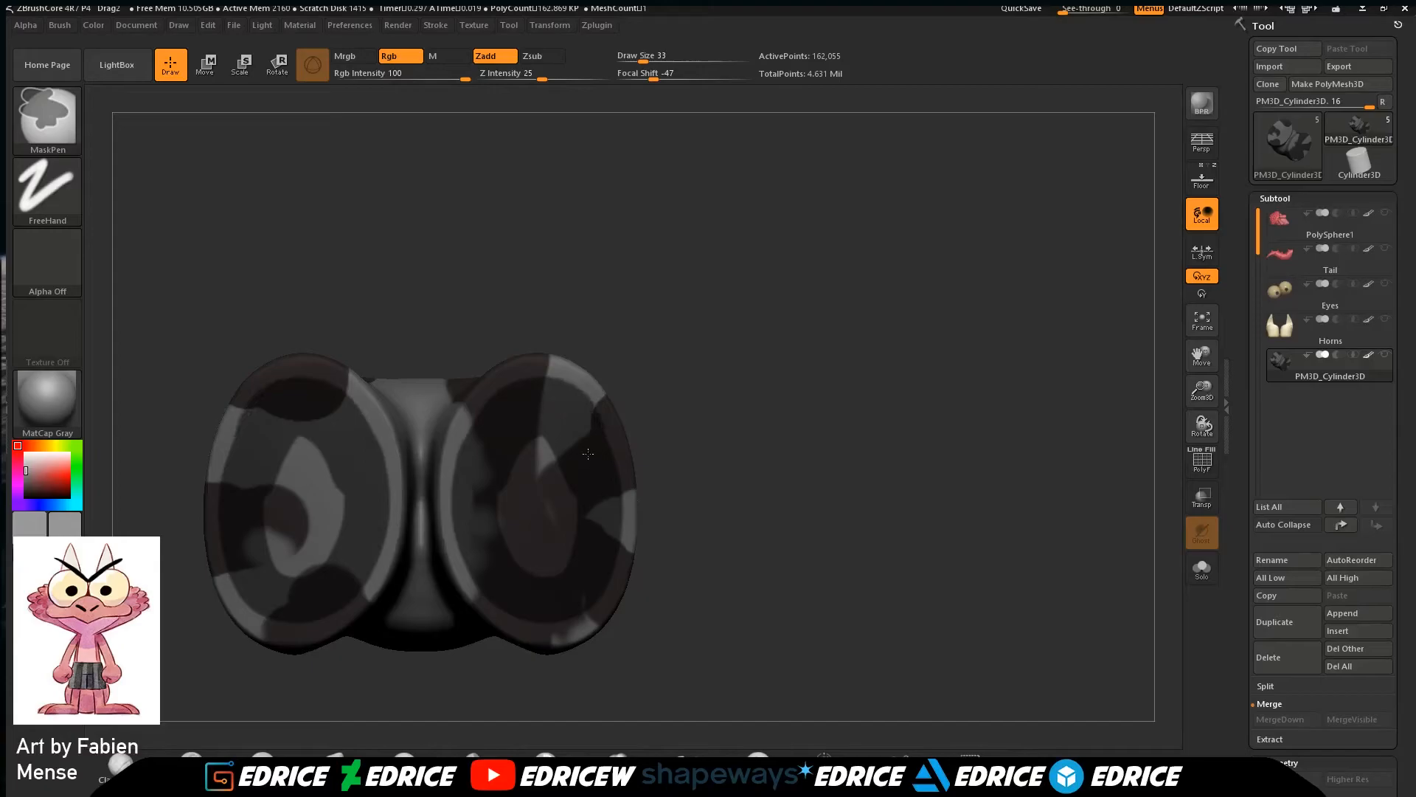
mouse_move(588, 554)
ctrl+mouse_down()
mouse_move(526, 496)
mouse_move(557, 546)
mouse_move(546, 450)
ctrl+mouse_up()
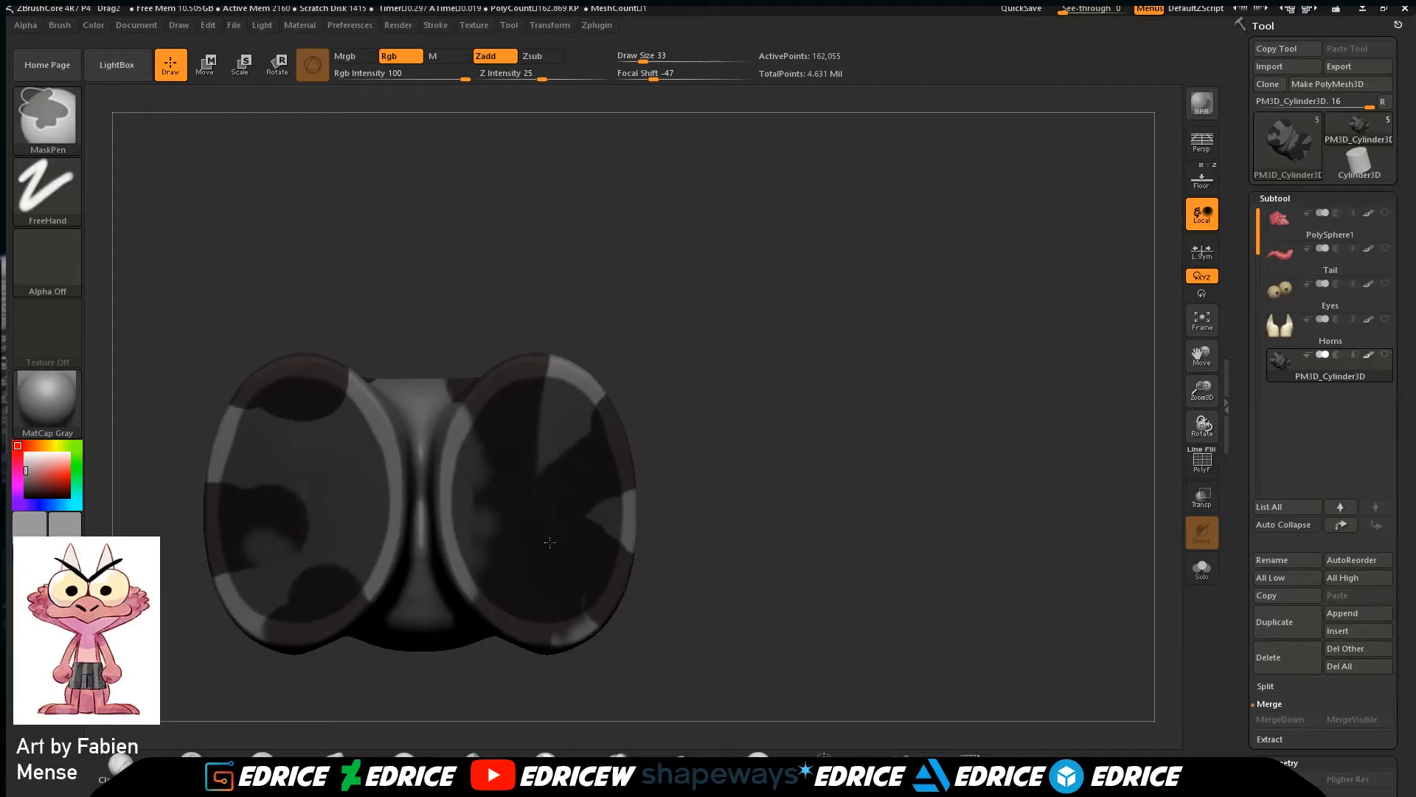
drag(647, 63, 643, 63)
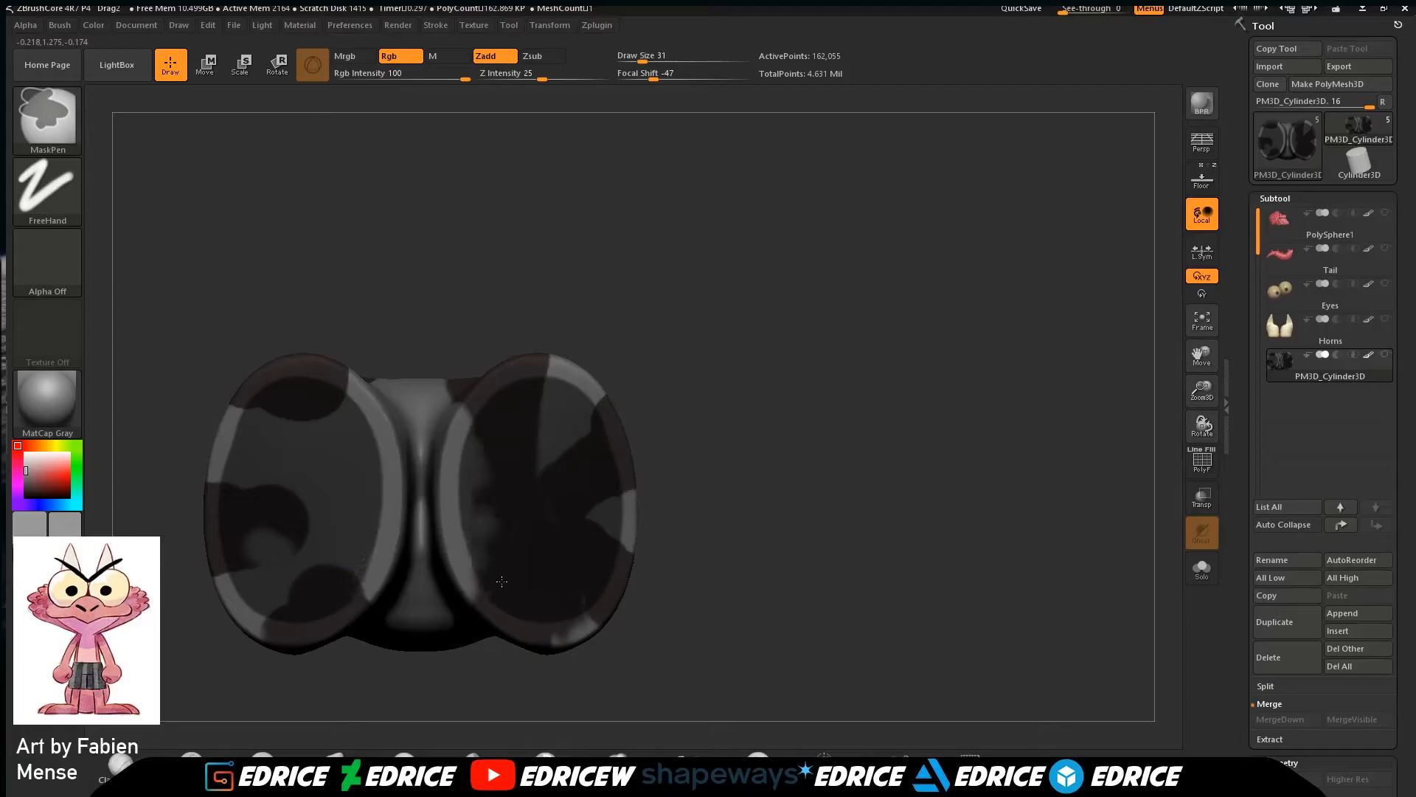
drag(474, 405, 440, 458)
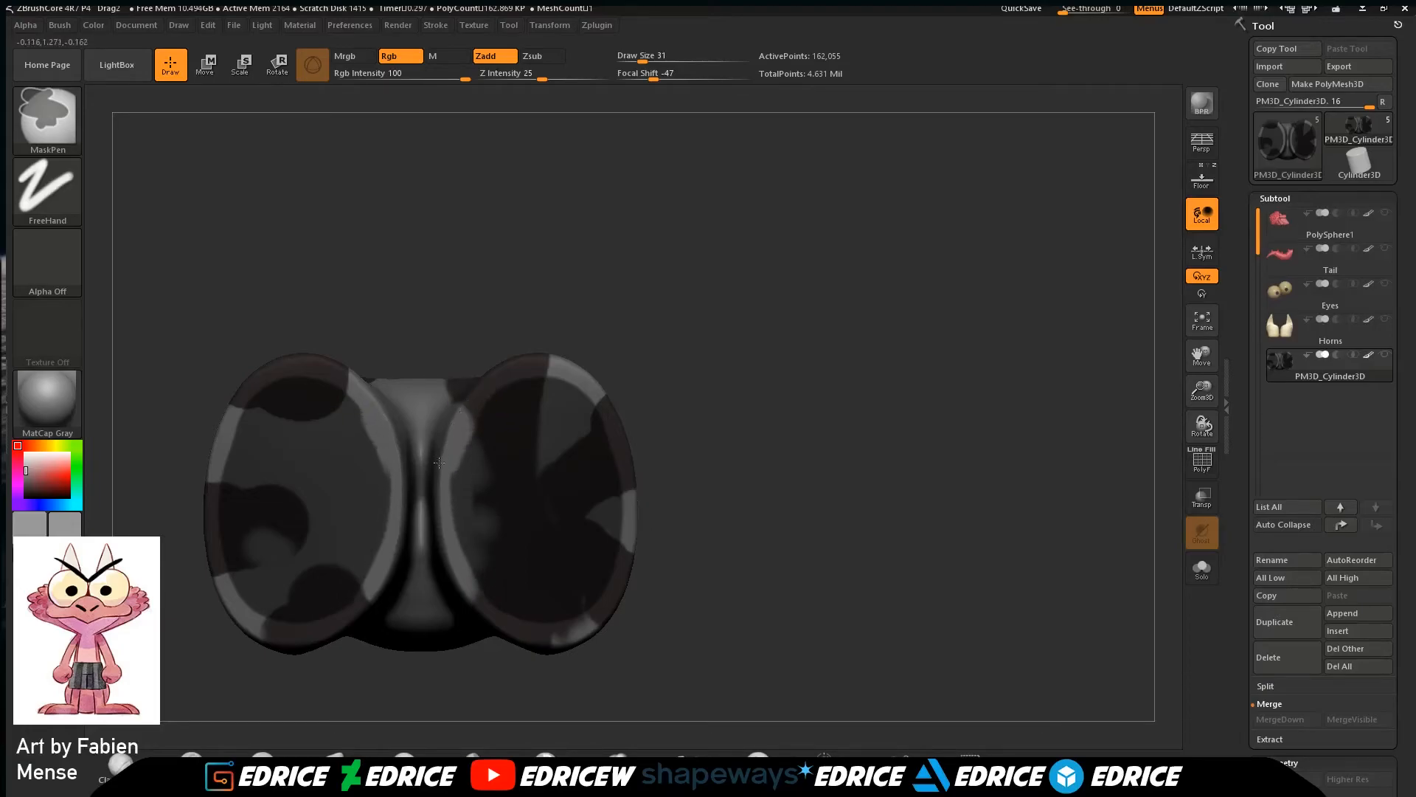
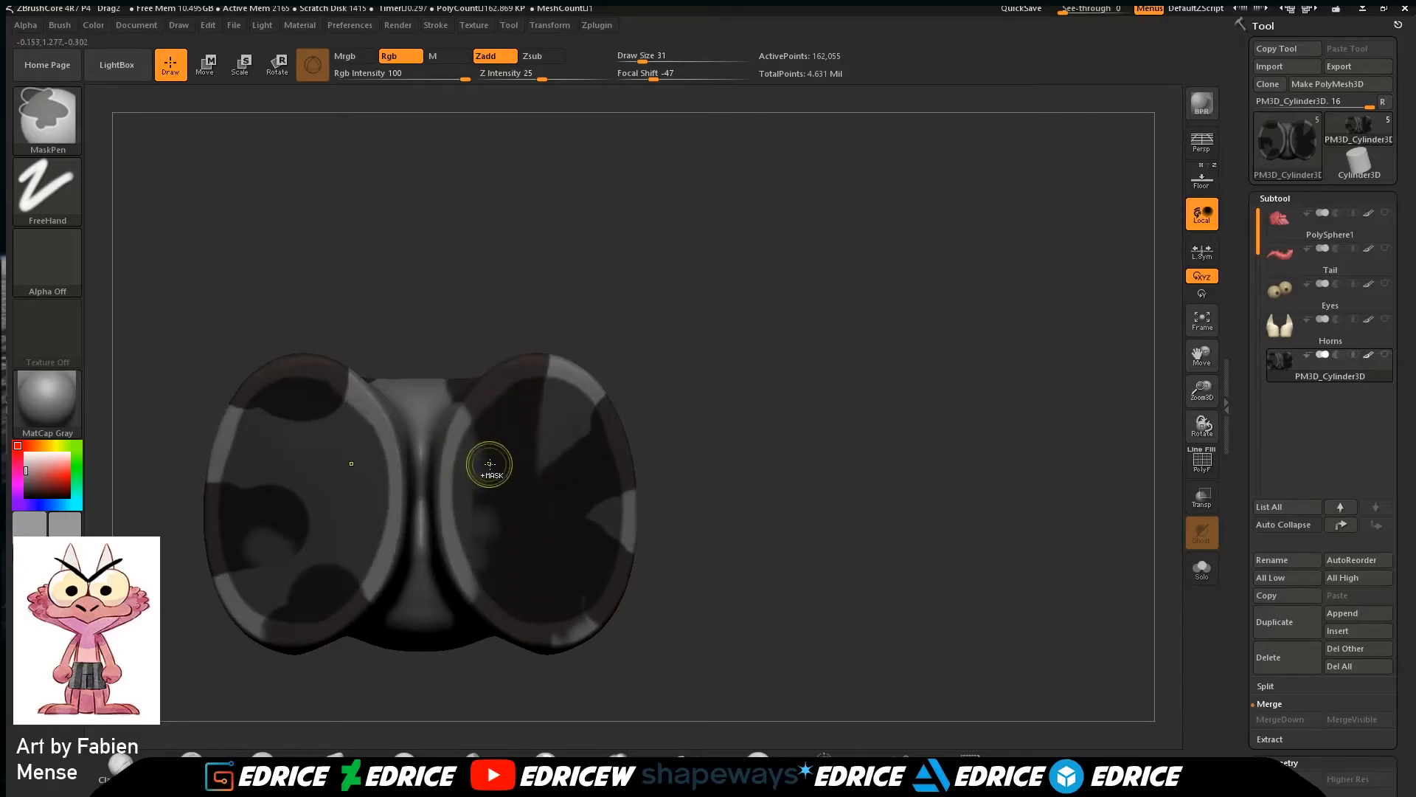
key(ctrl)
key(ctrl)
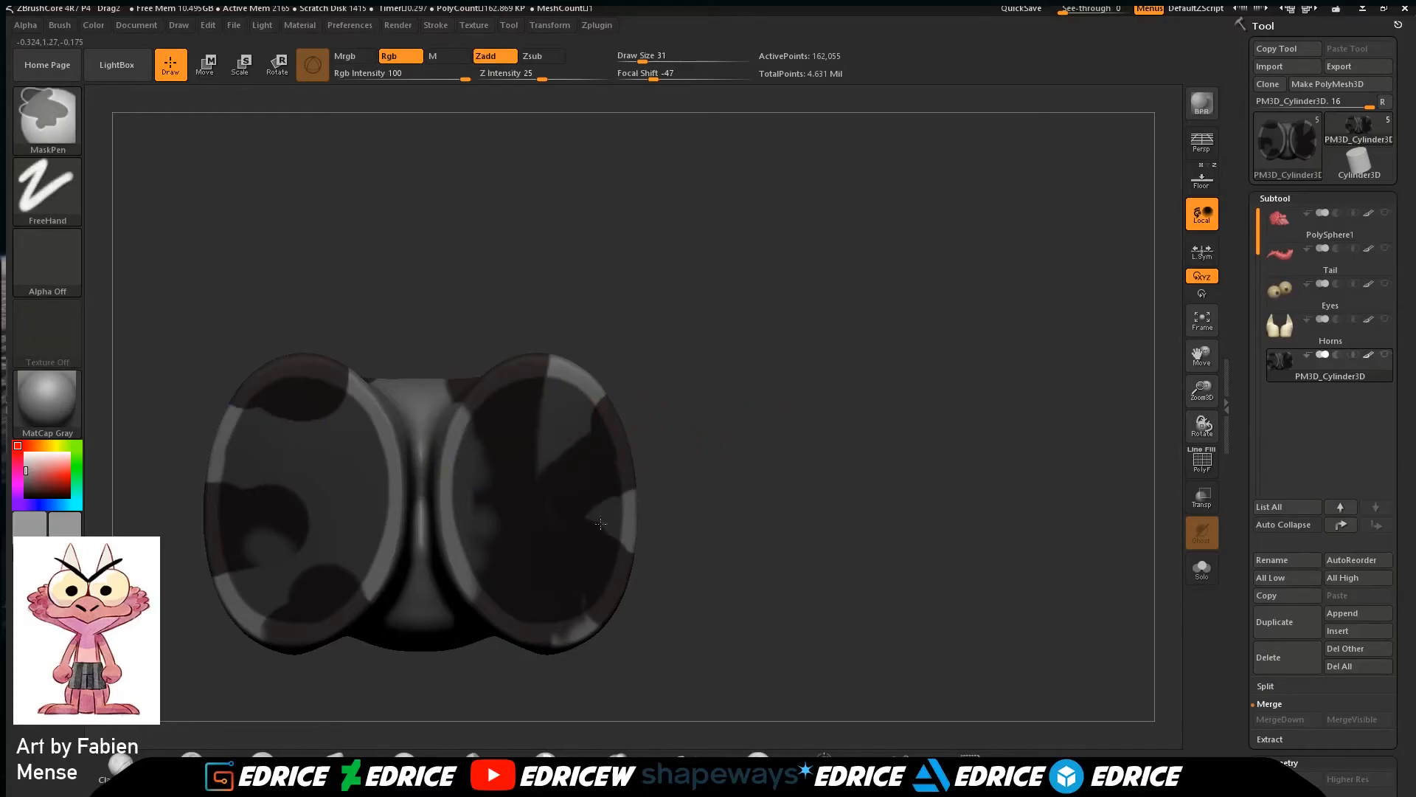
mouse_move(748, 474)
mouse_down()
mouse_move(824, 458)
mouse_move(762, 315)
mouse_up()
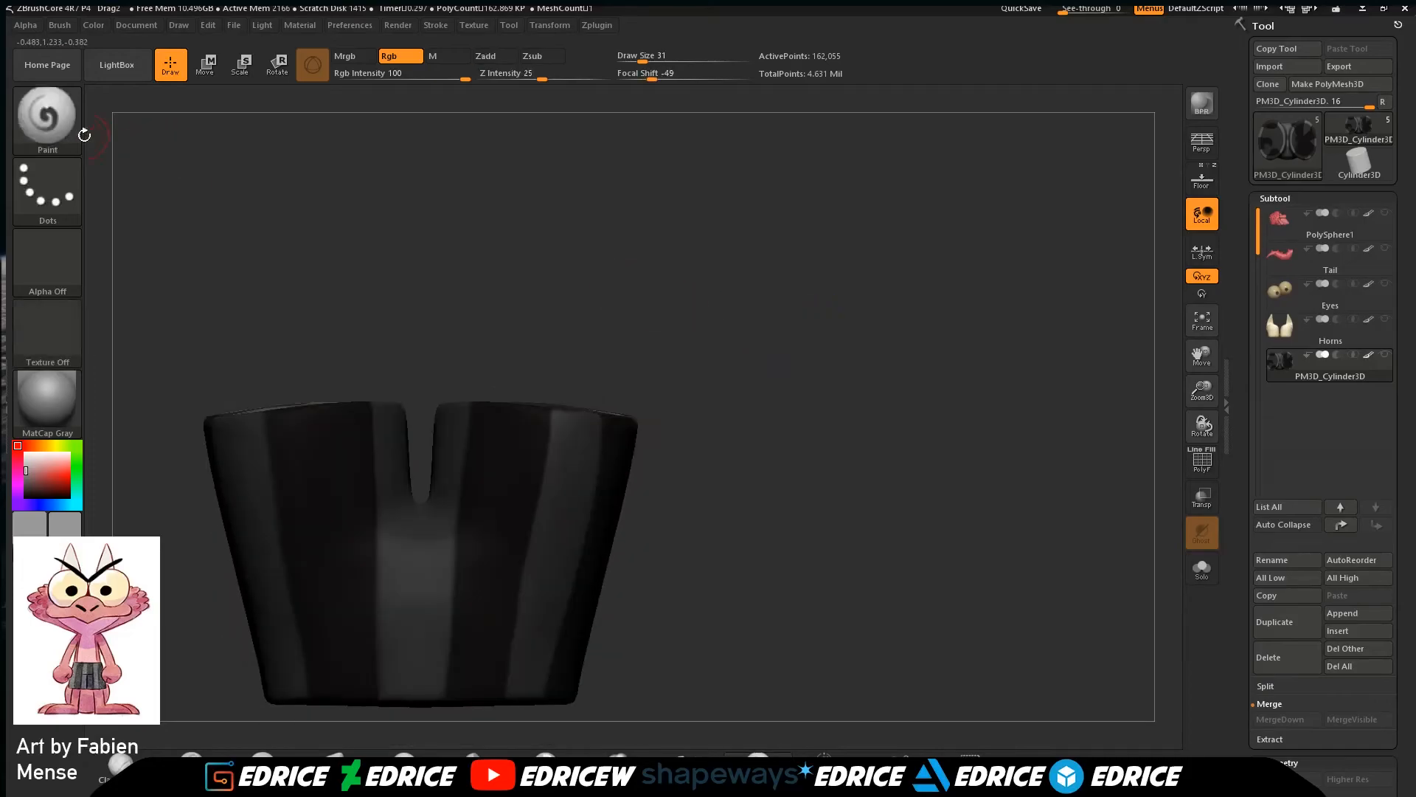
Switch to the Move gizmo, reset its orientation and centre it between the two legs of the shorts.
key(b)
click(207, 66)
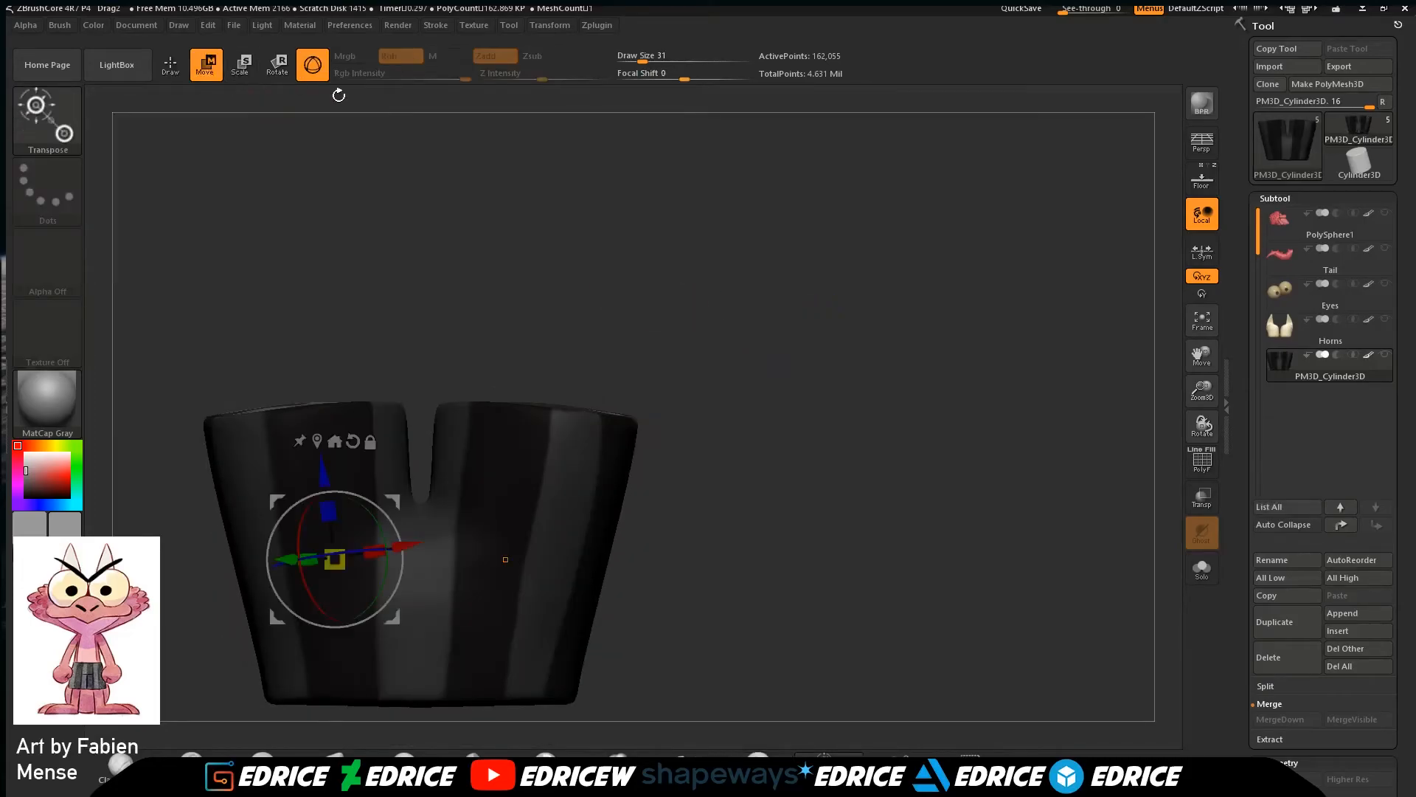
click(356, 441)
click(336, 442)
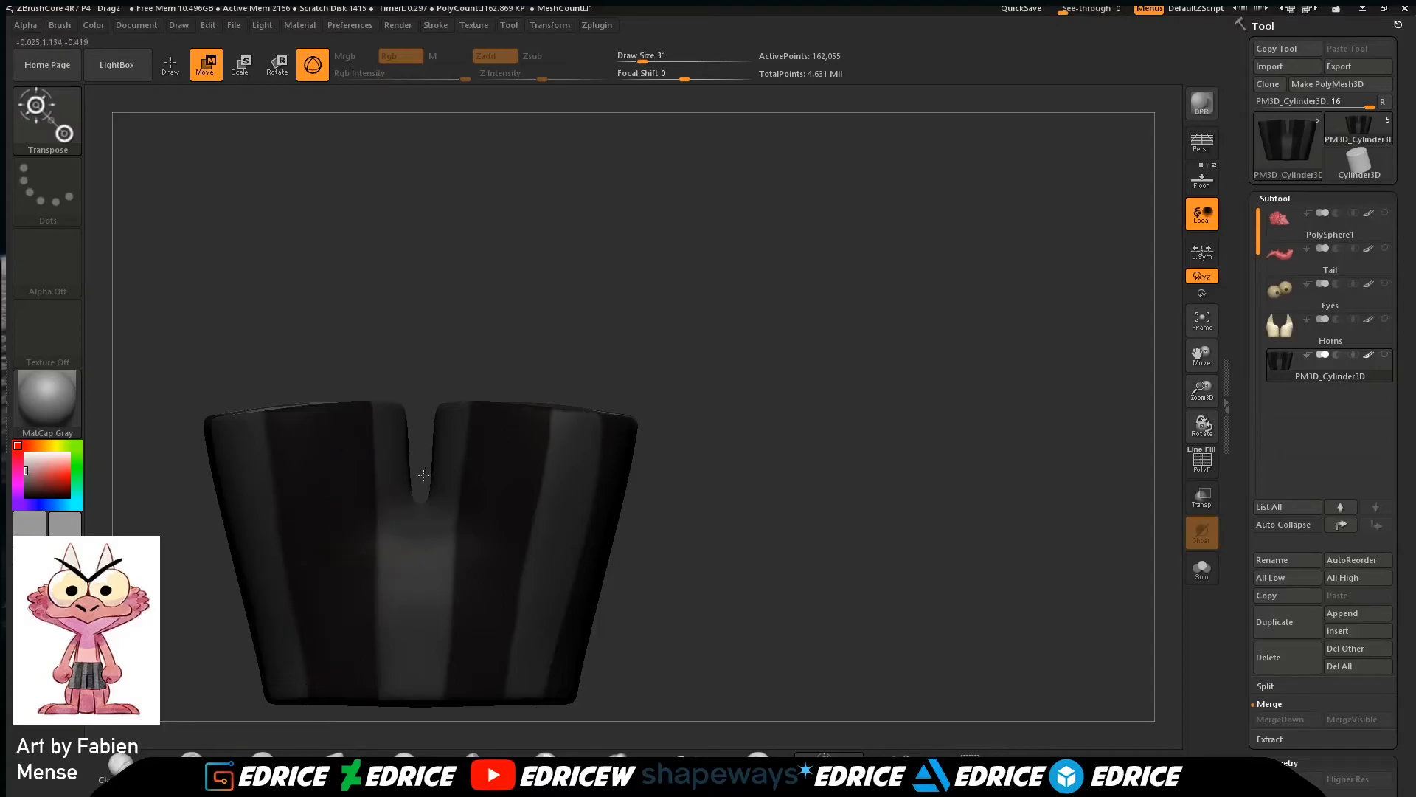
key(y)
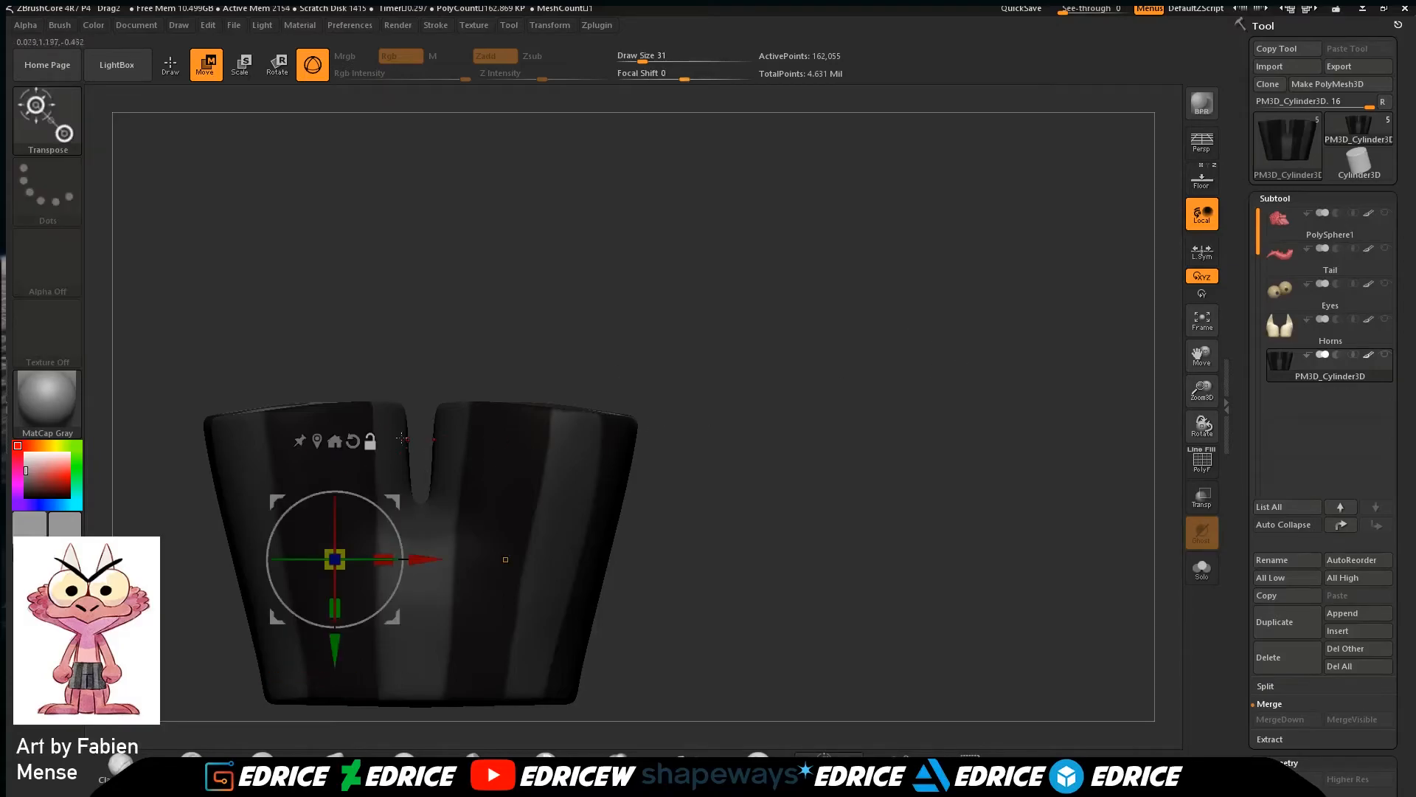
drag(427, 563, 510, 563)
Extrude the unmasked leg openings inward into the shorts and clear the mask.
alt+drag(420, 650, 419, 514)
drag(670, 393, 768, 444)
drag(806, 496, 830, 669)
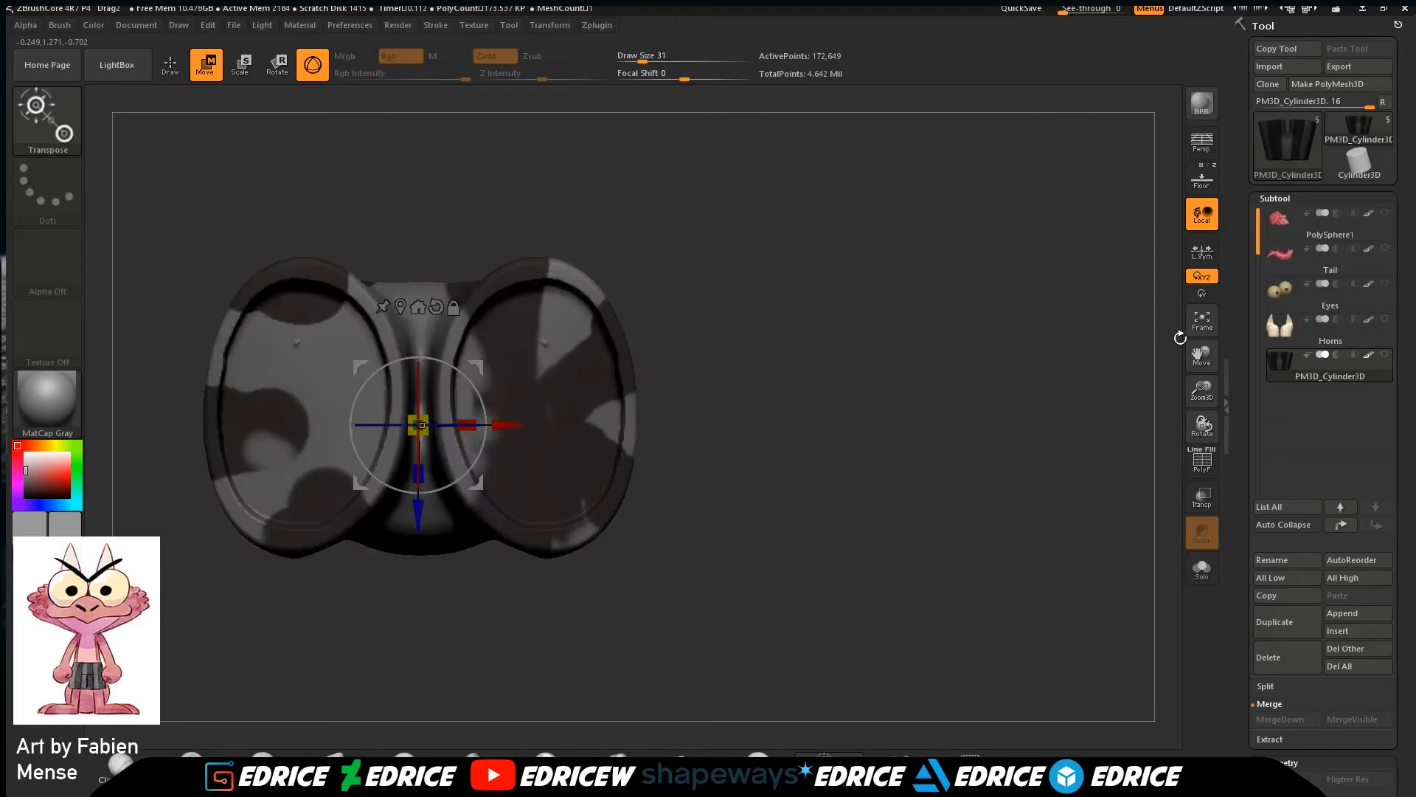
Show all the subtools to check the recessed leg openings on the body, and isolate the shorts again.
shift+click(1385, 355)
drag(1084, 495, 1134, 640)
shift+click(1385, 355)
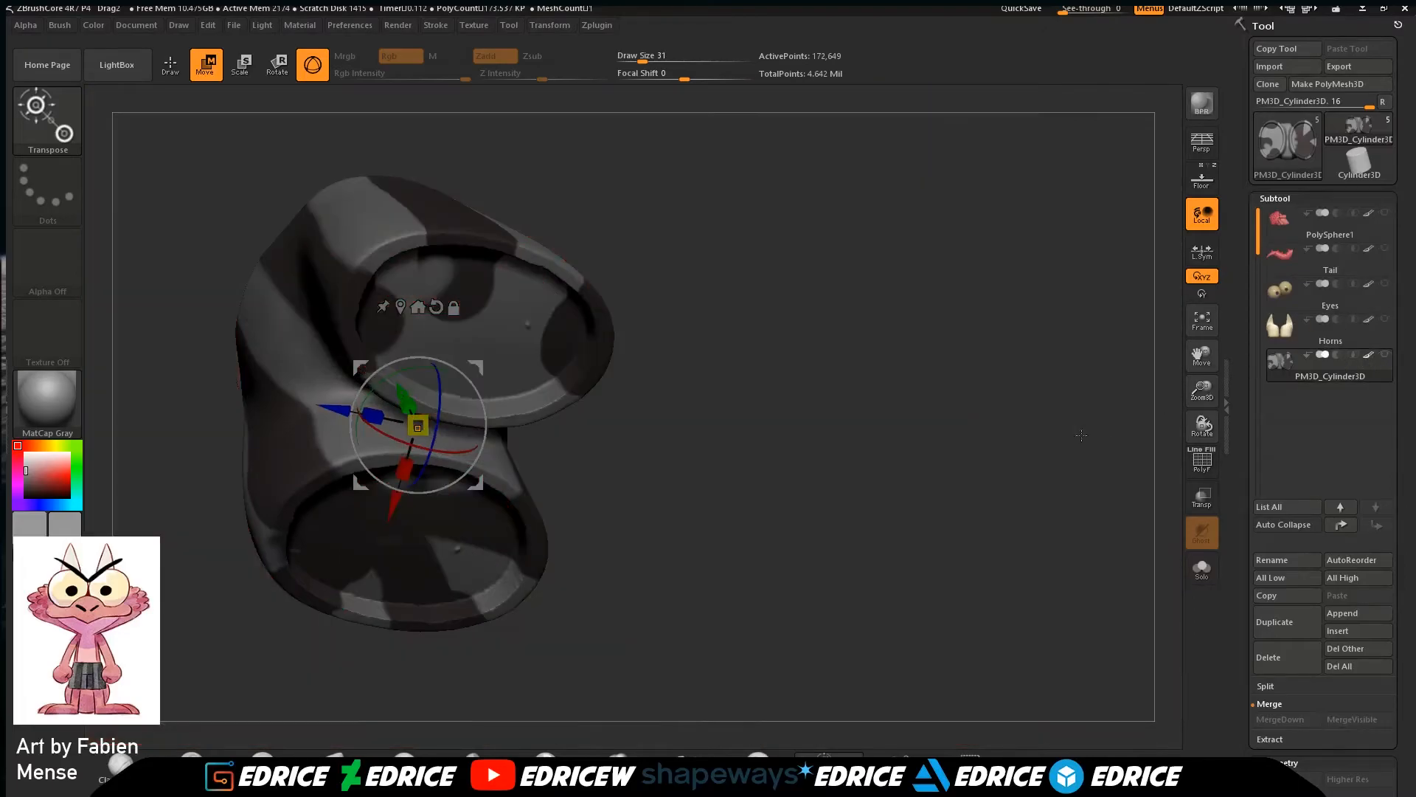
Paint the recessed insides of both leg openings black with the Paint brush, stopping at the striped rims.
click(55, 489)
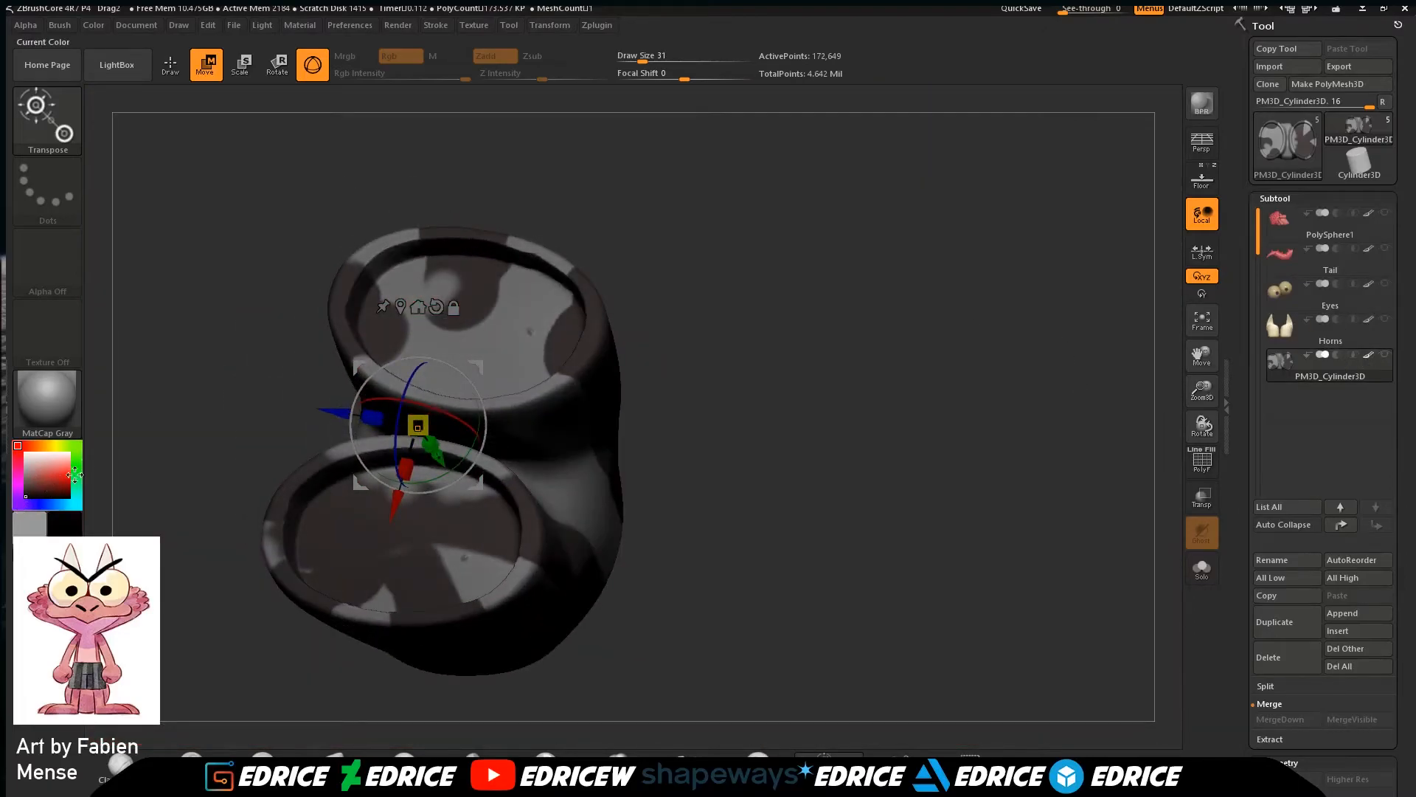
click(184, 65)
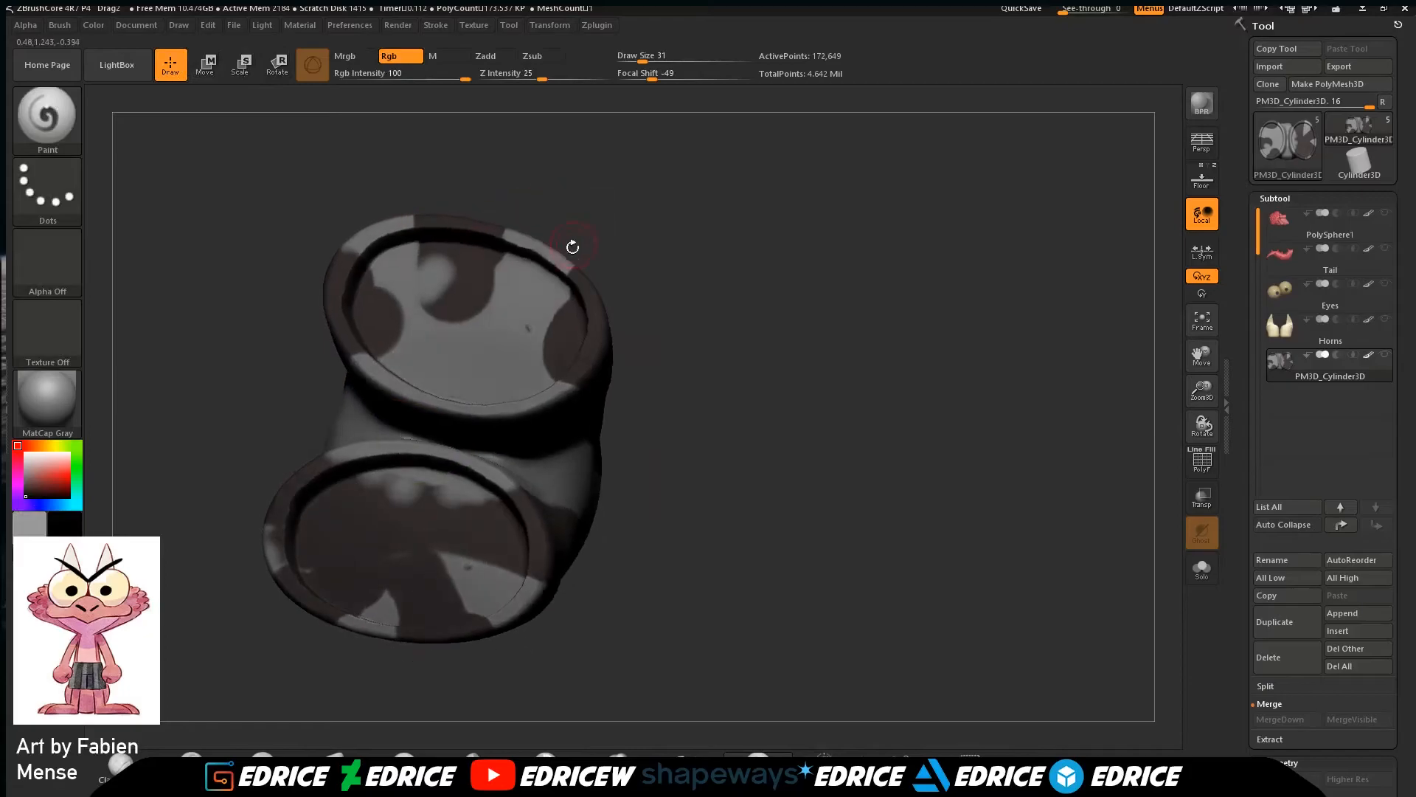
mouse_move(407, 302)
mouse_down()
mouse_move(437, 358)
mouse_move(378, 322)
mouse_move(449, 385)
mouse_move(525, 380)
mouse_move(564, 331)
mouse_move(526, 325)
mouse_move(450, 358)
mouse_up()
key(shift)
mouse_move(378, 308)
mouse_down()
mouse_move(395, 272)
mouse_move(481, 273)
mouse_move(438, 301)
mouse_up()
right_drag(473, 317, 494, 229)
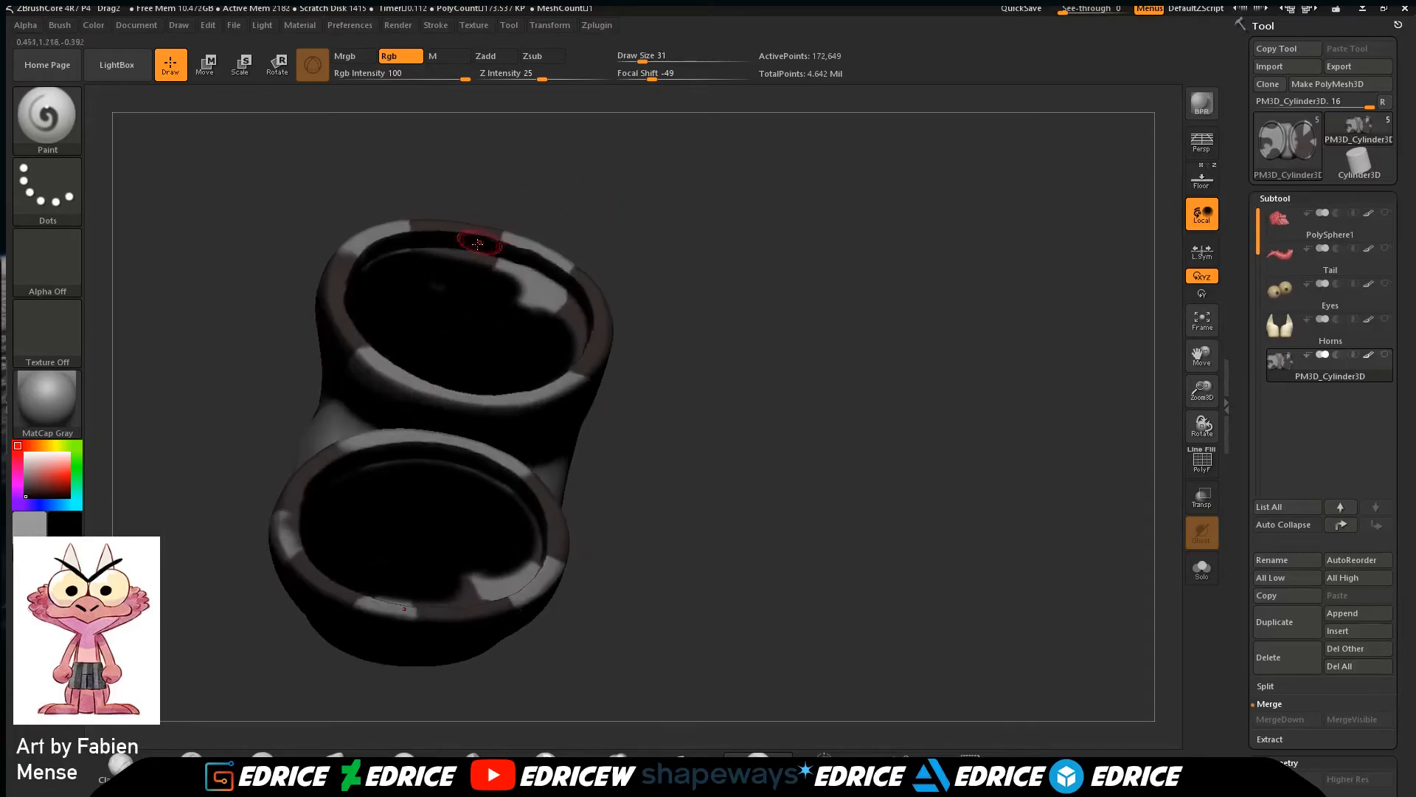
mouse_move(467, 273)
mouse_down()
mouse_move(560, 298)
mouse_move(571, 343)
mouse_up()
right_drag(511, 229, 626, 259)
Paint the surface inside the shorts' waist opening black, leaving the striped waistband rim uncovered.
right_drag(620, 318, 709, 224)
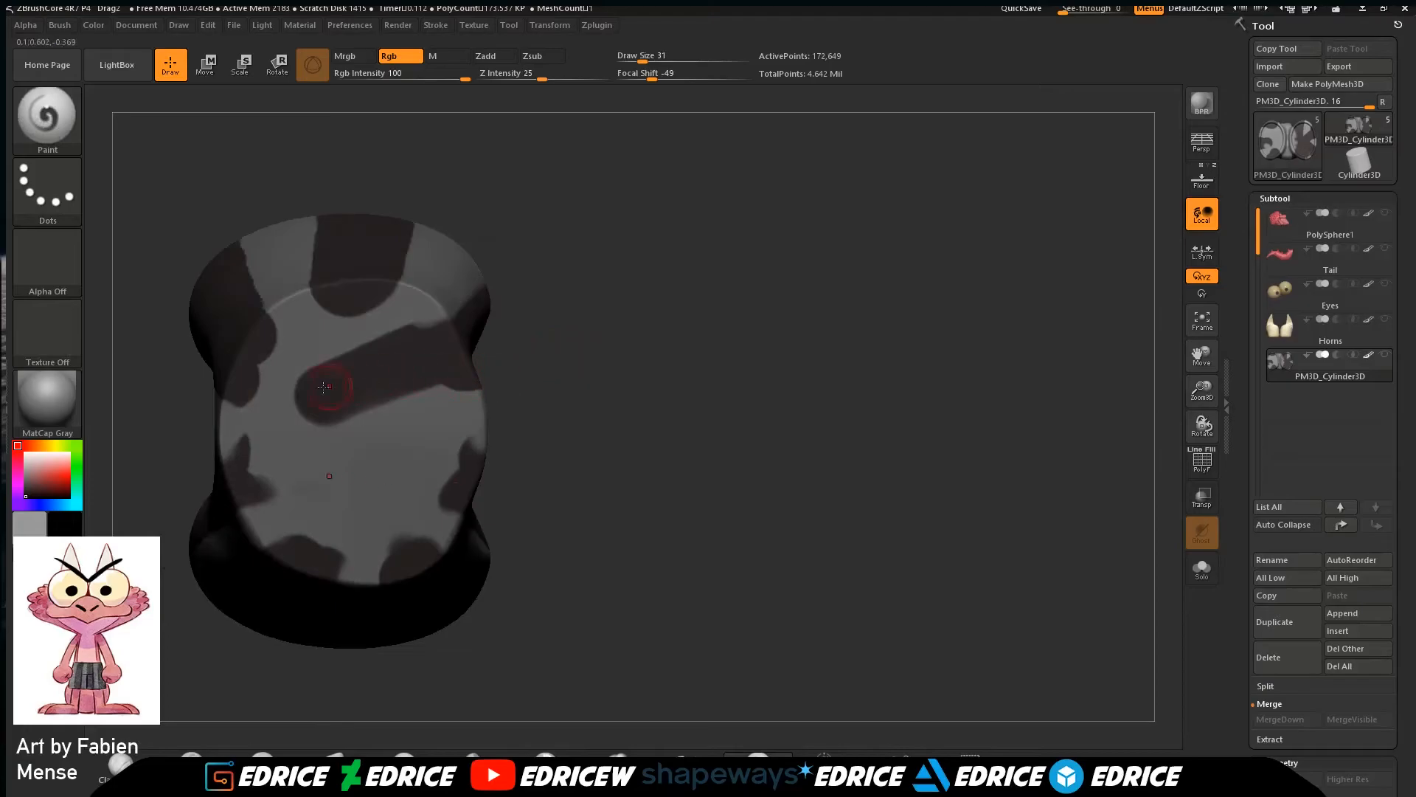
mouse_move(310, 327)
mouse_down()
mouse_move(255, 428)
mouse_move(328, 535)
mouse_move(413, 531)
mouse_move(457, 472)
mouse_move(424, 490)
mouse_move(327, 444)
mouse_up()
drag(395, 476, 386, 506)
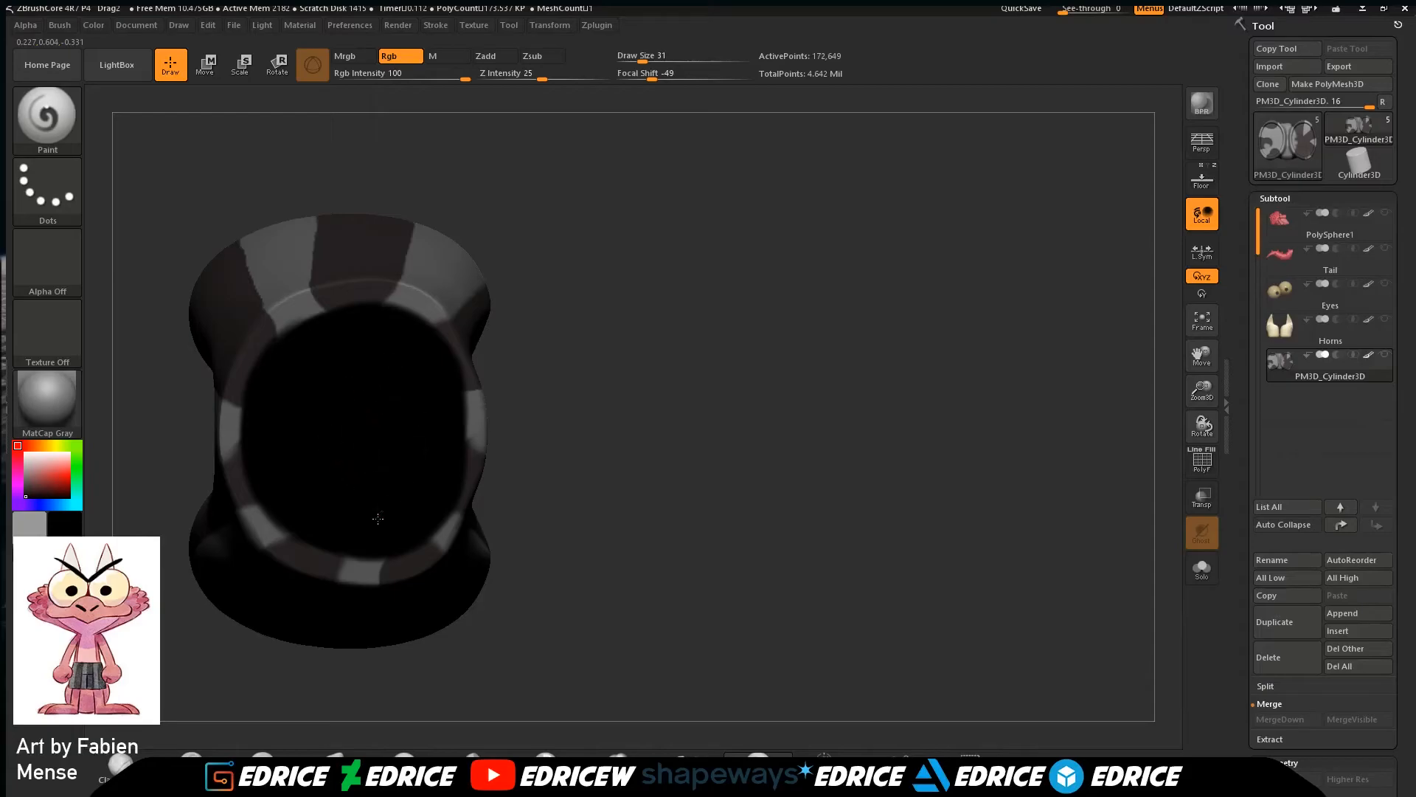
Remesh the shorts with DynaMesh and show all the subtools again to check the whole character.
mouse_move(625, 371)
mouse_down()
mouse_move(642, 278)
mouse_move(649, 339)
mouse_move(721, 357)
mouse_up()
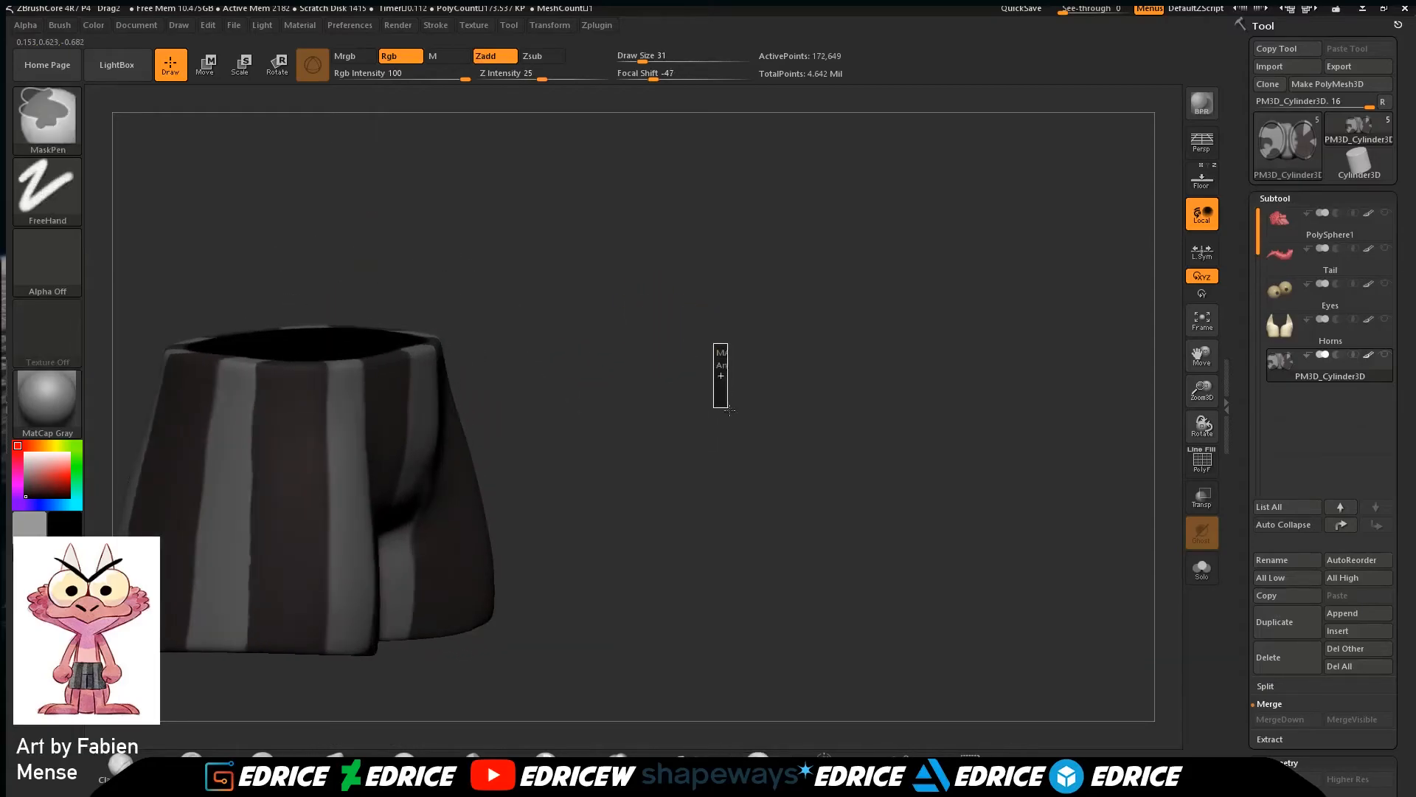
click(1384, 354)
drag(1117, 477, 1187, 393)
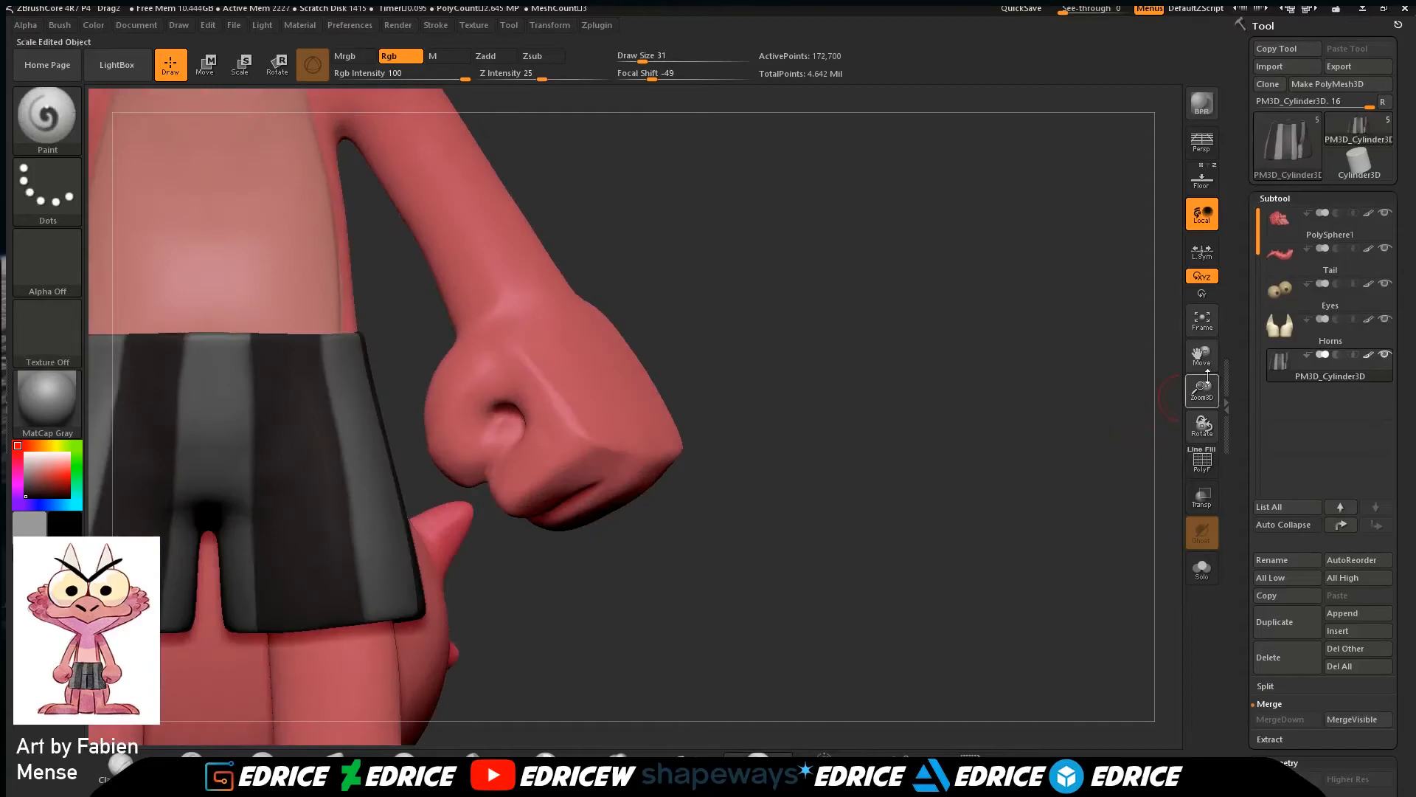
click(1202, 324)
click(1202, 328)
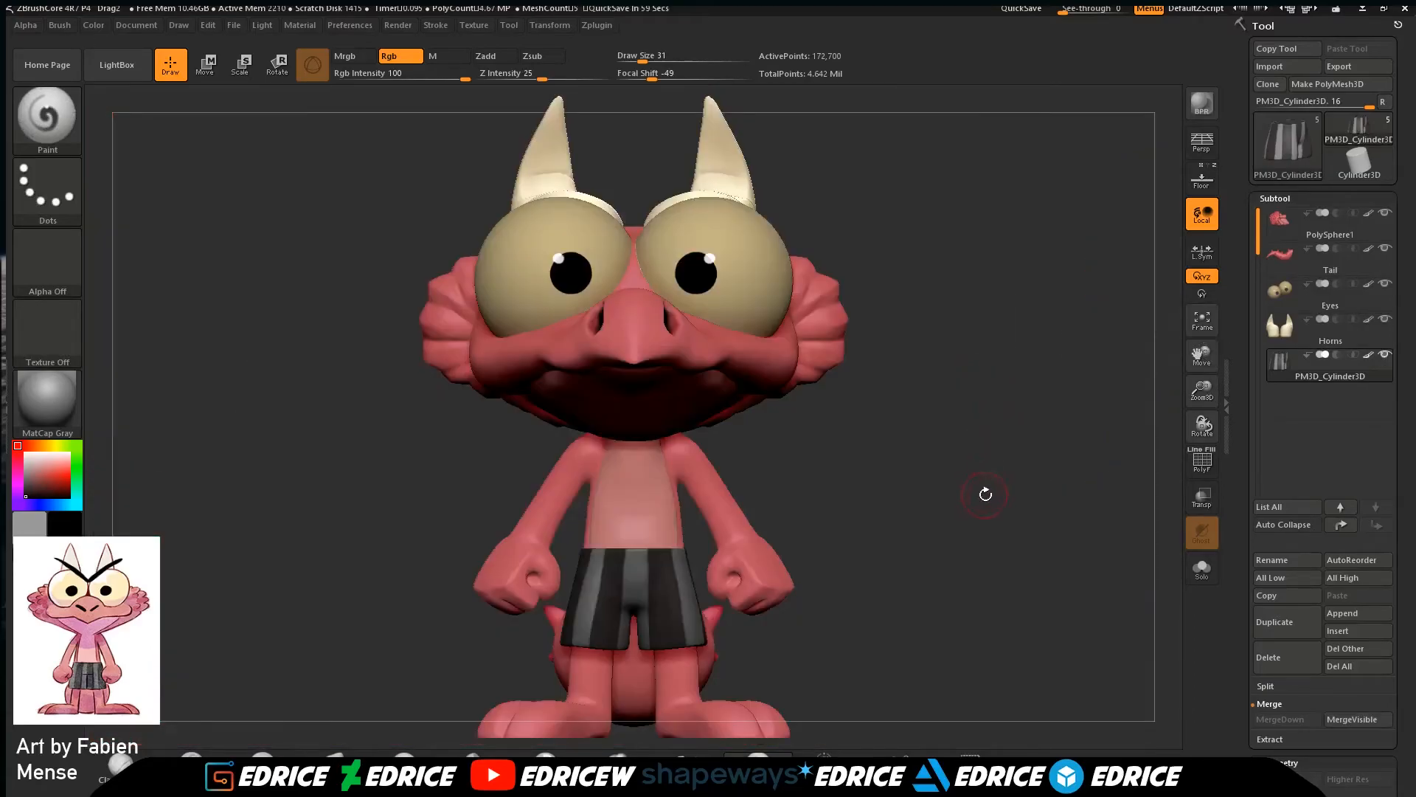
Choose the ClayBuildup brush for the shorts and set their DynaMesh resolution to 664.
drag(1106, 513, 1129, 440)
drag(1203, 390, 1206, 576)
drag(1202, 355, 1145, 182)
key(b)
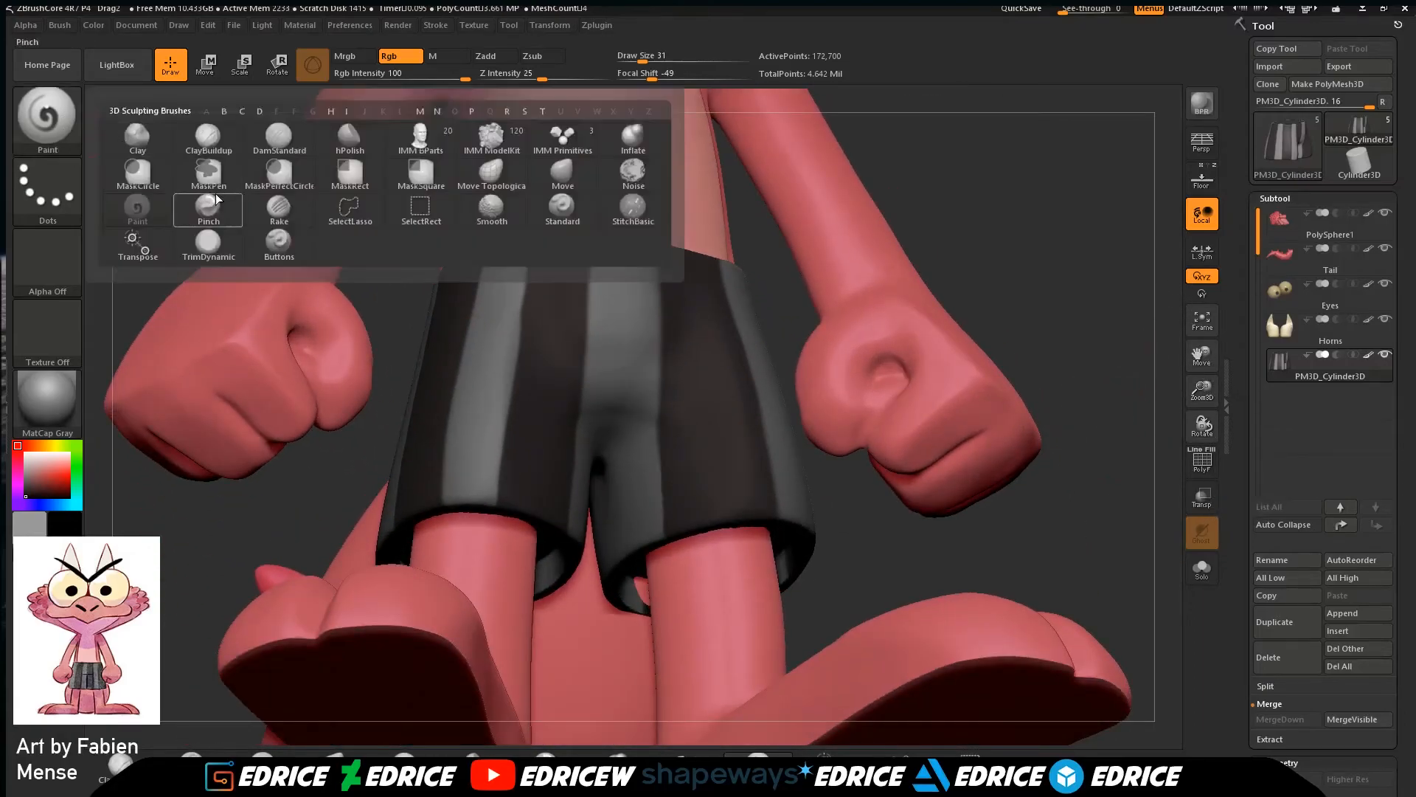
click(218, 150)
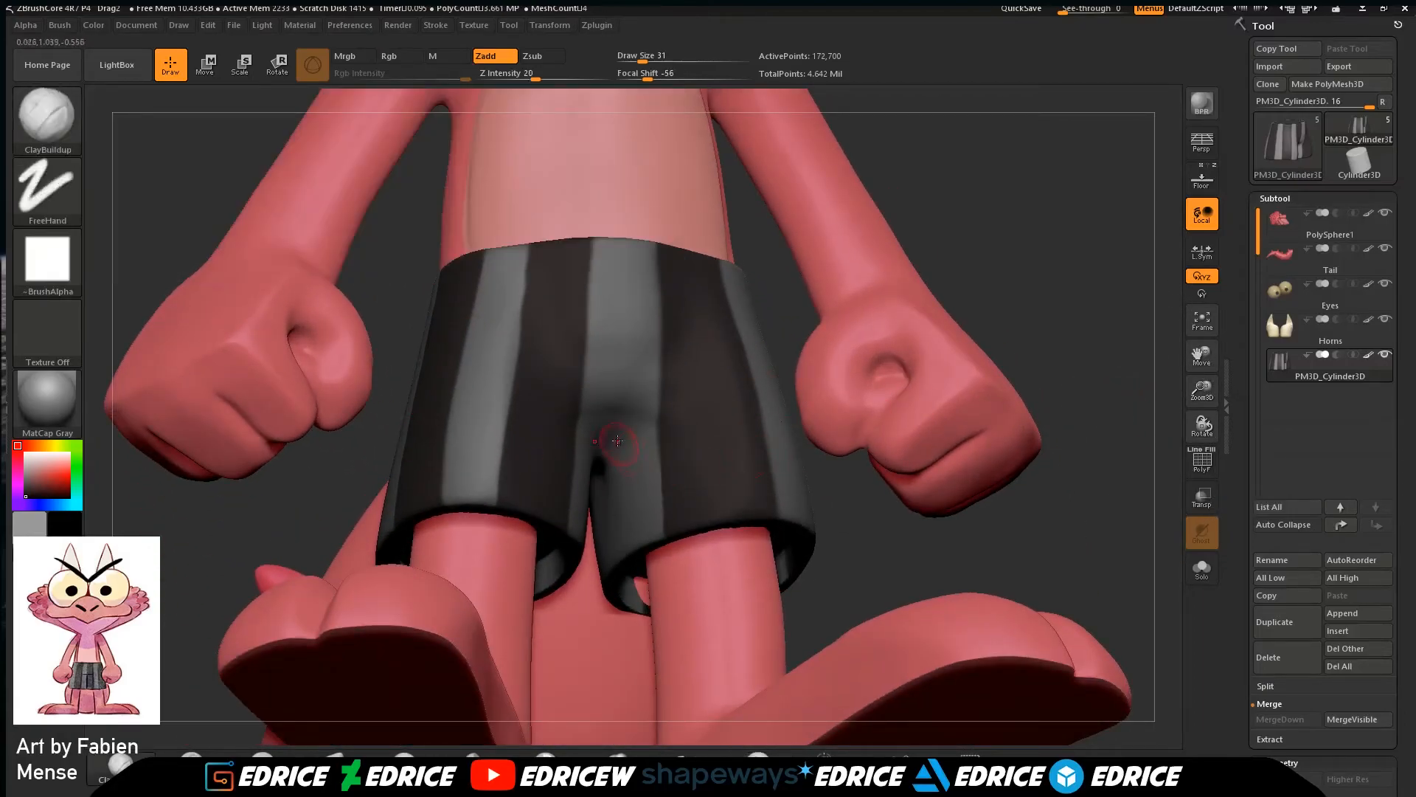
scroll(1323, 499, down, 5)
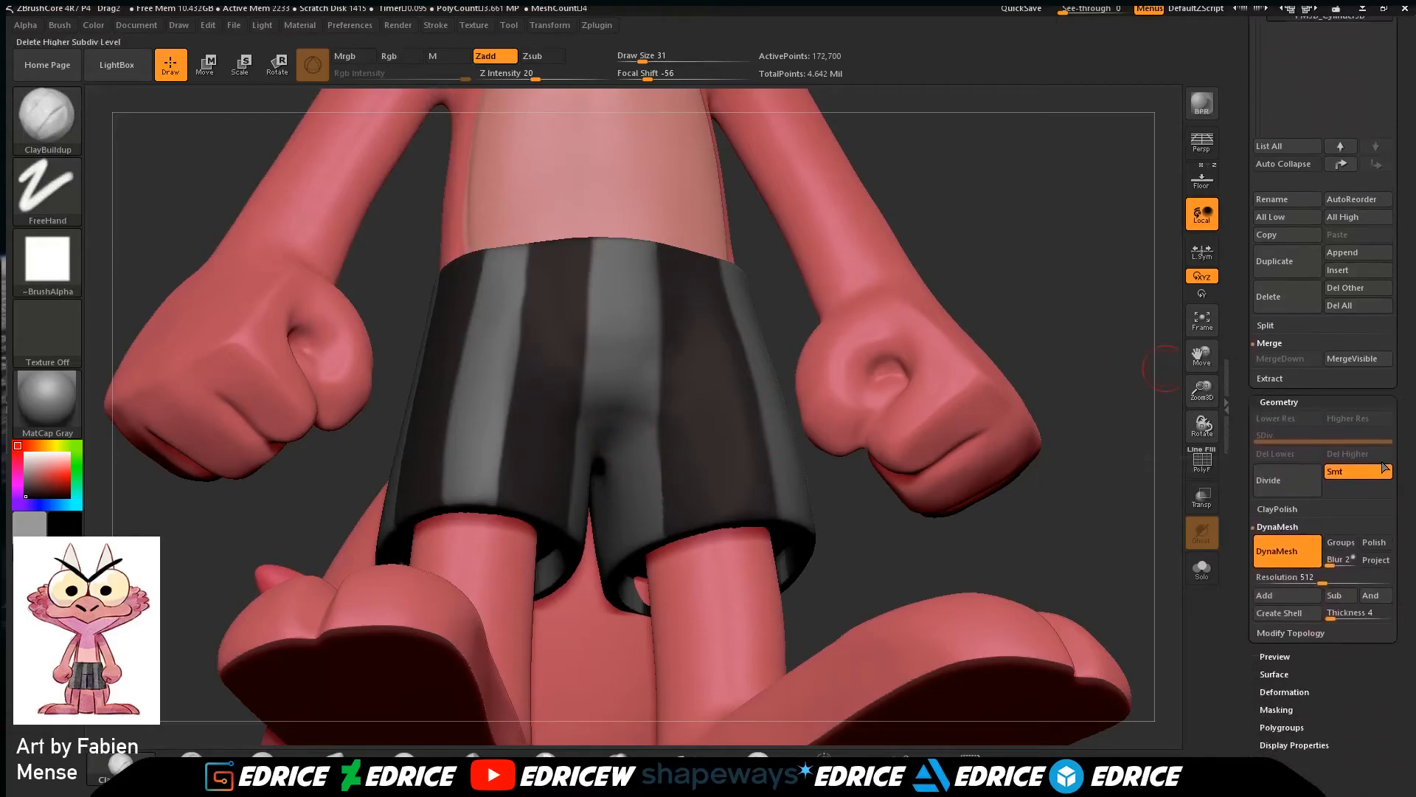
drag(1322, 582, 1342, 588)
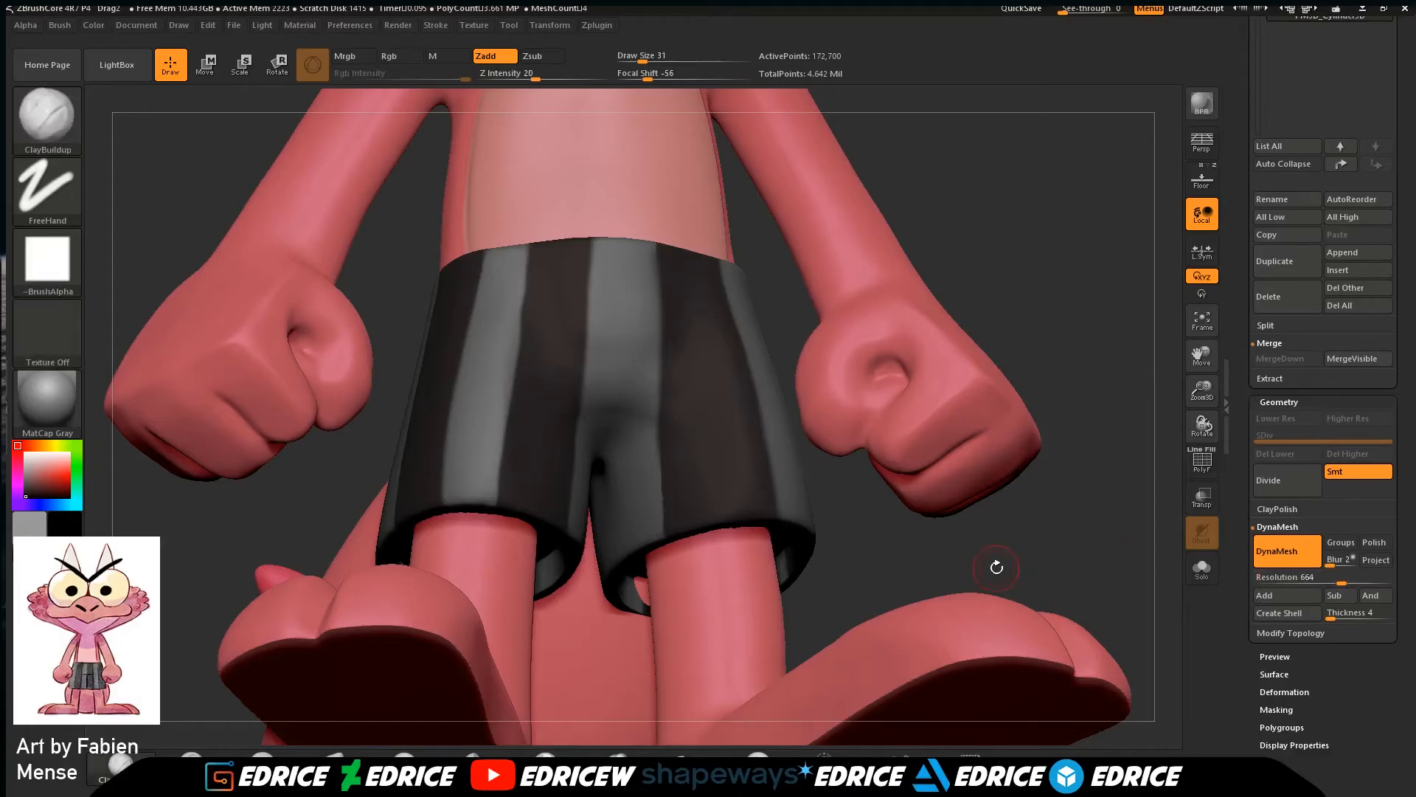
Build up a symmetrical raised fold across the crotch of the shorts at draw size 39.
drag(643, 59, 645, 59)
mouse_move(988, 328)
mouse_down()
mouse_move(974, 302)
mouse_move(963, 310)
mouse_up()
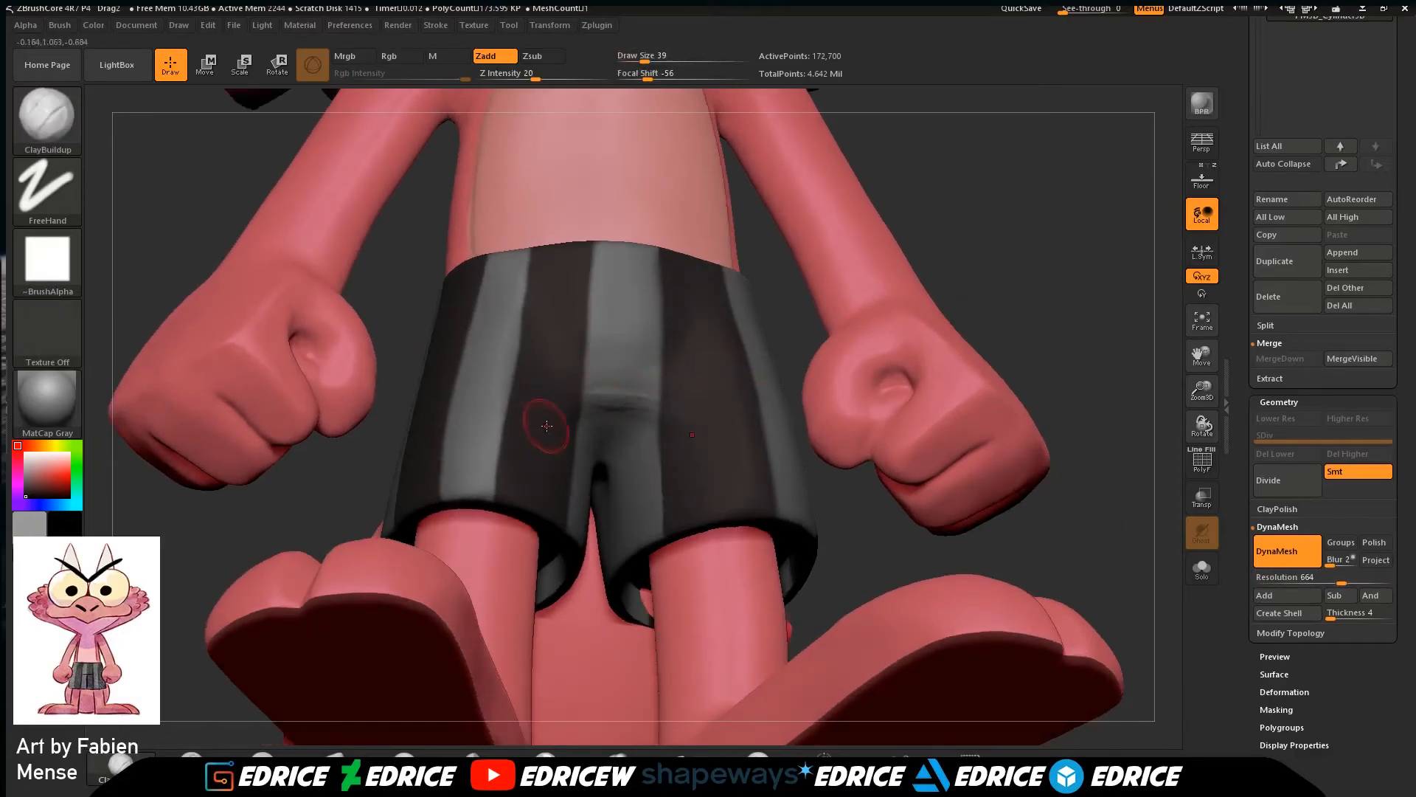
key(shift)
shift+drag(627, 390, 641, 395)
shift+drag(1012, 259, 1028, 335)
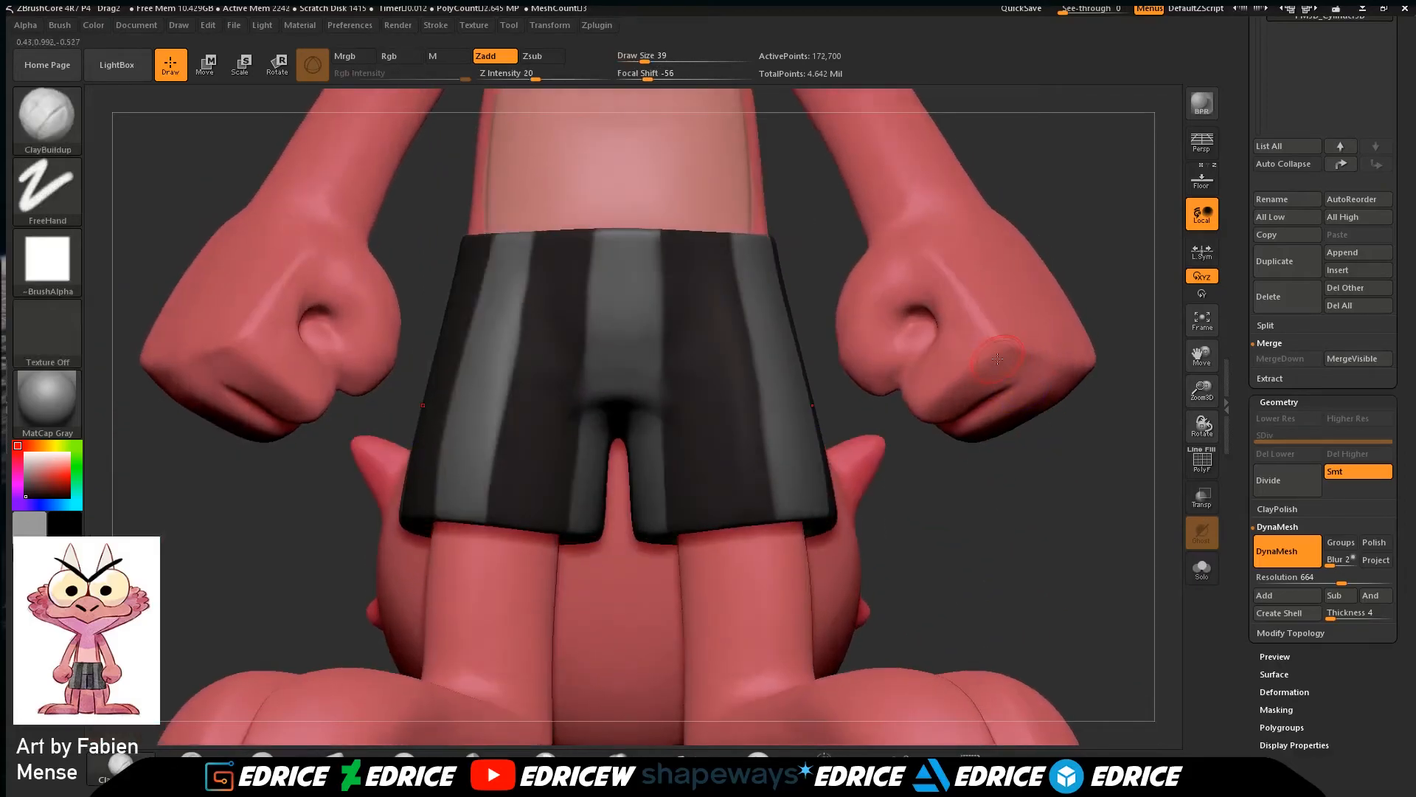
Turn off Rgb for the Smooth brush and blend the built-up crotch fold into the shorts.
key(ctrl)
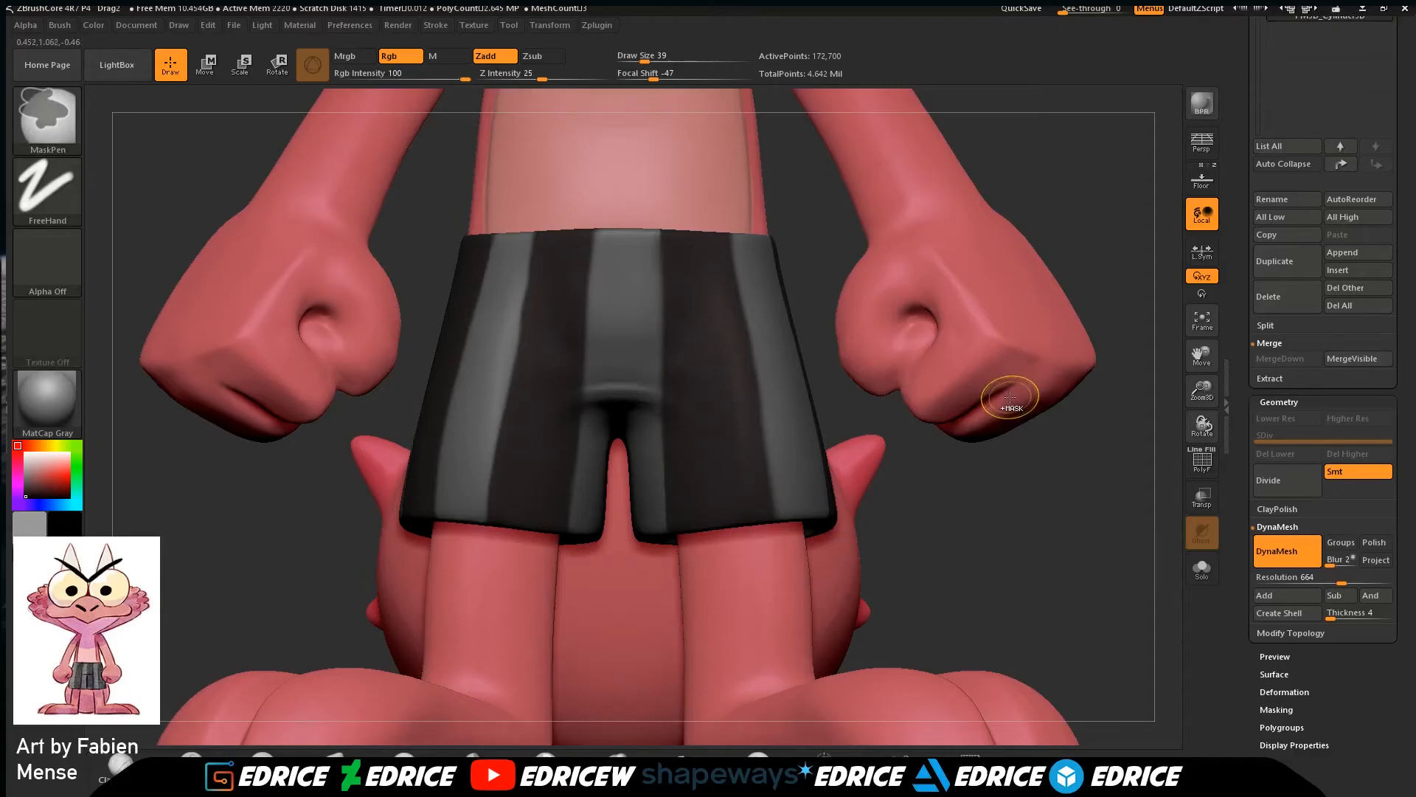
key(shift)
key(shift)
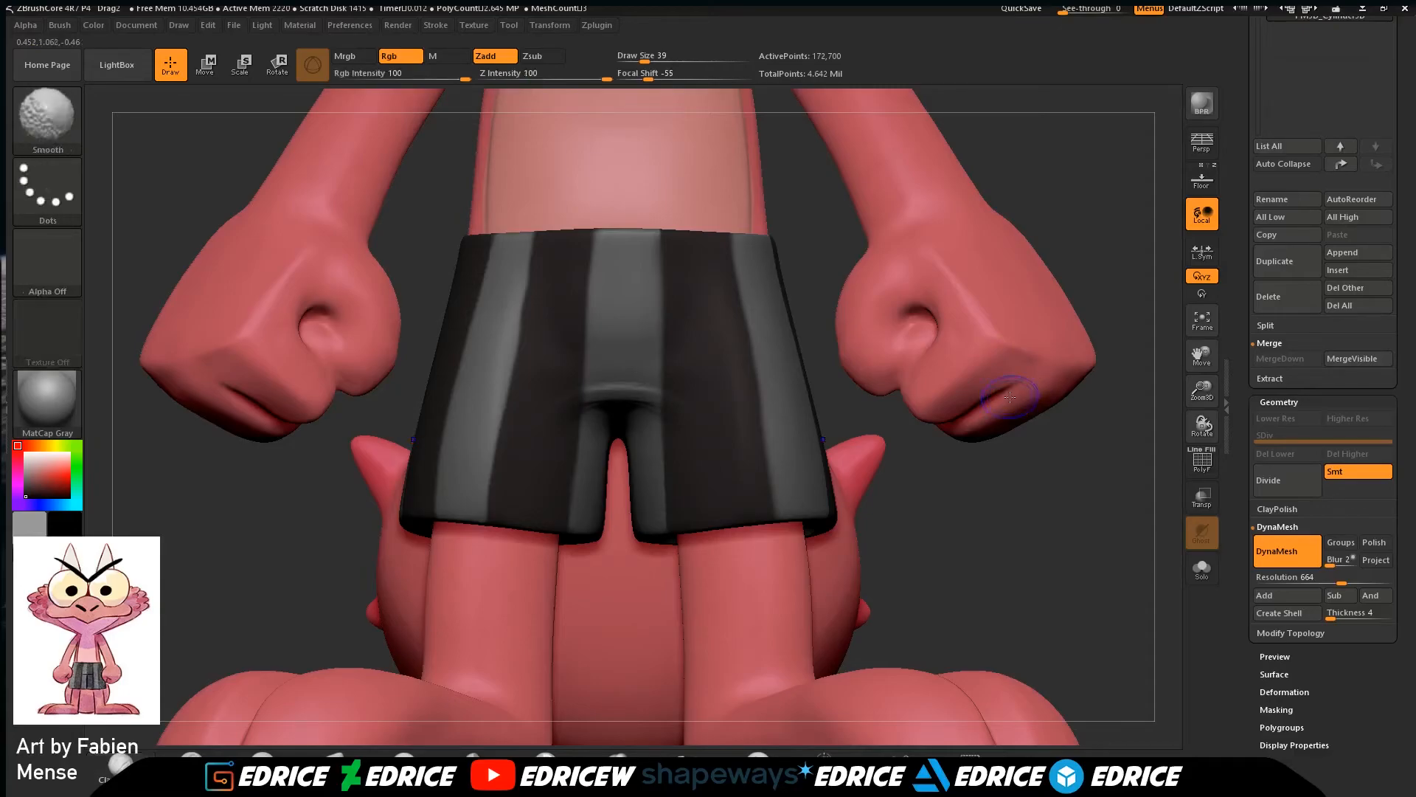
click(409, 57)
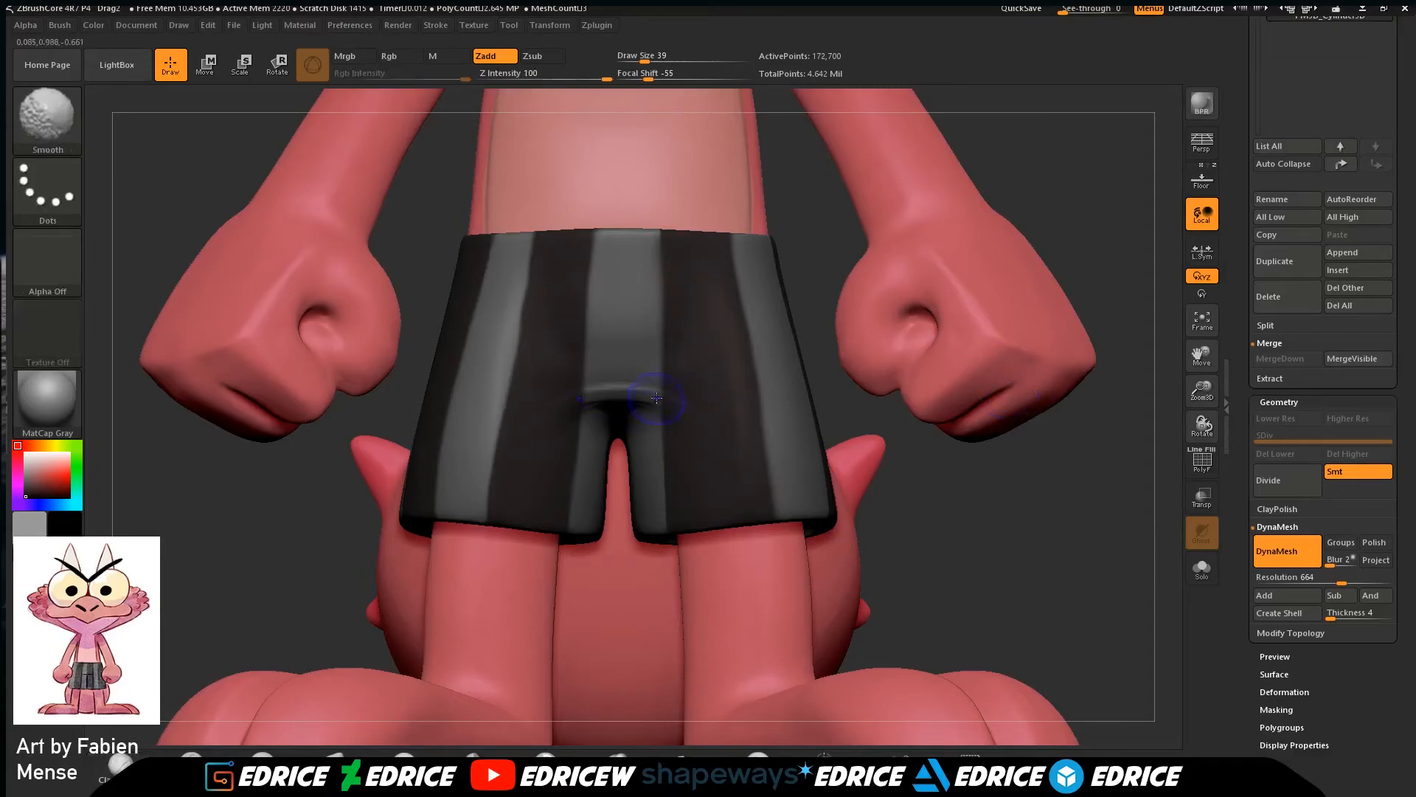
right_drag(698, 408, 641, 428)
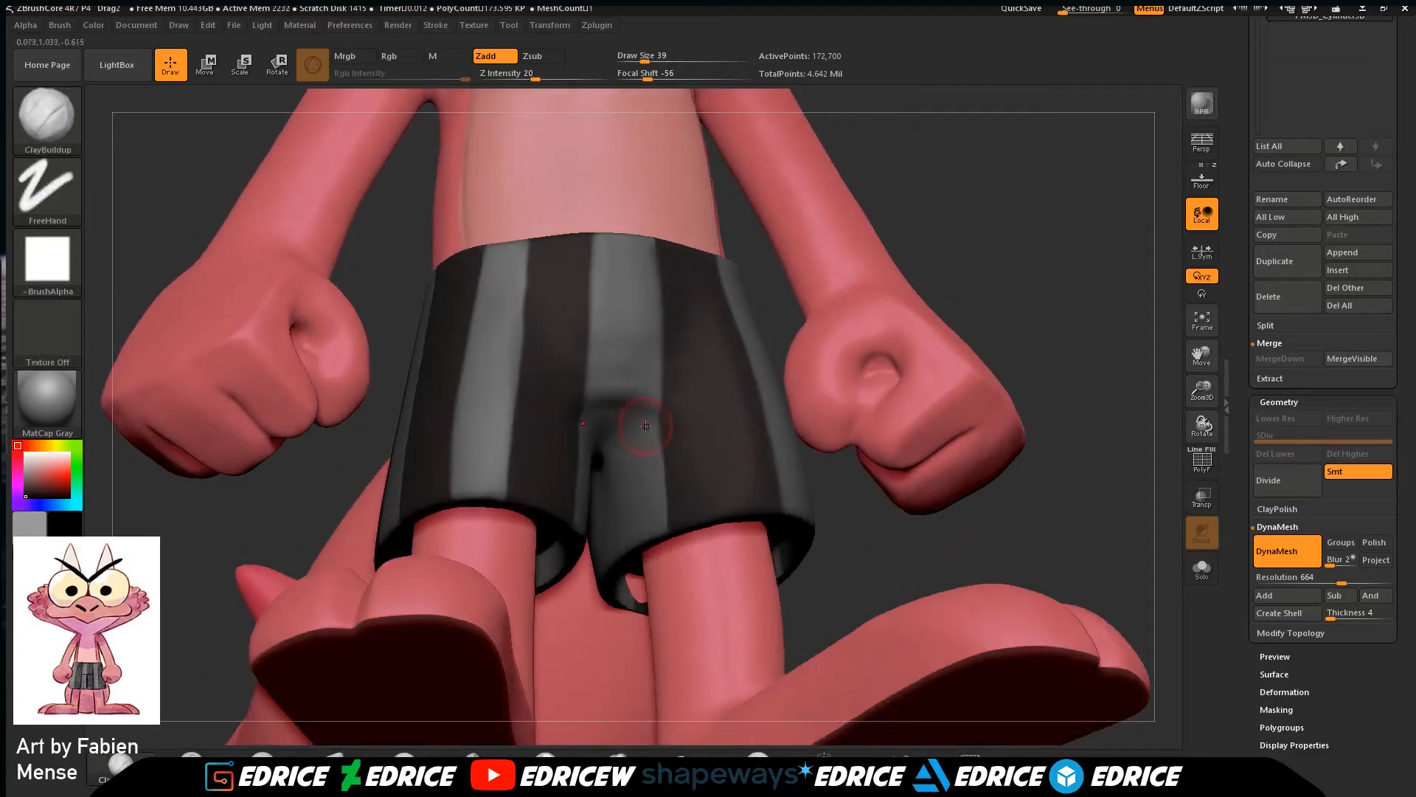
shift+right_drag(627, 403, 631, 385)
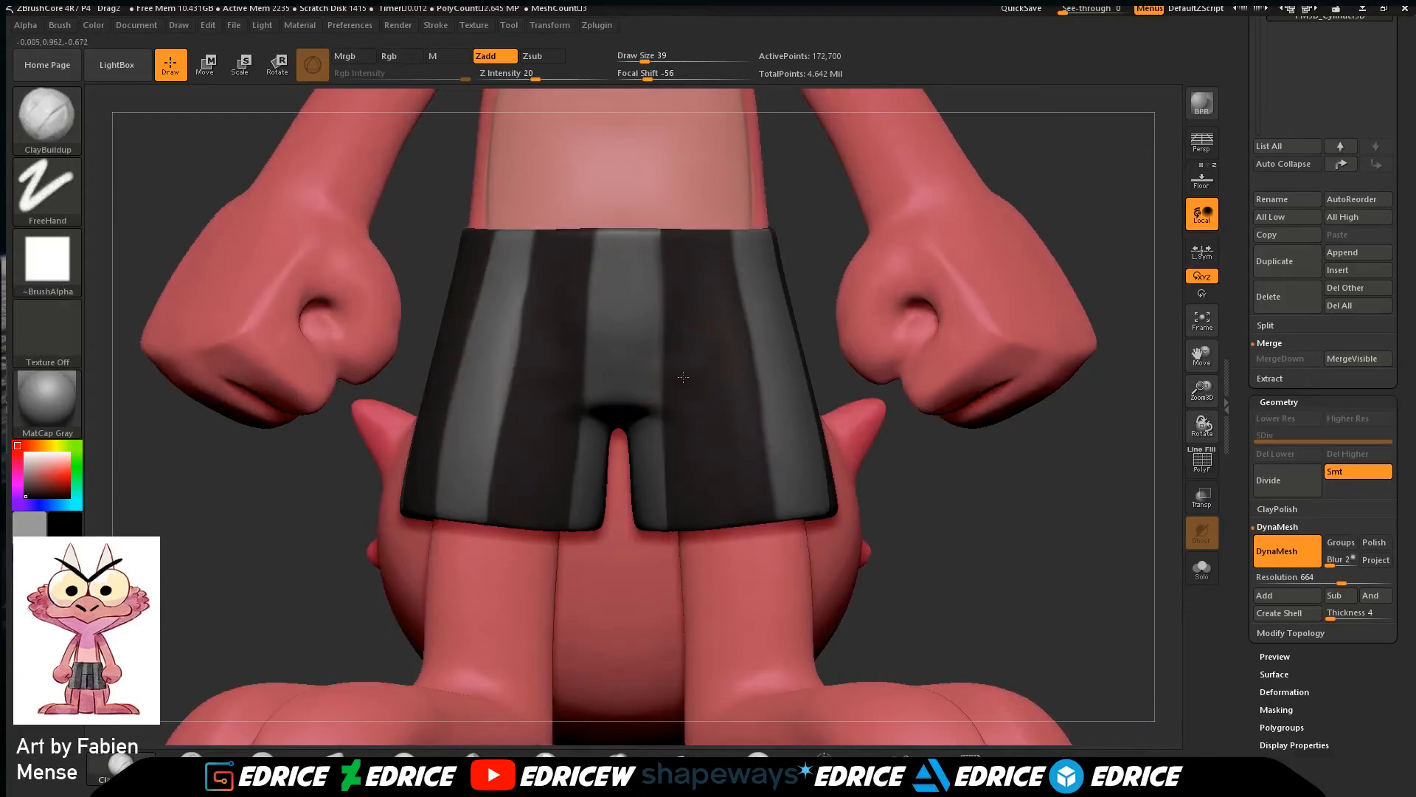
shift+right_drag(1053, 453, 516, 328)
Carve symmetrical creases running outward from the crotch of the shorts with DamStandard and soften them.
click(56, 136)
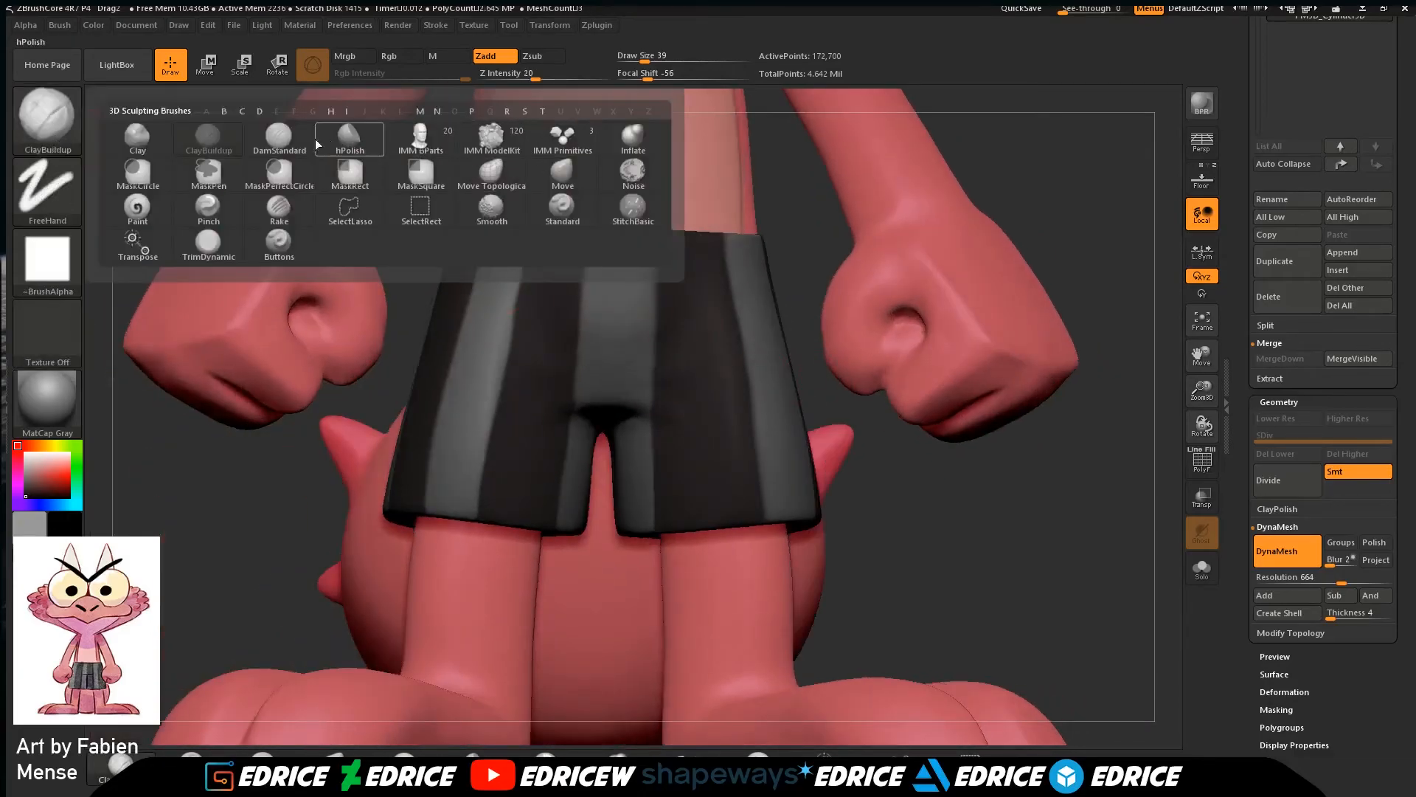
click(279, 139)
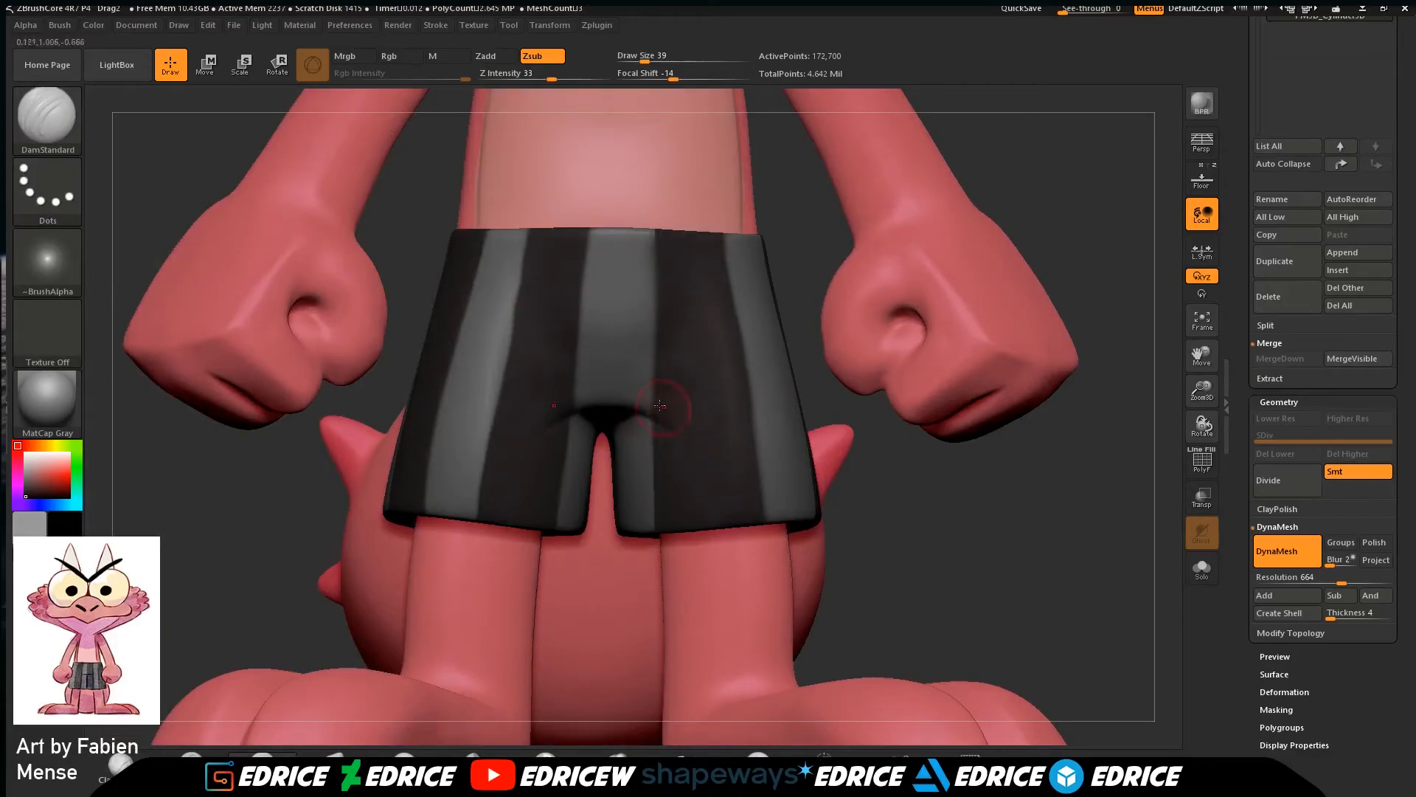
key(shift)
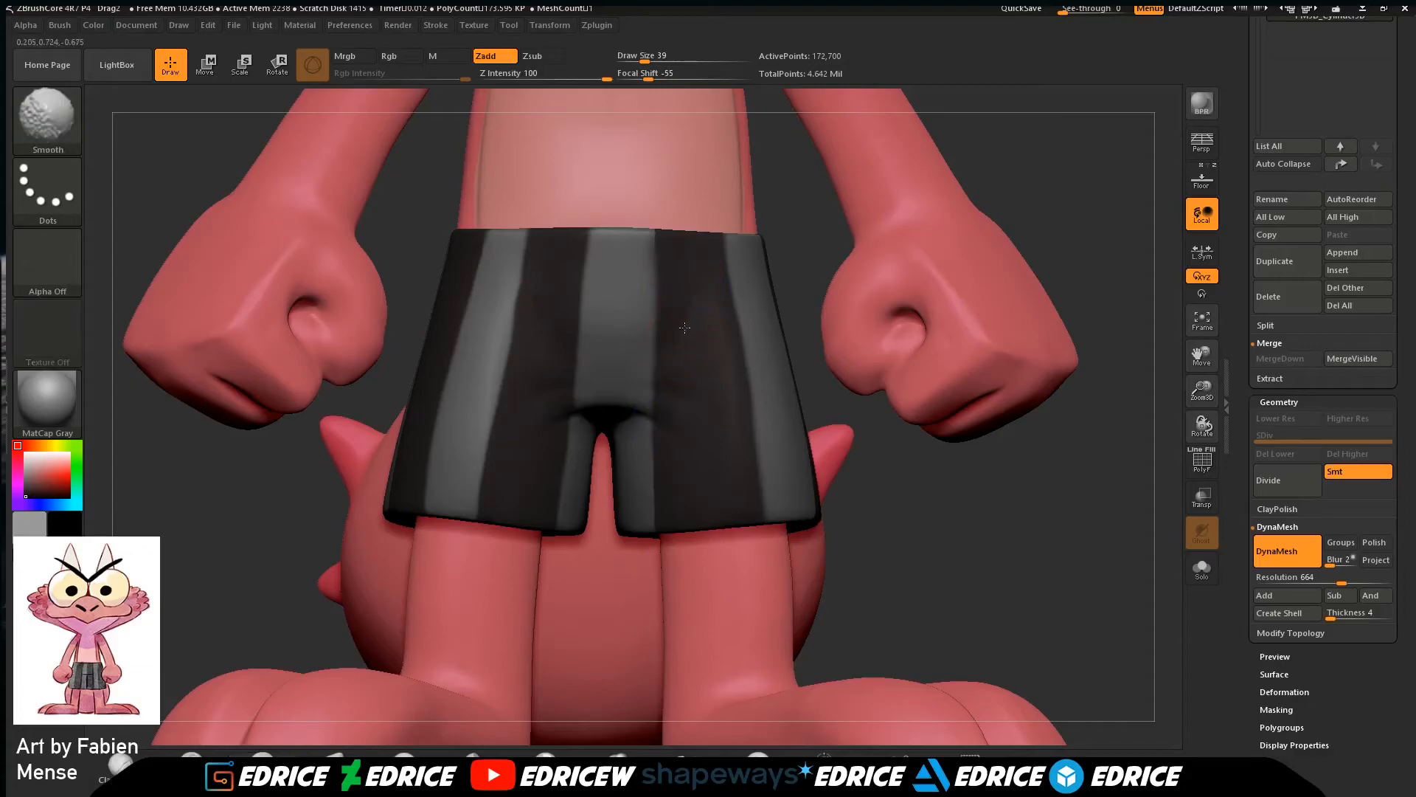
drag(832, 263, 1043, 238)
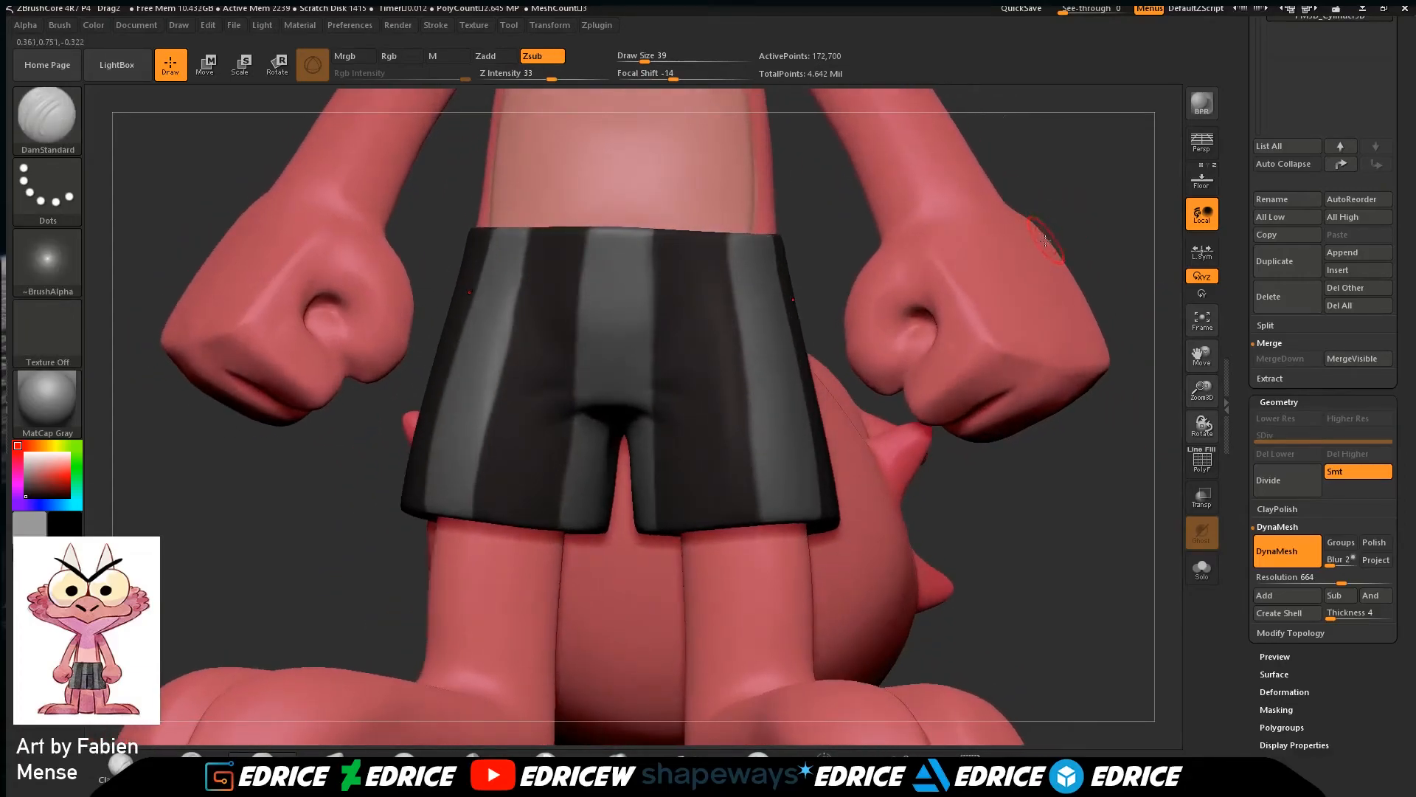
drag(1134, 229, 982, 308)
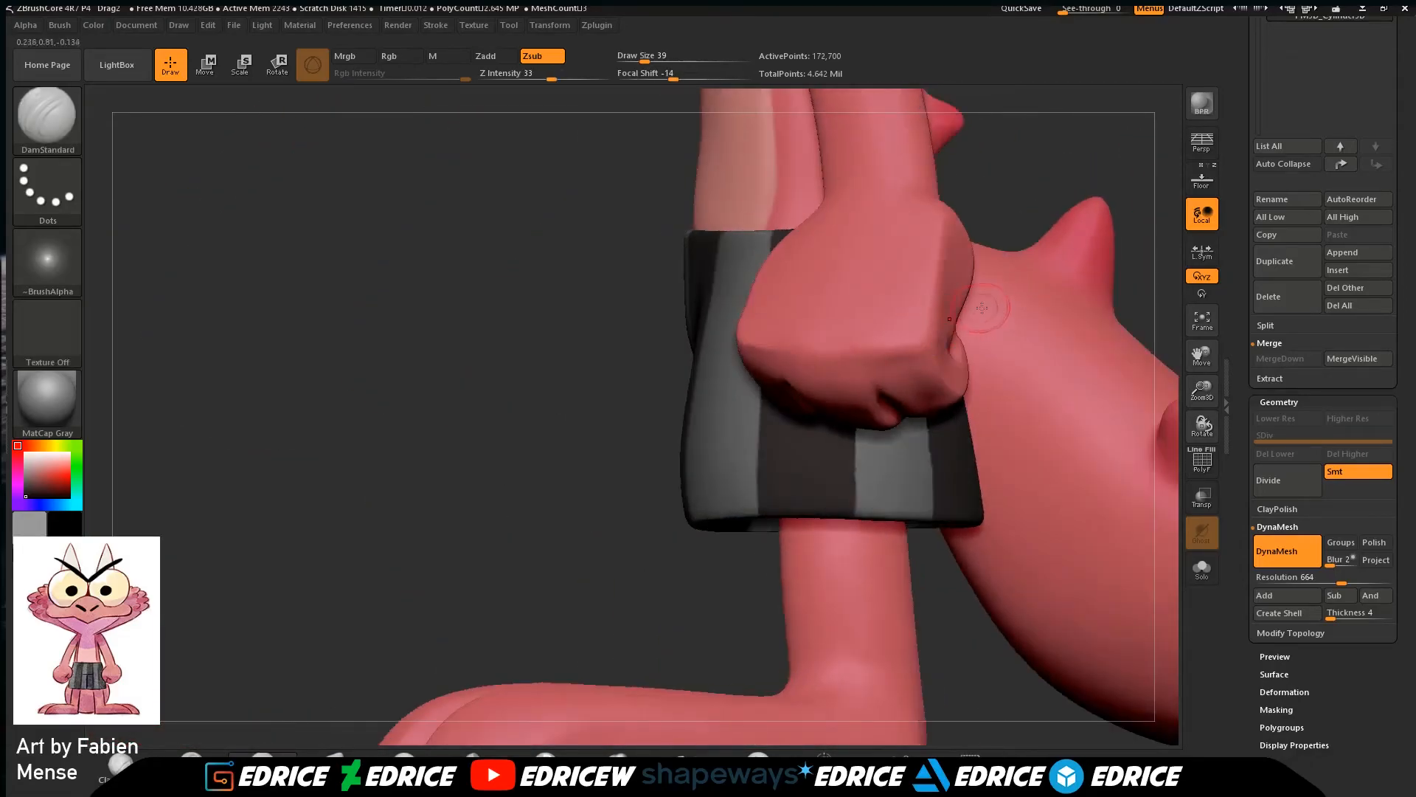
Pull the lower front and back of the shorts inward with the Move Topological brush at draw size 192.
click(53, 122)
click(565, 140)
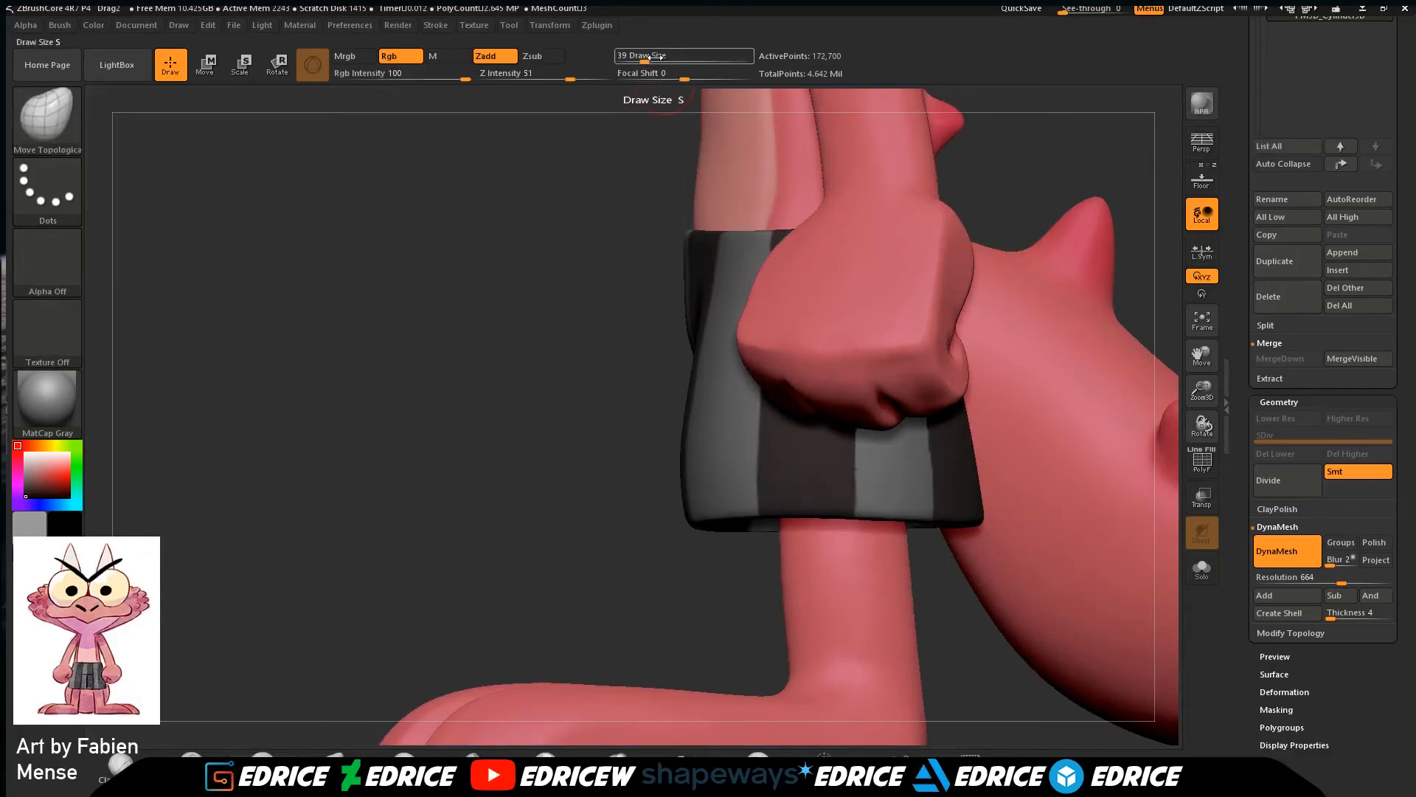
drag(656, 57, 653, 59)
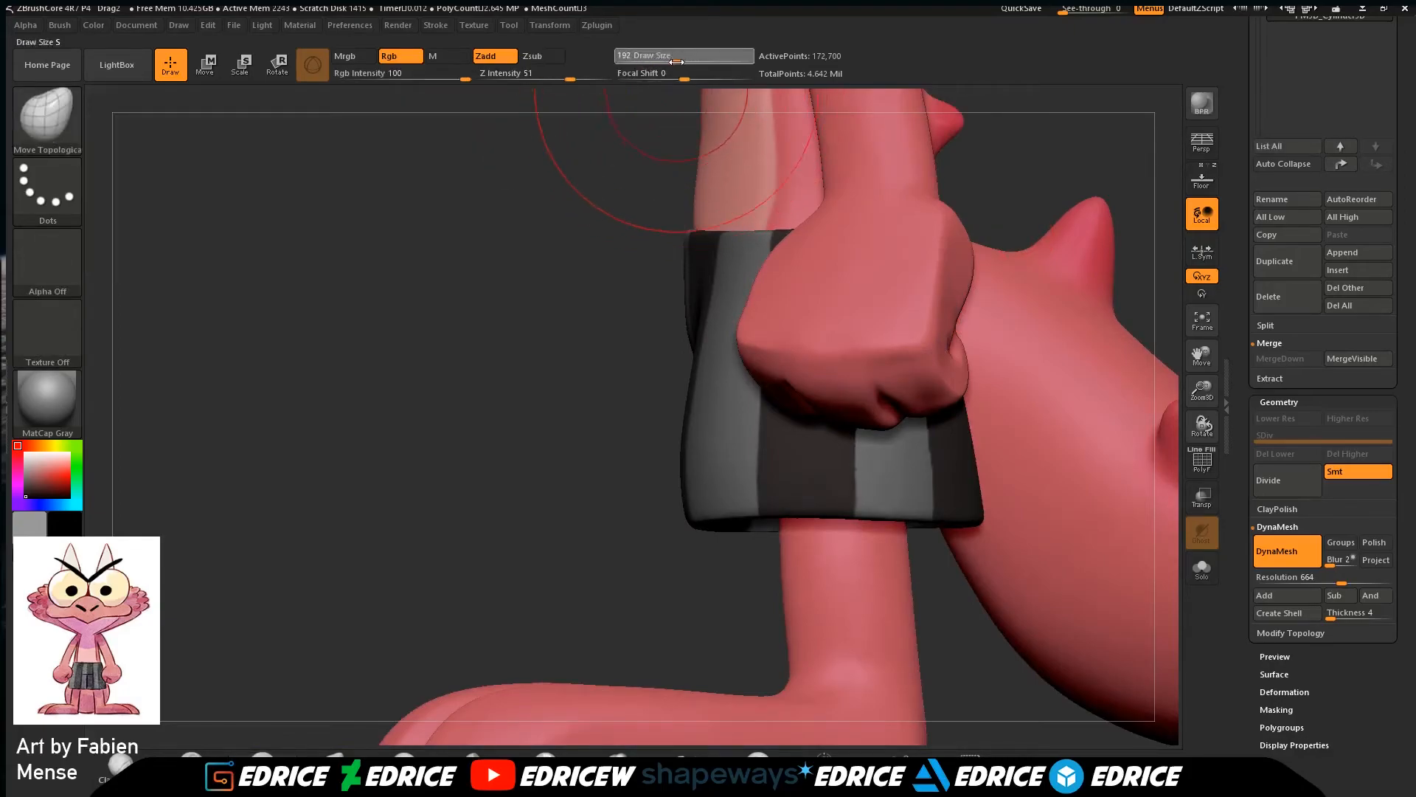
drag(687, 459, 701, 470)
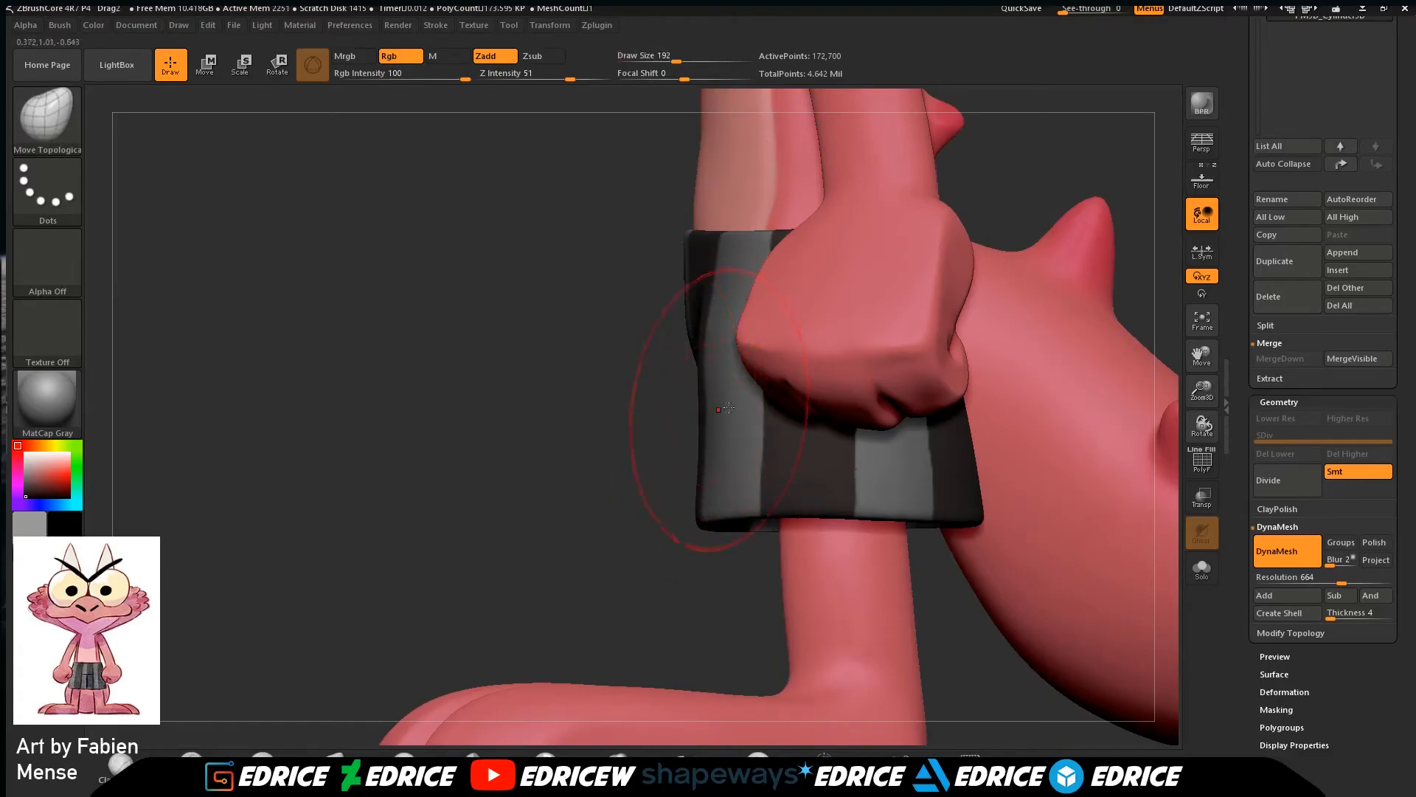
drag(987, 508, 967, 473)
mouse_move(966, 635)
mouse_down()
mouse_move(965, 456)
mouse_move(948, 447)
mouse_up()
drag(530, 693, 538, 723)
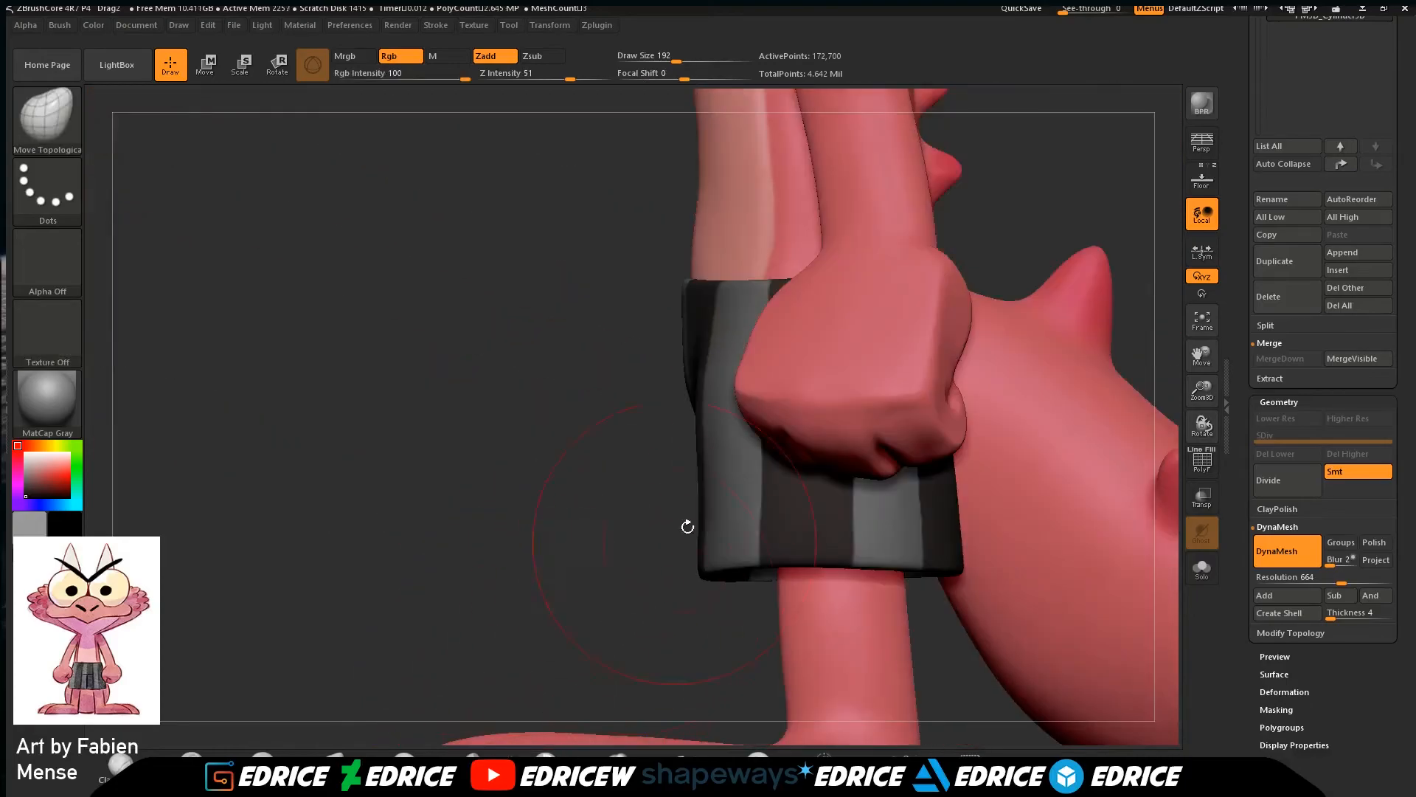
drag(636, 645, 707, 652)
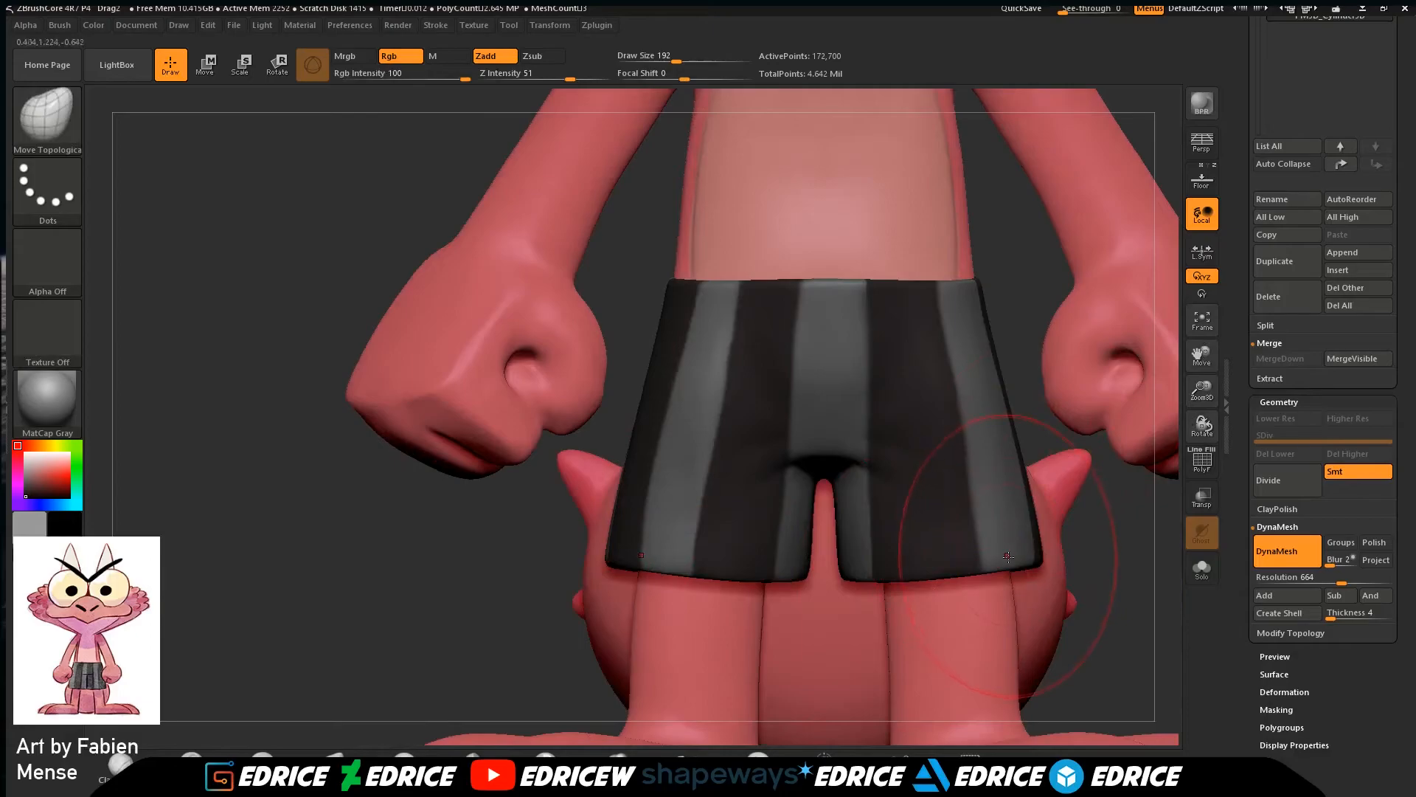
Frame the whole character and remesh the reshaped shorts with DynaMesh to apply the raised resolution.
click(1202, 321)
click(1201, 321)
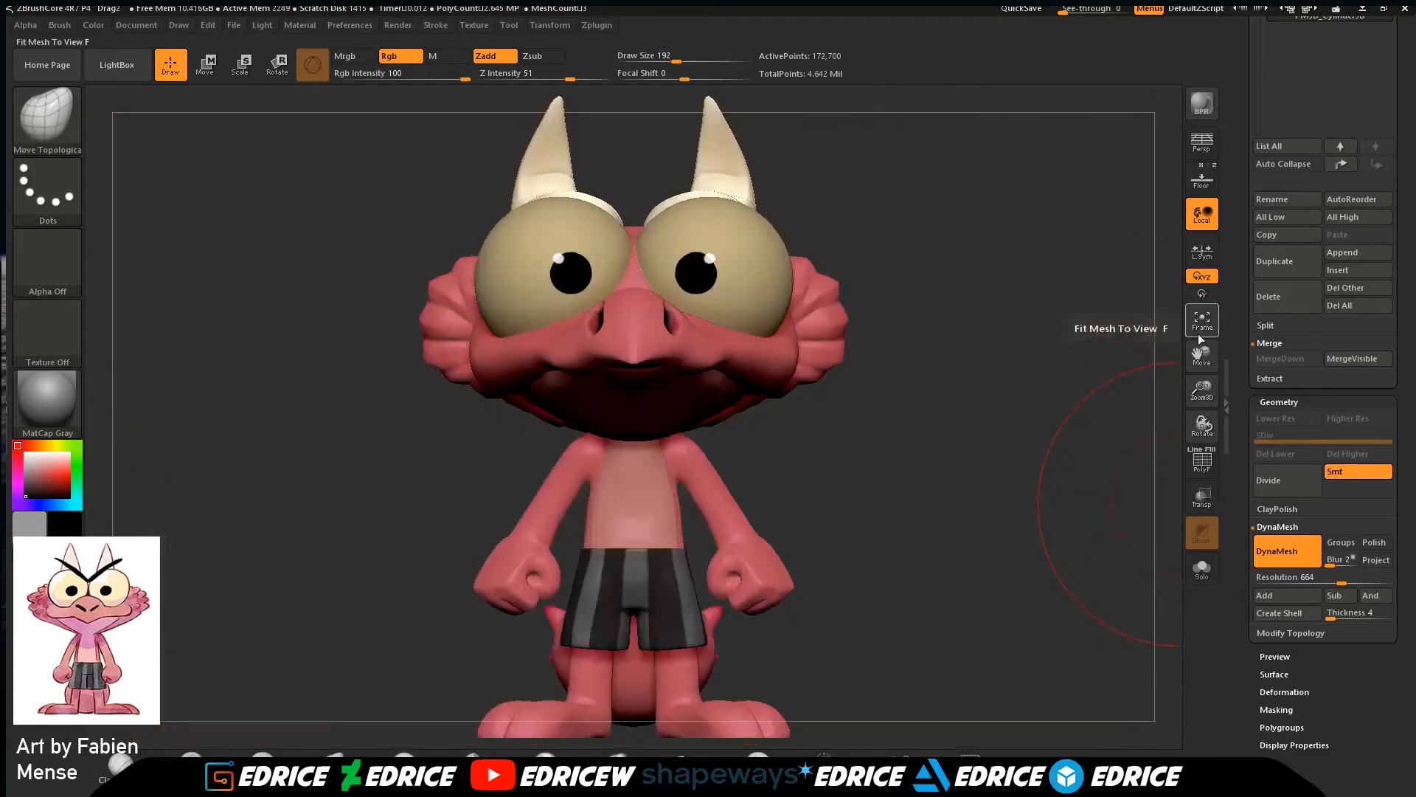
key(ctrl)
mouse_move(1081, 595)
mouse_down()
mouse_move(1118, 574)
mouse_move(1122, 537)
mouse_move(1107, 609)
mouse_move(1059, 550)
mouse_up()
Make the Horns subtool active and set up the hPolish brush at draw size 54.
drag(1407, 258, 1405, 590)
click(1332, 338)
drag(1206, 399, 1210, 484)
drag(1202, 357, 1169, 634)
drag(1136, 553, 1072, 541)
click(58, 132)
click(409, 139)
drag(675, 61, 659, 57)
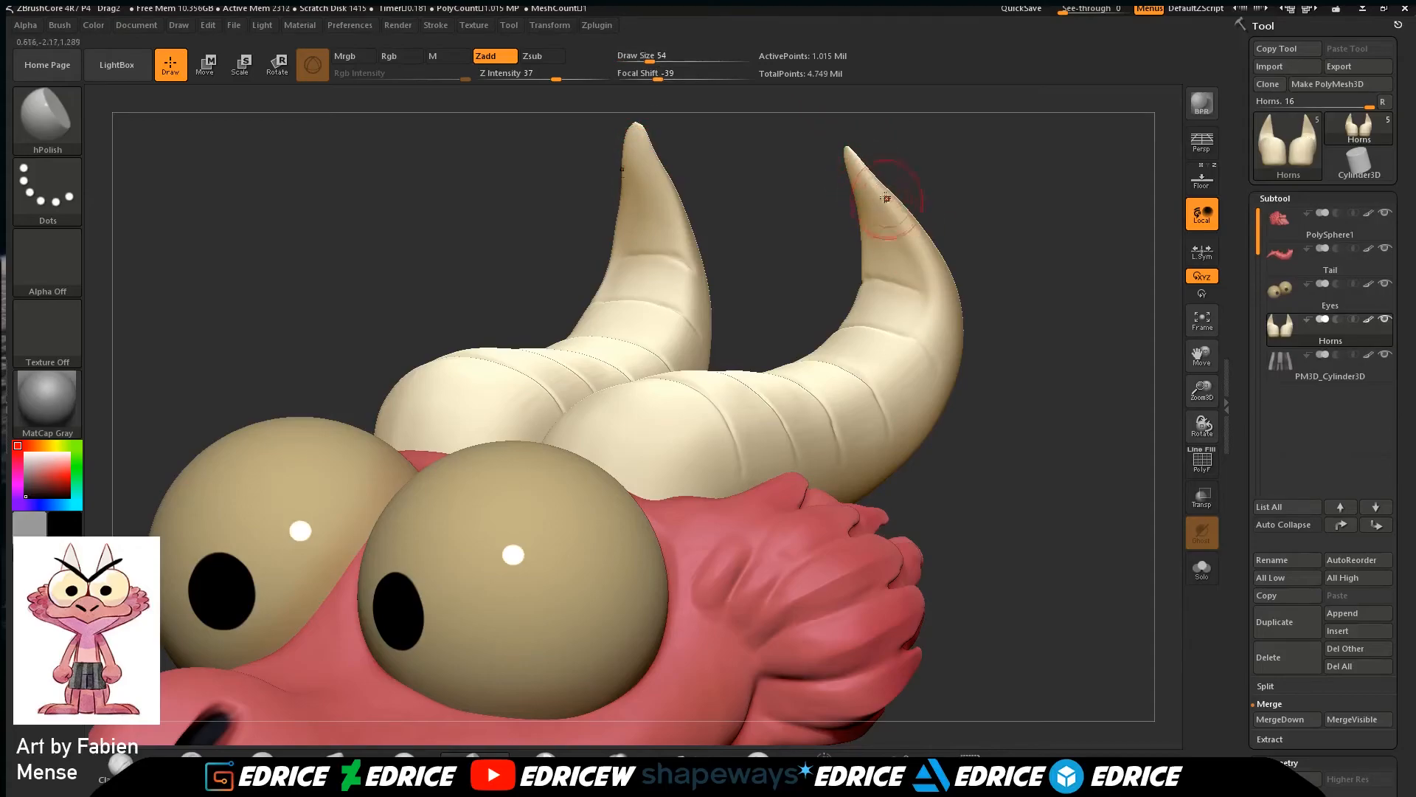
Polish and flatten the surfaces of both horns near their tips symmetrically, checking them from several sides and above.
drag(954, 244, 869, 194)
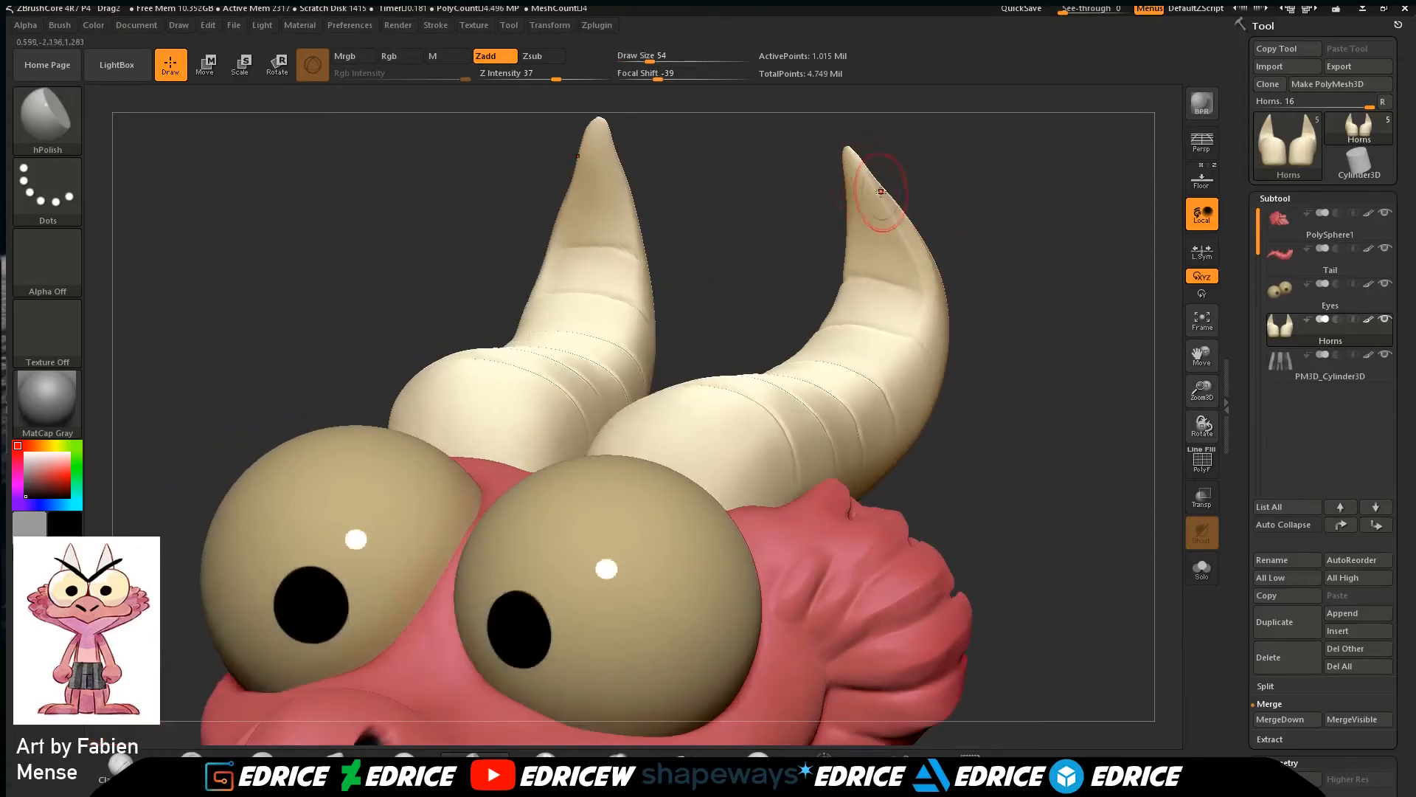
drag(914, 241, 923, 274)
drag(952, 247, 1024, 230)
drag(967, 161, 1055, 177)
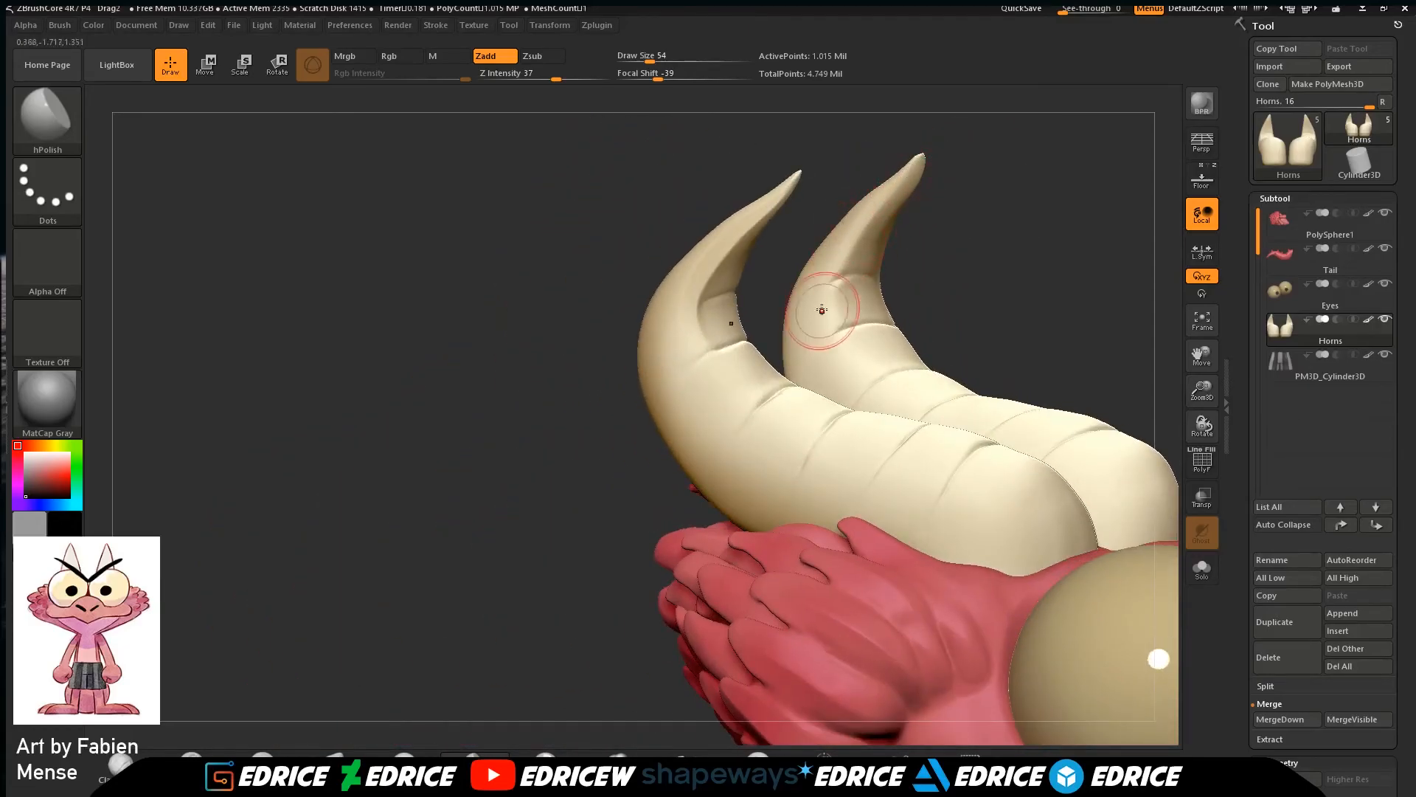
mouse_move(886, 193)
shift+right_down()
mouse_move(941, 207)
mouse_move(920, 161)
shift+right_up()
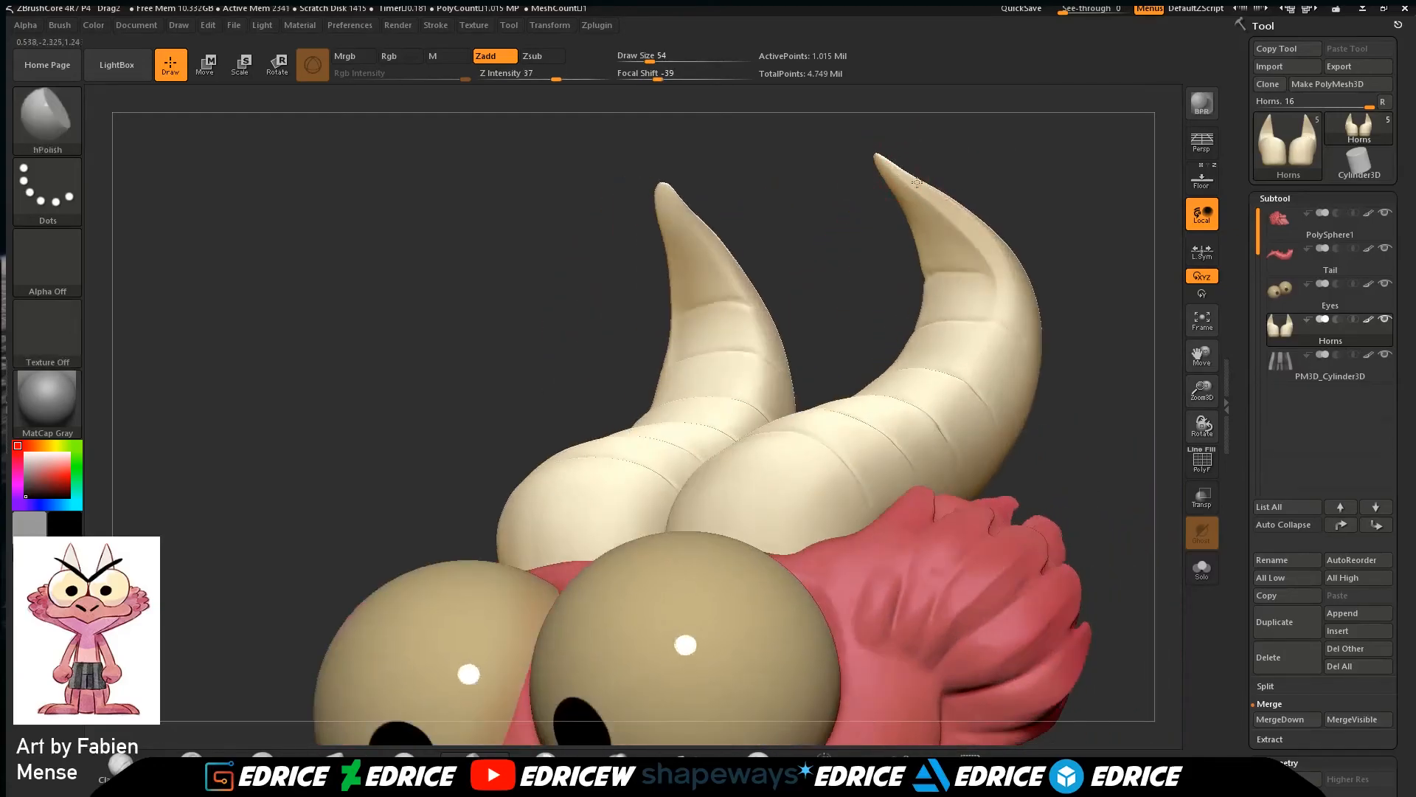
drag(958, 216, 1012, 263)
mouse_move(1024, 234)
right_down()
mouse_move(955, 207)
mouse_move(1047, 189)
mouse_move(1059, 274)
right_up()
key(shift)
right_drag(793, 524, 1123, 481)
drag(1110, 487, 1094, 527)
drag(1208, 391, 1205, 362)
drag(1201, 357, 1085, 300)
shift+drag(1114, 421, 1138, 430)
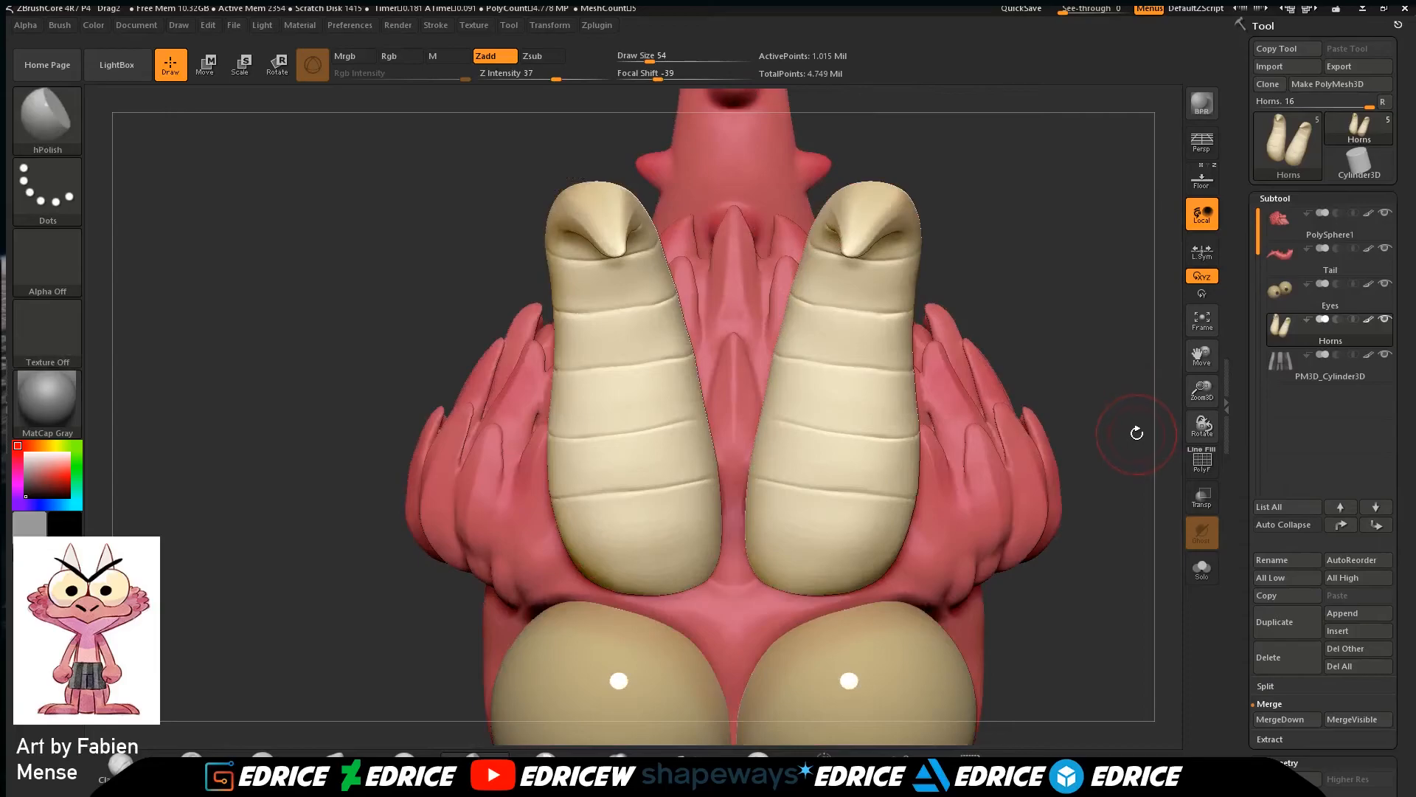
Nudge the lower ring grooves of both horns symmetrically with the Move Topological brush at draw size 80.
key(b)
click(492, 174)
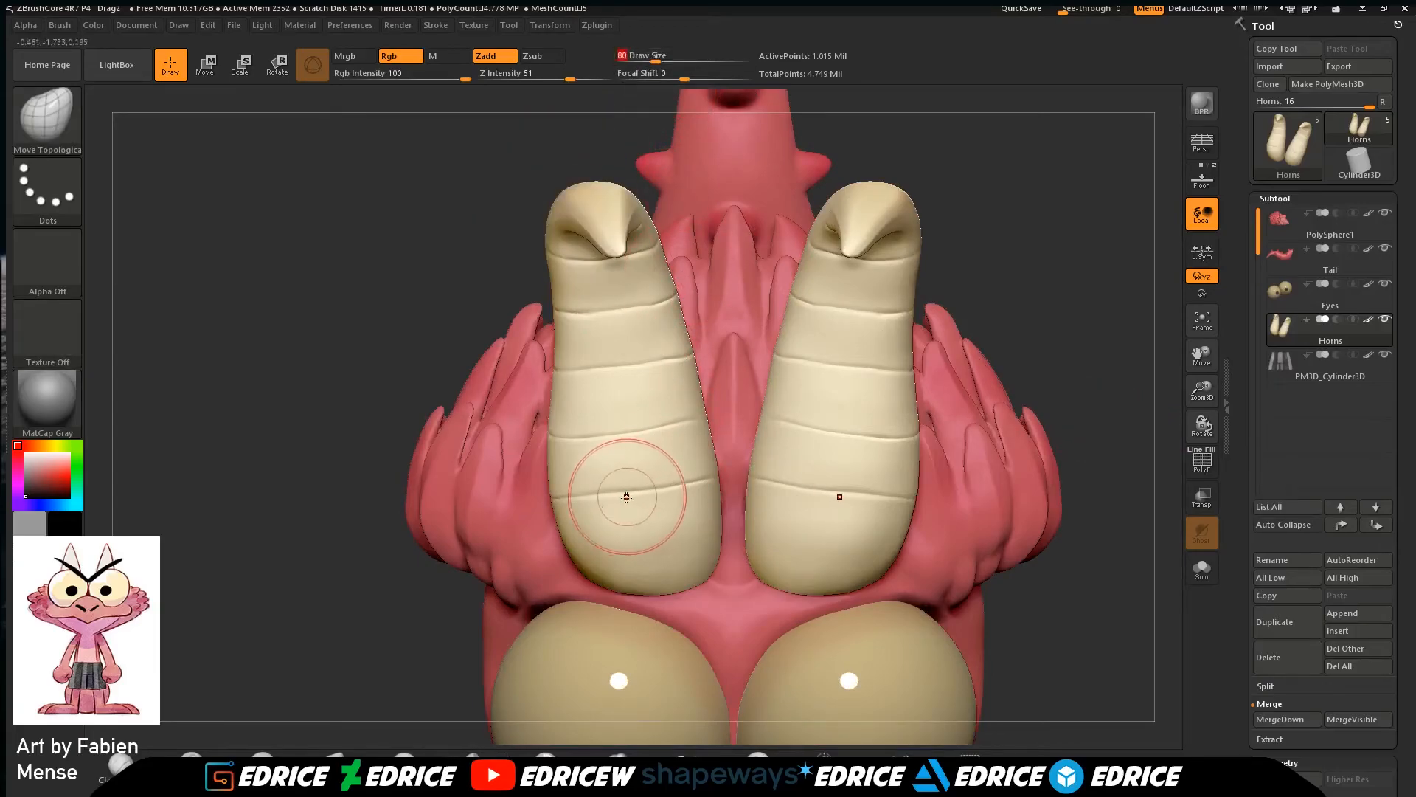
drag(588, 509, 588, 519)
drag(677, 494, 677, 500)
drag(646, 502, 646, 506)
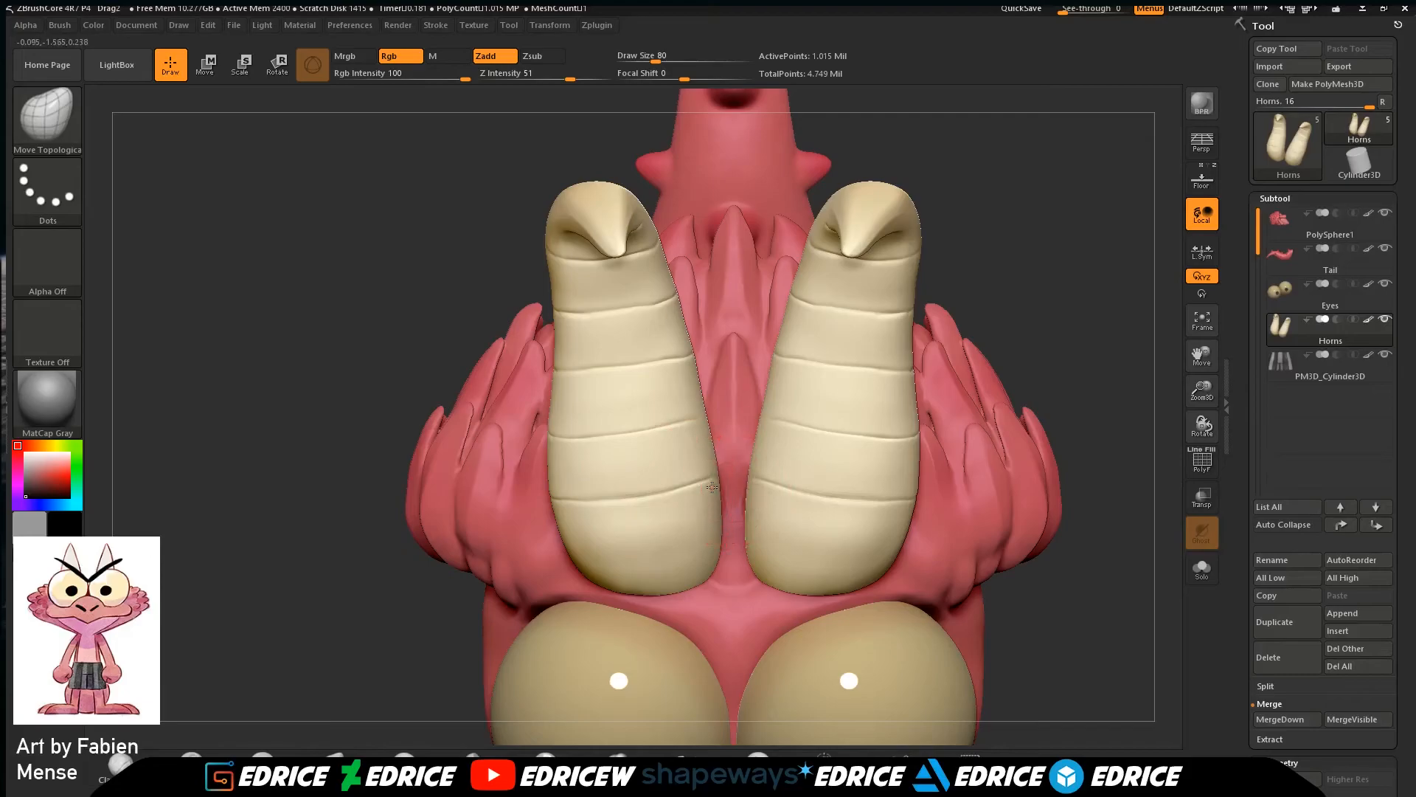
drag(601, 511, 642, 512)
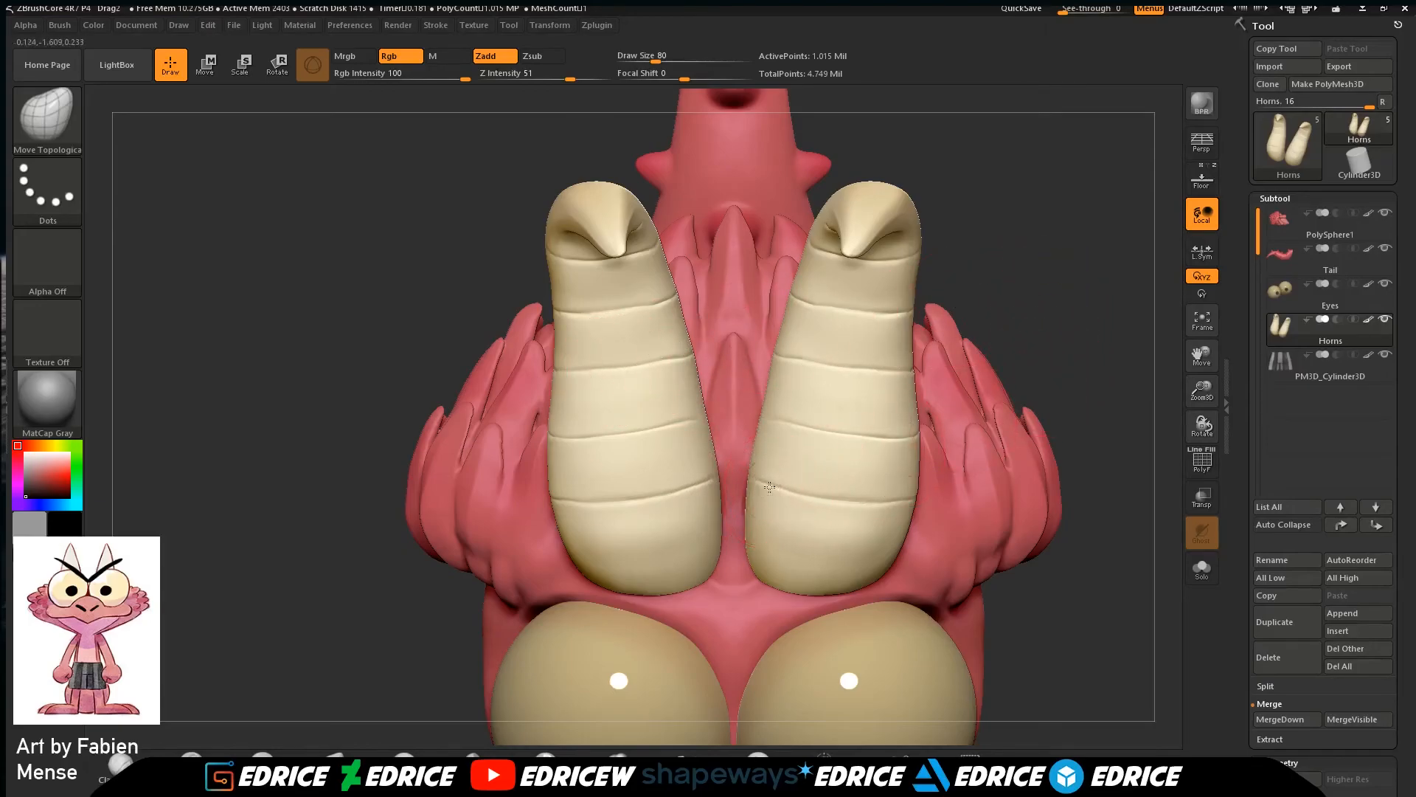
Examine the whole character with perspective enabled, from a three-quarter angle and from the front.
drag(1086, 398, 1118, 482)
click(1203, 324)
click(1202, 145)
drag(1203, 392, 1201, 370)
drag(1203, 357, 1130, 392)
drag(1099, 490, 1040, 502)
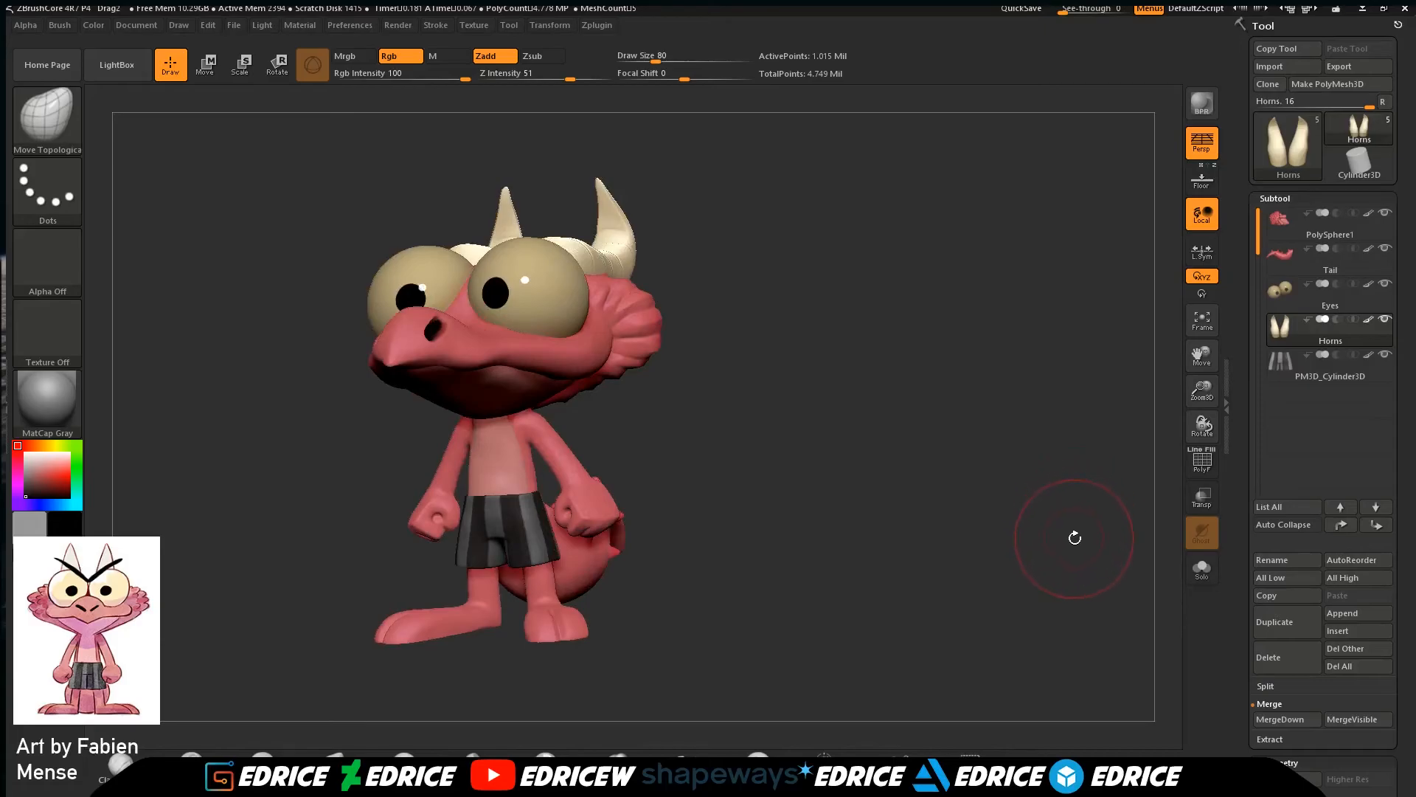
drag(1074, 550, 1151, 492)
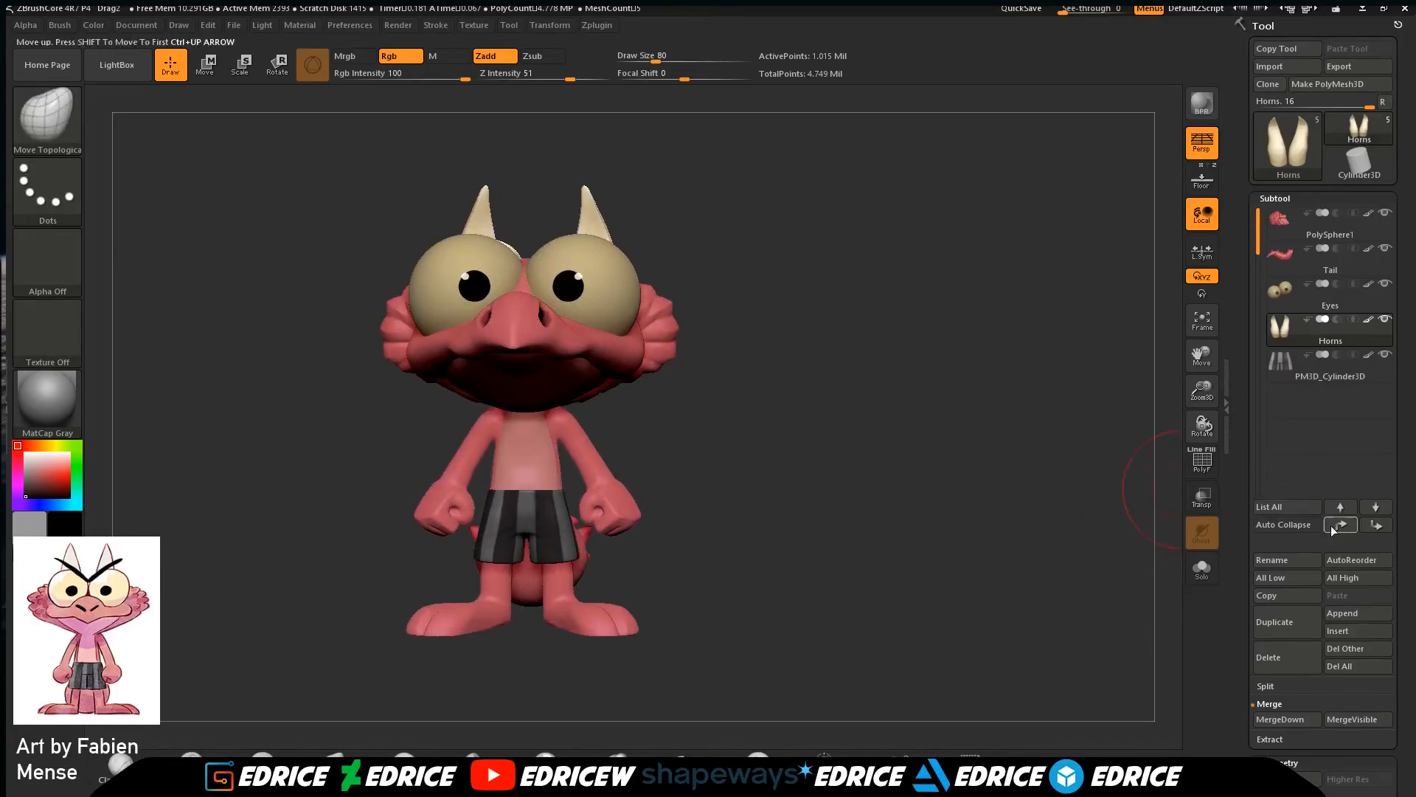
Append a Sphere3D subtool, make it active and raise it above the character's head with perspective off.
click(1364, 617)
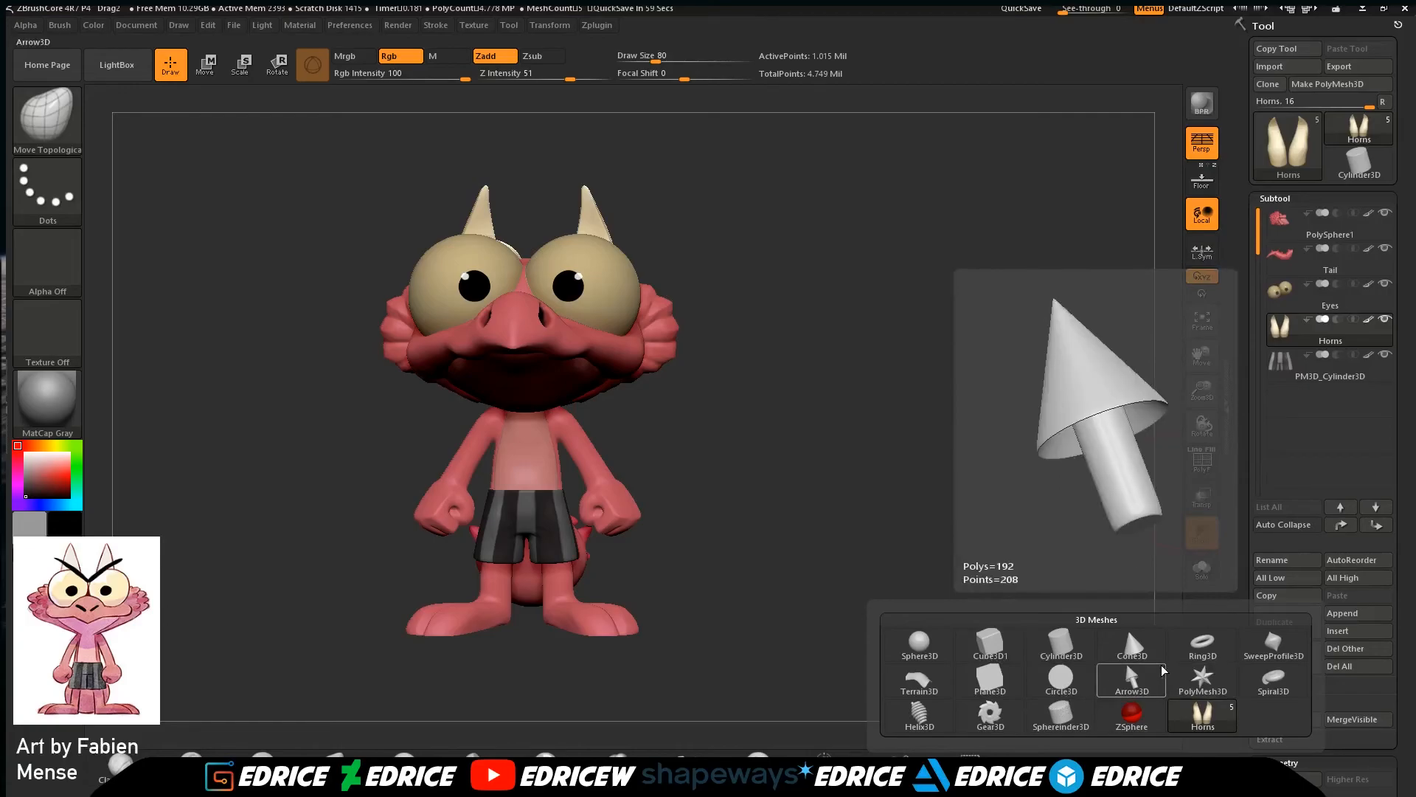
click(917, 643)
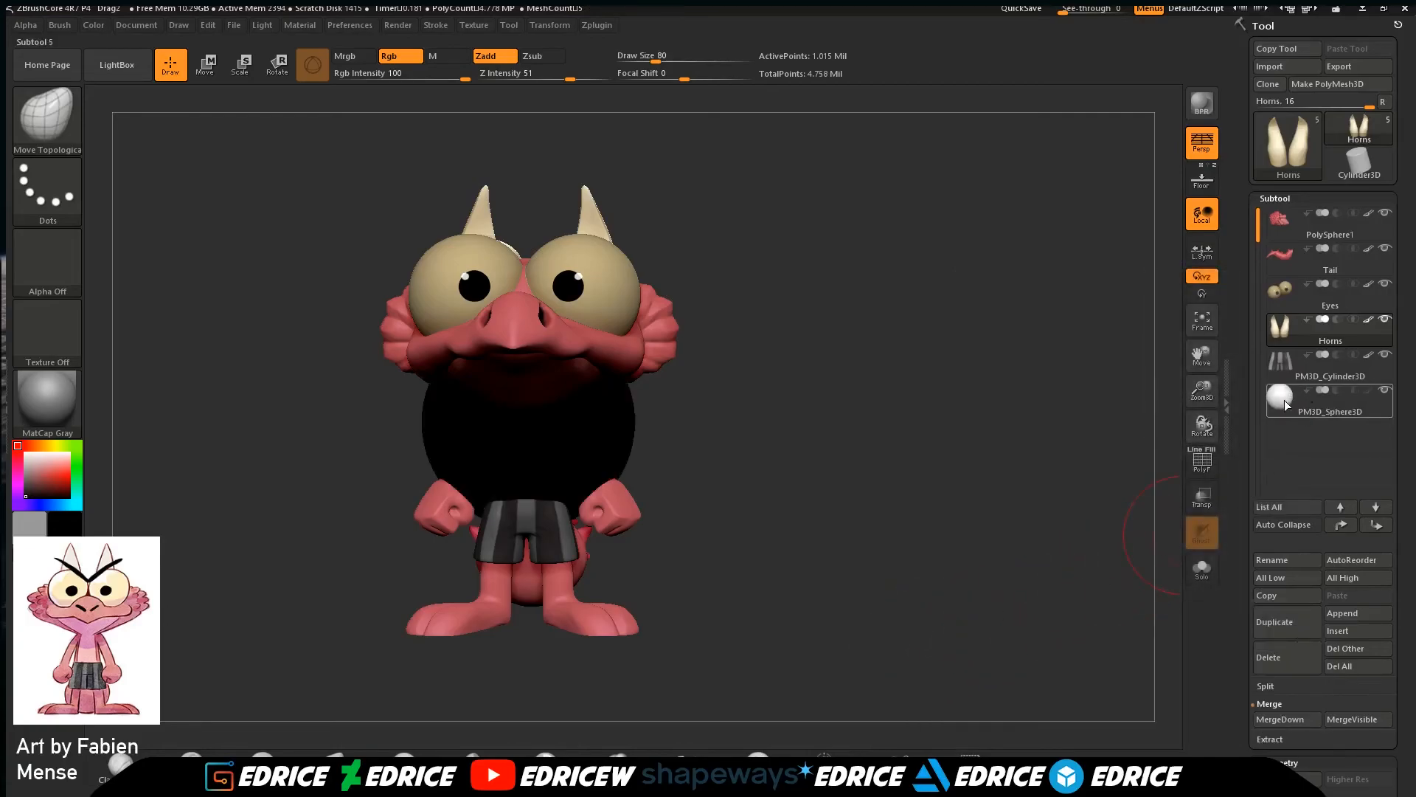
click(1285, 405)
click(217, 70)
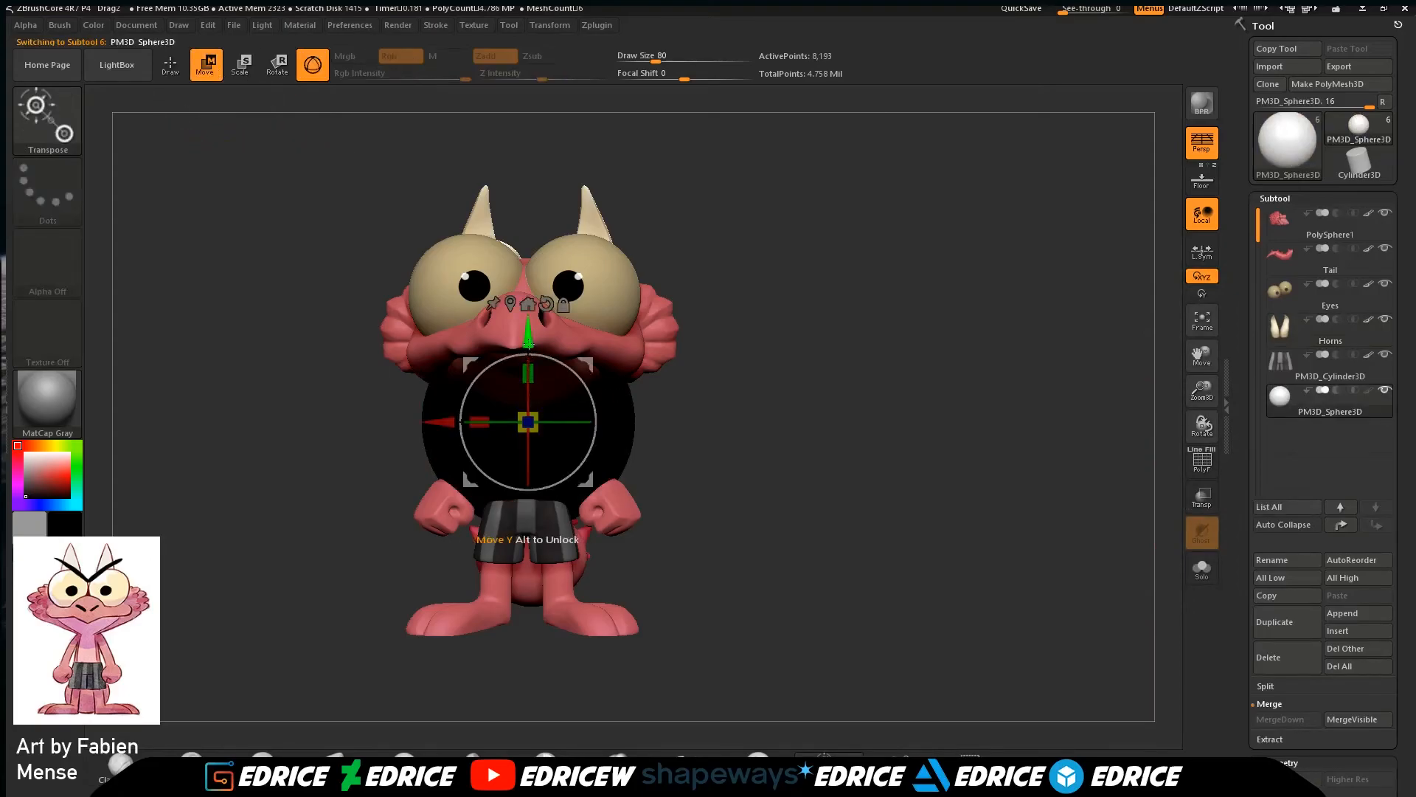
click(1203, 143)
drag(1202, 354, 1333, 441)
drag(696, 478, 702, 572)
drag(691, 441, 691, 144)
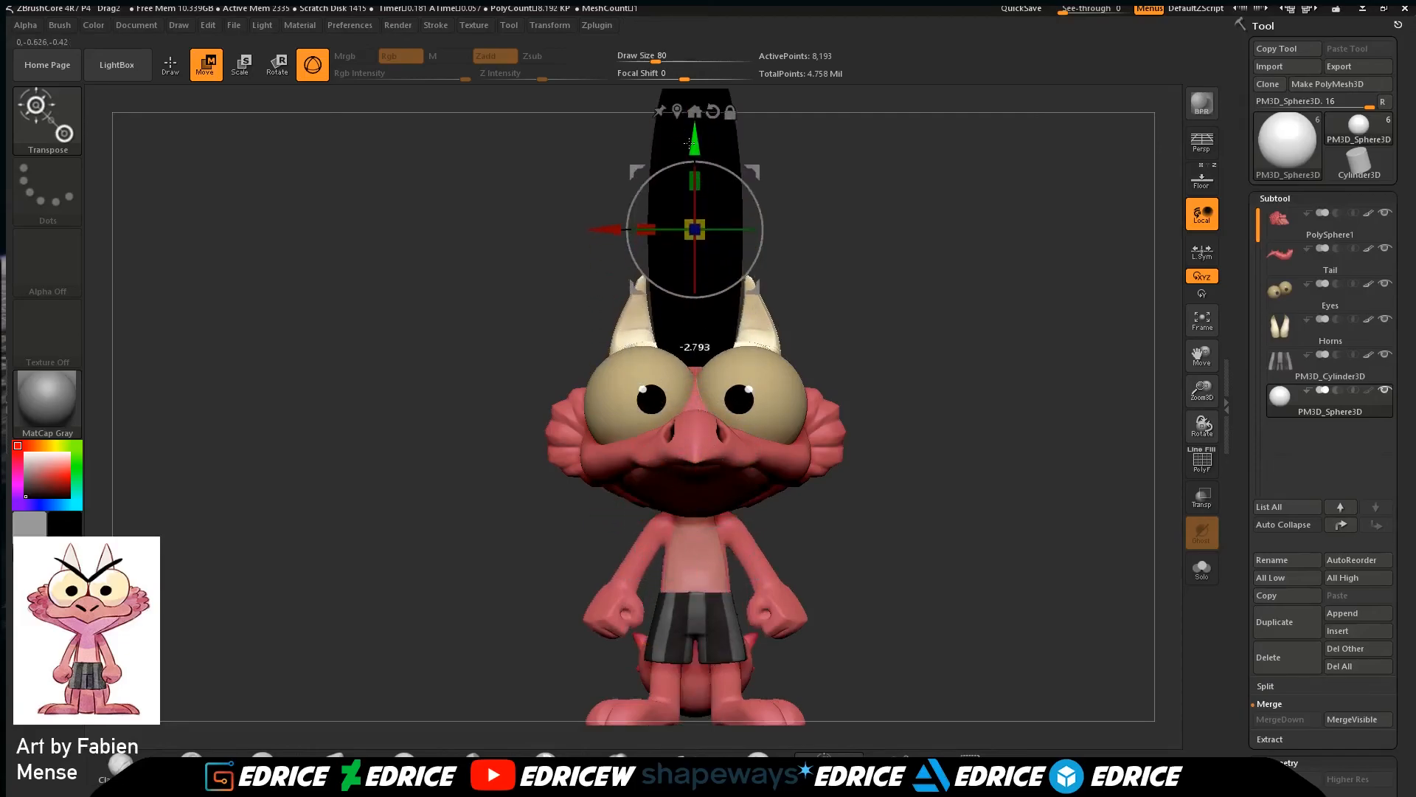
Scale the new sphere down and narrow it into a slim vertical spindle above the head.
drag(695, 230, 709, 347)
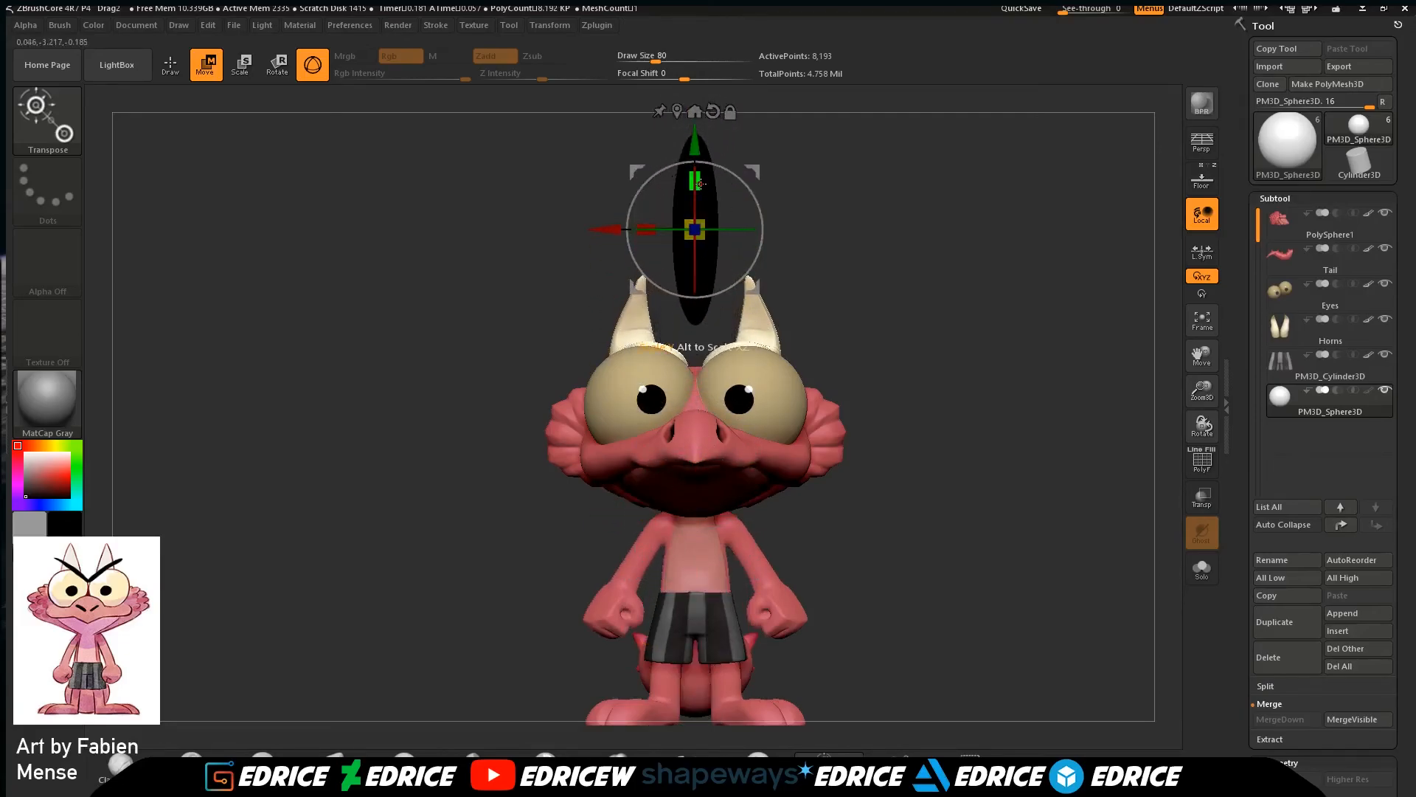
drag(699, 184, 696, 153)
drag(703, 218, 694, 248)
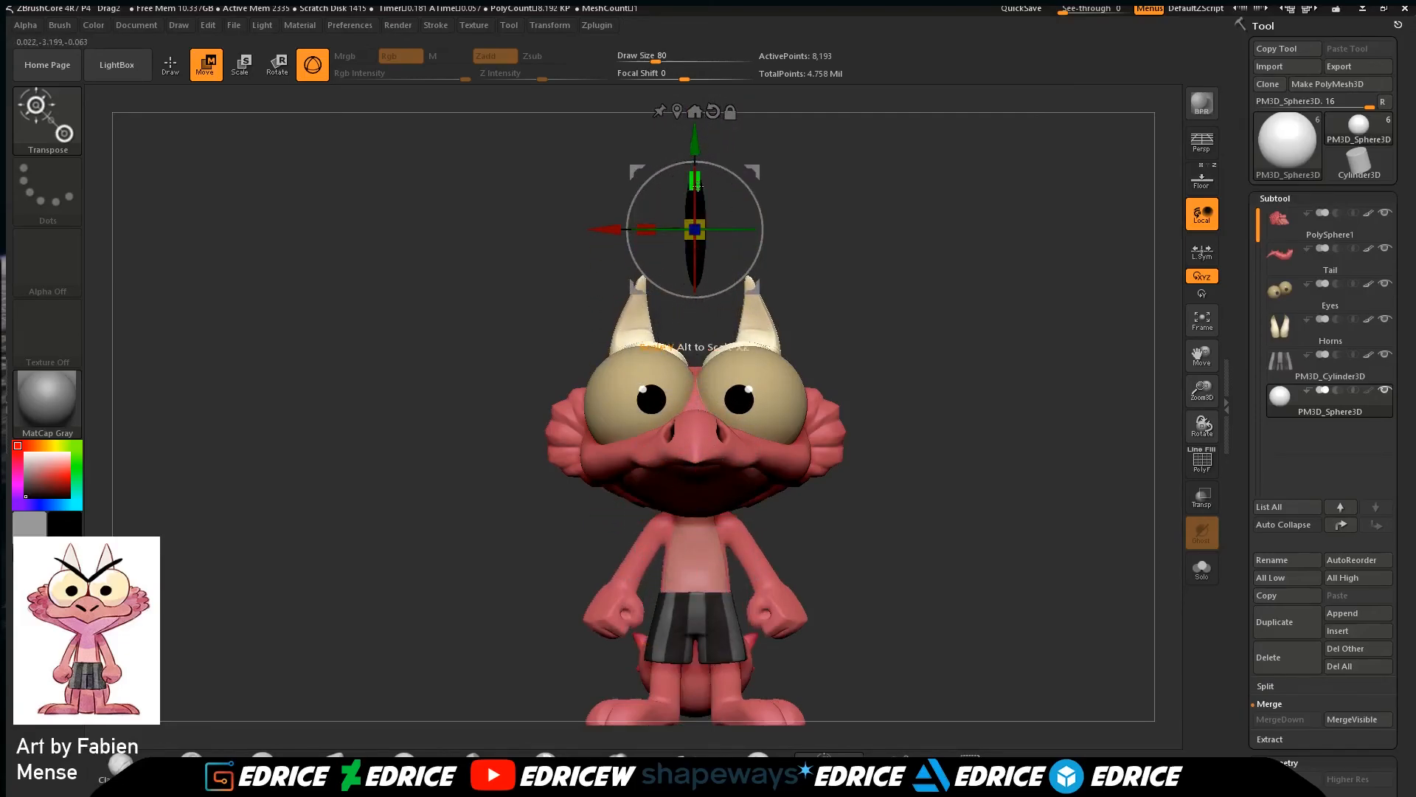
mouse_move(950, 244)
mouse_down()
mouse_move(1019, 245)
mouse_move(923, 250)
mouse_up()
drag(703, 219, 700, 229)
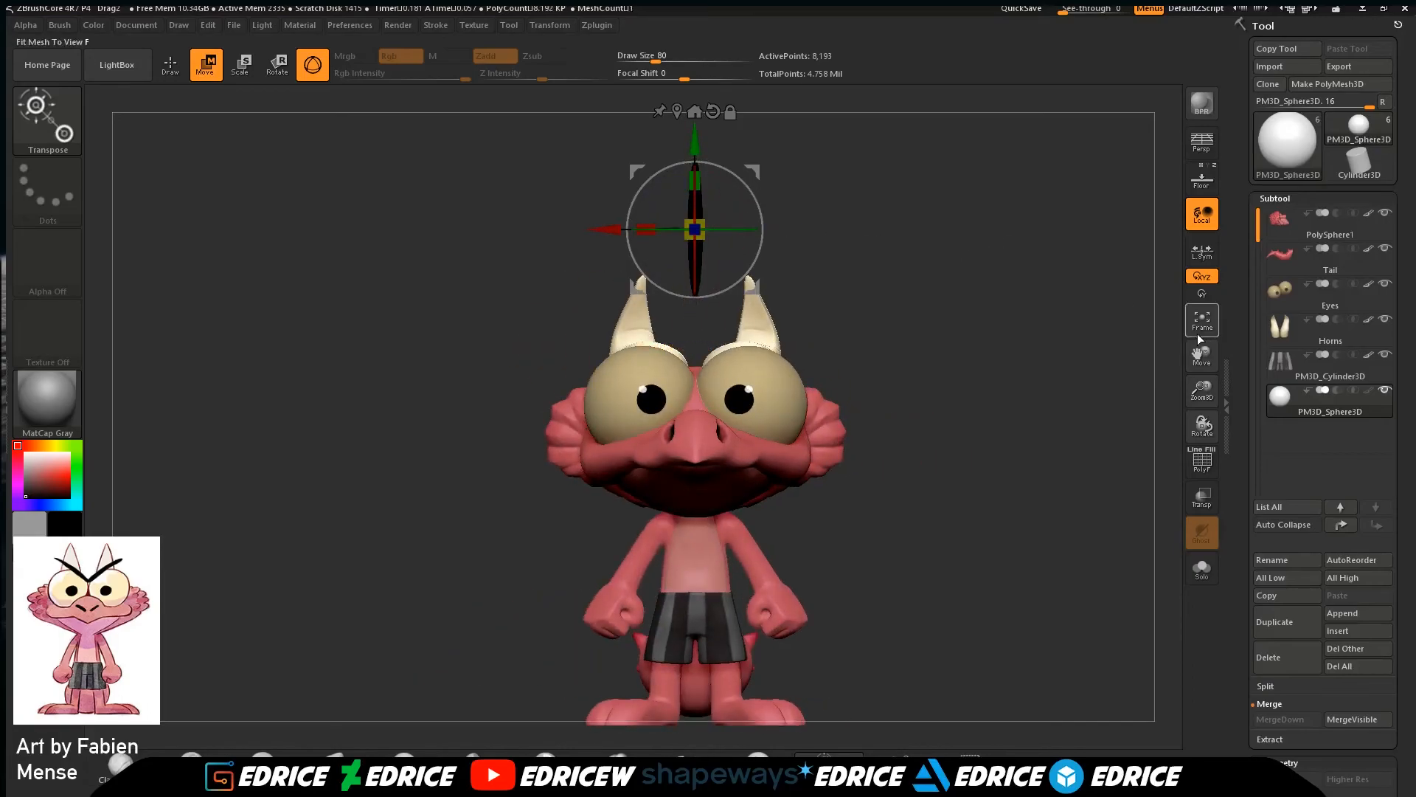
Show the reference image and move the spindle down and forward to the brow in front of the eyes.
click(1199, 181)
drag(1041, 245, 1031, 284)
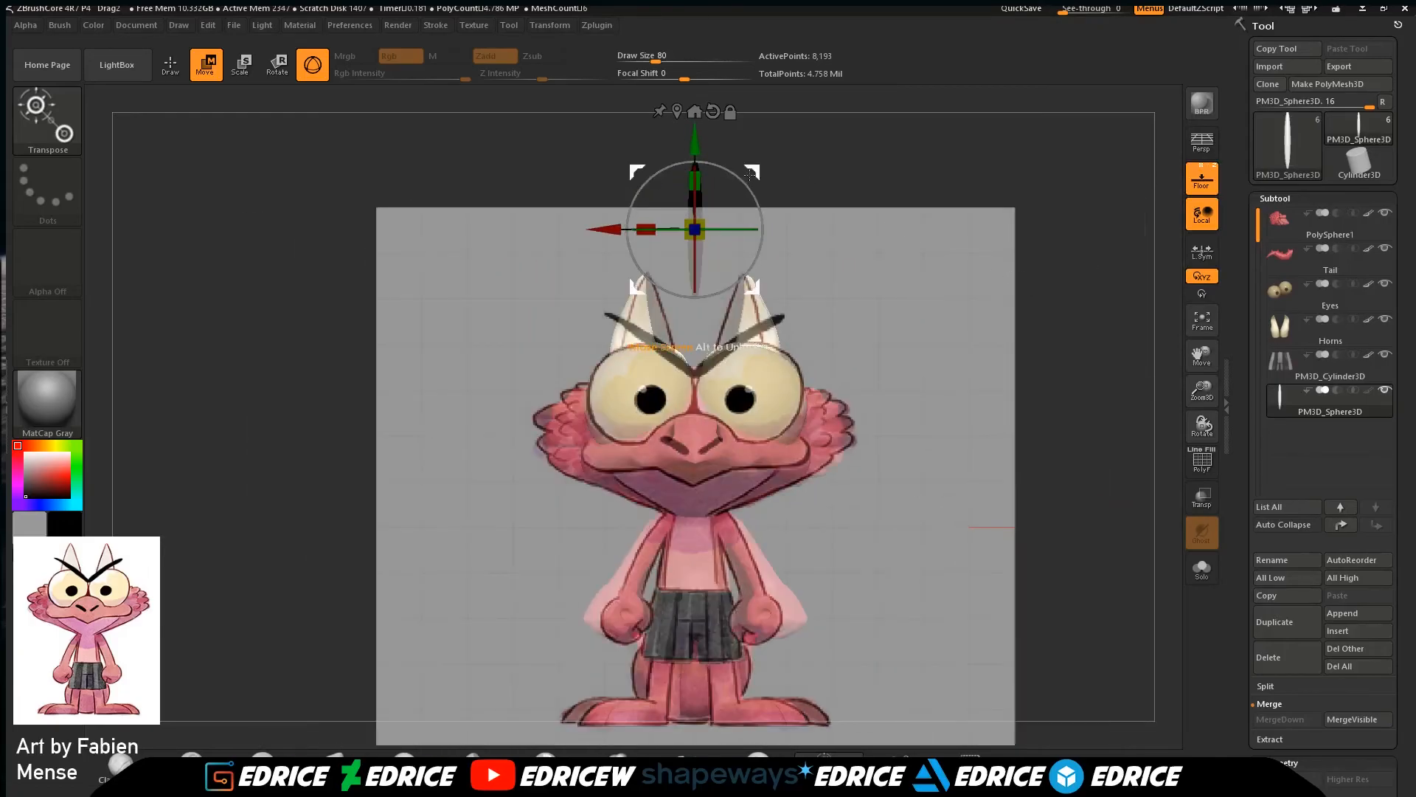
drag(750, 172, 748, 256)
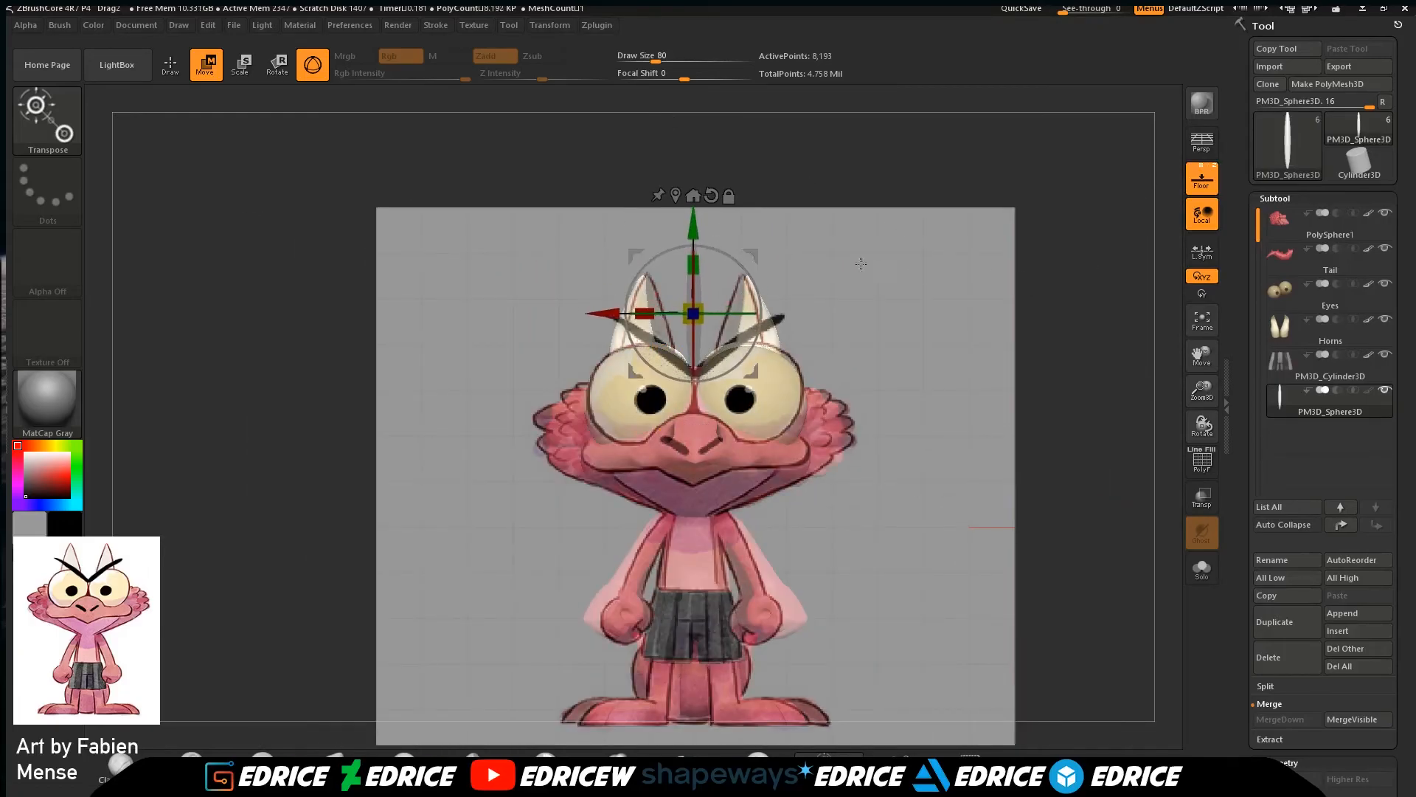
shift+drag(922, 260, 1014, 270)
drag(762, 258, 906, 270)
drag(902, 318, 853, 286)
shift+drag(962, 322, 878, 316)
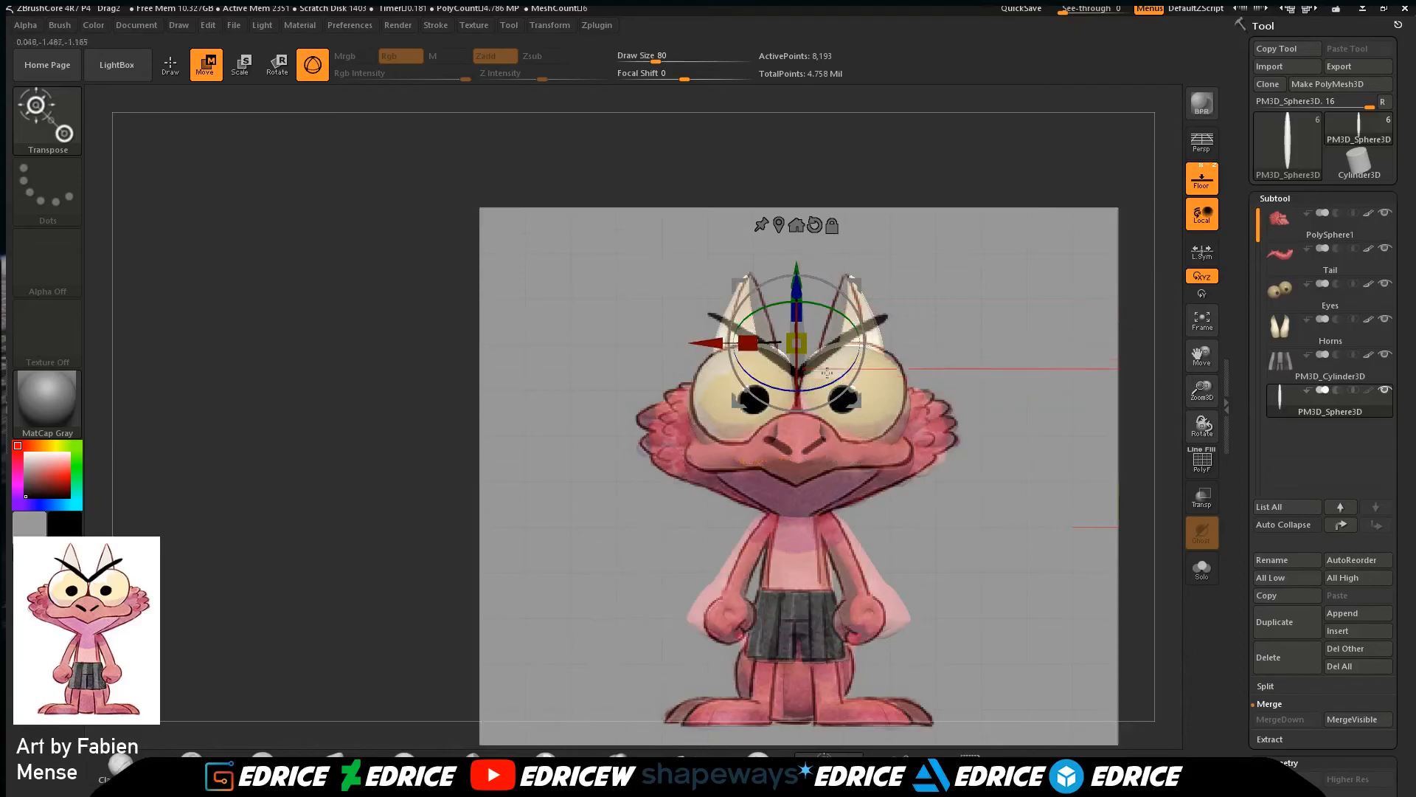
Rotate the spindle diagonally and shift it over the eyebrow on the left side of the reference drawing.
drag(817, 387, 863, 377)
drag(855, 283, 812, 280)
mouse_move(1033, 346)
shift+mouse_down()
mouse_move(1149, 352)
mouse_move(1008, 350)
shift+mouse_up()
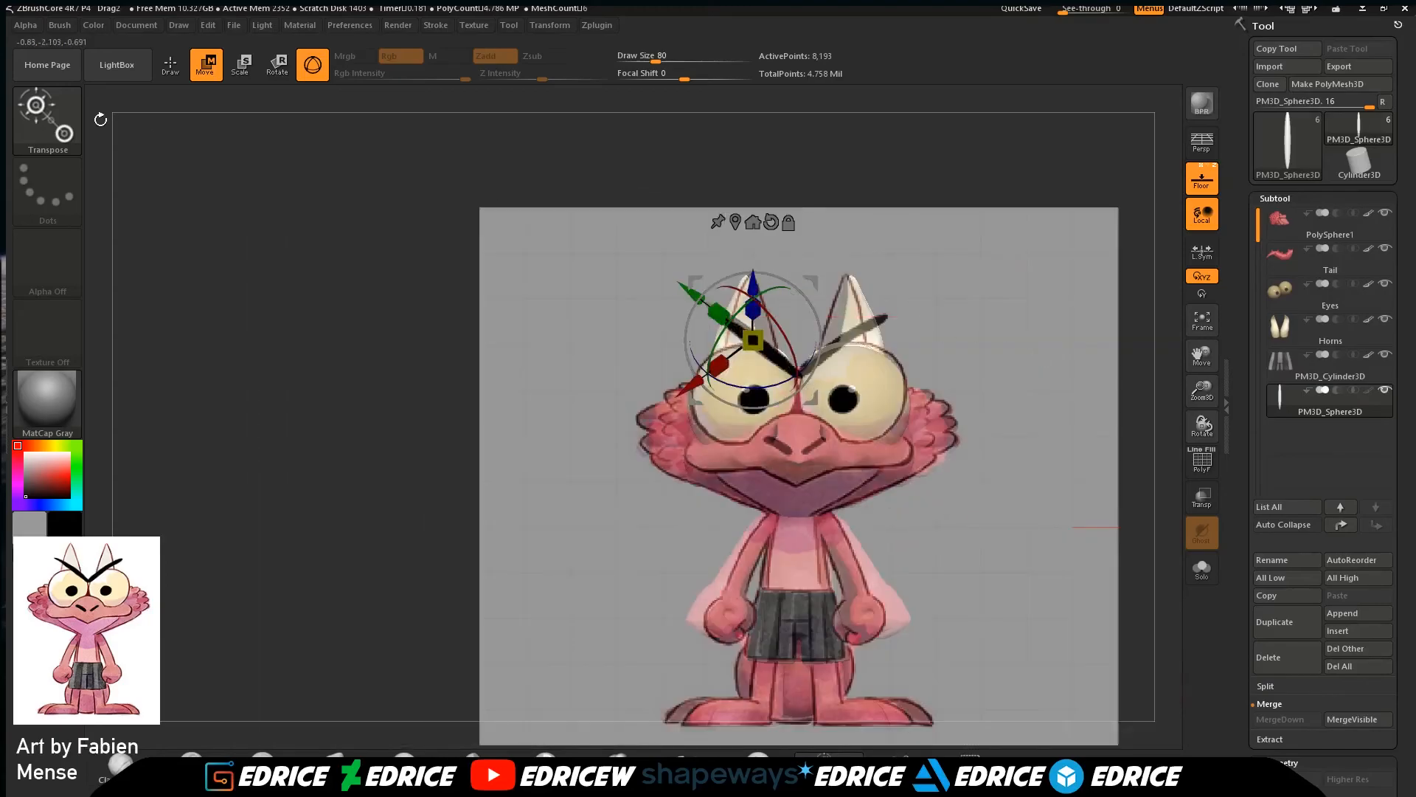
Bend the spindle to follow the drawn eyebrow's outline with the Move Topological brush at draw size 132.
key(q)
drag(1204, 391, 1209, 457)
drag(1203, 357, 1189, 421)
drag(656, 59, 667, 59)
drag(651, 343, 650, 347)
mouse_move(705, 391)
mouse_down()
mouse_move(687, 361)
mouse_move(712, 353)
mouse_move(710, 391)
mouse_up()
key(ctrl+z)
drag(502, 600, 601, 509)
mouse_move(710, 346)
shift+mouse_down()
mouse_move(662, 350)
mouse_move(710, 360)
shift+mouse_up()
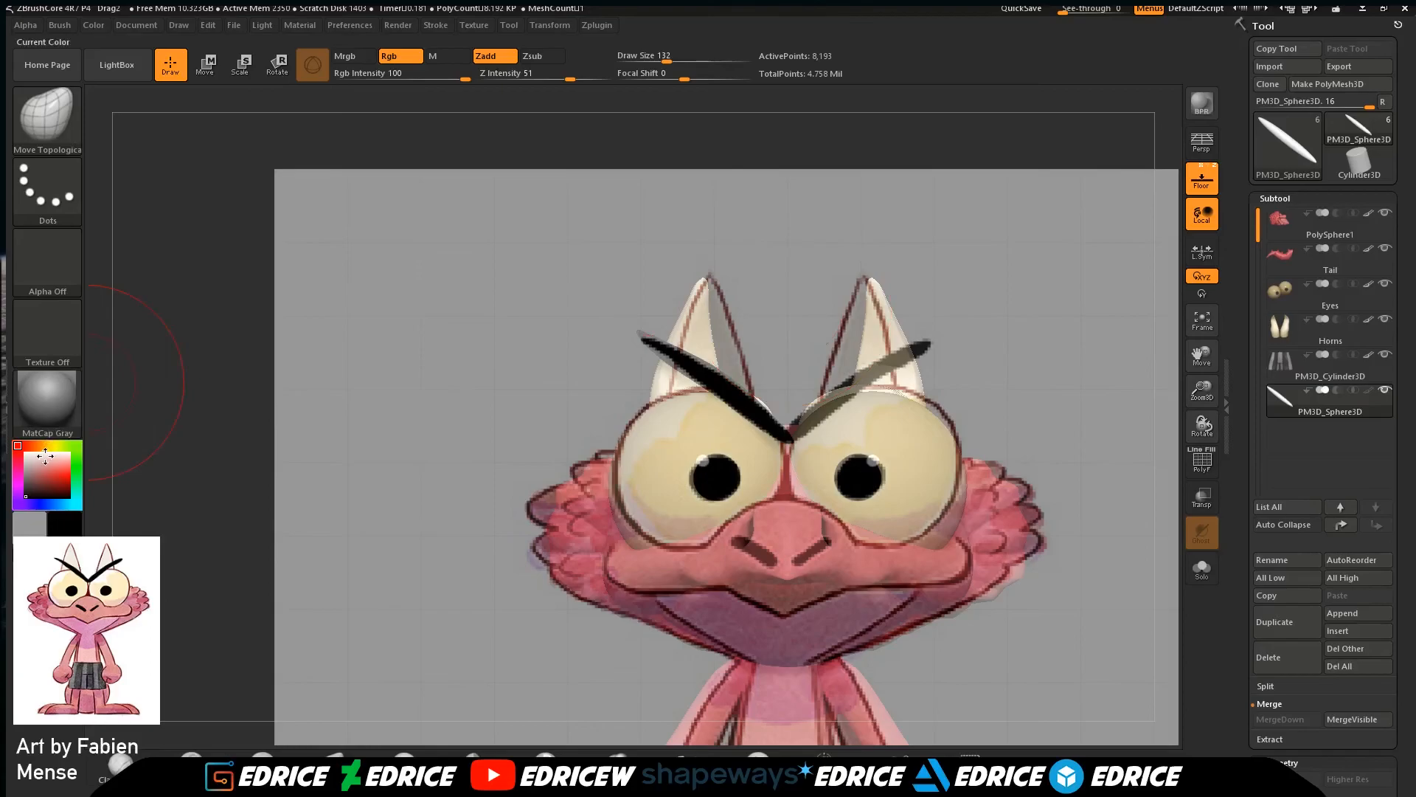
Fill the eyebrow with black and duplicate it onto the other side with Mirror And Weld, hiding the reference image.
click(93, 20)
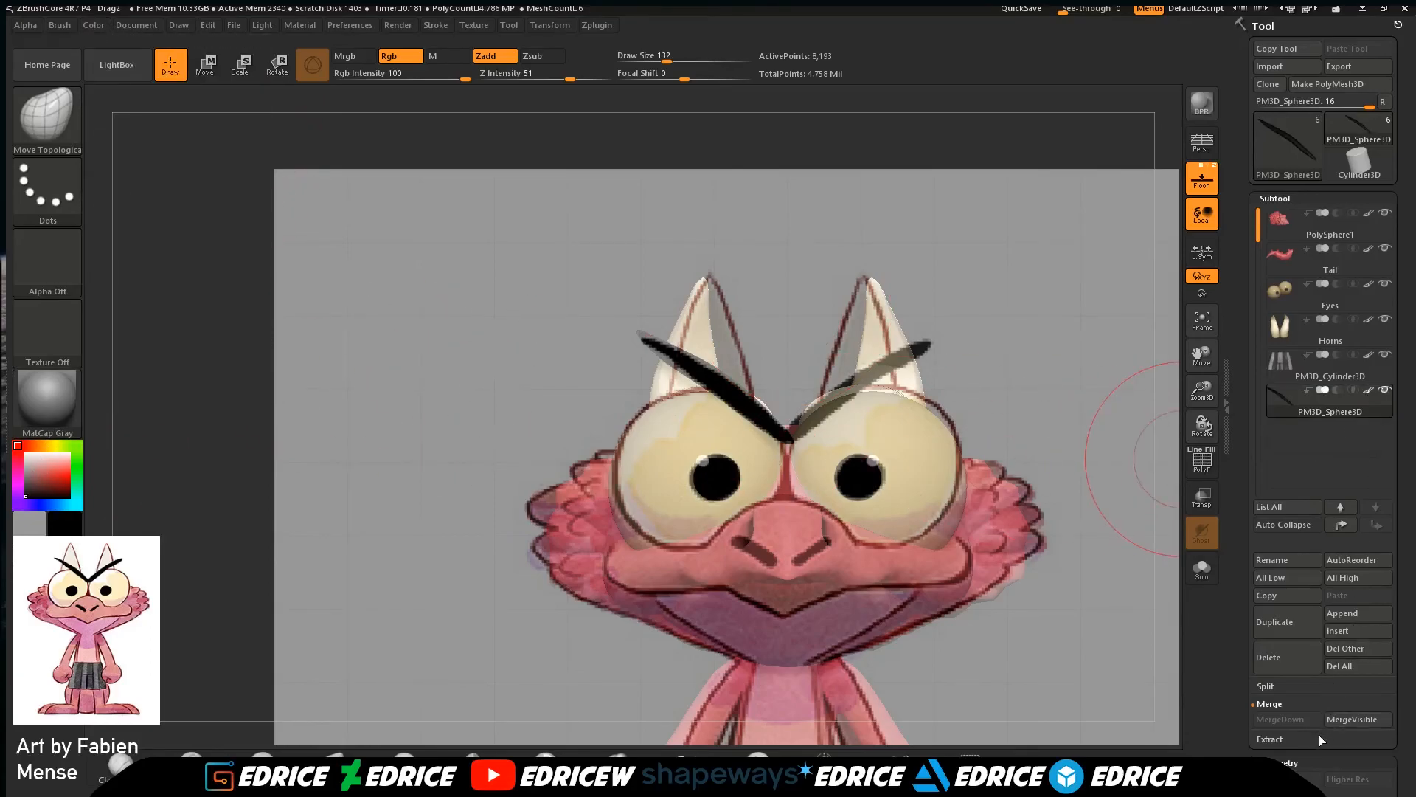
drag(1299, 756, 1304, 728)
scroll(1304, 729, down, 4)
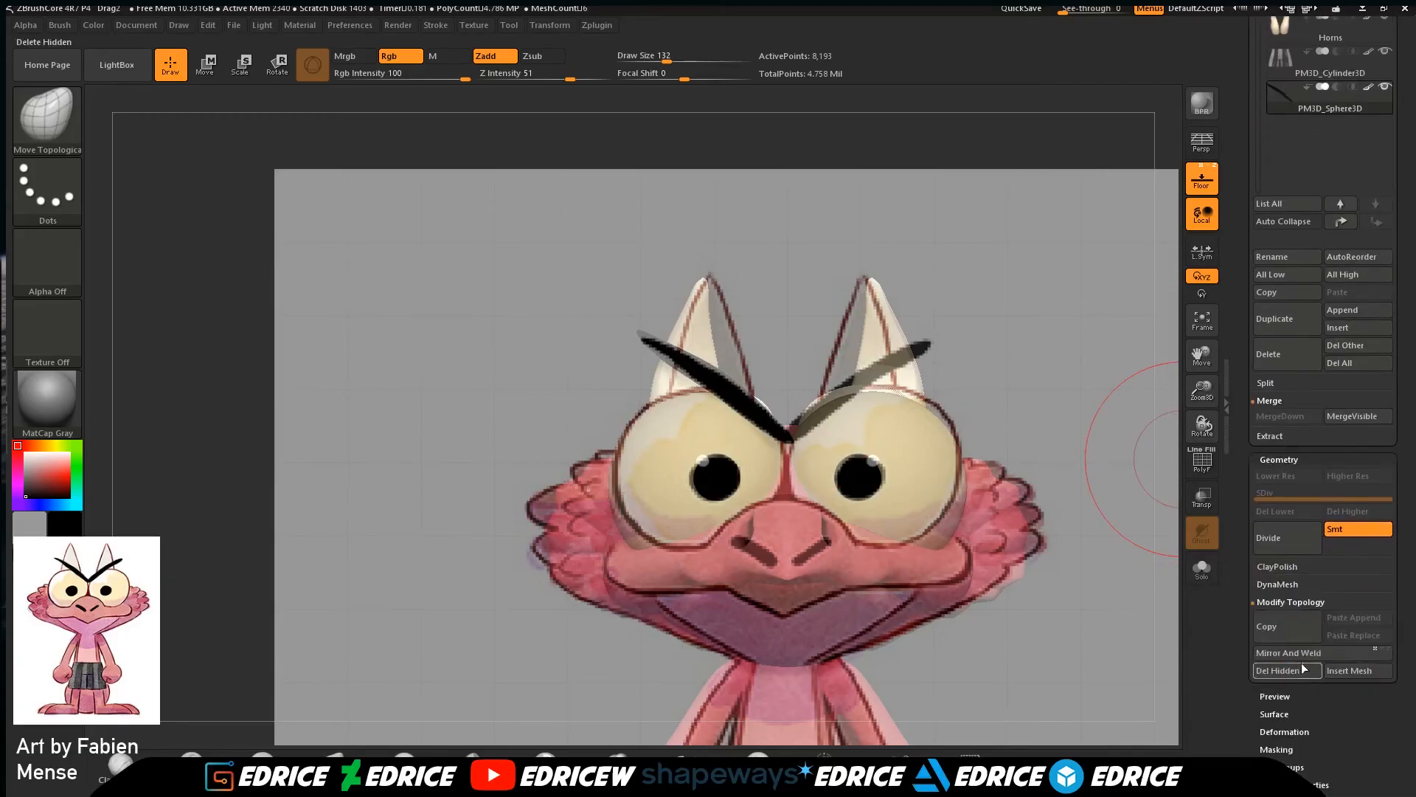
click(1304, 653)
click(1123, 689)
click(1202, 179)
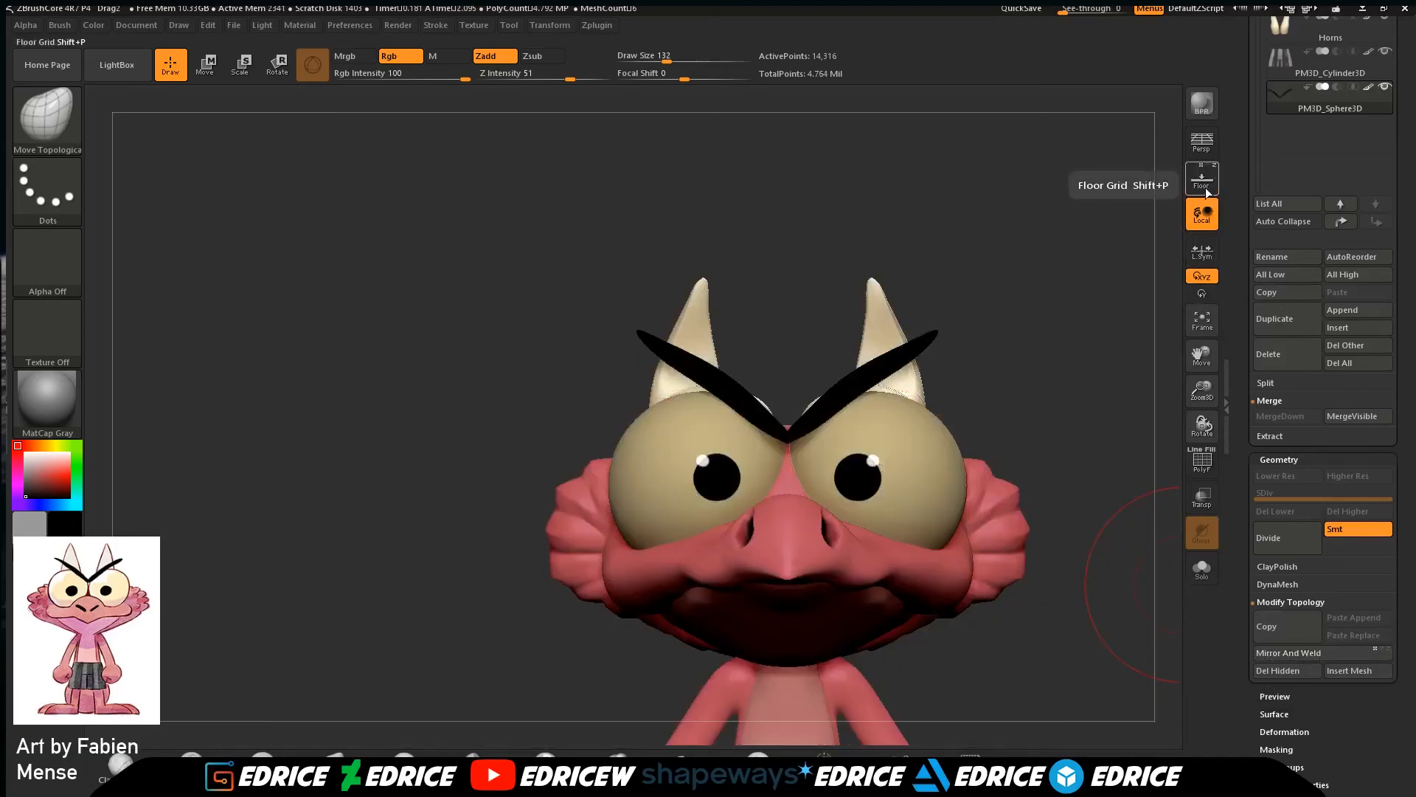
click(1202, 320)
click(1202, 320)
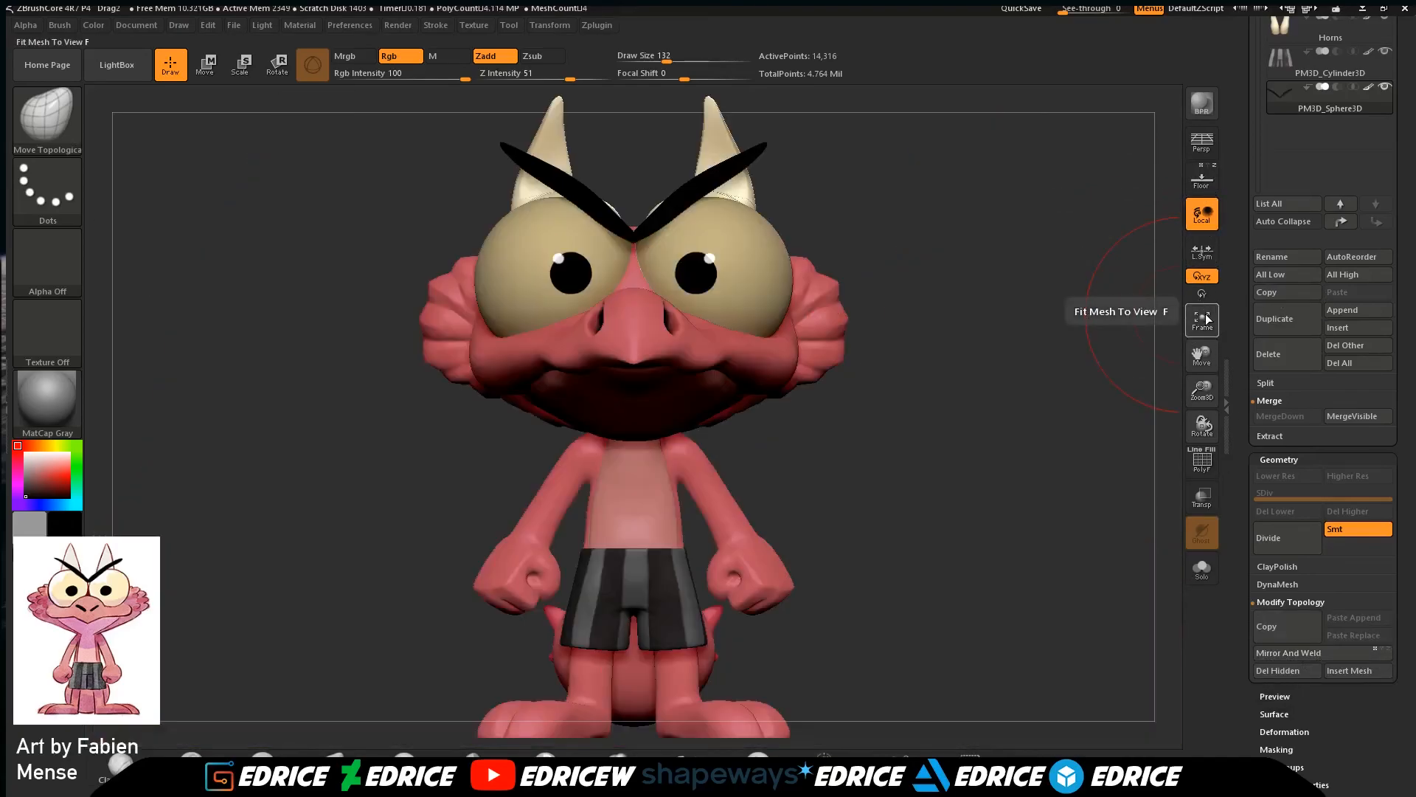
Pull the inner ends of both eyebrows forward at the bridge of the snout, working from above.
drag(1015, 512, 1111, 516)
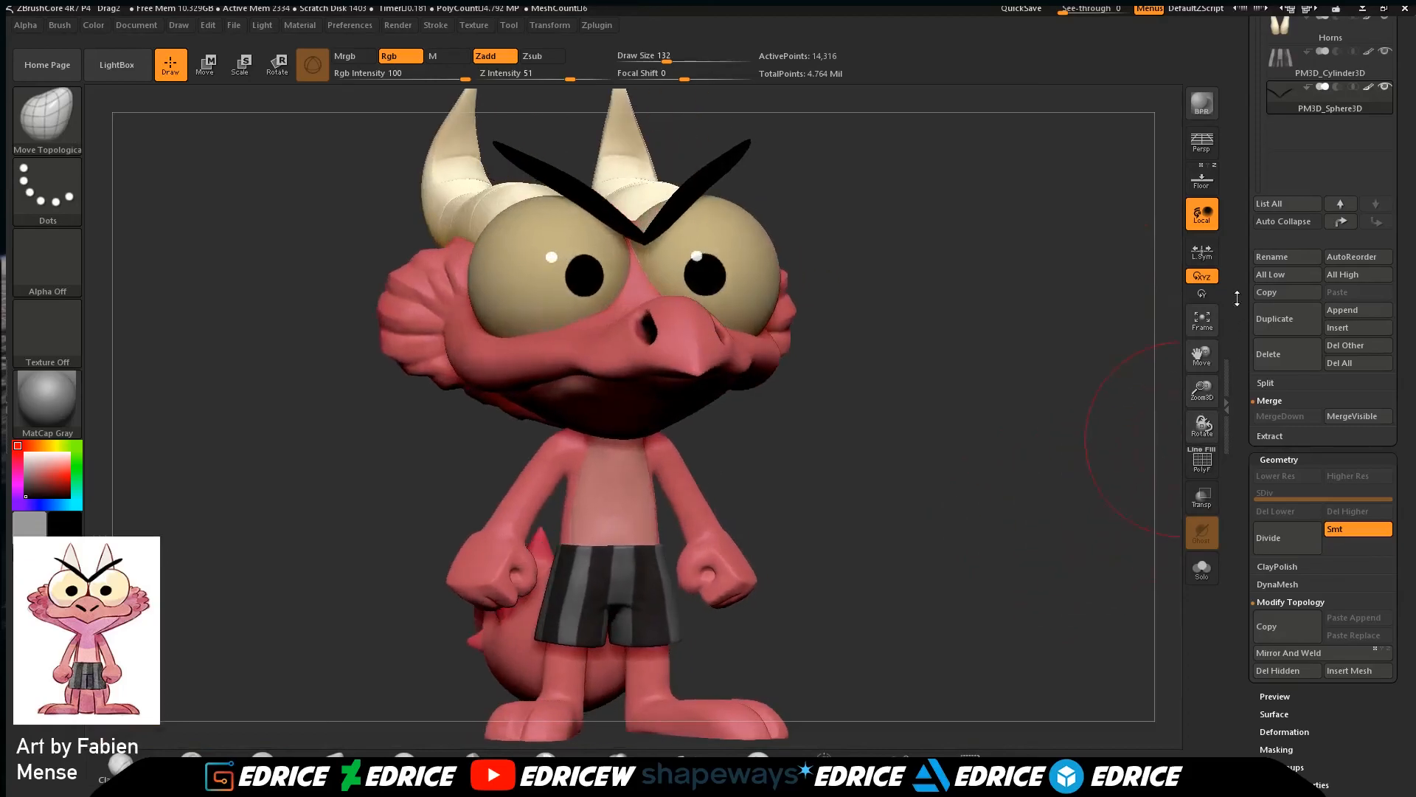
drag(1205, 403, 1204, 381)
drag(1136, 471, 1135, 655)
drag(1205, 391, 1208, 478)
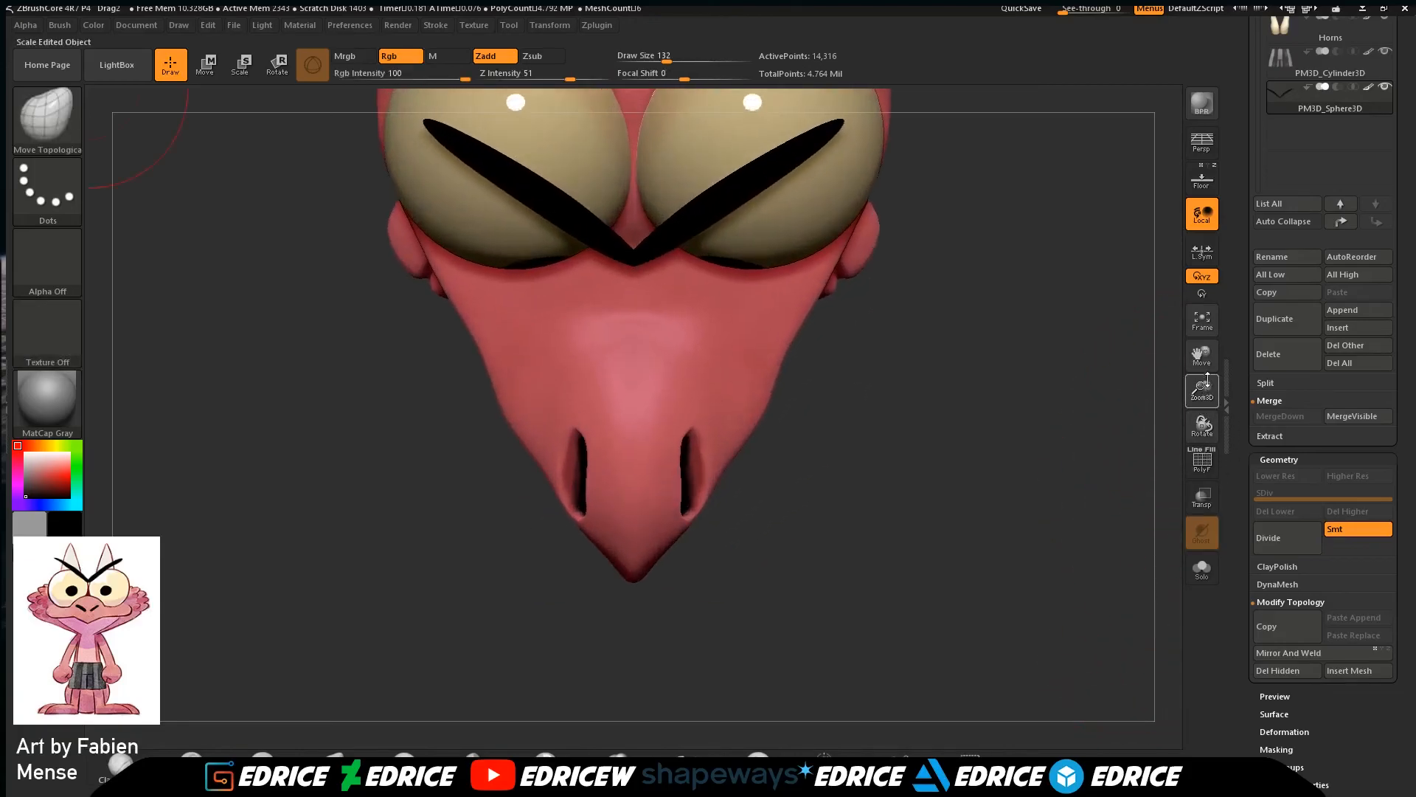
drag(1205, 357, 1208, 464)
scroll(1328, 332, up, 5)
click(1366, 236)
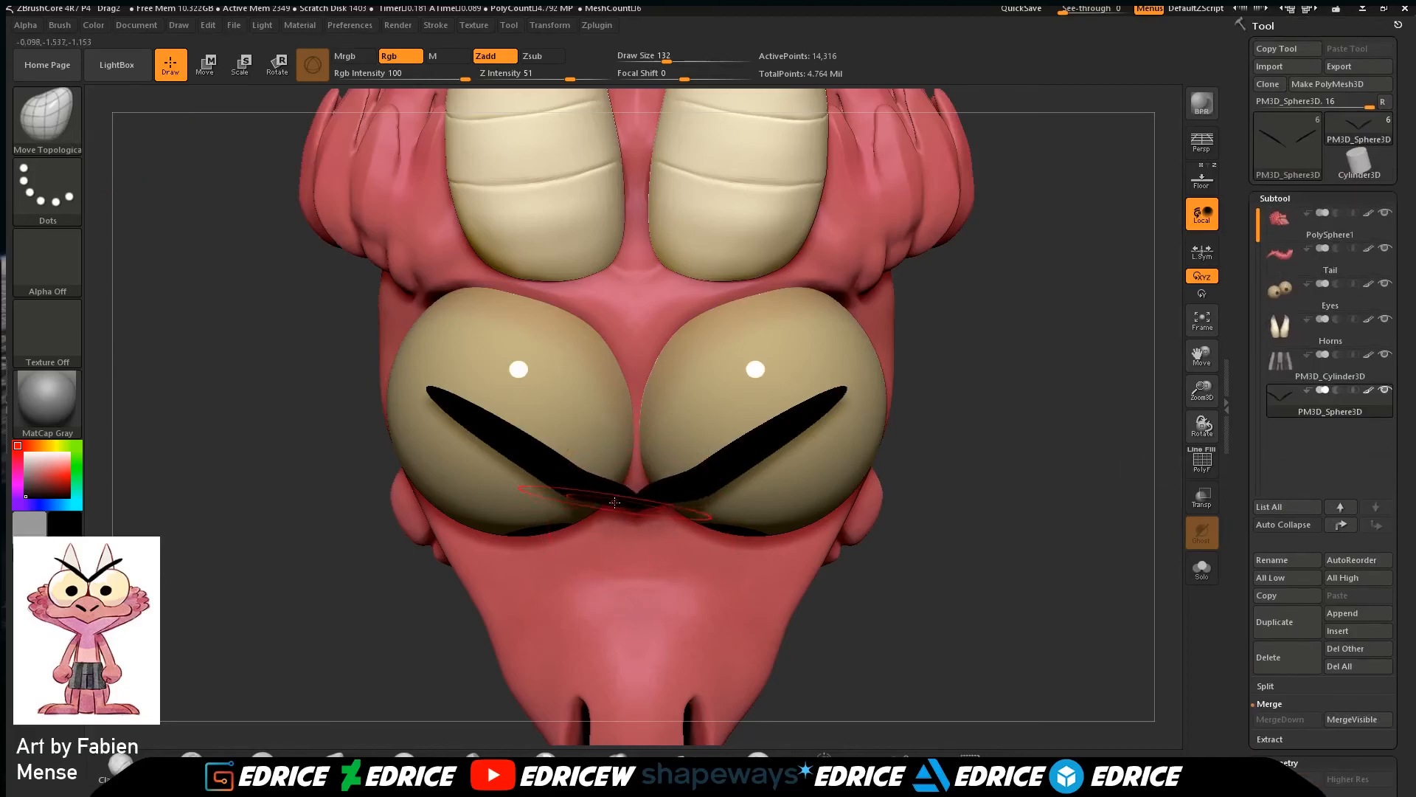
drag(619, 524, 642, 523)
mouse_move(759, 442)
mouse_down()
mouse_move(727, 490)
mouse_move(647, 522)
mouse_move(634, 509)
mouse_move(615, 522)
mouse_move(578, 480)
mouse_up()
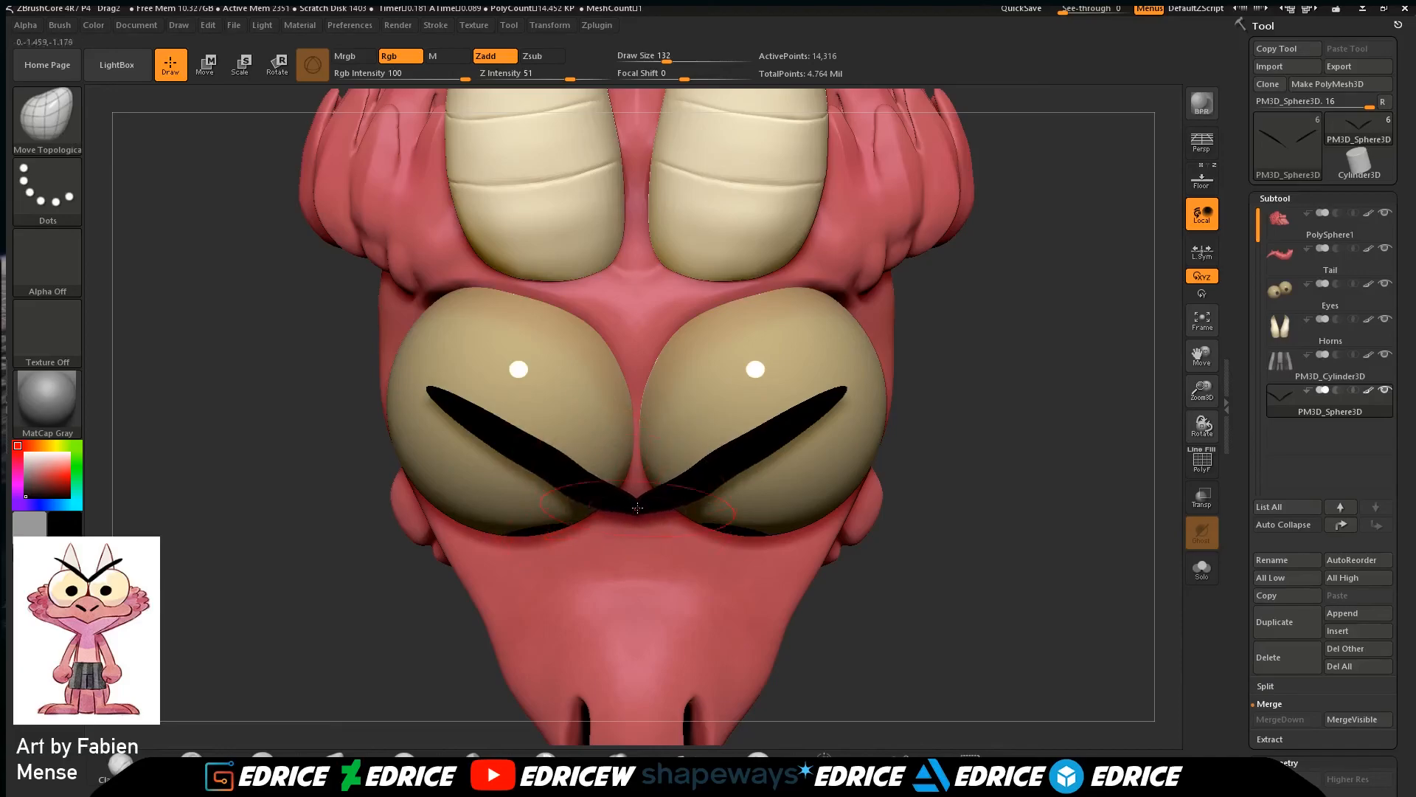
Examine the character with its new eyebrows in perspective from the front, three-quarter and side views.
drag(1027, 411, 1119, 371)
click(1209, 327)
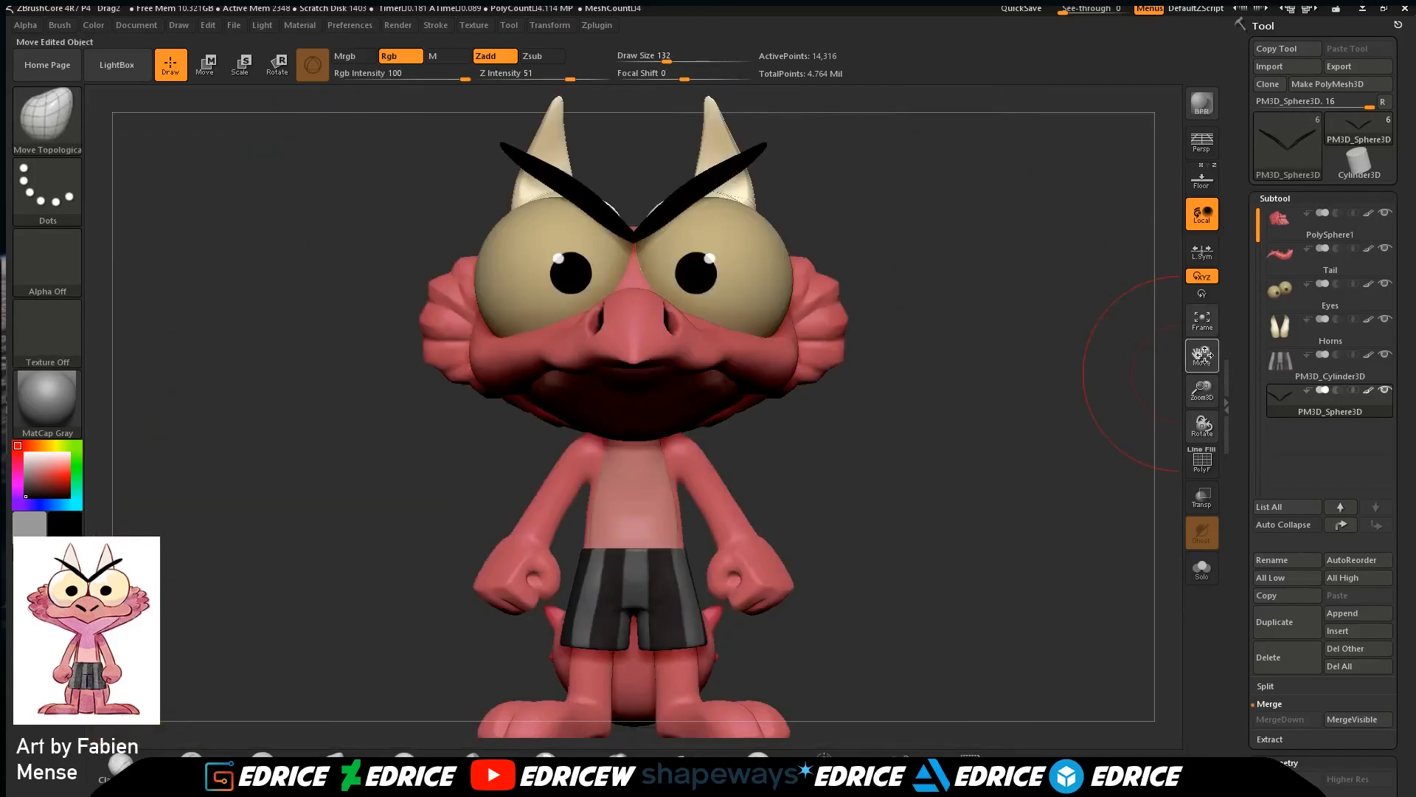
click(1201, 155)
drag(1202, 393, 1194, 365)
drag(1114, 419, 1150, 433)
drag(1206, 350, 1216, 385)
drag(1098, 439, 1168, 448)
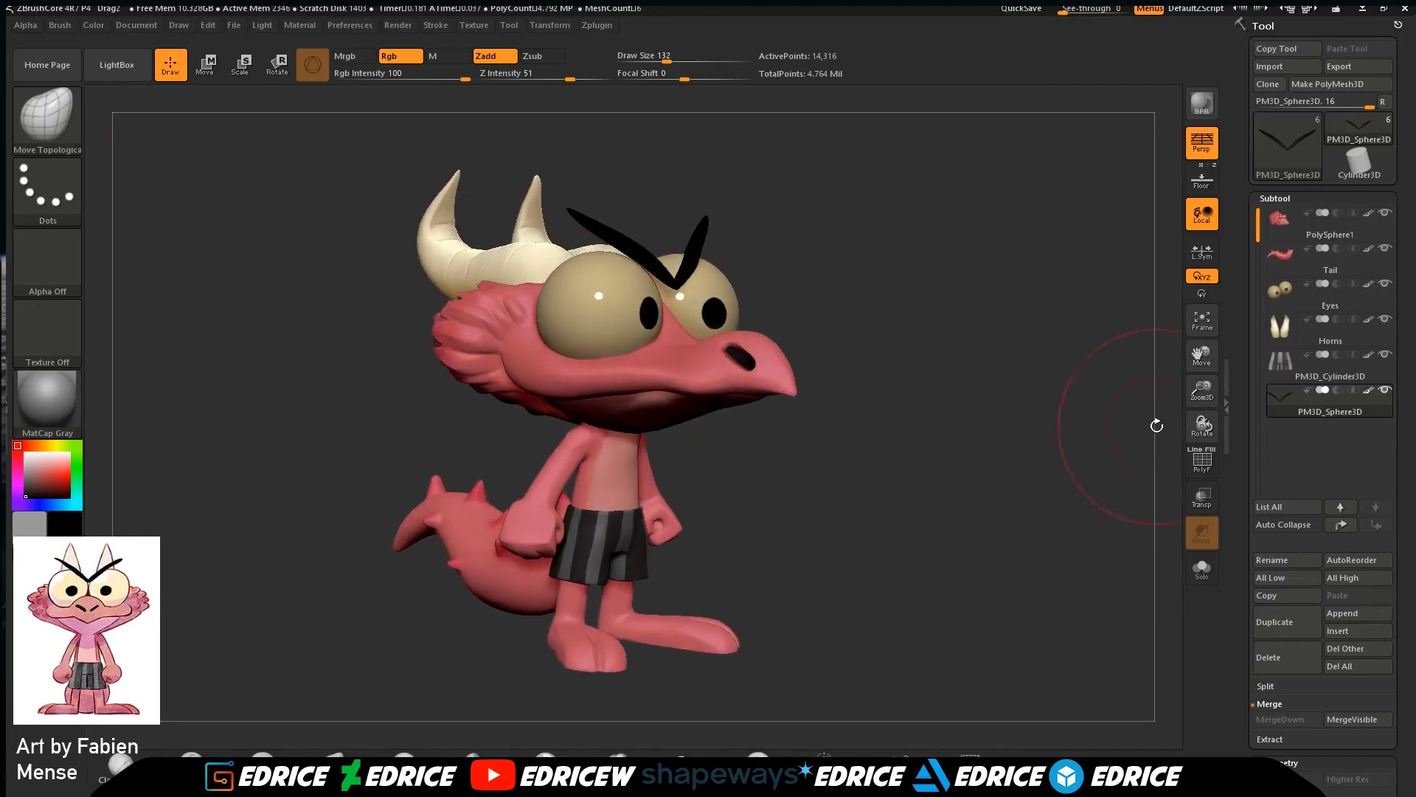
drag(1007, 463, 967, 568)
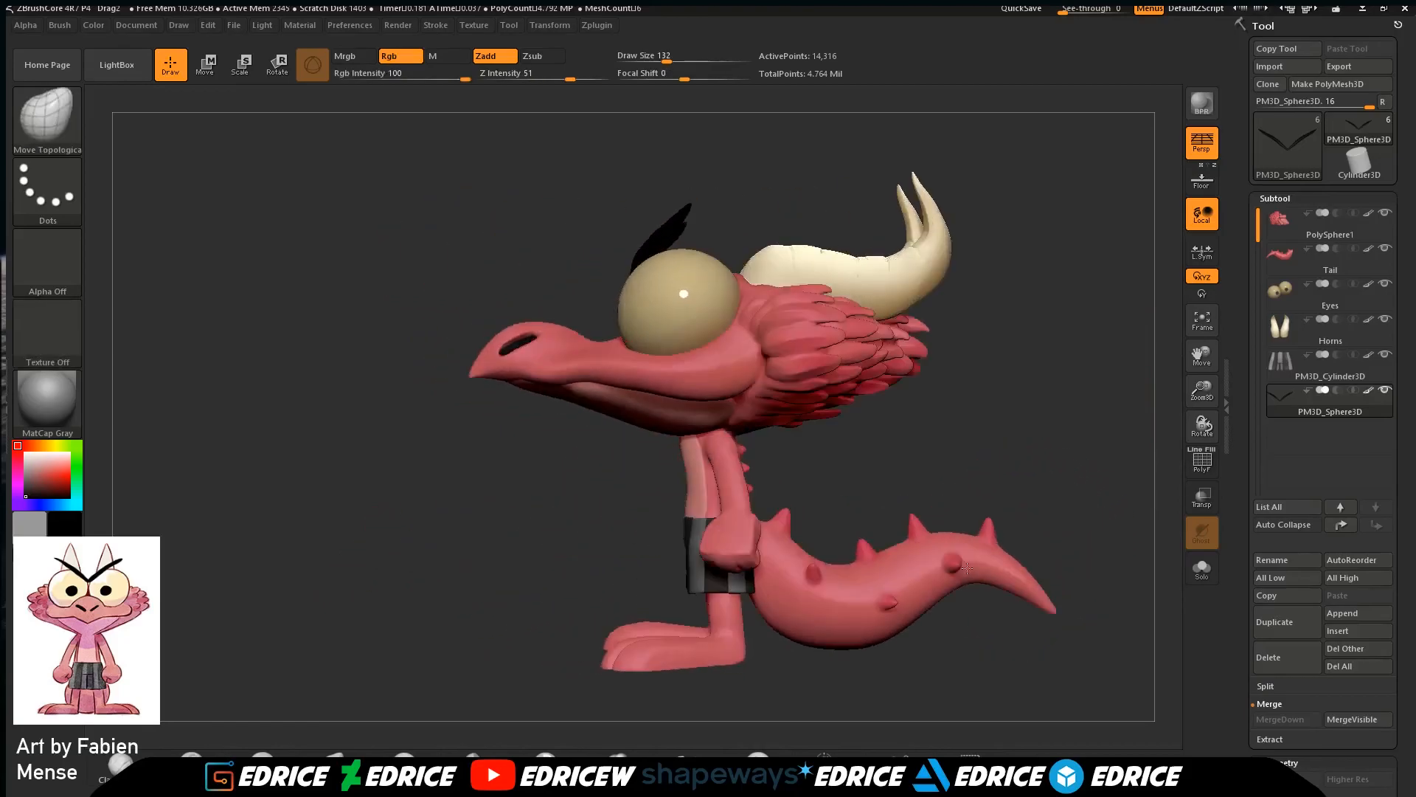
drag(1055, 489, 1097, 512)
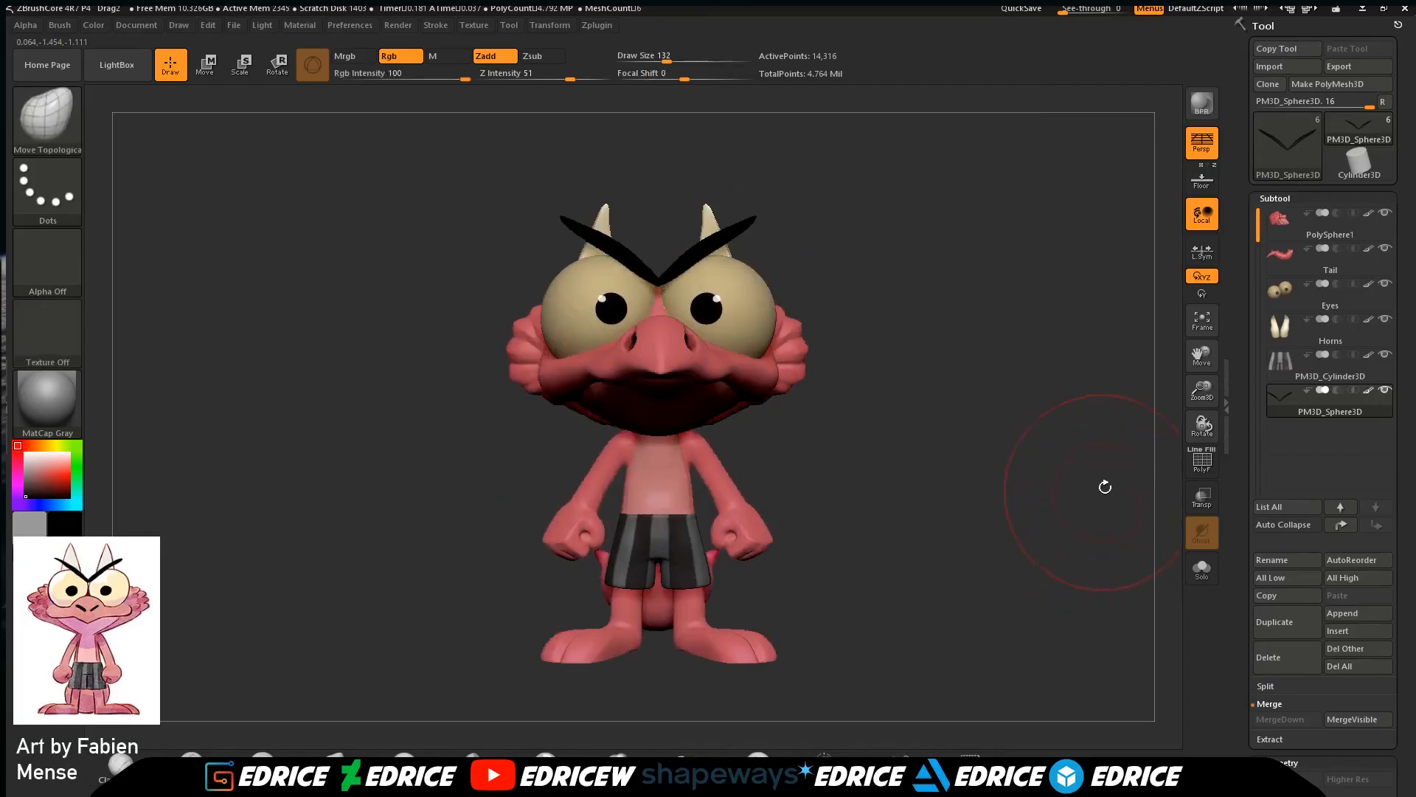
Isolate the PolySphere1 body subtool and set up the hPolish brush at draw size 44 near the eye sockets.
click(1370, 240)
click(1385, 214)
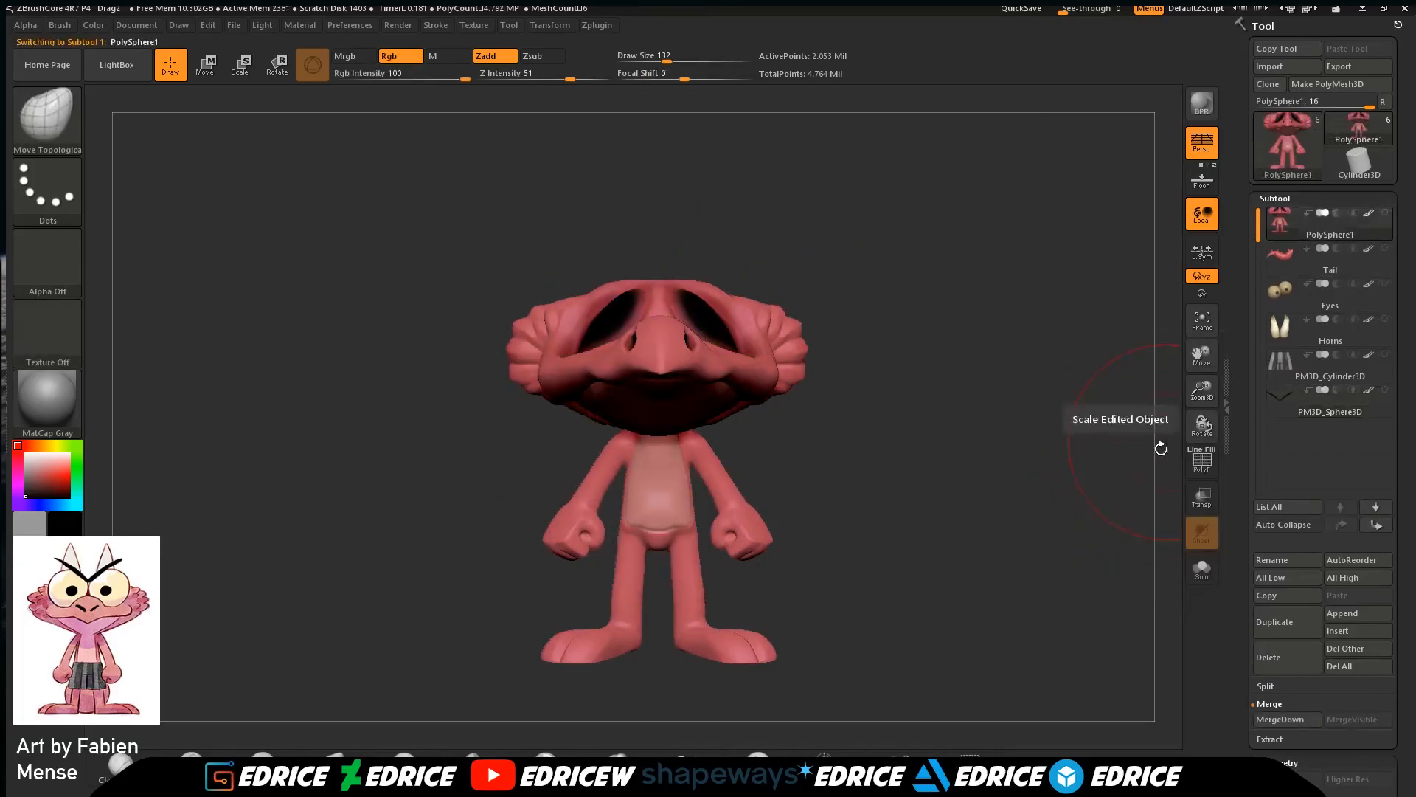
drag(1166, 436, 1181, 490)
drag(1208, 388, 1210, 457)
drag(1203, 359, 1148, 388)
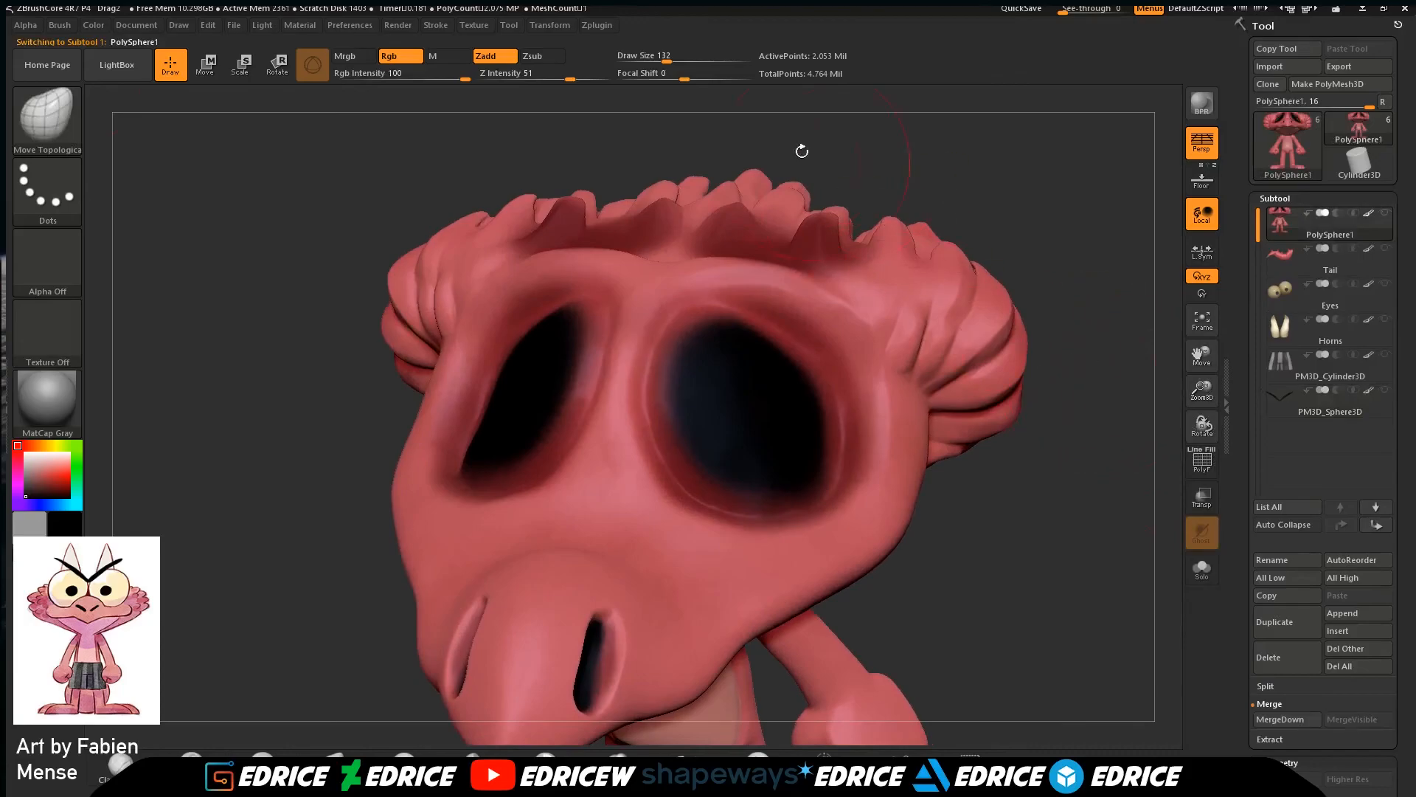
drag(665, 59, 654, 59)
click(67, 140)
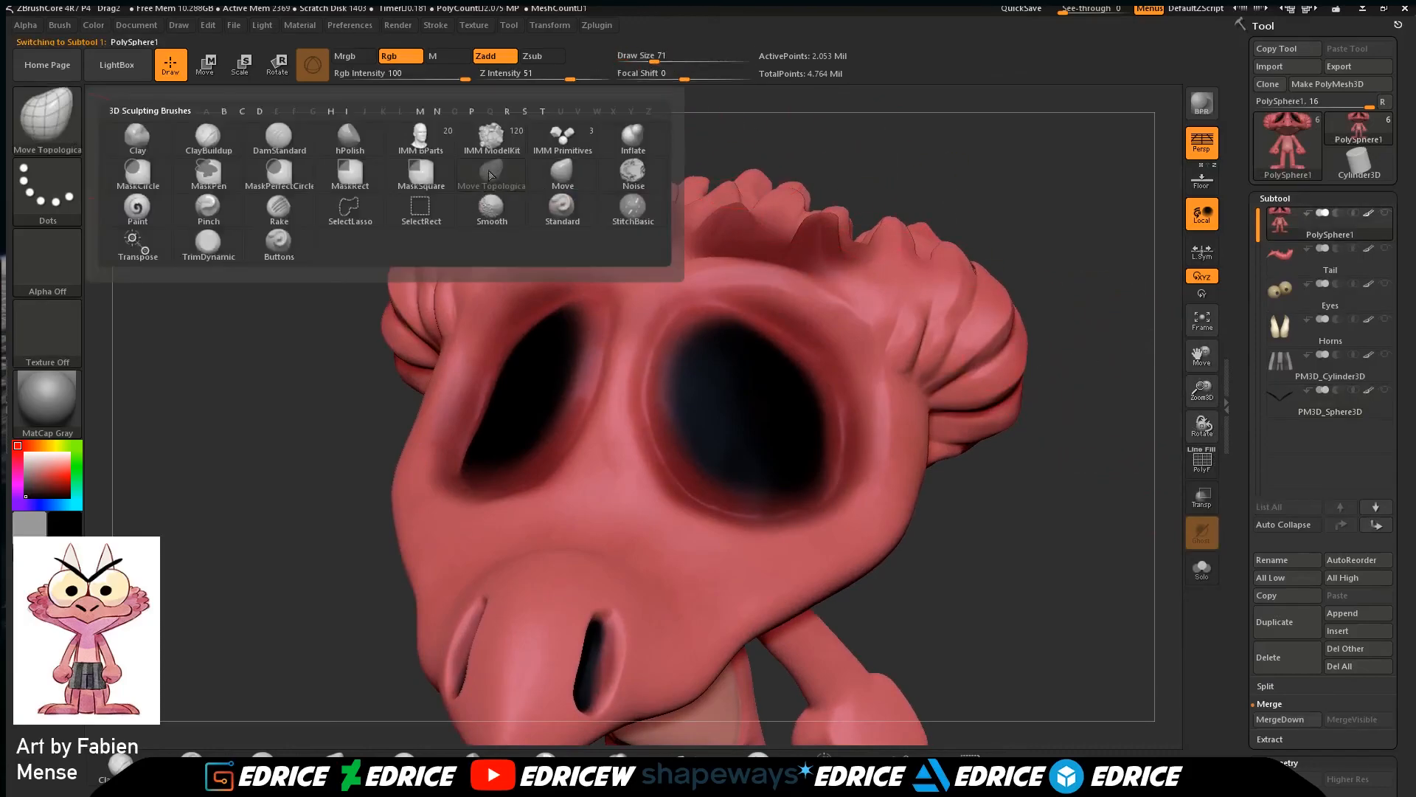
click(350, 136)
drag(1080, 260, 1028, 301)
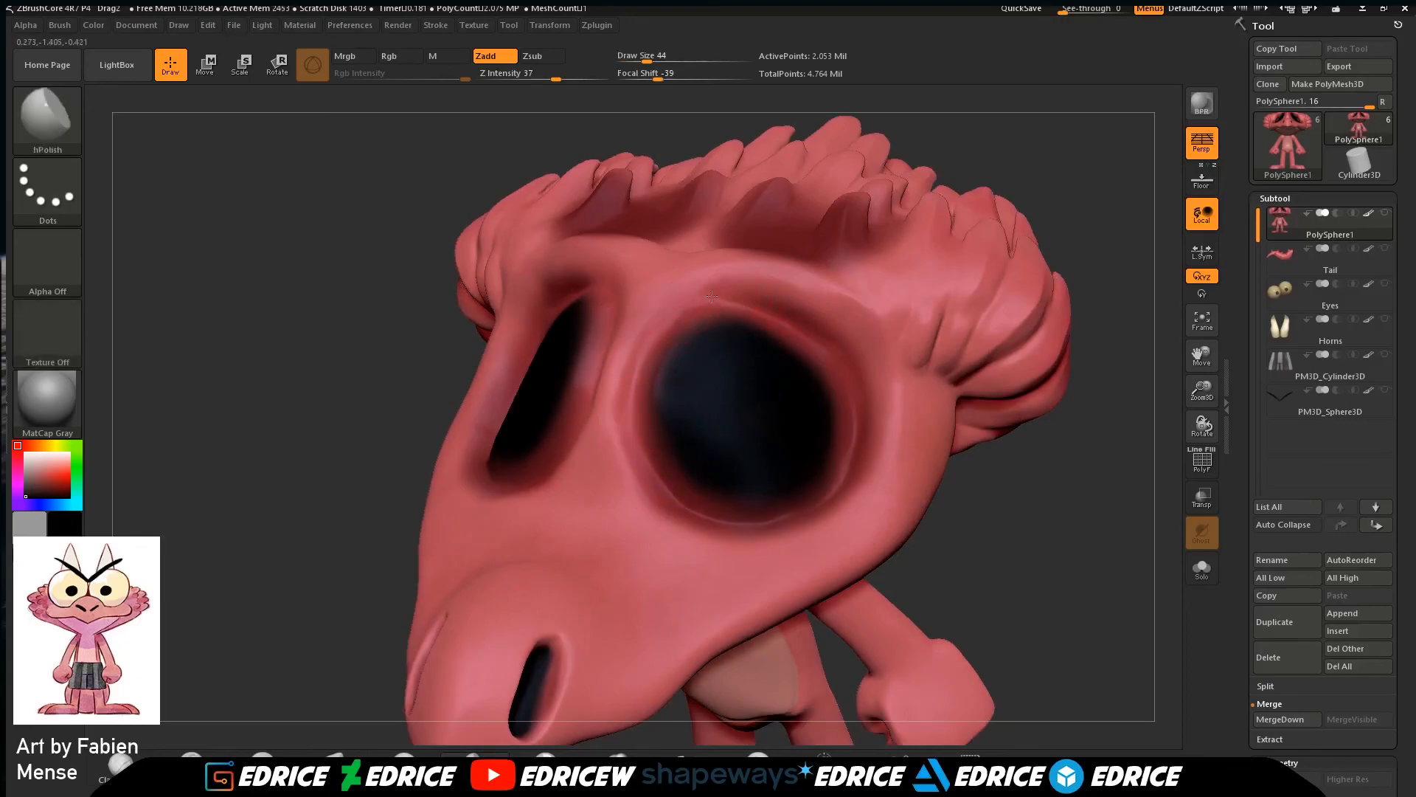
Polish the inner rims of the eye sockets on the head with the hPolish brush, working from several angles.
drag(1098, 304, 1129, 282)
drag(1063, 230, 999, 236)
mouse_move(959, 483)
mouse_down()
mouse_move(990, 498)
mouse_move(952, 473)
mouse_up()
drag(644, 499, 743, 322)
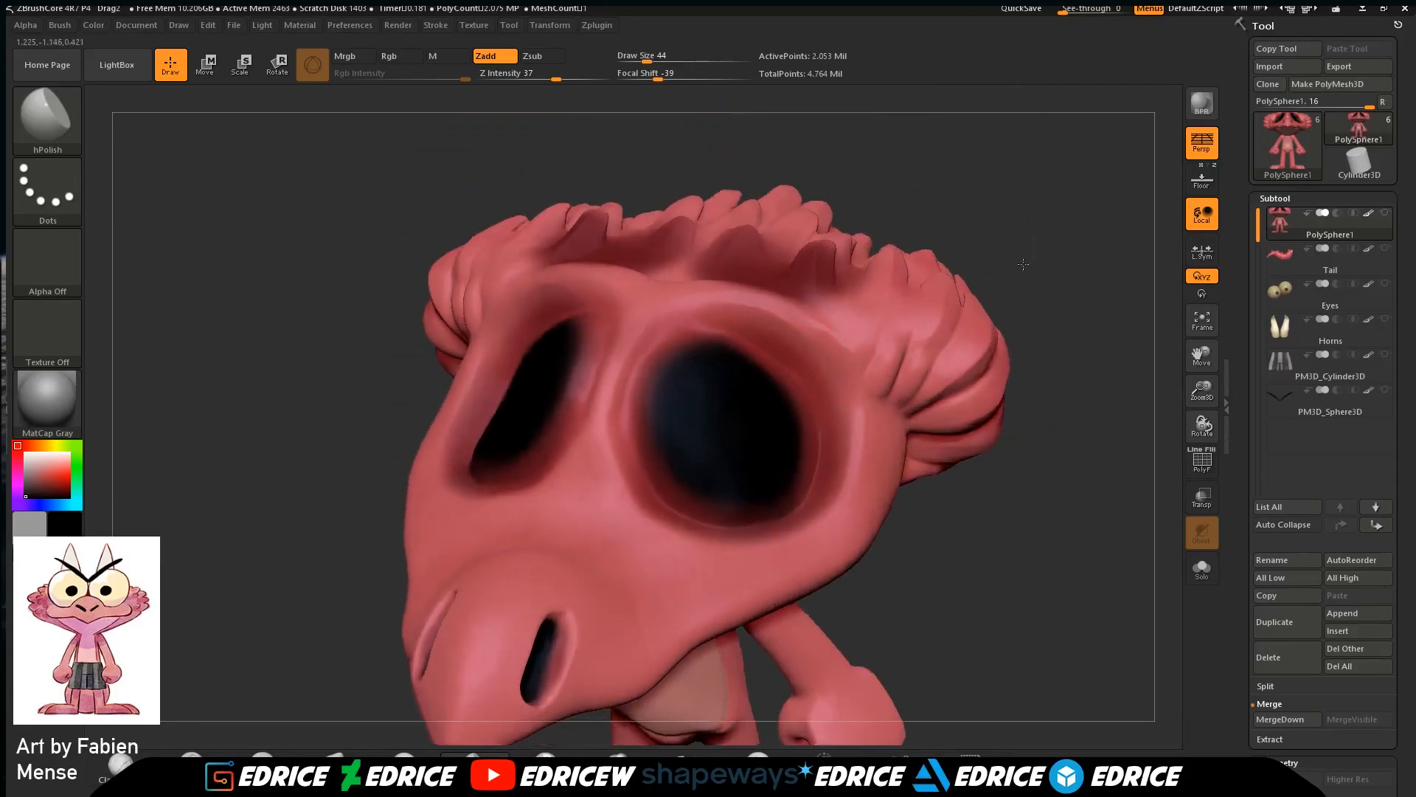
drag(1031, 265, 717, 312)
drag(797, 251, 709, 364)
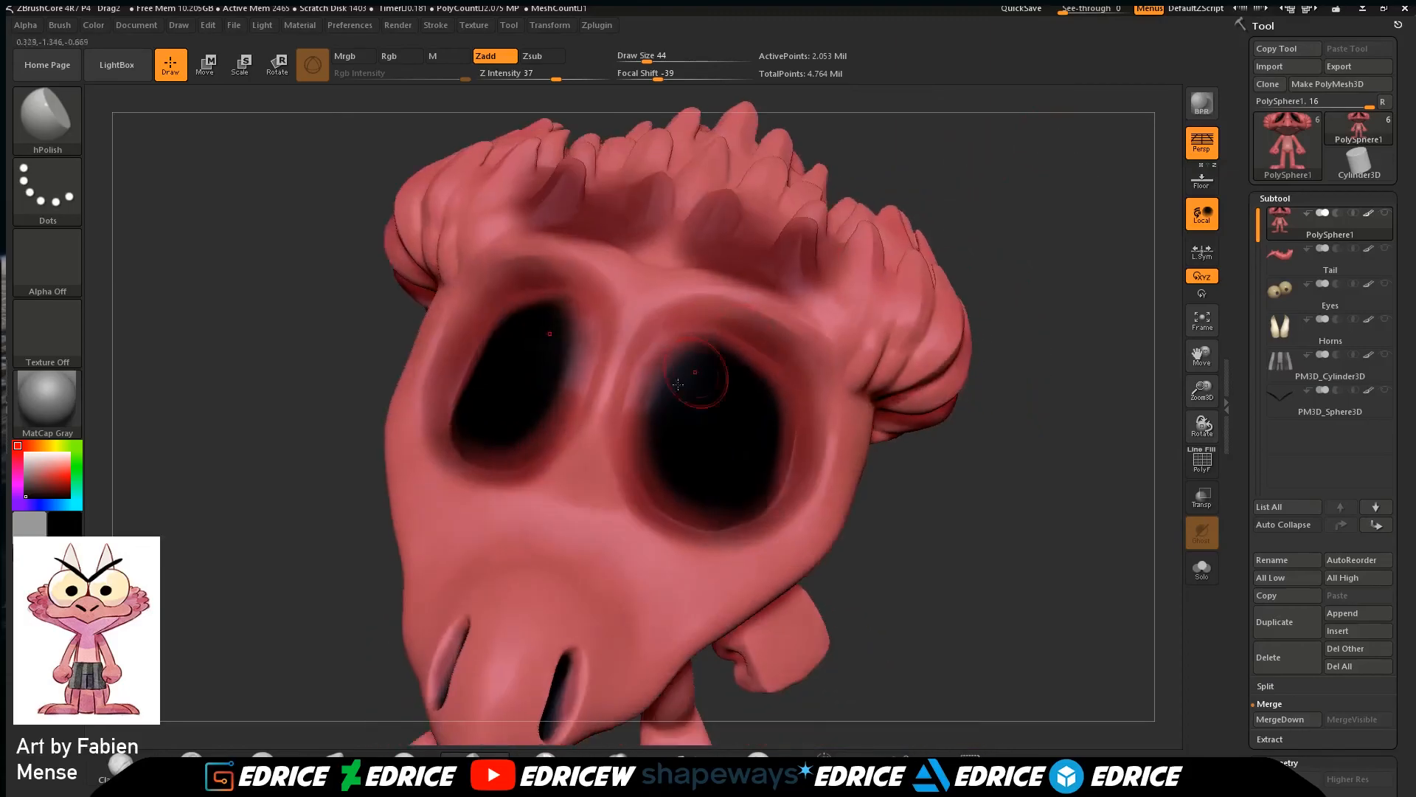
Flatten the bridge between the two eye sockets with hPolish and smooth the surface at the top of the snout.
drag(595, 422, 590, 450)
right_drag(696, 363, 669, 376)
mouse_move(617, 355)
mouse_down()
mouse_move(594, 452)
mouse_move(615, 339)
mouse_up()
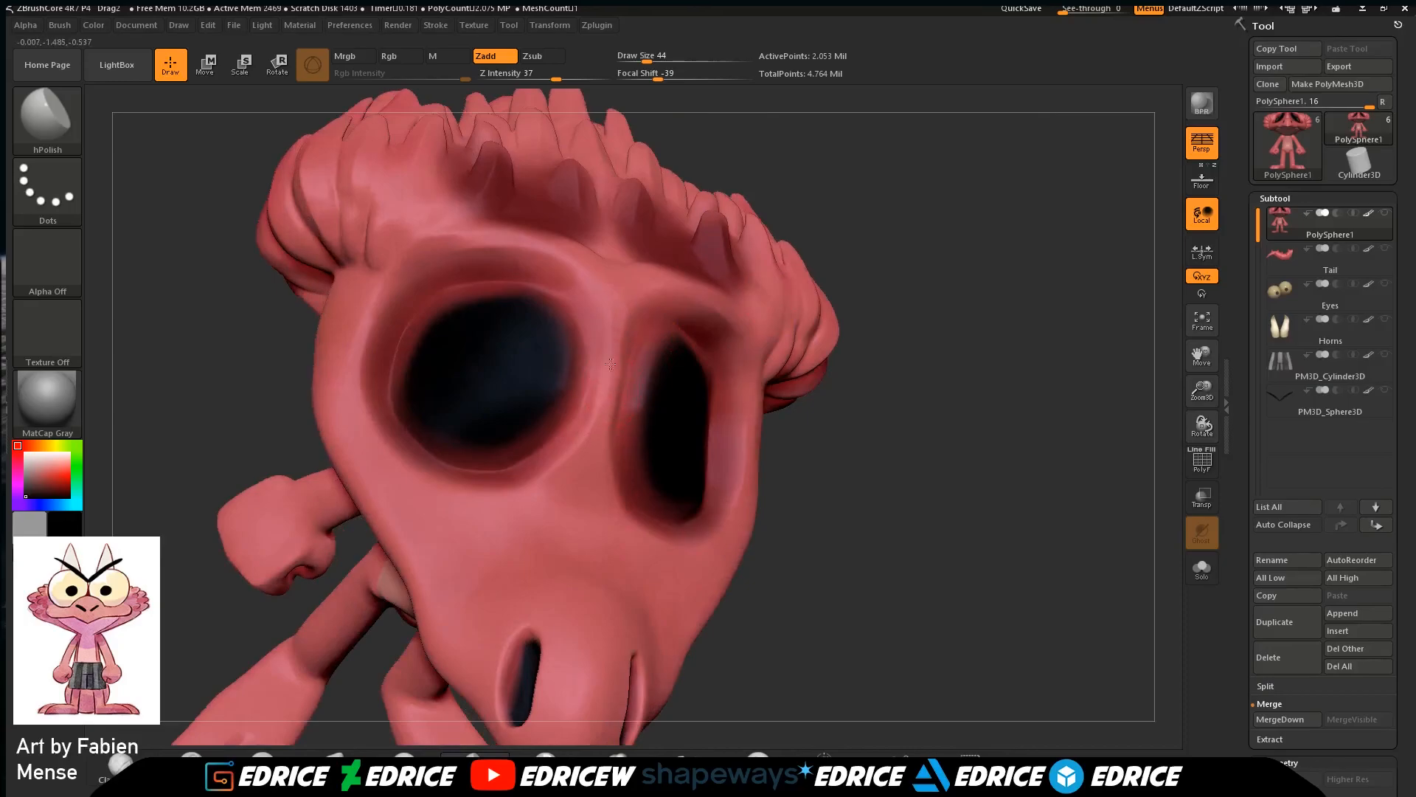
drag(914, 246, 841, 225)
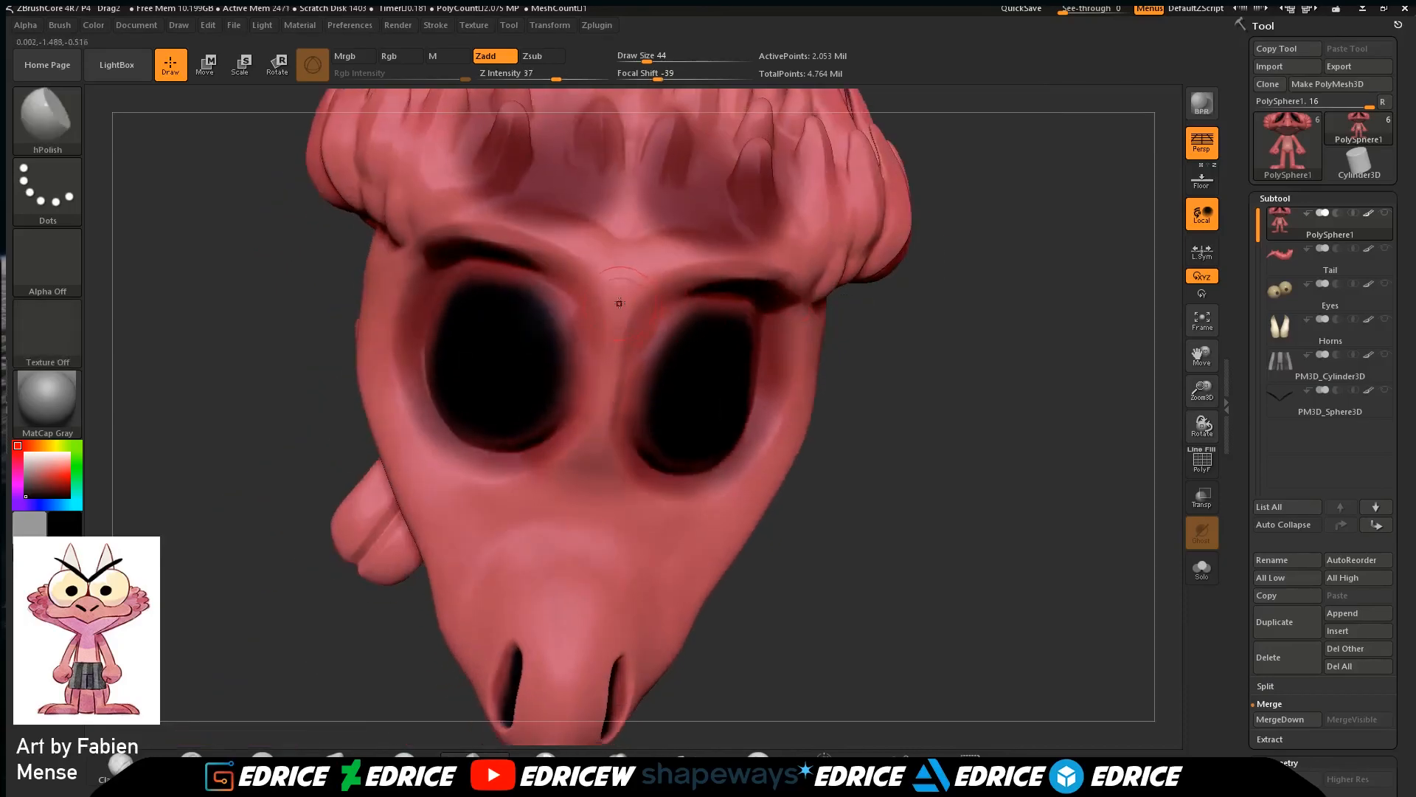
drag(1031, 313, 956, 334)
drag(1054, 353, 1103, 362)
shift+drag(675, 546, 637, 596)
mouse_move(1065, 432)
mouse_down()
mouse_move(983, 410)
mouse_move(1028, 431)
mouse_up()
Bring back all hidden subtools and frame the whole character from the front.
click(1386, 213)
drag(1132, 409, 1103, 406)
key(f)
drag(1077, 474, 1106, 511)
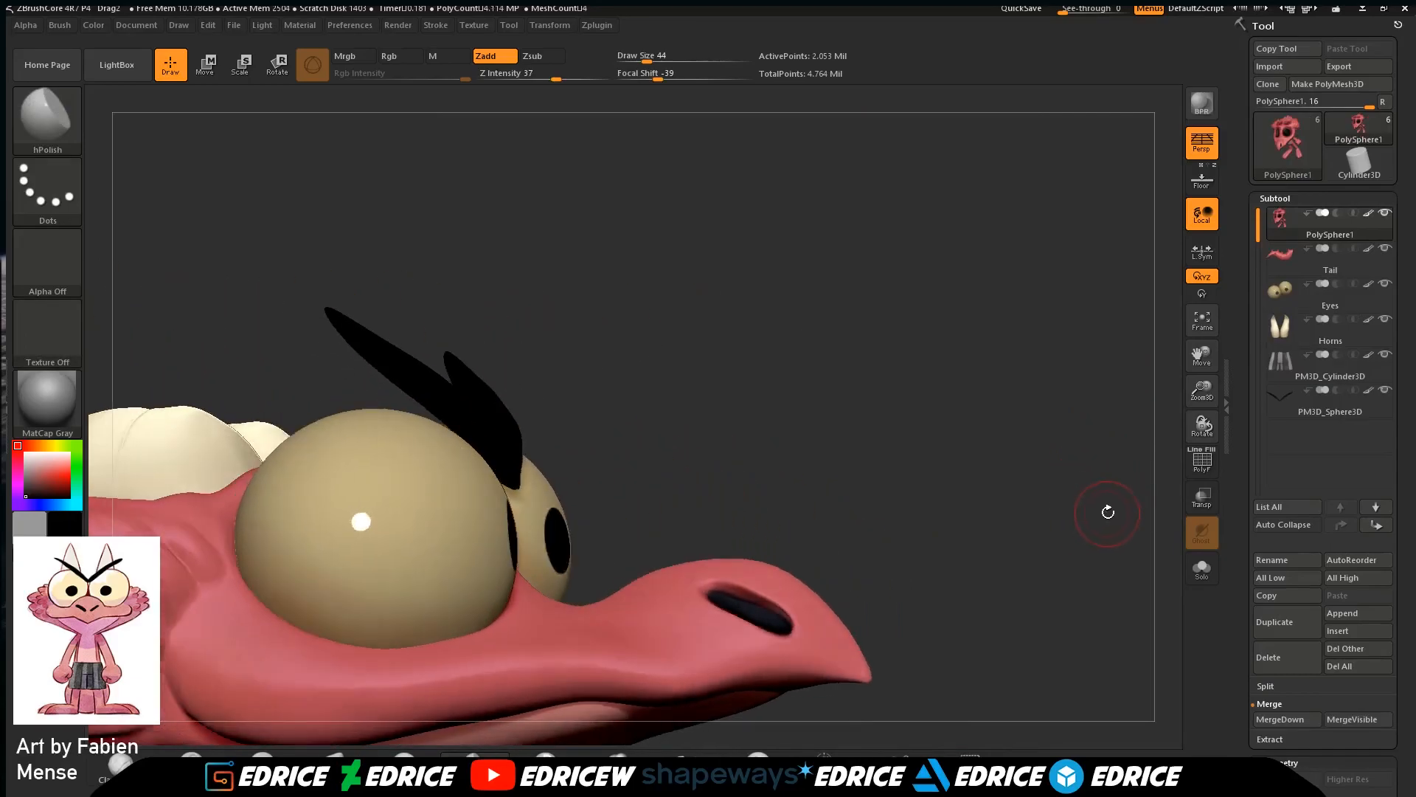
click(1204, 326)
key(f)
drag(1146, 412, 1089, 482)
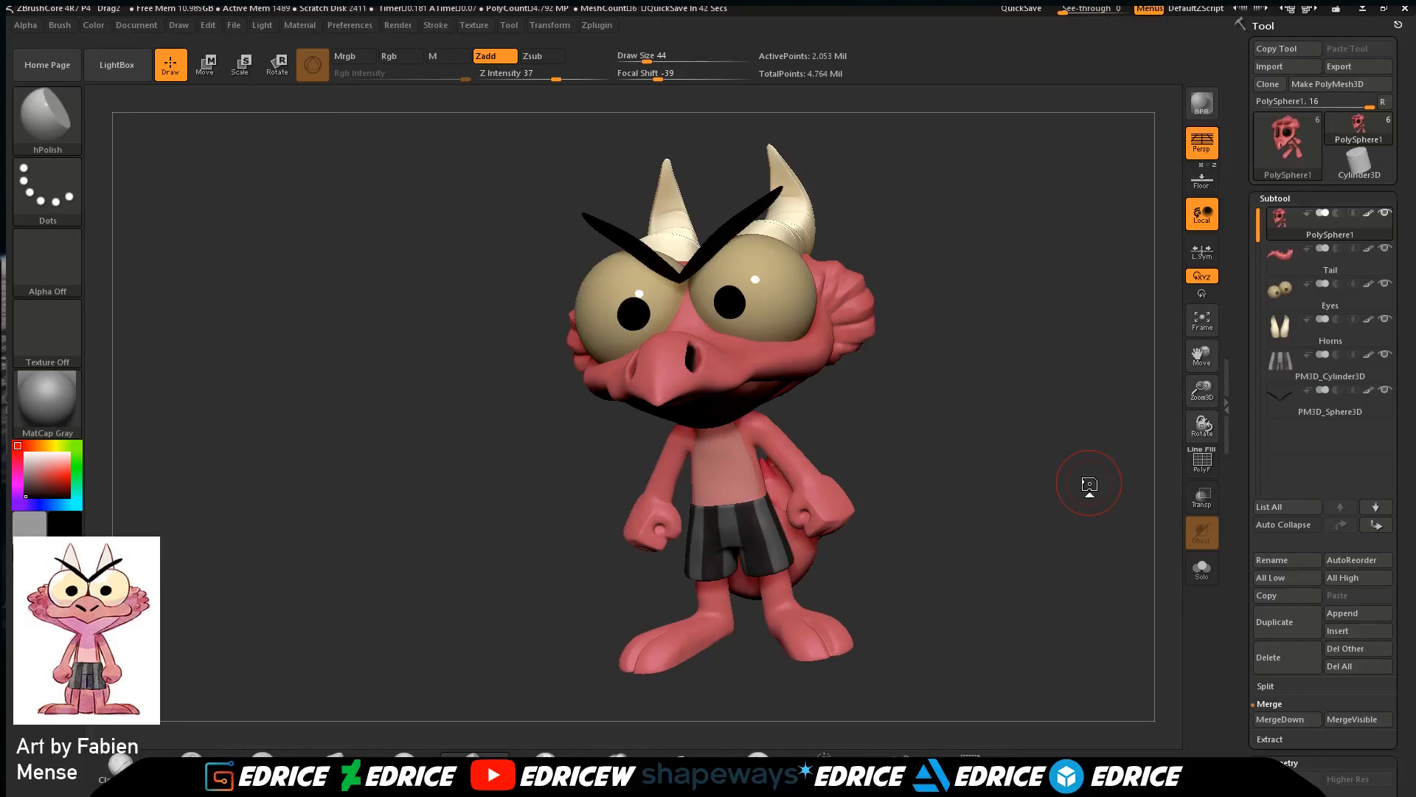
drag(1090, 484, 1029, 576)
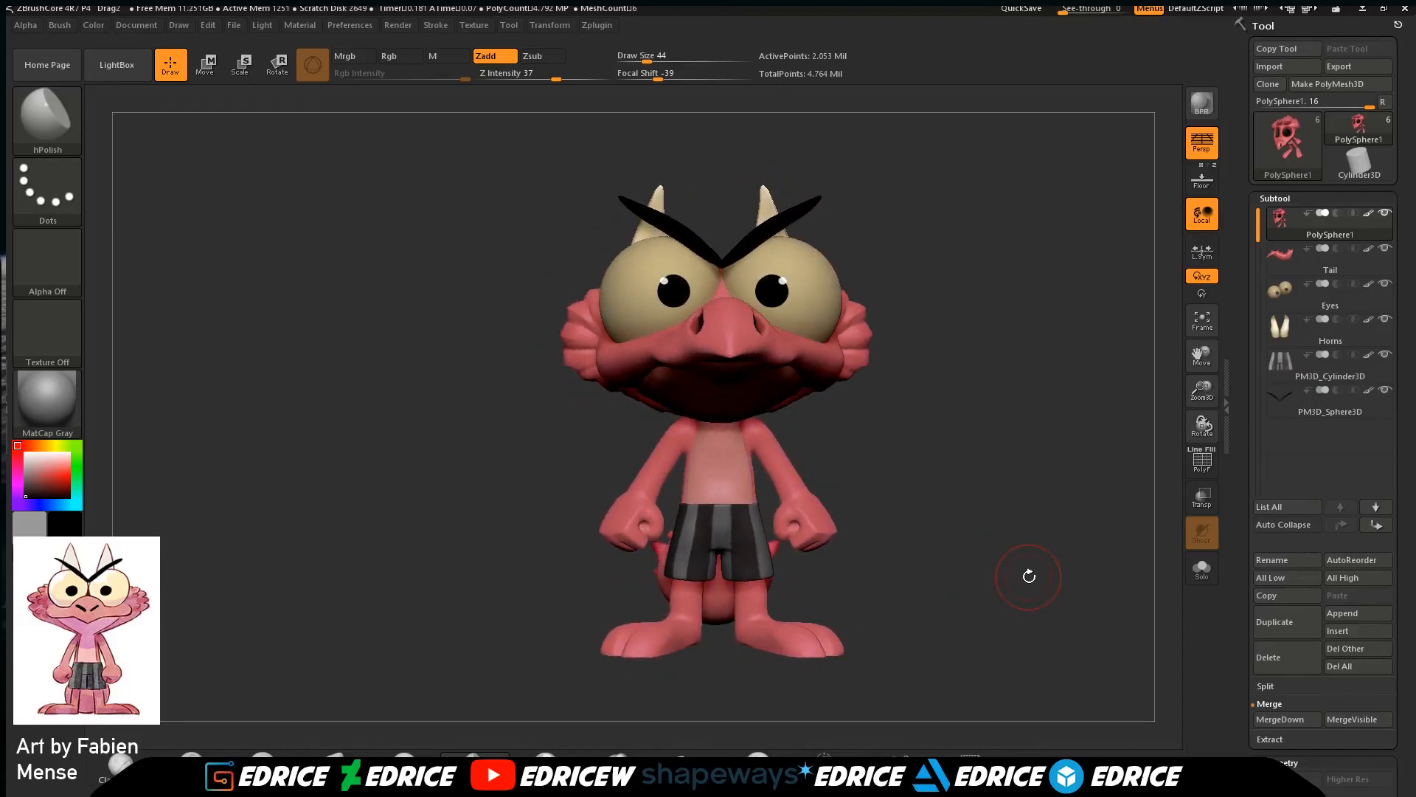
Save the project as Drag2.ZPR in the Drag folder.
click(233, 25)
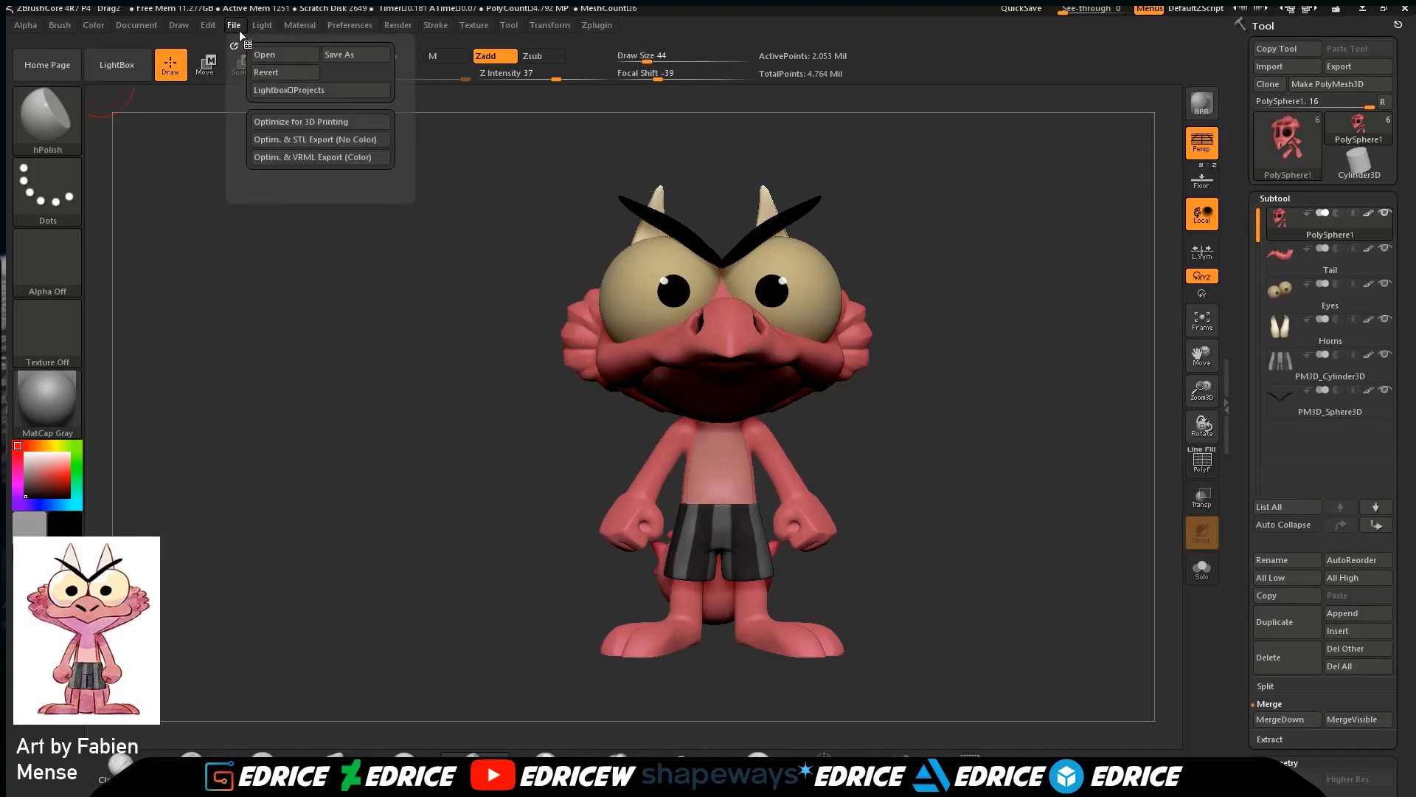
click(329, 64)
click(1287, 753)
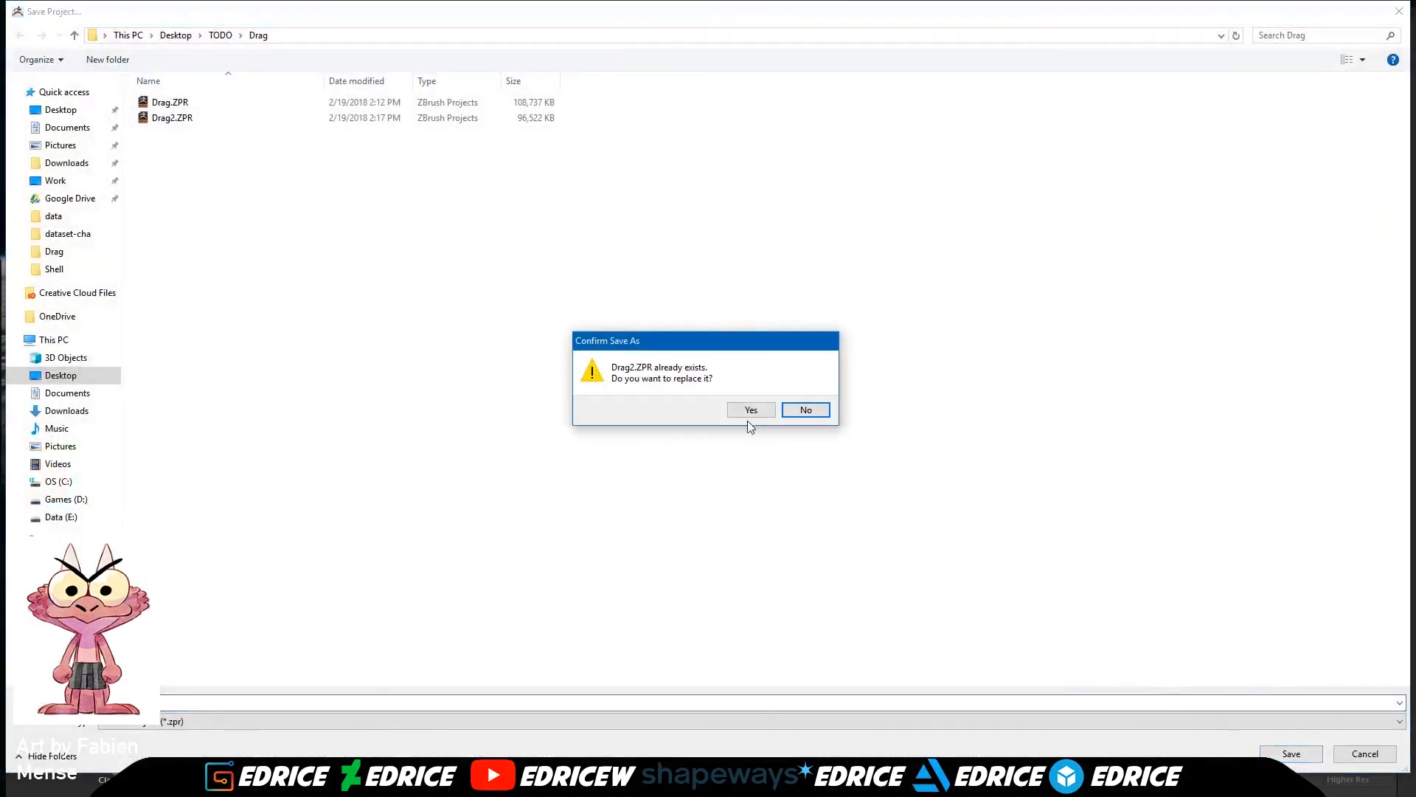